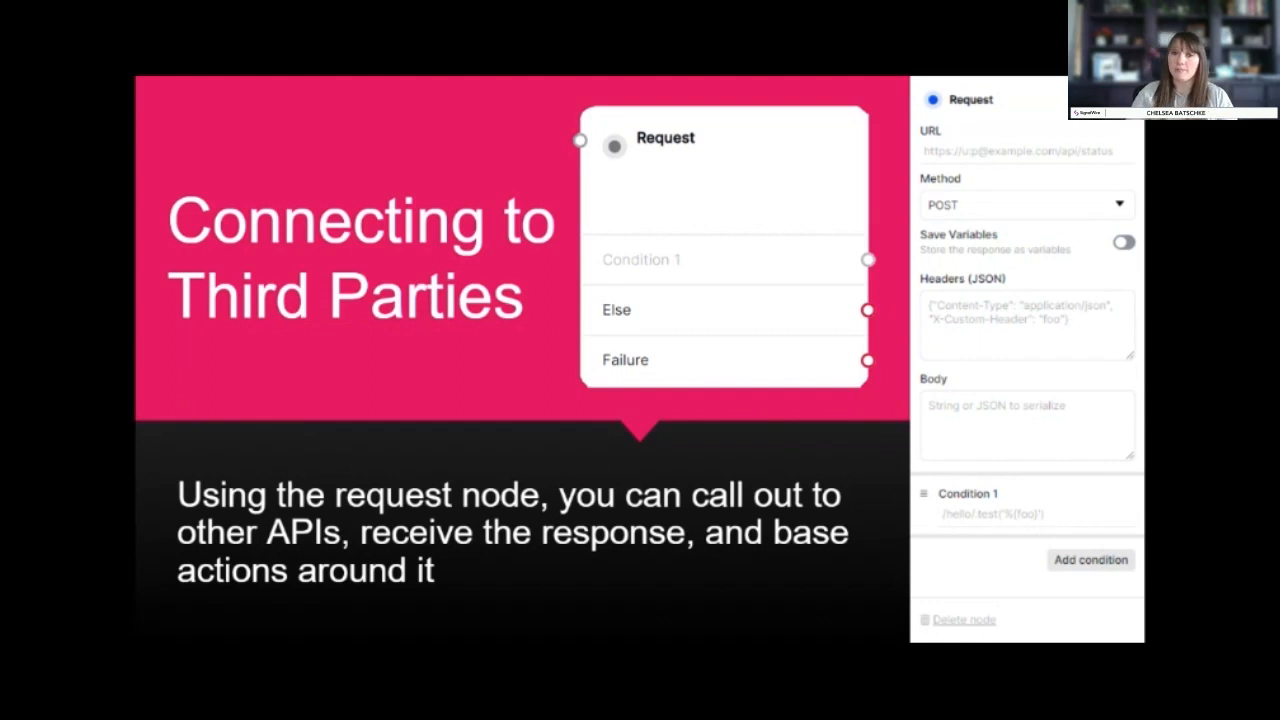
Step: Switch from the slides to the SignalWire dashboard of the LiveWire Demos project and open the Call Flow Builder
key(Right)
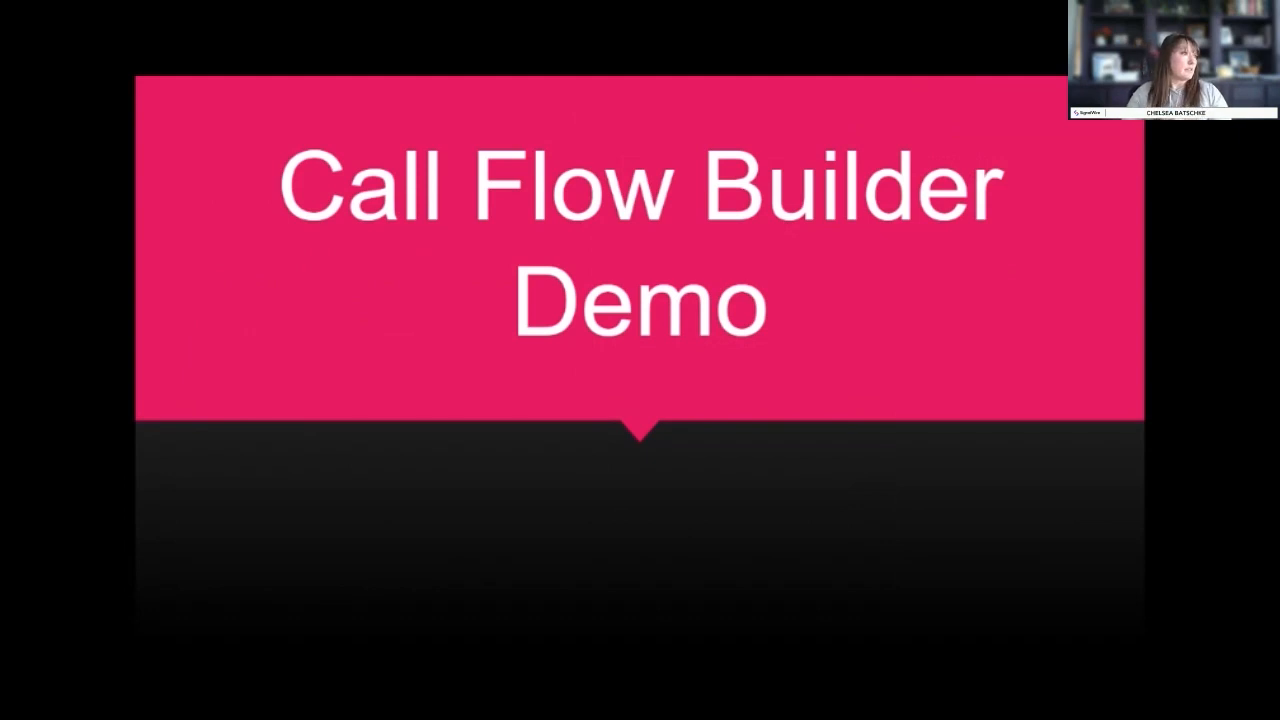
key(alt+Tab)
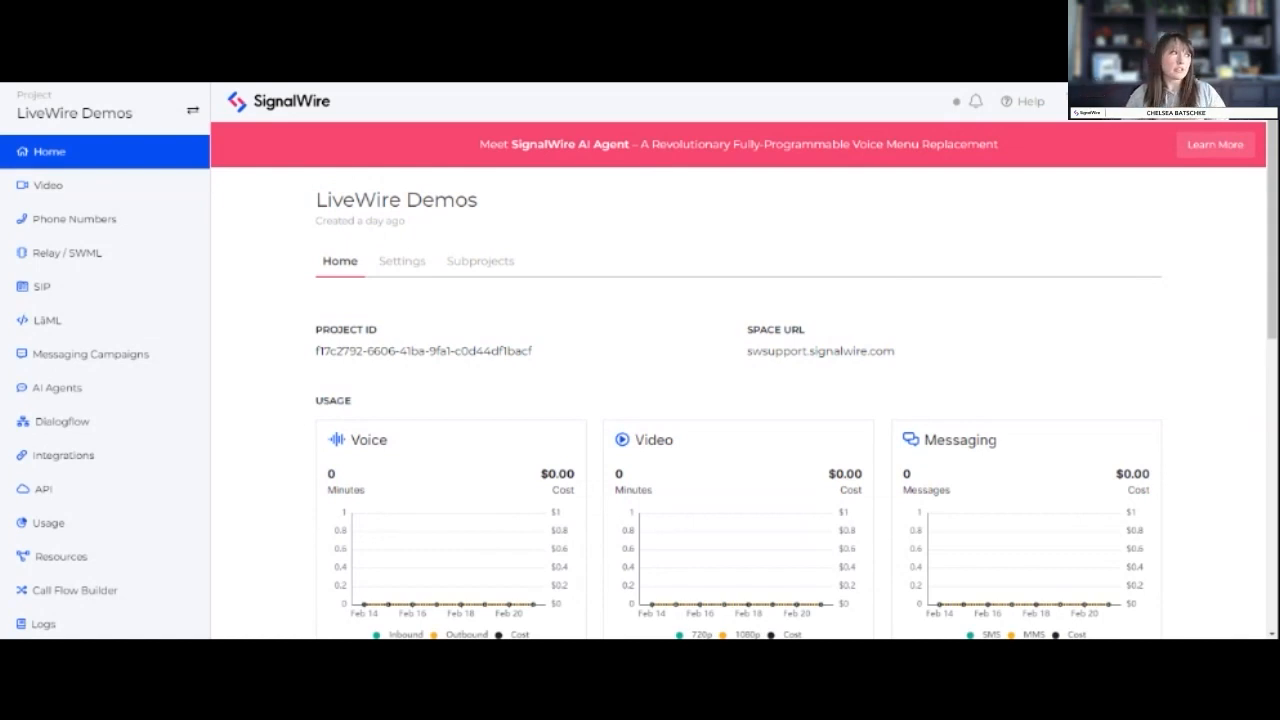
scroll(171, 409, down, 2)
scroll(171, 484, down, 2)
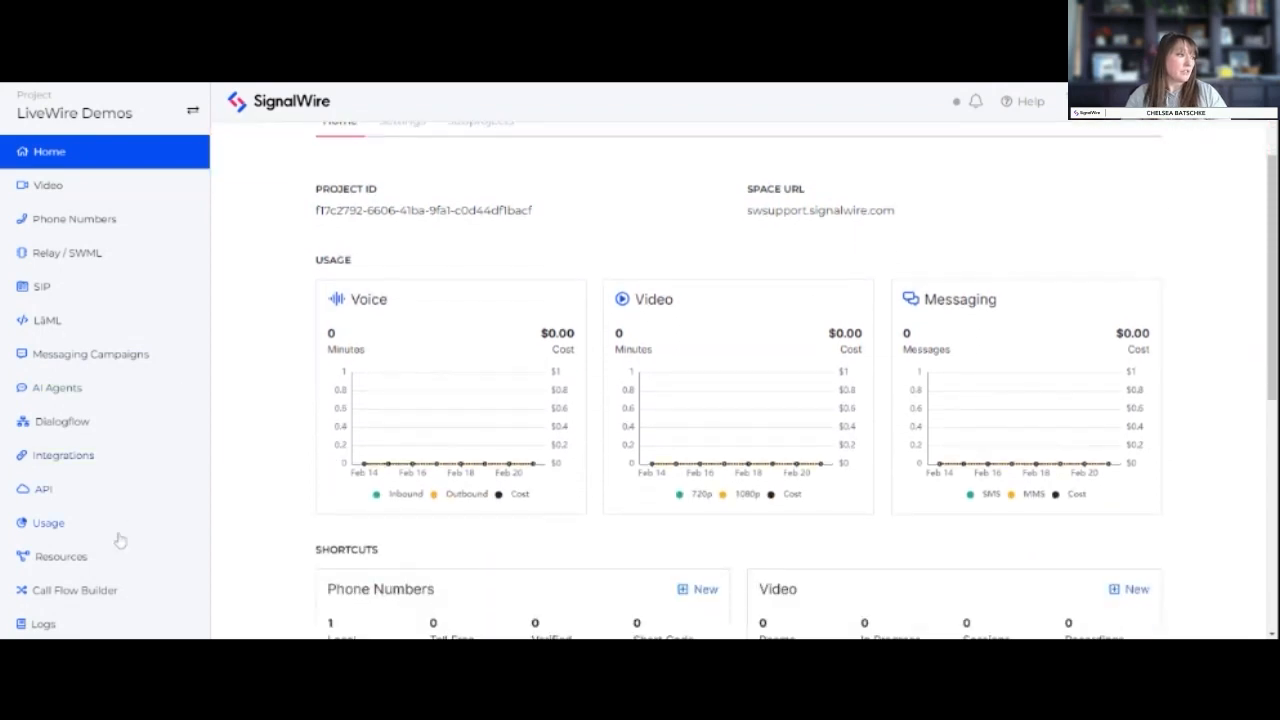
click(88, 592)
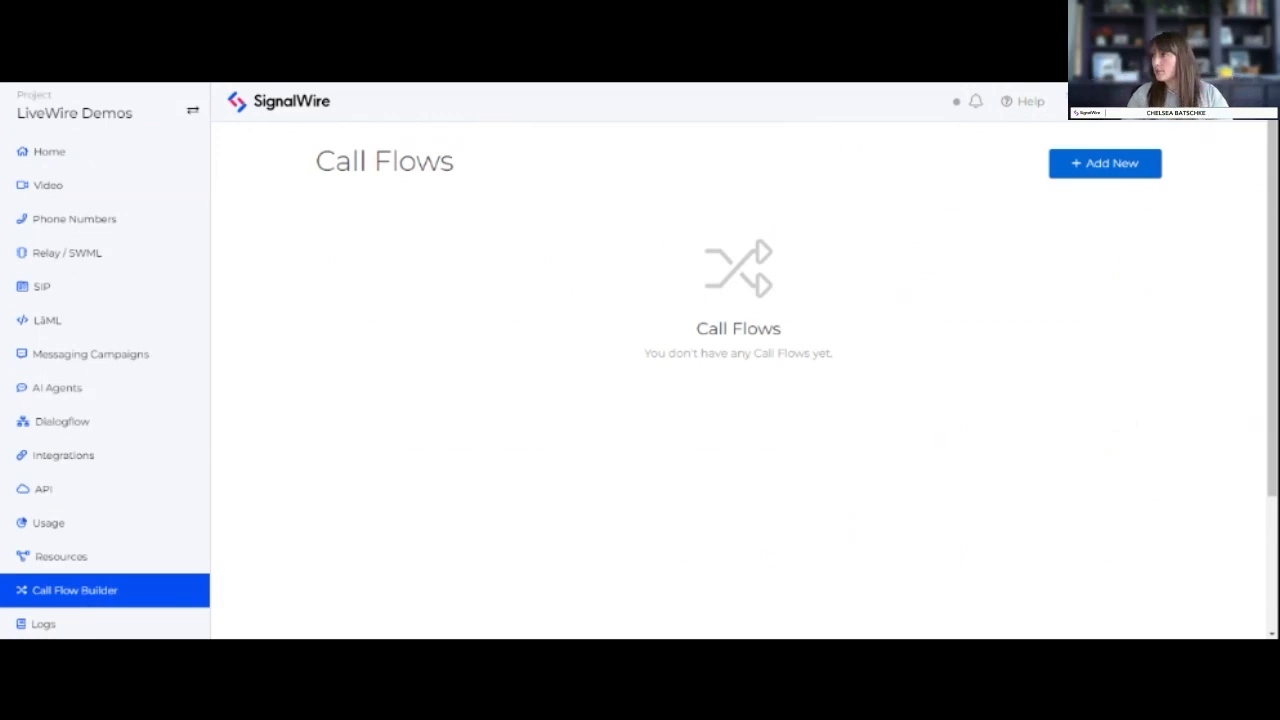
Step: Create a new call flow named "SignalWire Movie Theatre Demo" and save it
click(1089, 170)
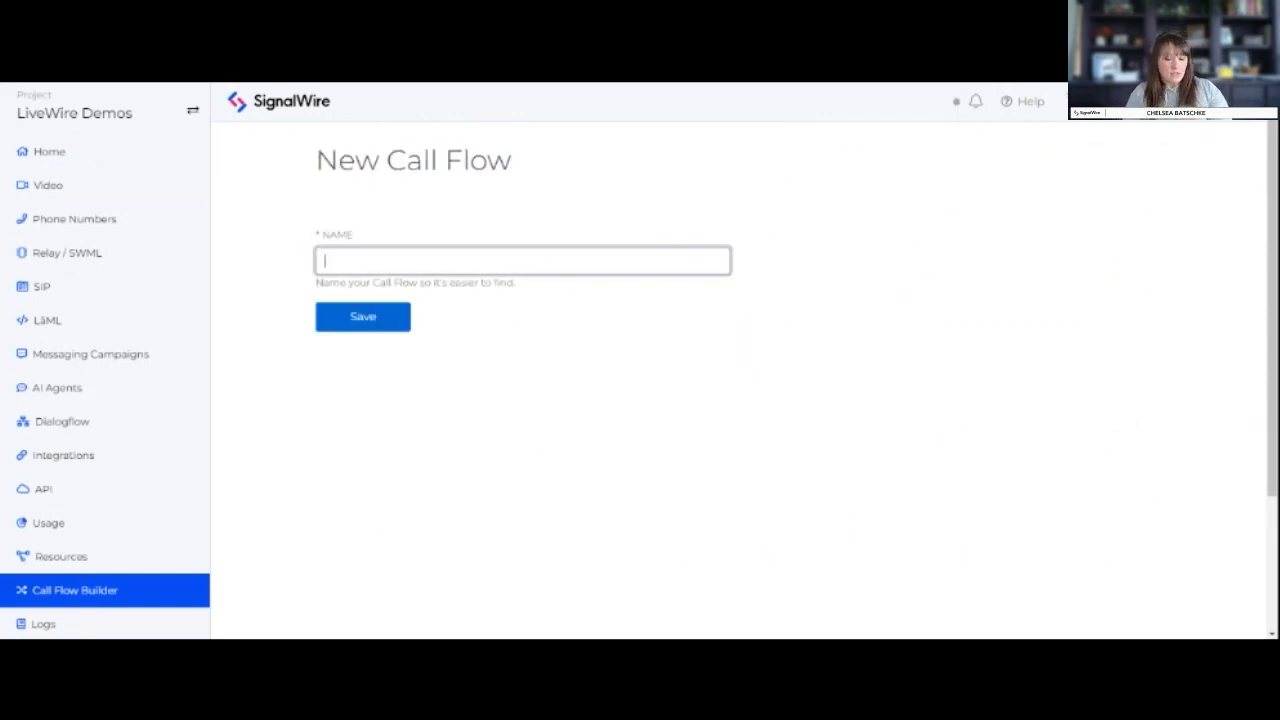
text(SignalWire)
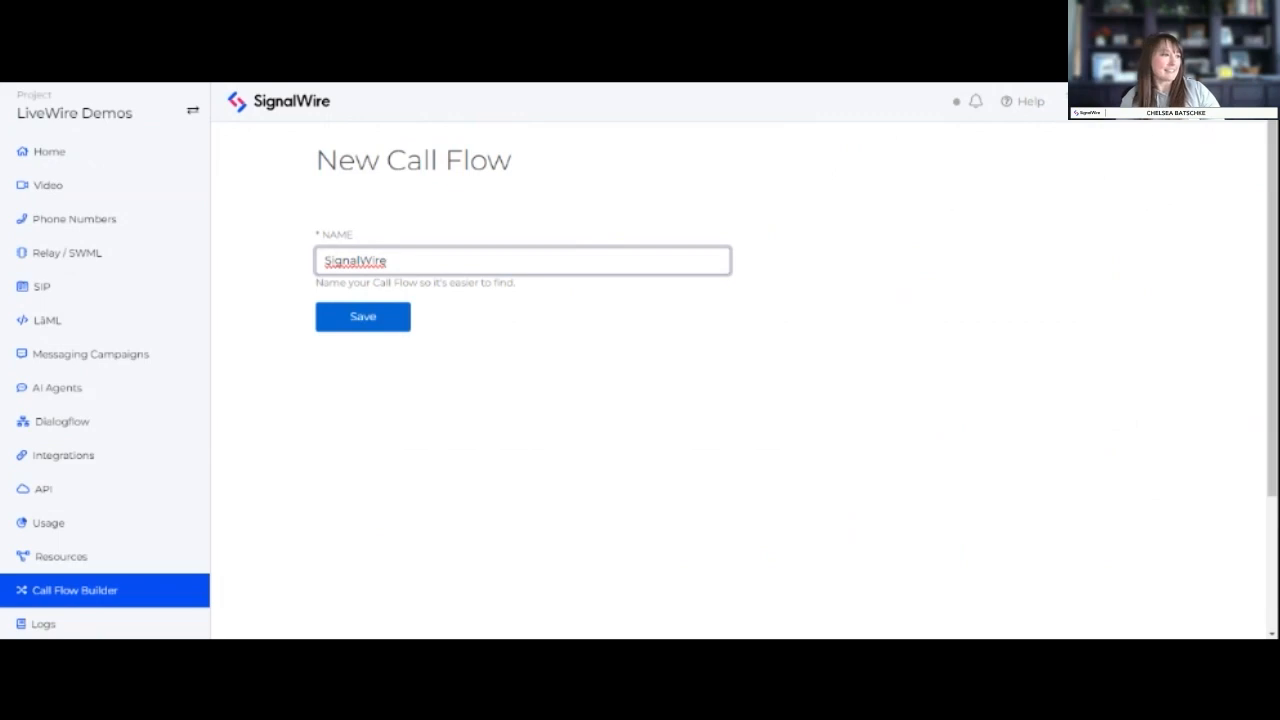
text(Mo)
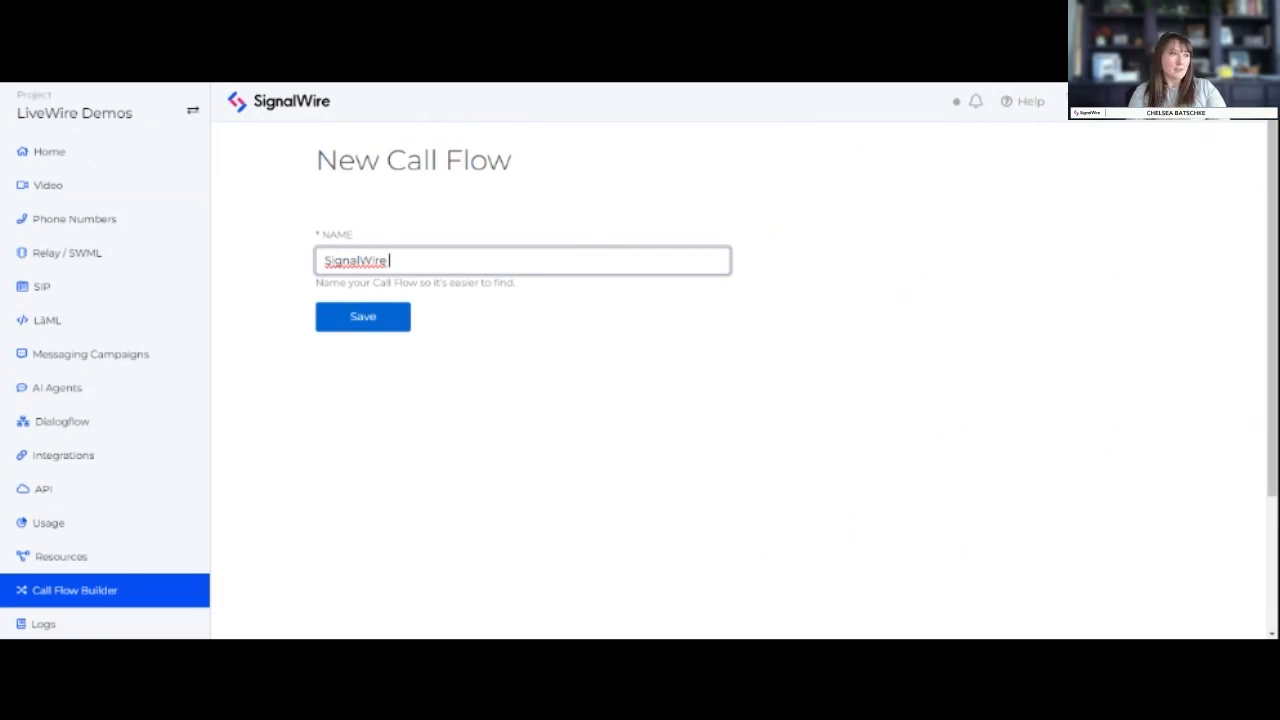
text(vie The)
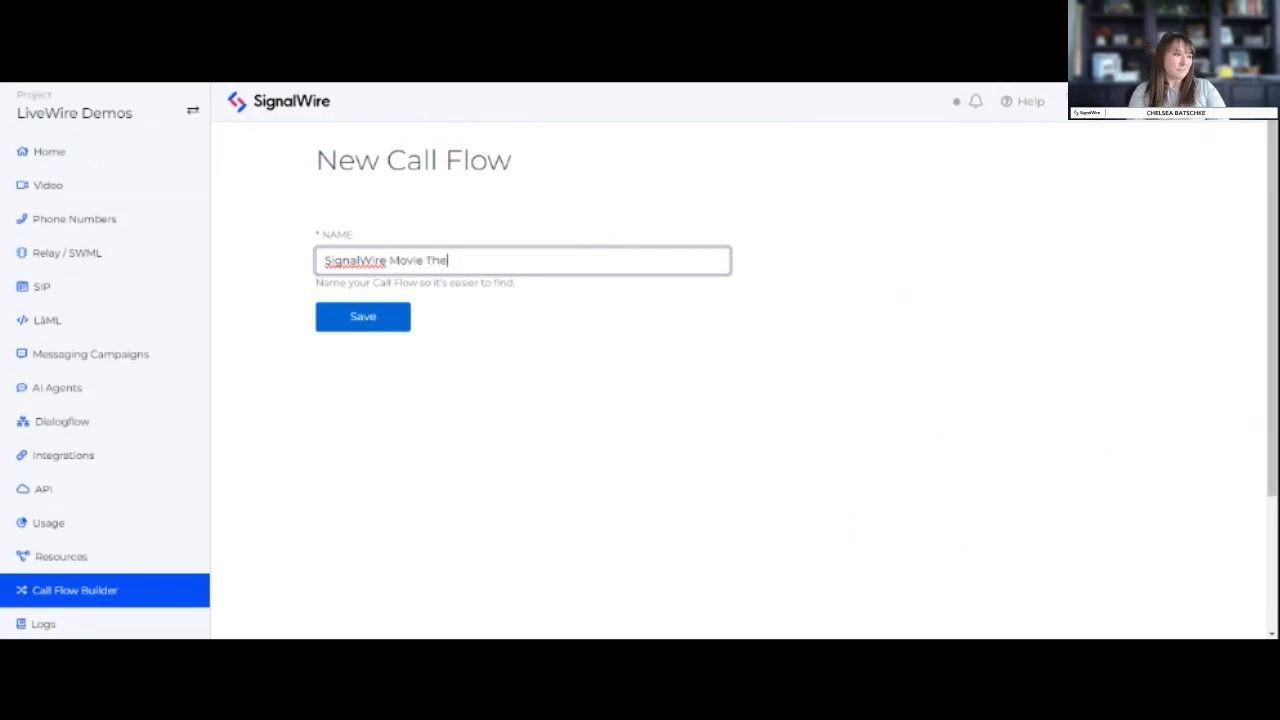
text(atre Demo)
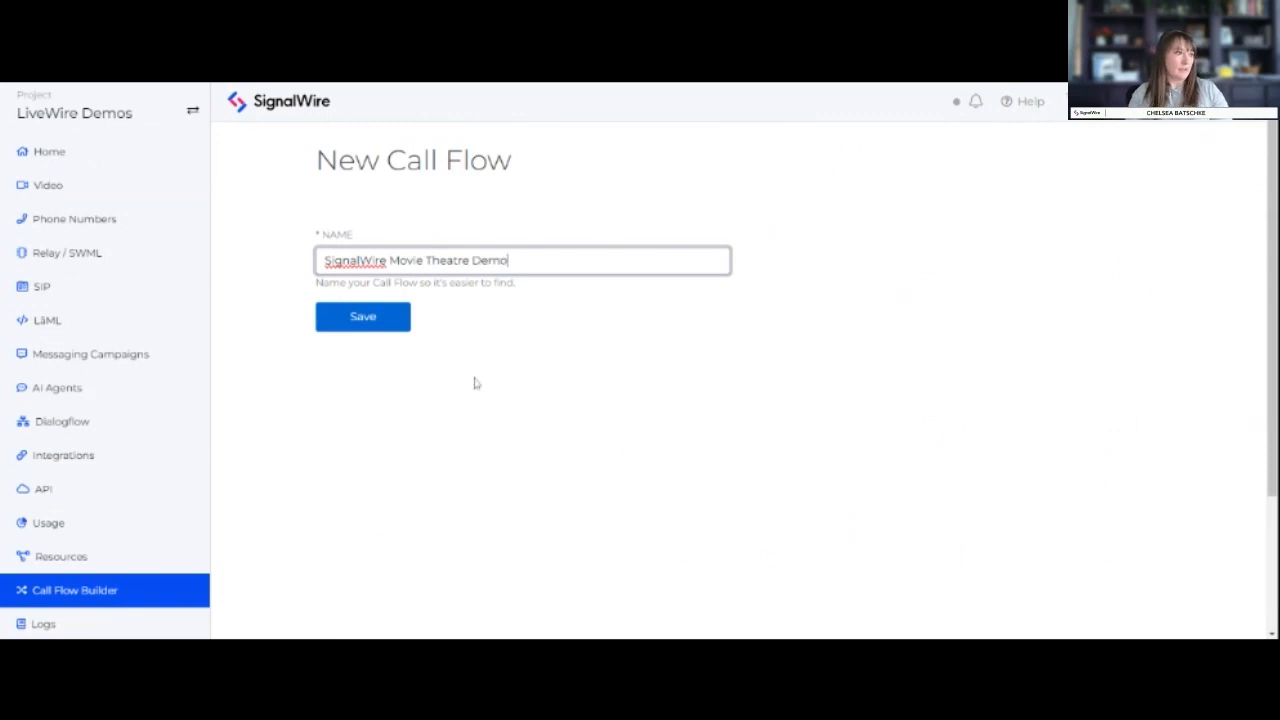
click(384, 328)
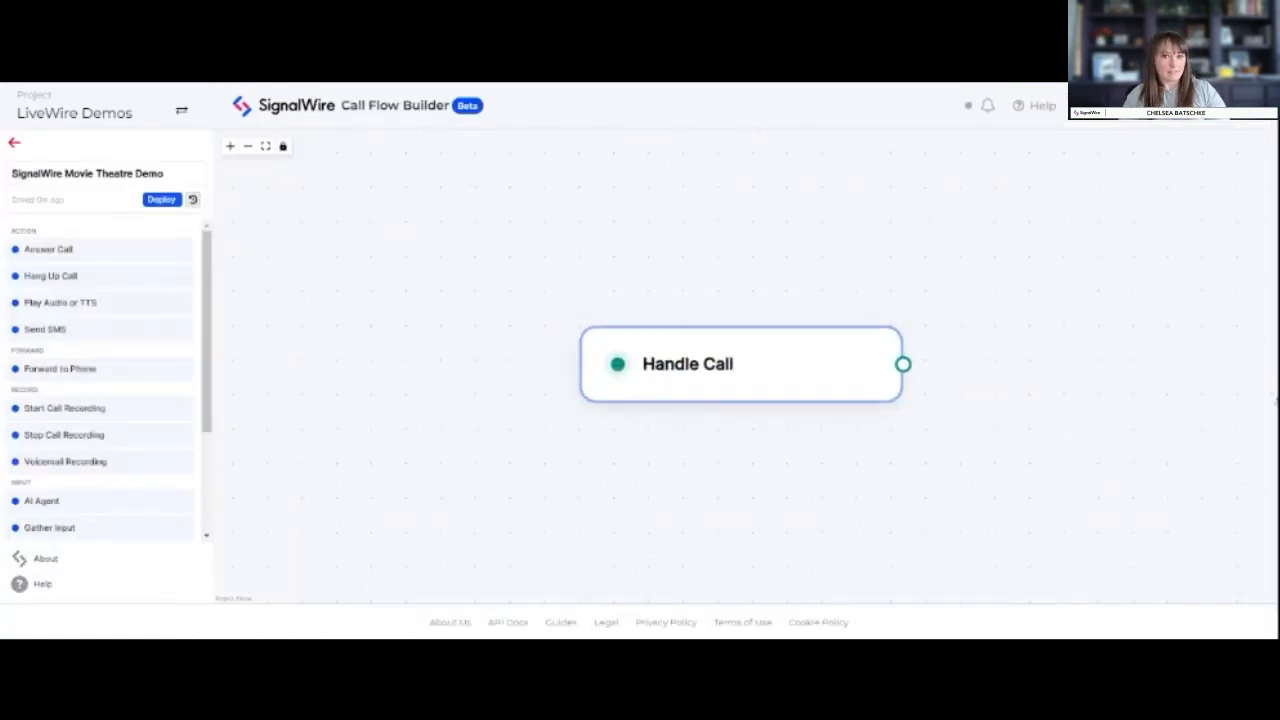
Step: Add an Answer Call node below the Handle Call node and connect Handle Call's output to it
drag(512, 390, 350, 281)
scroll(620, 317, down, 3)
drag(785, 312, 659, 315)
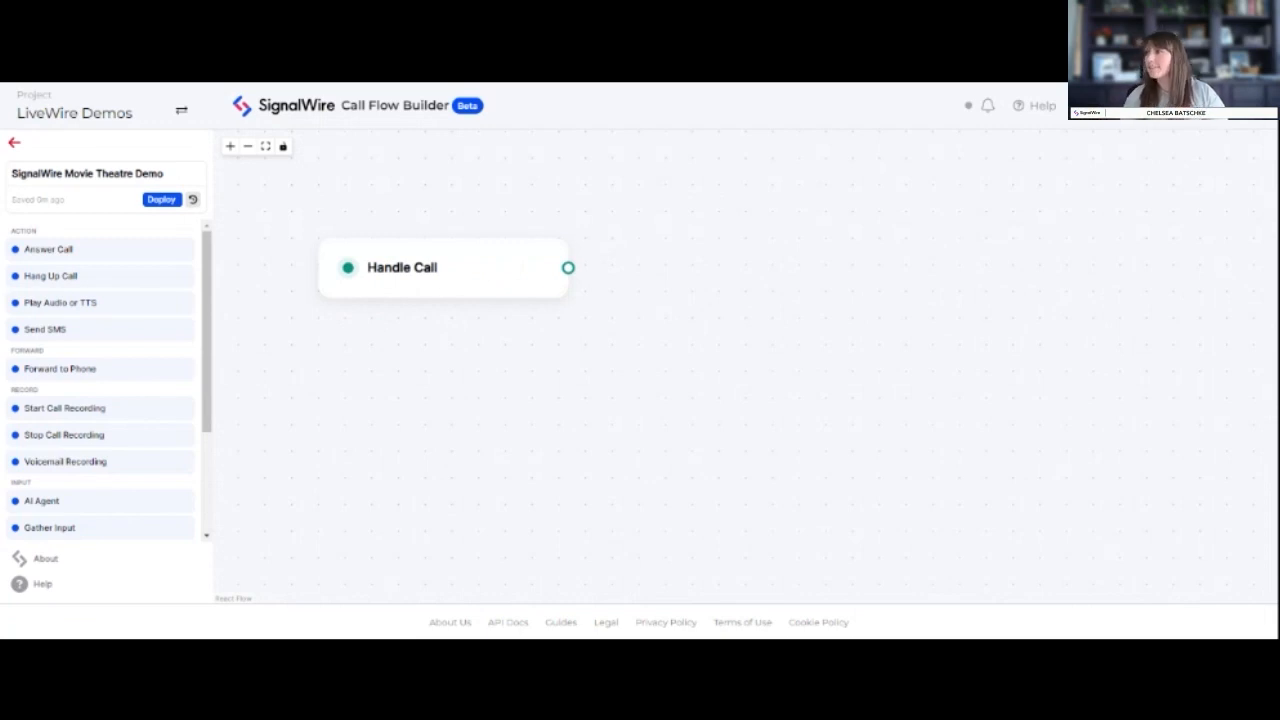
drag(597, 386, 591, 360)
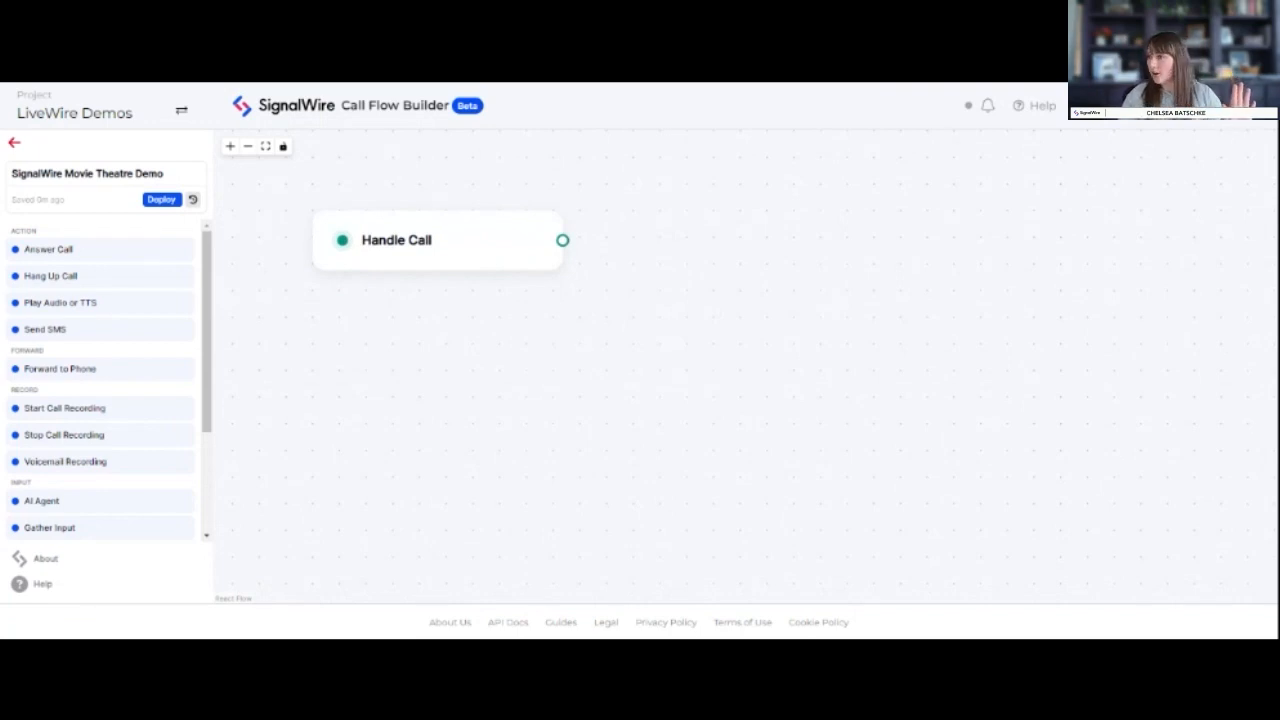
drag(87, 258, 337, 360)
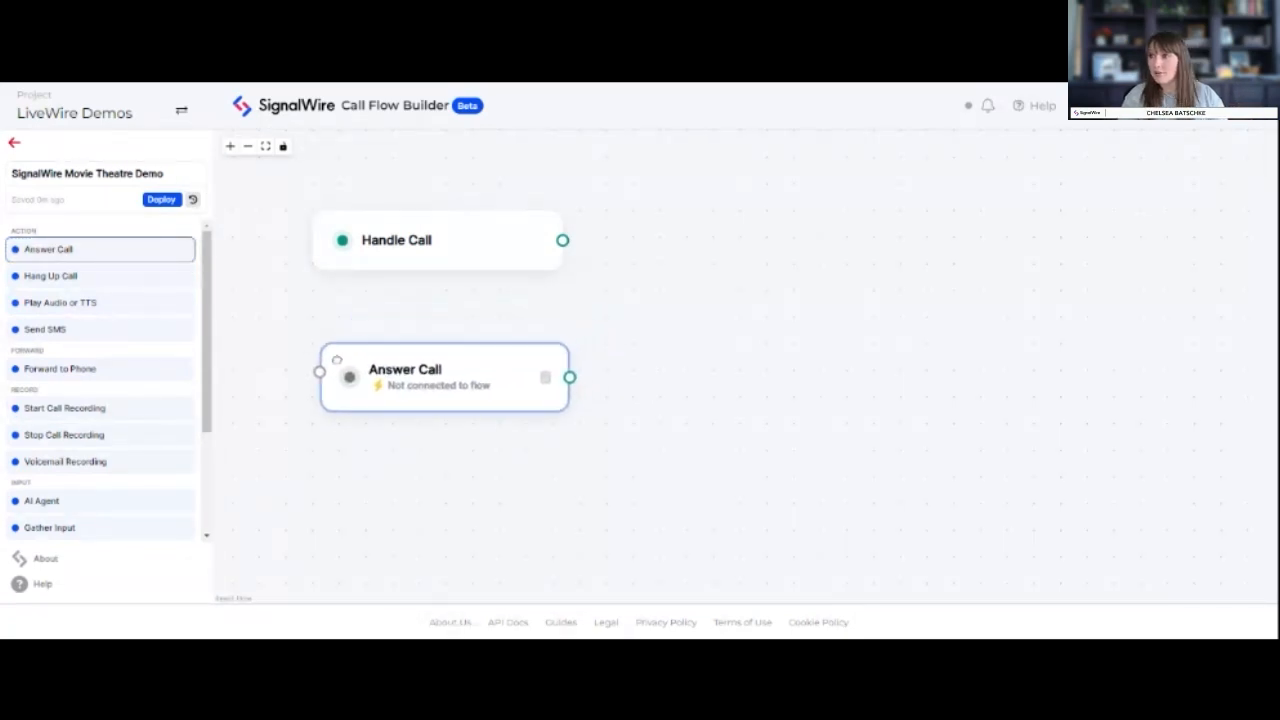
drag(563, 240, 311, 373)
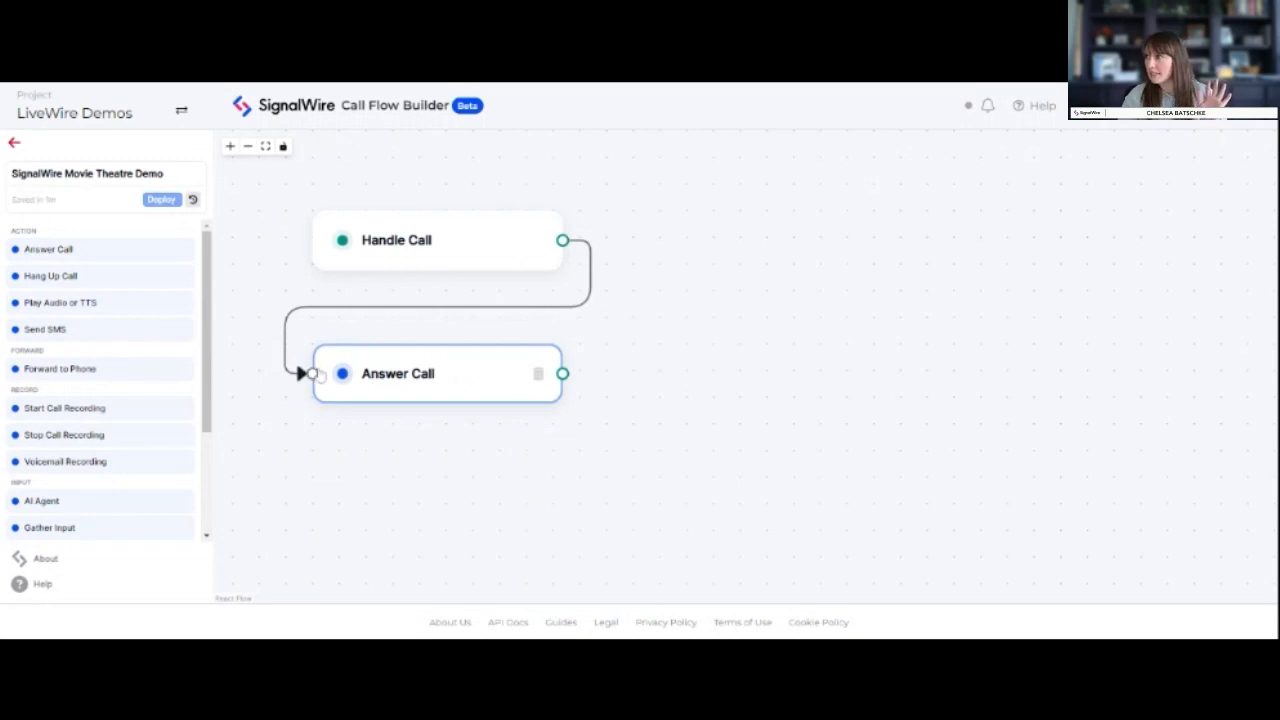
Step: Add a Play Audio or TTS node below Answer Call and connect Answer Call's output to it
drag(673, 388, 657, 353)
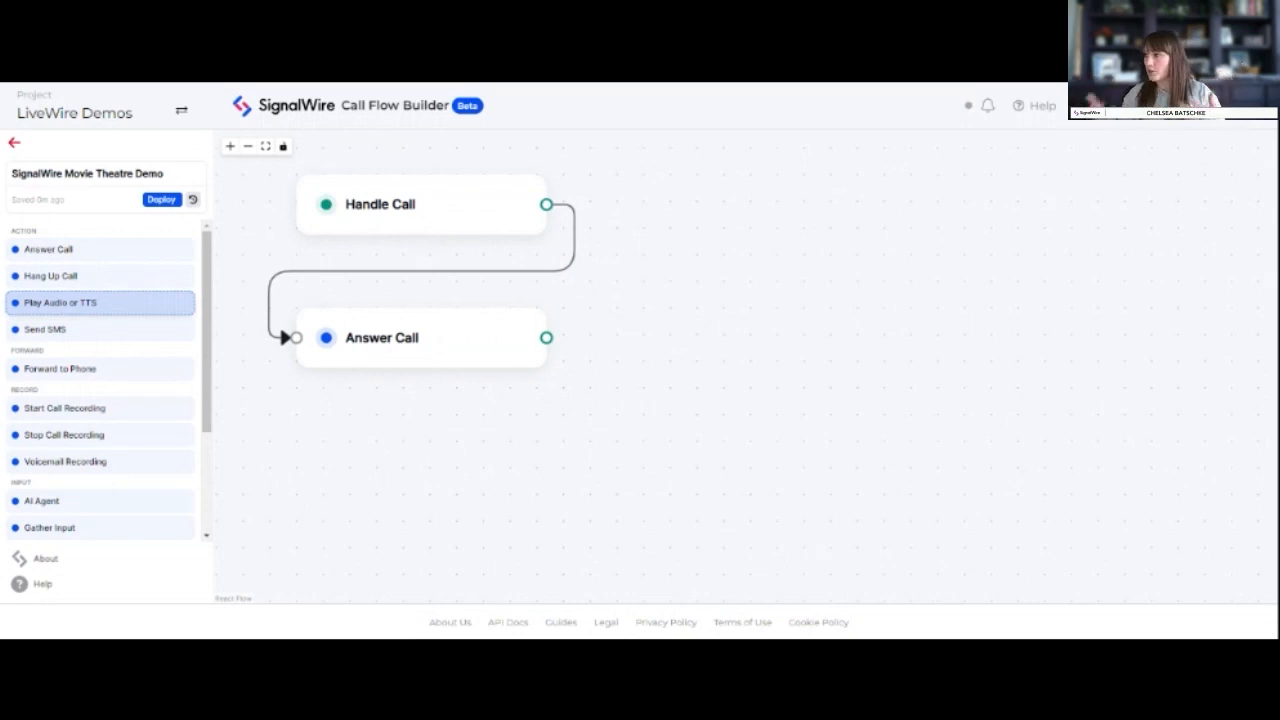
drag(60, 302, 327, 447)
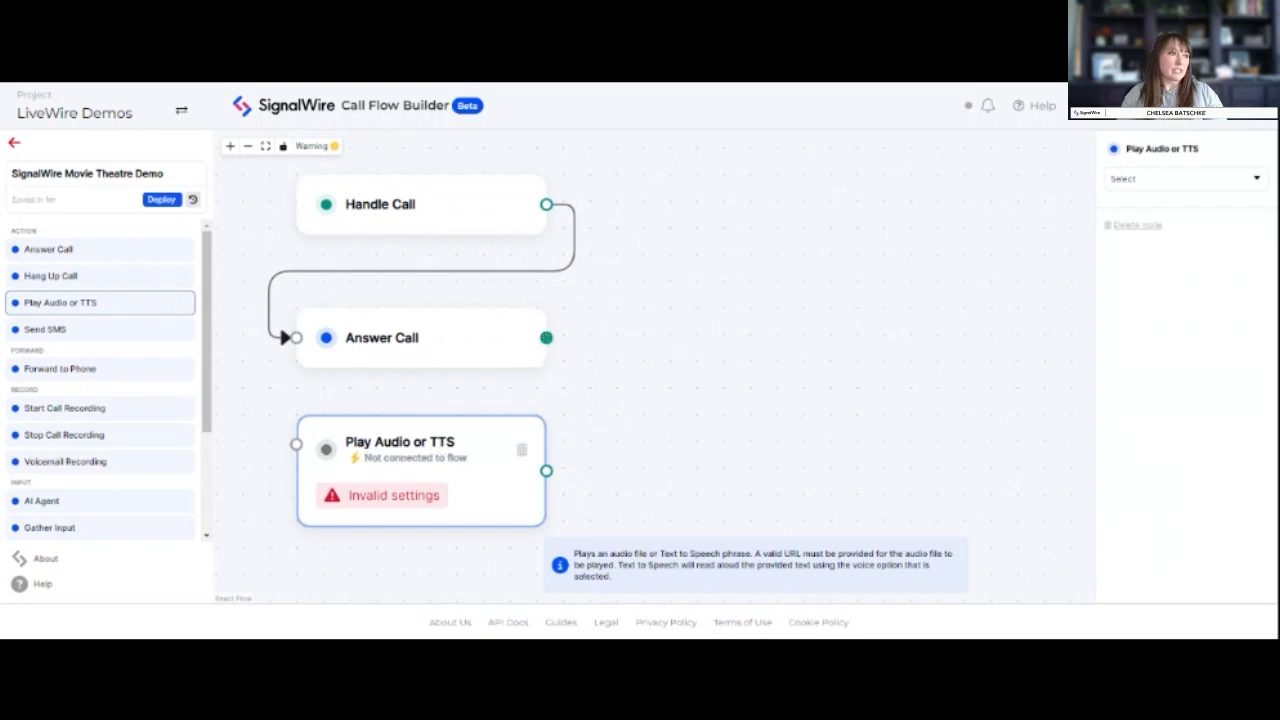
drag(546, 338, 294, 444)
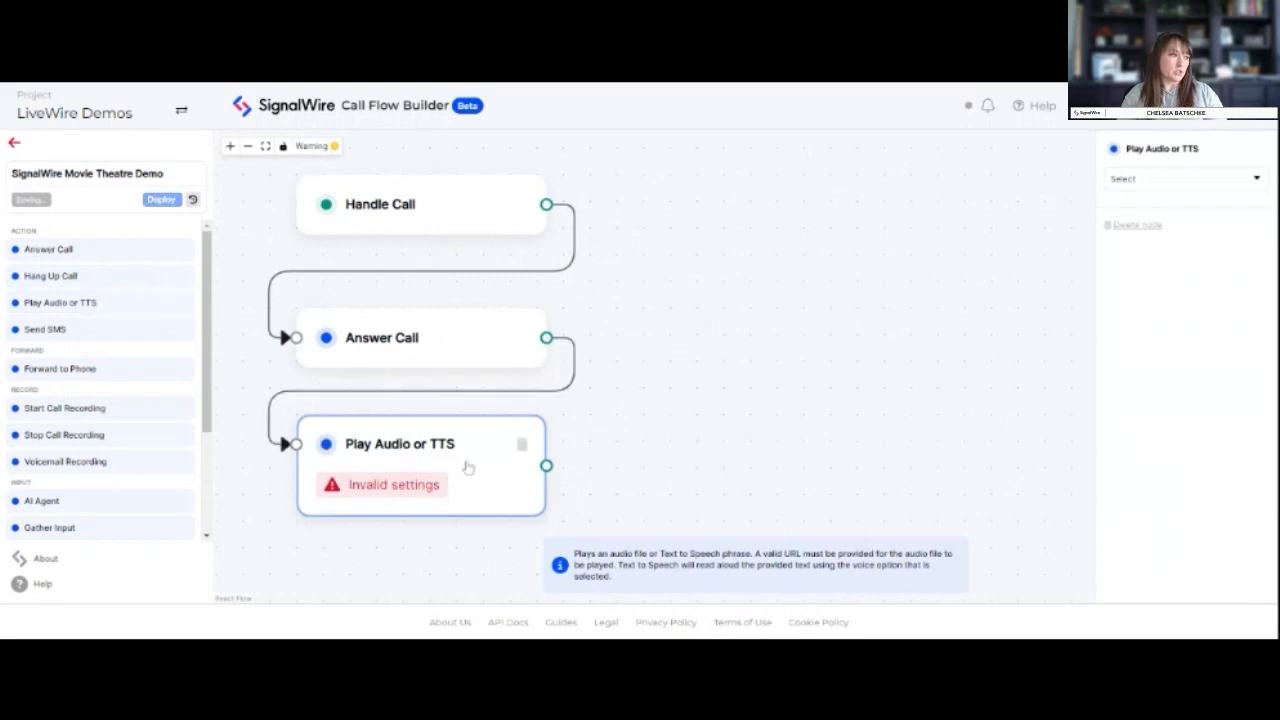
click(1145, 182)
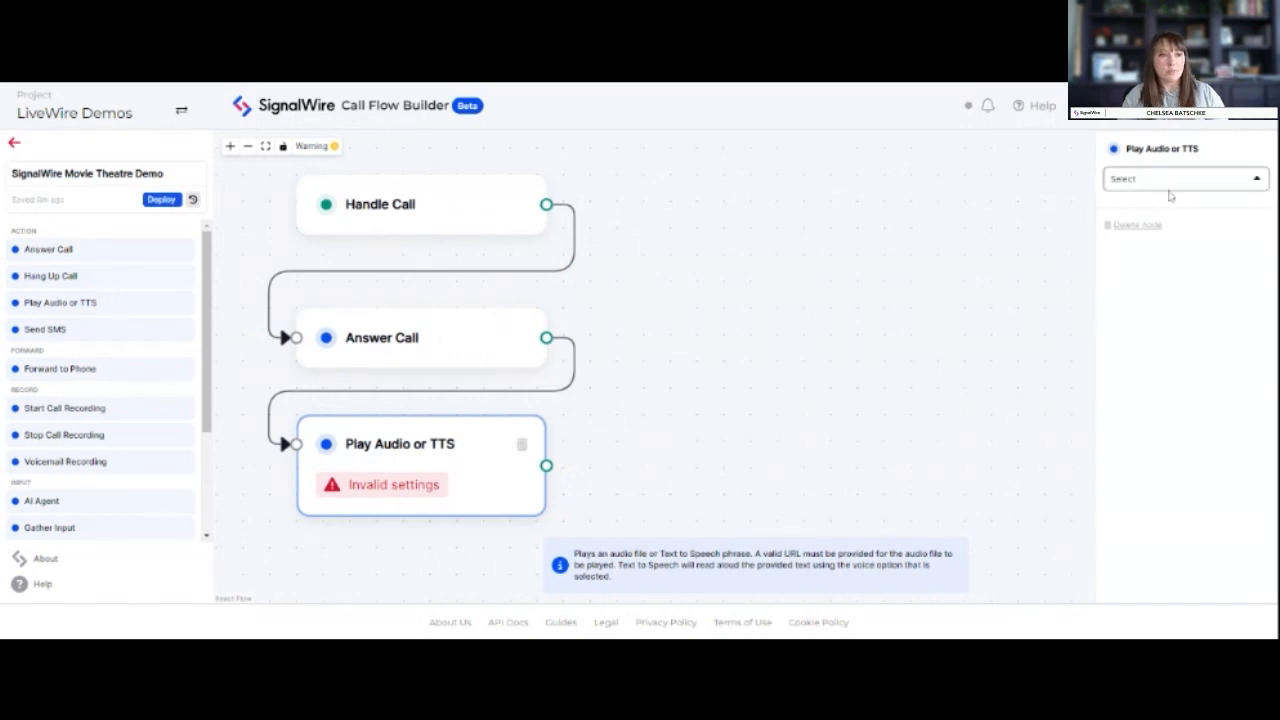
click(1160, 208)
click(1160, 232)
key(ctrl+v)
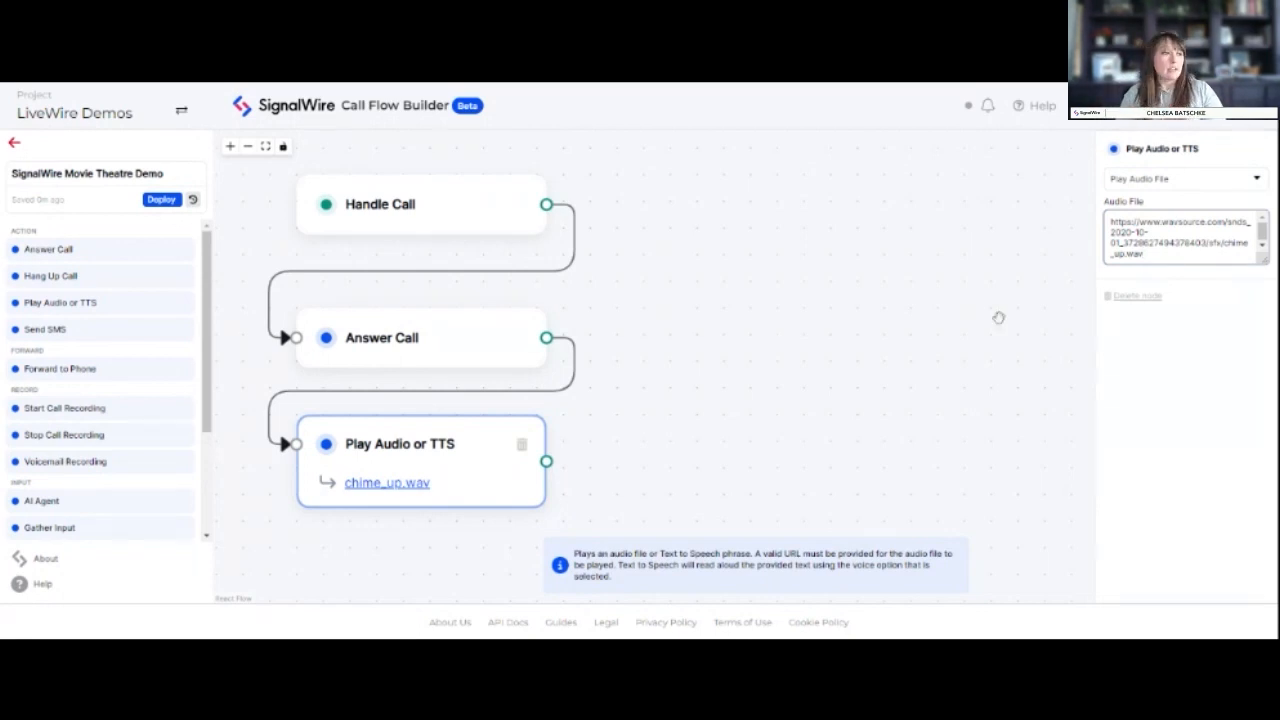
Step: Add a Gather Input node beside the Play Audio or TTS node and connect the audio node's output to it
drag(732, 428, 693, 314)
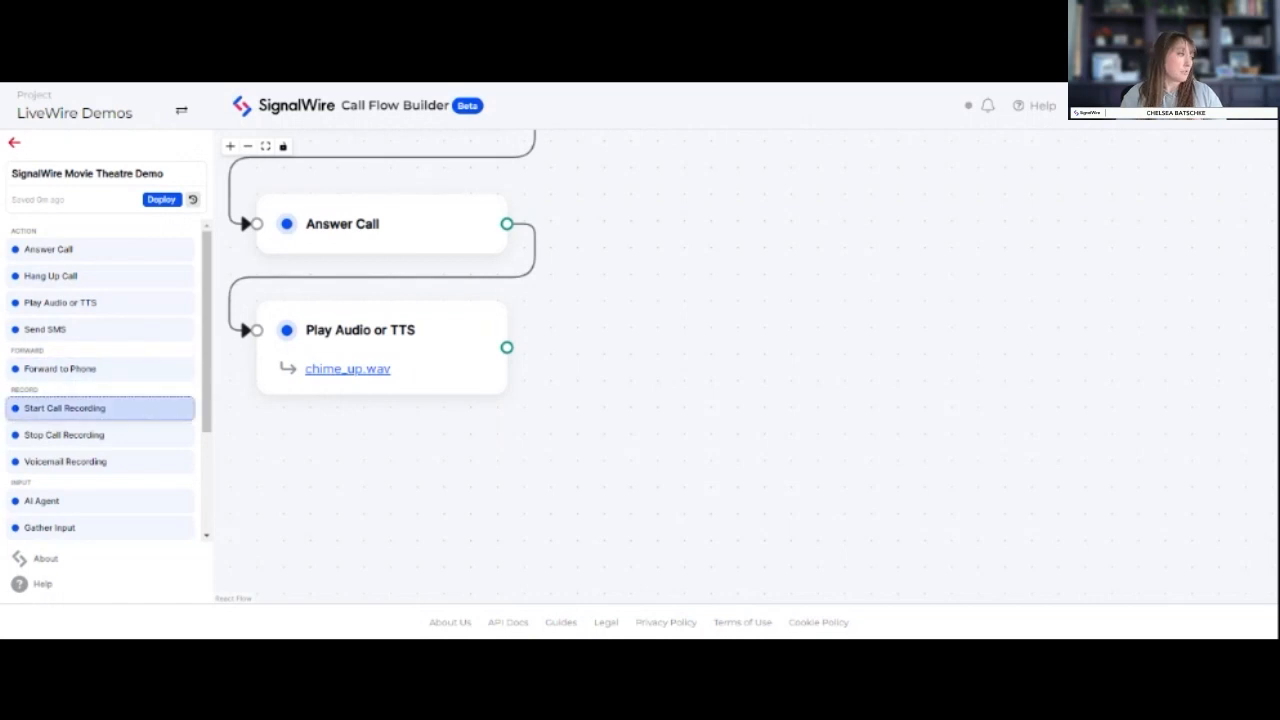
drag(50, 527, 648, 345)
drag(507, 347, 604, 357)
drag(877, 443, 690, 434)
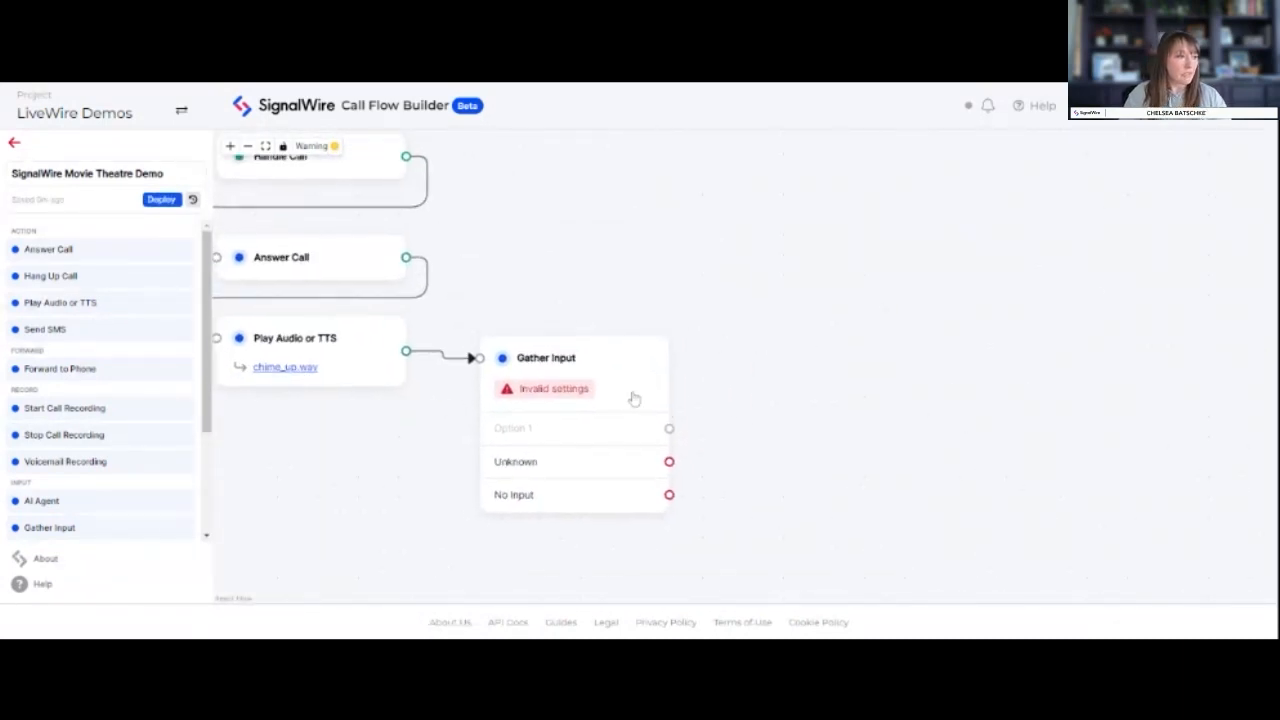
Step: Set the Gather Input node's prompt to Text to Speech with language English (US), gender Male and voice Joey
click(634, 397)
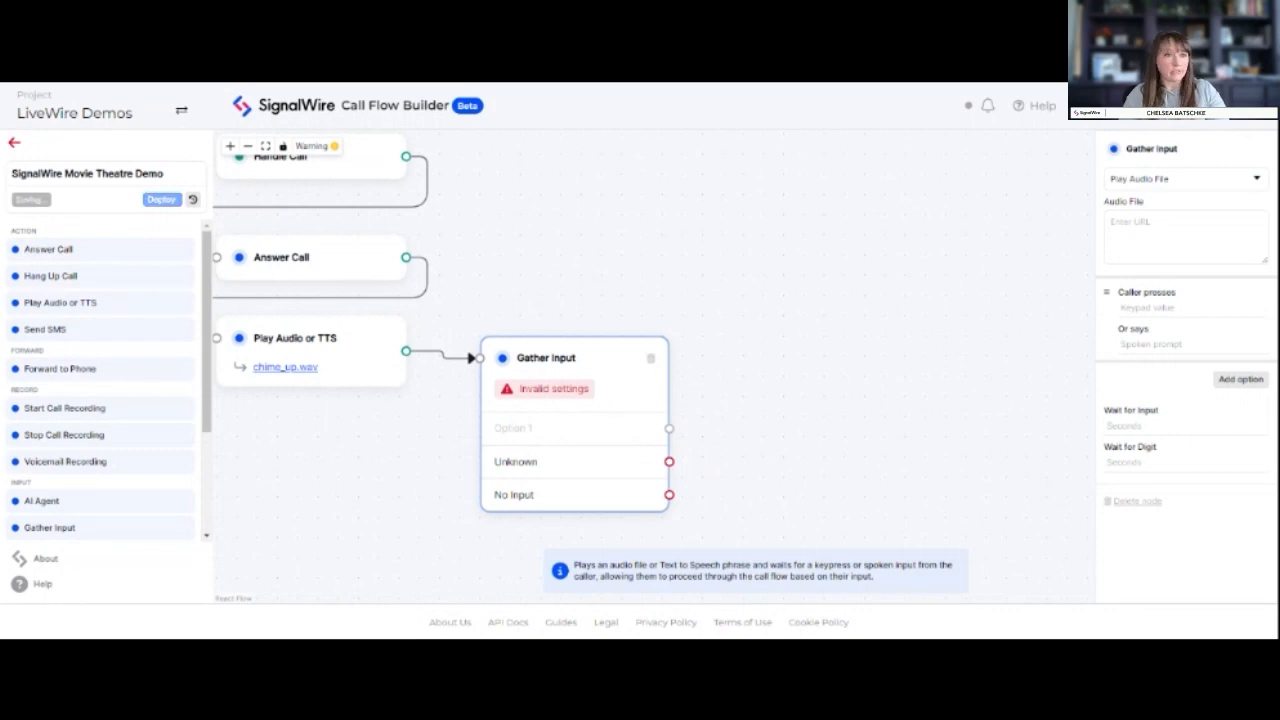
click(1165, 180)
click(1162, 202)
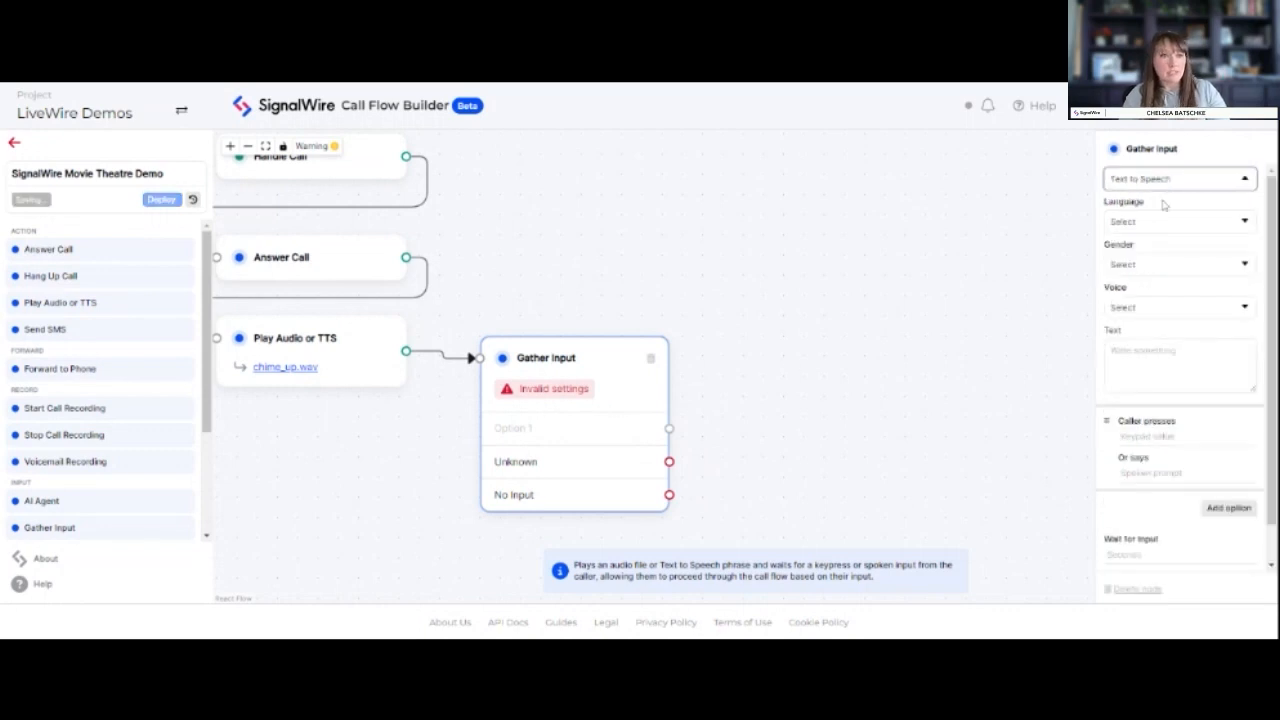
click(1163, 229)
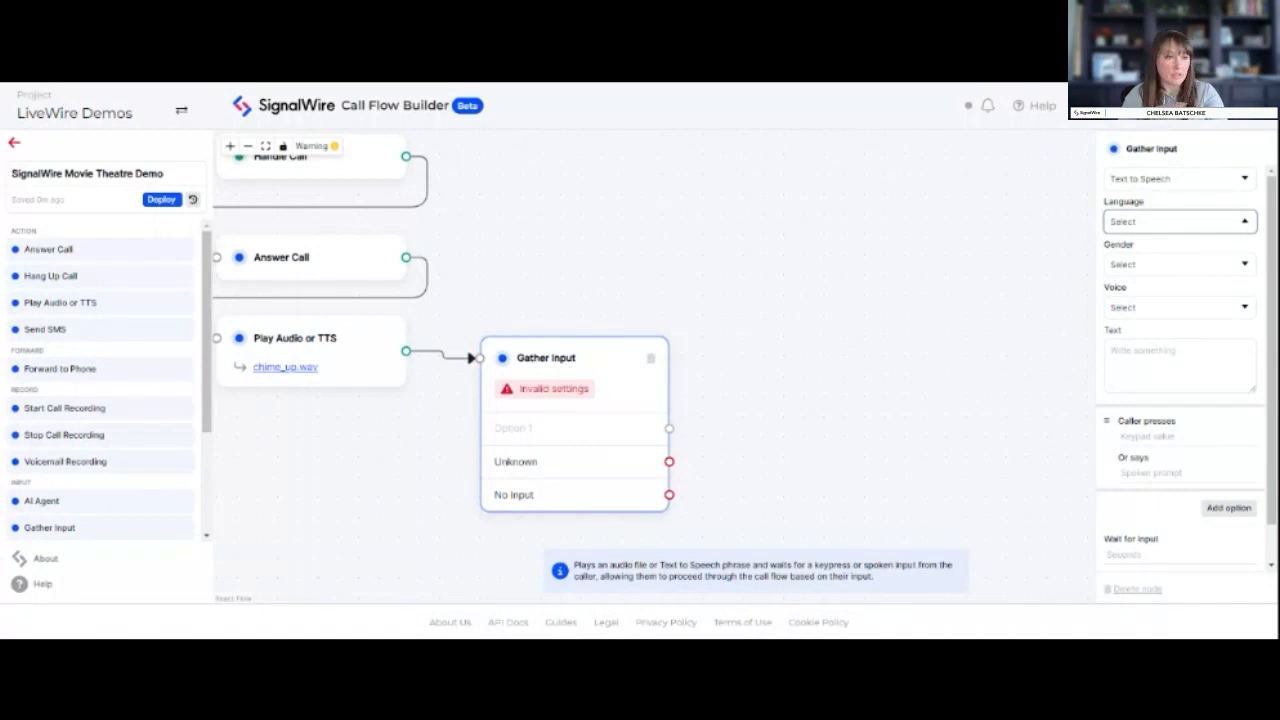
click(1187, 281)
click(1184, 268)
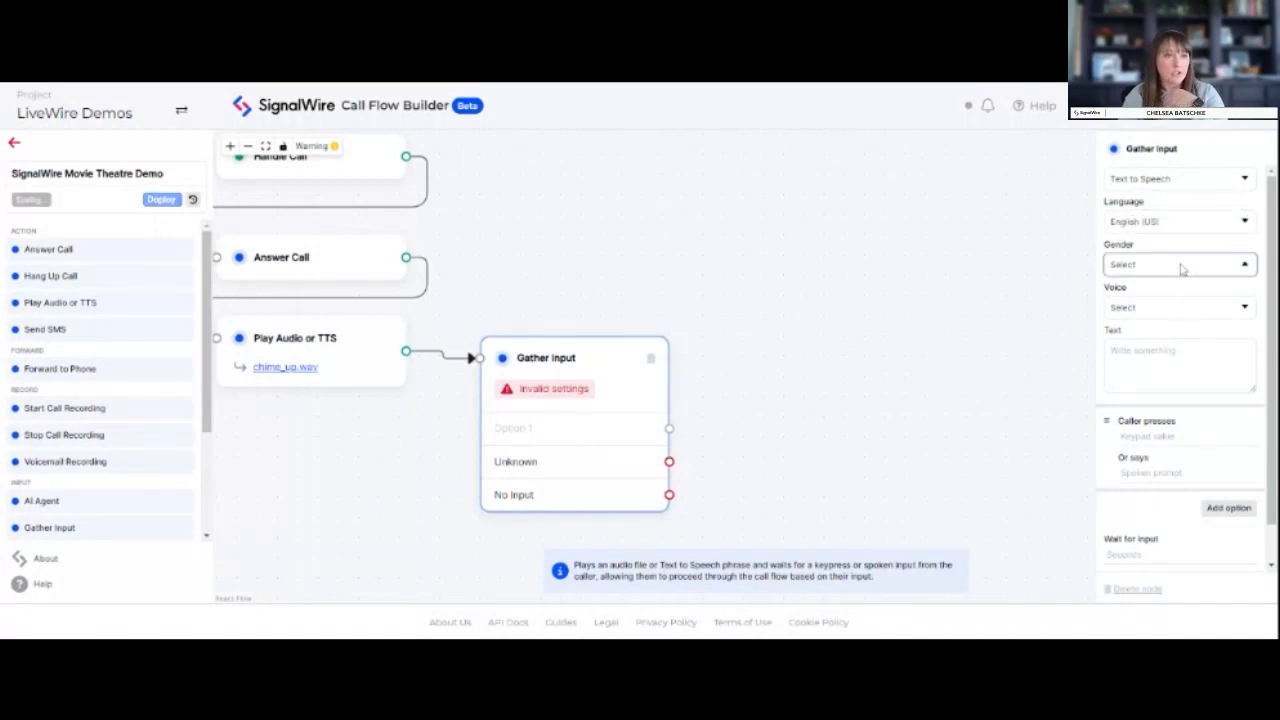
click(1161, 304)
click(1161, 308)
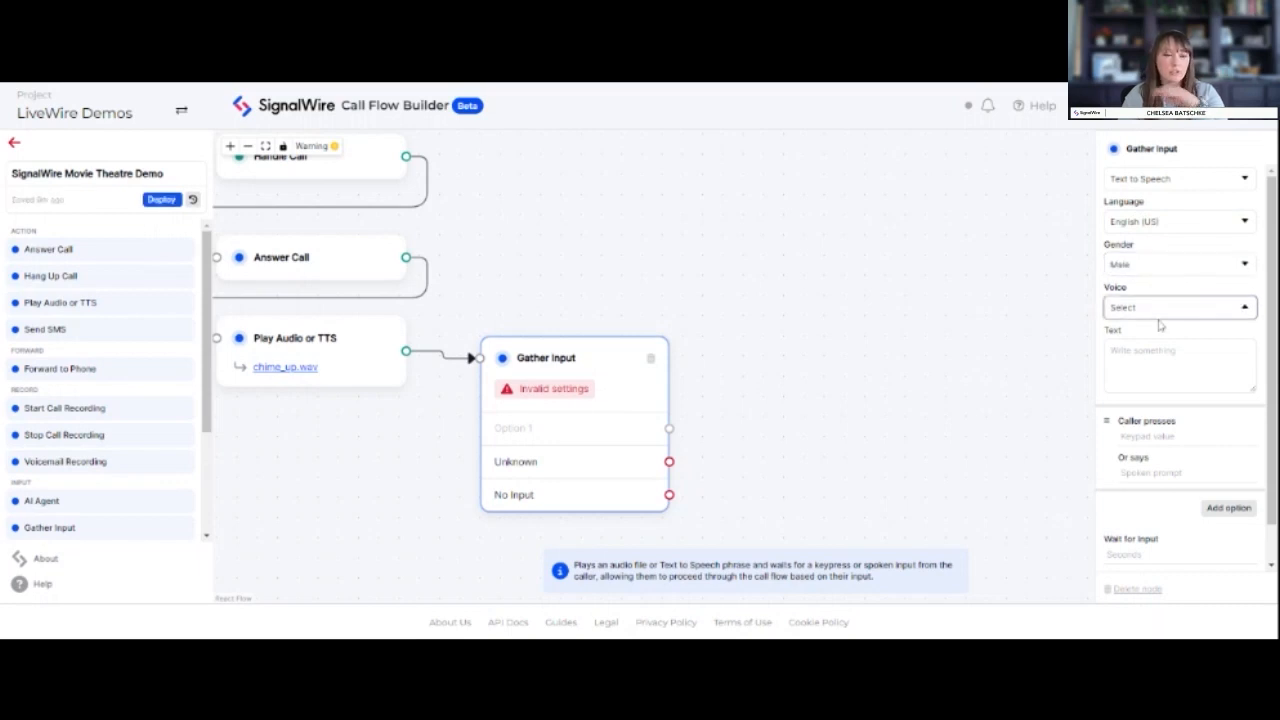
click(1150, 350)
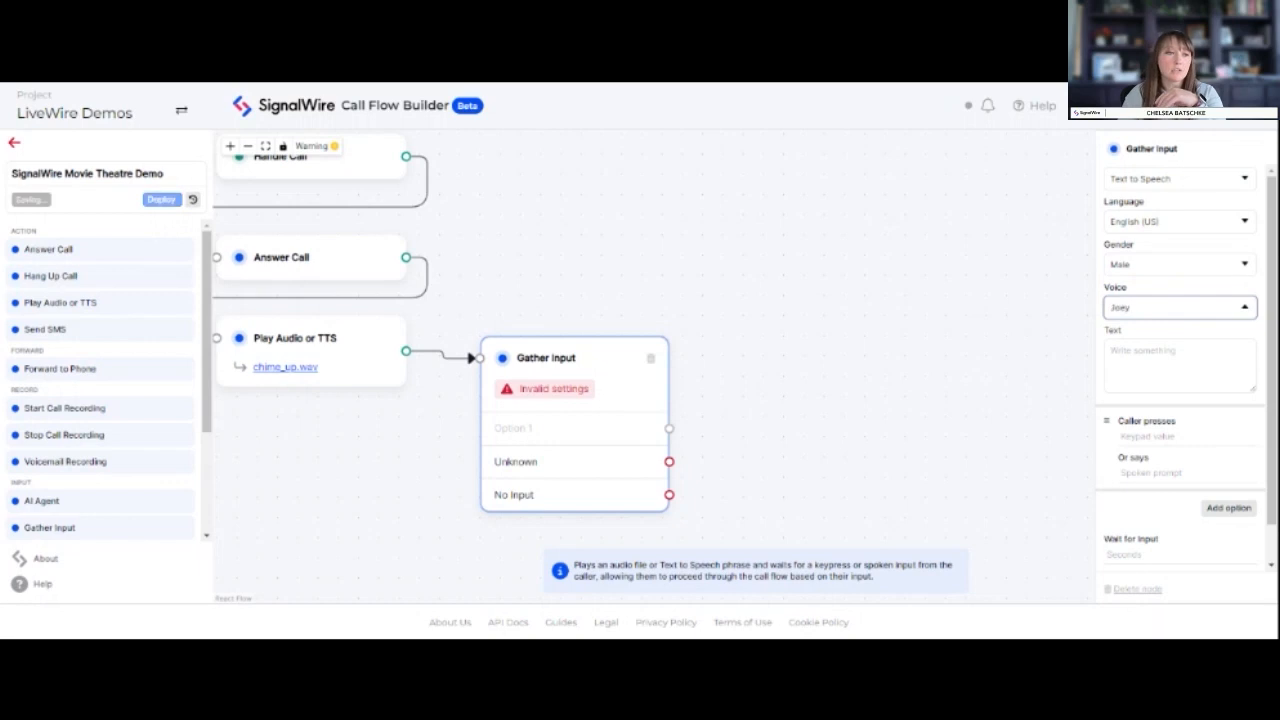
Step: Enter the Gather Input prompt text "Thank you for calling SignalWire Movie Theatre, Where every day is movie day!"
click(1179, 365)
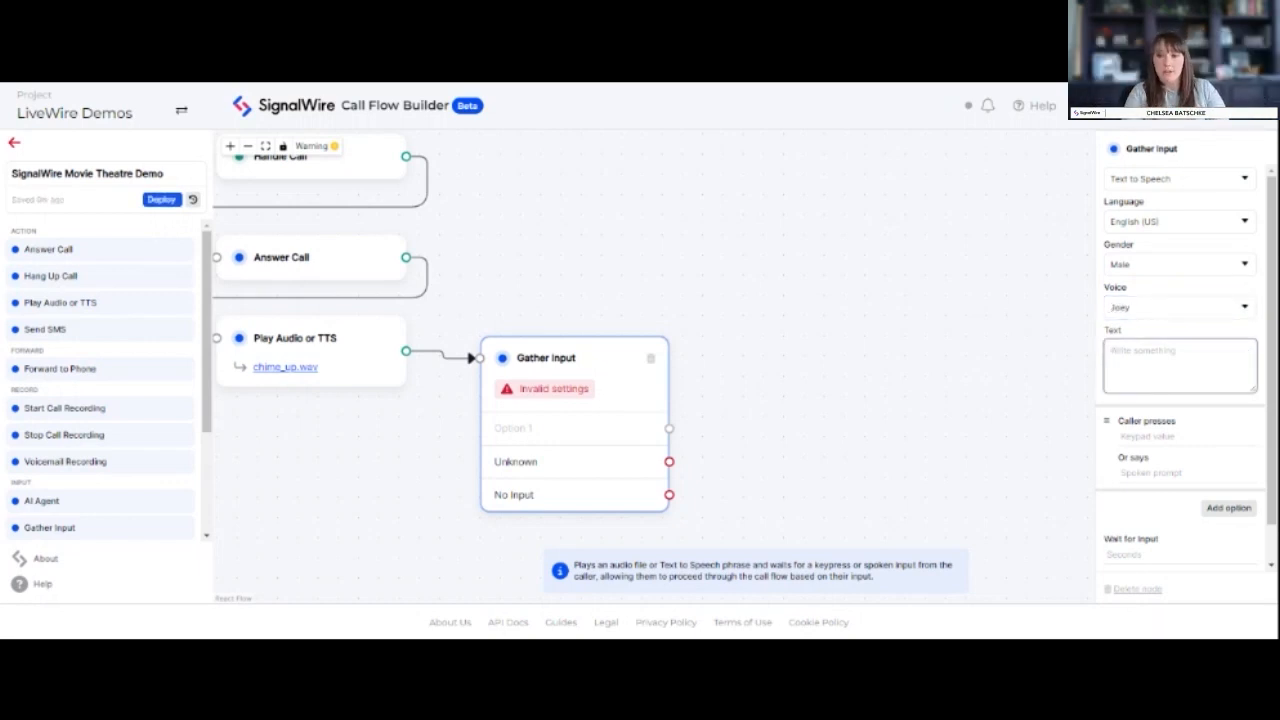
text(Thank you for)
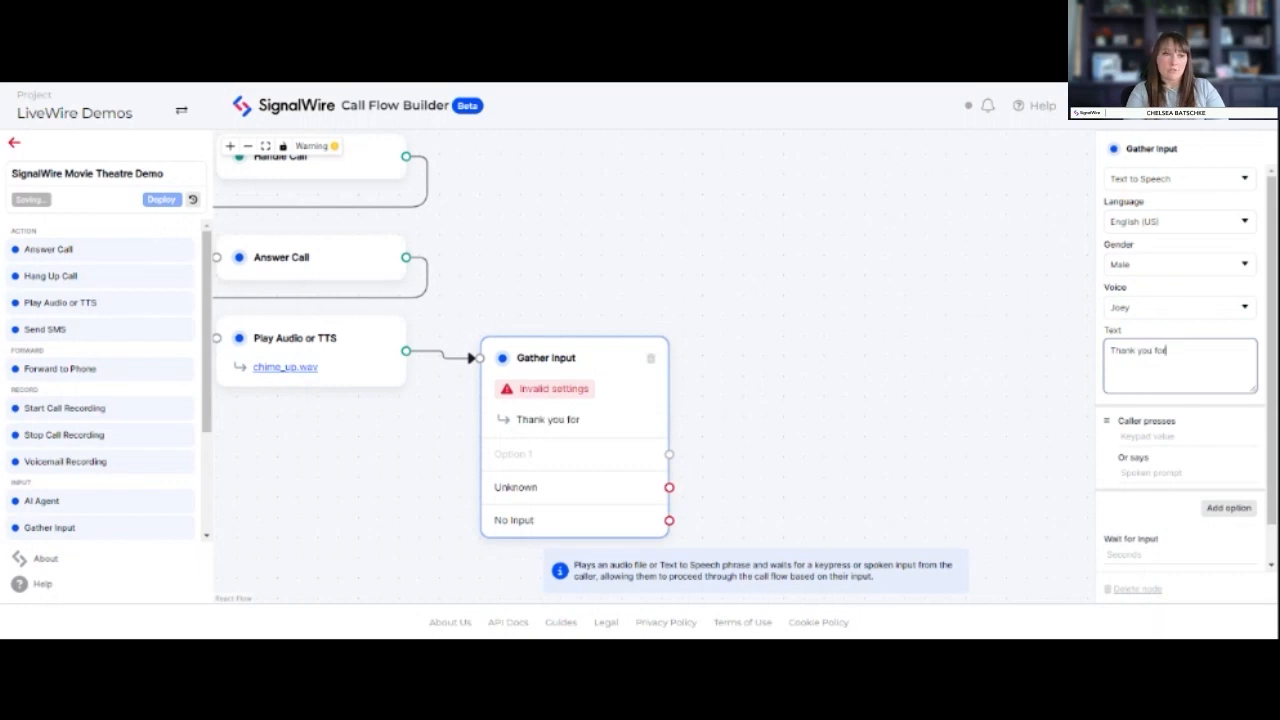
text( calling Si)
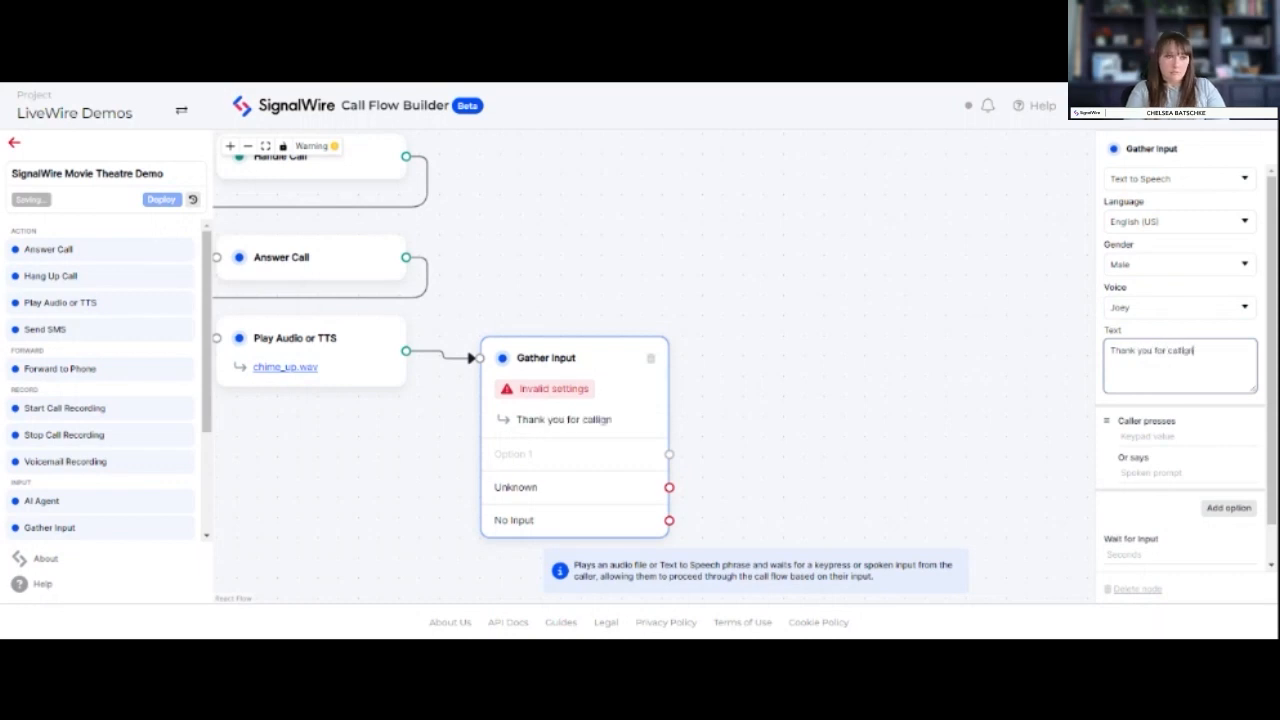
text(gnalWire)
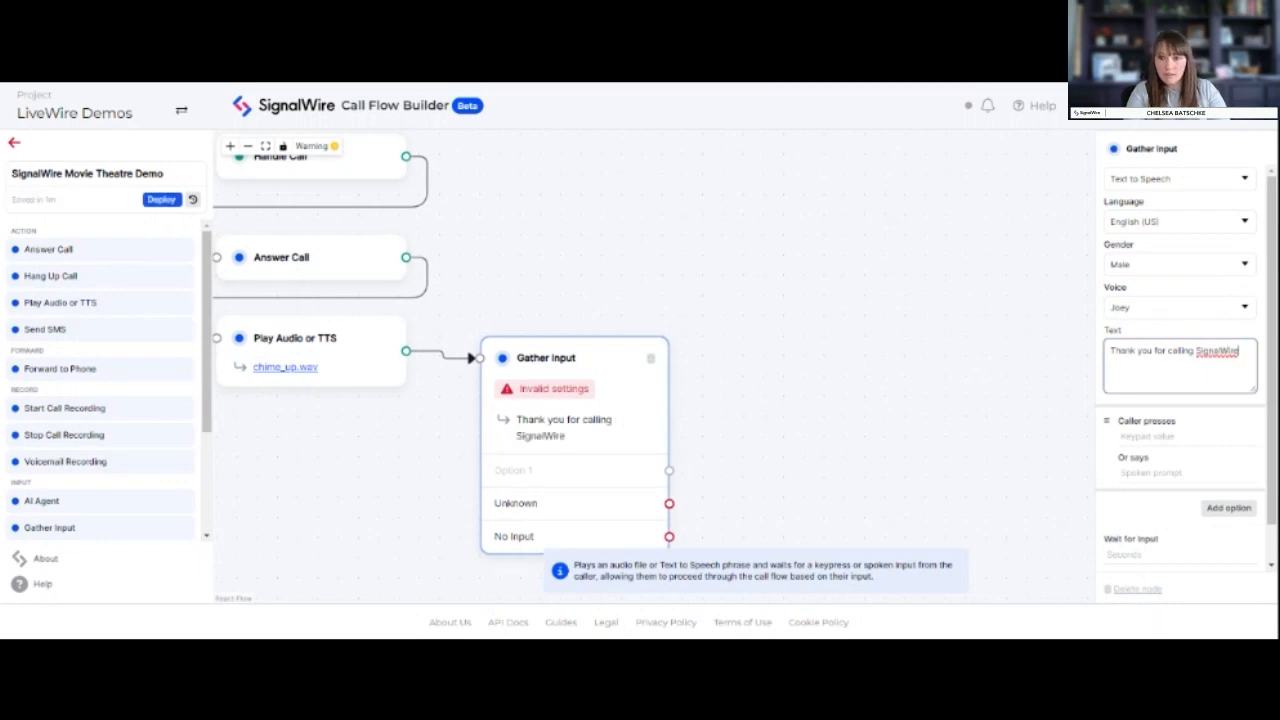
text( Movie Theat)
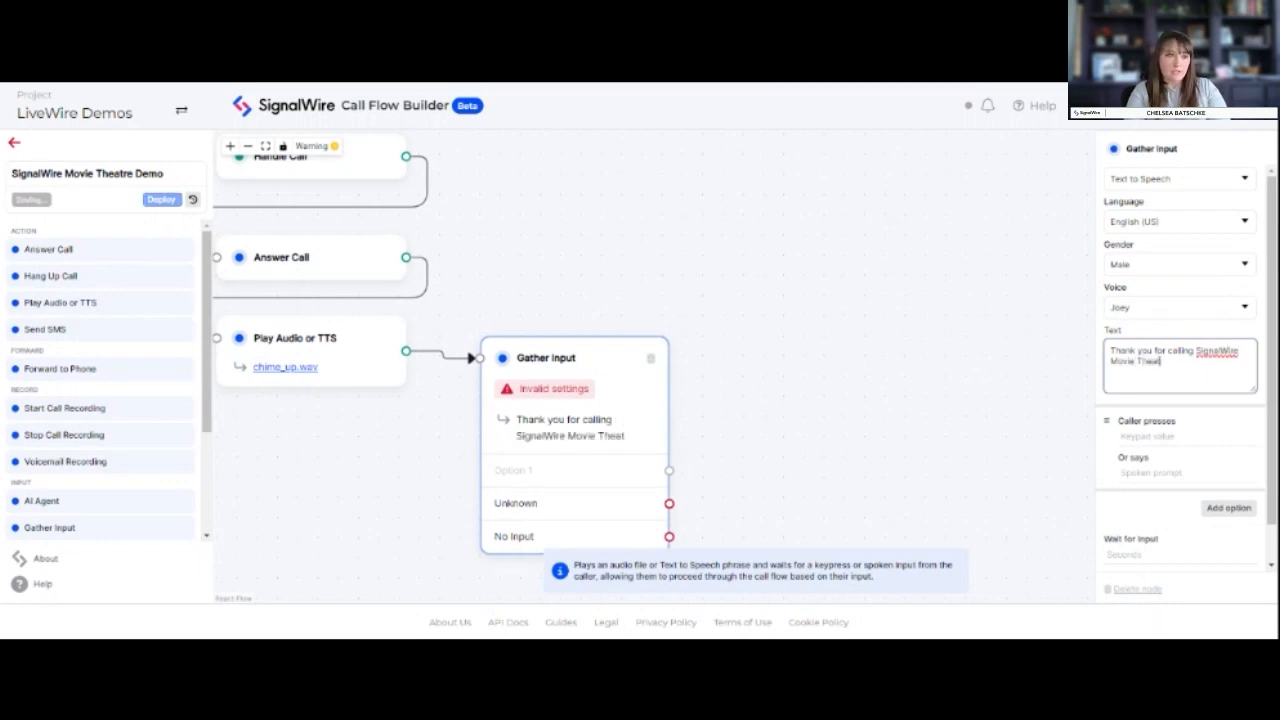
text(re. Where w)
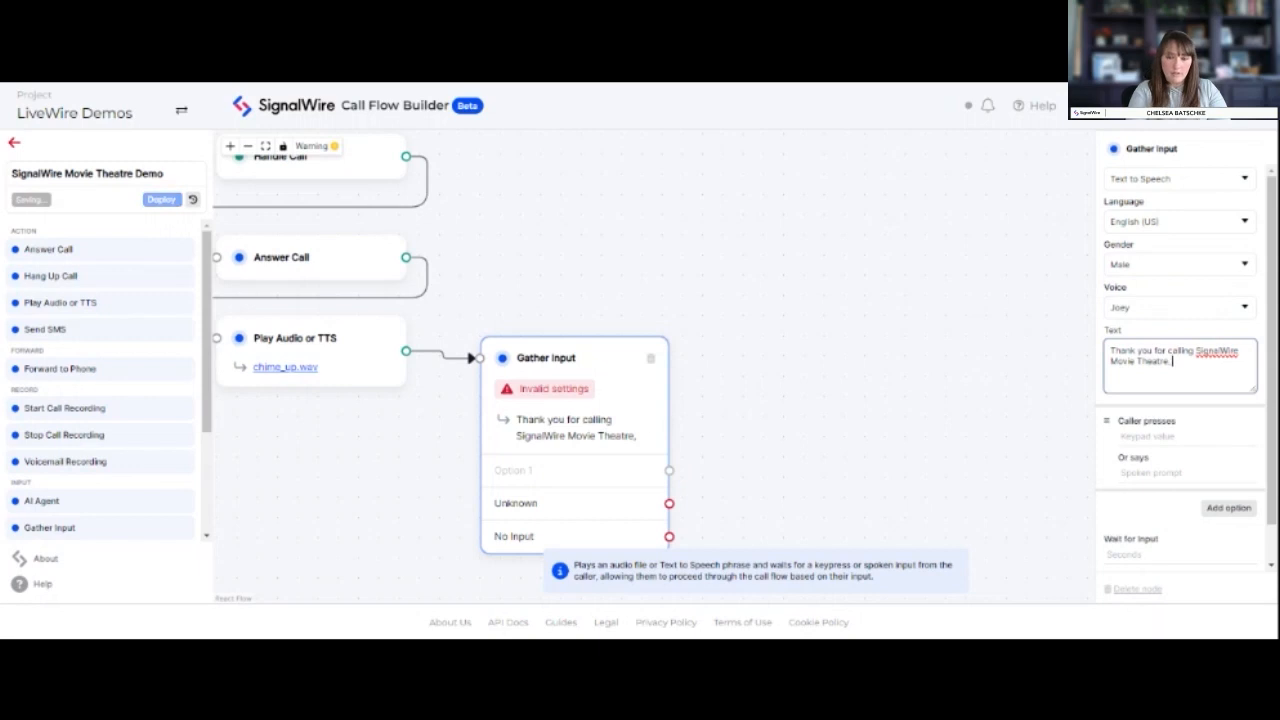
text(ery day is)
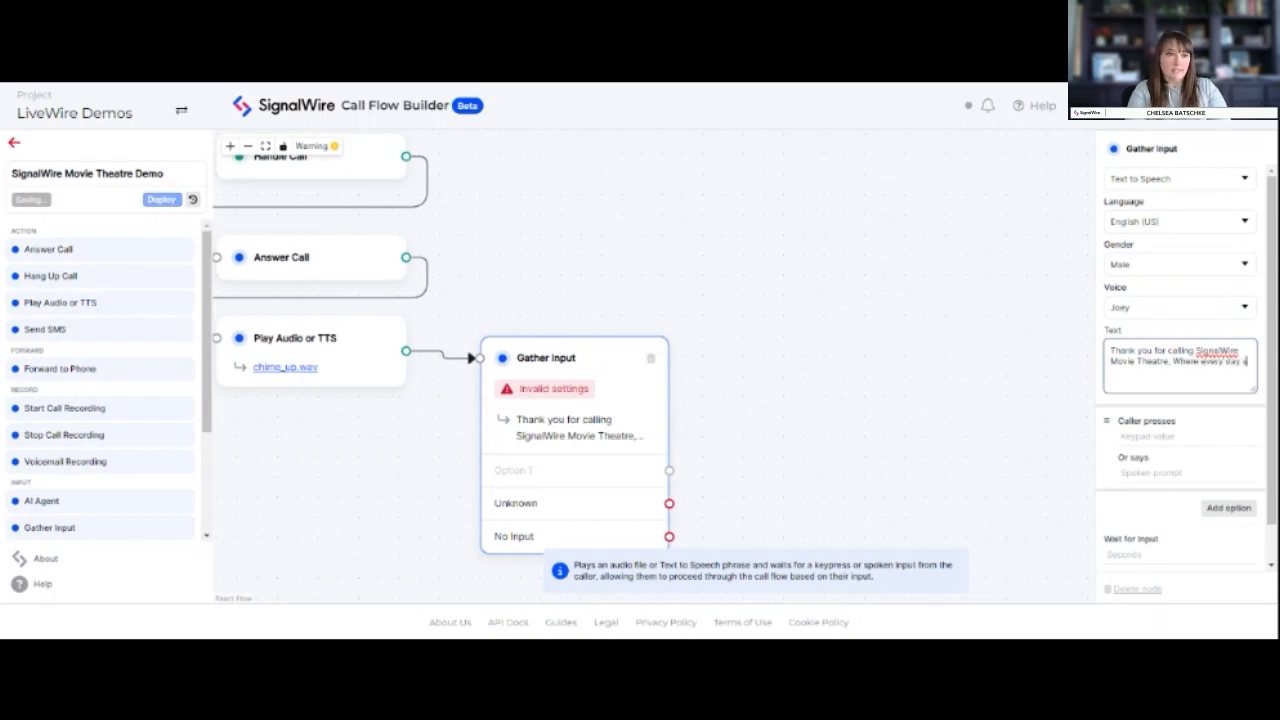
text( movie day!)
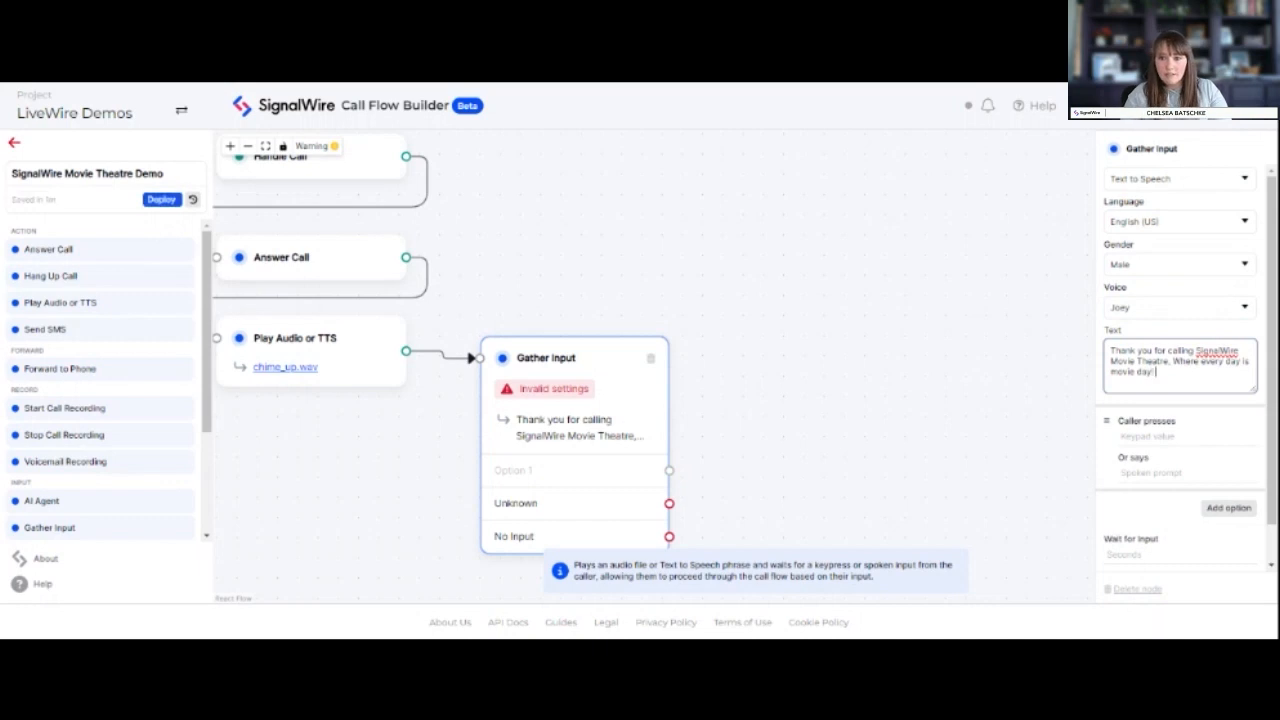
Step: Append menu instructions to the Gather Input prompt: select or say one for available movie times, two for hours of operation, three for the ticket office
click(1147, 436)
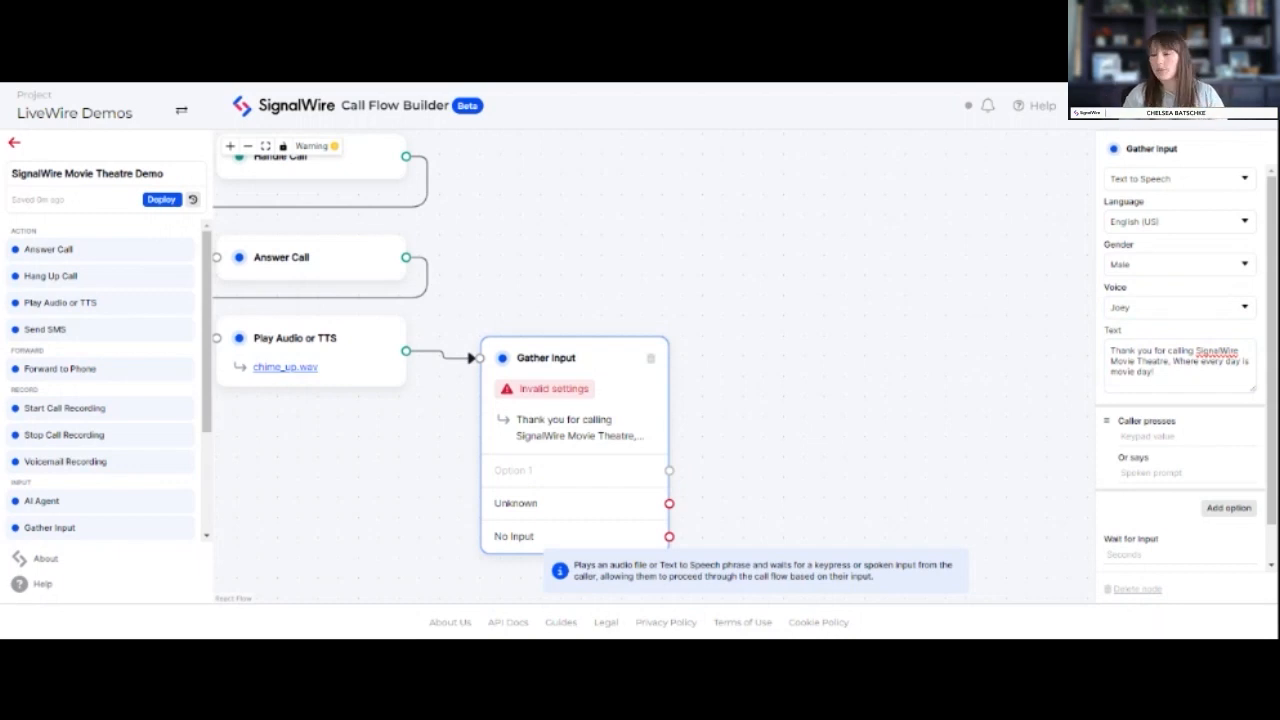
click(1157, 372)
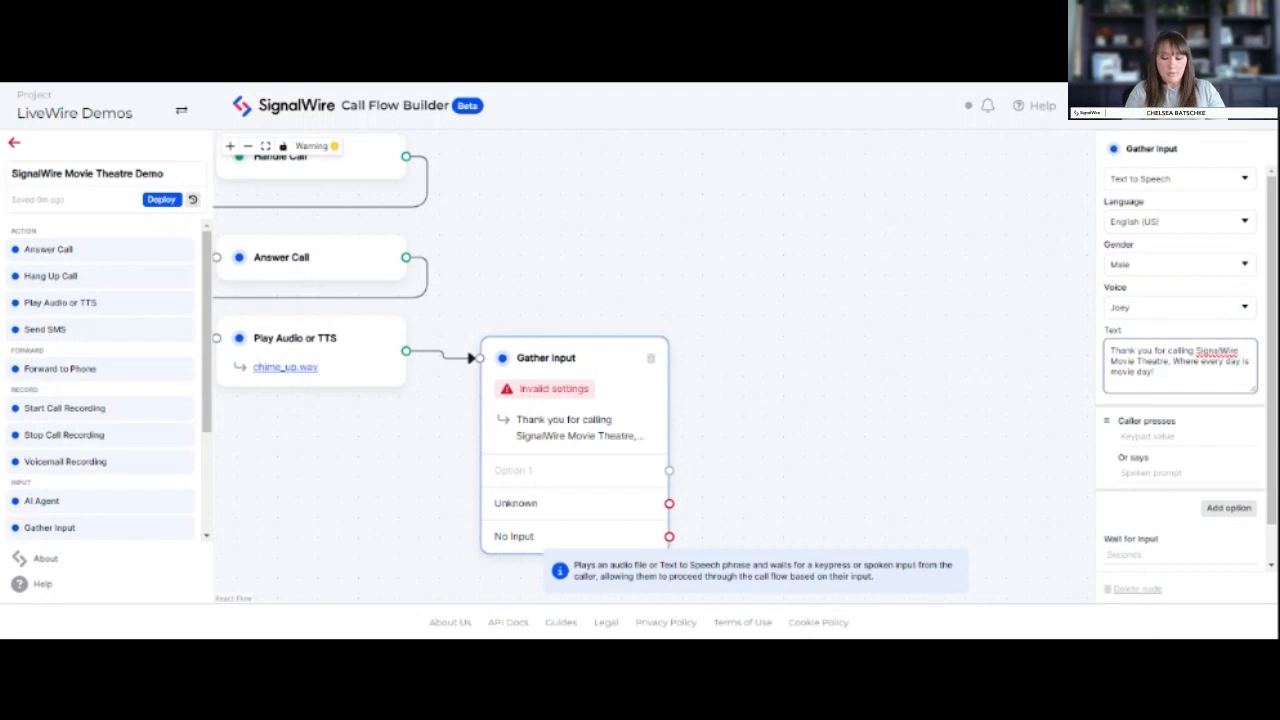
key(Return)
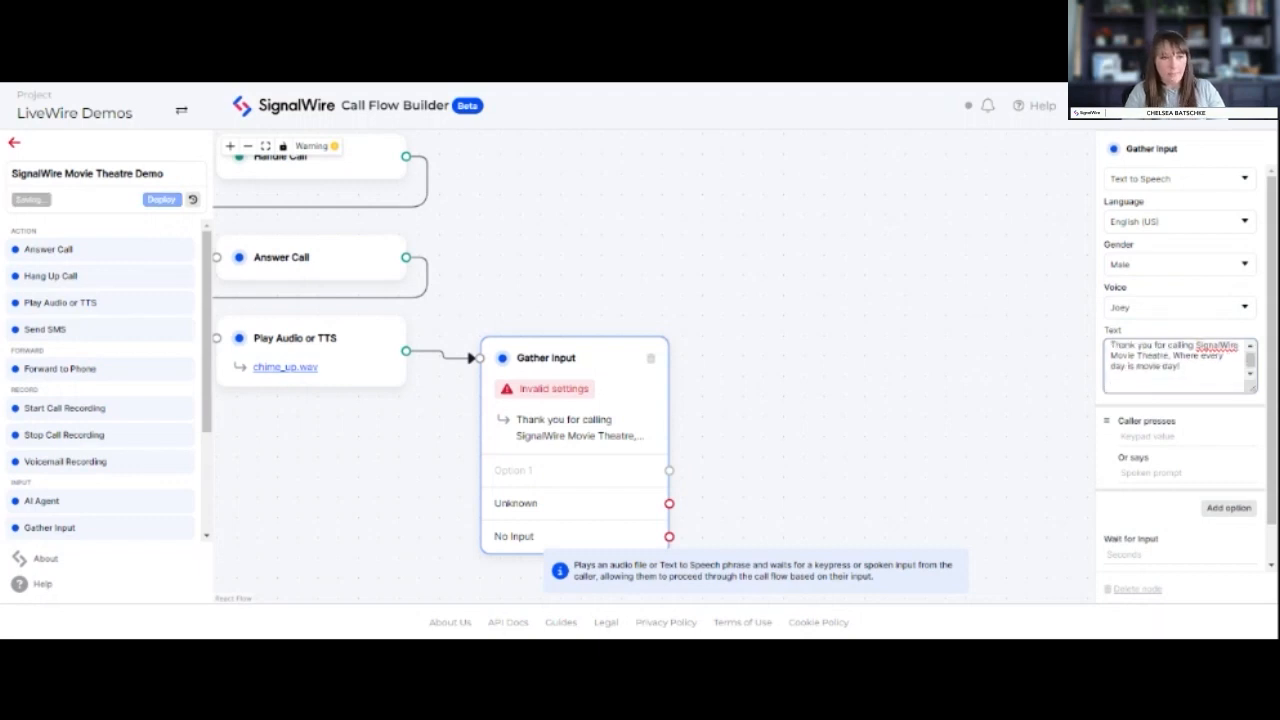
text(Please select from one of the following options. Select or say one for available movie times. Select or say two to hear our hours of operation. Select or say three to talk to our ticket office.)
drag(1251, 367, 1252, 362)
scroll(1252, 368, up, 1)
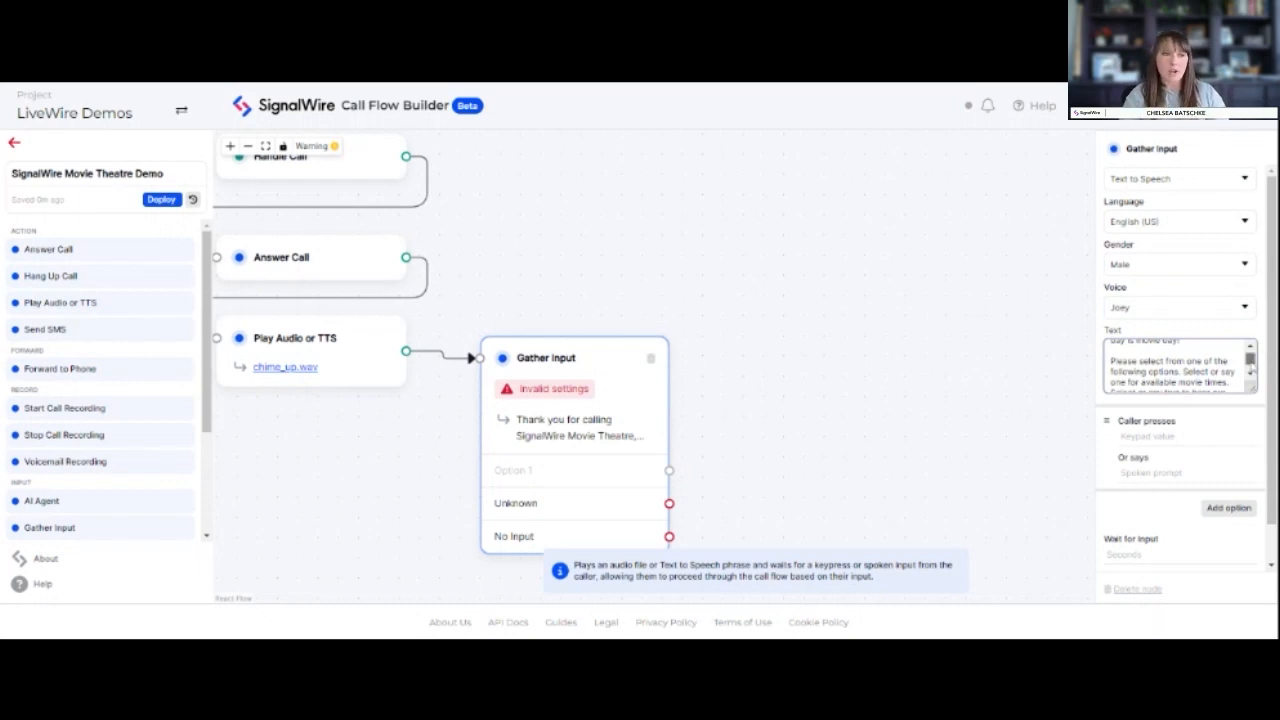
scroll(1250, 362, down, 2)
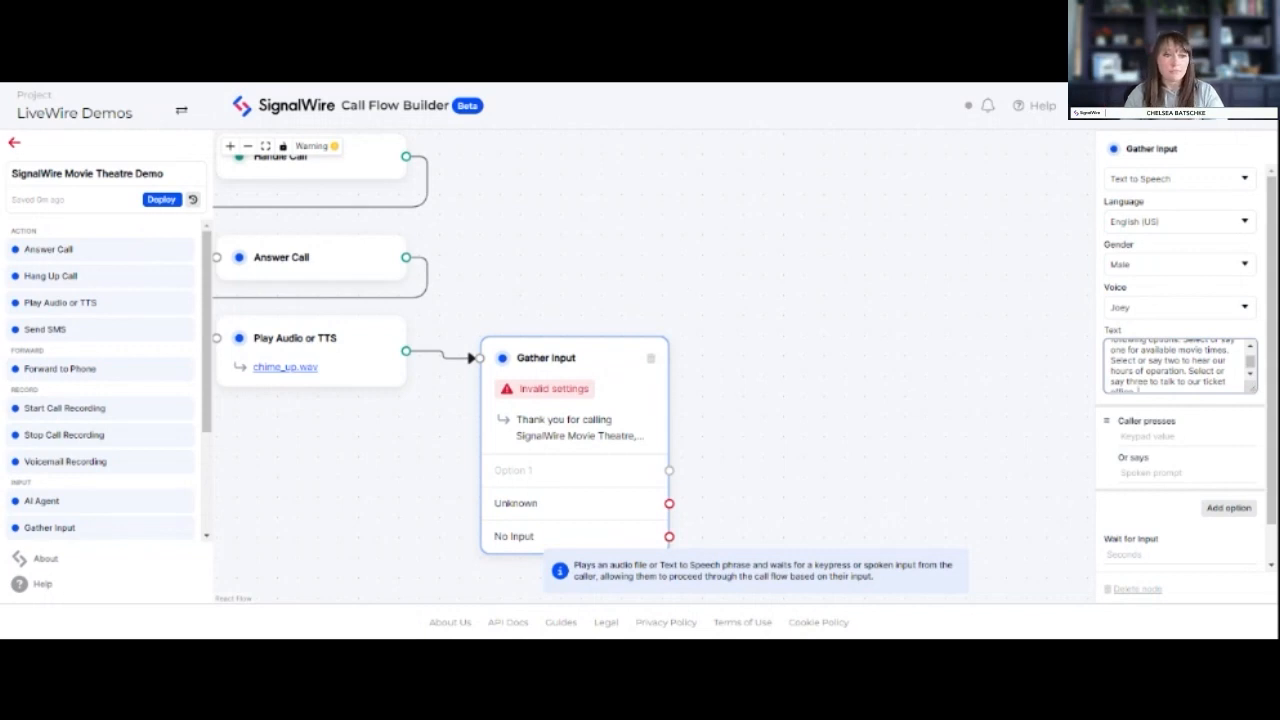
Step: Define two Gather Input options: keypad value 1 with spoken prompt "one", and keypad value 2 with spoken prompt "two"
click(1200, 436)
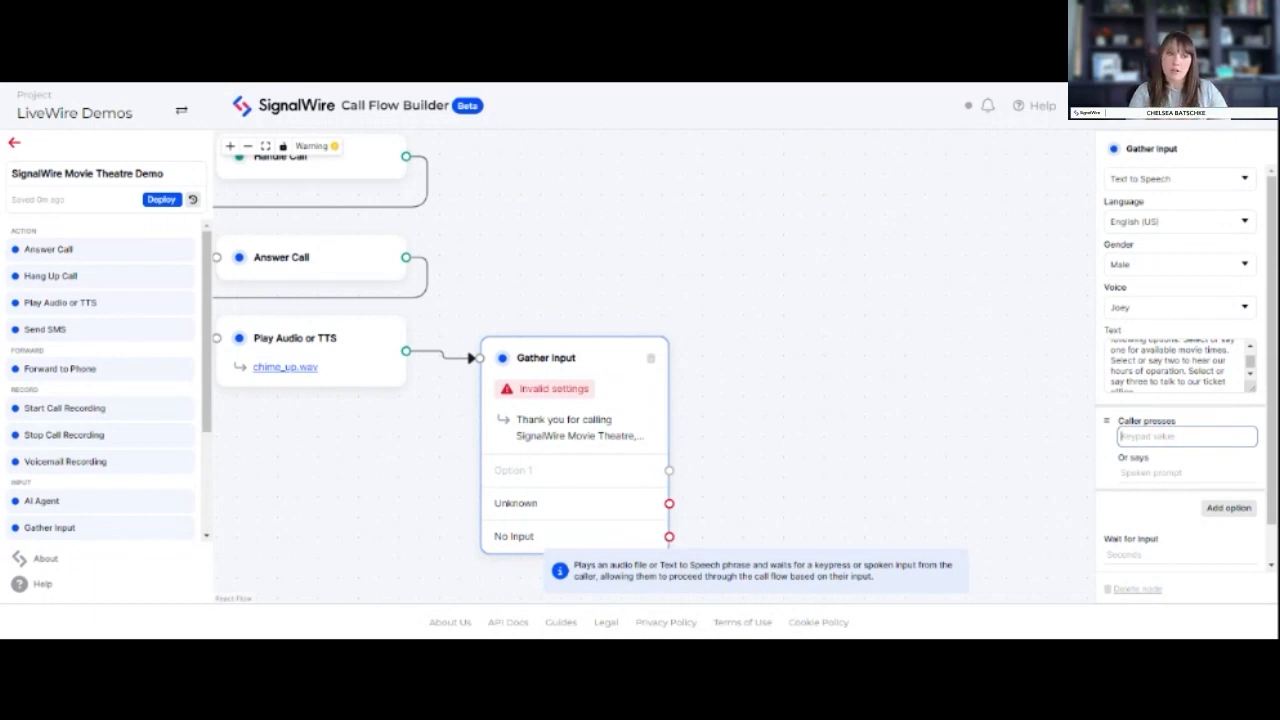
text(1)
click(1176, 467)
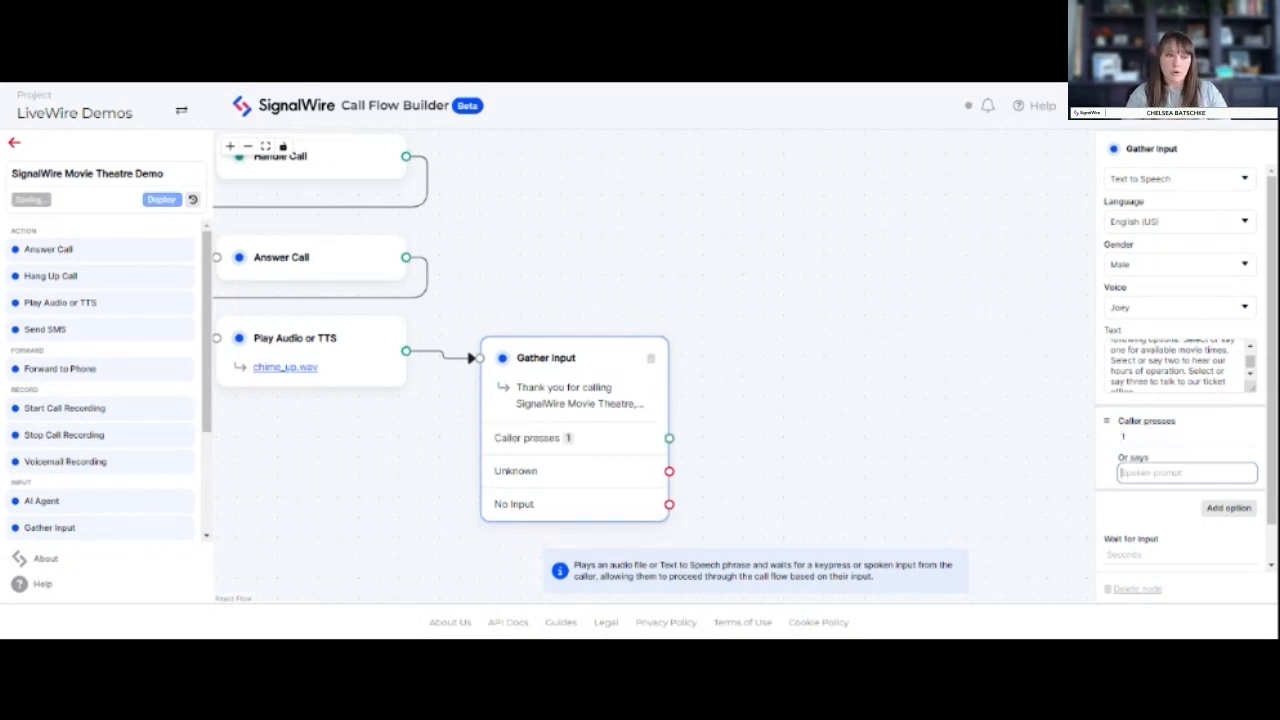
text(one)
click(1227, 508)
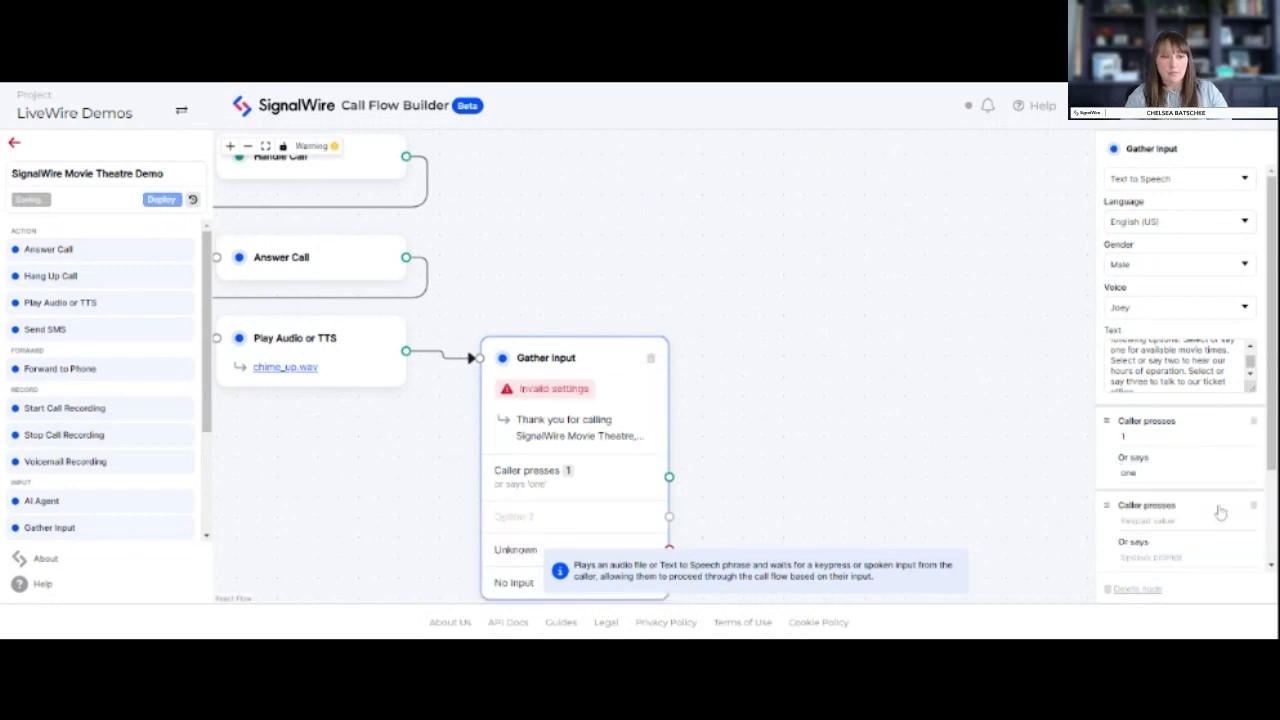
scroll(1169, 514, down, 1)
click(1165, 451)
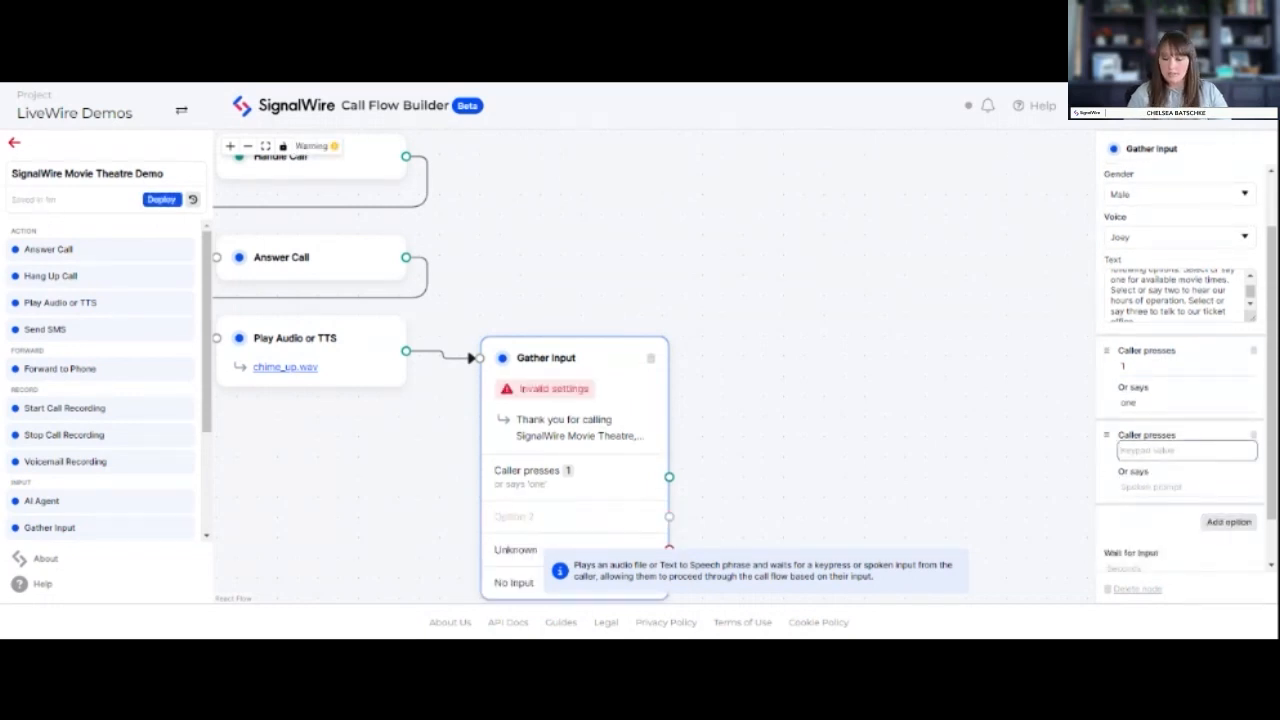
text(2)
key(Tab)
text(two)
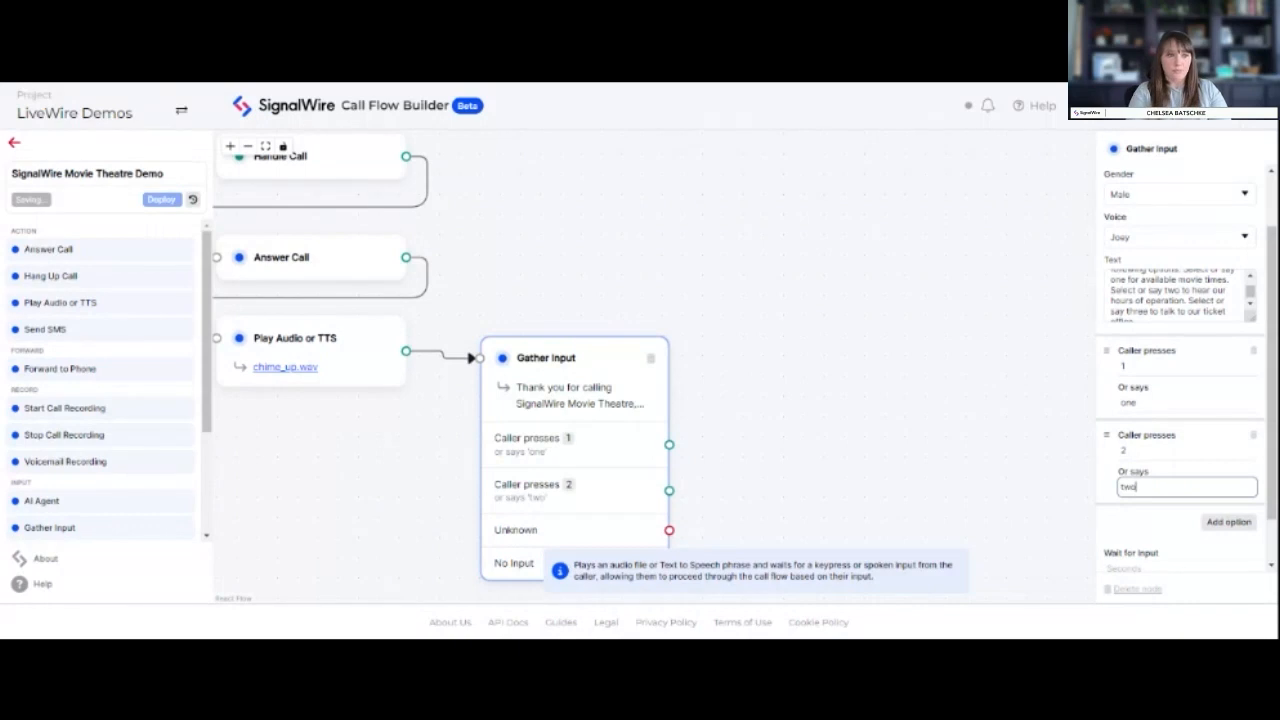
Step: Add two more Gather Input options: keypad value 3 with spoken prompt "three", and keypad value 0 with spoken prompt "zero"
click(1228, 522)
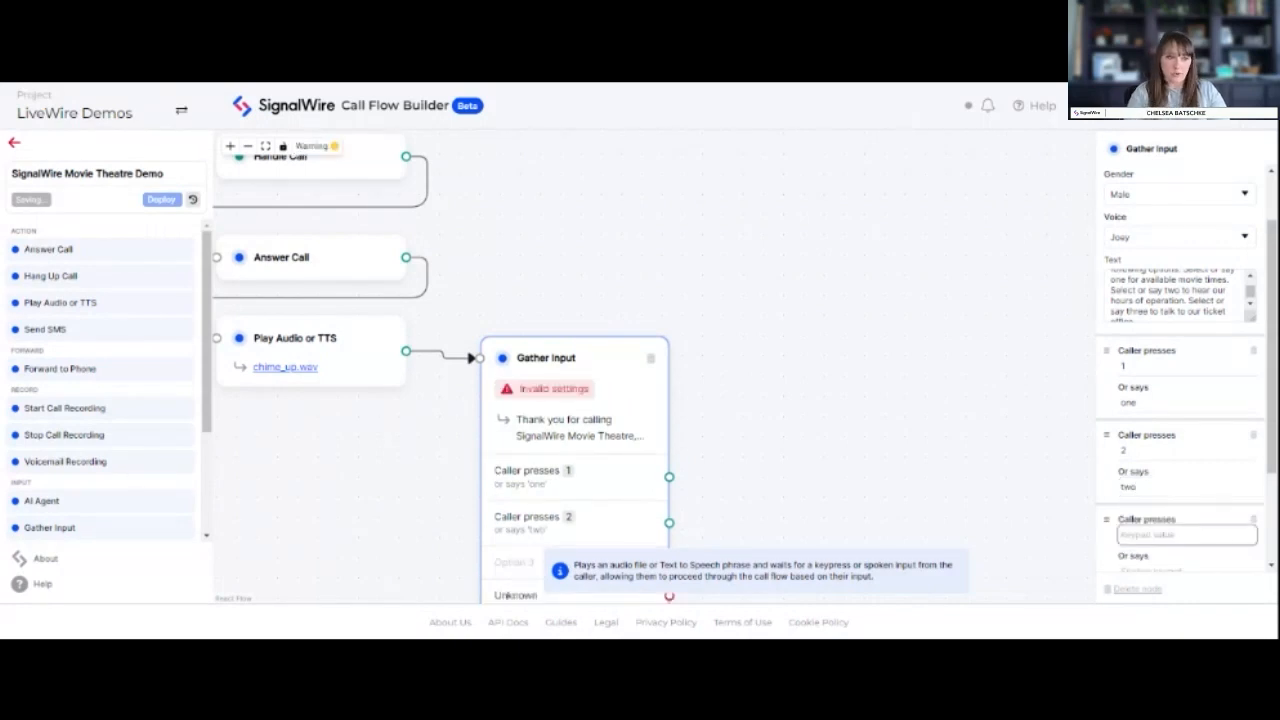
text(3)
scroll(1168, 540, down, 1)
key(Tab)
text(three)
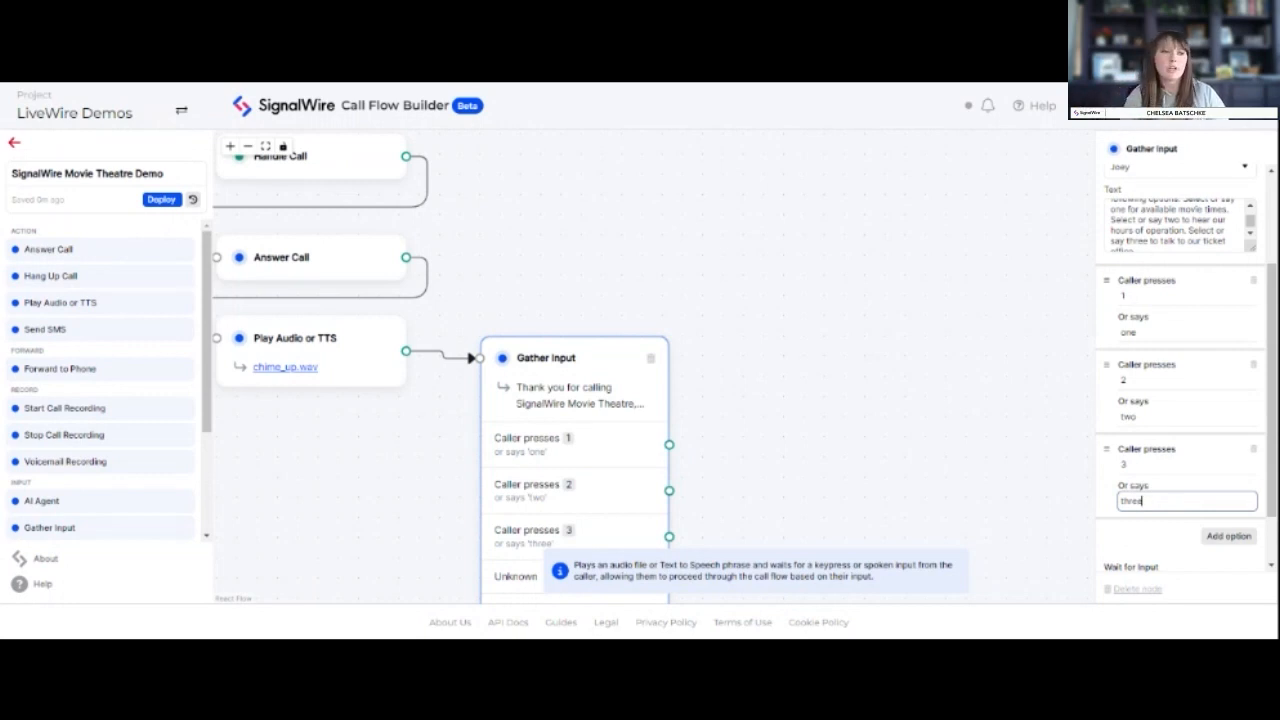
click(1228, 537)
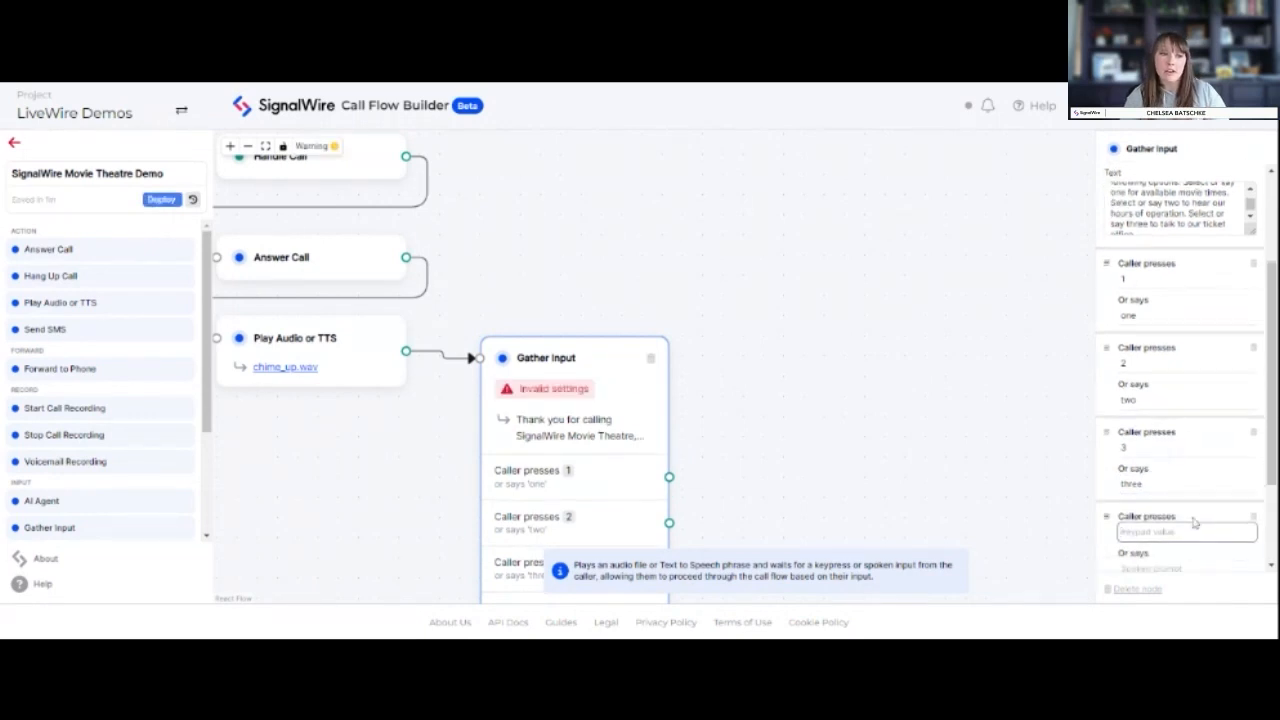
text(0)
key(Tab)
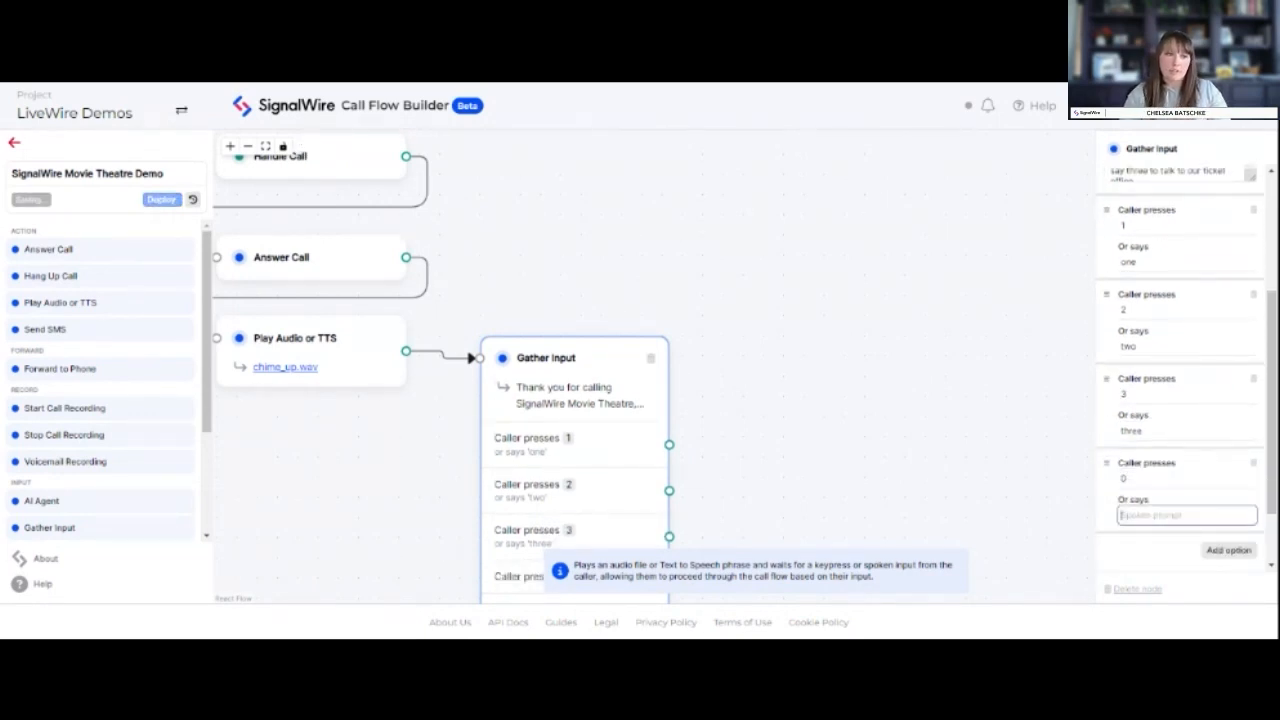
text(zero)
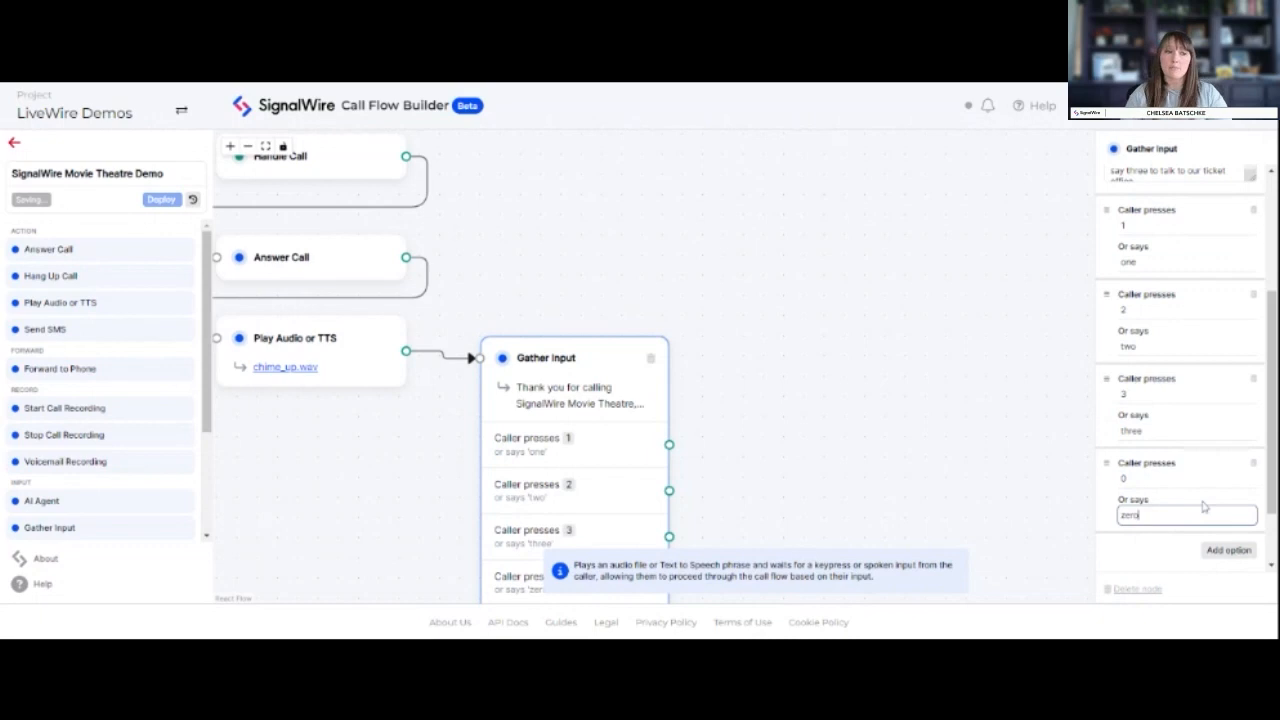
Step: Set both Wait for Input and Wait for Digit on the Gather Input node to 5 seconds
click(1184, 548)
scroll(1195, 520, down, 2)
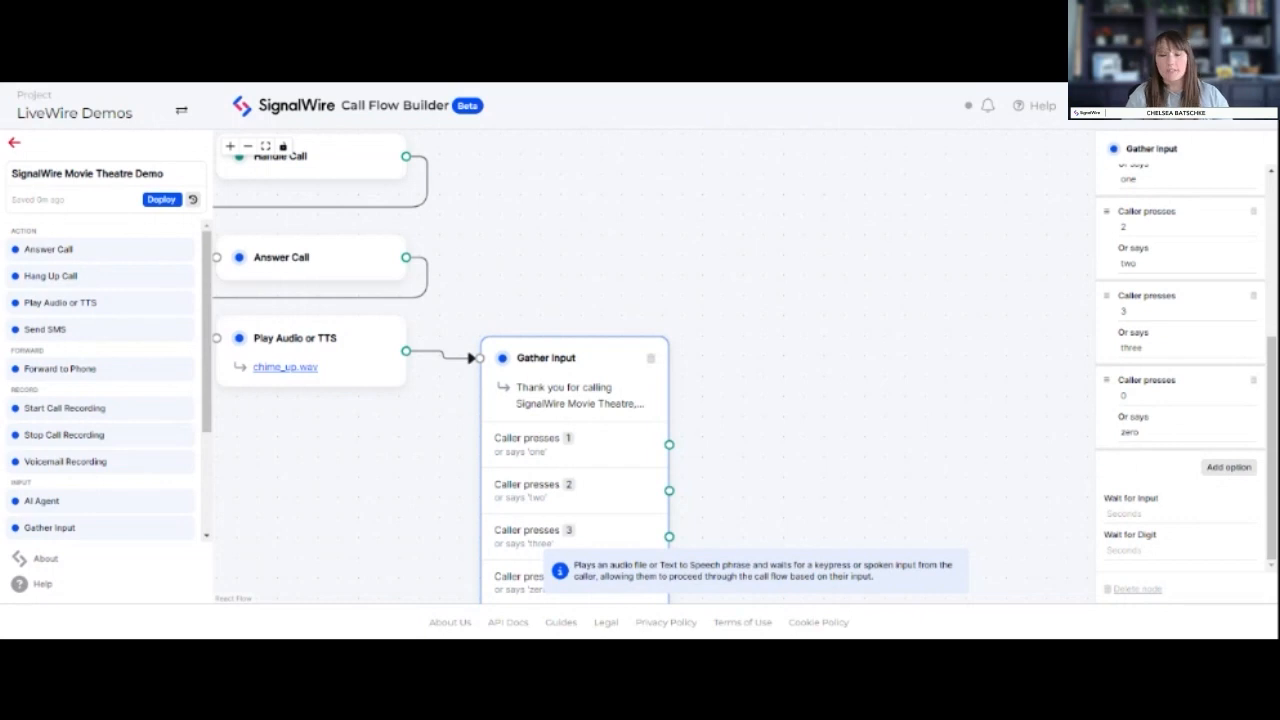
click(1125, 513)
text(5)
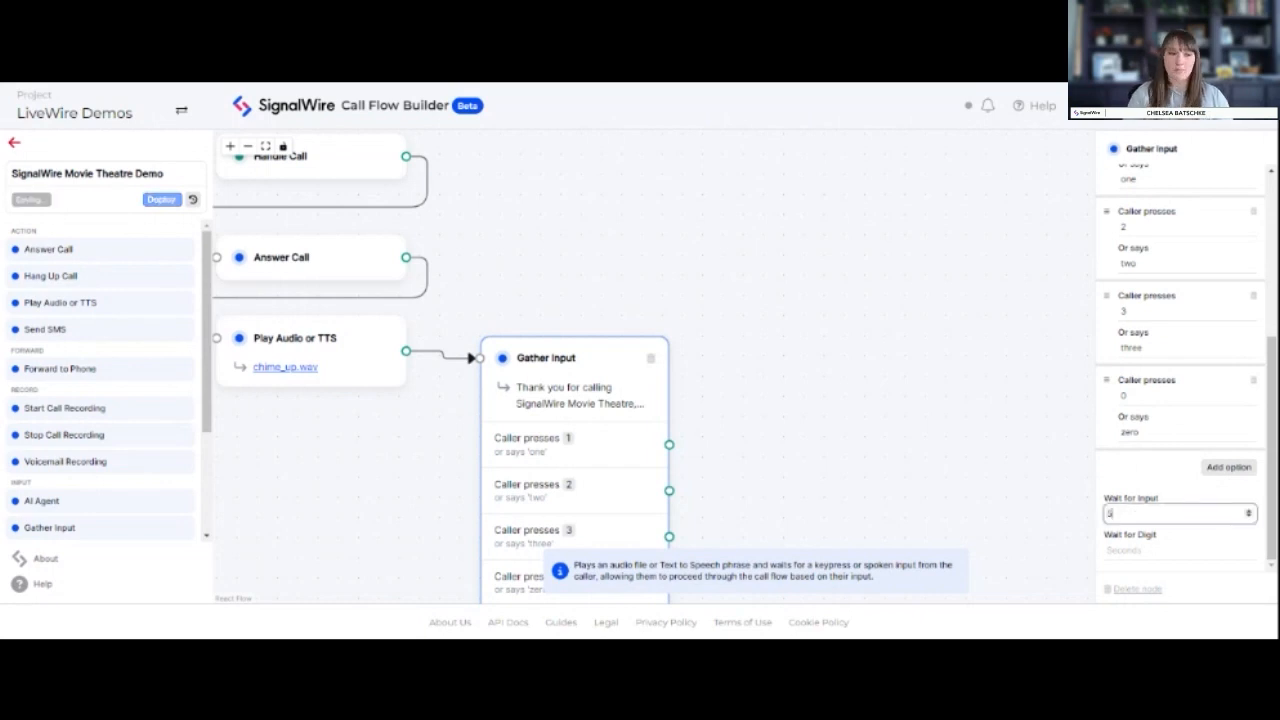
click(1165, 549)
text(5)
scroll(1240, 495, up, 5)
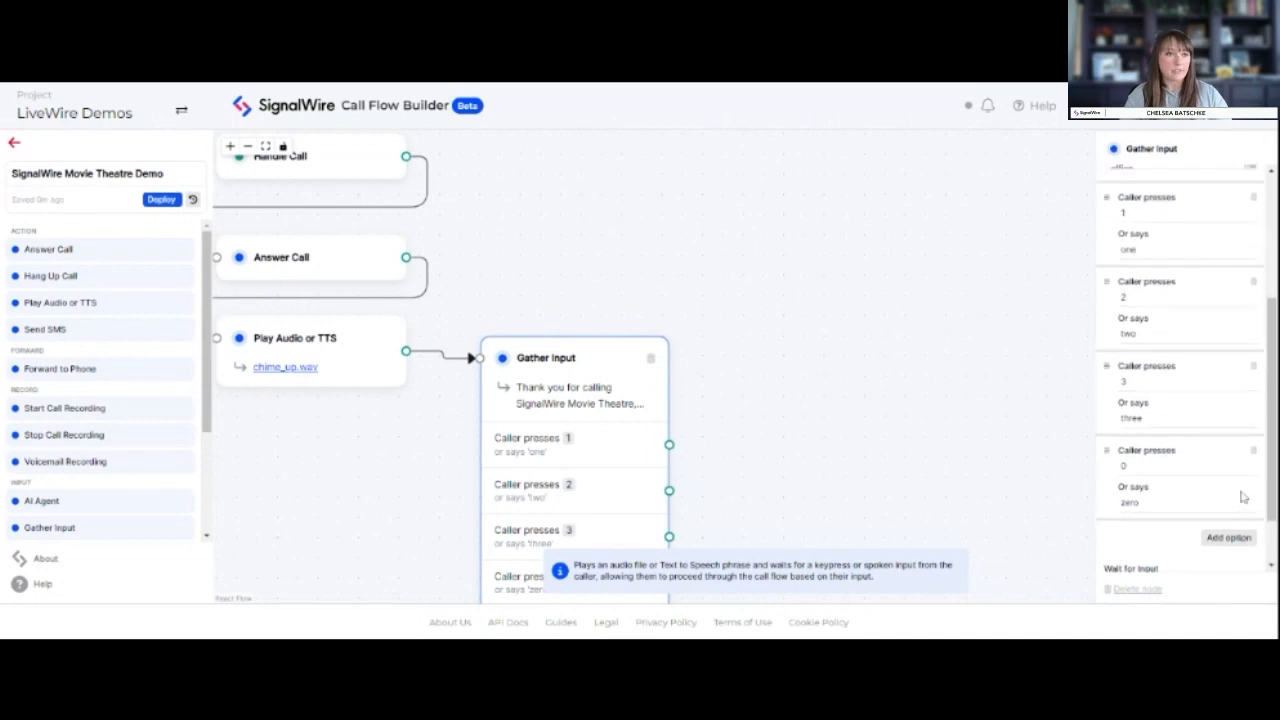
scroll(1238, 495, up, 1)
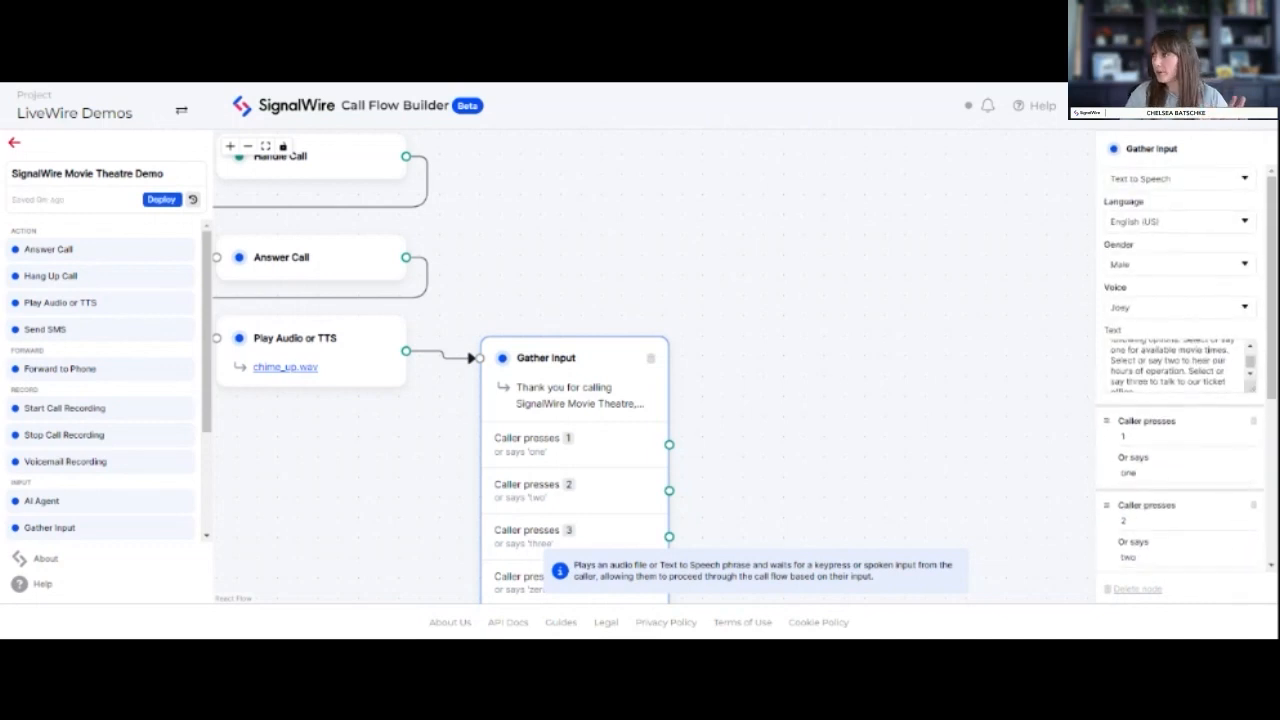
Step: Add a second Gather Input node beside and above the first, and connect the first node's "Caller presses 1" output to it
drag(735, 432, 681, 306)
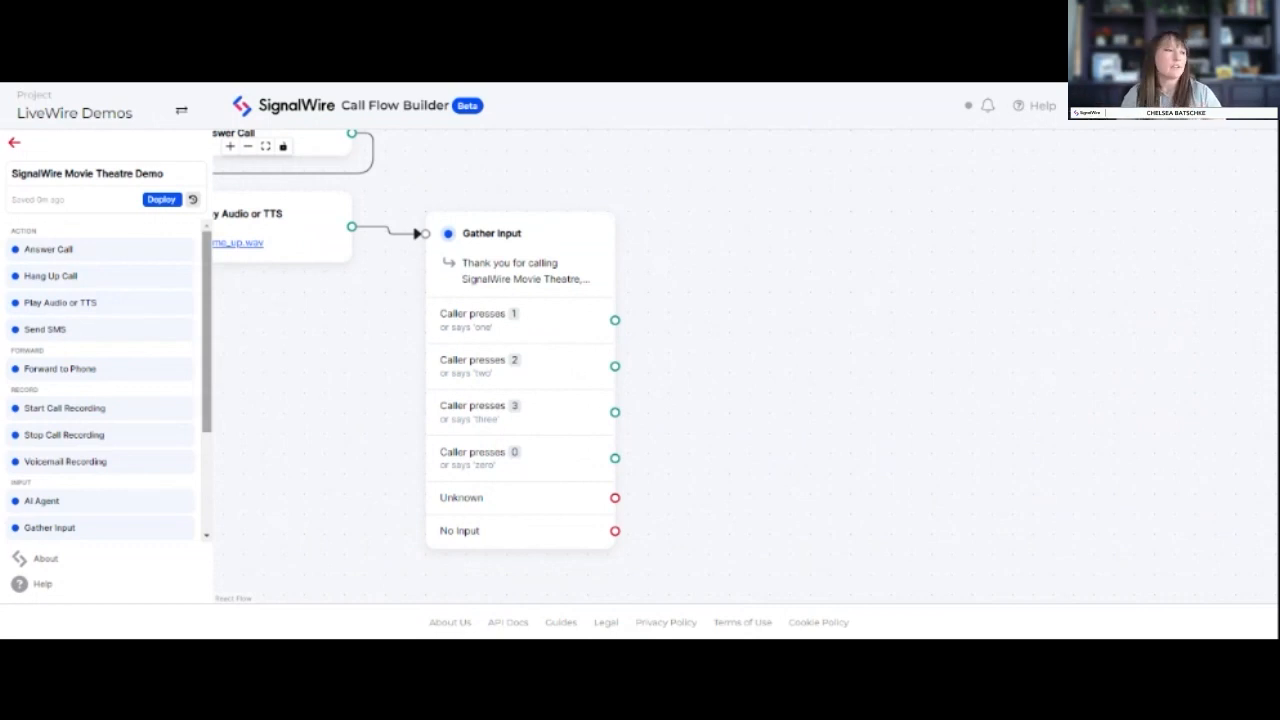
click(49, 527)
drag(738, 216, 721, 164)
drag(940, 269, 832, 392)
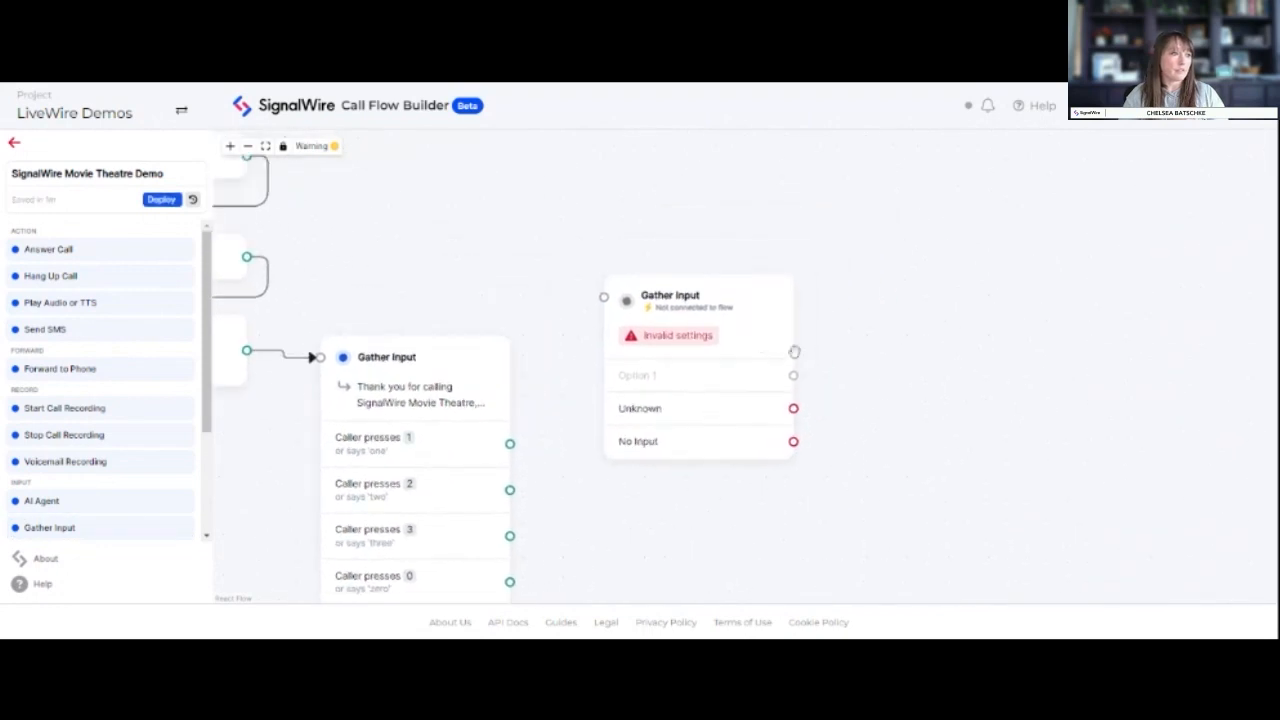
drag(716, 342, 716, 264)
drag(509, 444, 603, 216)
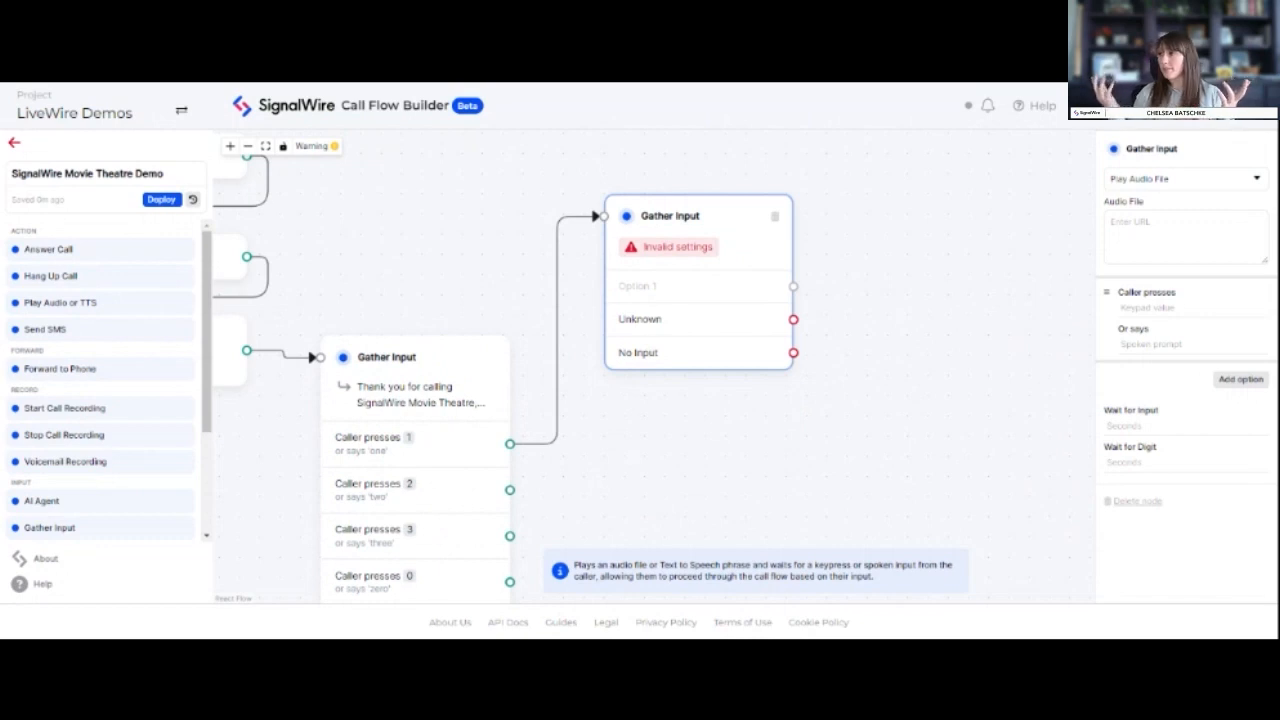
Step: Set the second Gather Input node's prompt to Text to Speech with language English (US), gender Male and voice Joey
click(1192, 186)
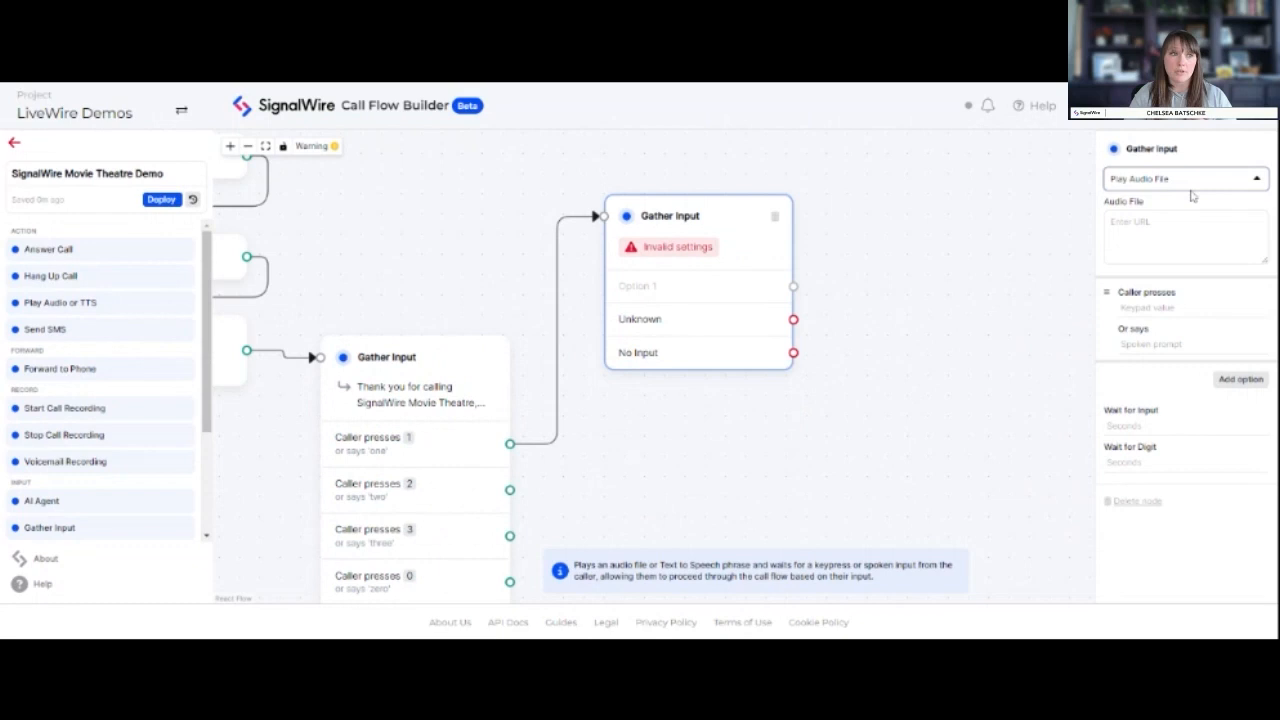
click(1175, 204)
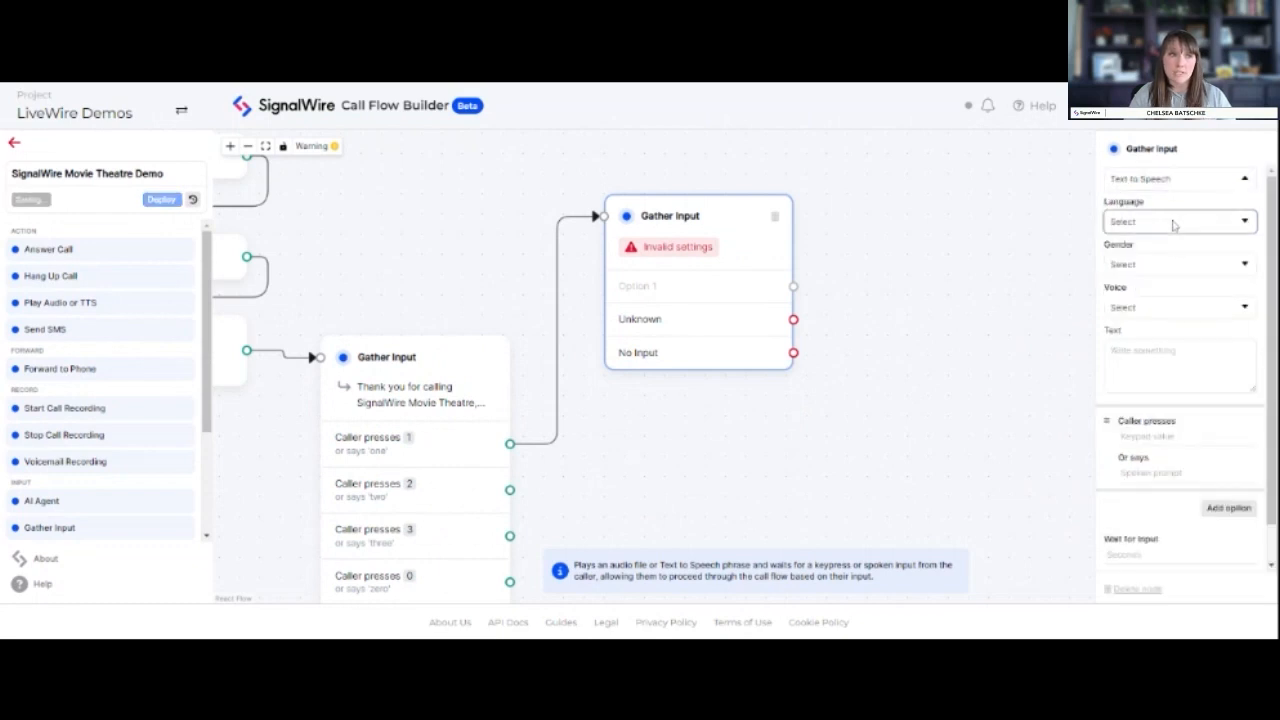
click(1174, 224)
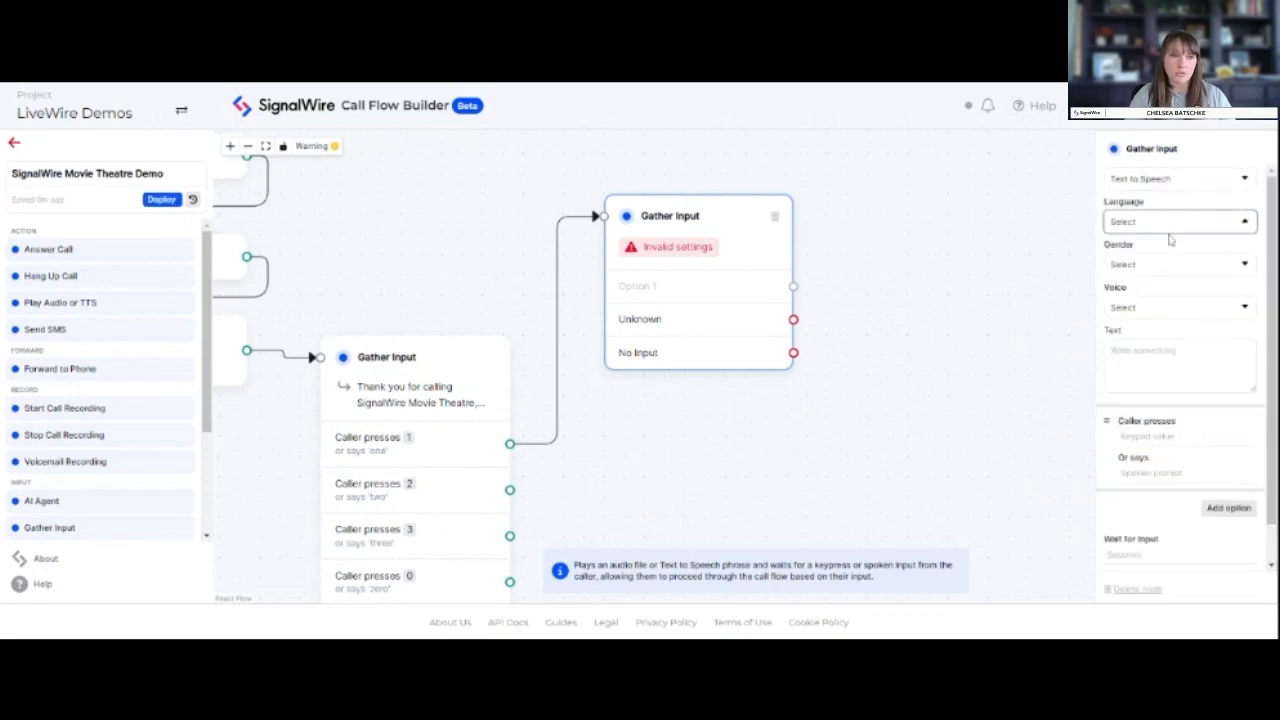
click(1187, 288)
click(1179, 266)
click(1175, 283)
click(1150, 307)
click(1147, 327)
Step: Enter the second Gather Input's prompt text: press or say one to hear current movies and times, two to get a text with them
click(1150, 360)
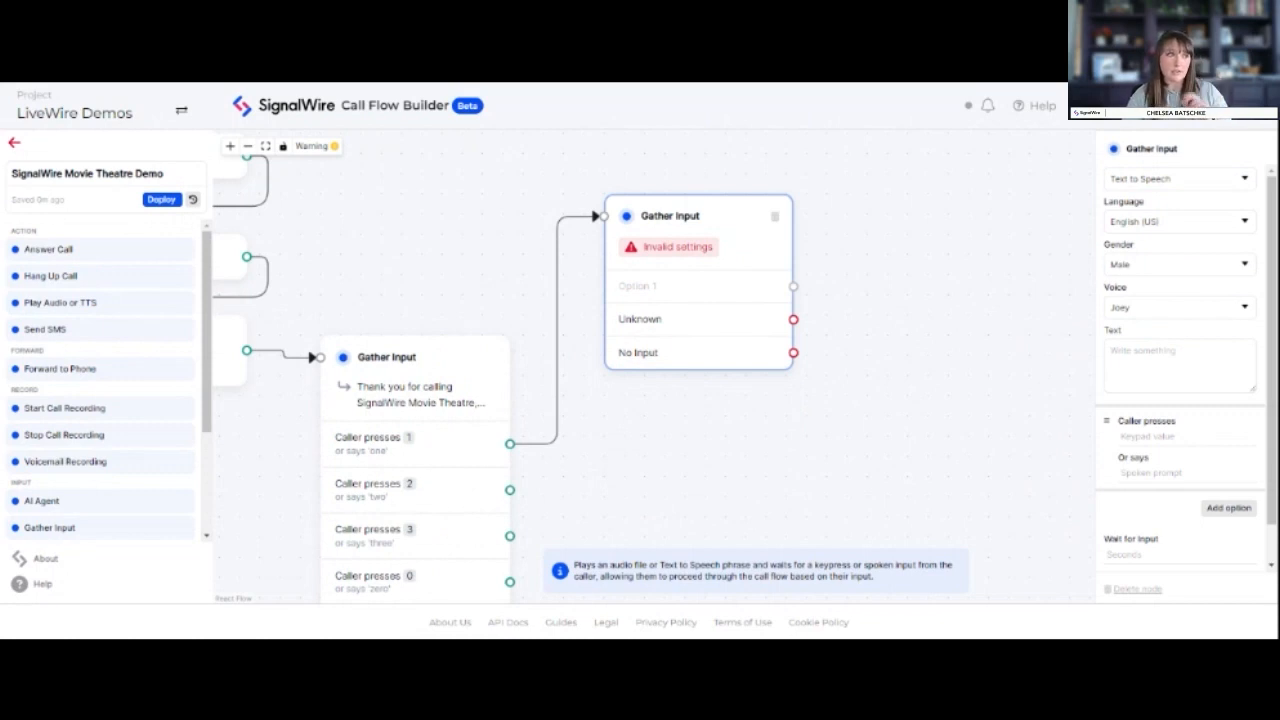
text(To hear a list of our current movies and times, press or say one. To get a text with our current movies and times, press or say two)
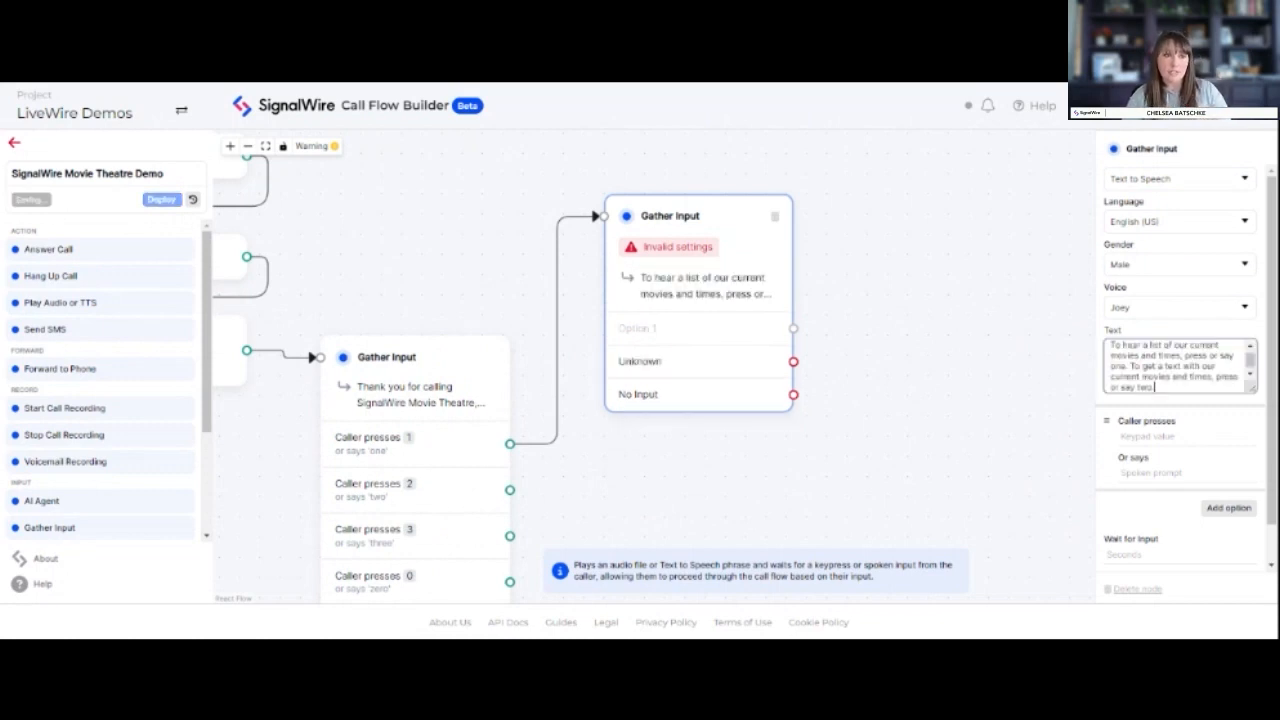
drag(1213, 366, 1193, 355)
click(1171, 355)
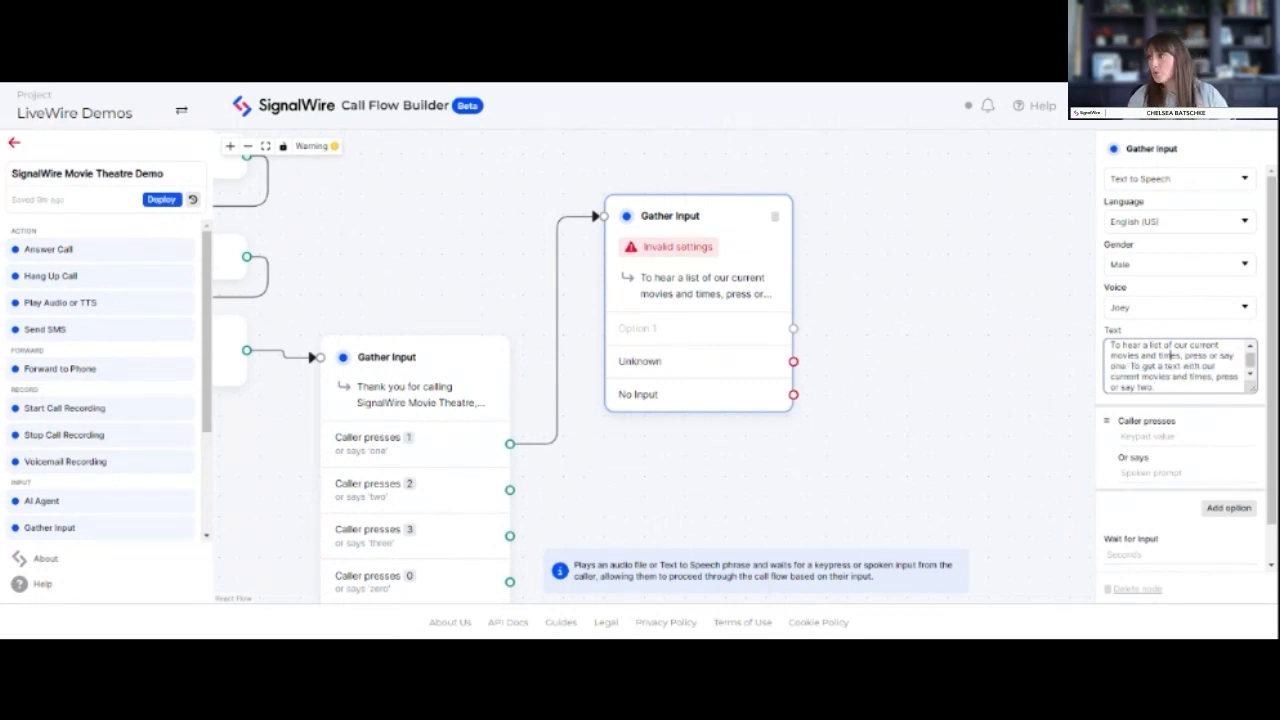
Step: Give the second Gather Input node option 1 with spoken prompt "one" and option 2 with spoken prompt "two"
click(1150, 436)
text(1)
click(1172, 468)
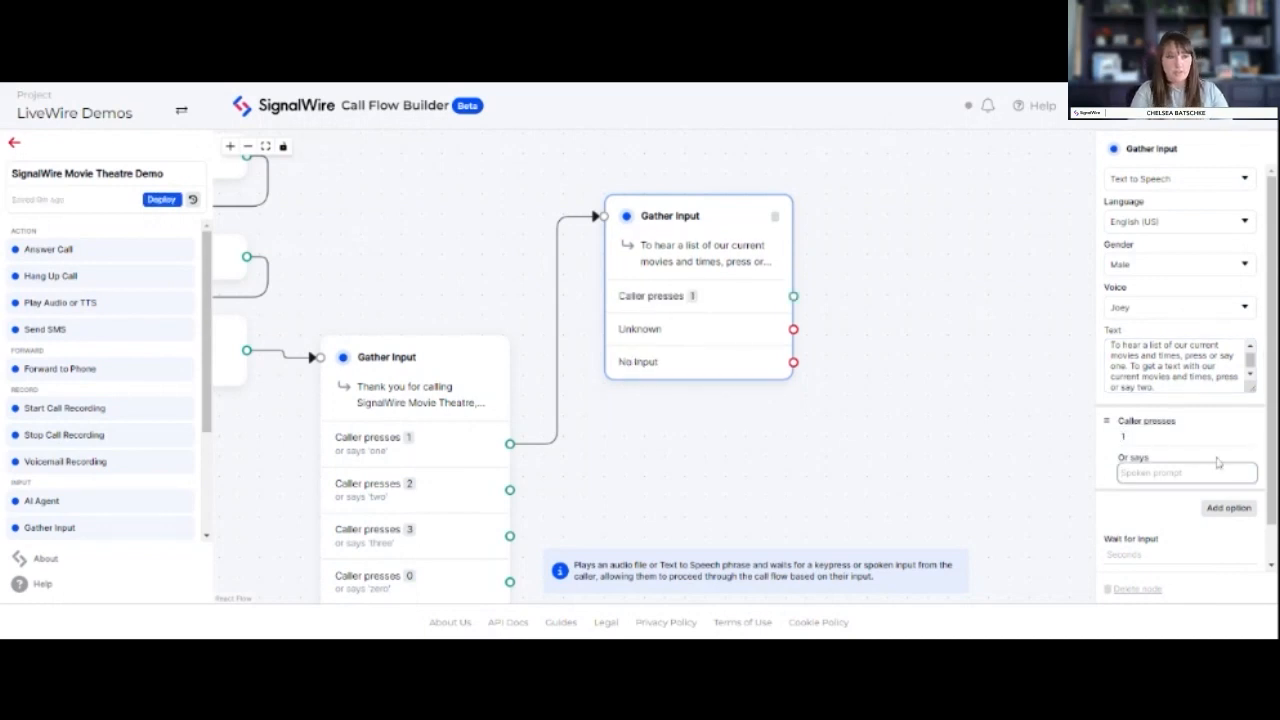
text(one)
click(1229, 507)
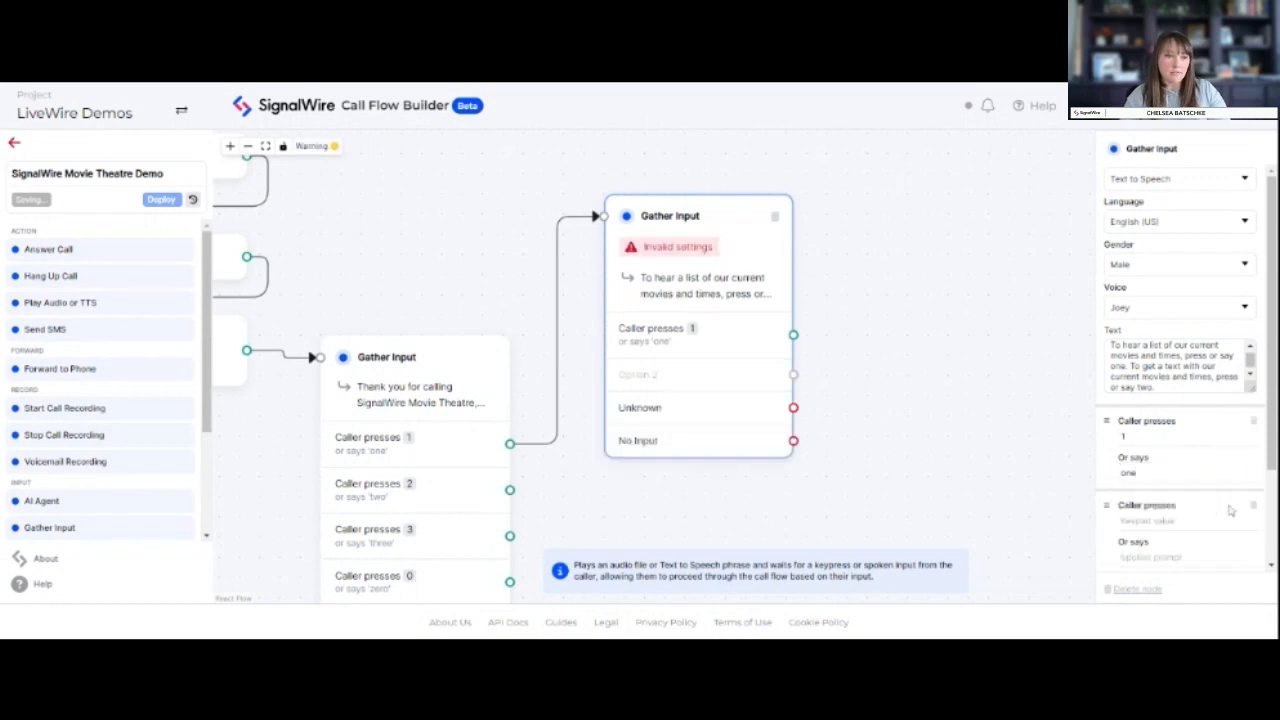
click(1175, 520)
text(2)
scroll(1180, 420, down, 1)
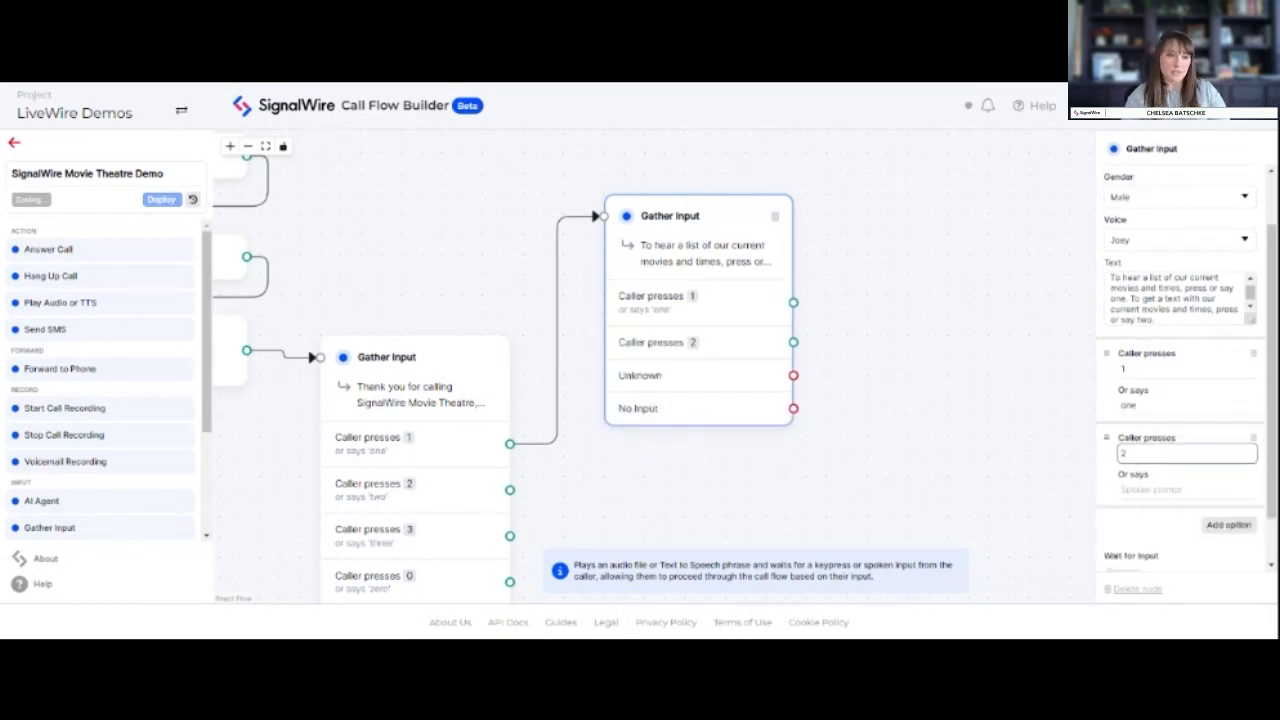
click(1187, 489)
text(two)
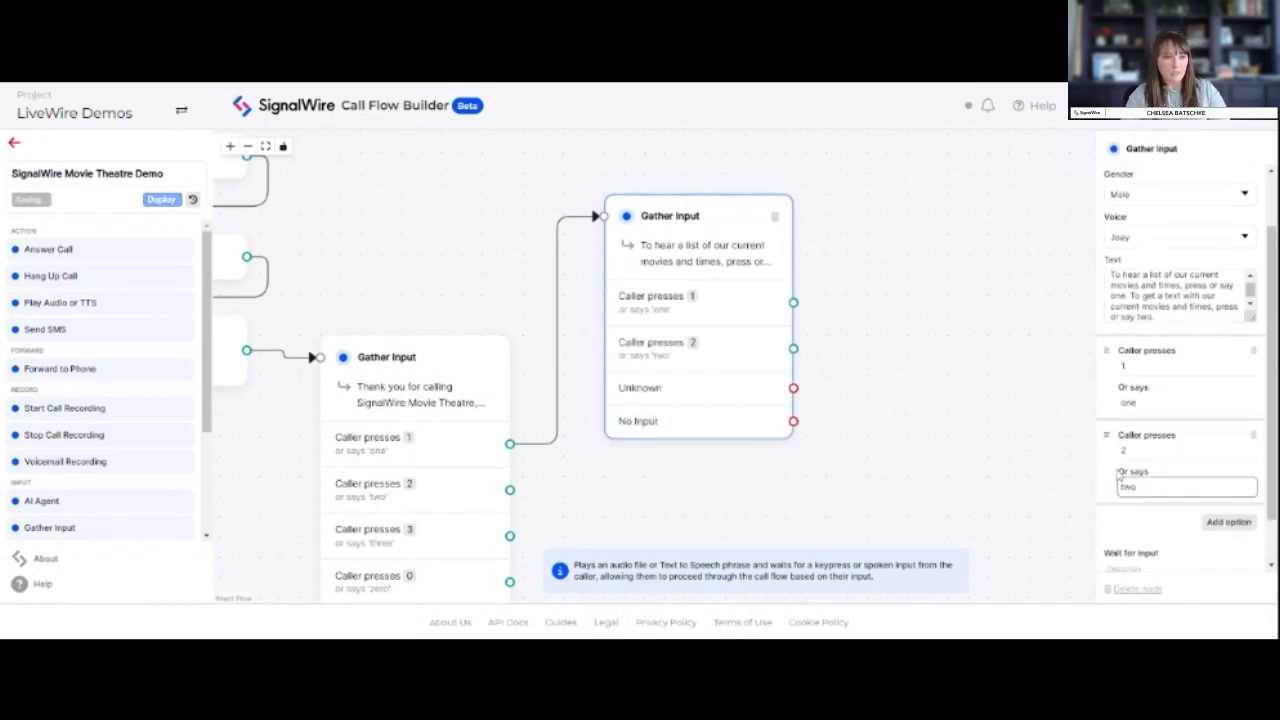
Step: Set the second Gather Input node's Wait for Input to 5 seconds and close its settings
scroll(1180, 420, down, 1)
click(1172, 513)
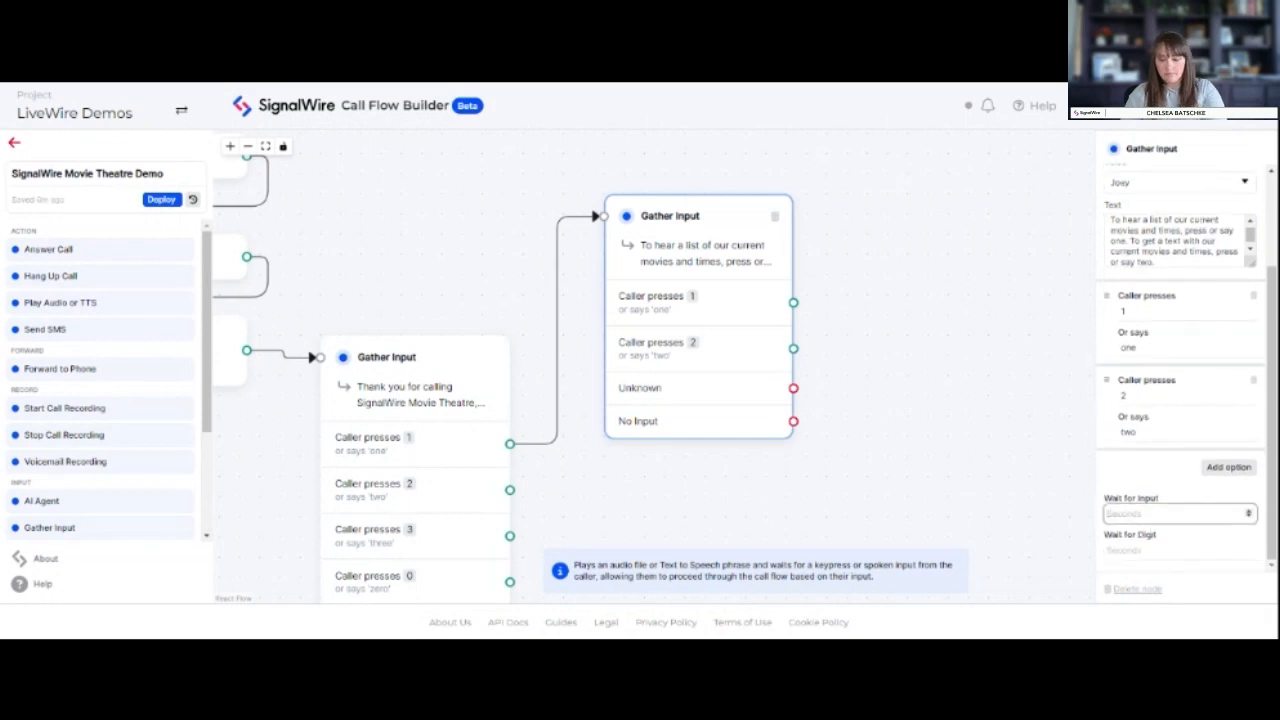
text(5)
click(987, 388)
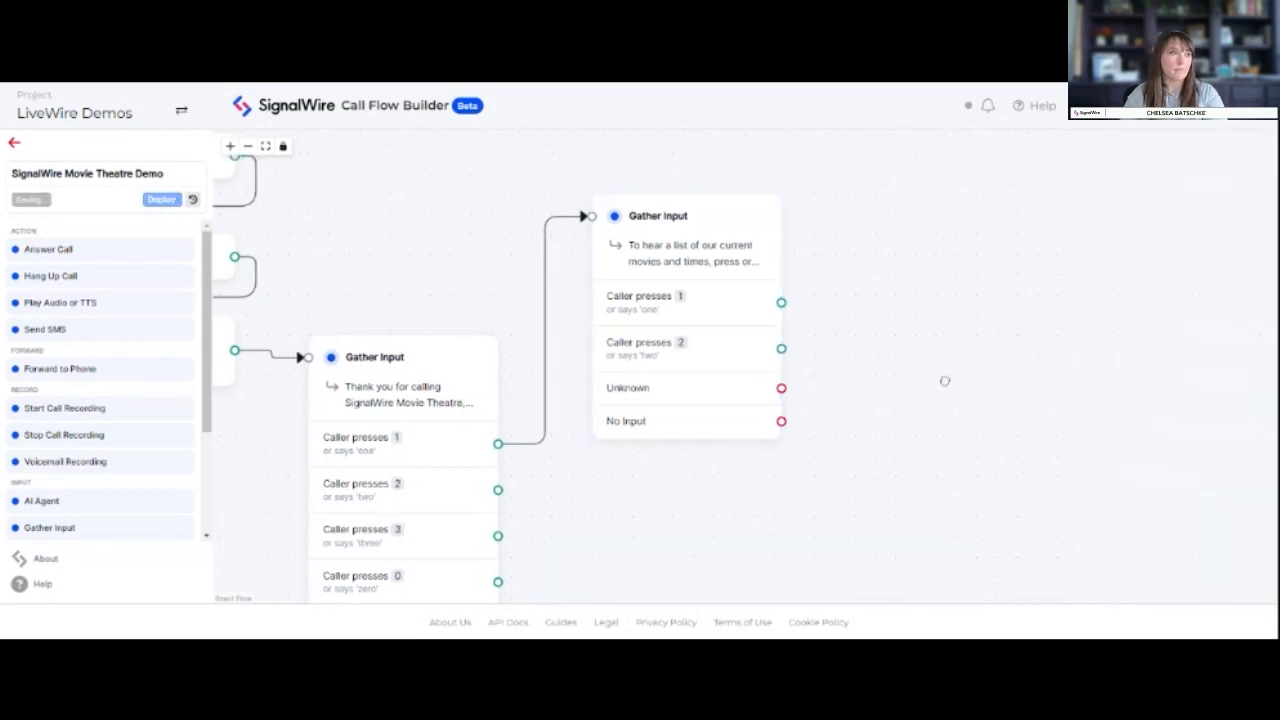
drag(951, 374, 931, 374)
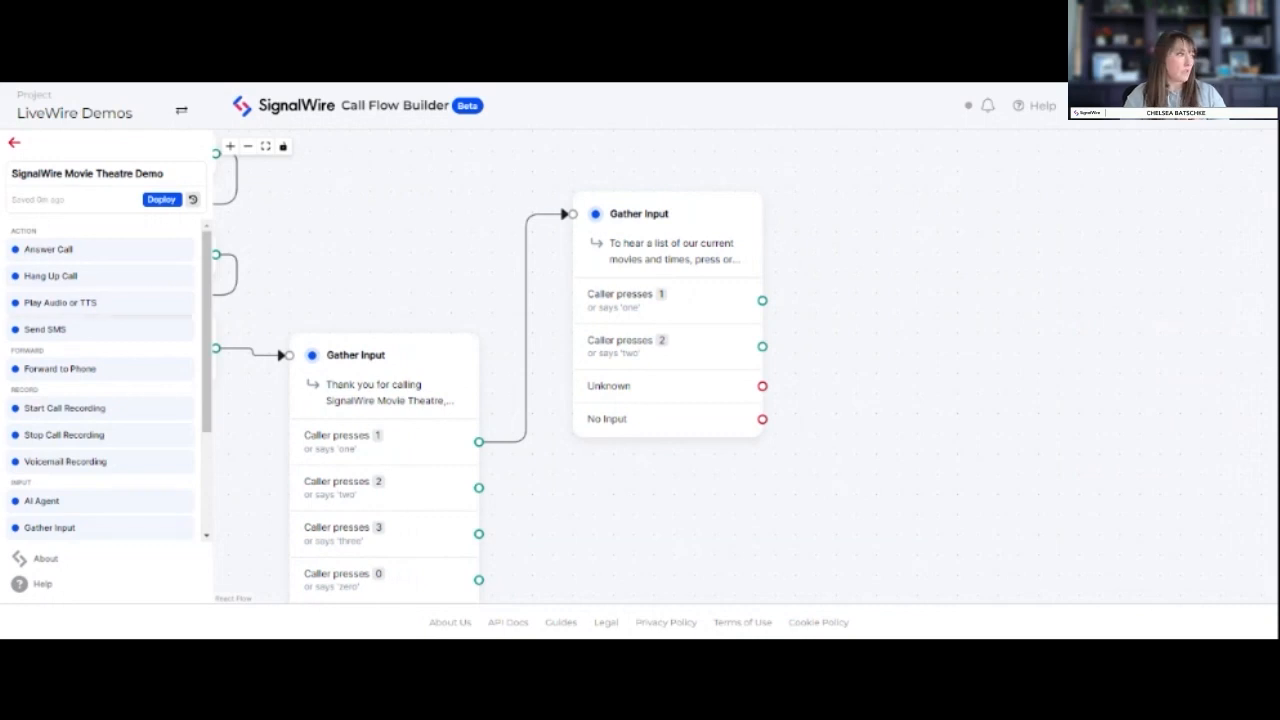
Step: Add a Play Audio or TTS node beside the second Gather Input and connect that menu's option 1 to it
scroll(204, 393, down, 2)
scroll(204, 393, down, 2)
scroll(196, 380, up, 4)
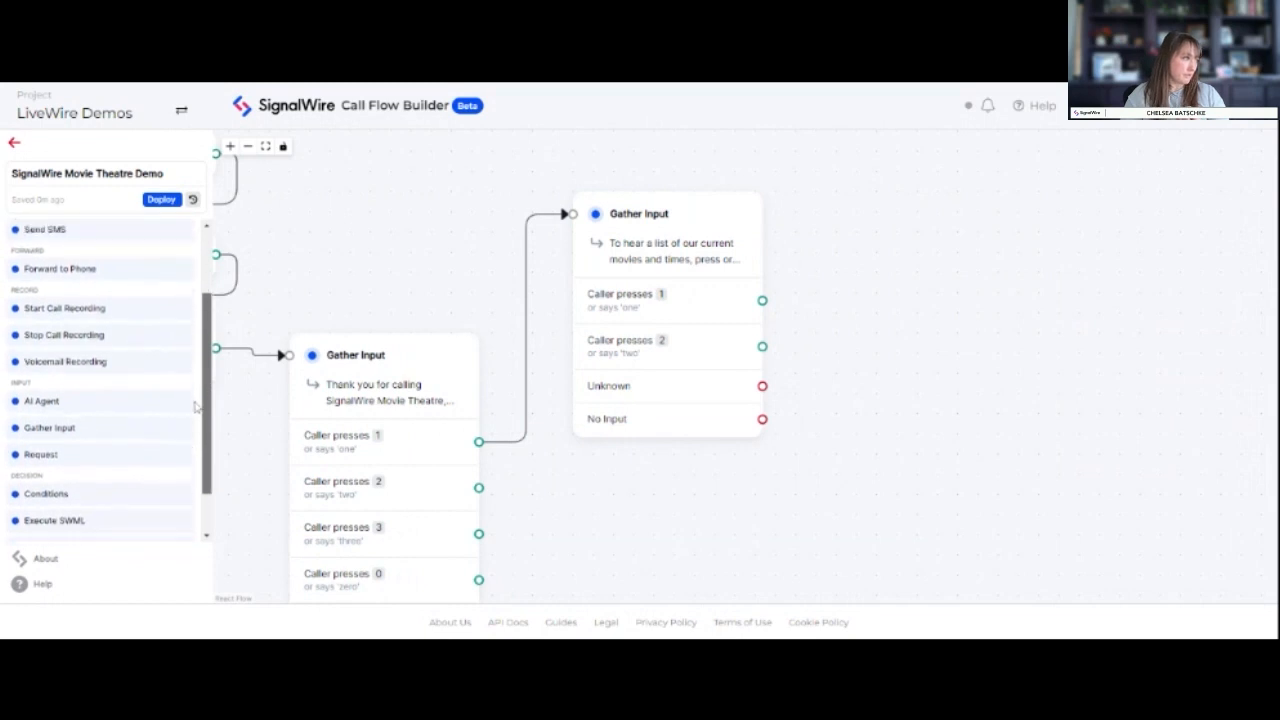
drag(100, 299, 857, 228)
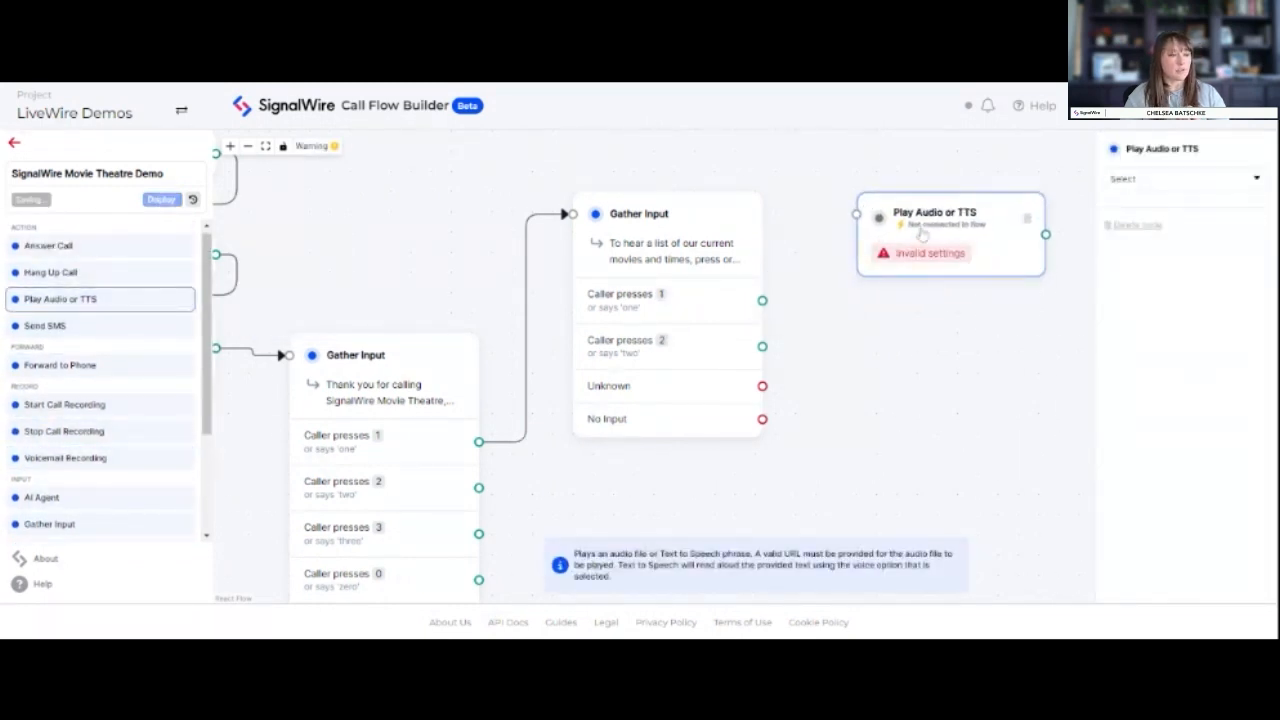
drag(762, 300, 856, 214)
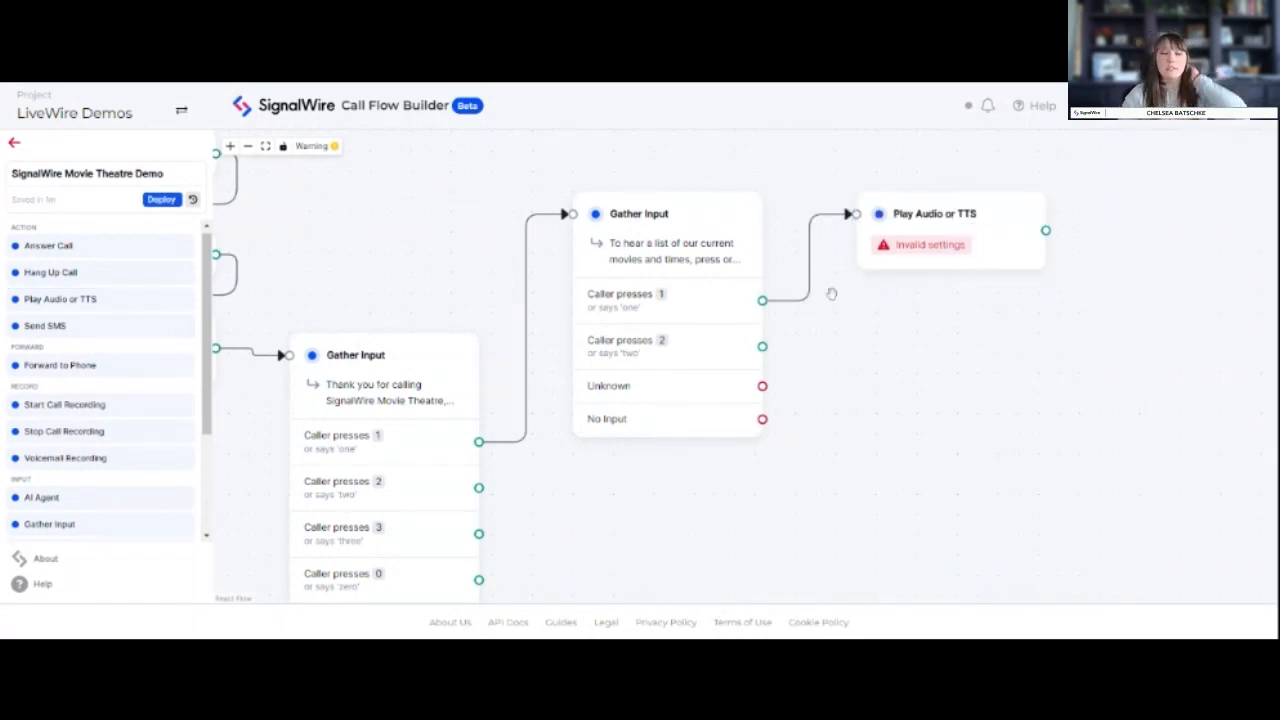
Step: Set the new Play Audio or TTS node to Text to Speech with language English (US), gender Male and voice Joey
click(988, 231)
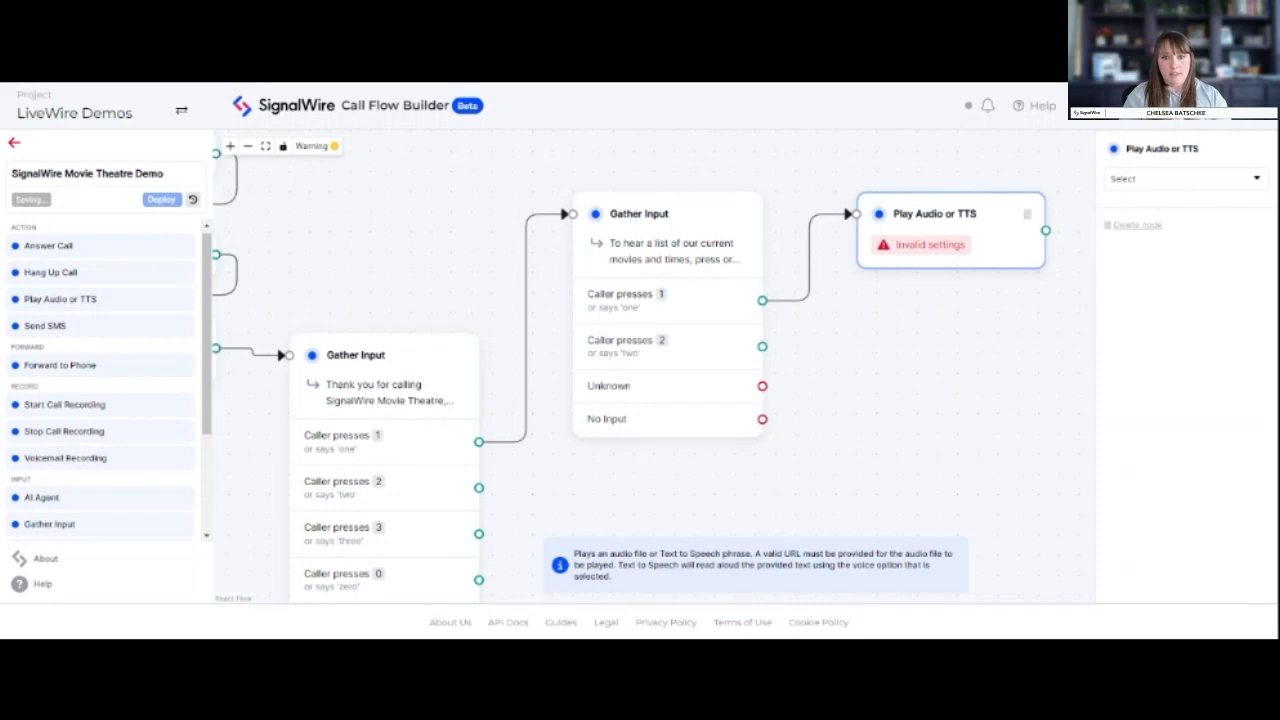
click(1147, 185)
click(1168, 212)
click(1177, 223)
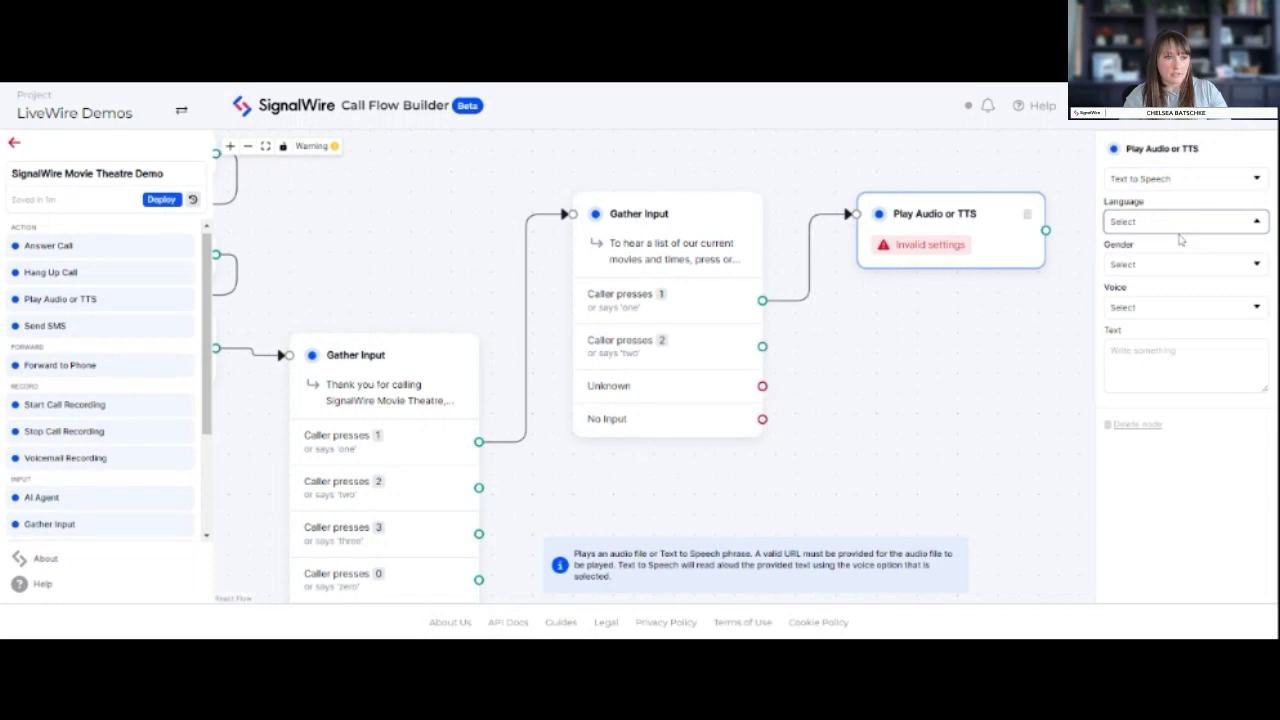
click(1190, 340)
click(1188, 264)
click(1171, 306)
click(1169, 309)
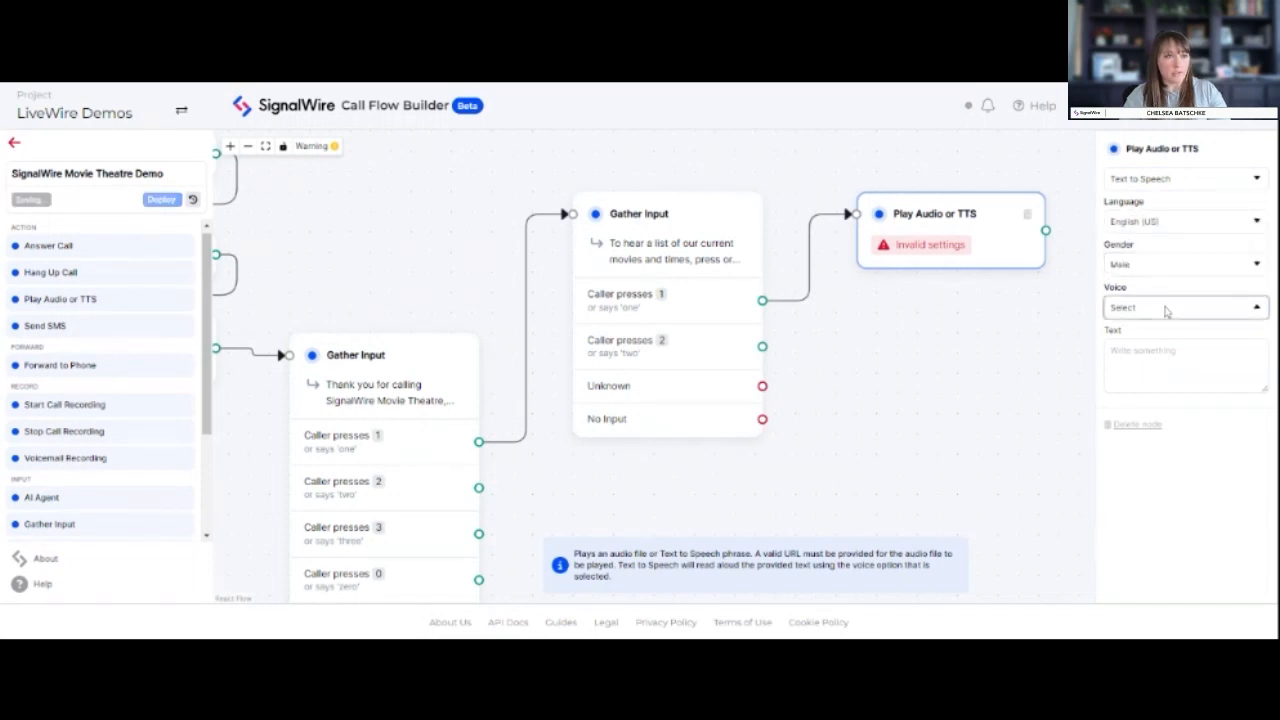
click(1171, 343)
Step: Enter the first line of the movie times text: "Mean Girls: 12:45pm, 2:15pm, 5:00pm"
click(1172, 362)
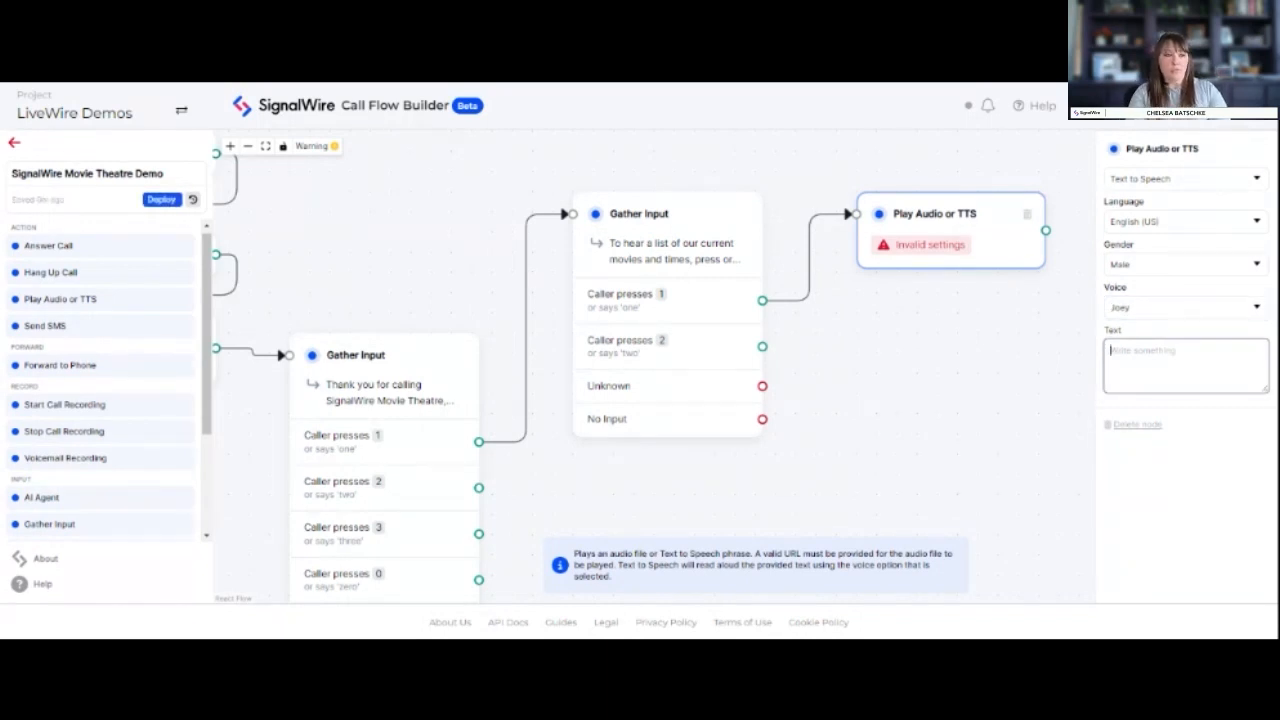
text(Mean Girls: 12)
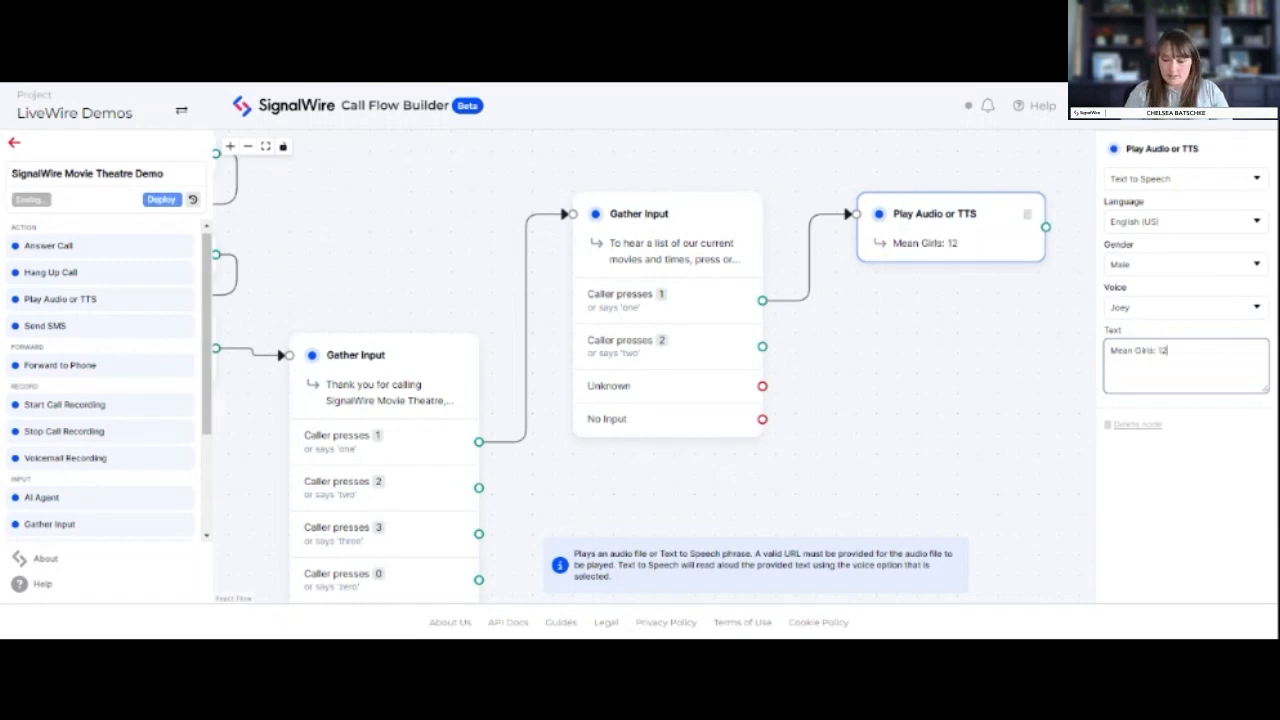
text(:45pm)
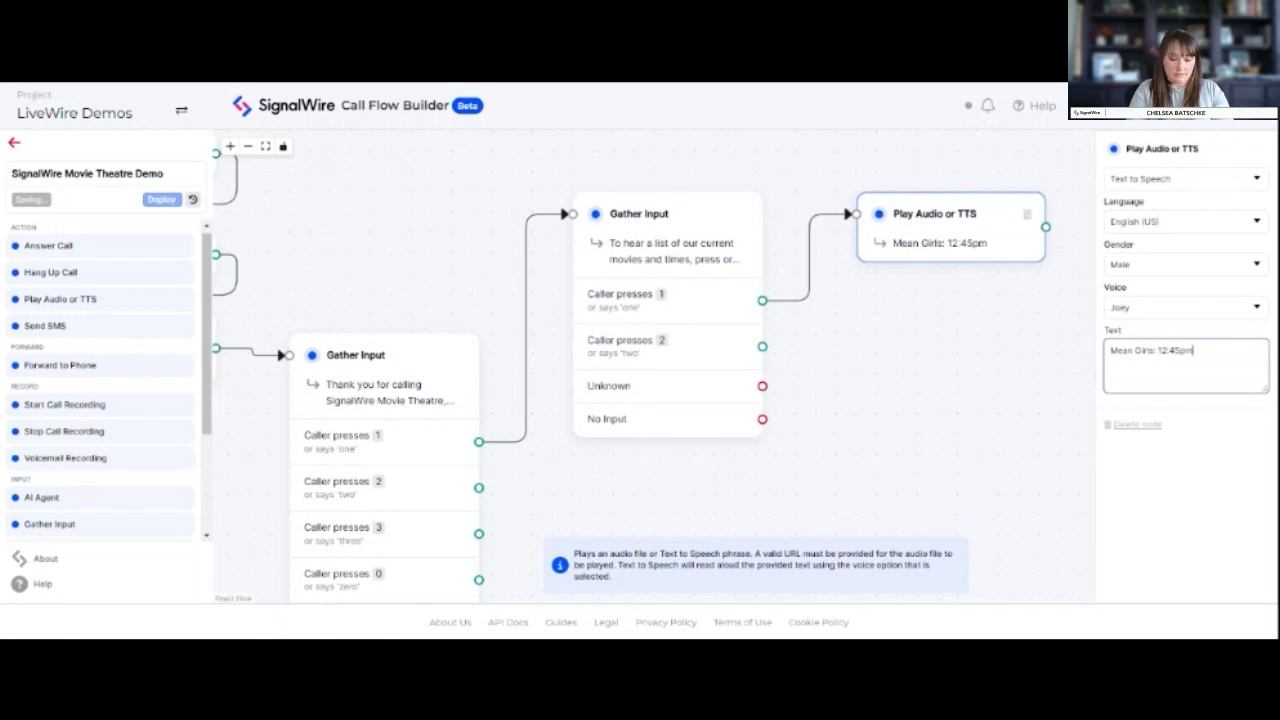
text(,)
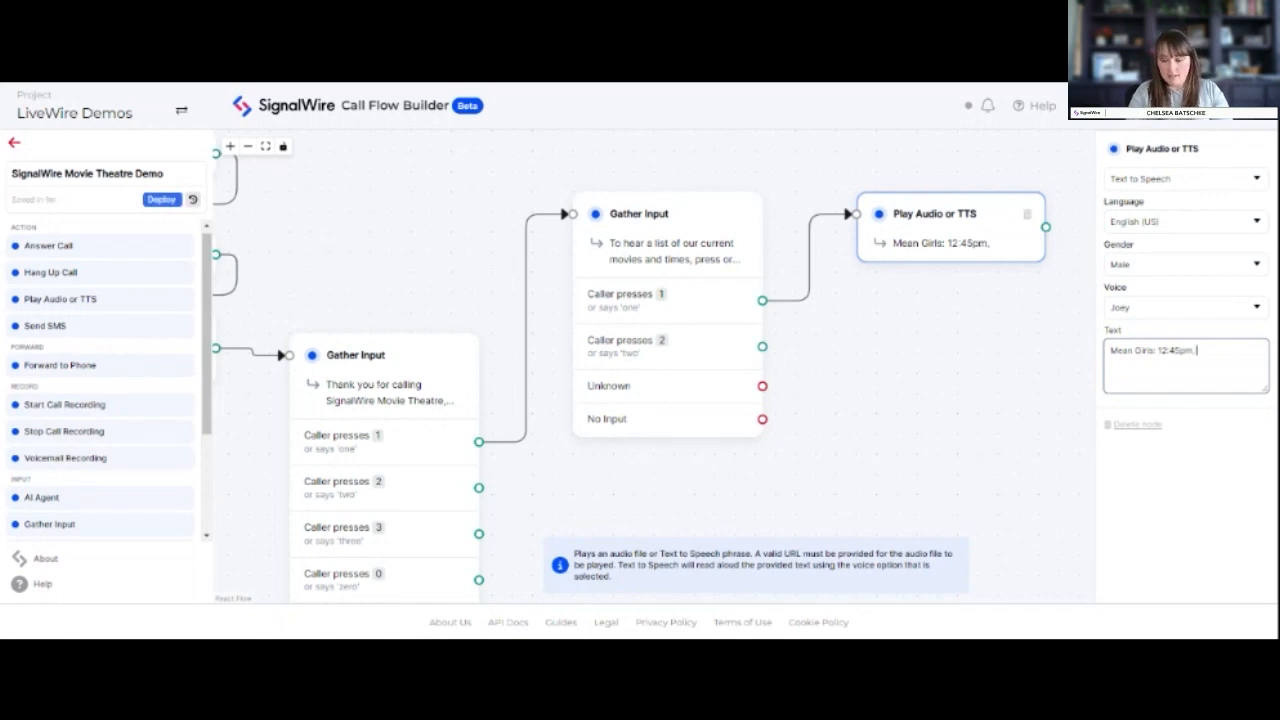
text( 2:15pm, )
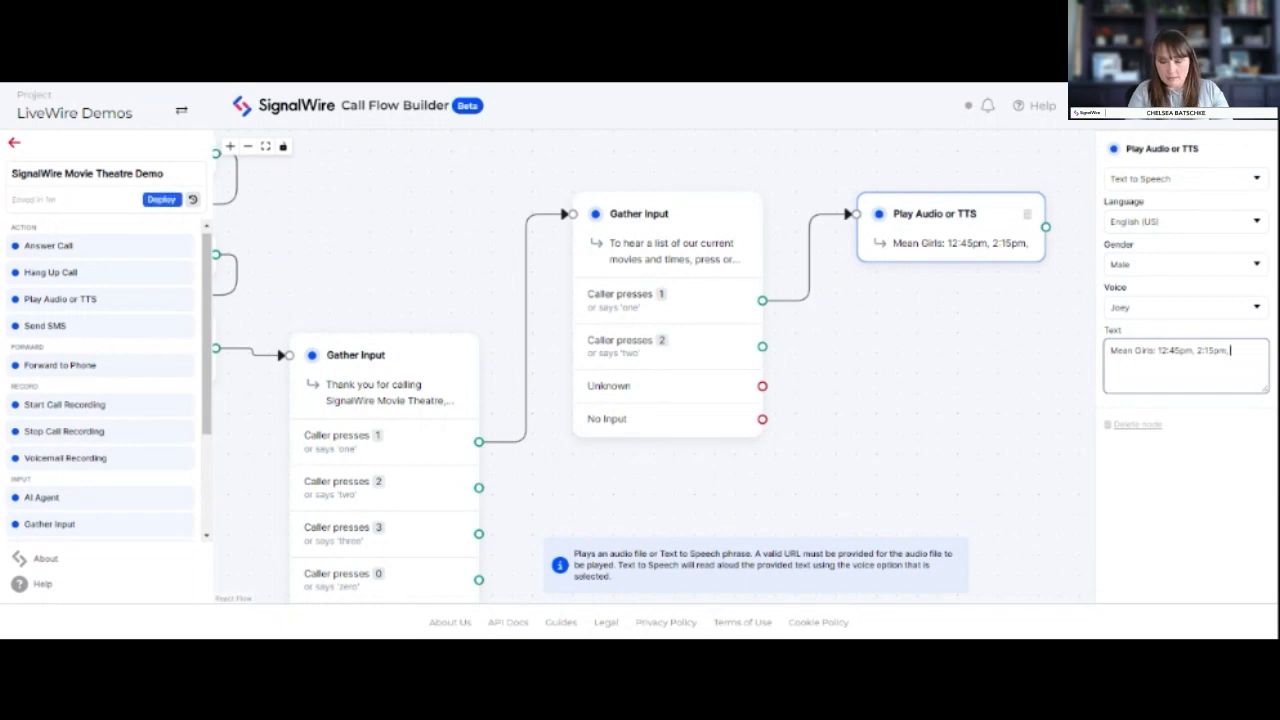
text(5:00pm)
key(Return)
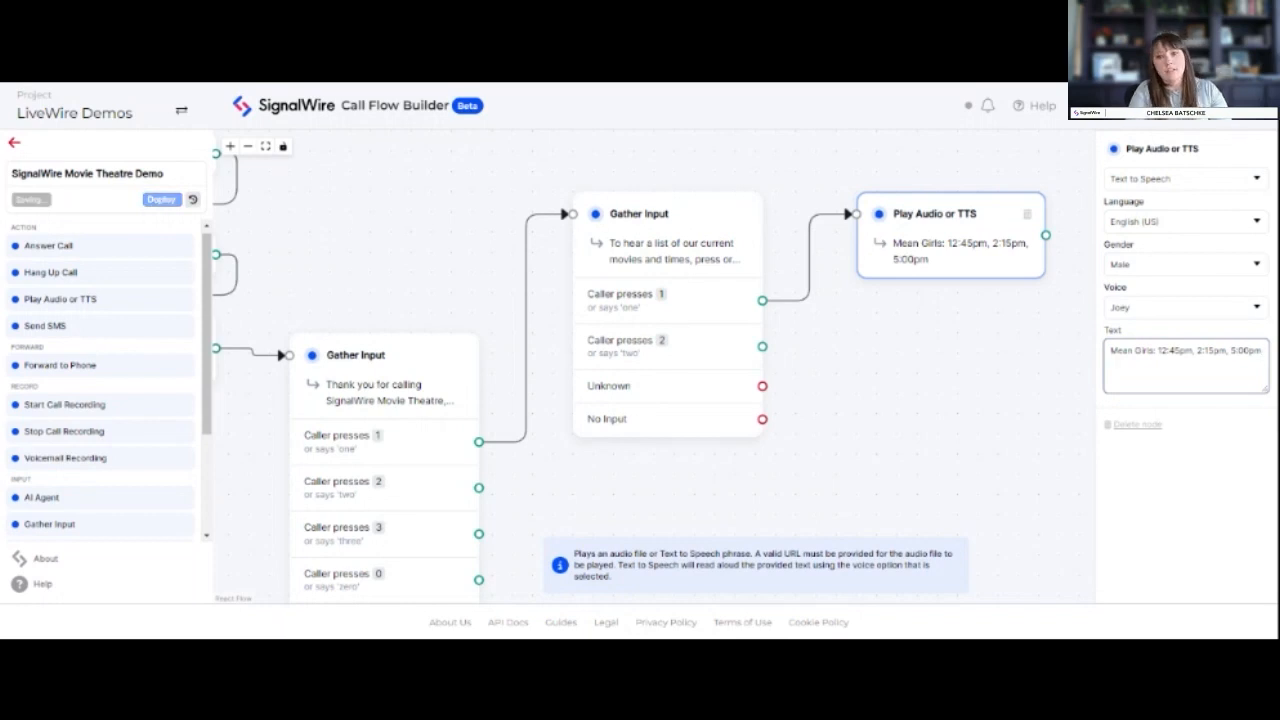
Step: Add a second line to the movie times text: "The Godfather: 1:45pm, 3:25pm, 6:00pm"
text(The Godfather: 1:45pm)
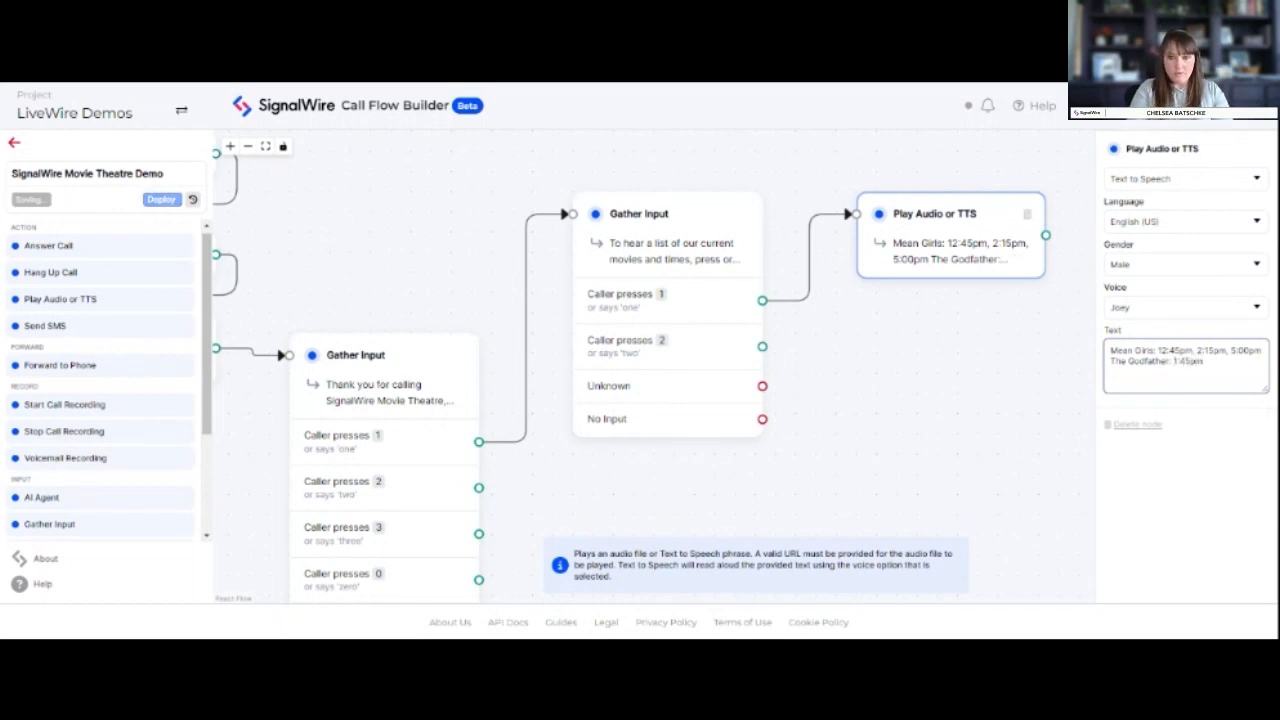
text(, 3)
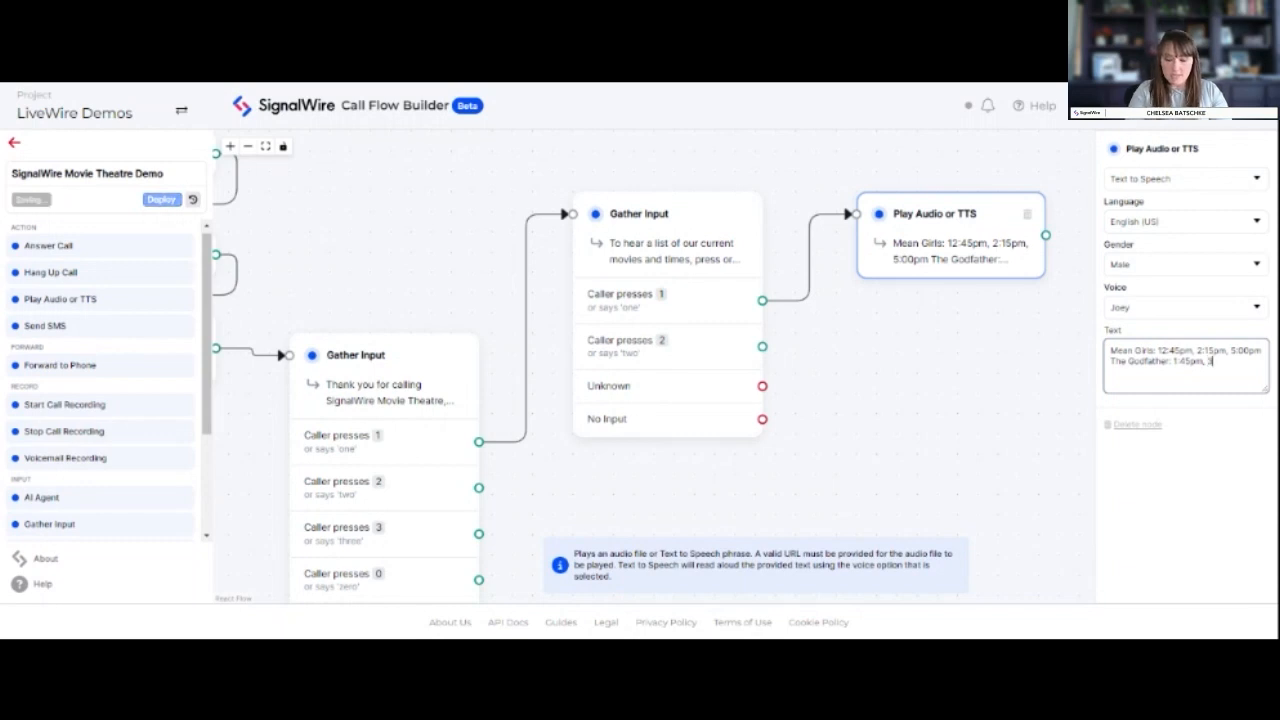
text(:25pm,)
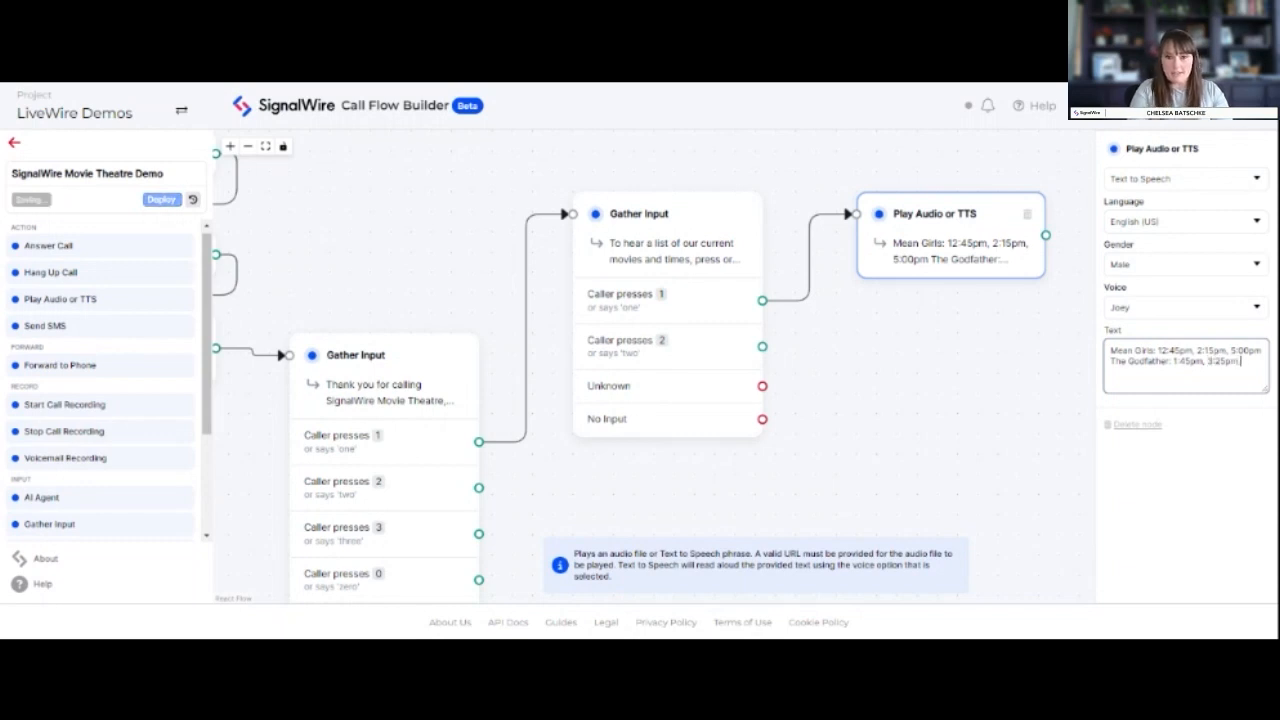
text( 6:0)
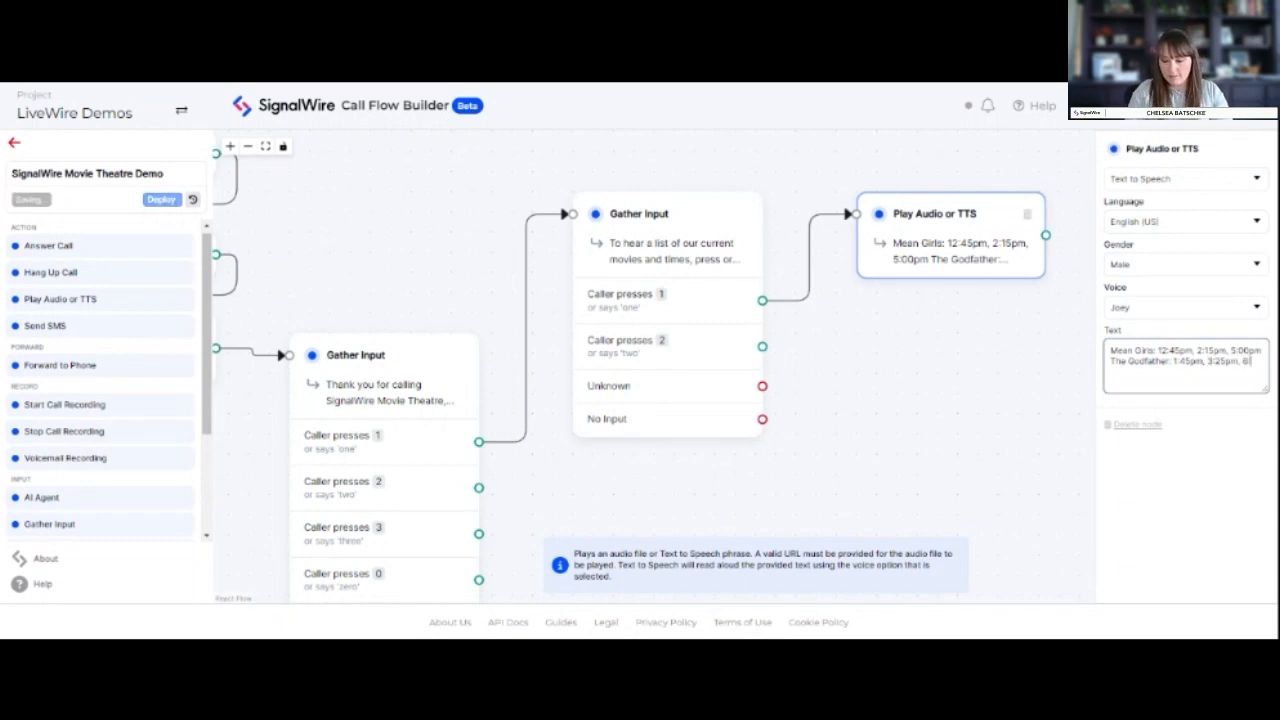
text(0pm)
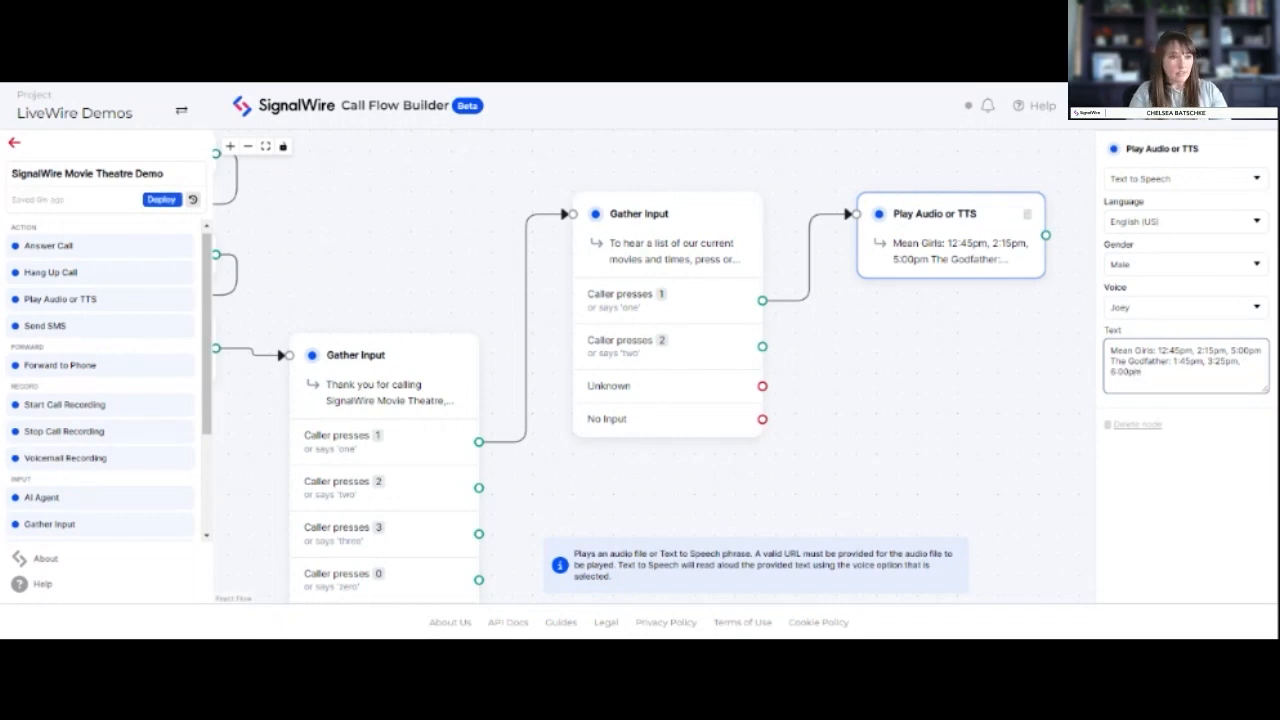
key(Return)
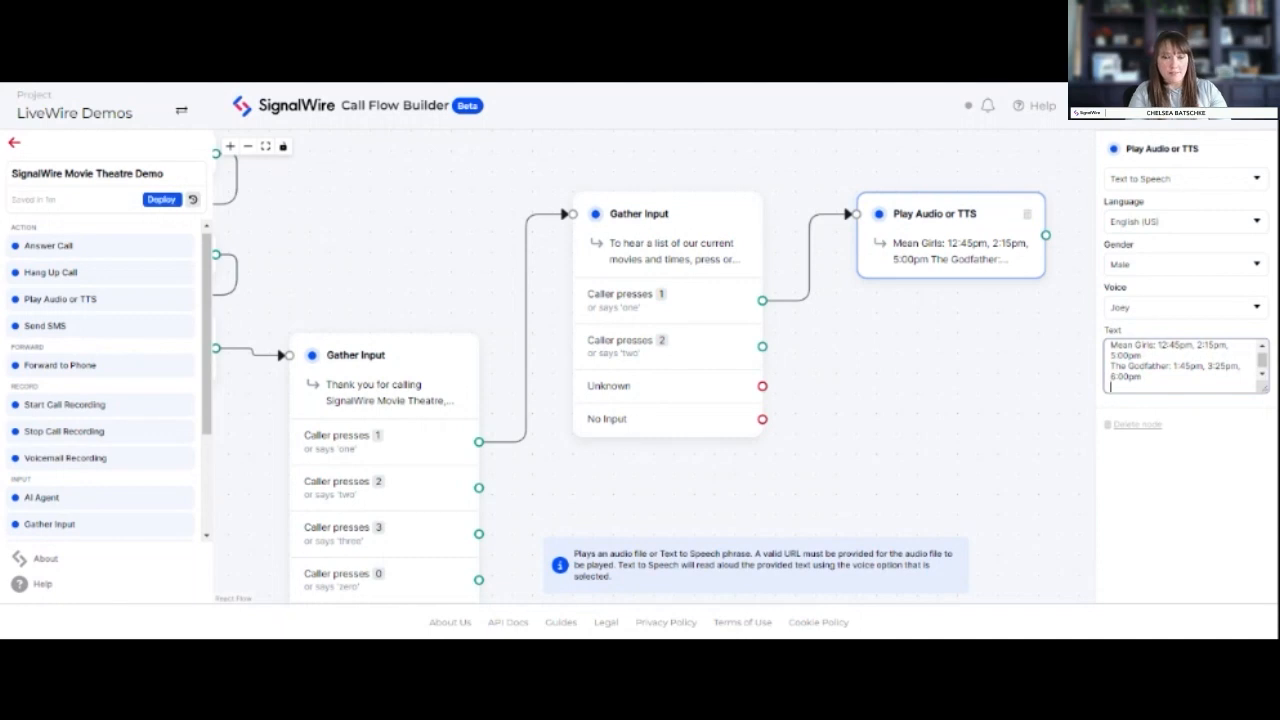
Step: Add a third line, "Batman: 12:30pm, 1:30pm, 5:45pm", to the movie times text and close the node's settings
text(Batman: )
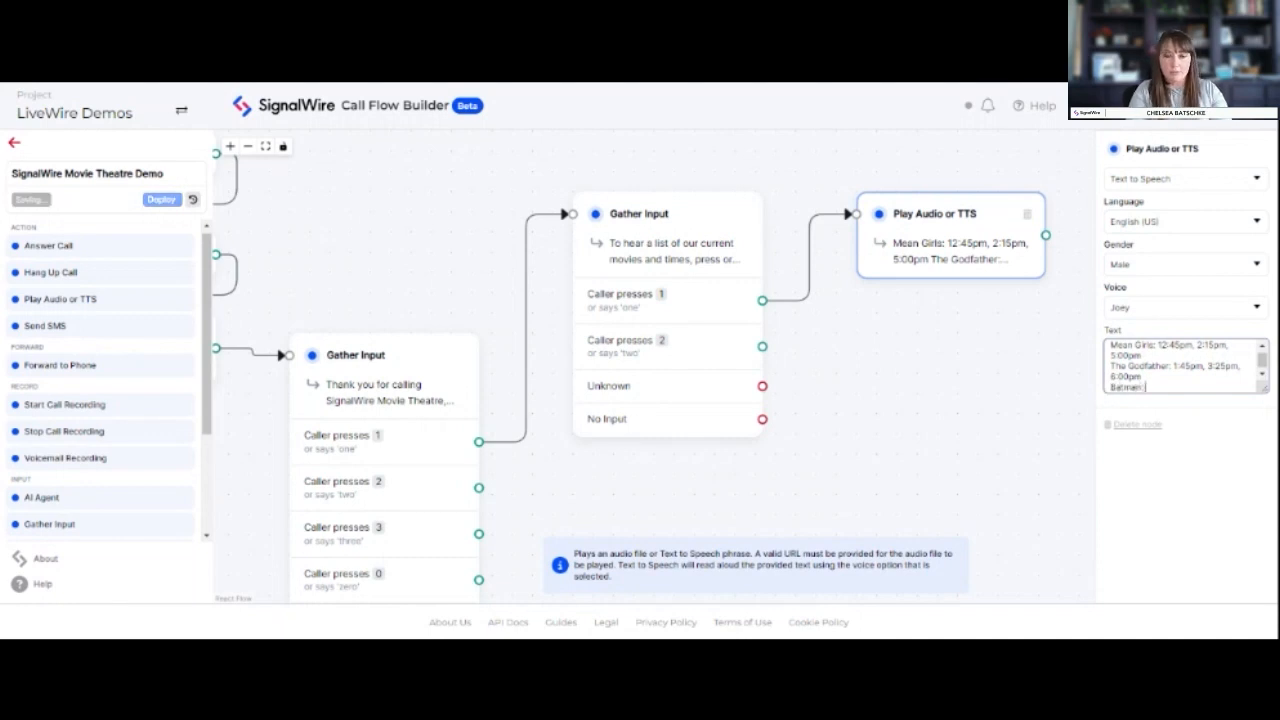
text(12)
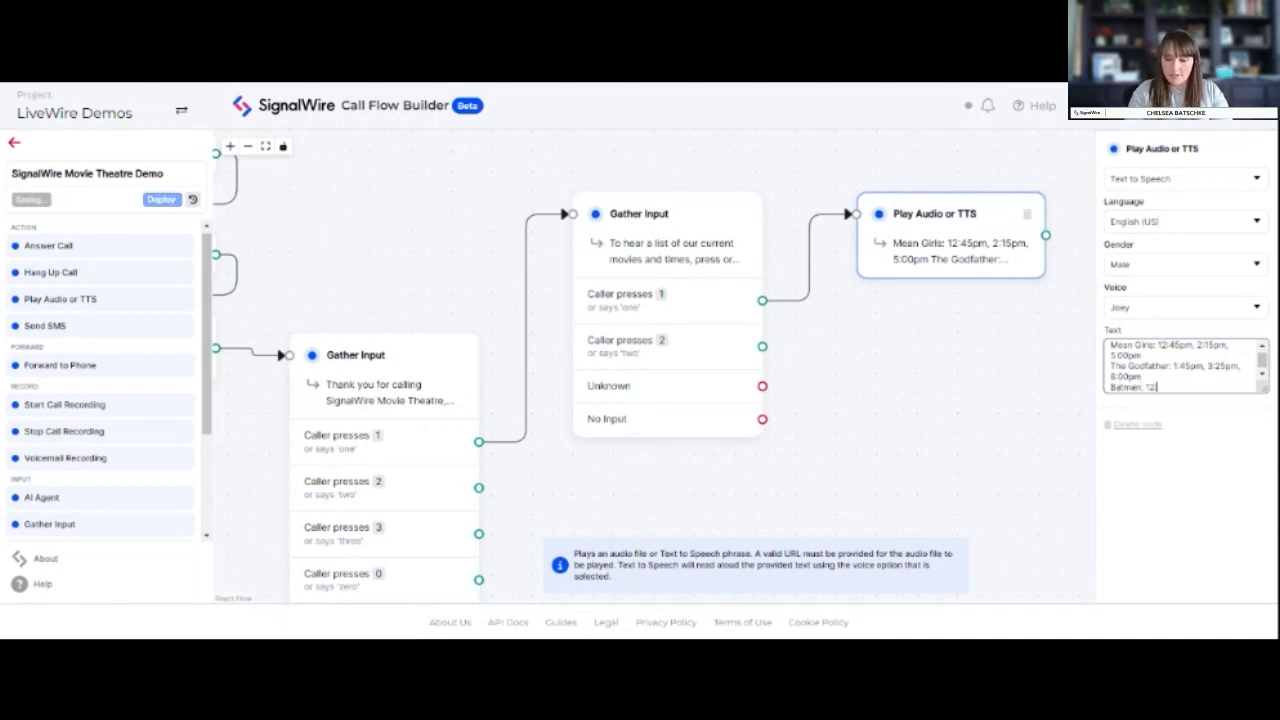
text(:30pm,)
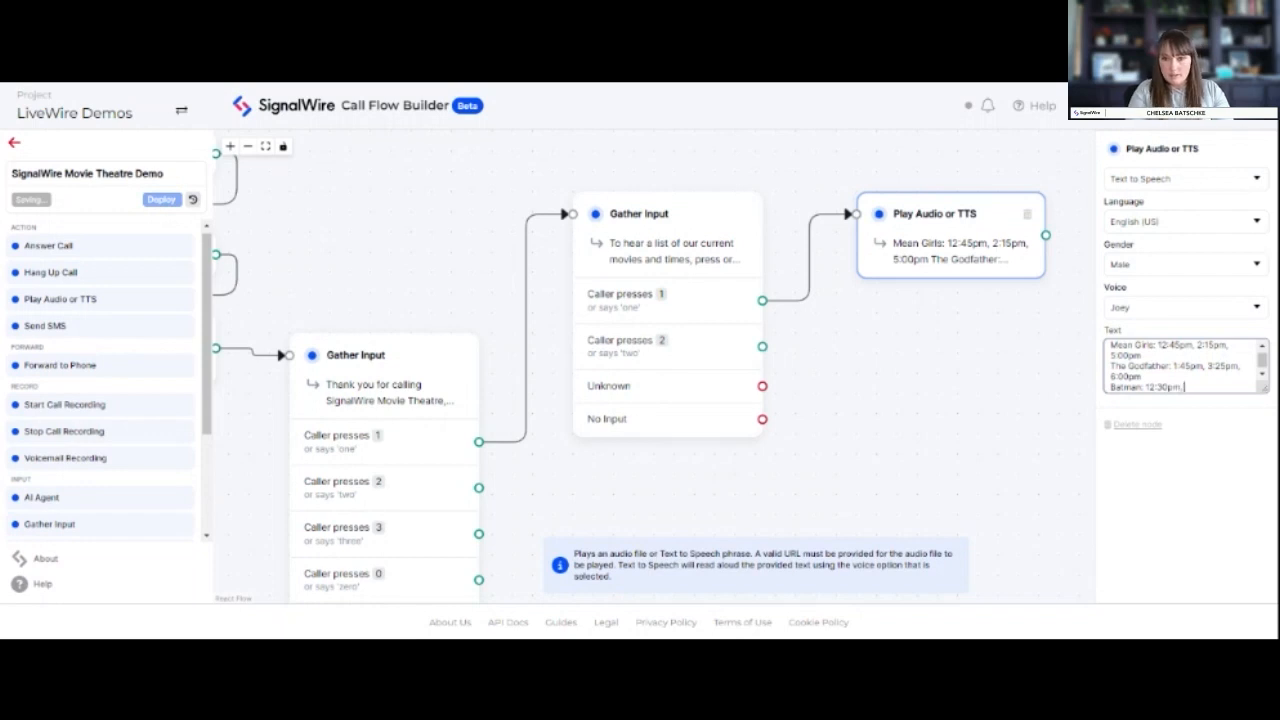
text( 1:30pm)
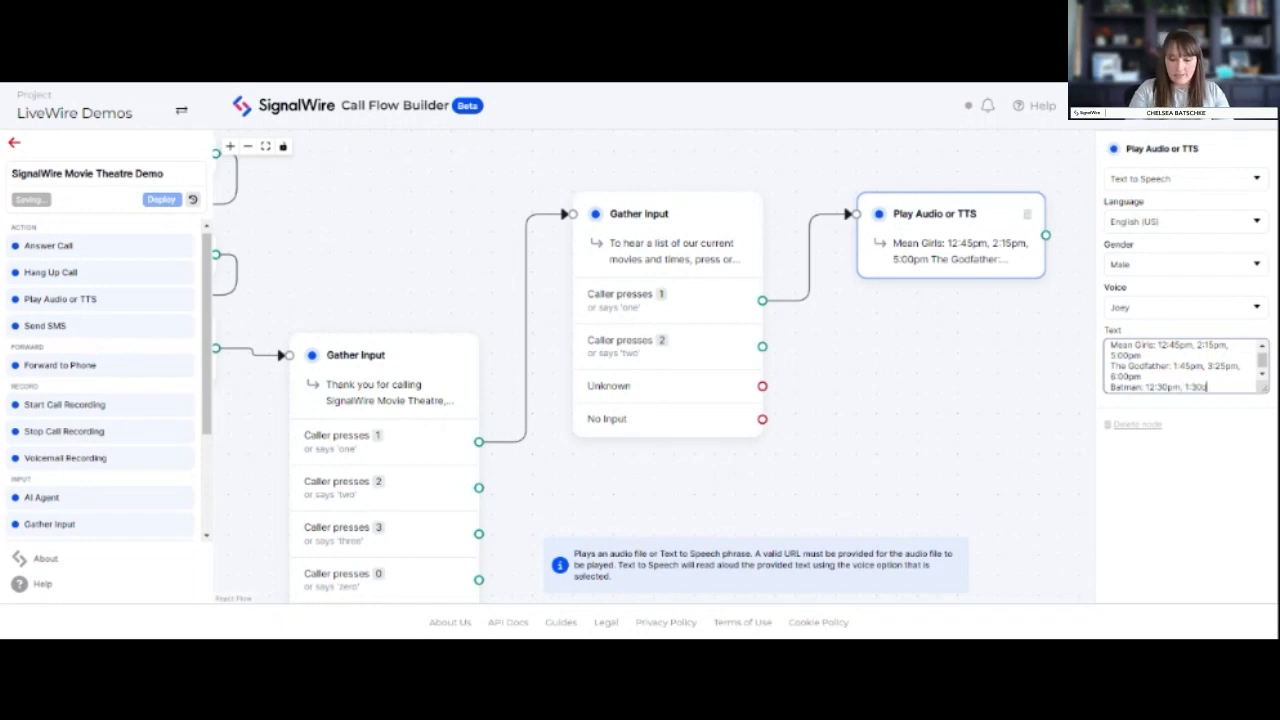
text(, 5)
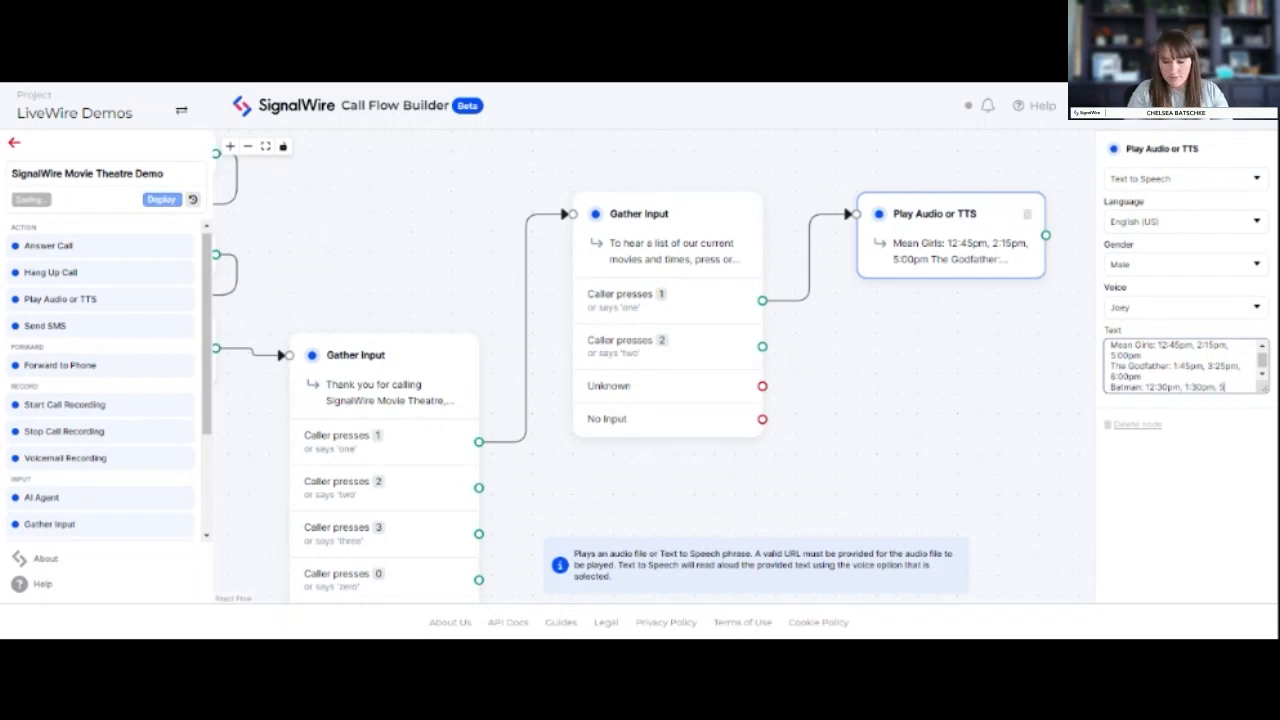
text(:45pm)
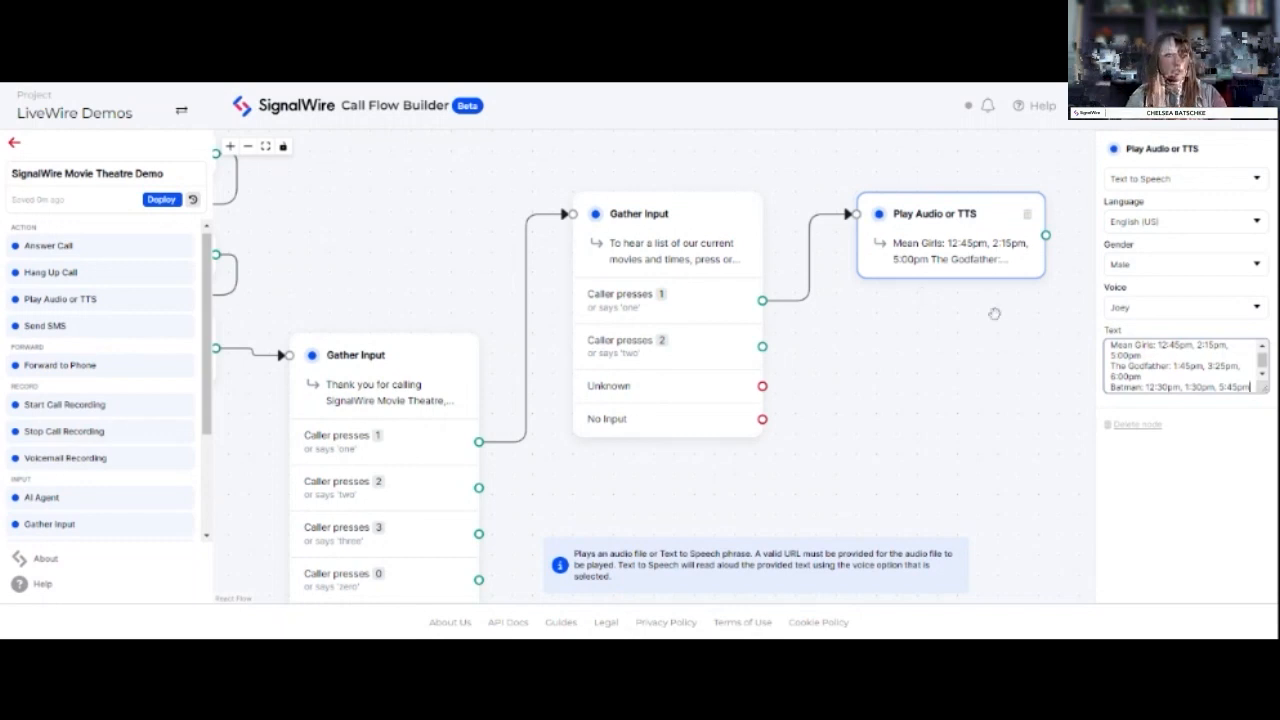
click(1017, 375)
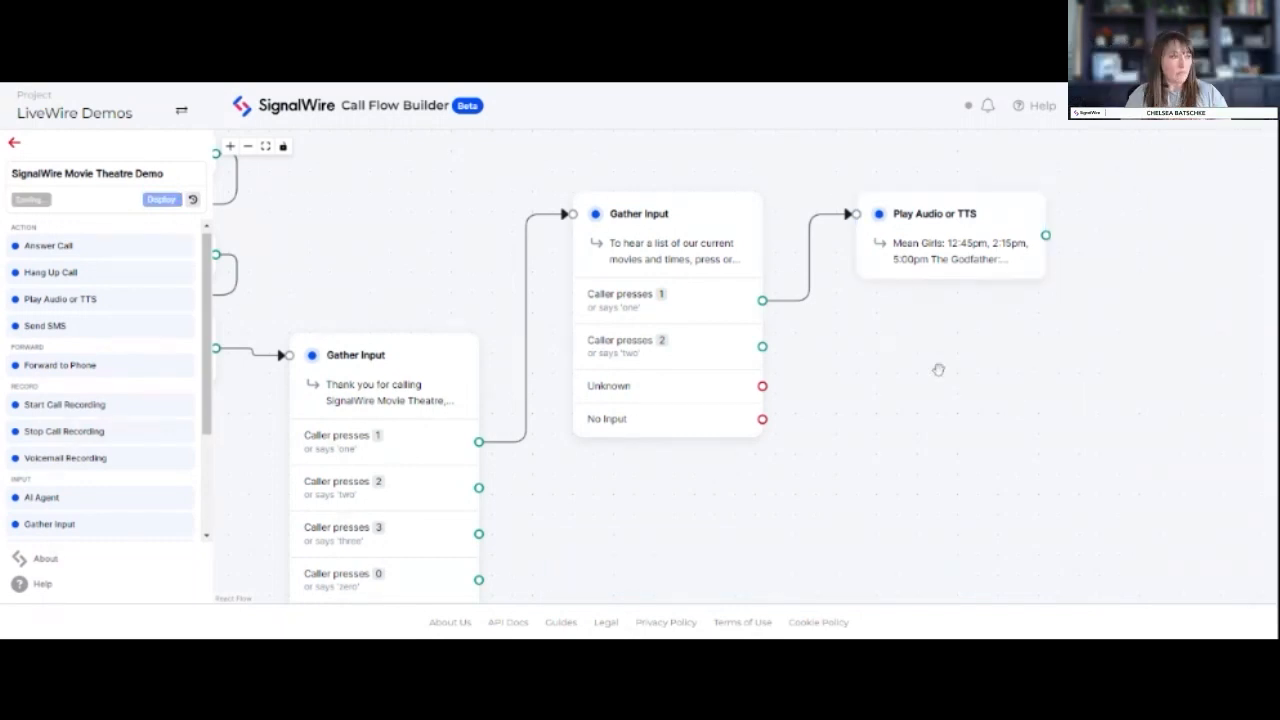
Step: Add a Hang Up Call node after the movie times Play Audio or TTS node and connect the two
drag(973, 339, 923, 337)
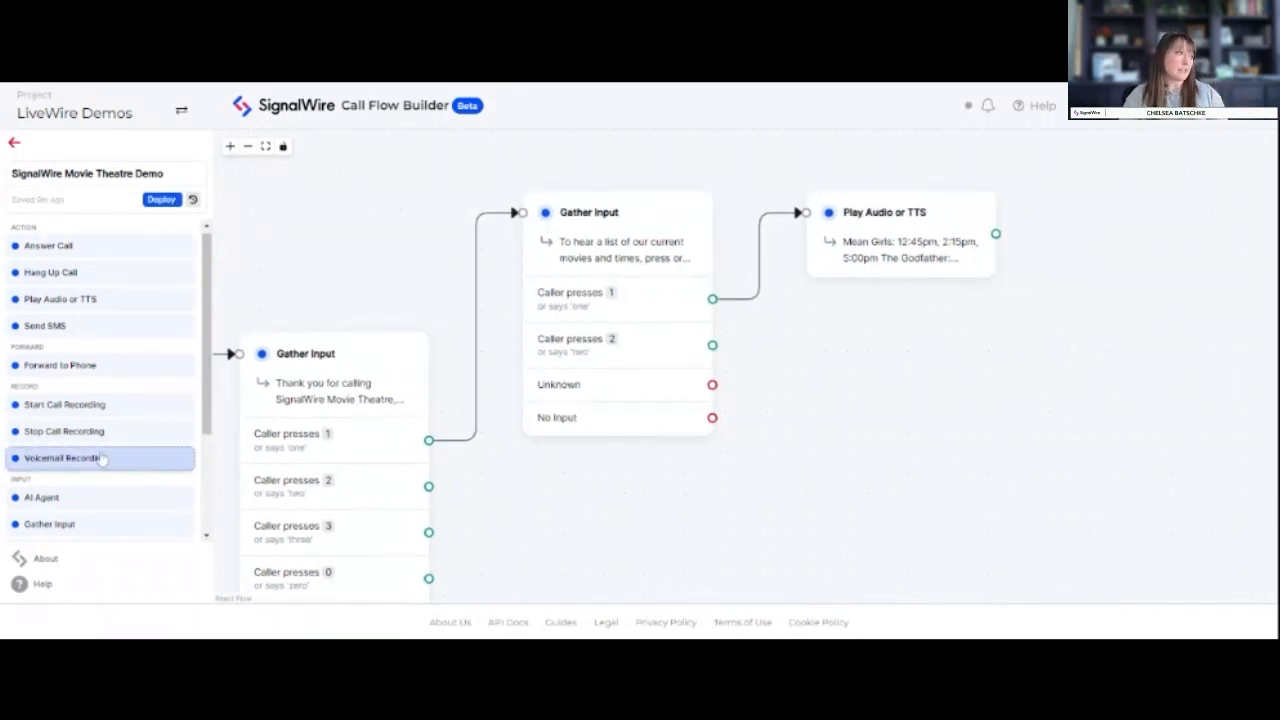
scroll(103, 463, down, 3)
scroll(103, 480, up, 3)
drag(82, 284, 1076, 257)
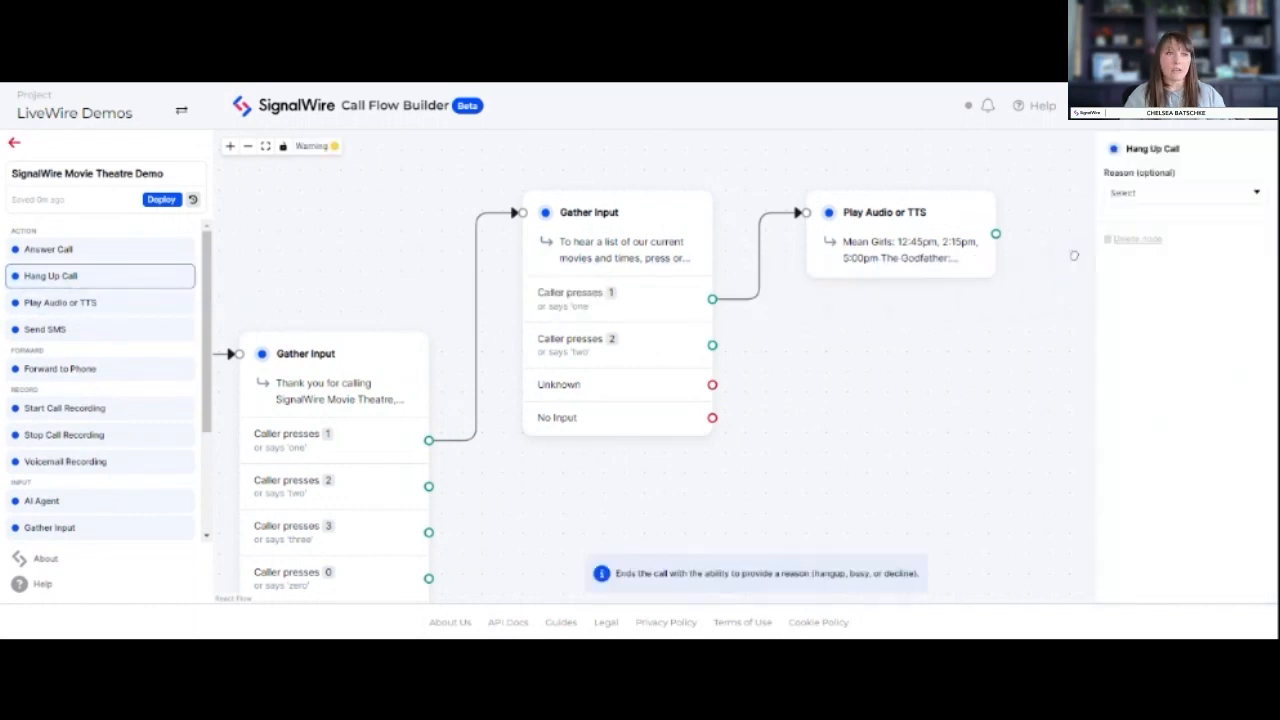
drag(1033, 328, 889, 337)
drag(852, 242, 925, 282)
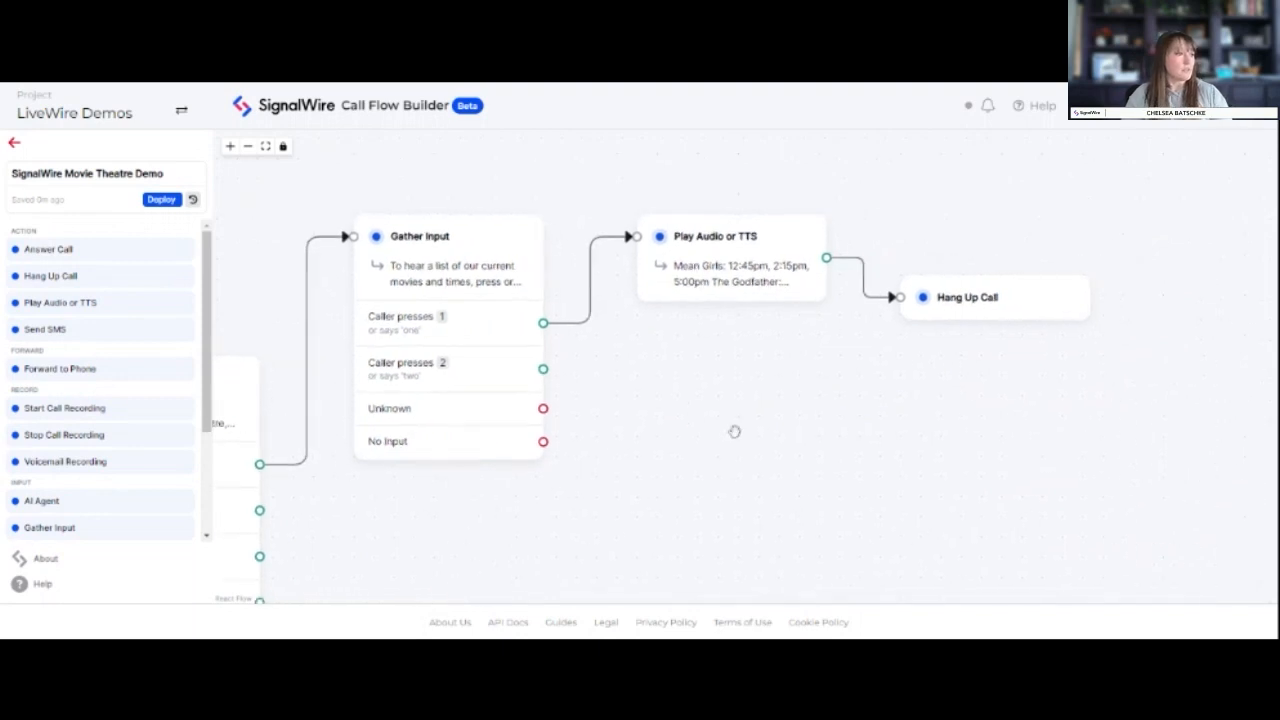
Step: Add a Send SMS node below the movie times Play Audio or TTS node and connect the second Gather Input's option 2 to it
click(472, 375)
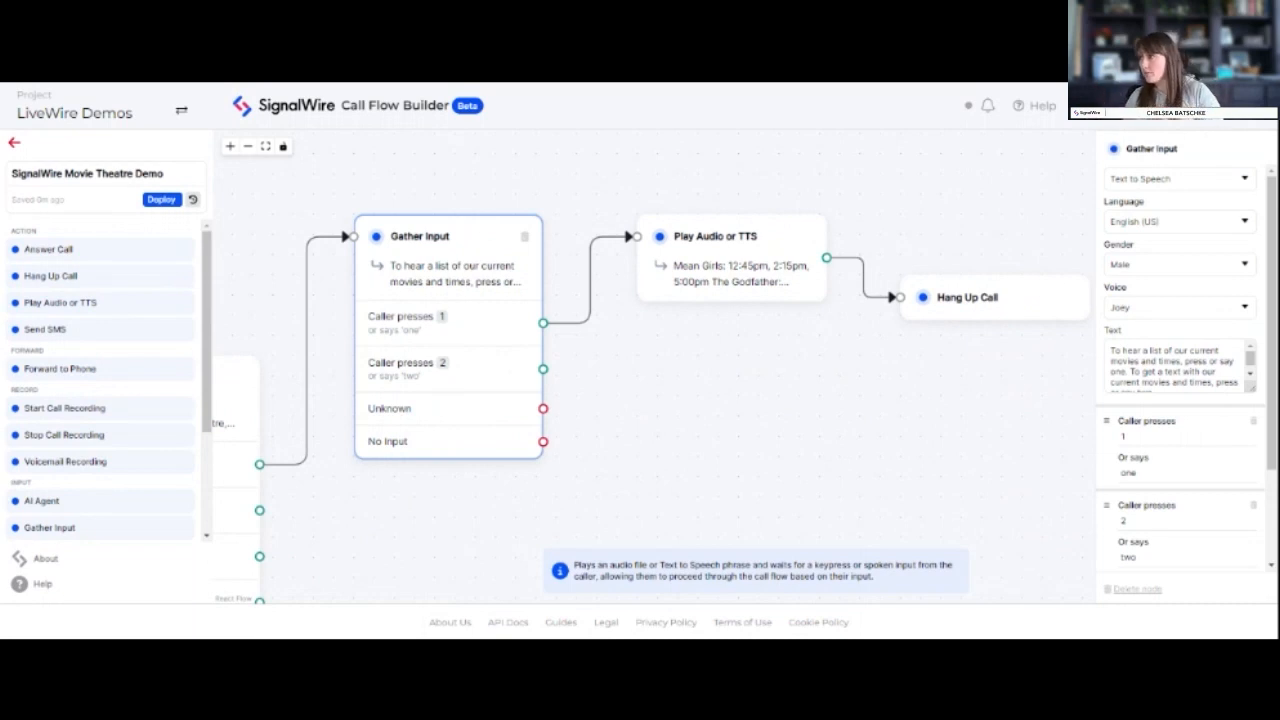
scroll(149, 486, down, 2)
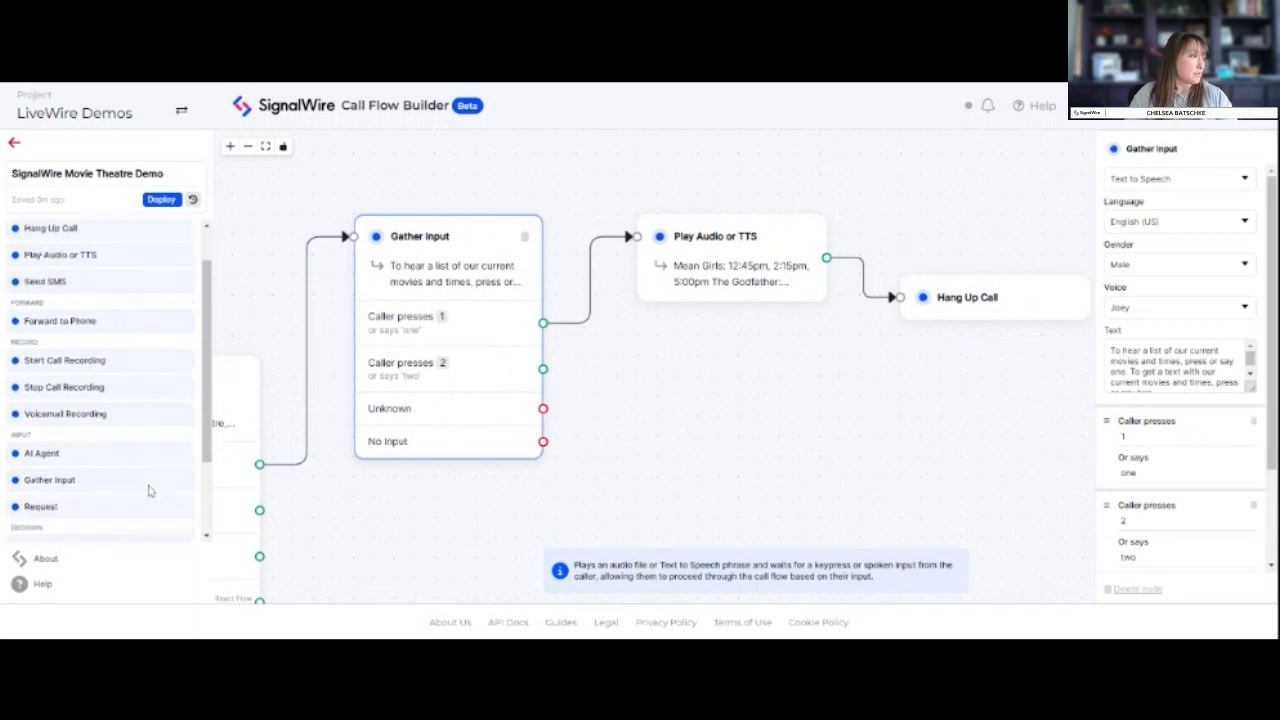
scroll(92, 497, down, 2)
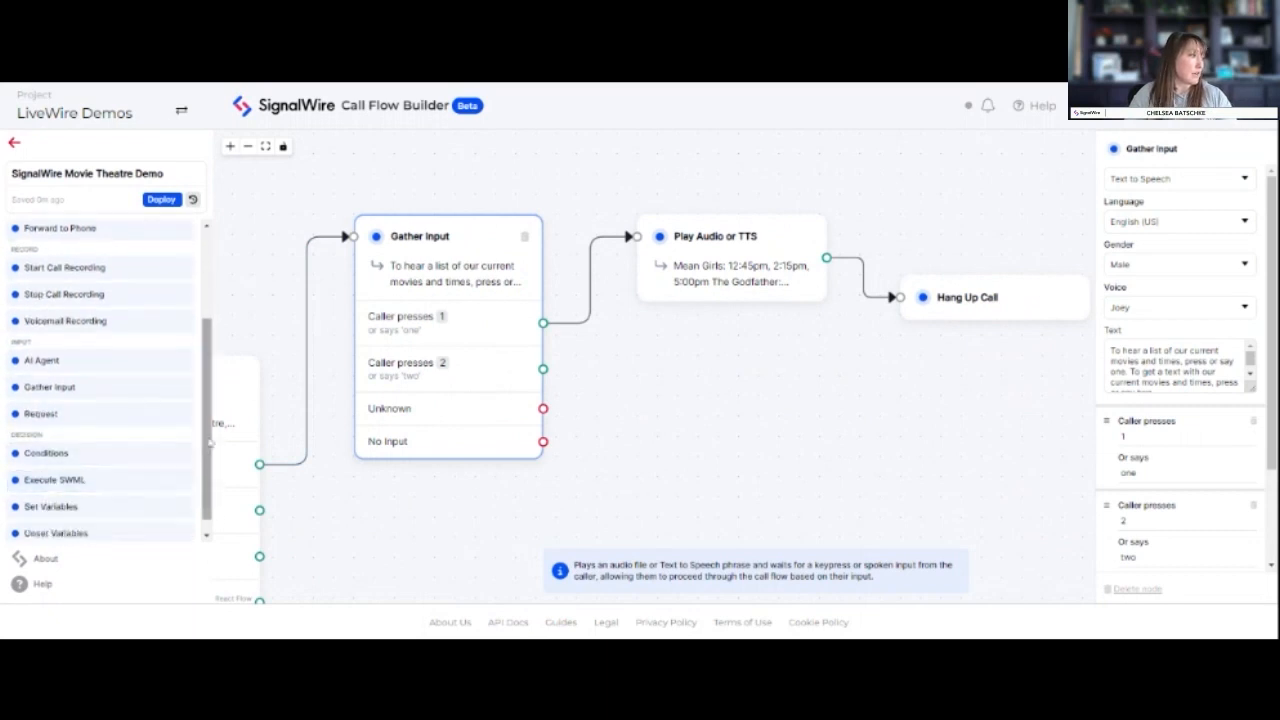
drag(210, 437, 211, 359)
drag(68, 320, 674, 367)
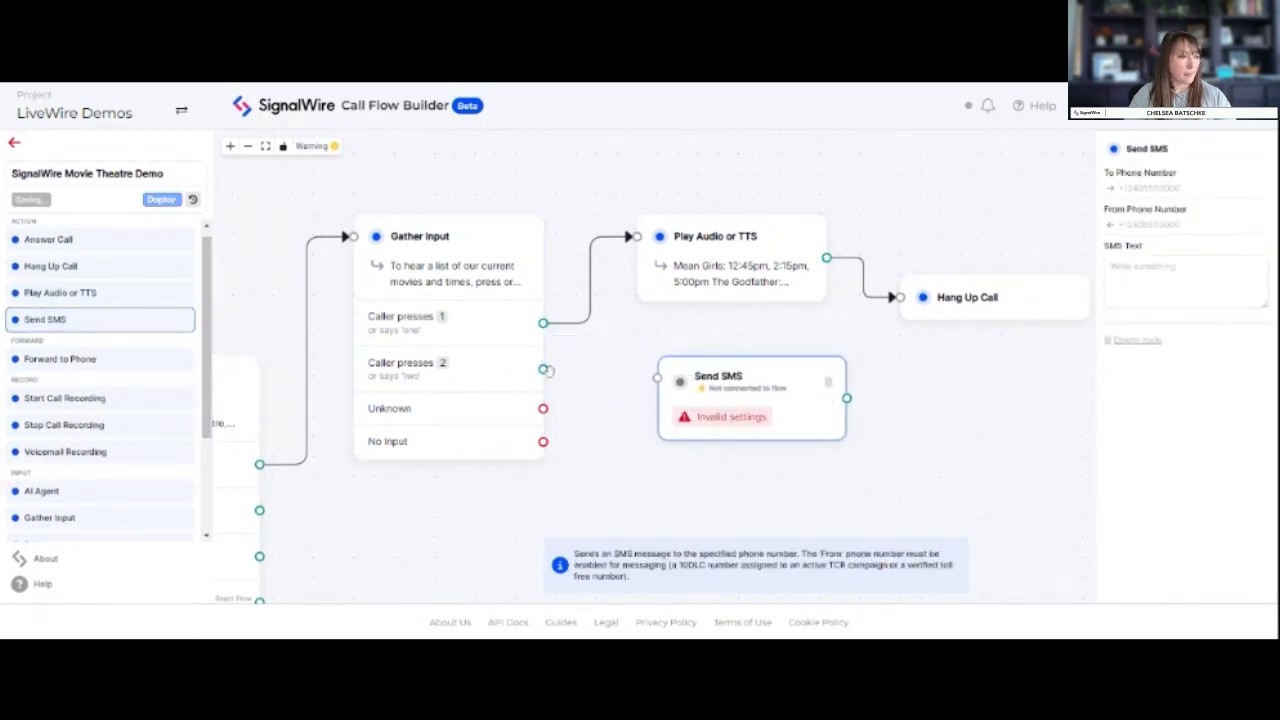
drag(544, 369, 656, 378)
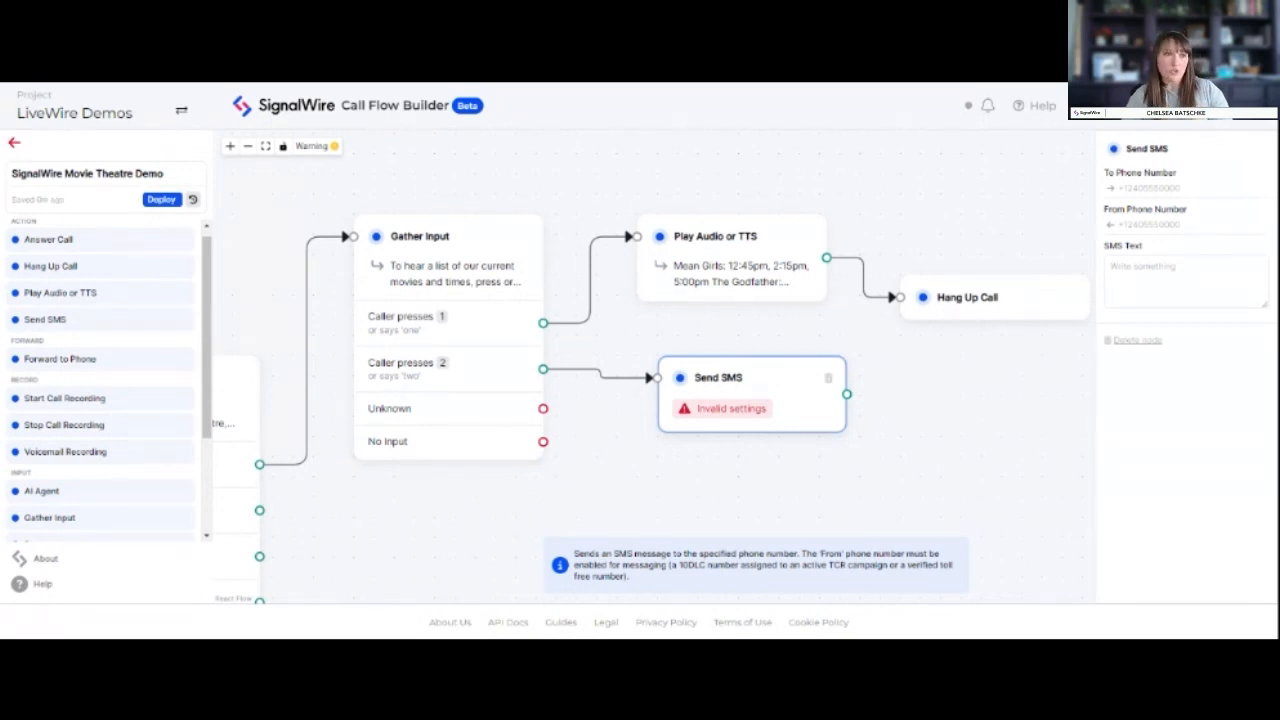
Step: Set the Send SMS node's To Phone Number to the variable %{call.from}
click(1200, 188)
text(%{call.from})
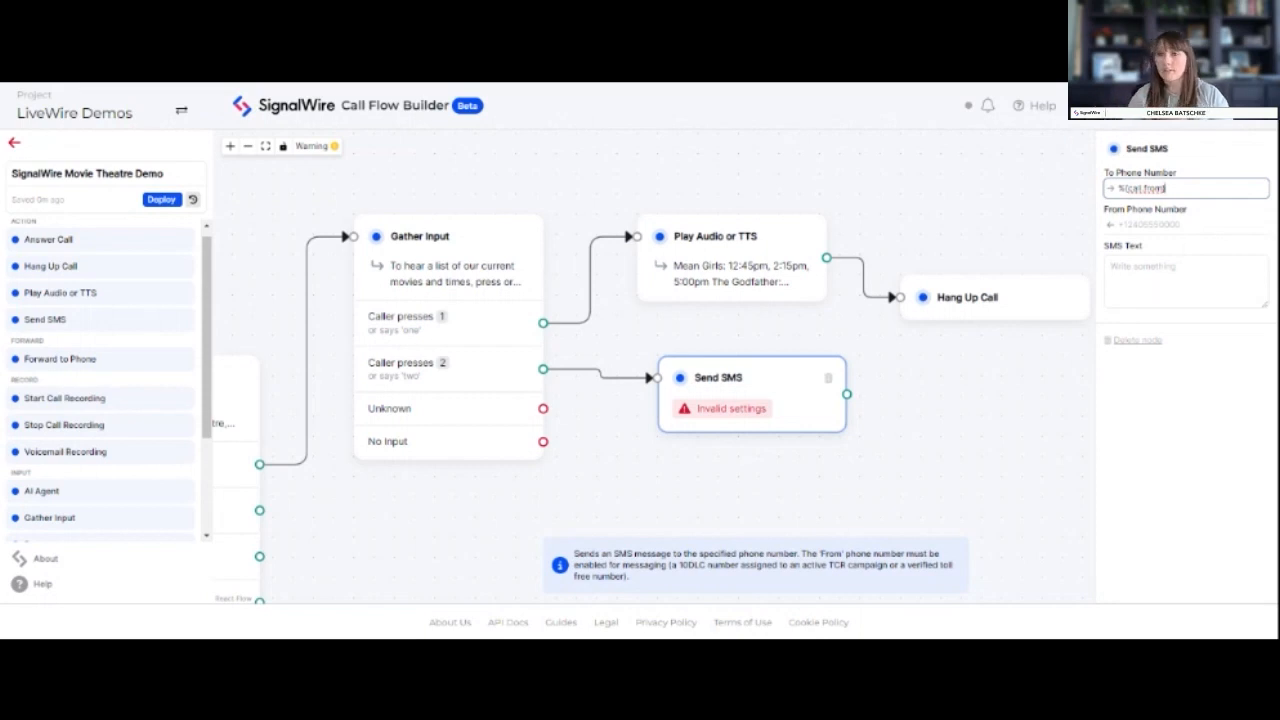
key(Tab)
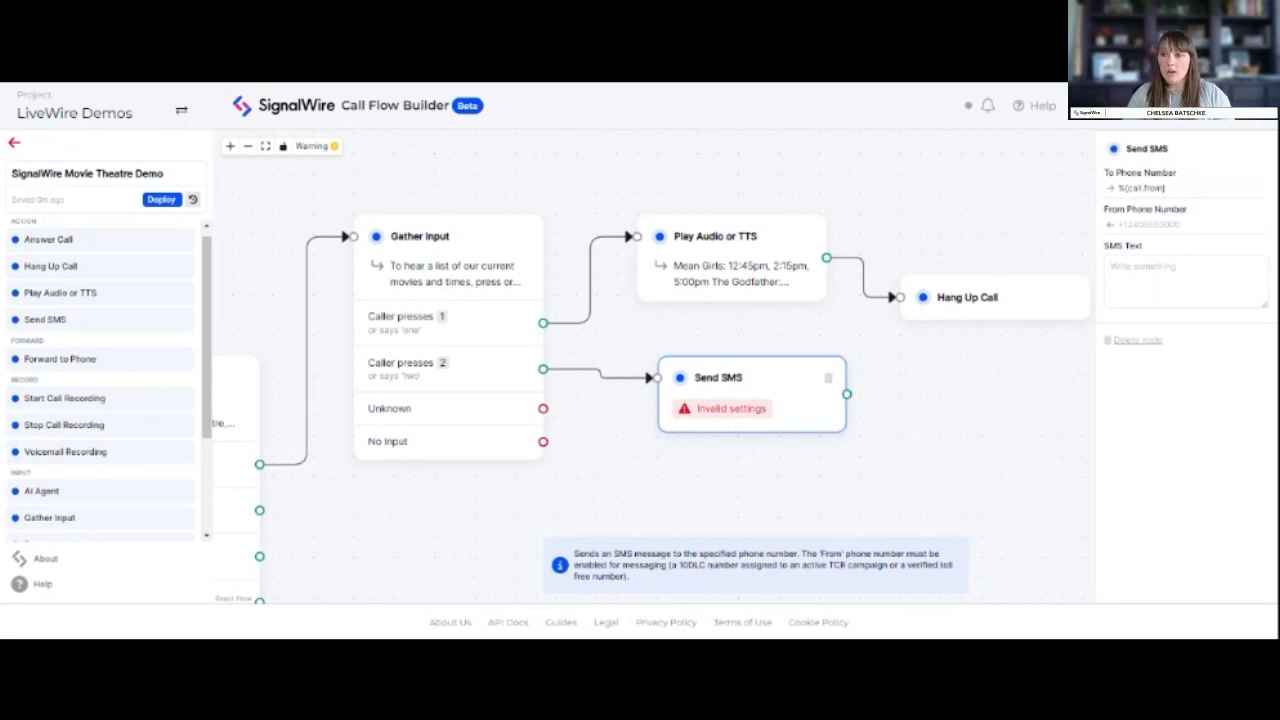
Step: Enter the sender's From Phone Number in the Send SMS node and paste the three-line movie times list as its SMS text
click(1186, 225)
key(ctrl+v)
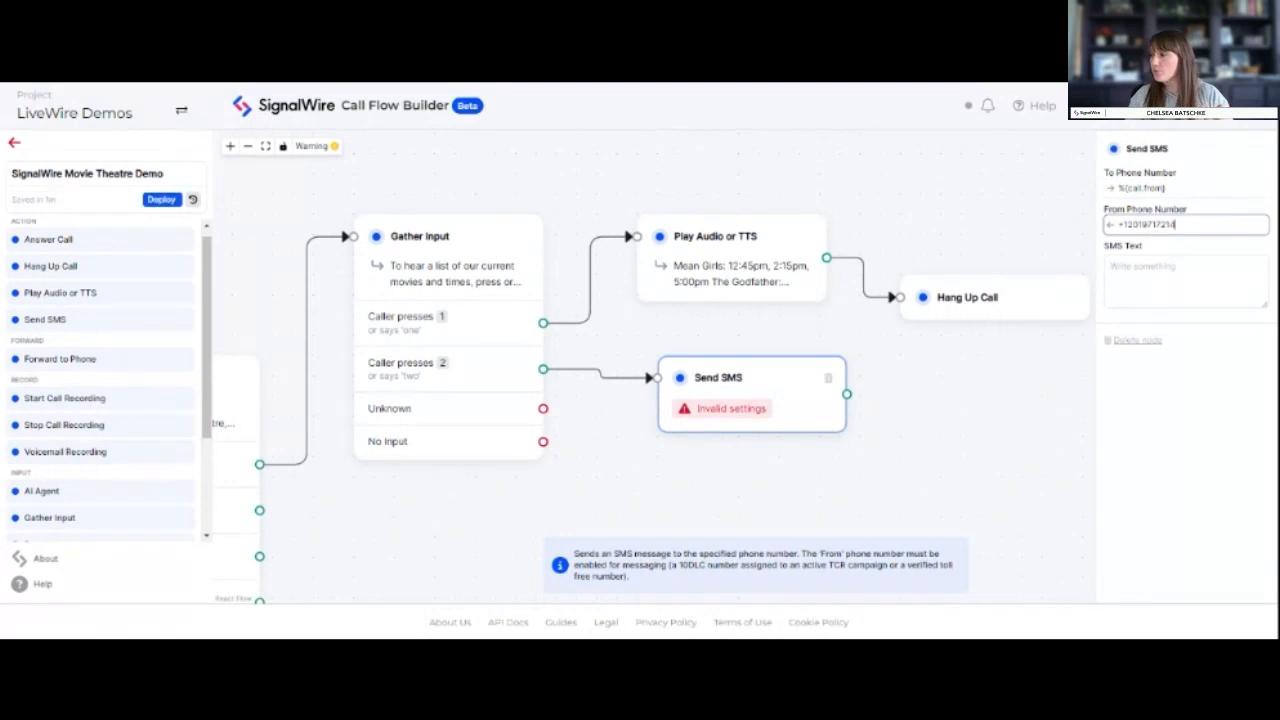
click(1188, 252)
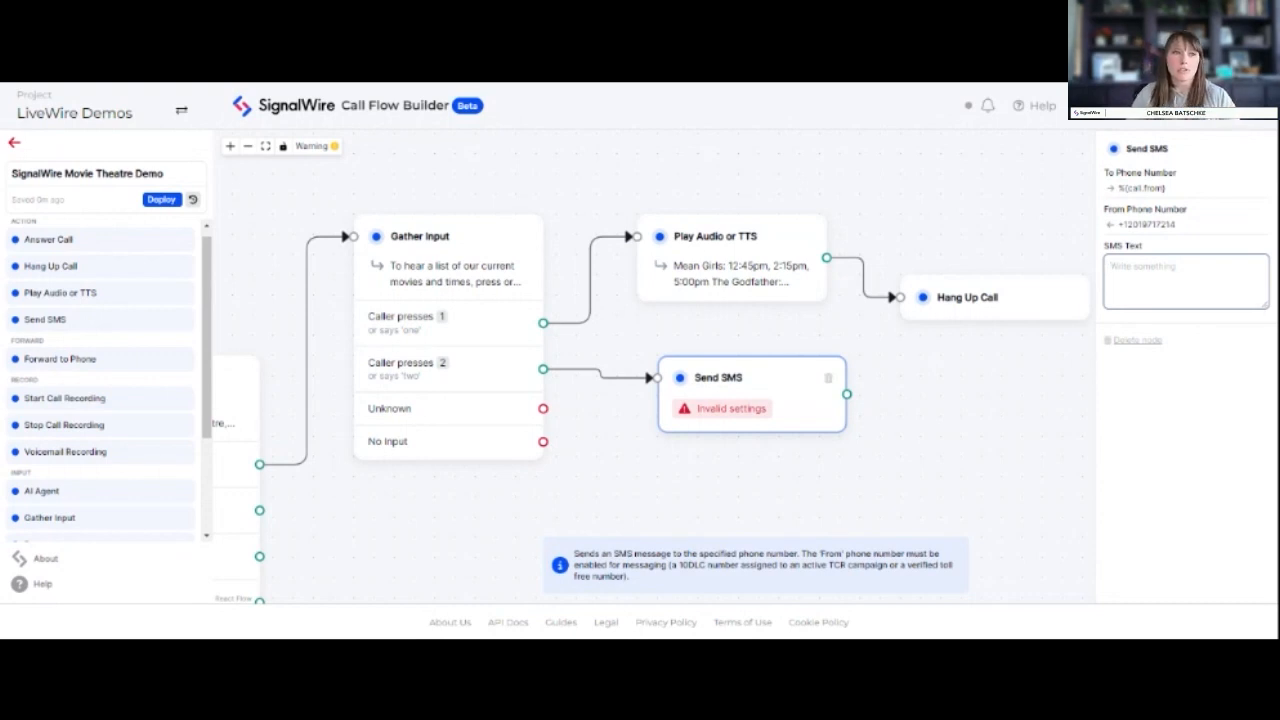
key(alt+Tab)
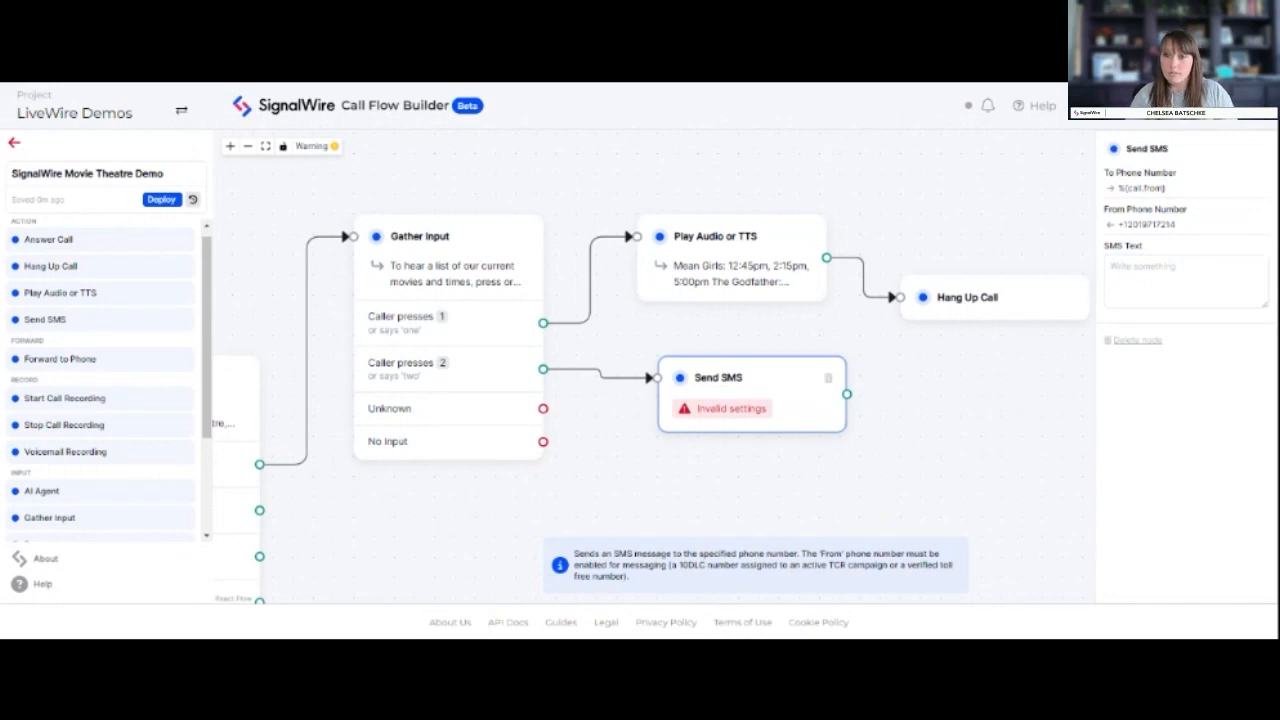
key(ctrl+v)
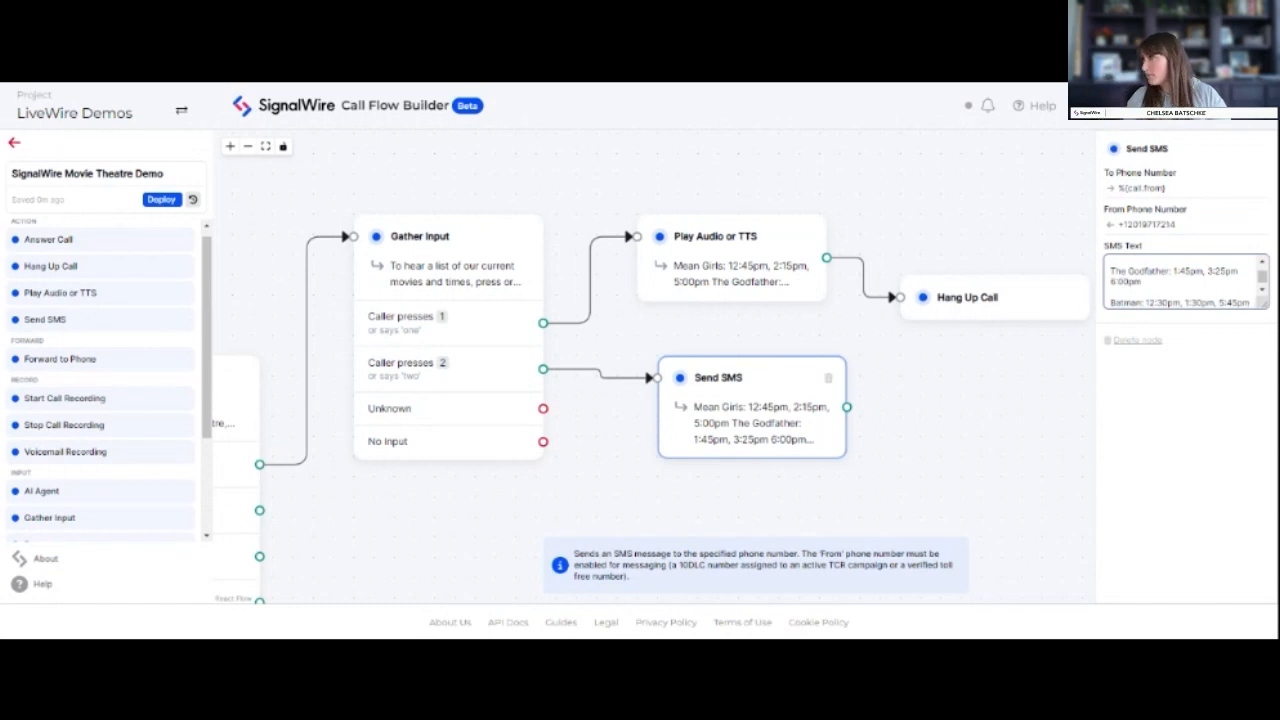
Step: Close the Send SMS node's settings and connect its output to the existing Hang Up Call node
click(973, 410)
drag(855, 408, 898, 297)
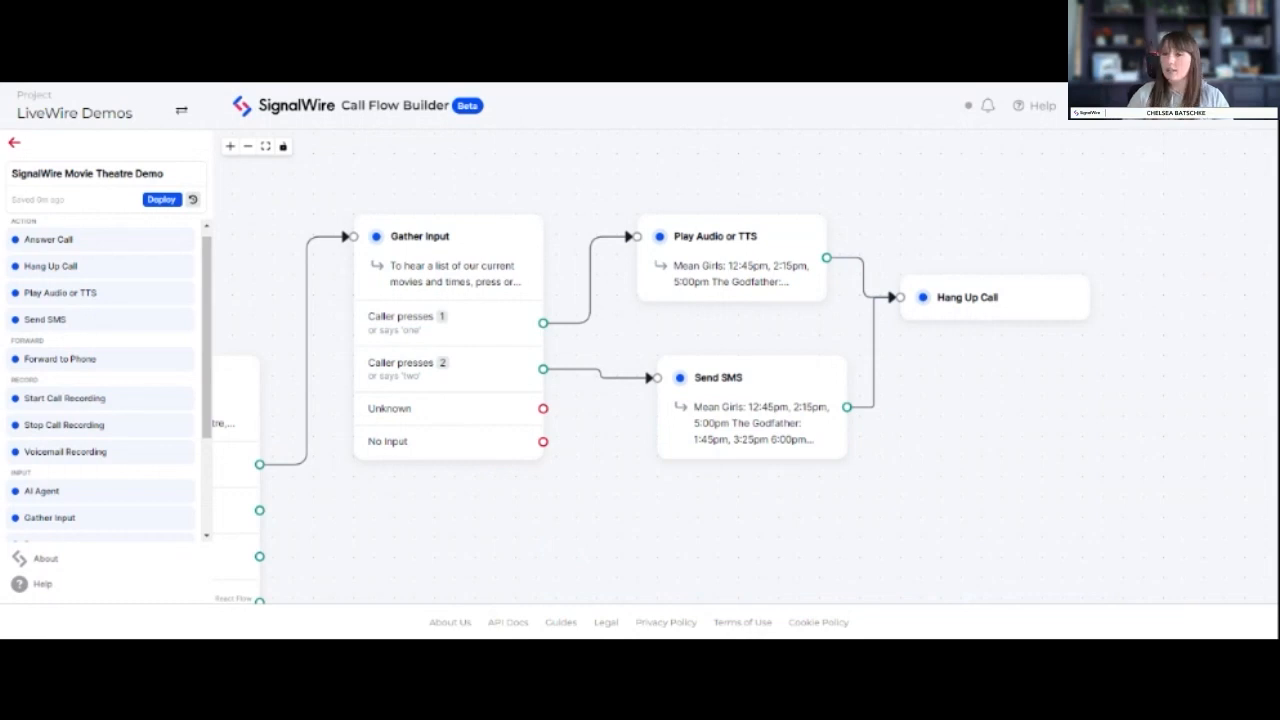
Step: Add a Play Audio or TTS node beside the first Gather Input and connect that Gather Input's option 2 to it
drag(606, 516, 905, 371)
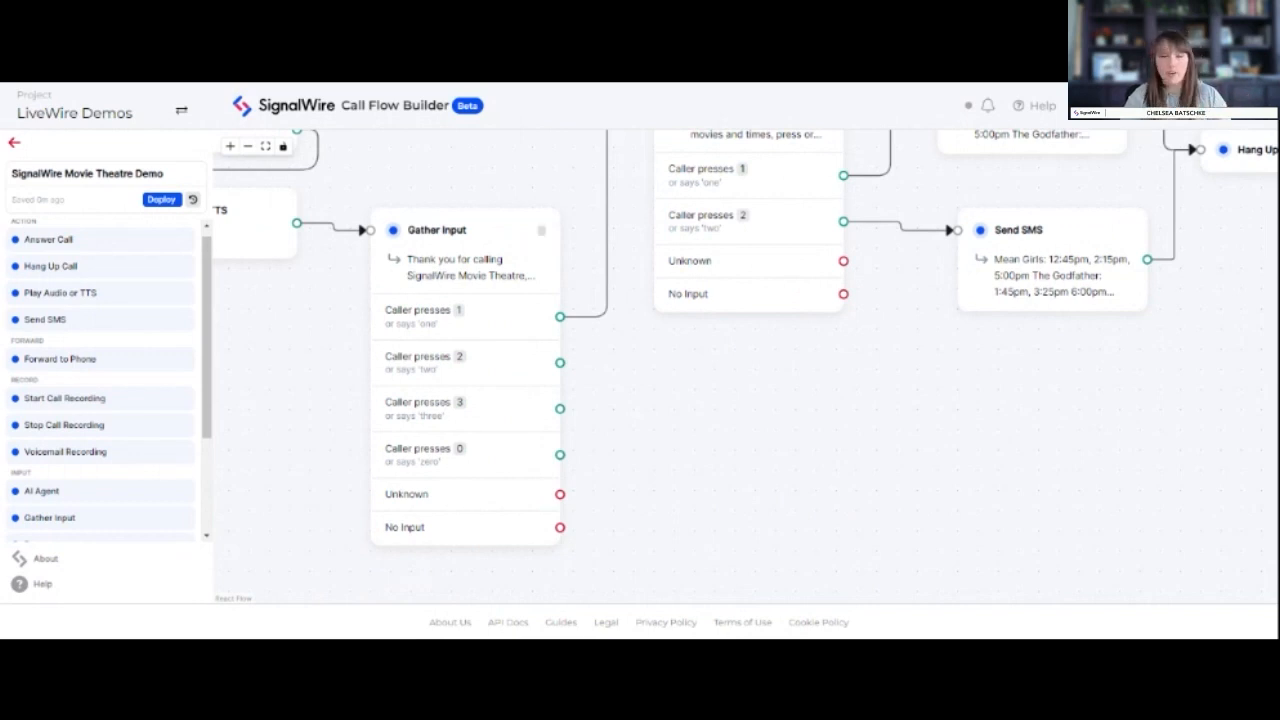
drag(718, 380, 691, 374)
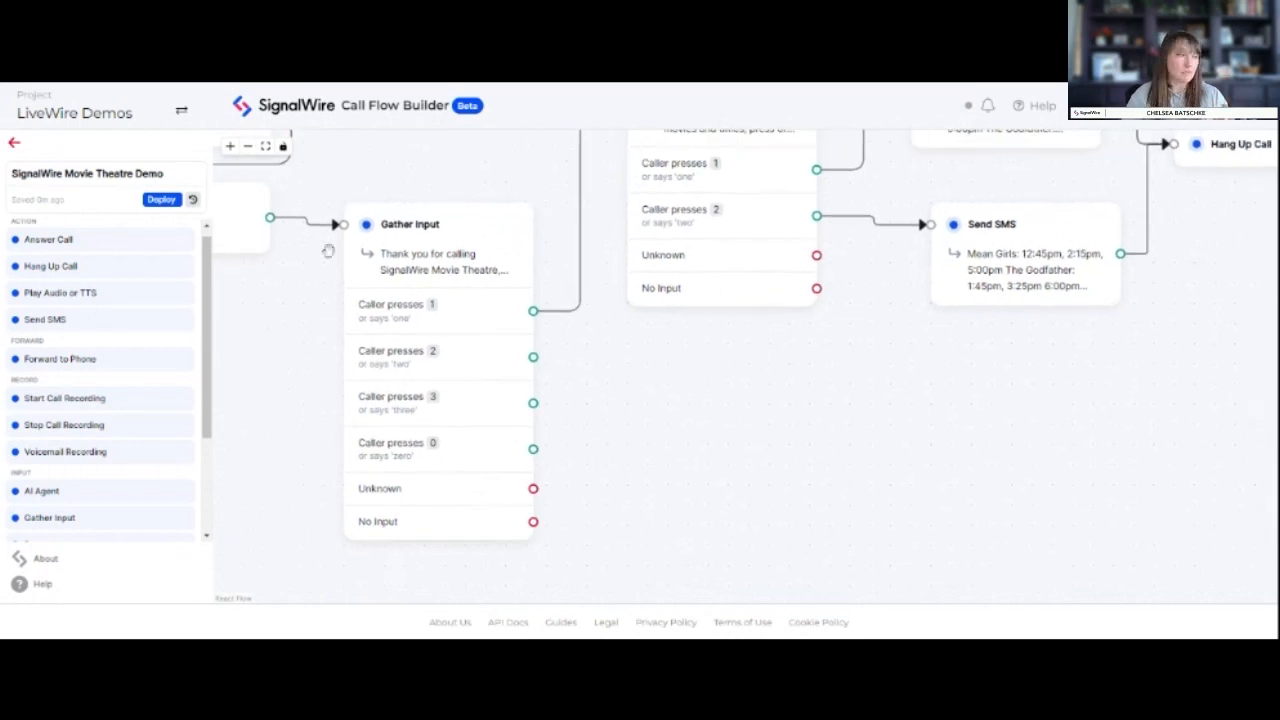
drag(123, 295, 705, 366)
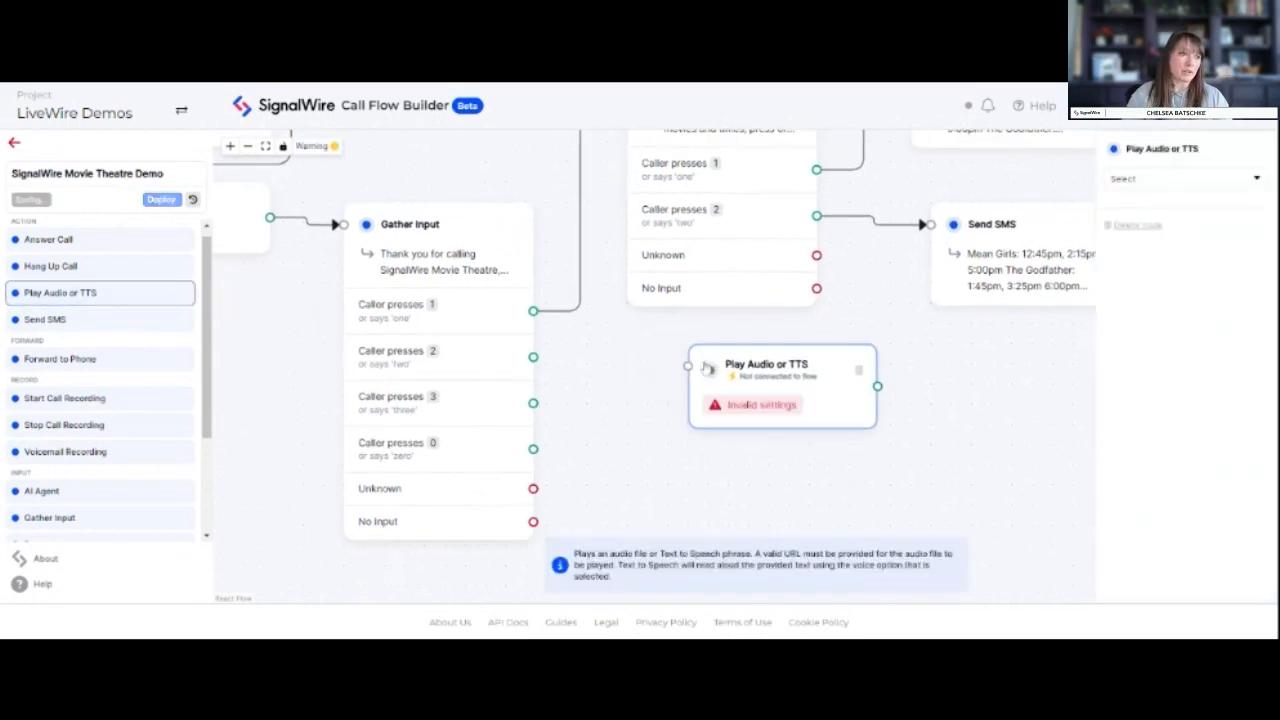
drag(533, 357, 688, 366)
Step: Set the new Play Audio or TTS node to Text to Speech with English (US), Male gender and the Joey voice
click(1191, 178)
click(1184, 196)
click(1182, 224)
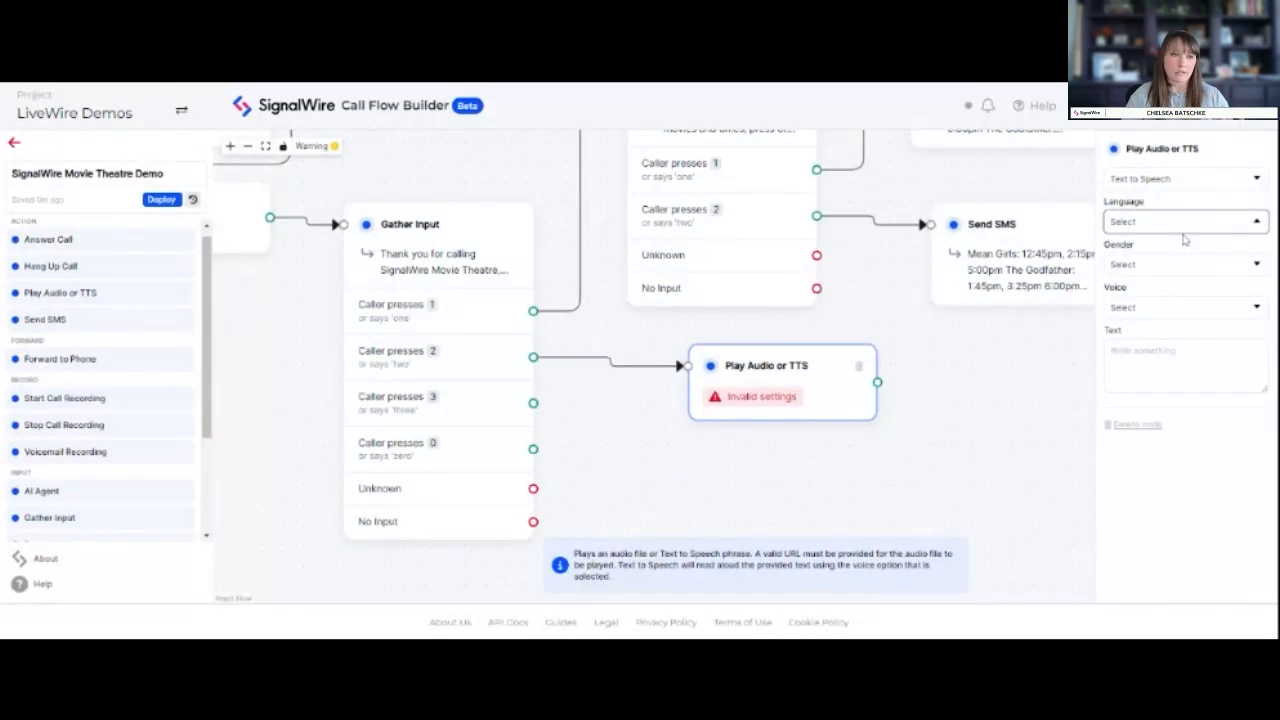
click(1184, 240)
click(1192, 272)
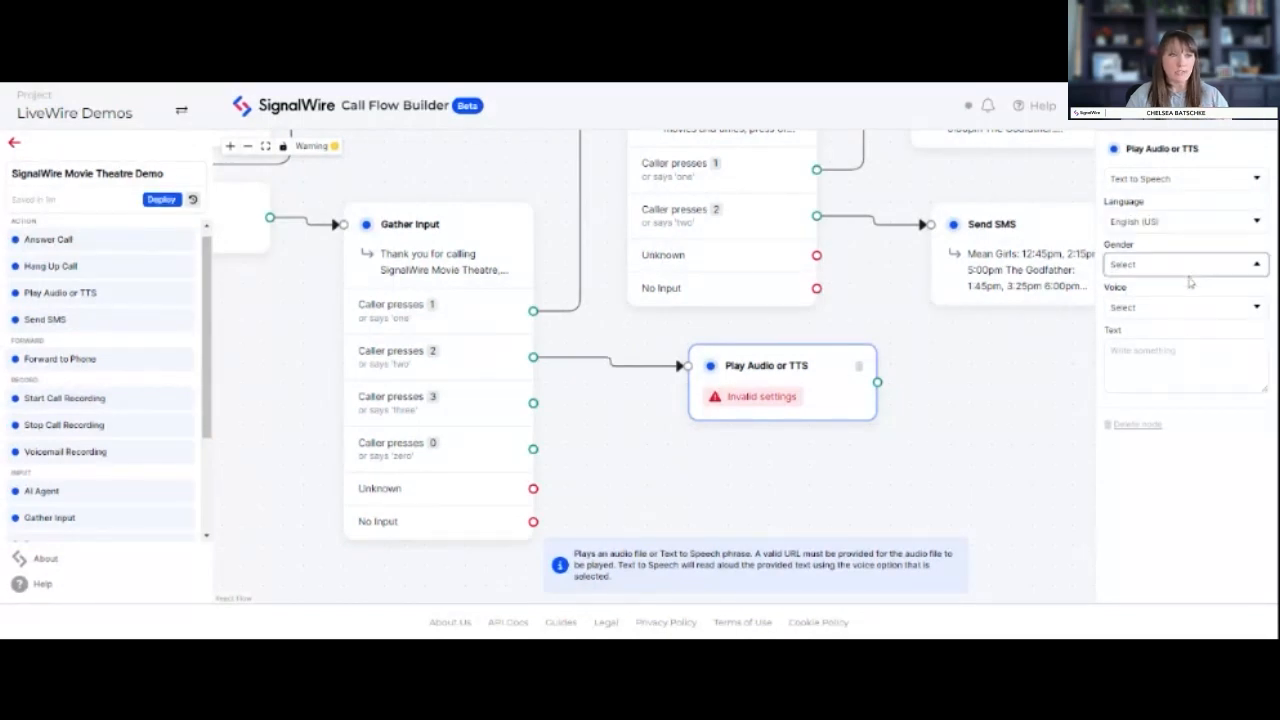
click(1190, 283)
click(1182, 307)
click(1166, 326)
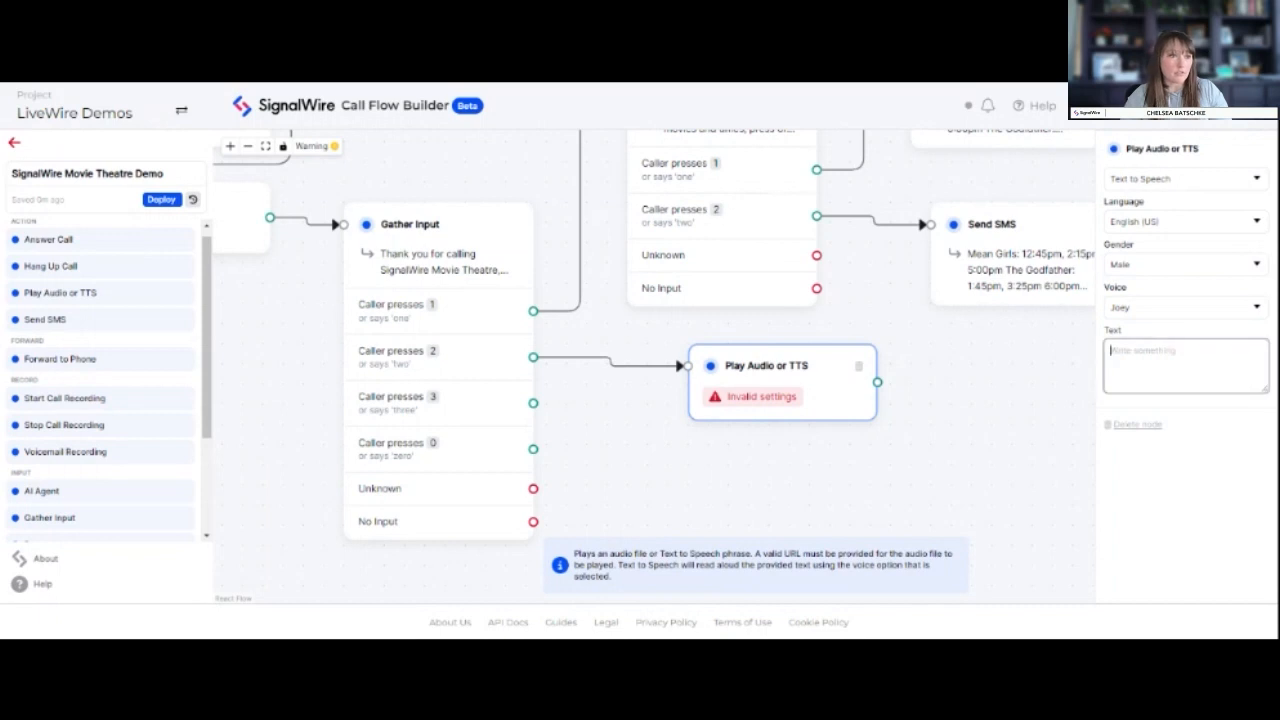
Step: Paste the opening hours as spoken text: Tuesday–Thursday 11:30am–10:00pm, Friday–Saturday 11:00am–12:00am, Sundays 12:00pm–6:00pm, closed Mondays
key(ctrl+v)
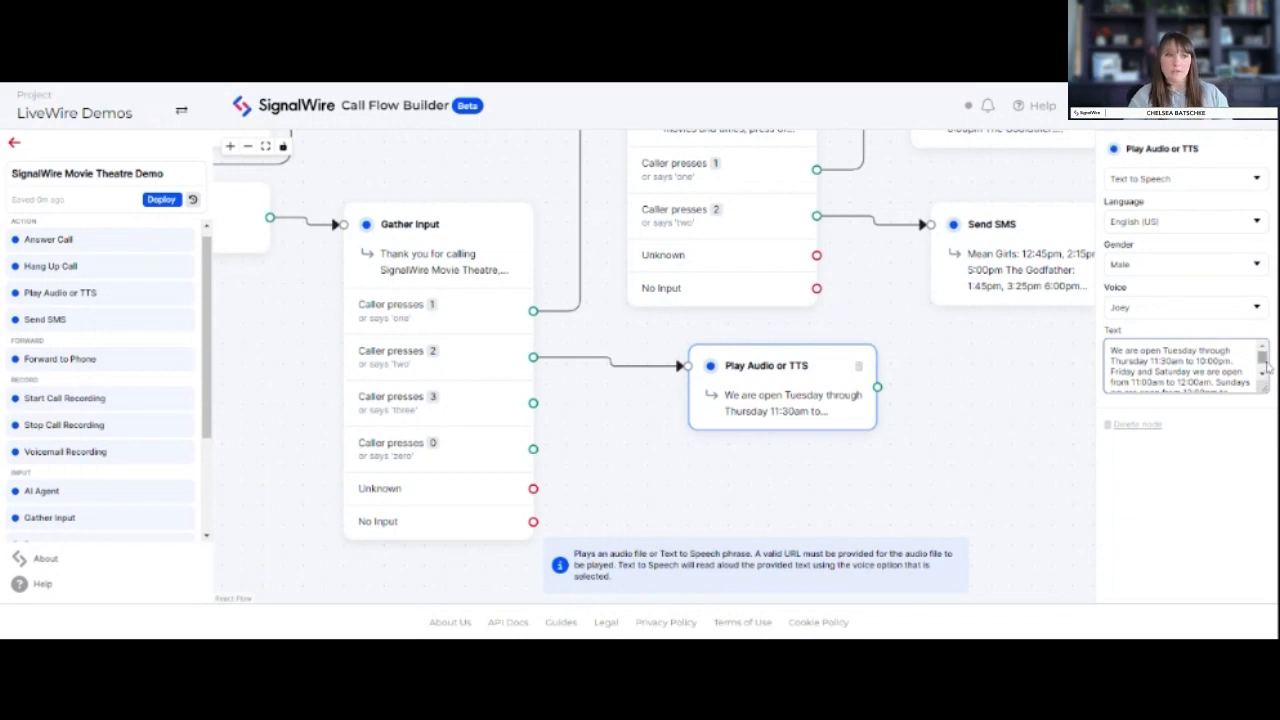
drag(1262, 357, 1262, 370)
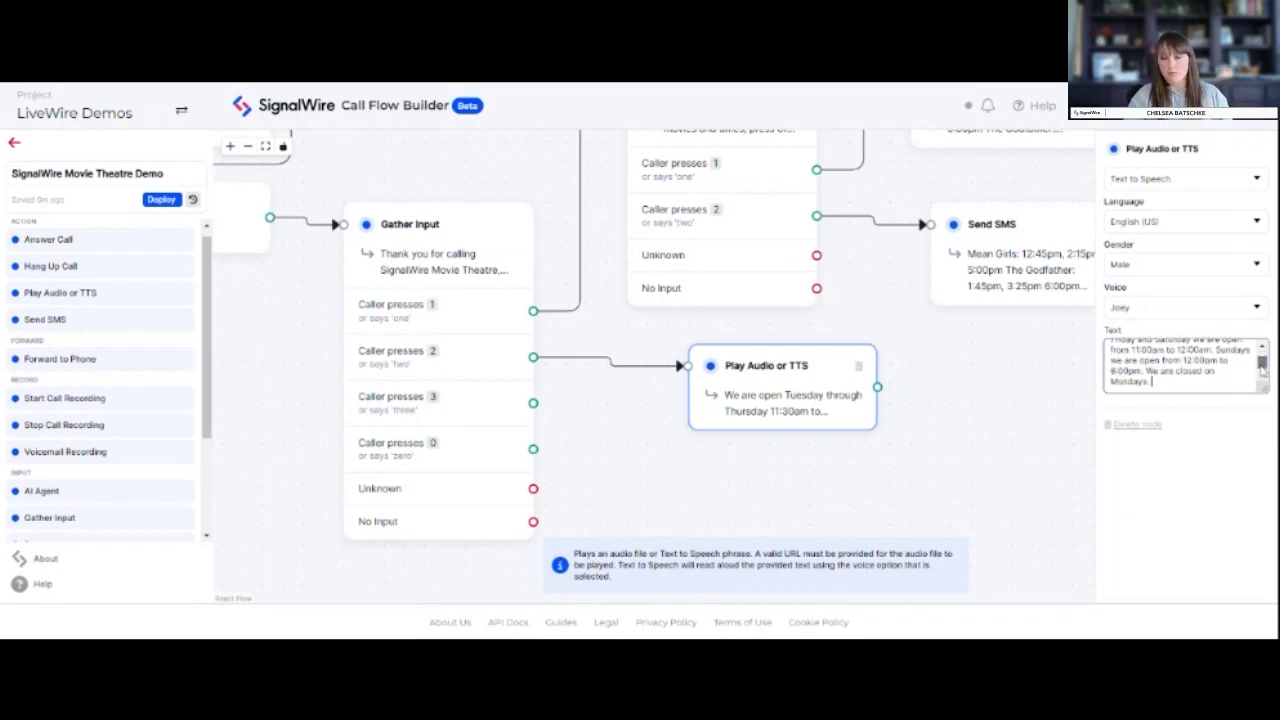
click(904, 424)
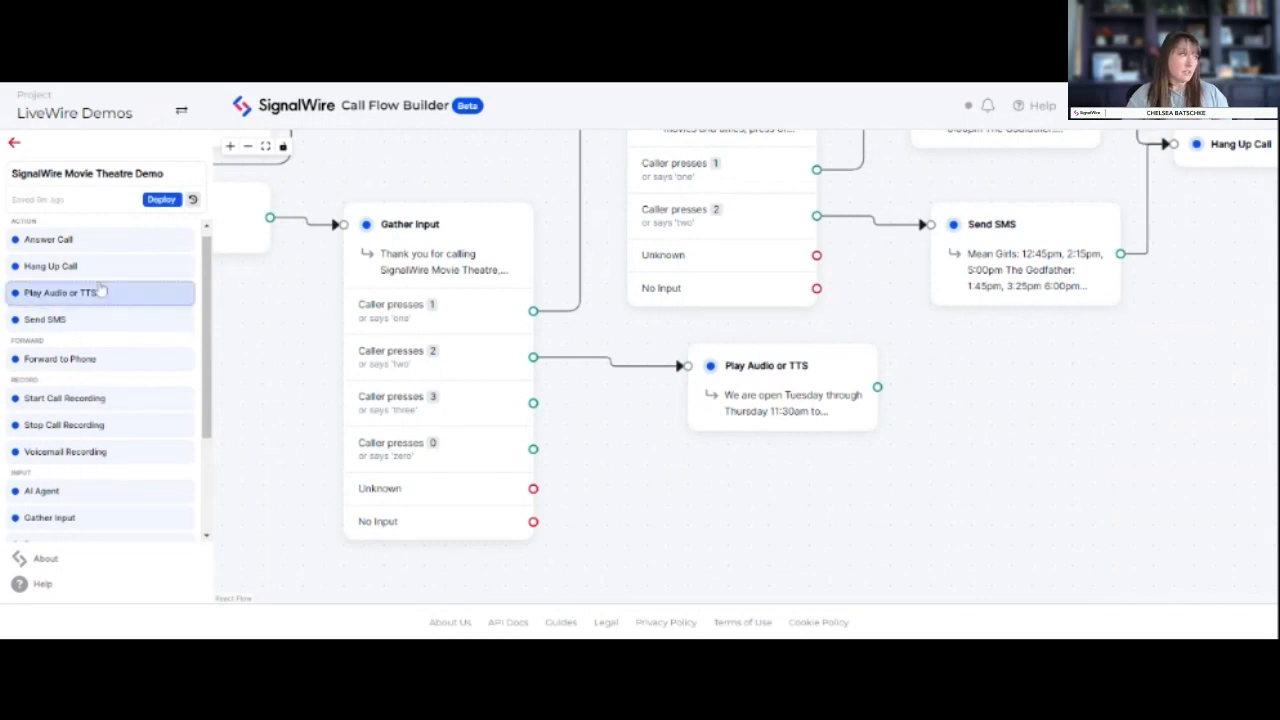
Step: Add a Hang Up Call node beside the opening hours Play Audio or TTS node
drag(82, 272, 975, 393)
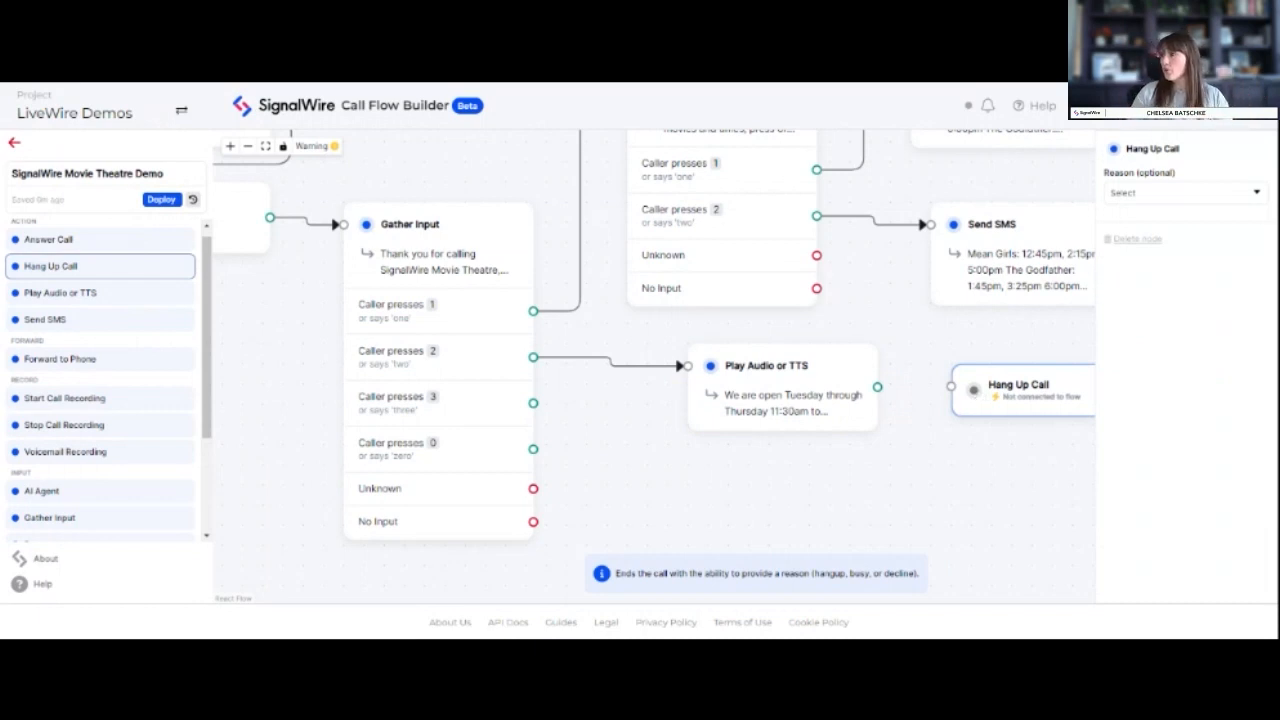
drag(877, 387, 333, 226)
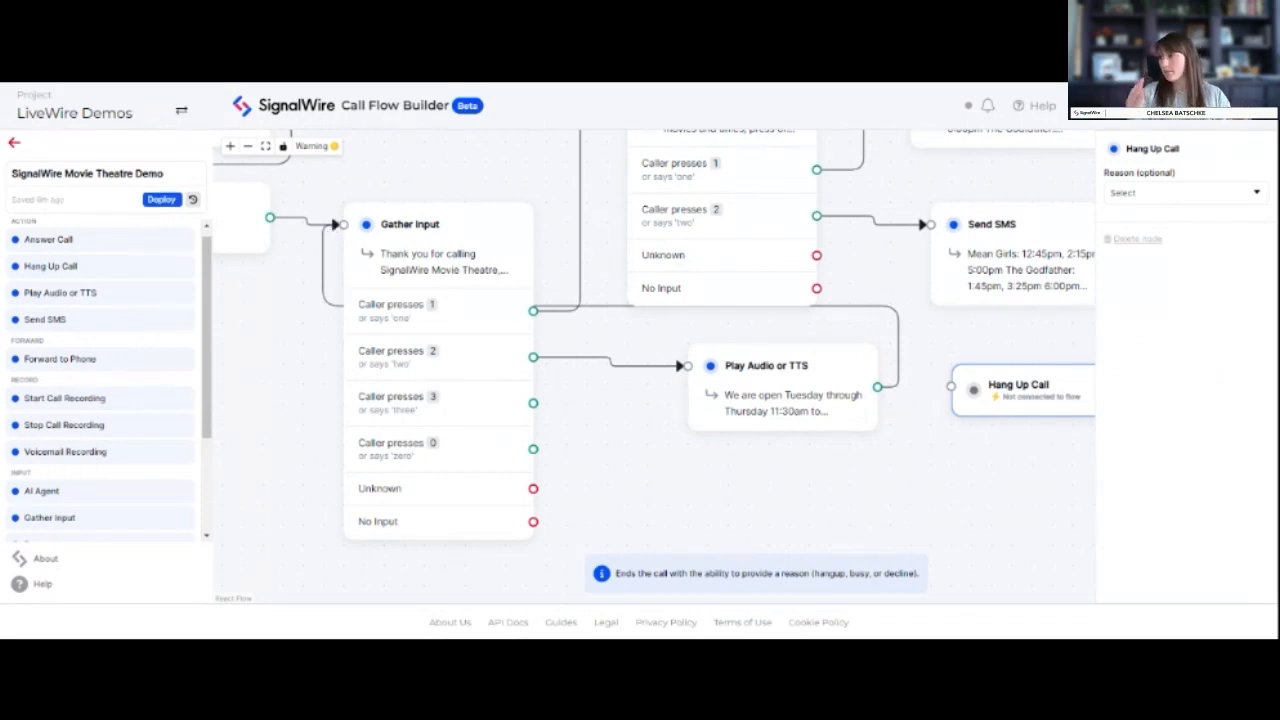
click(614, 307)
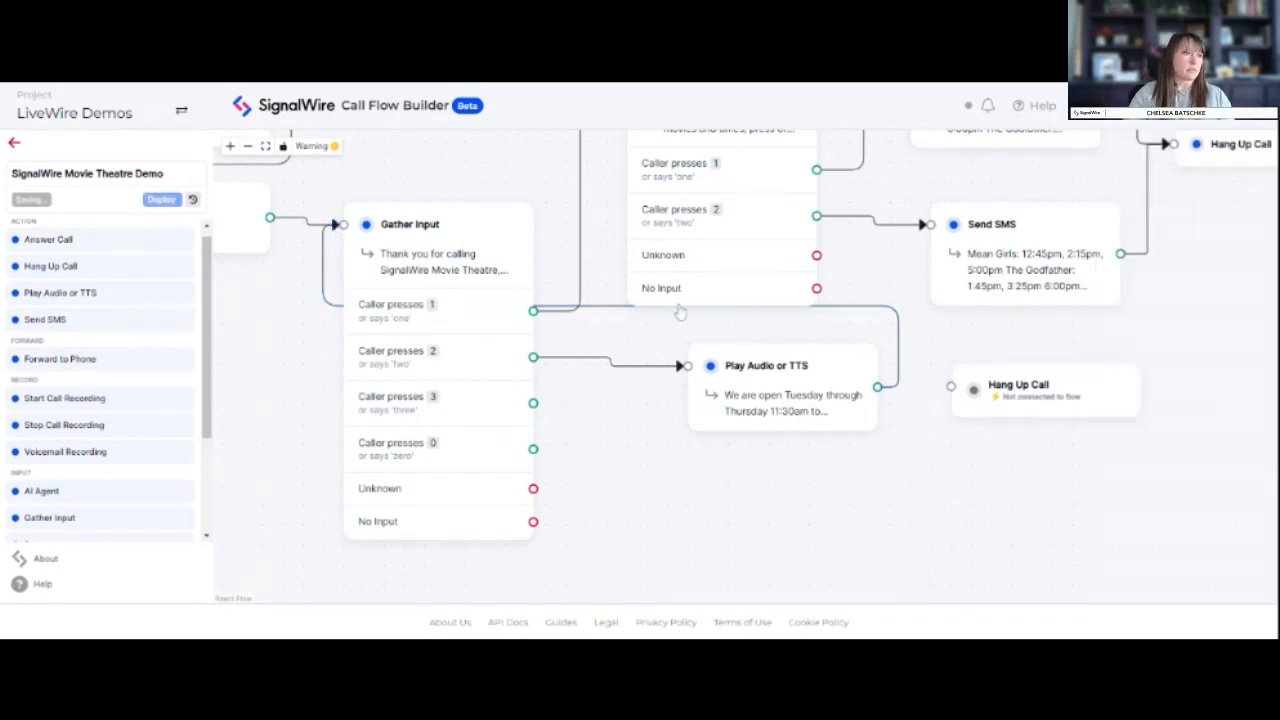
key(BackSpace)
Step: Connect the opening hours Play Audio or TTS node's output to the Hang Up Call node beside it
drag(877, 386, 950, 386)
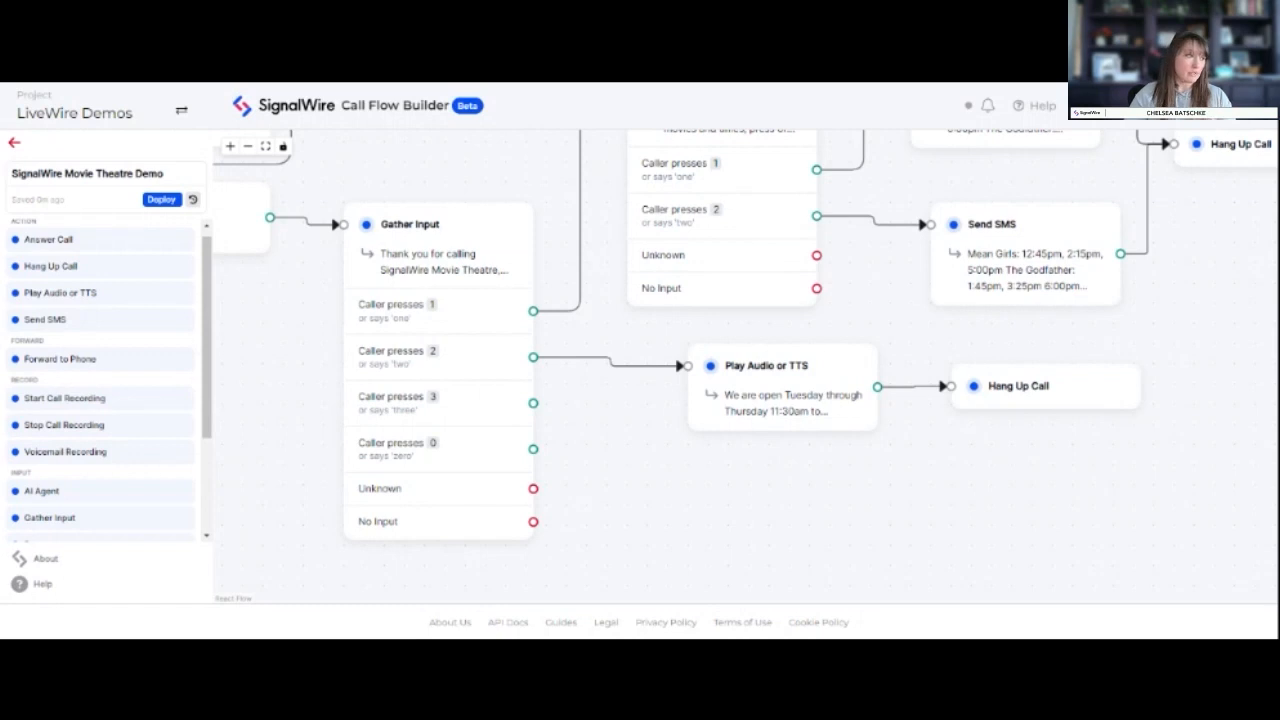
Step: Add a Forward to Phone node below the opening hours node and connect the first Gather Input's option 3 to it
click(483, 409)
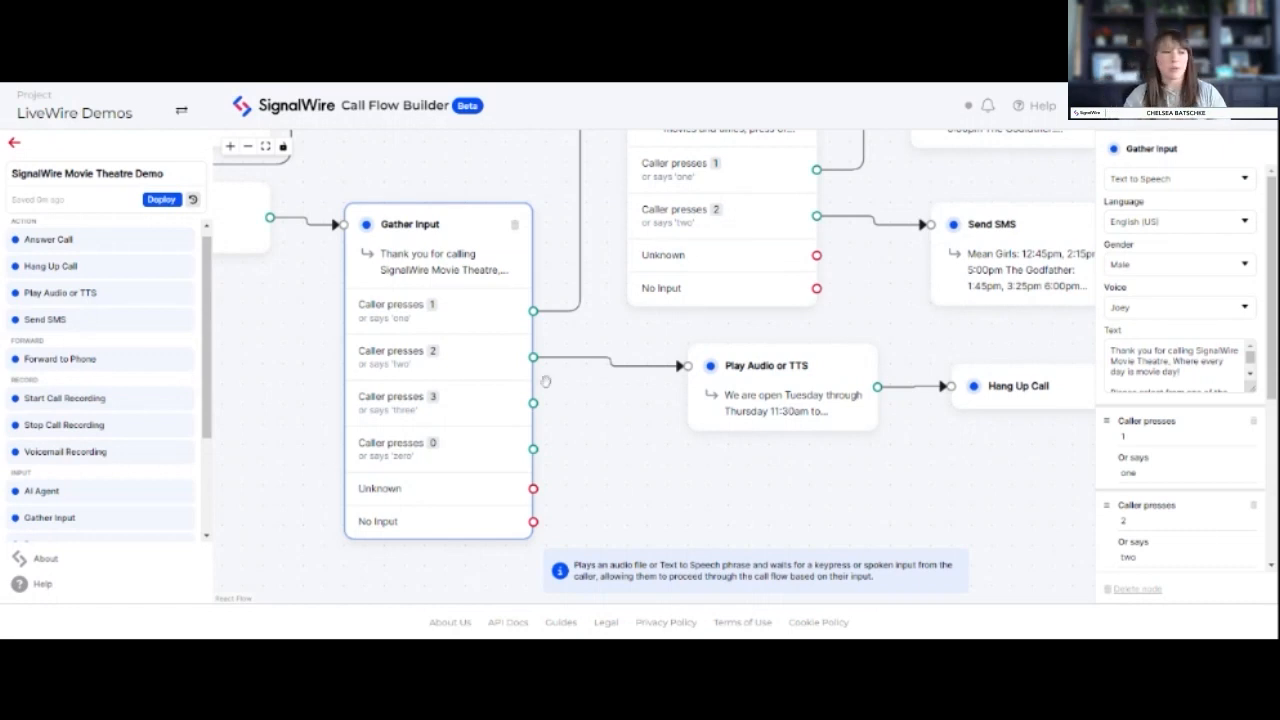
drag(212, 377, 212, 465)
scroll(212, 465, up, 2)
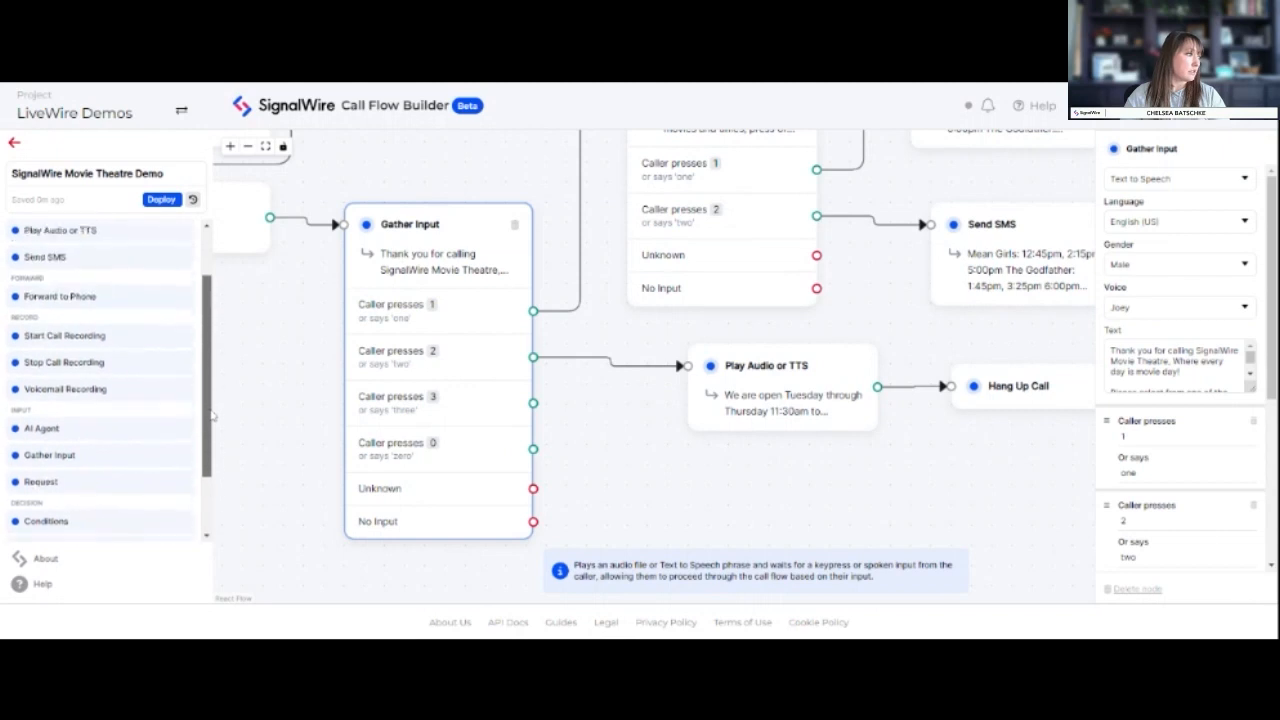
drag(60, 339, 780, 460)
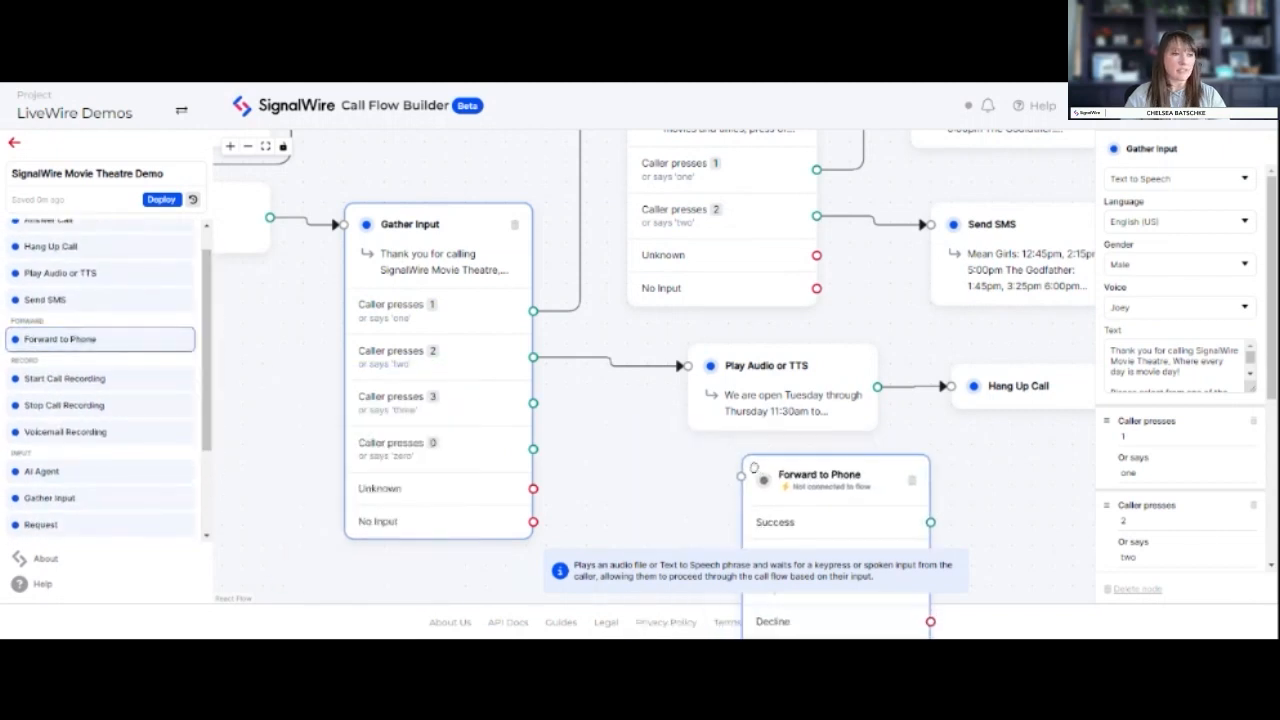
drag(533, 403, 748, 467)
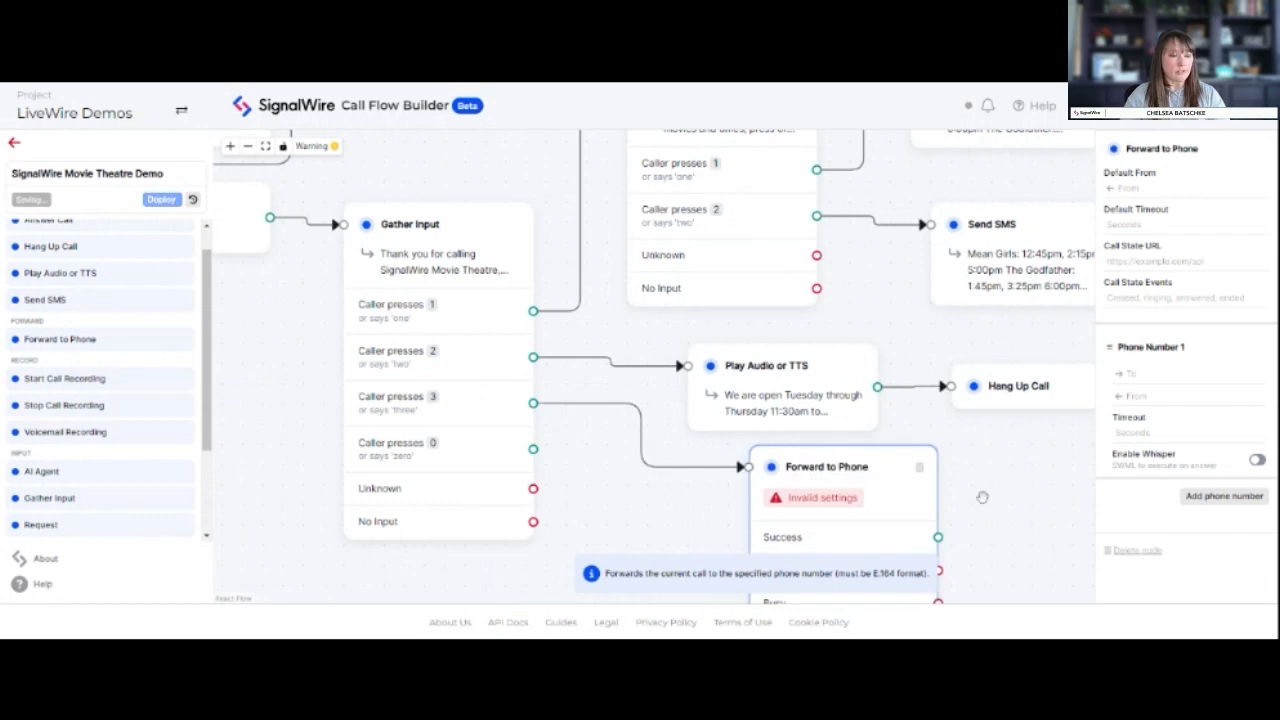
Step: Set the Forward to Phone node's Default From to %{call.from} and its Default Timeout to 15 seconds
click(984, 495)
scroll(984, 495, down, 1)
scroll(982, 503, up, 1)
drag(976, 507, 840, 332)
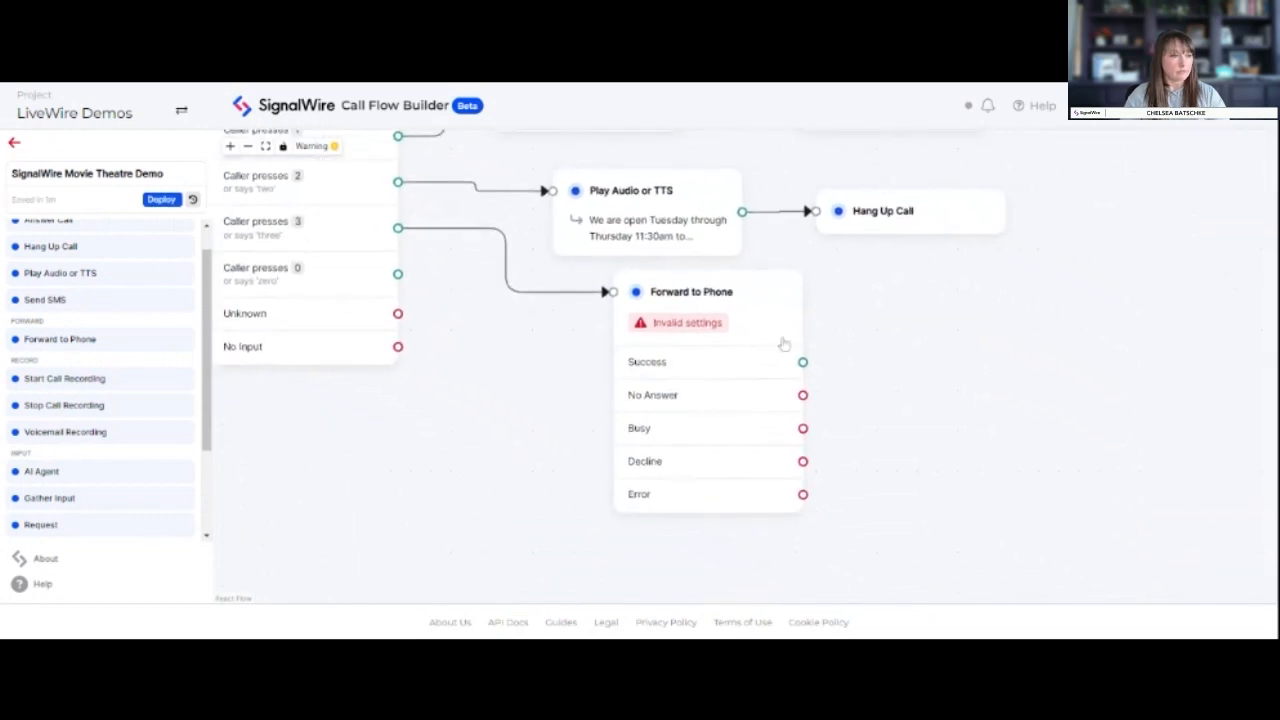
click(779, 345)
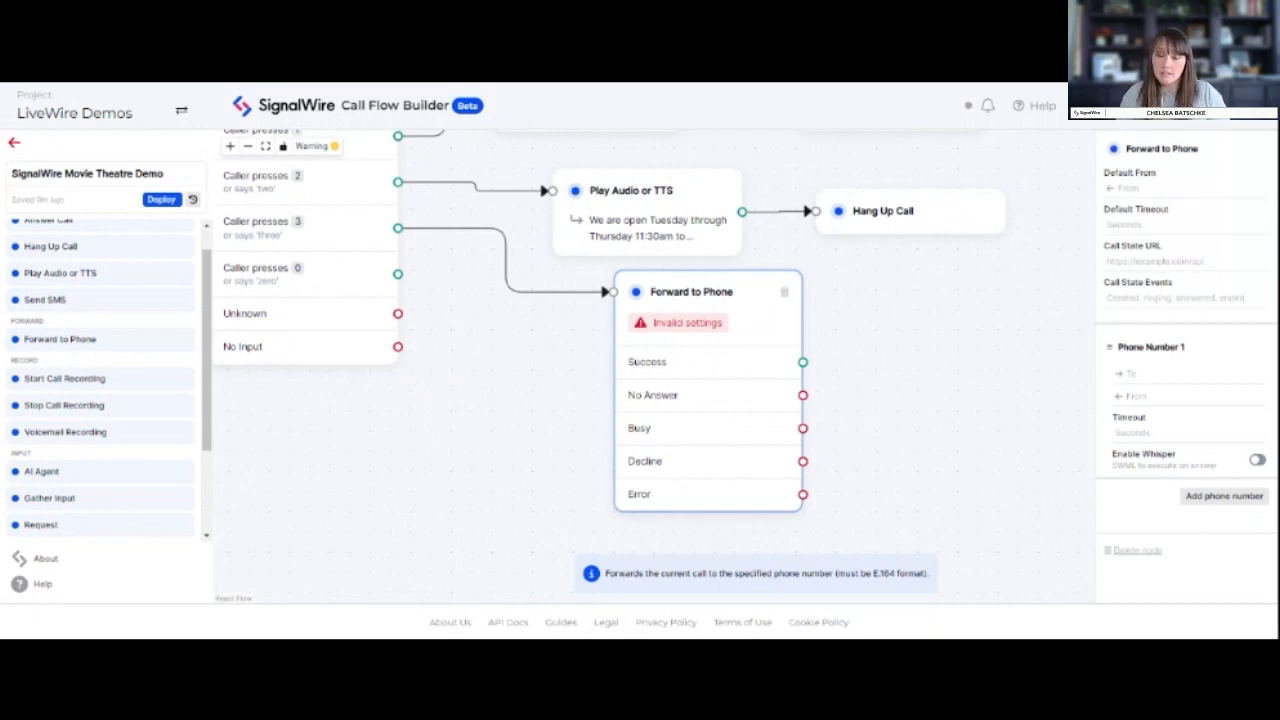
click(1184, 188)
text(%{call.from})
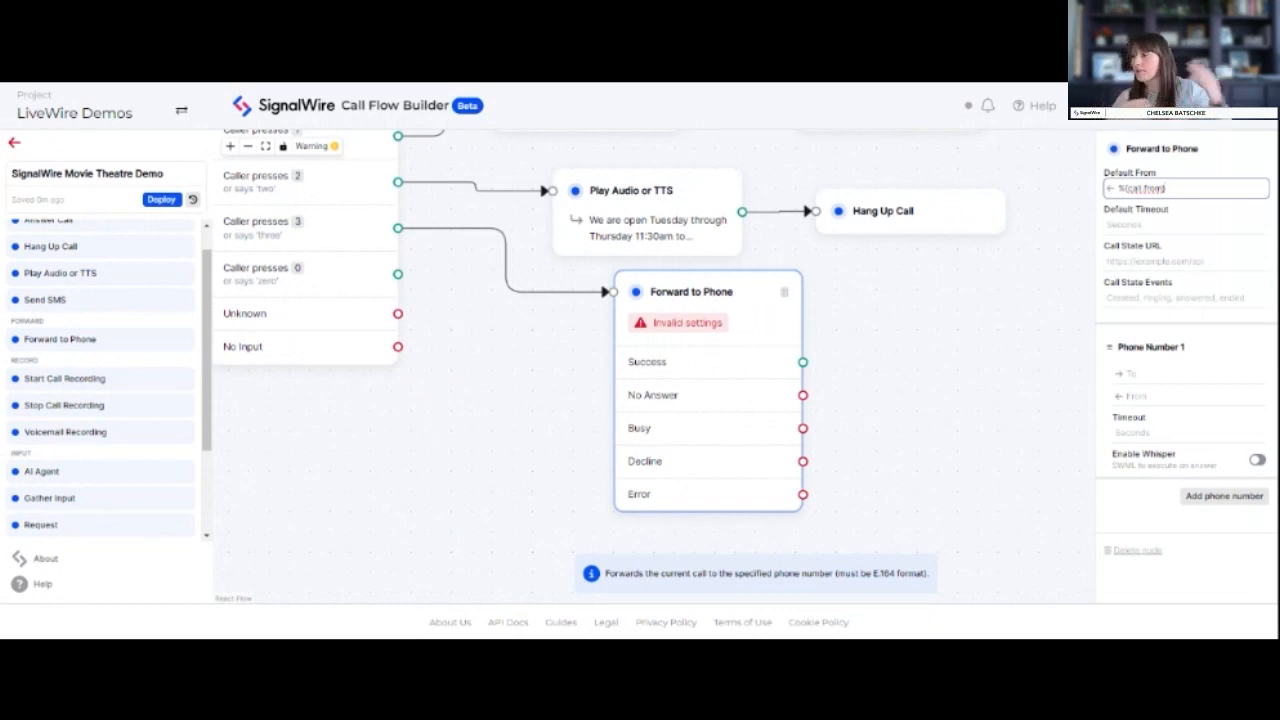
click(1160, 225)
text(15)
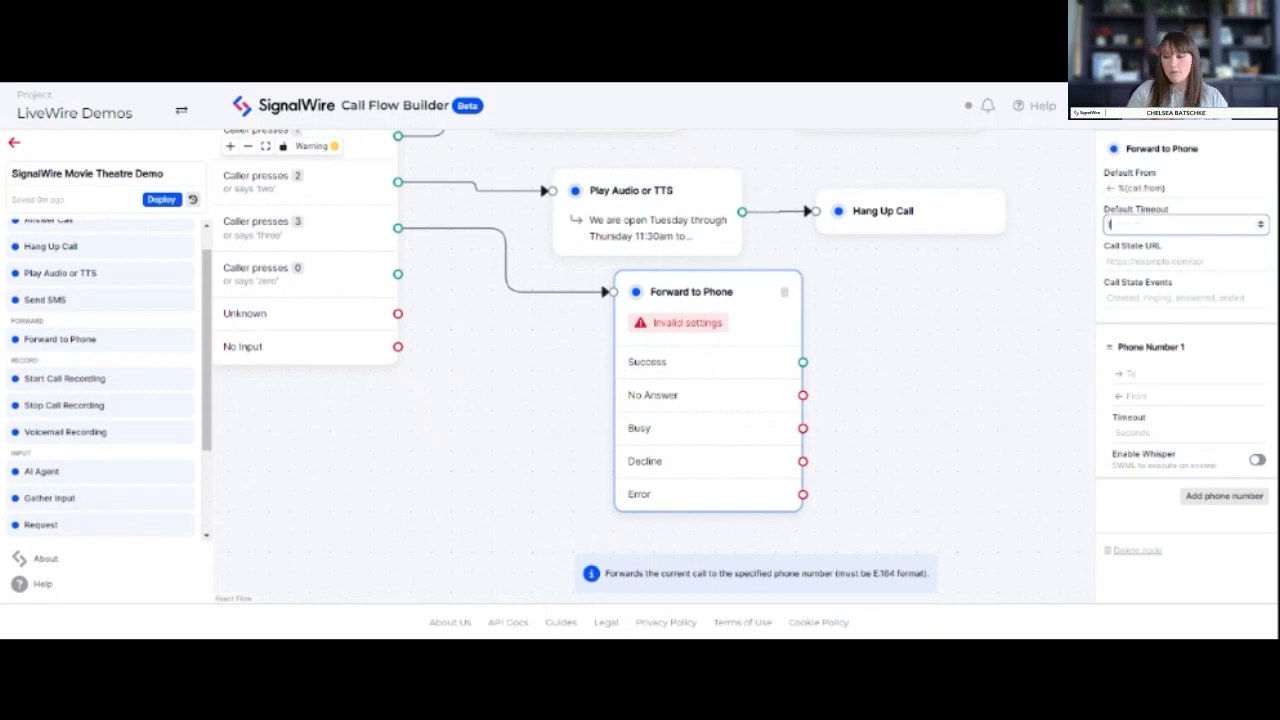
click(1236, 254)
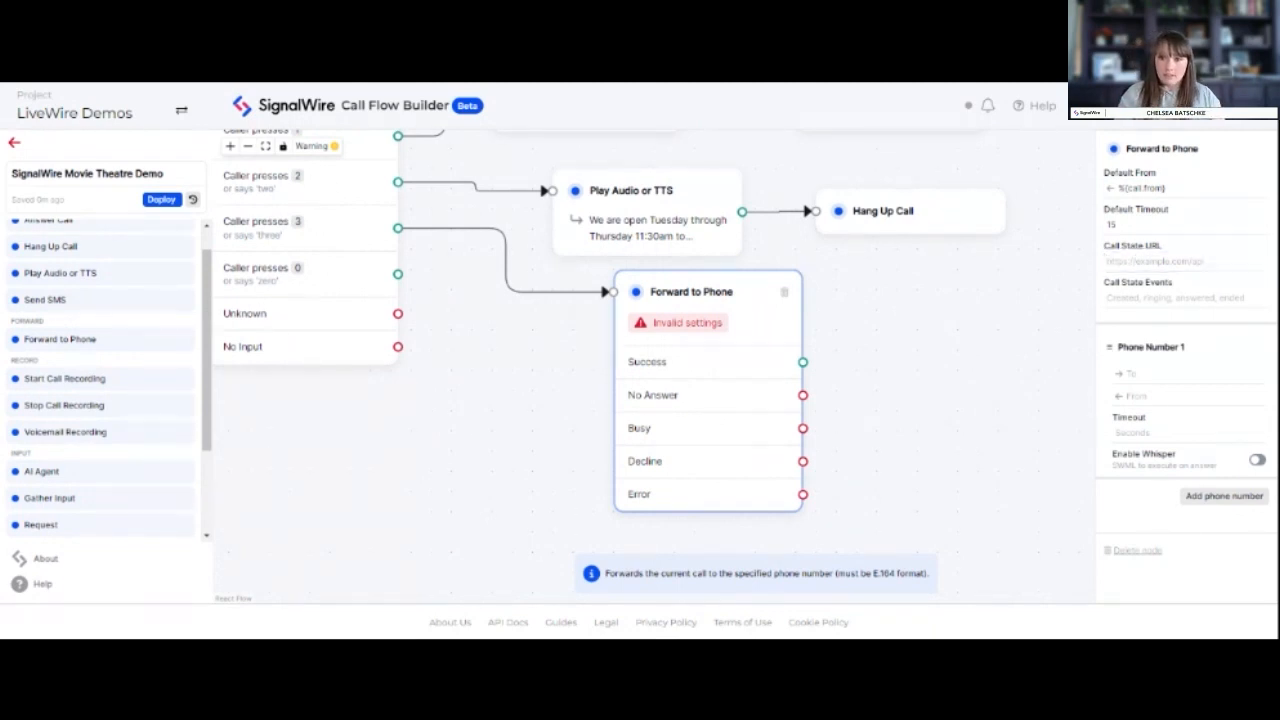
Step: Set the timeout of Phone Number 1 in the Forward to Phone node to 15 seconds
click(1128, 373)
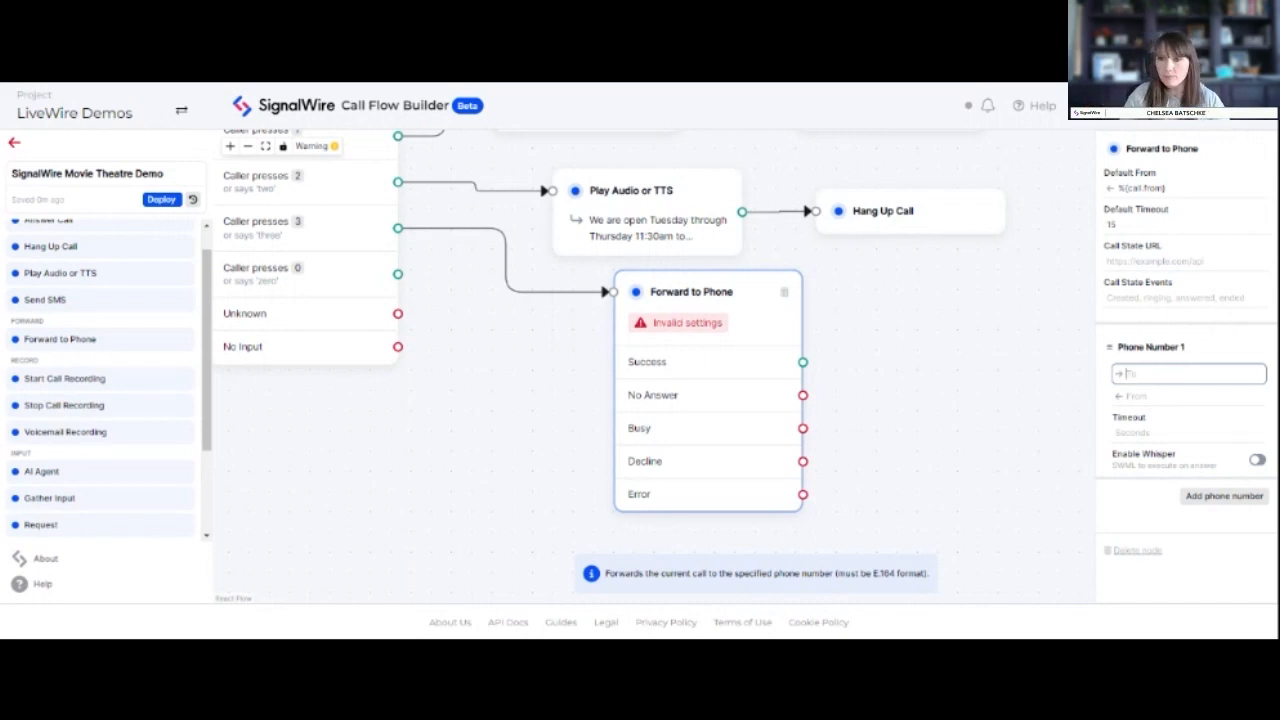
click(1210, 433)
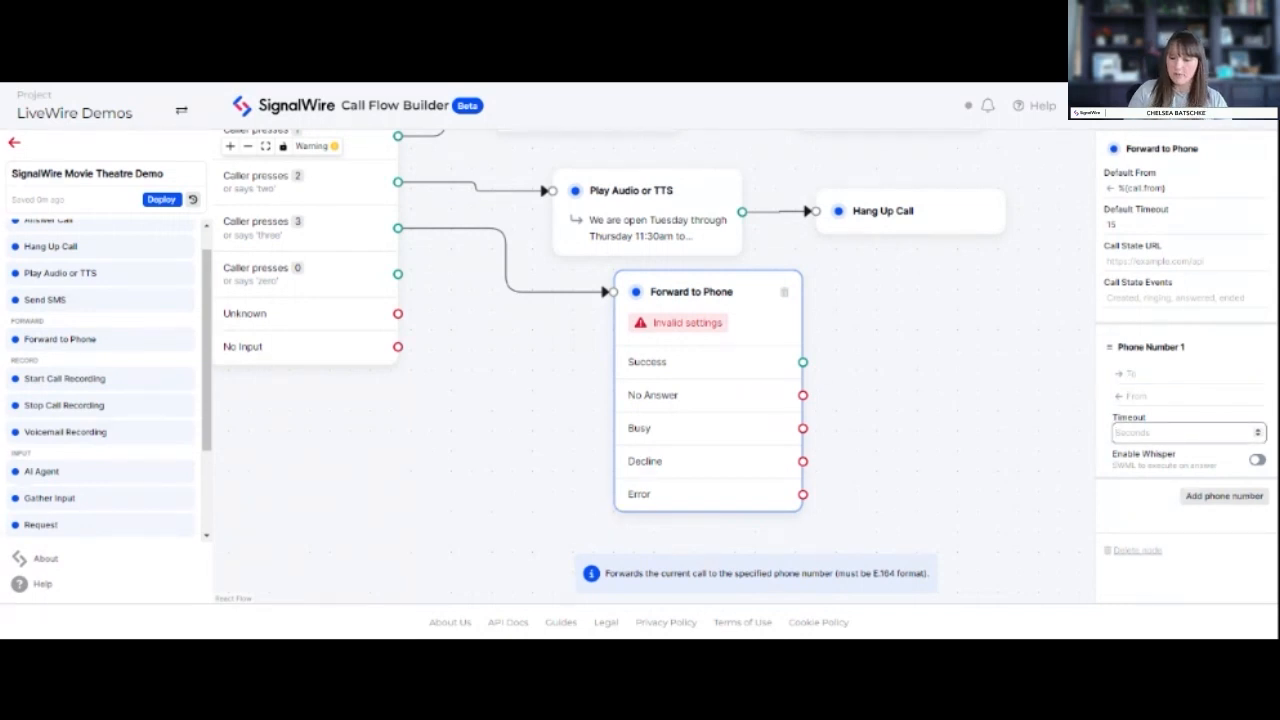
text(15)
Step: Add a Hang Up Call node beside the Forward to Phone node and connect the Success output to it
drag(886, 406, 843, 391)
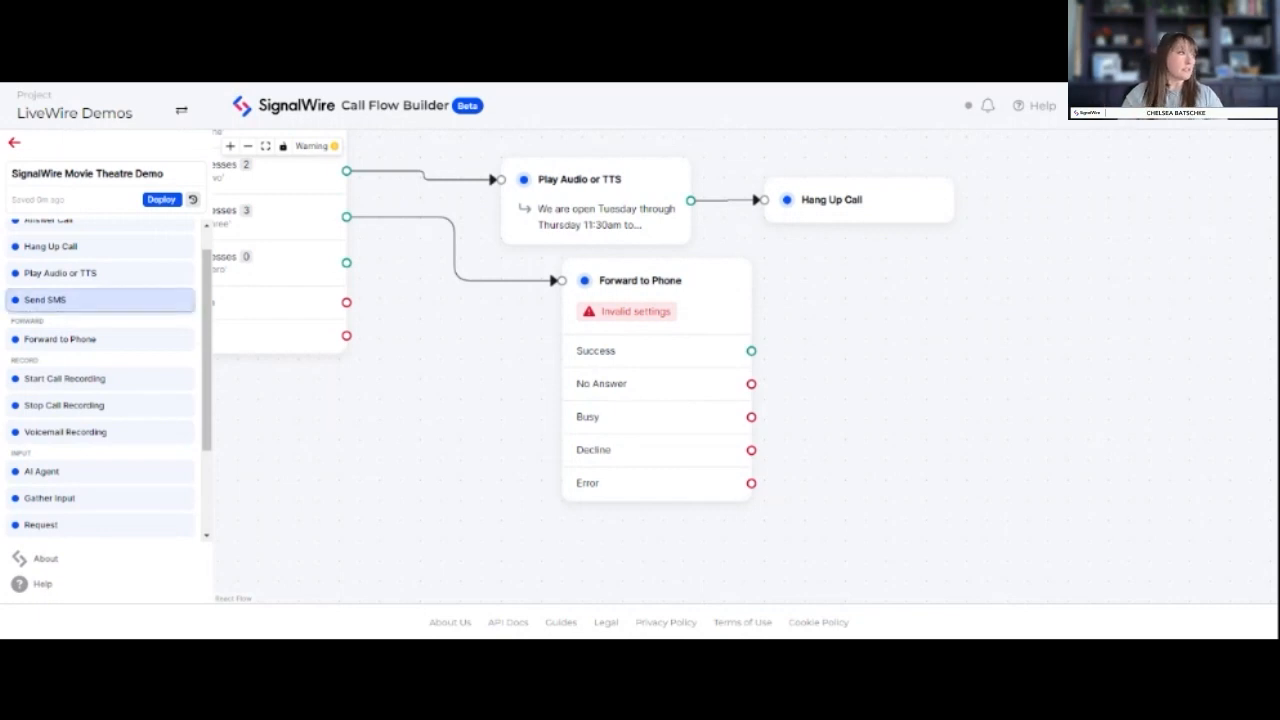
drag(60, 246, 935, 322)
drag(751, 350, 865, 322)
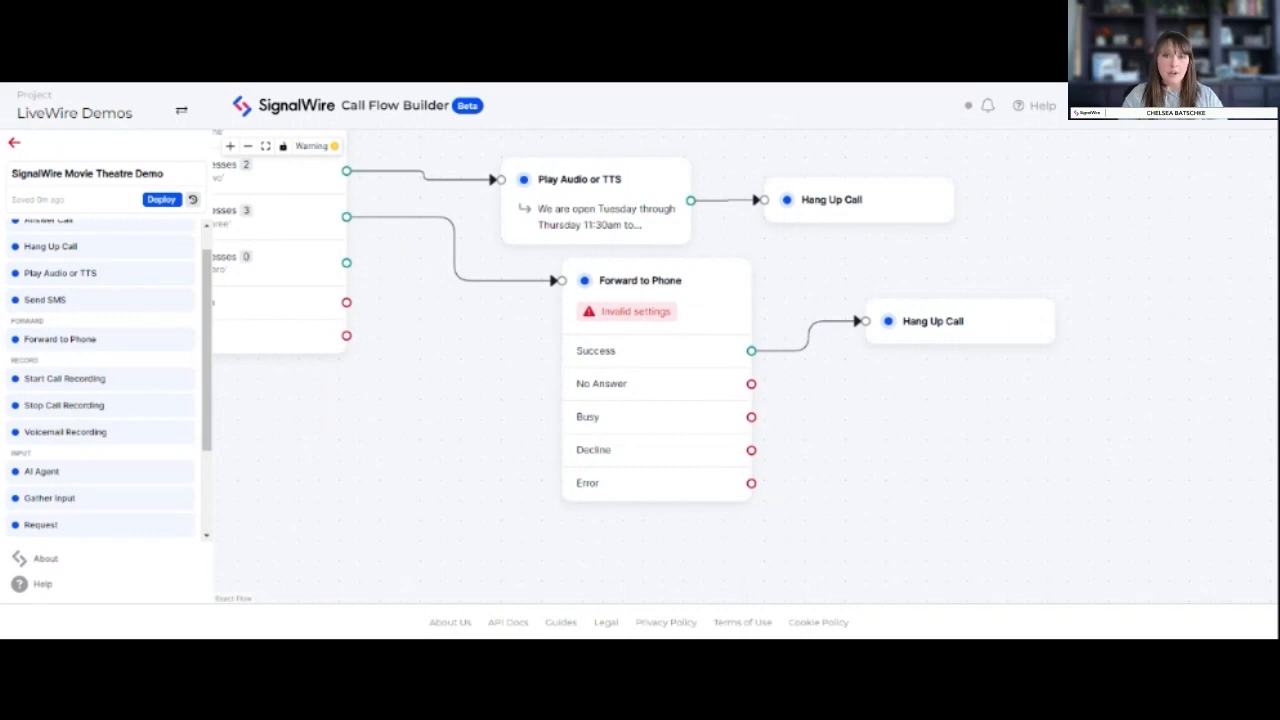
Step: Add a Play Audio or TTS node below the Forward to Phone branch's Hang Up Call node and set it to Text to Speech
drag(60, 273, 913, 410)
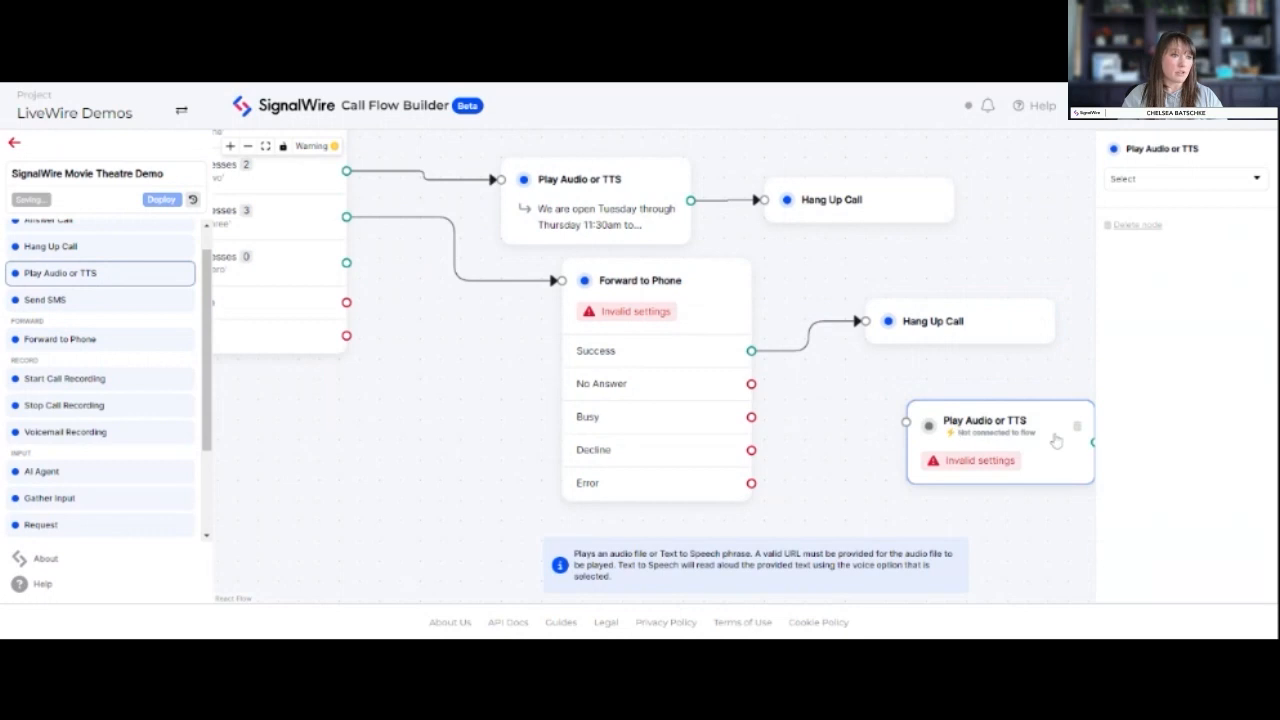
click(1185, 178)
click(1180, 213)
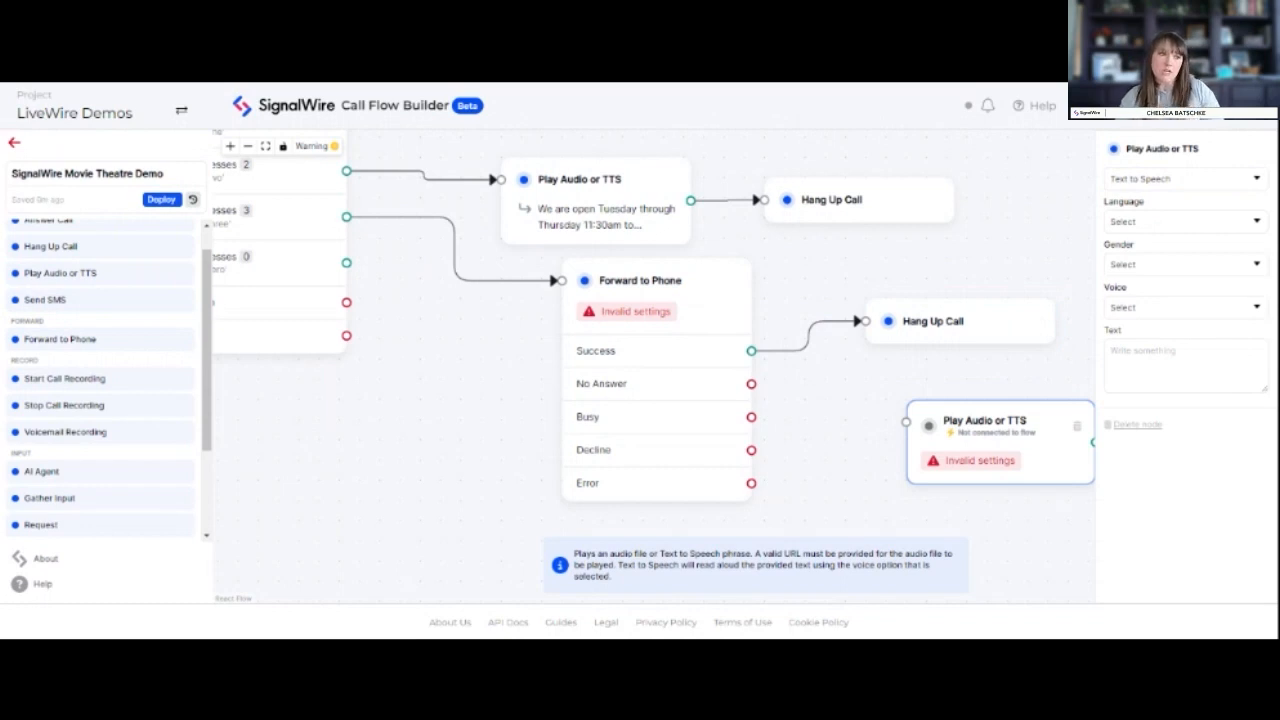
click(1150, 355)
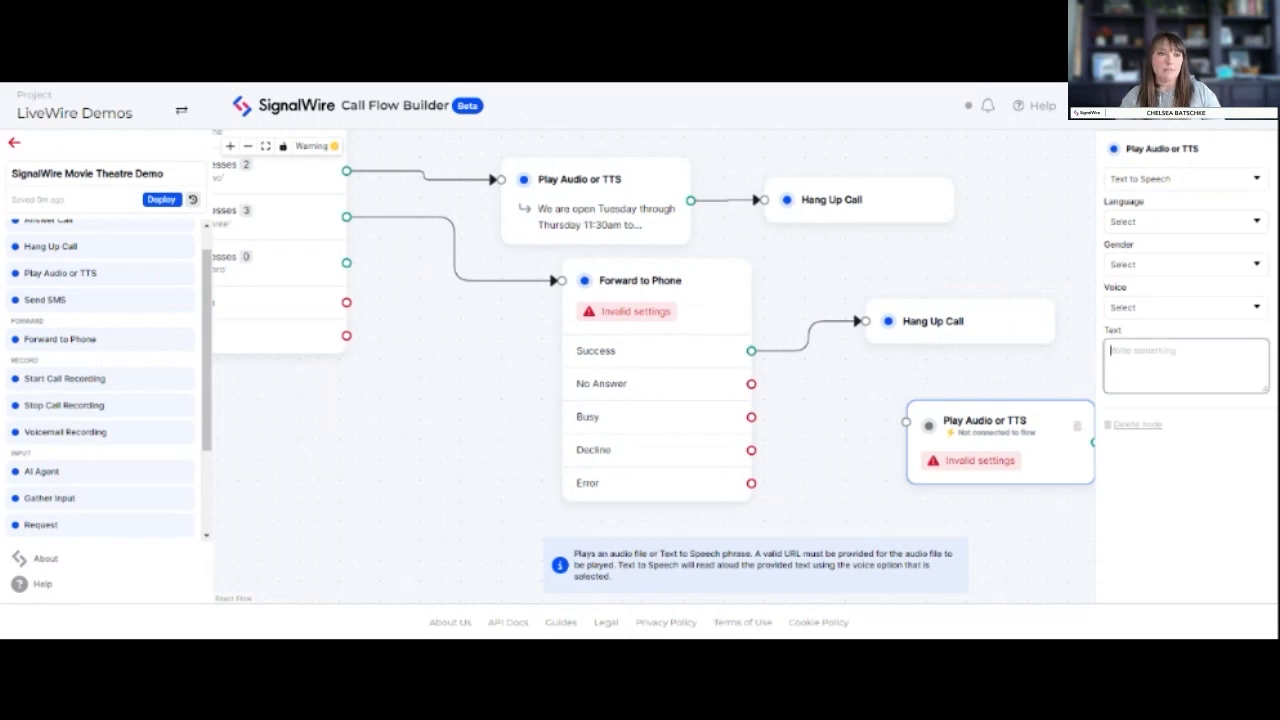
Step: Set the new Play Audio or TTS node's language to English (US), gender to Male and voice to Joey
click(1165, 222)
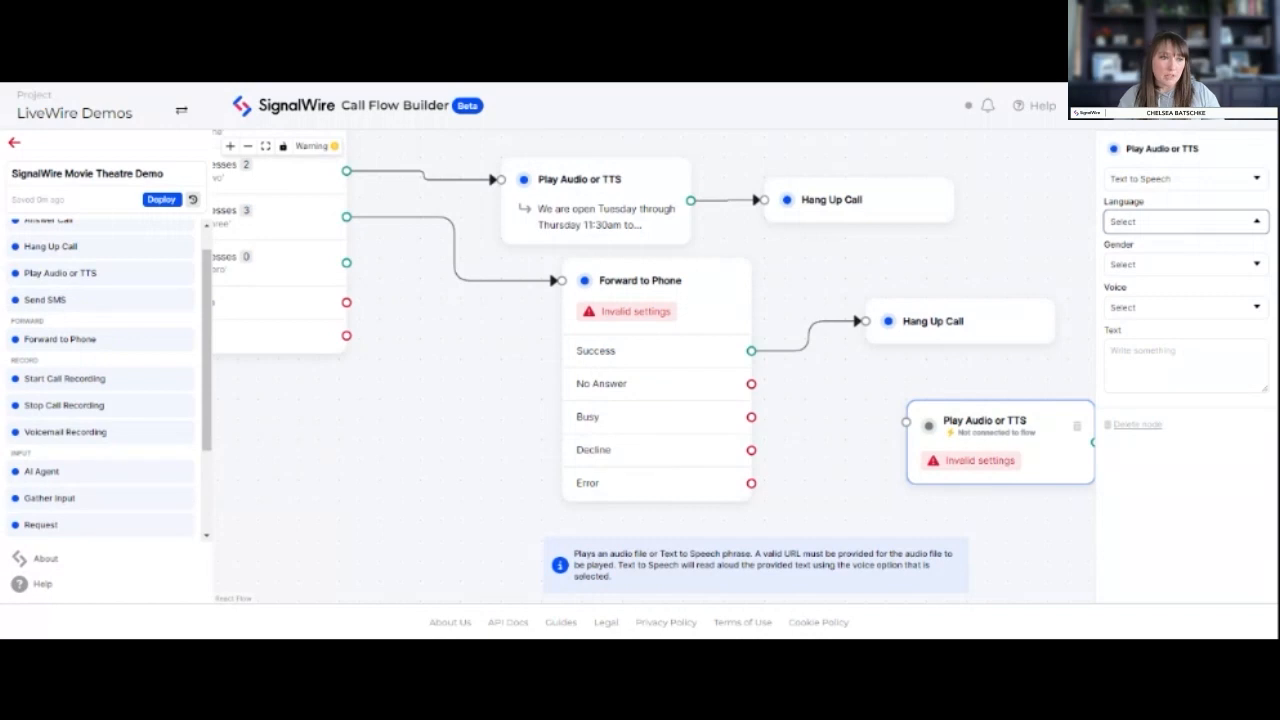
click(1174, 279)
click(1165, 266)
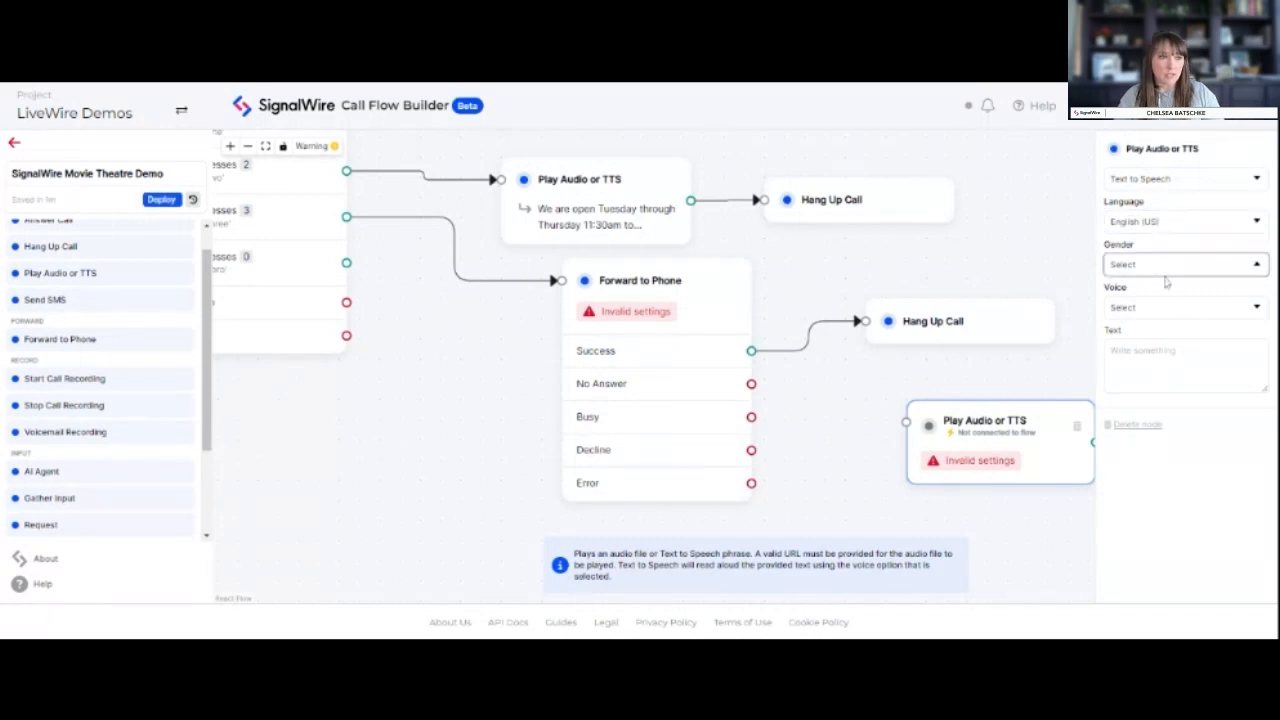
click(1165, 283)
click(1160, 318)
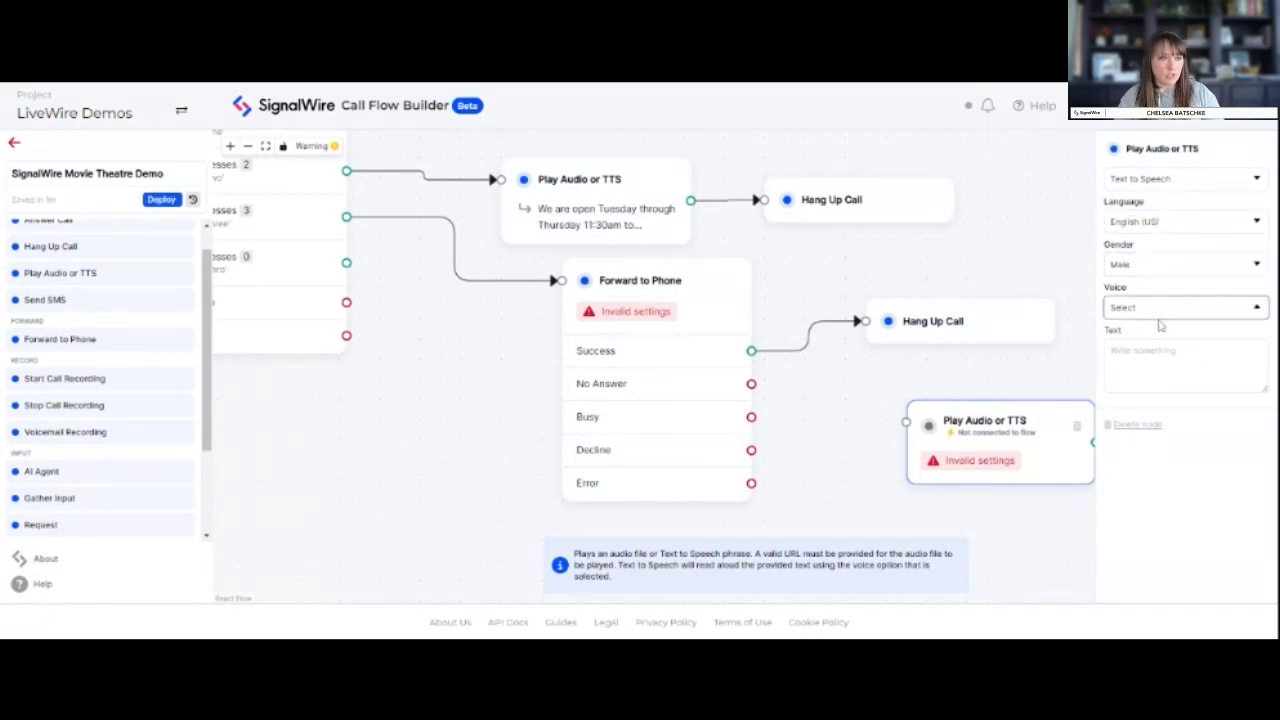
click(1160, 326)
Step: Enter text: "Thank you for calling the ticket desk, we are currently helping other customers, please leave us a message and we will give you a call back."
click(1157, 354)
text(Thank you for calling the ticket desk, we are currently helping other customers, please leave us a message and we will give you a call back.)
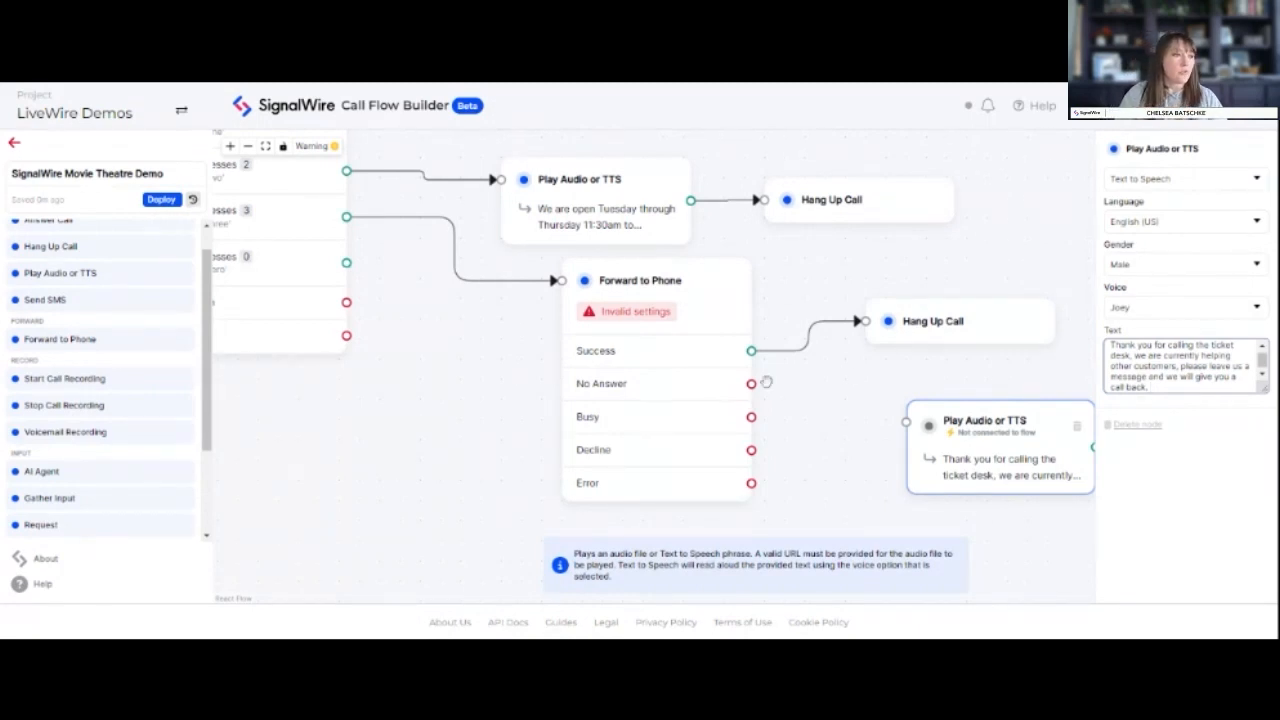
Step: Connect the Forward to Phone node's No Answer, Busy, Decline and Error outputs to the ticket desk Play Audio or TTS node
drag(751, 383, 892, 419)
drag(751, 416, 897, 420)
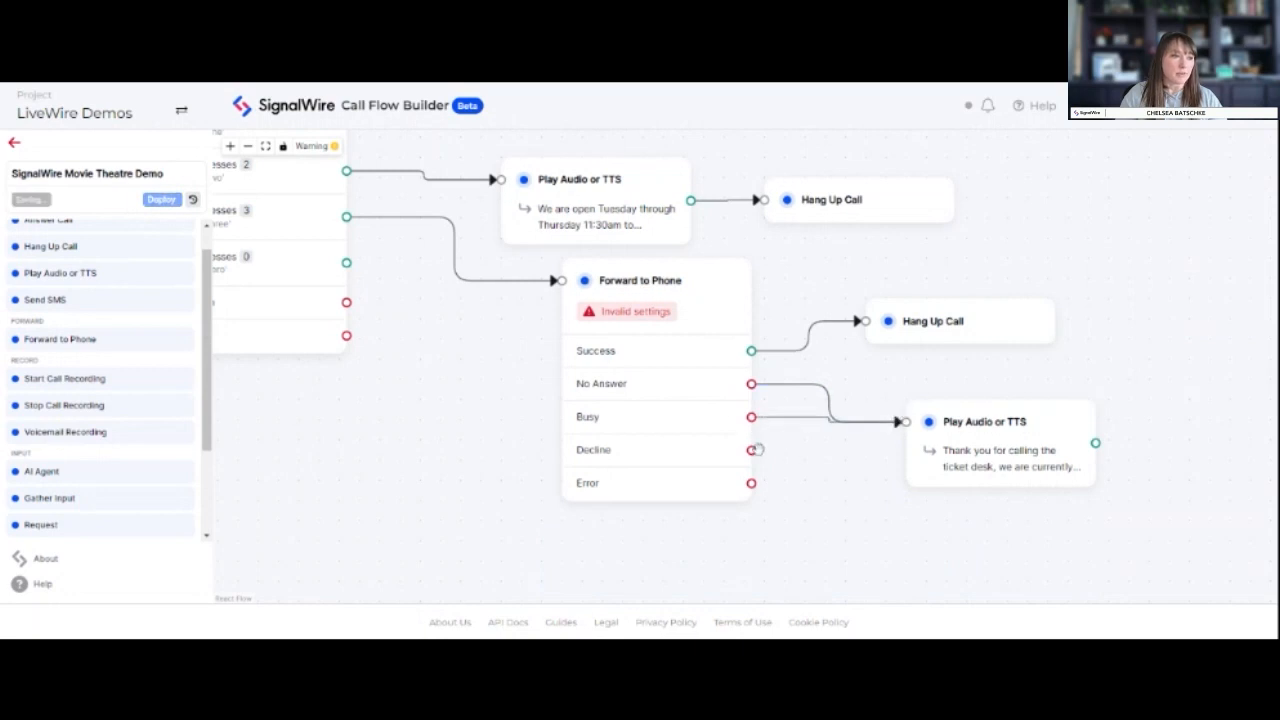
drag(751, 449, 897, 423)
drag(751, 483, 900, 422)
Step: Add a Voicemail Recording node beside the ticket desk Play Audio or TTS node and connect that node's output to it
drag(1158, 465, 883, 443)
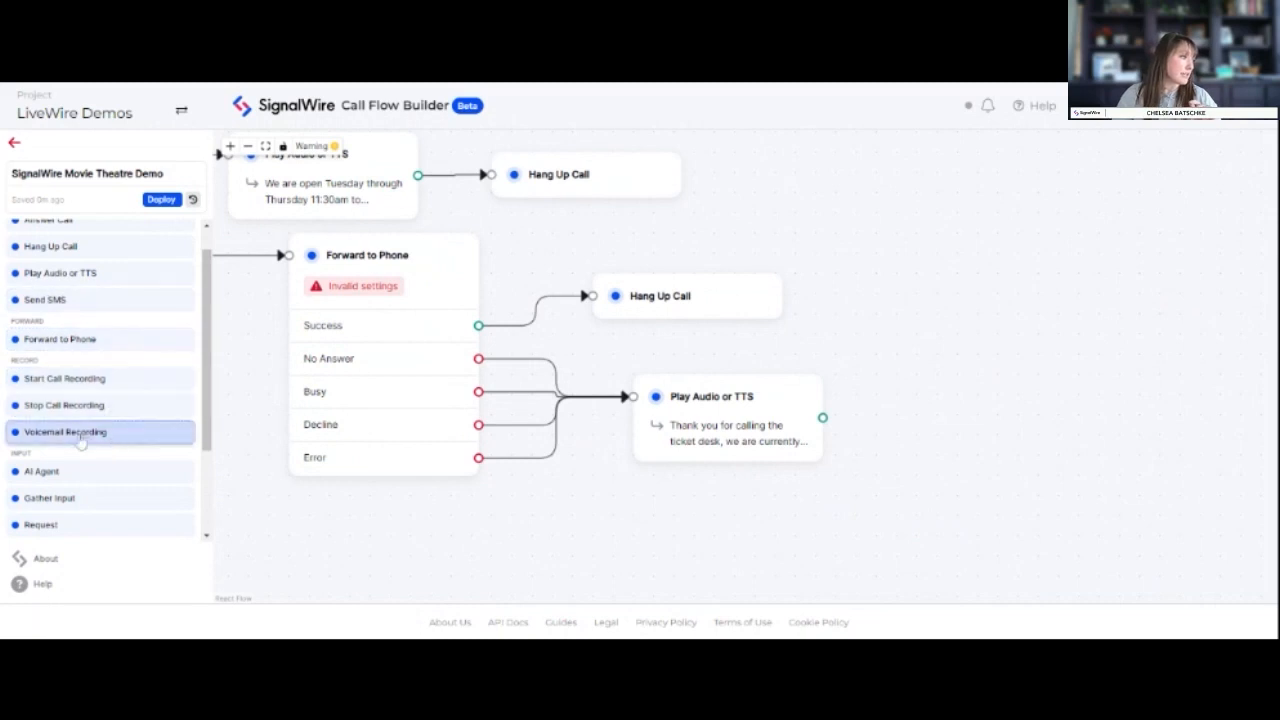
drag(70, 436, 925, 408)
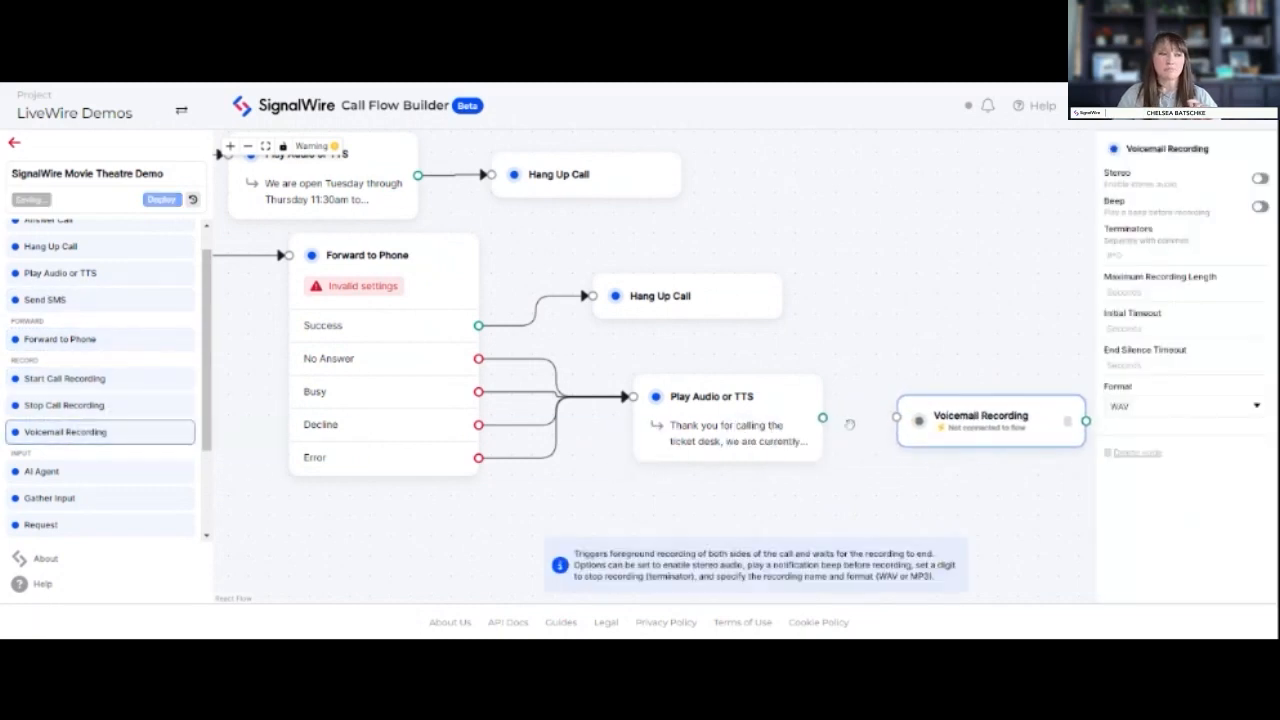
drag(822, 418, 896, 417)
Step: Enable the beep in the Voicemail Recording node and set its Maximum Recording Length to 180 seconds
click(1034, 426)
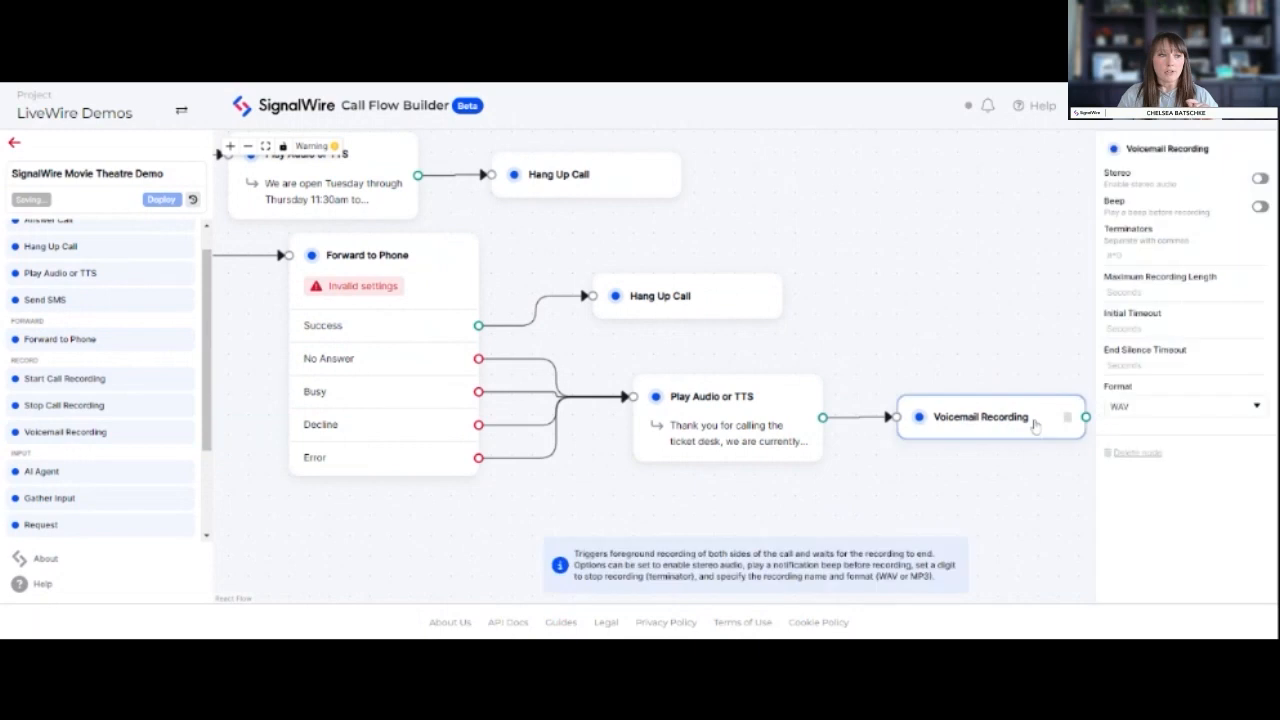
click(1260, 206)
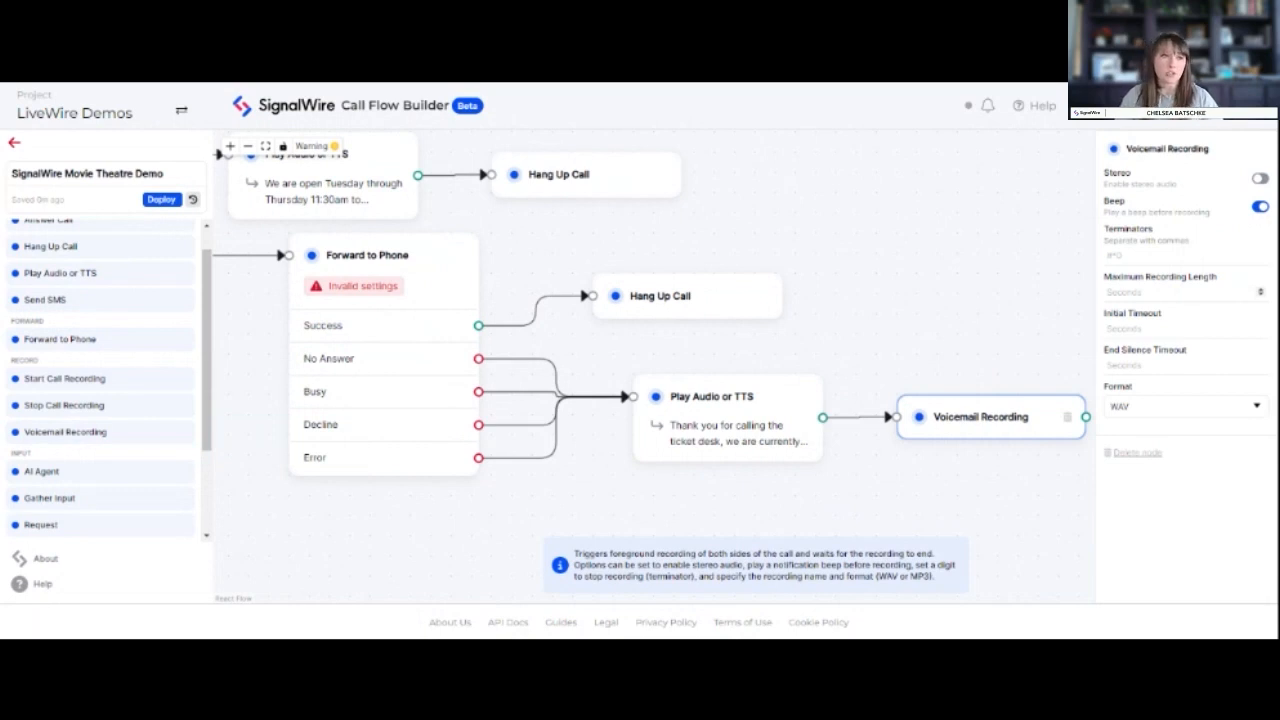
click(1165, 292)
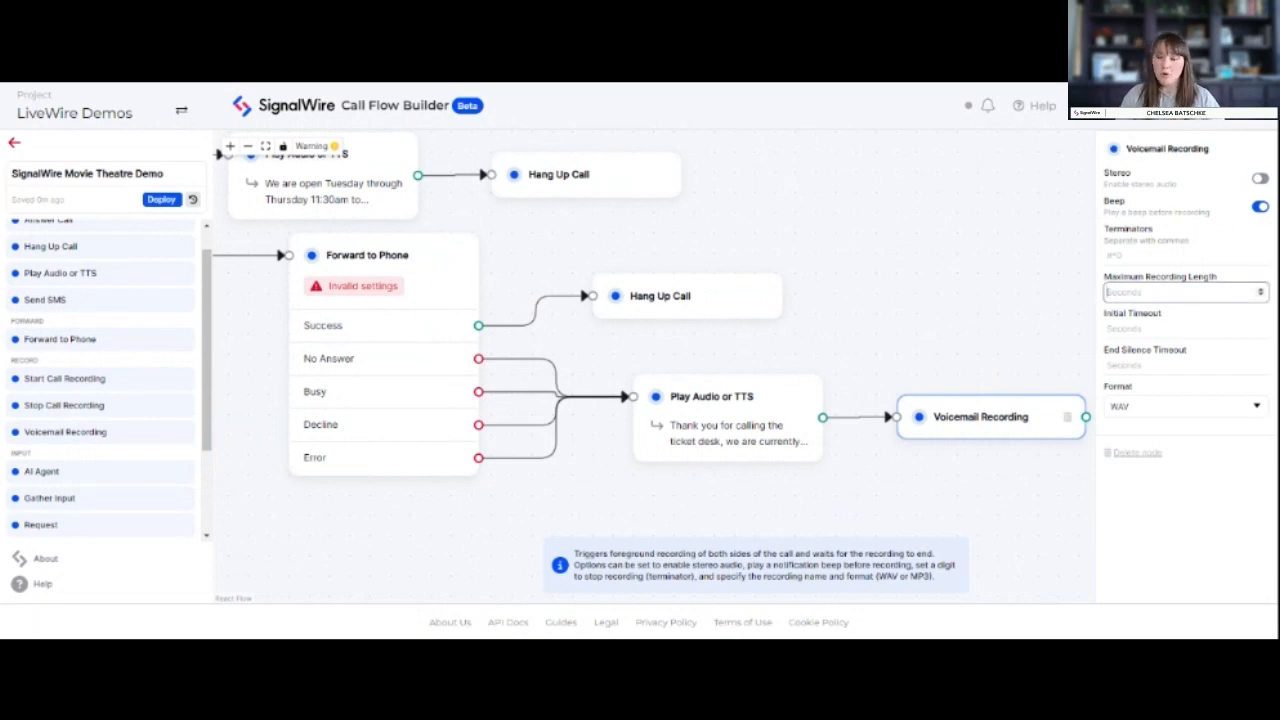
text(180)
Step: Set the Voicemail Recording node's Initial Timeout to 15 seconds, End Silence Timeout to 30 seconds and format to MP3
click(1160, 329)
text(15)
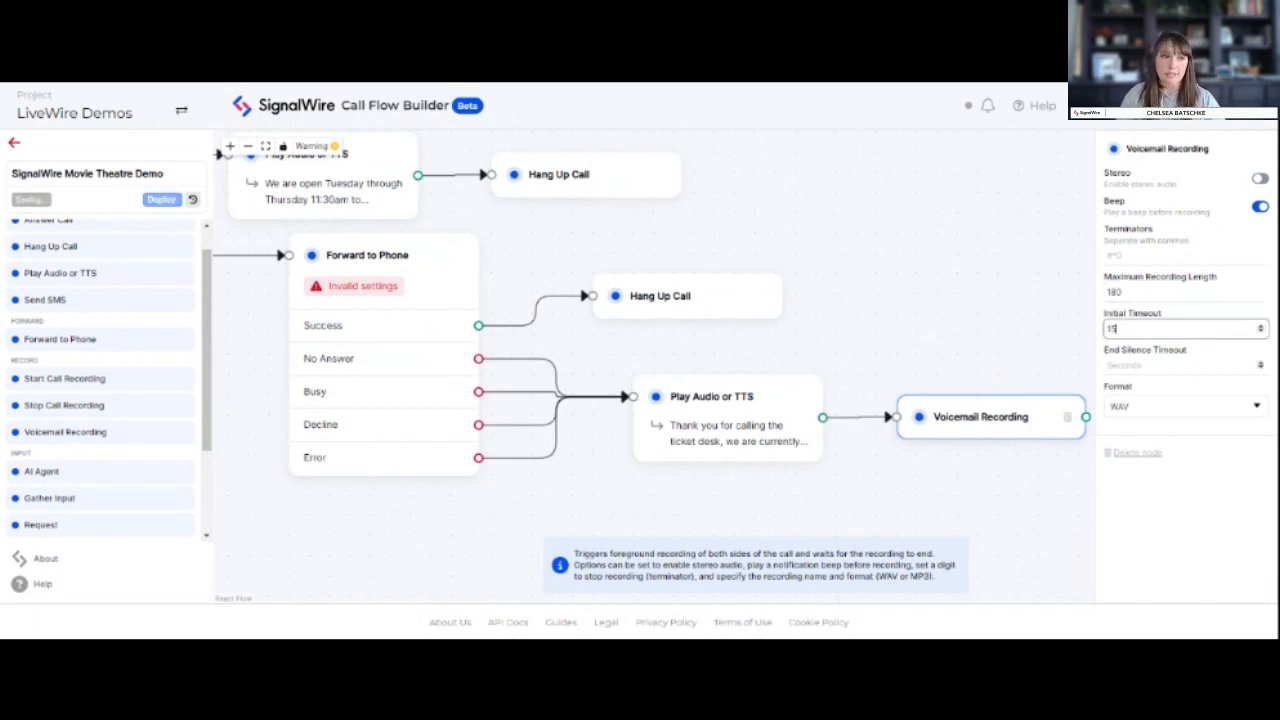
click(1160, 365)
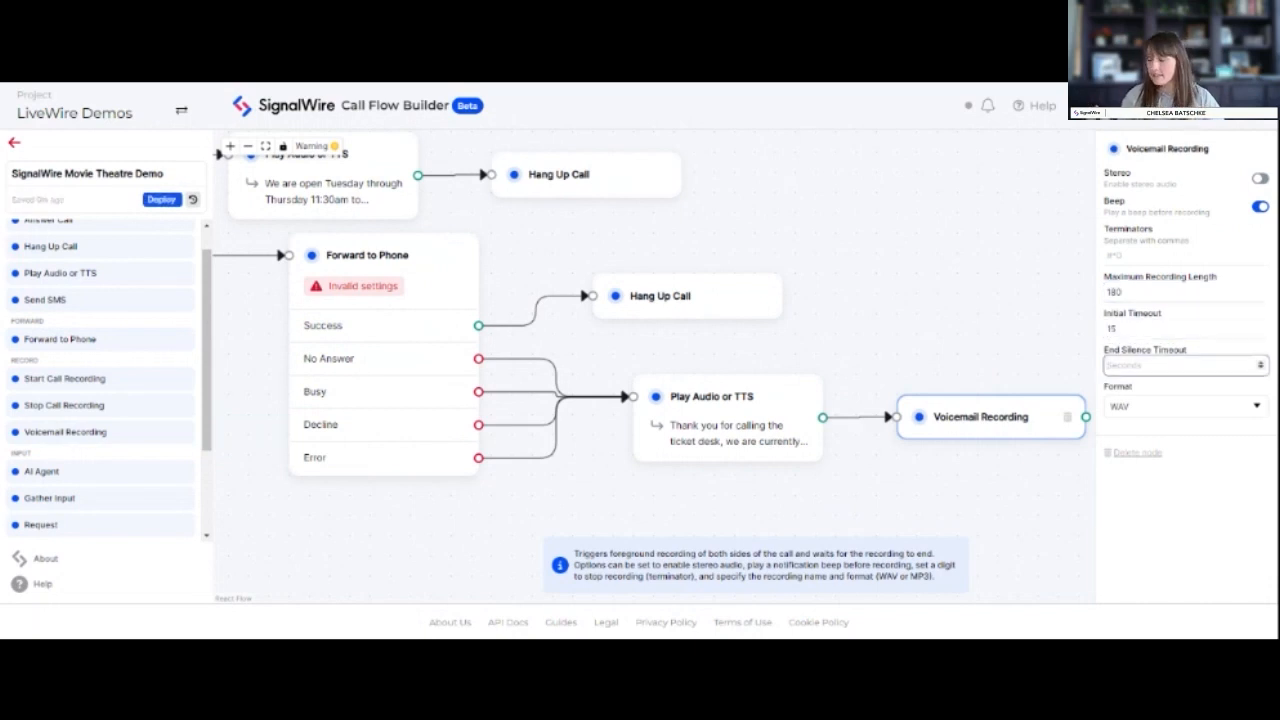
text(30)
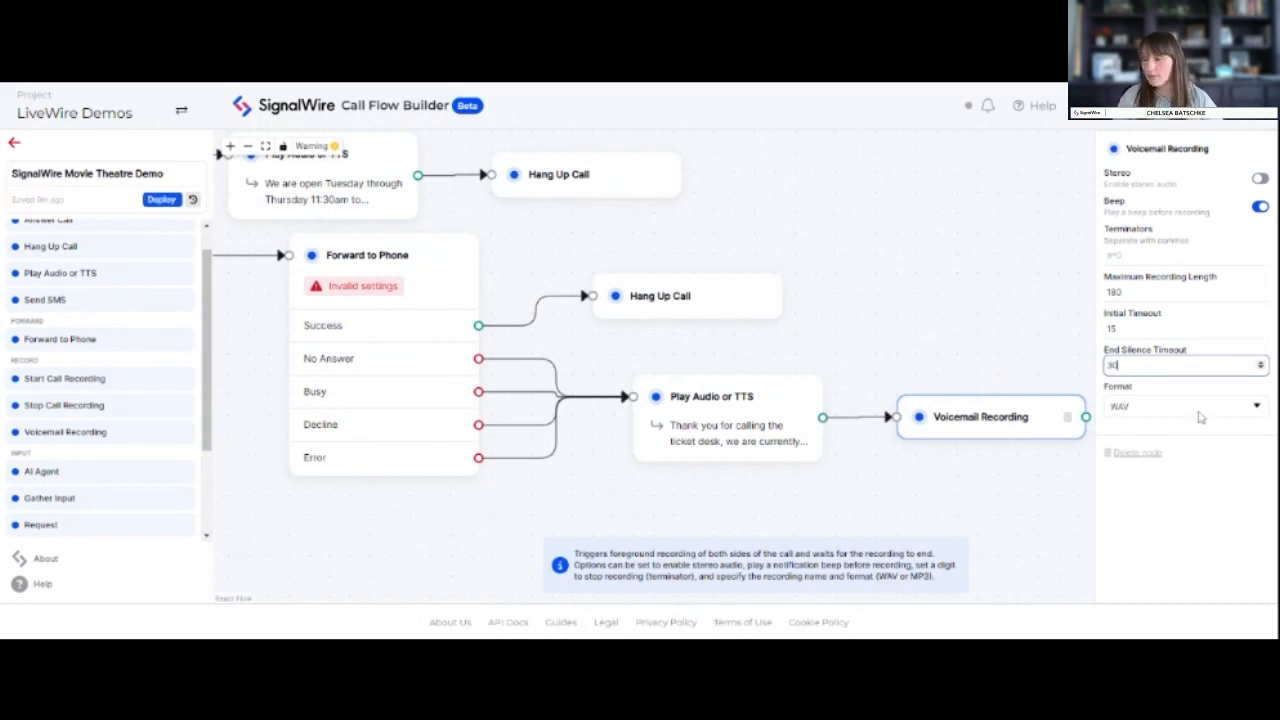
click(1194, 408)
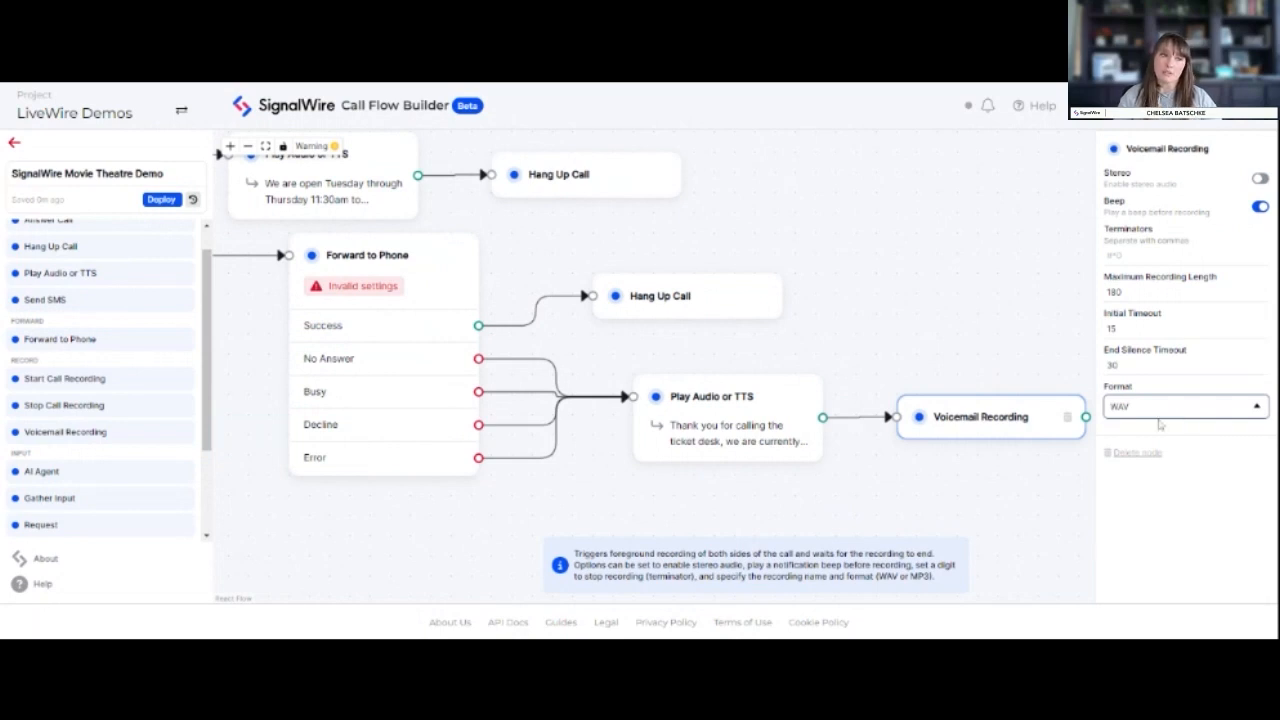
click(1151, 430)
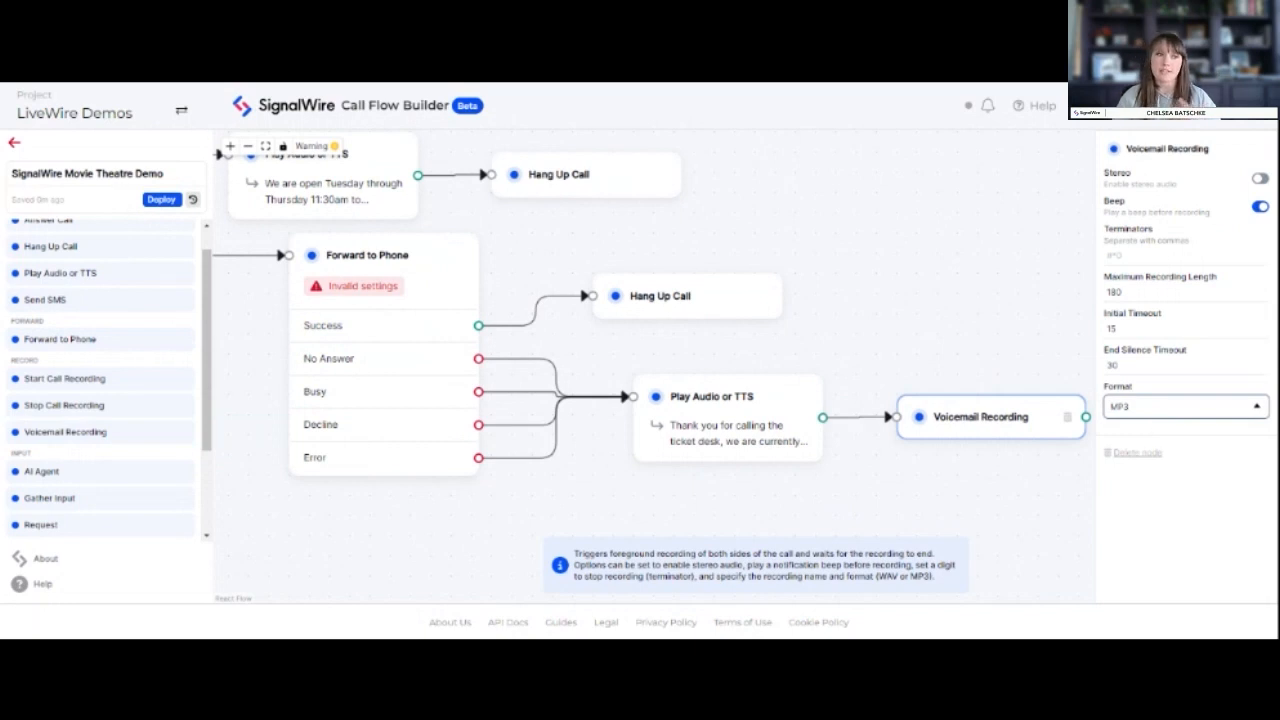
Step: Add a Hang Up Call node after the Voicemail Recording node and connect the recording's output to it
drag(1027, 476, 938, 463)
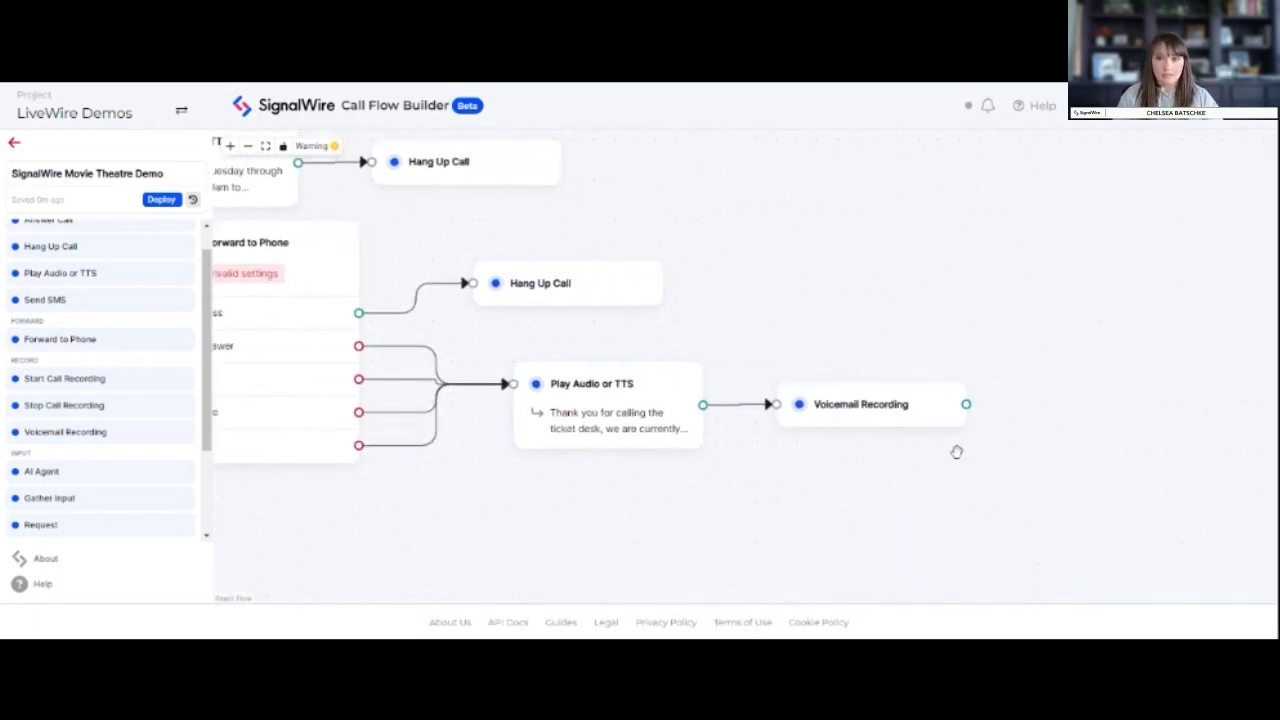
drag(50, 246, 1090, 424)
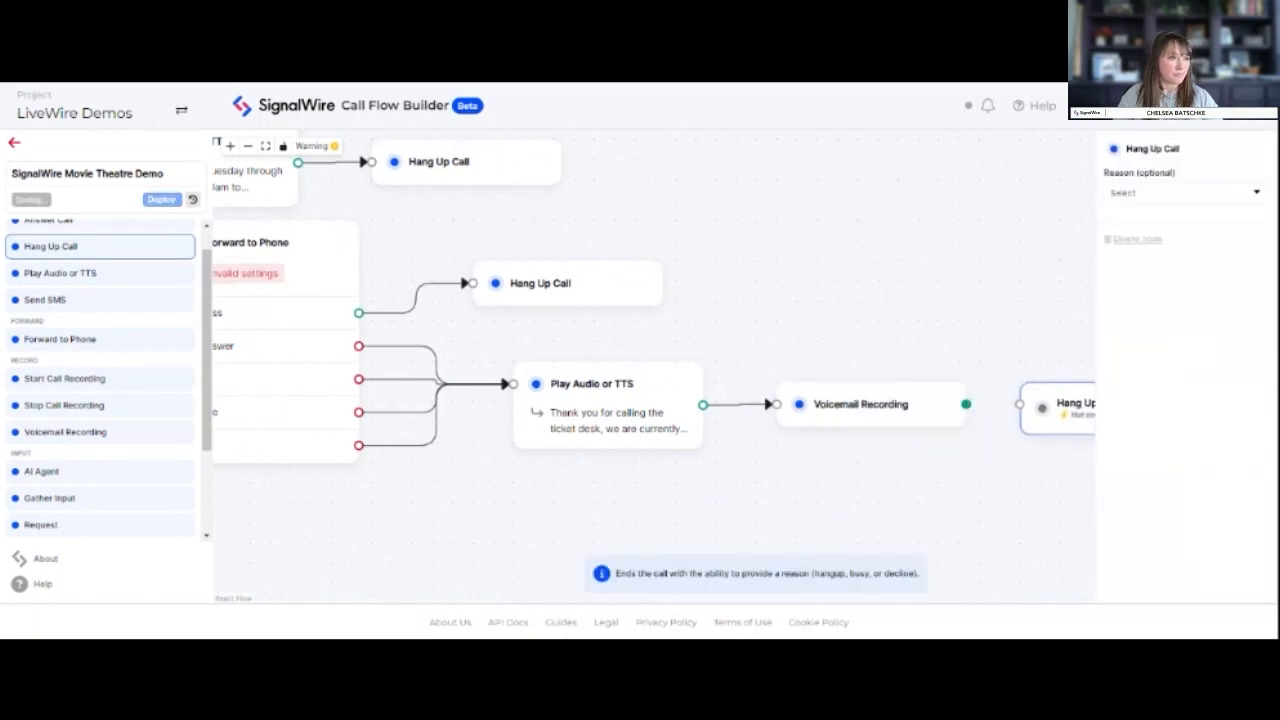
drag(968, 405, 1016, 405)
Step: Connect the first Gather Input's option 0 to the Forward to Phone node
drag(570, 508, 789, 486)
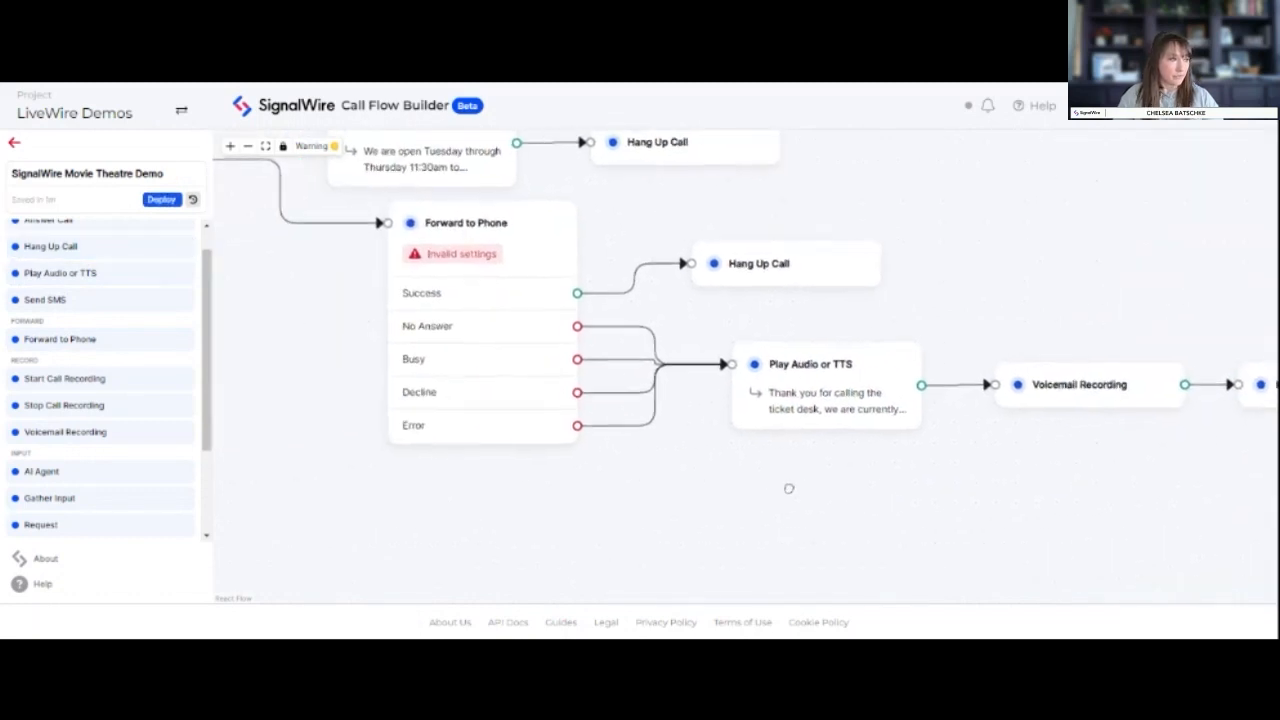
drag(697, 489, 889, 533)
drag(500, 356, 553, 407)
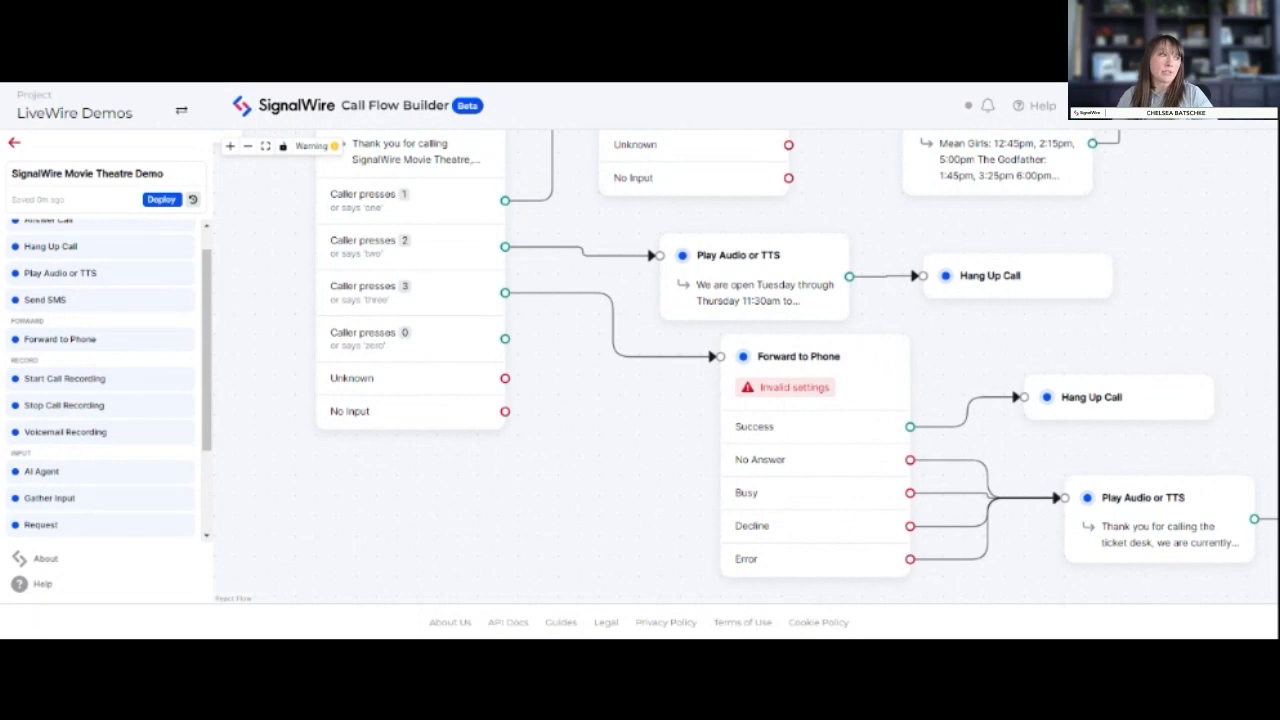
drag(662, 373, 718, 357)
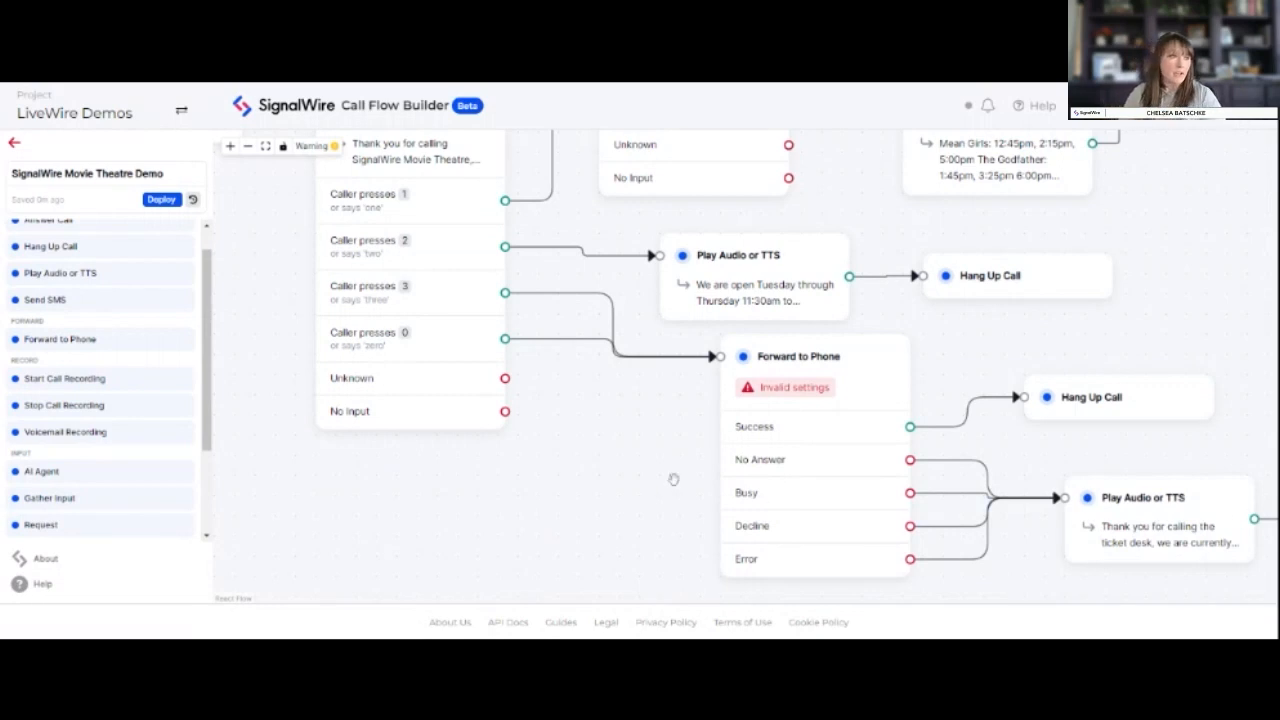
Step: Deploy the SignalWire Movie Theatre Demo call flow despite the Forward to Phone validation warning
scroll(674, 479, down, 5)
drag(651, 466, 651, 526)
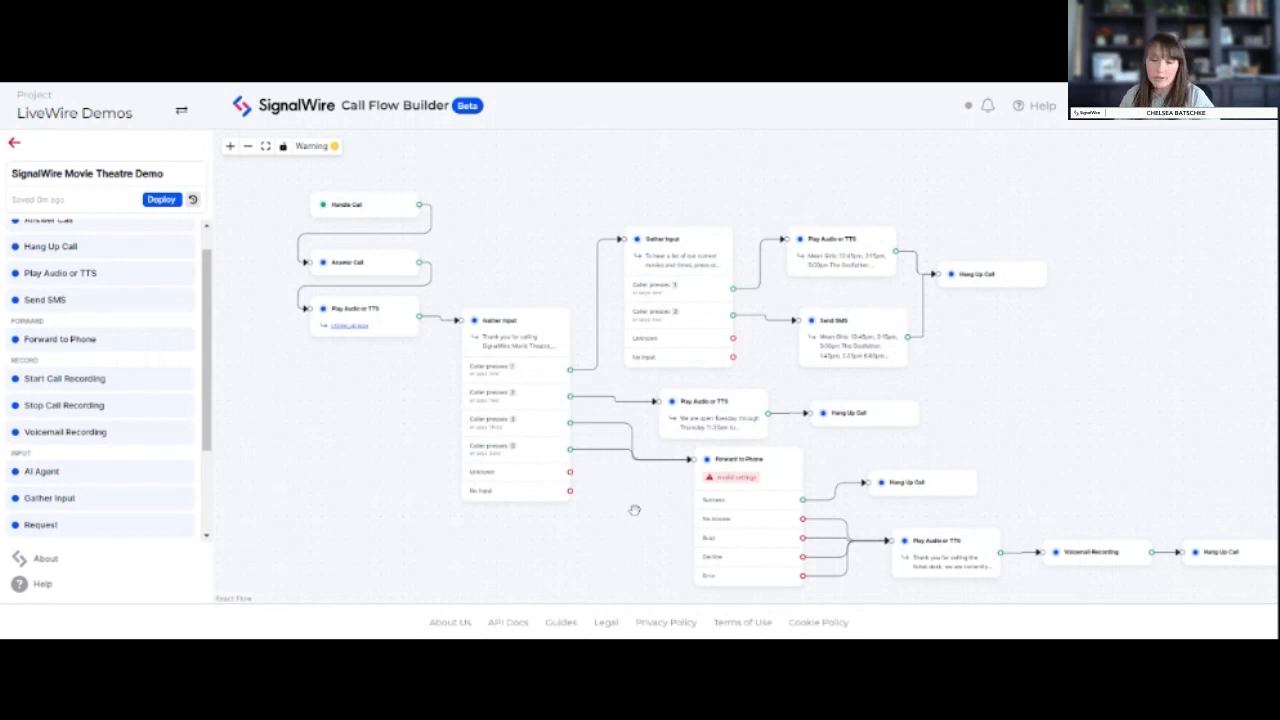
drag(1119, 442, 1097, 426)
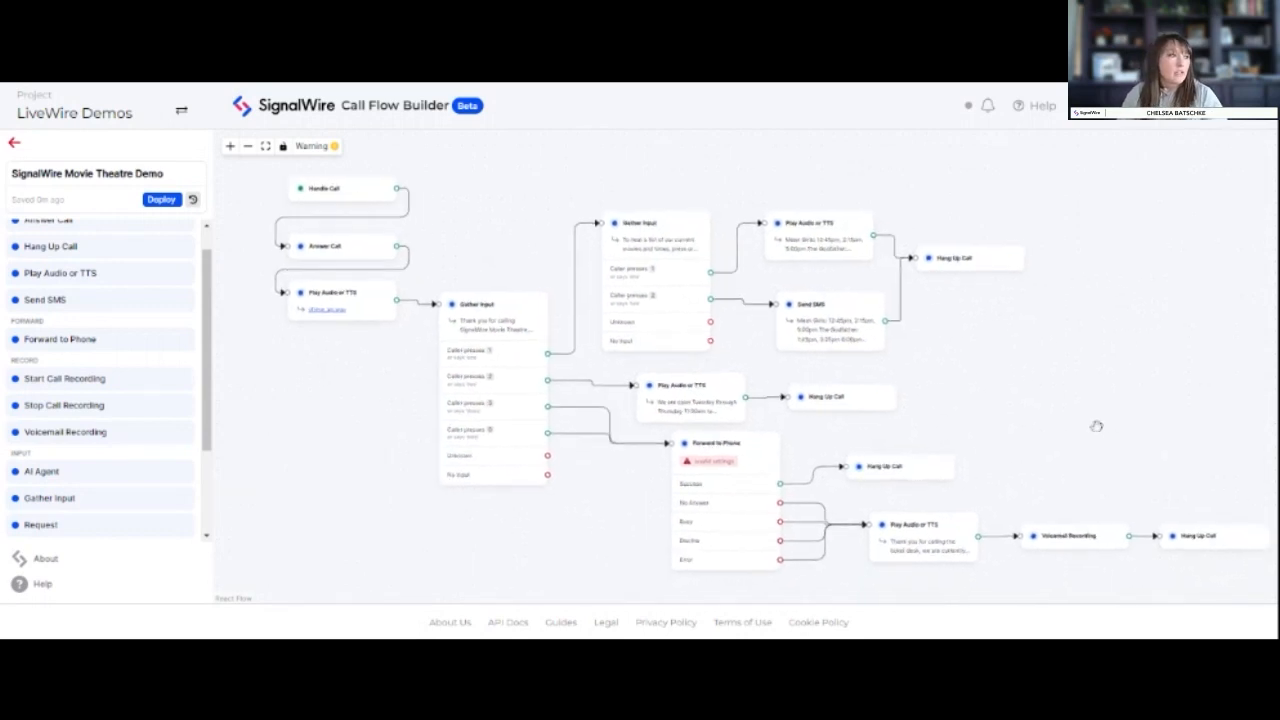
click(162, 201)
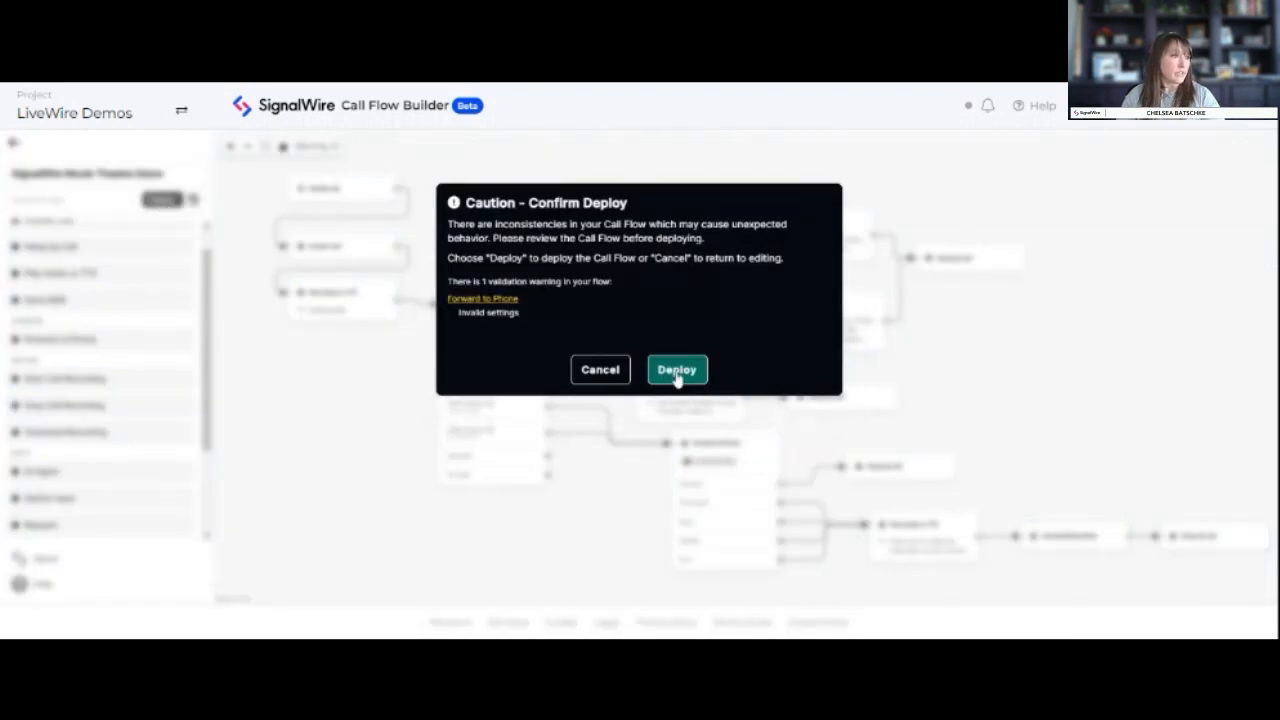
click(676, 372)
Step: Review the deployed call flow from Handle Call through the Gather Input menus to the call forwarding branch
drag(983, 363, 1040, 355)
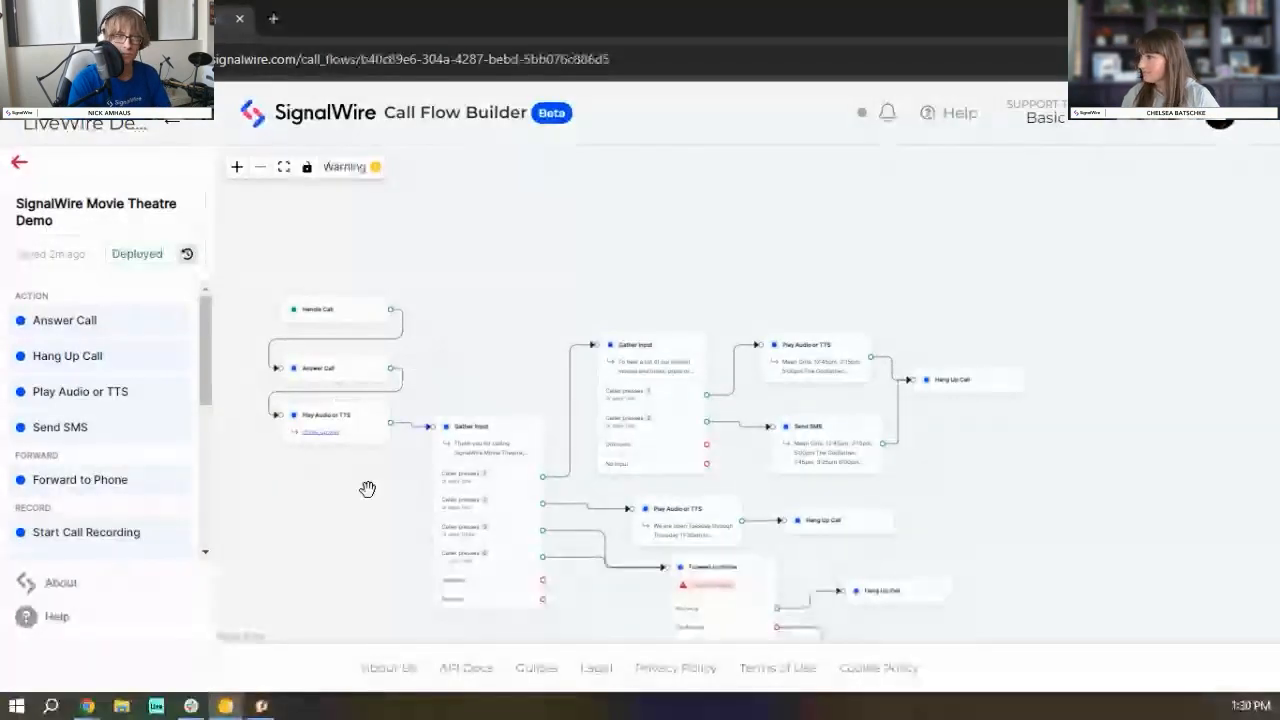
scroll(310, 540, up, 1)
scroll(390, 470, up, 2)
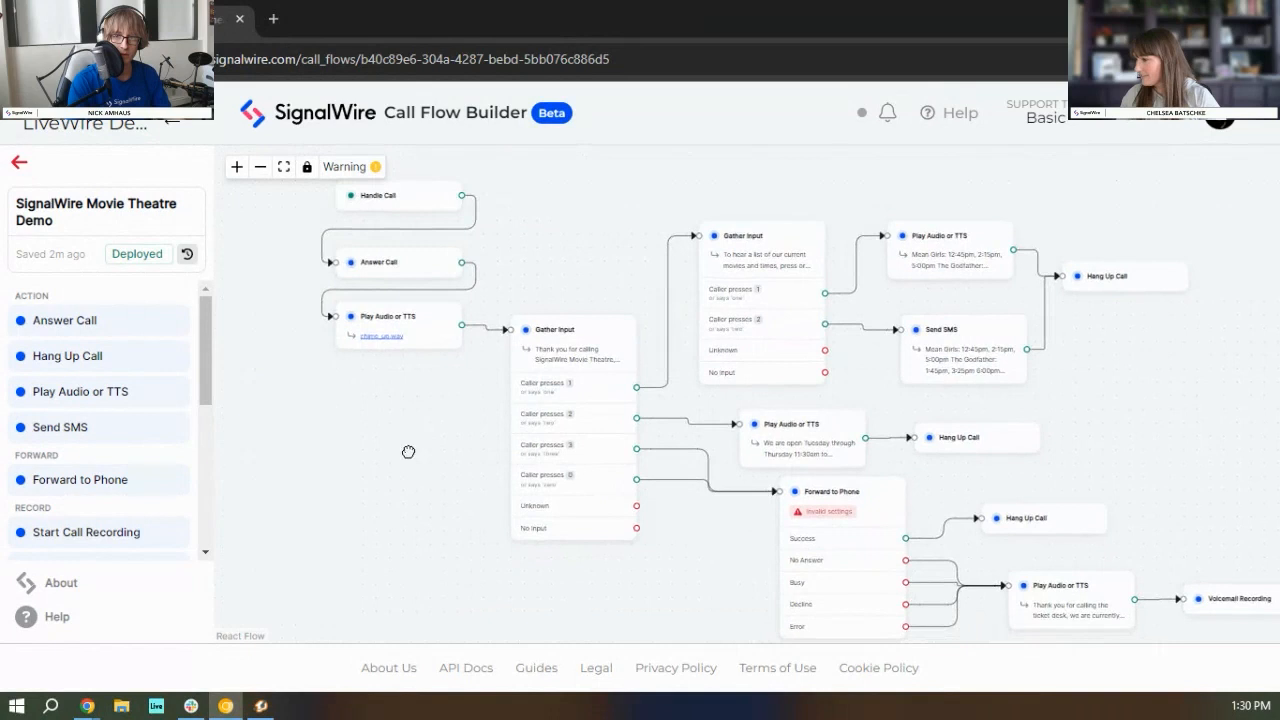
scroll(428, 459, up, 3)
drag(460, 436, 403, 525)
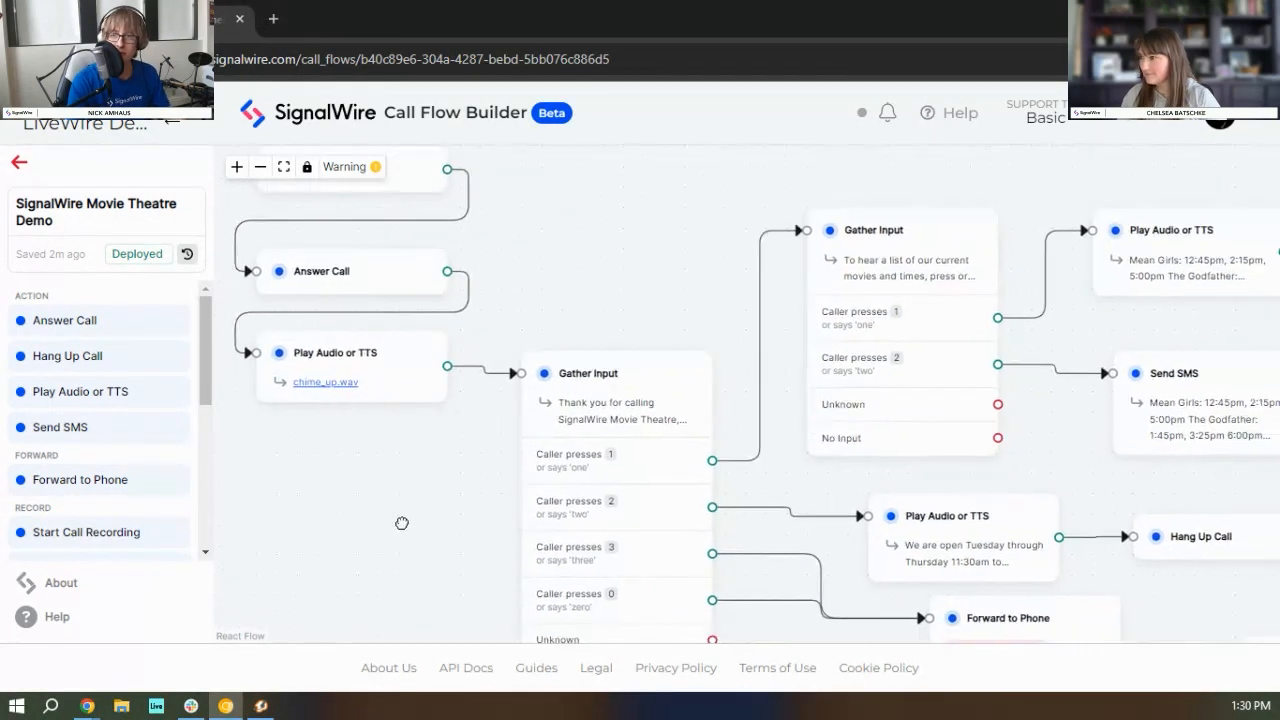
drag(648, 273, 512, 127)
drag(732, 570, 823, 529)
mouse_move(343, 363)
mouse_down()
mouse_move(429, 566)
mouse_move(422, 583)
mouse_move(366, 368)
mouse_up()
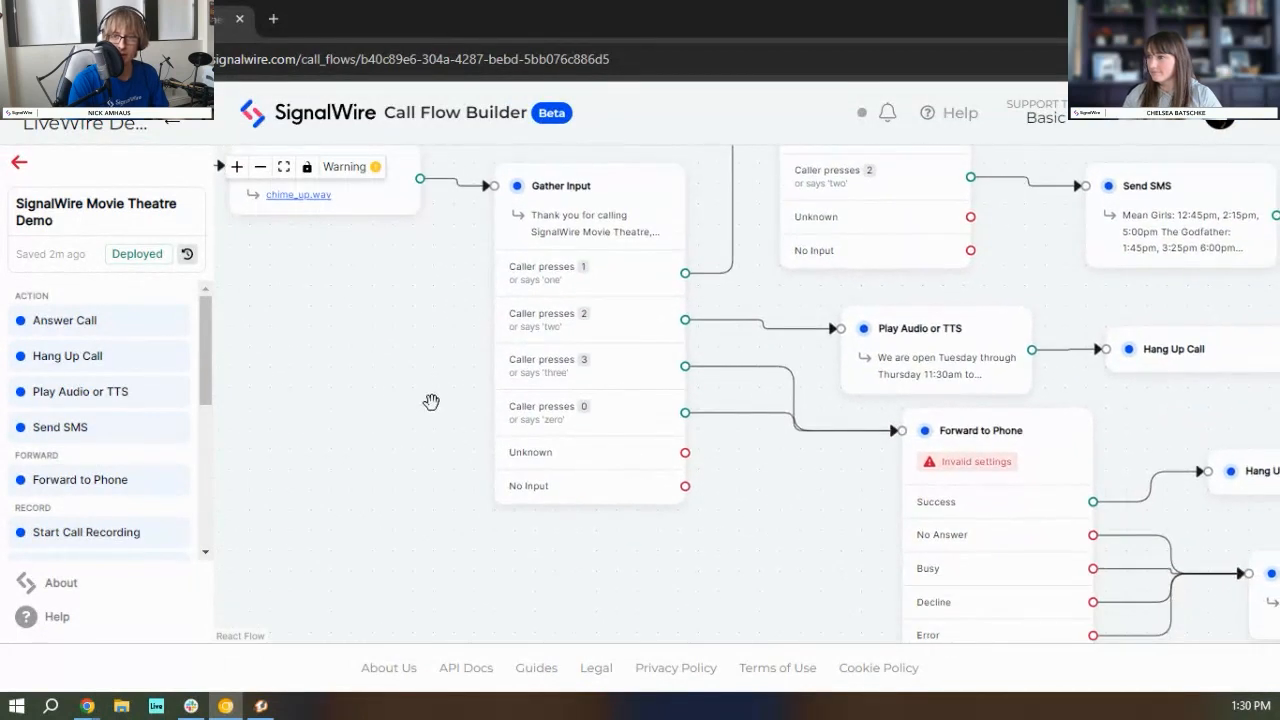
scroll(414, 405, down, 2)
scroll(584, 490, down, 1)
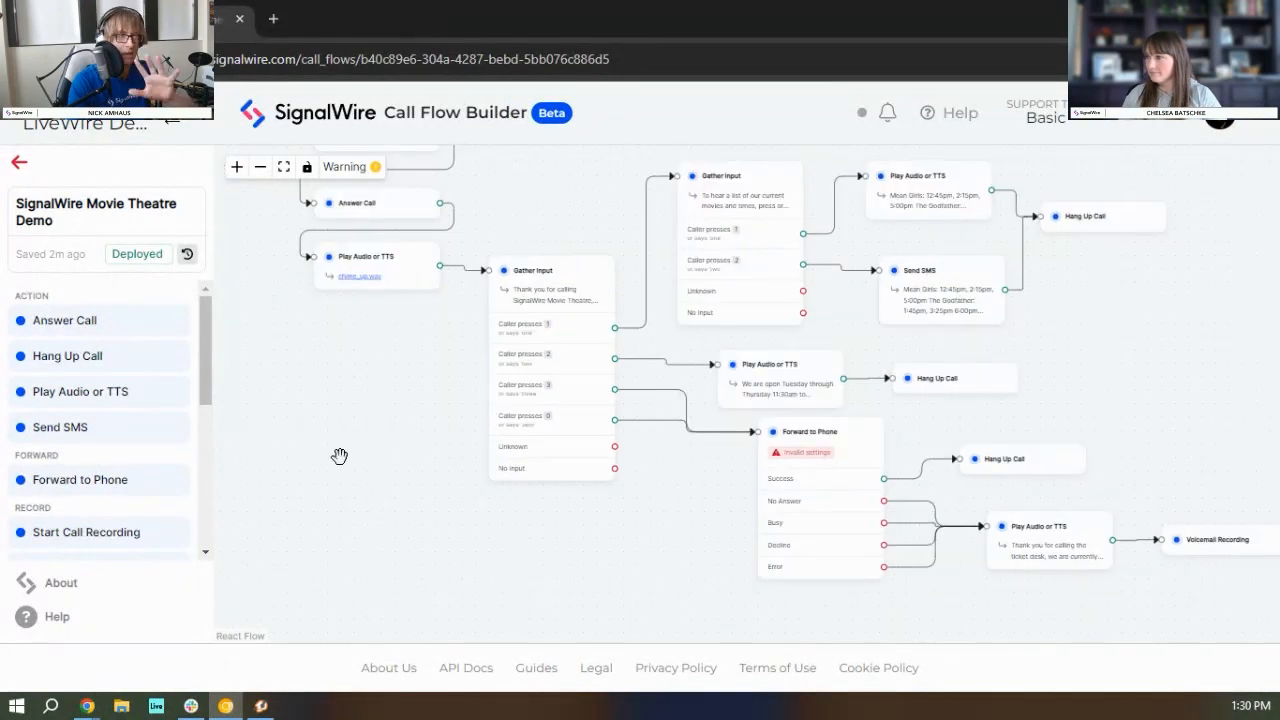
drag(354, 428, 334, 444)
scroll(343, 423, up, 1)
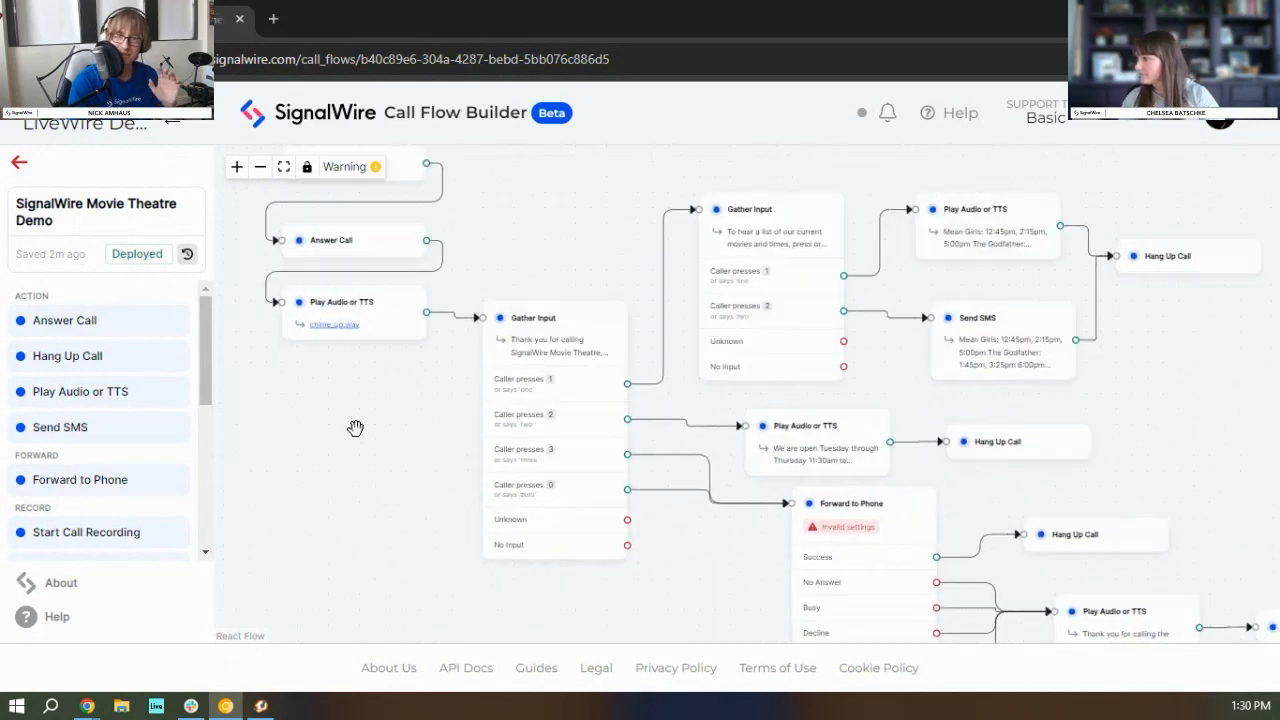
drag(412, 404, 432, 449)
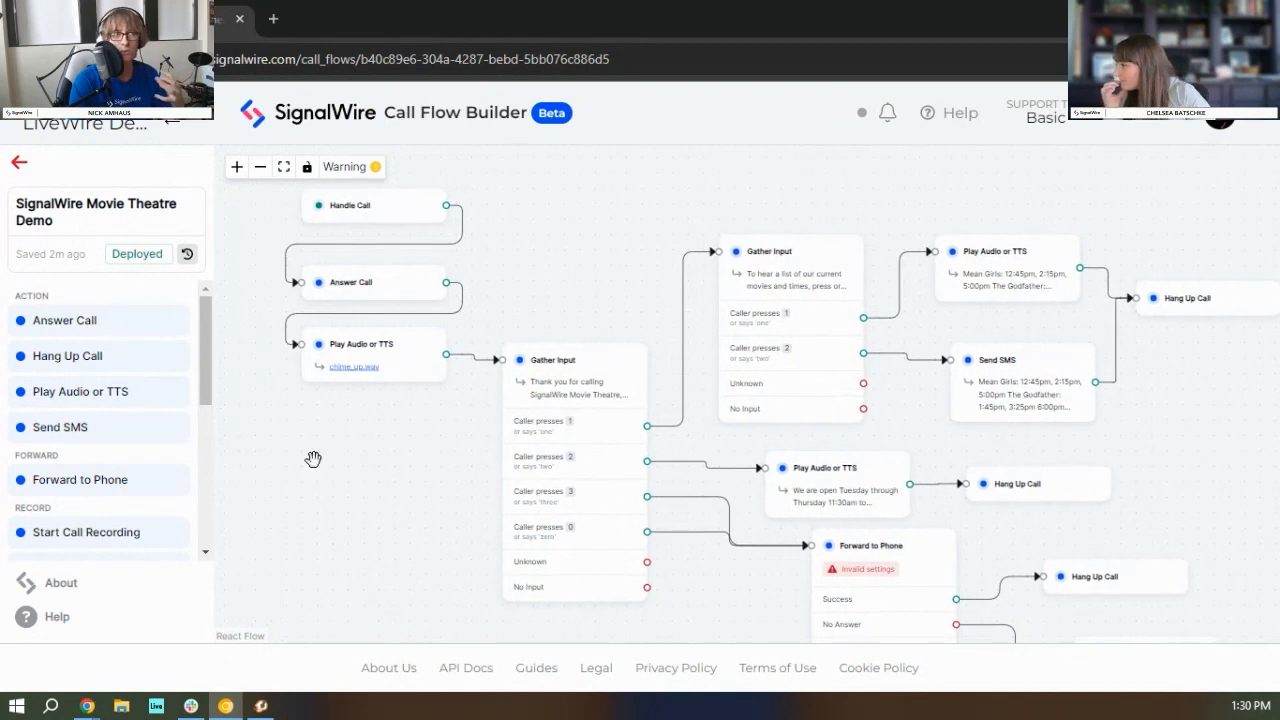
drag(429, 466, 446, 551)
scroll(456, 449, up, 1)
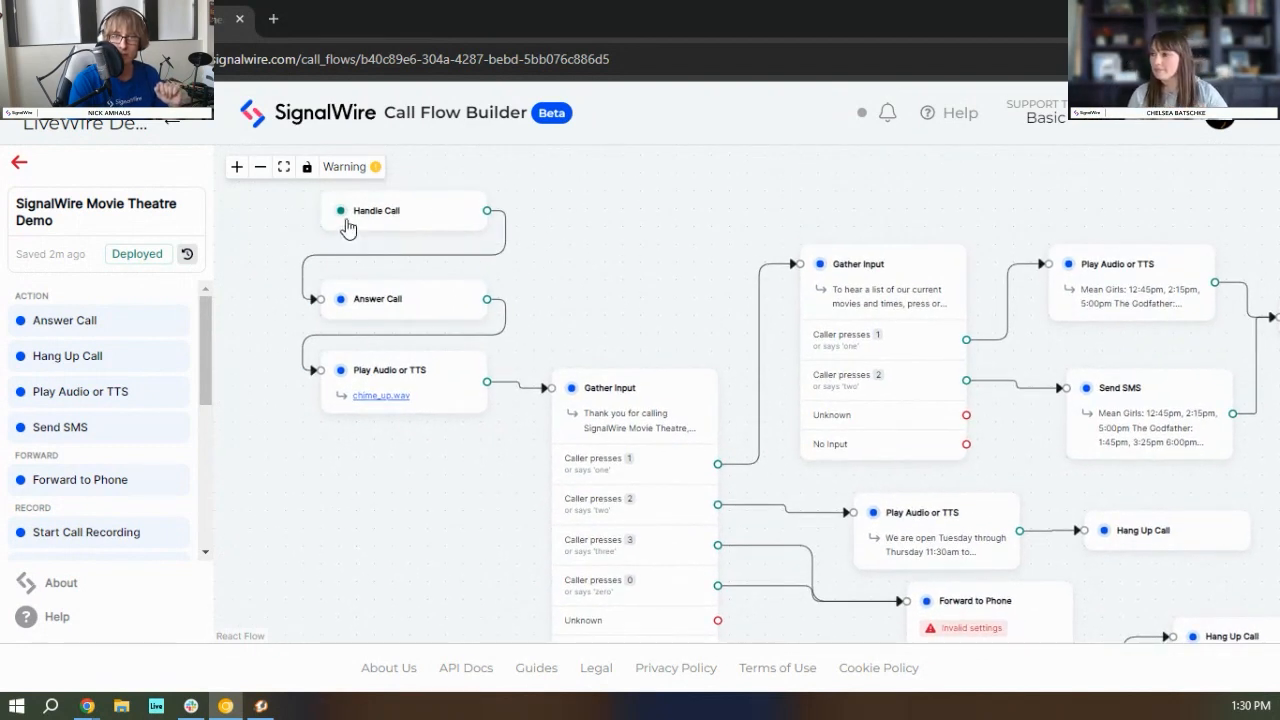
drag(479, 498, 234, 395)
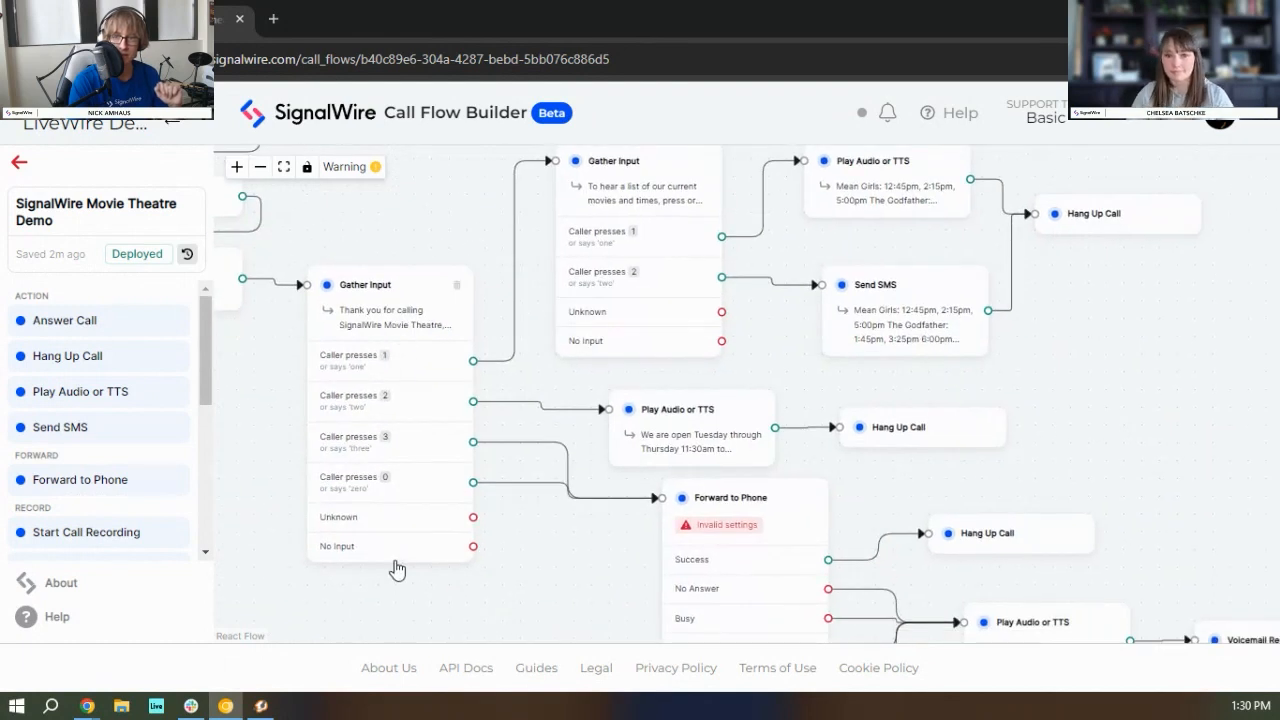
Step: Add a Set Variables node below the first Gather Input node for its unhandled outputs
drag(408, 568, 529, 476)
scroll(524, 469, up, 1)
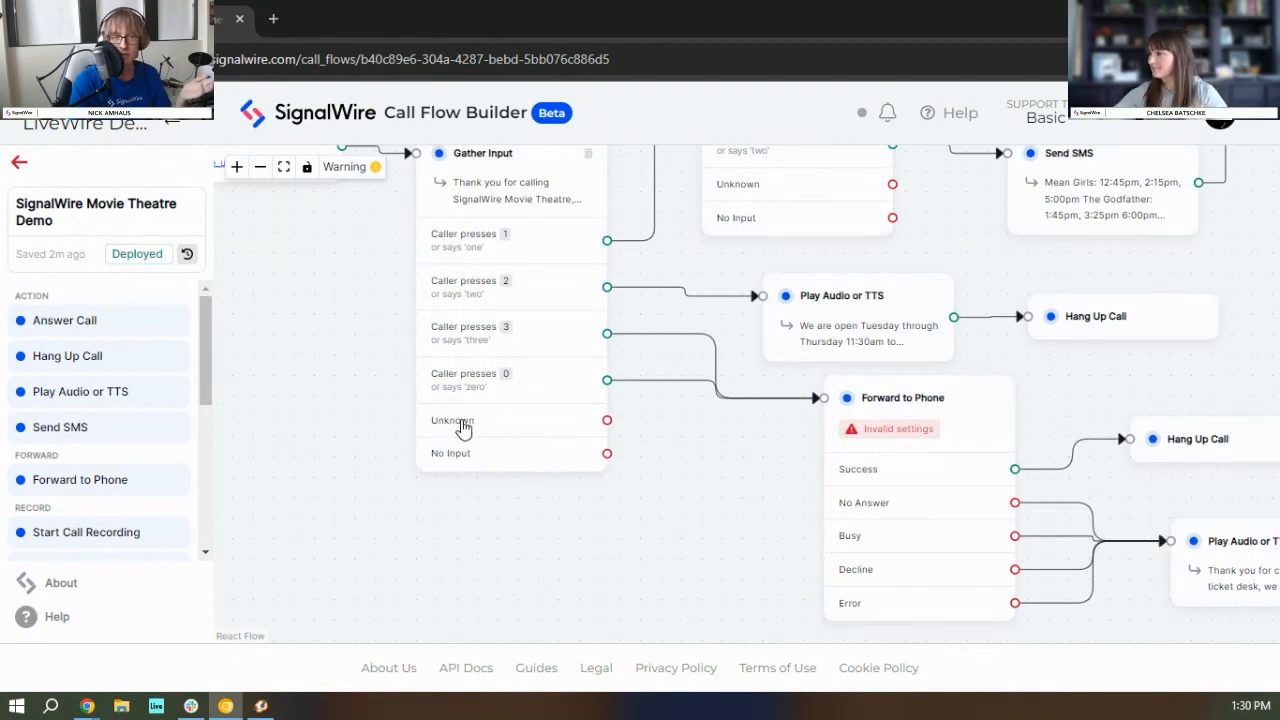
drag(331, 366, 333, 396)
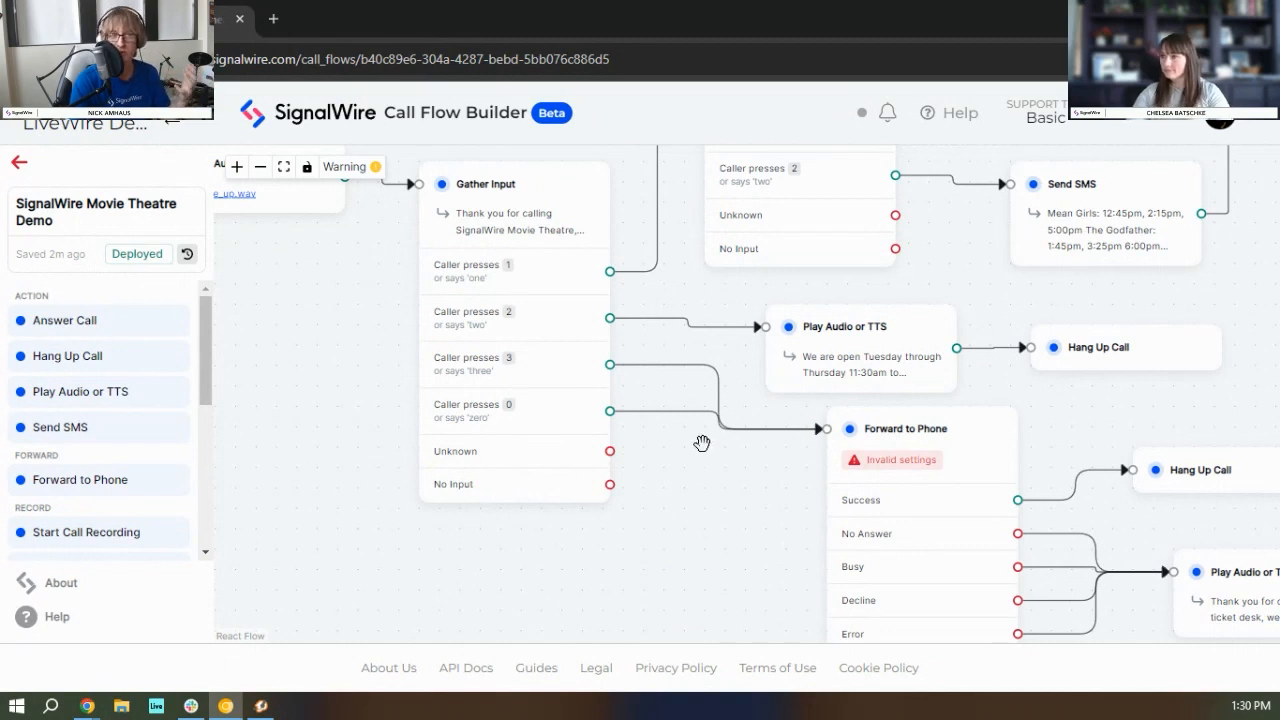
drag(700, 477, 704, 408)
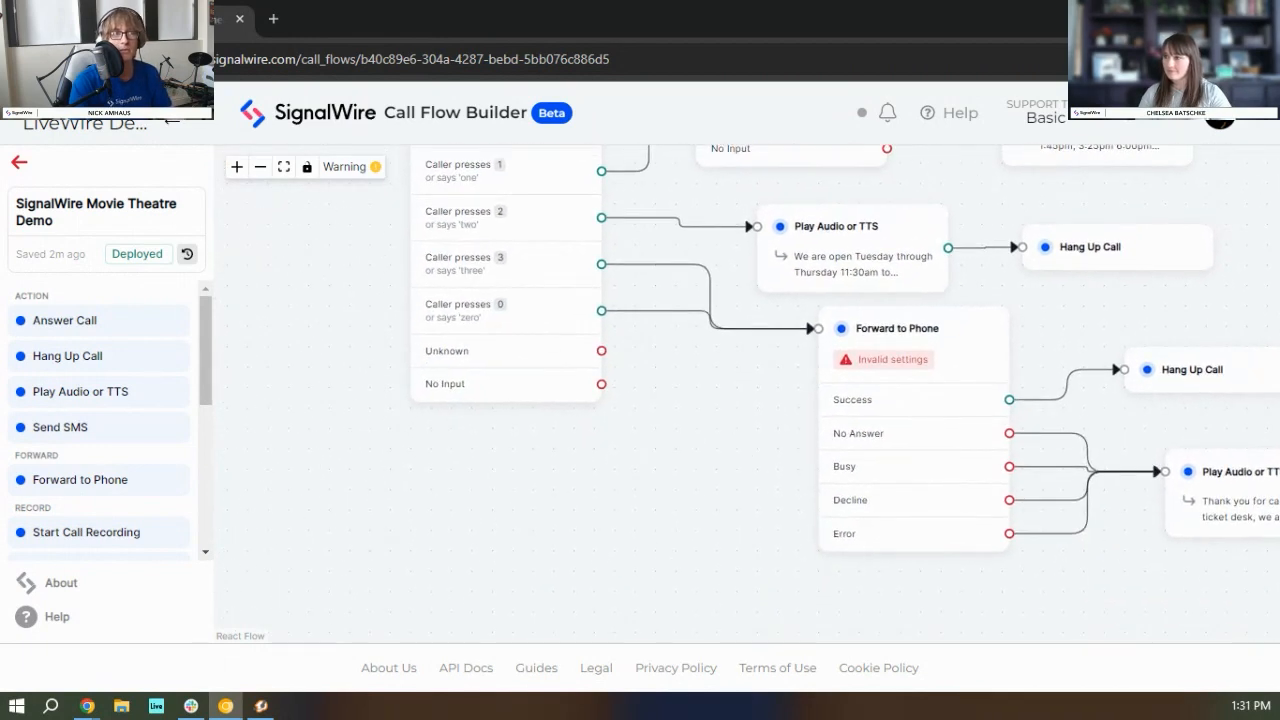
drag(504, 484, 489, 374)
scroll(115, 410, down, 3)
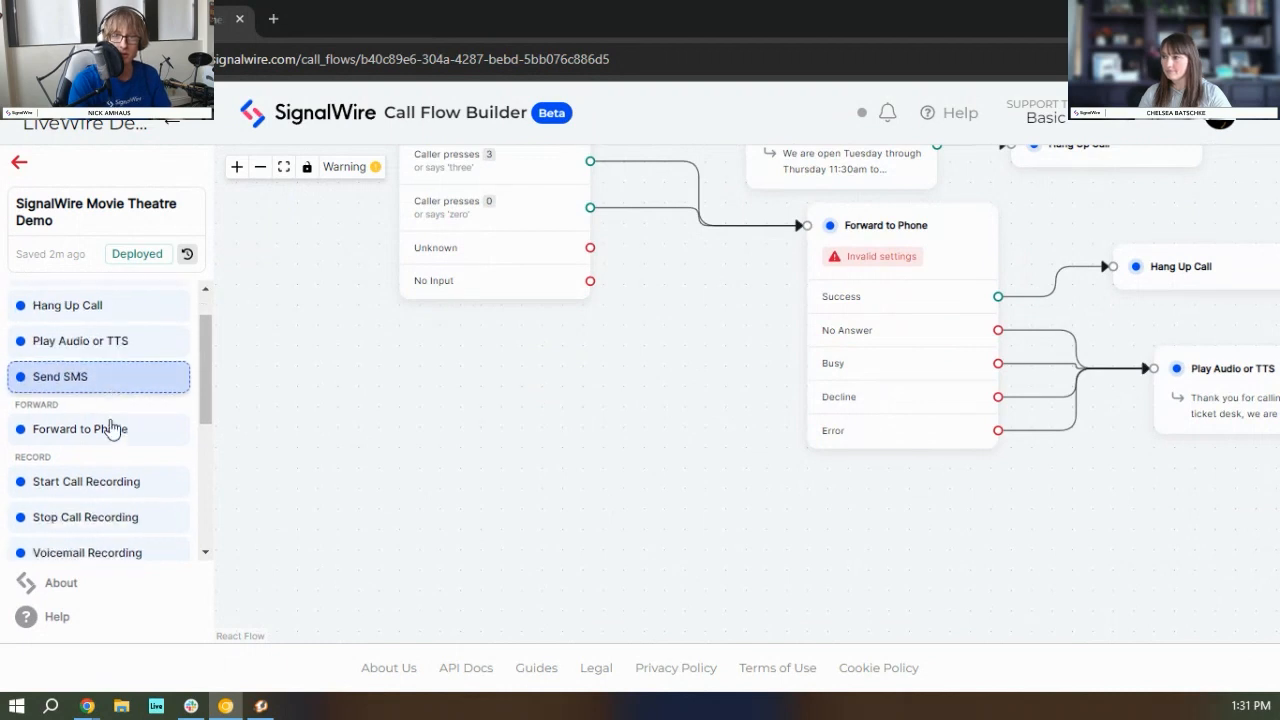
scroll(121, 445, down, 1)
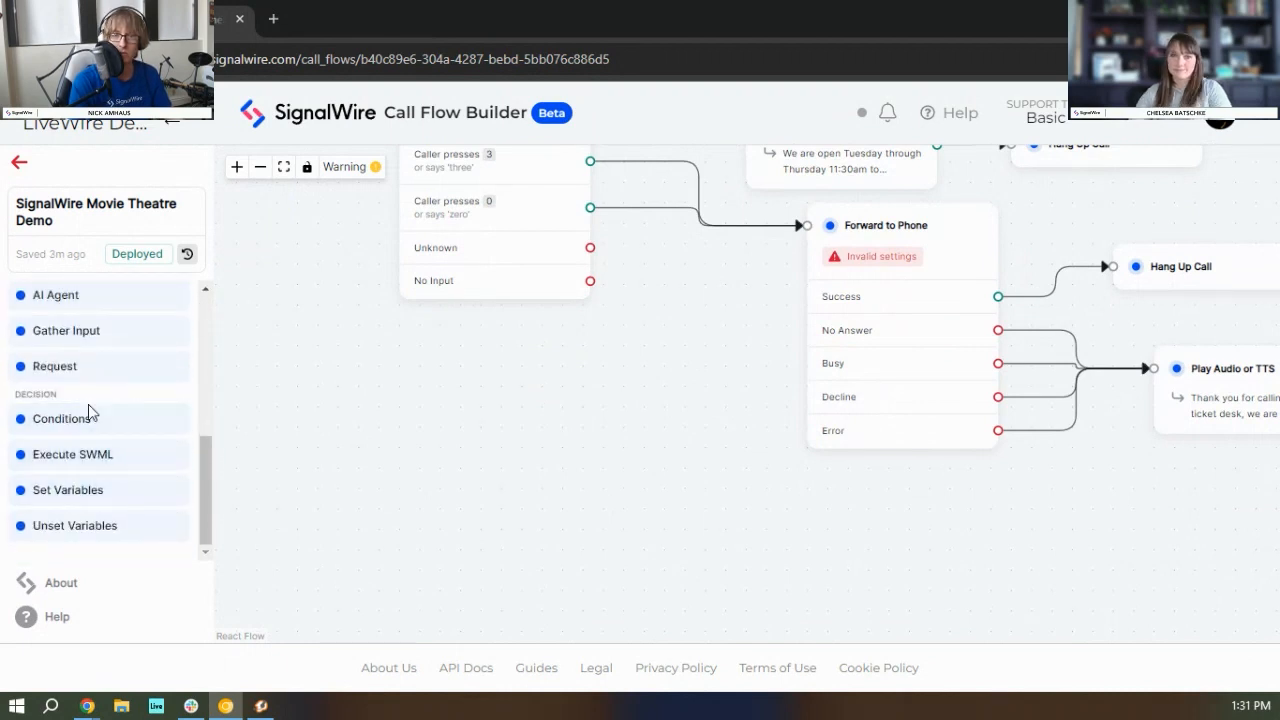
drag(42, 492, 571, 410)
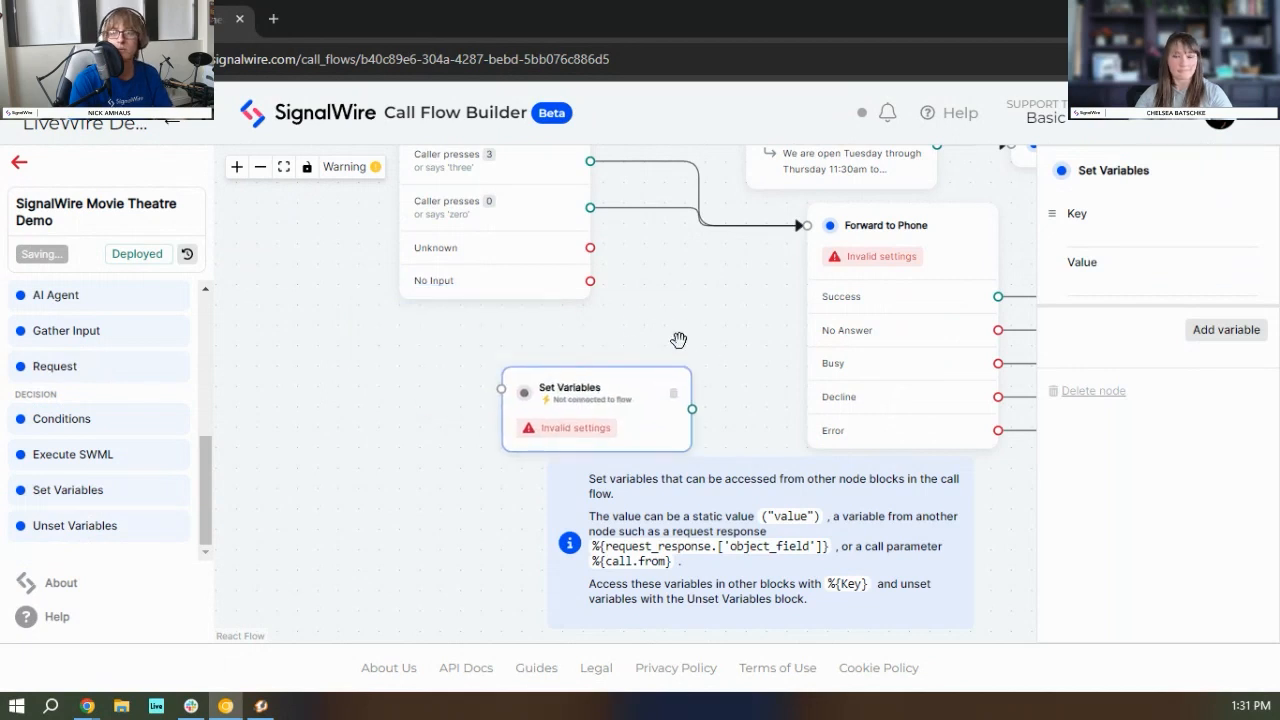
Step: Connect the first Gather Input's Unknown and No Input outputs to the Set Variables node
drag(590, 247, 501, 388)
drag(590, 280, 501, 388)
click(594, 430)
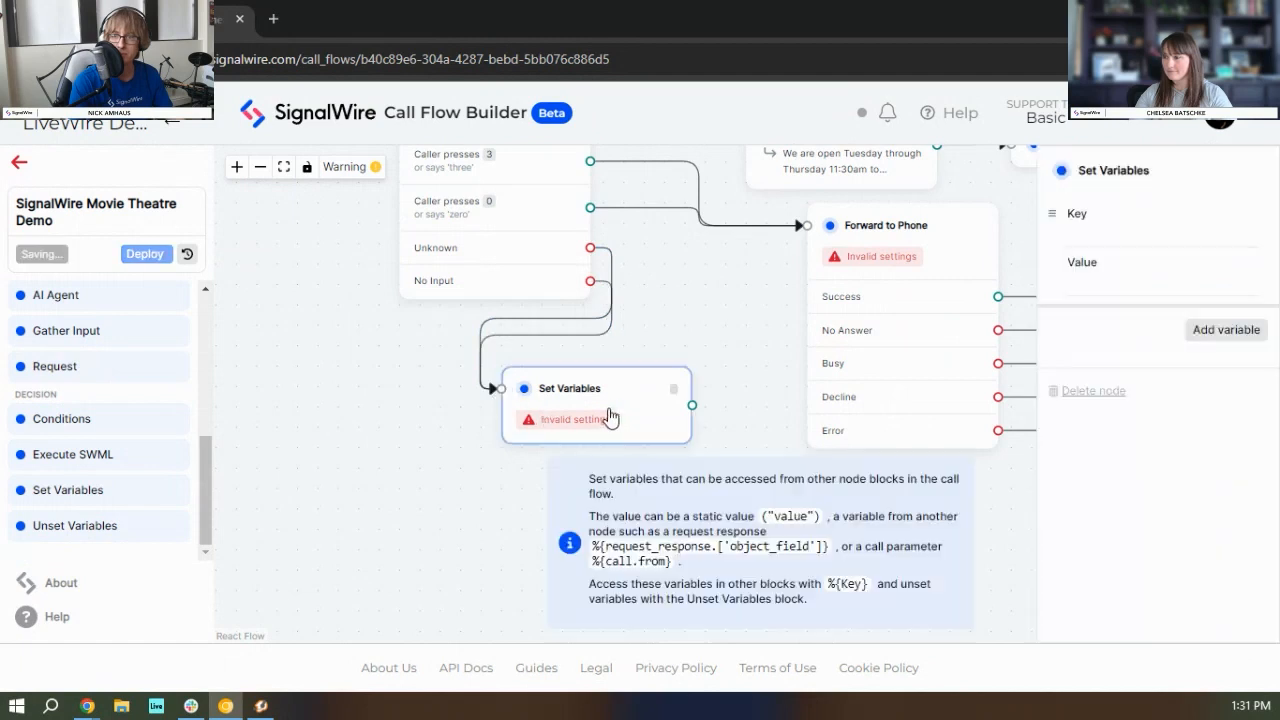
click(1119, 232)
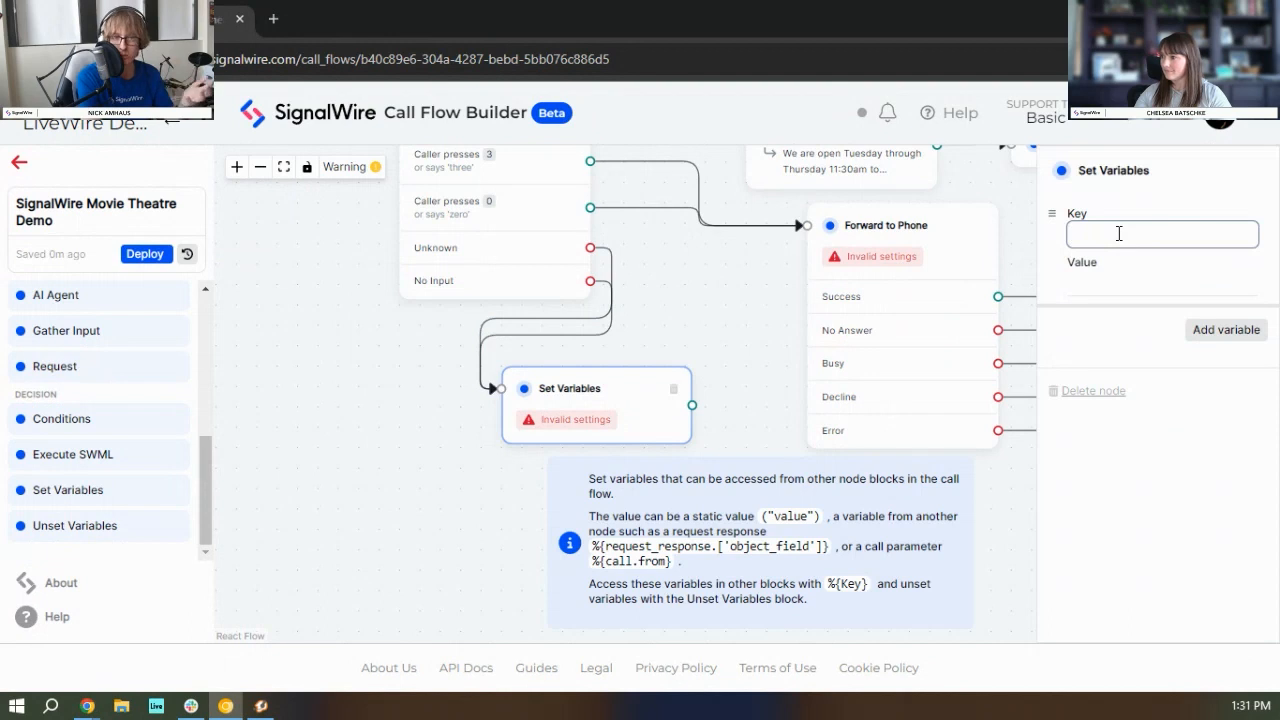
Step: Remove both connections to the Set Variables node and try looping the Gather Input's Unknown output back to its own input
click(573, 343)
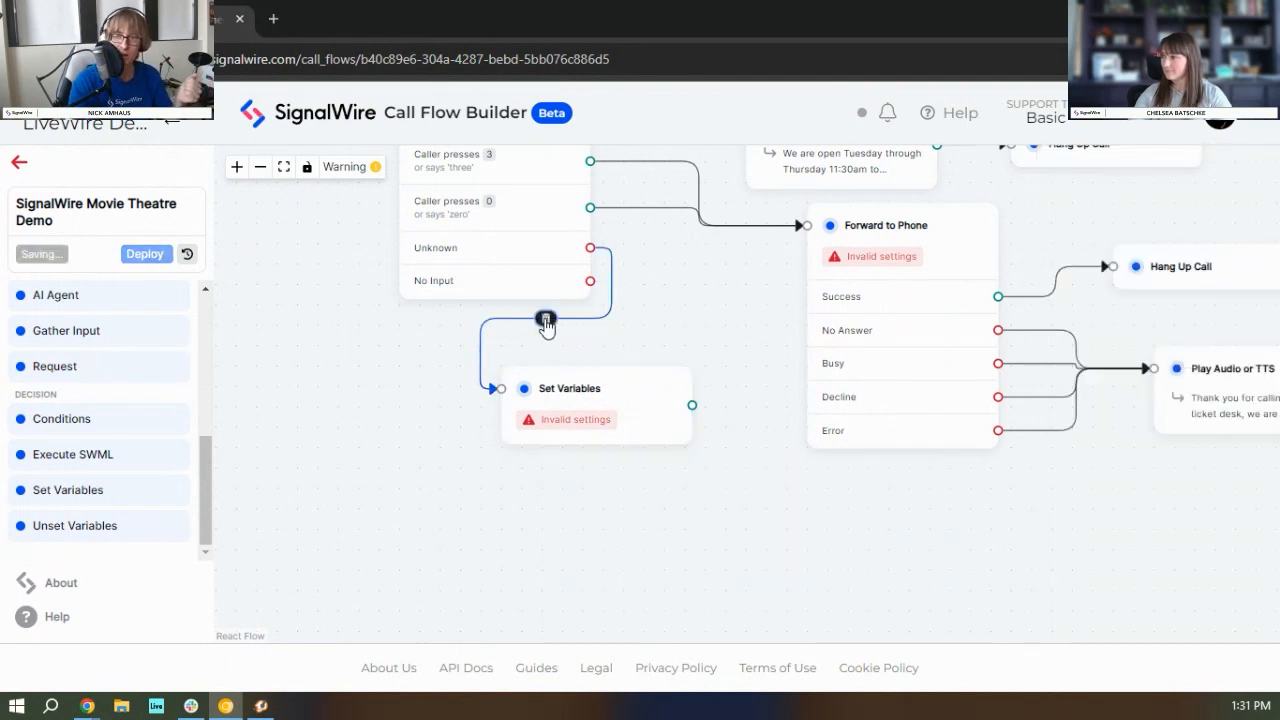
click(543, 321)
scroll(651, 283, up, 3)
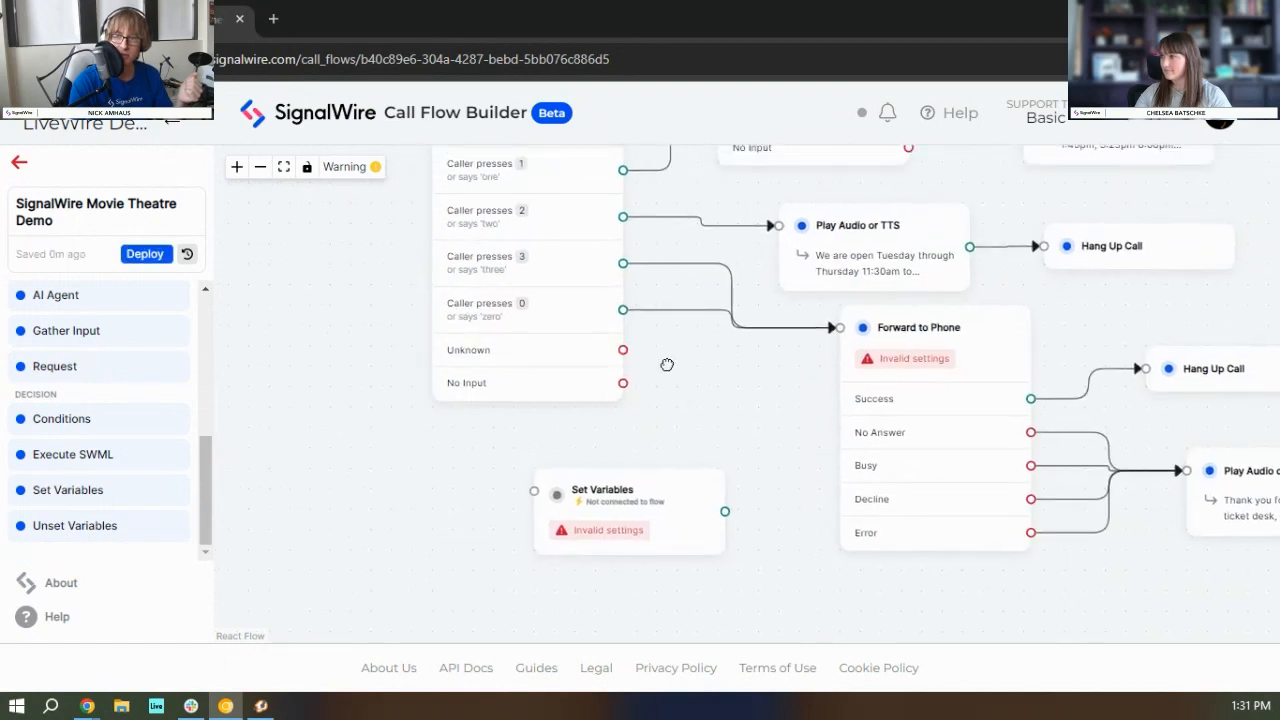
scroll(645, 473, up, 3)
drag(625, 477, 582, 525)
drag(694, 514, 766, 458)
click(569, 508)
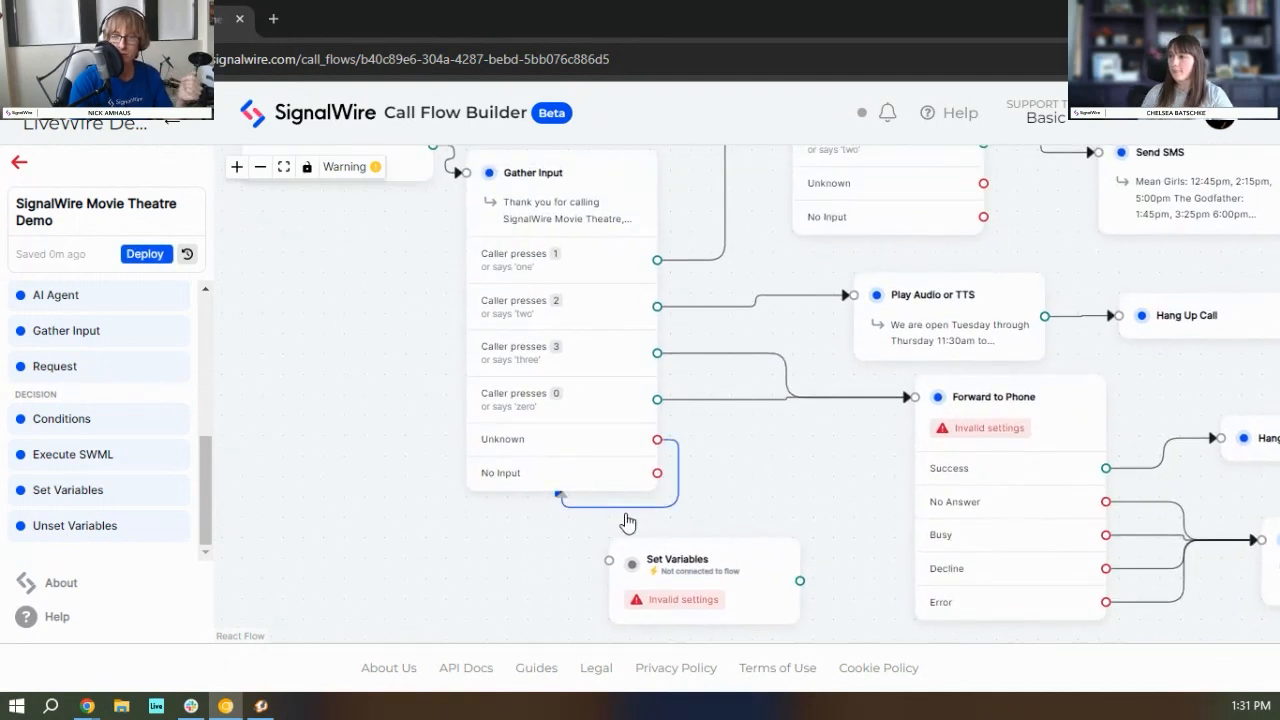
click(621, 509)
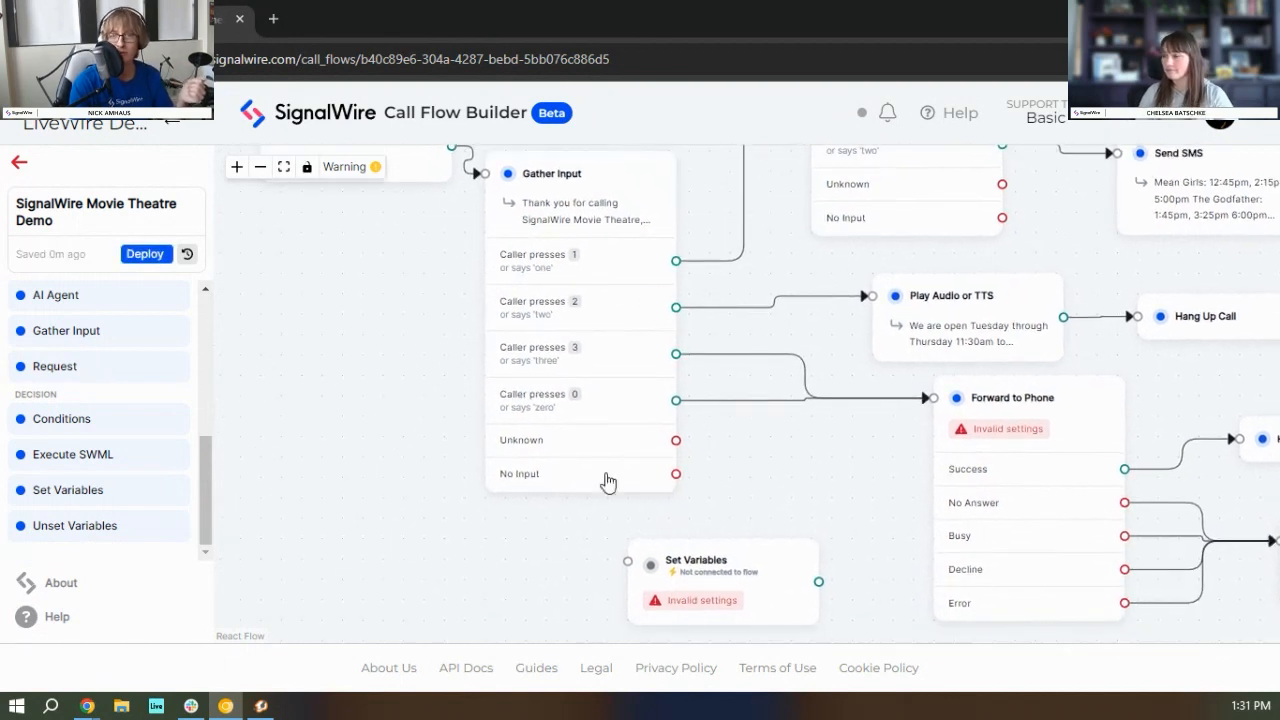
Step: Reconnect the Gather Input's Unknown and No Input outputs to the Set Variables node and place that node directly beneath it
drag(835, 473, 822, 426)
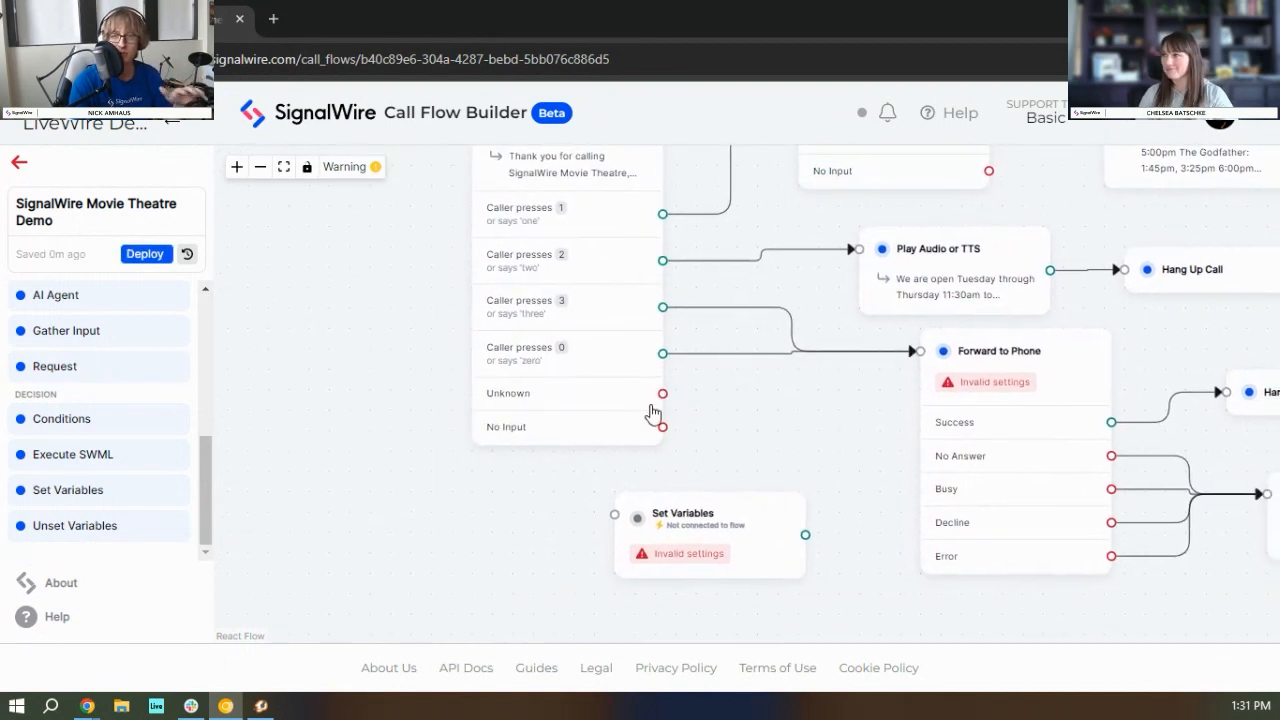
drag(663, 394, 613, 514)
drag(663, 428, 609, 511)
drag(759, 413, 681, 385)
drag(638, 507, 526, 499)
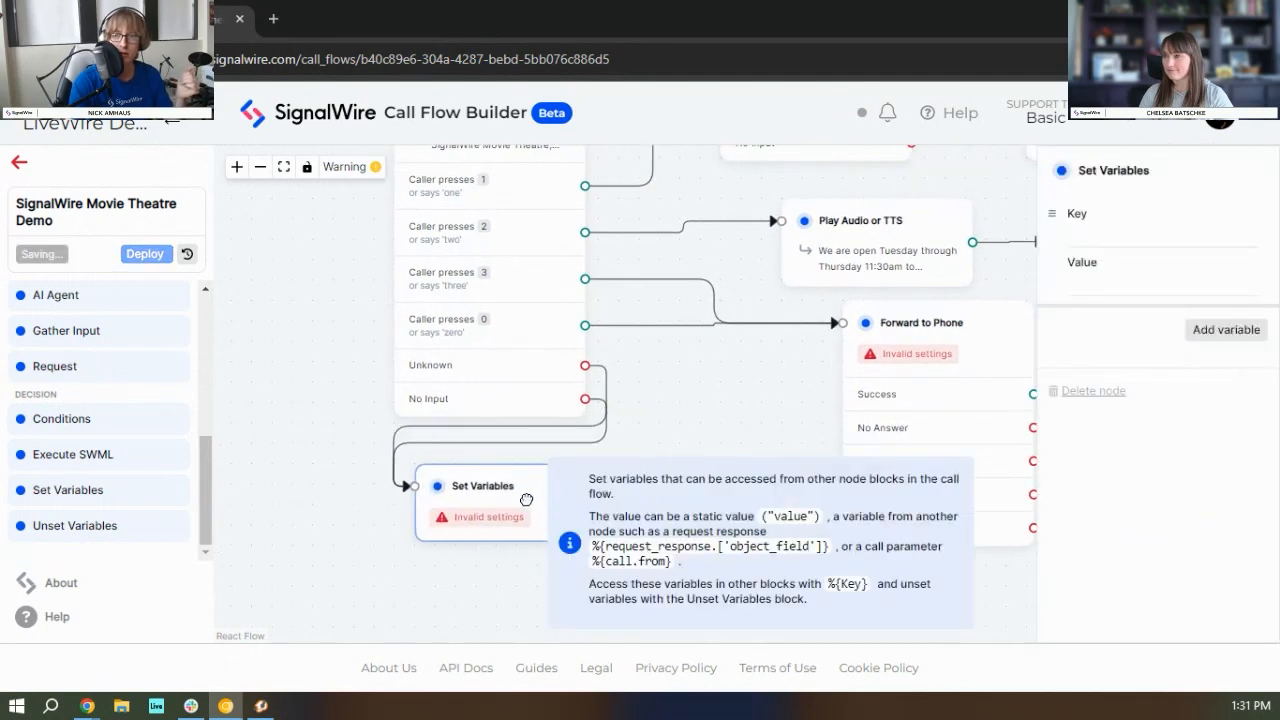
drag(641, 434, 654, 380)
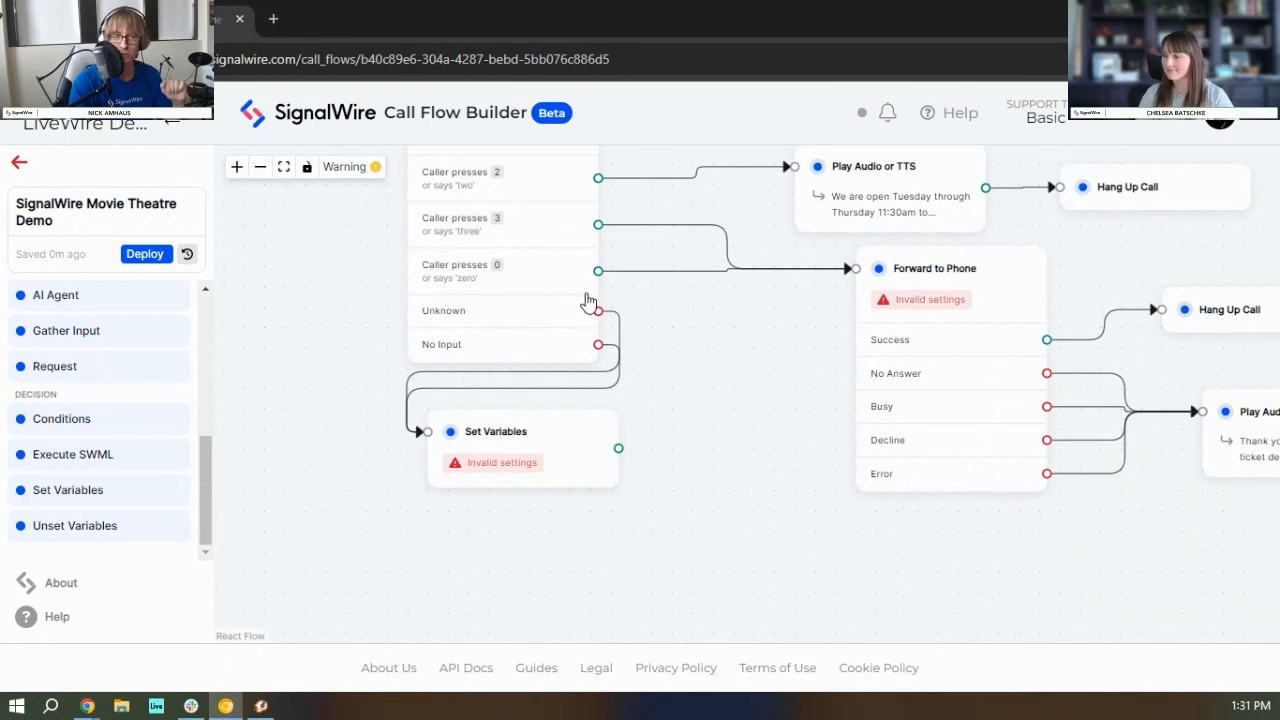
Step: Define a variable in the Set Variables node with key loop and value %{loop}+1
click(535, 480)
click(1112, 232)
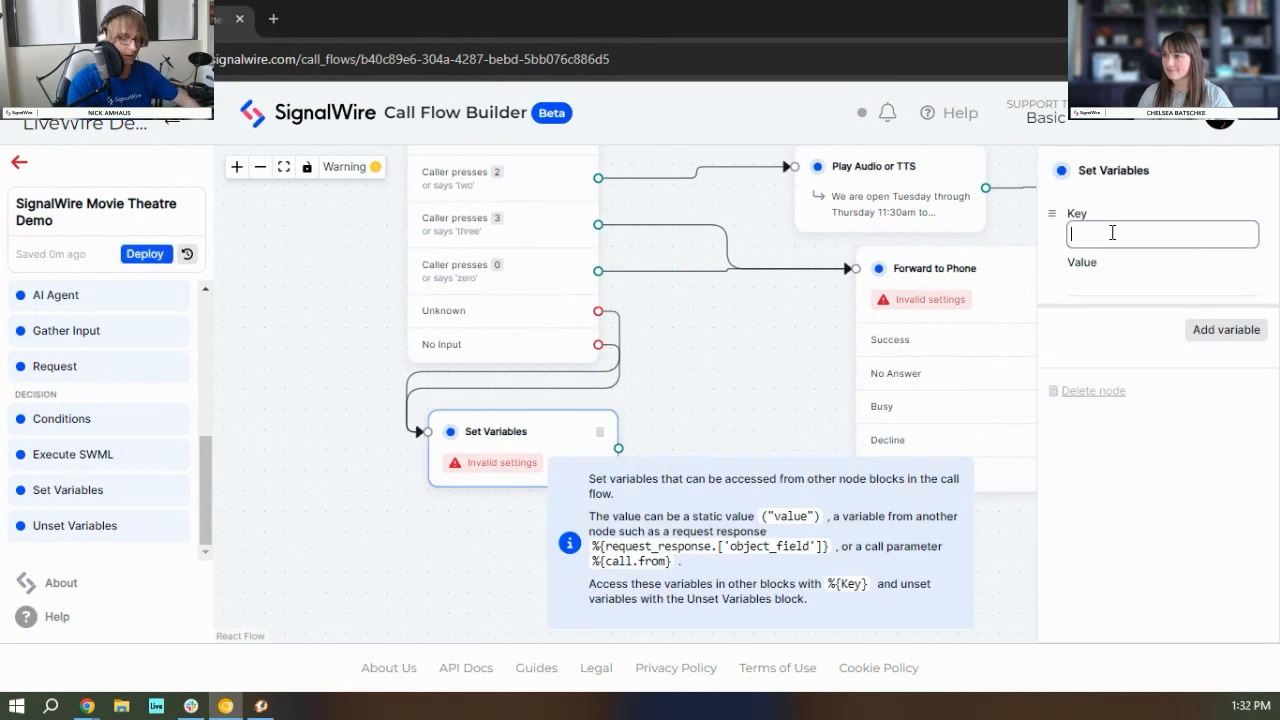
text(i)
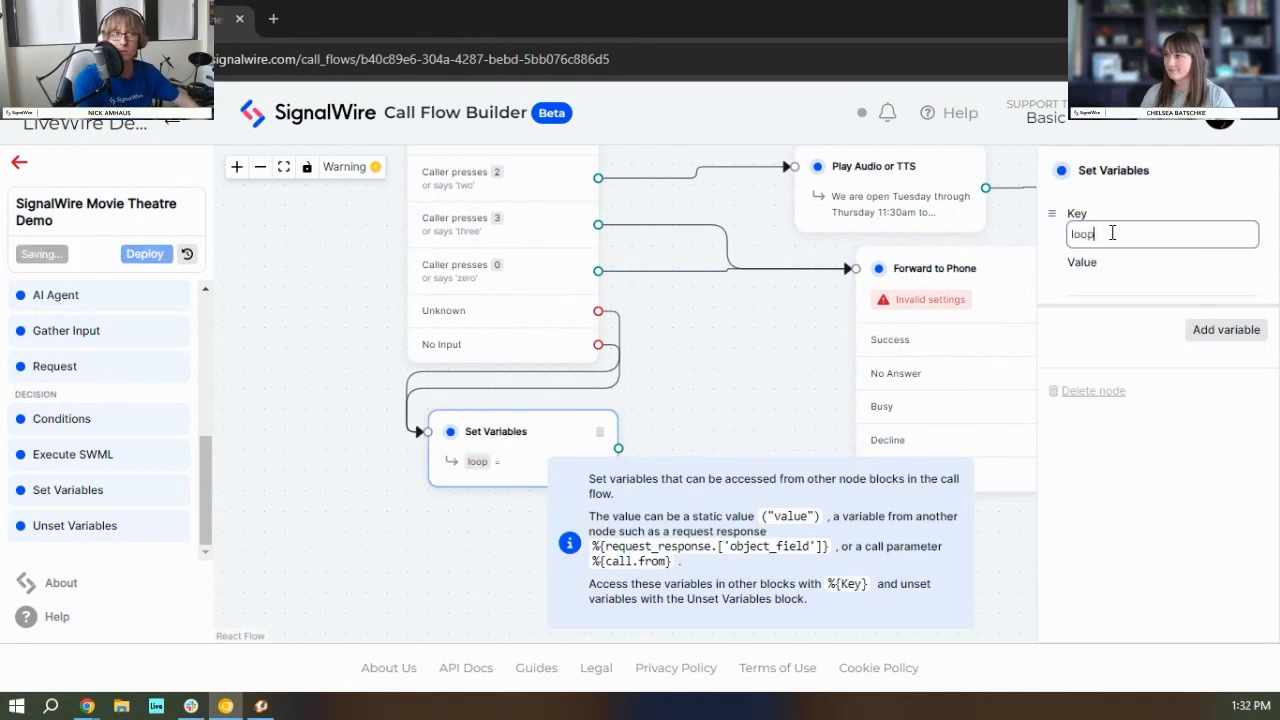
click(1134, 286)
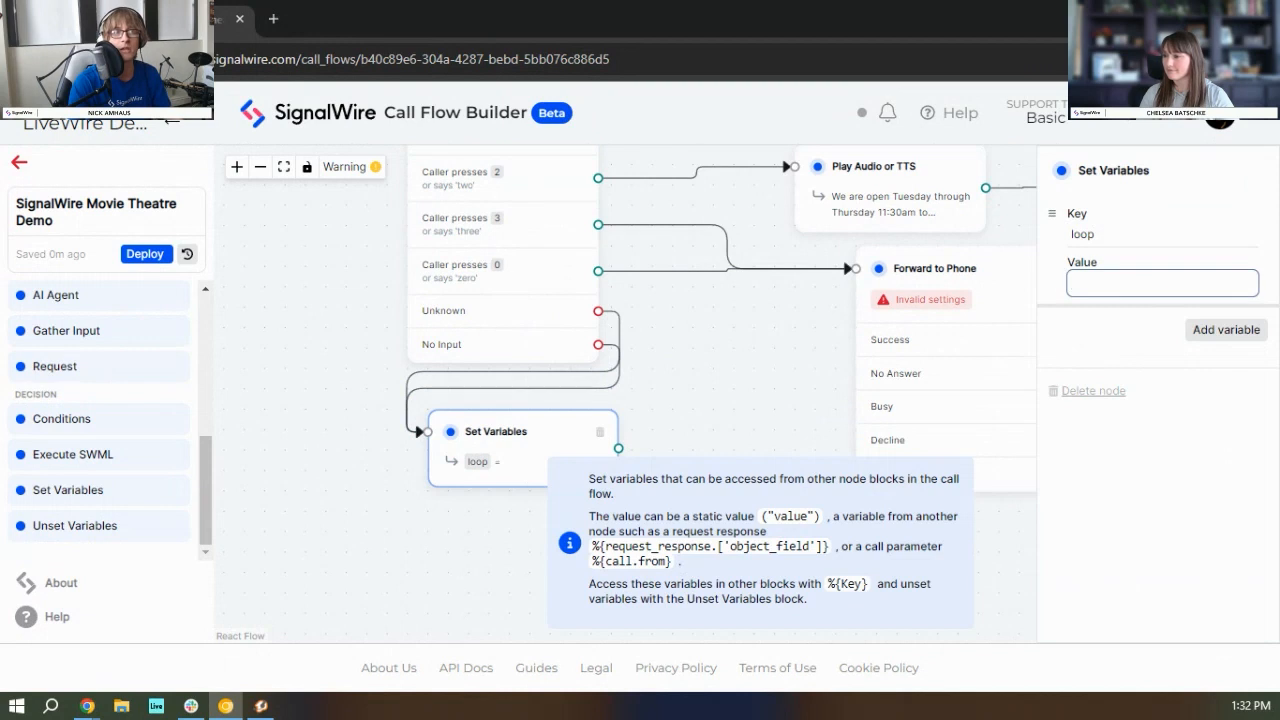
key(alt+Tab)
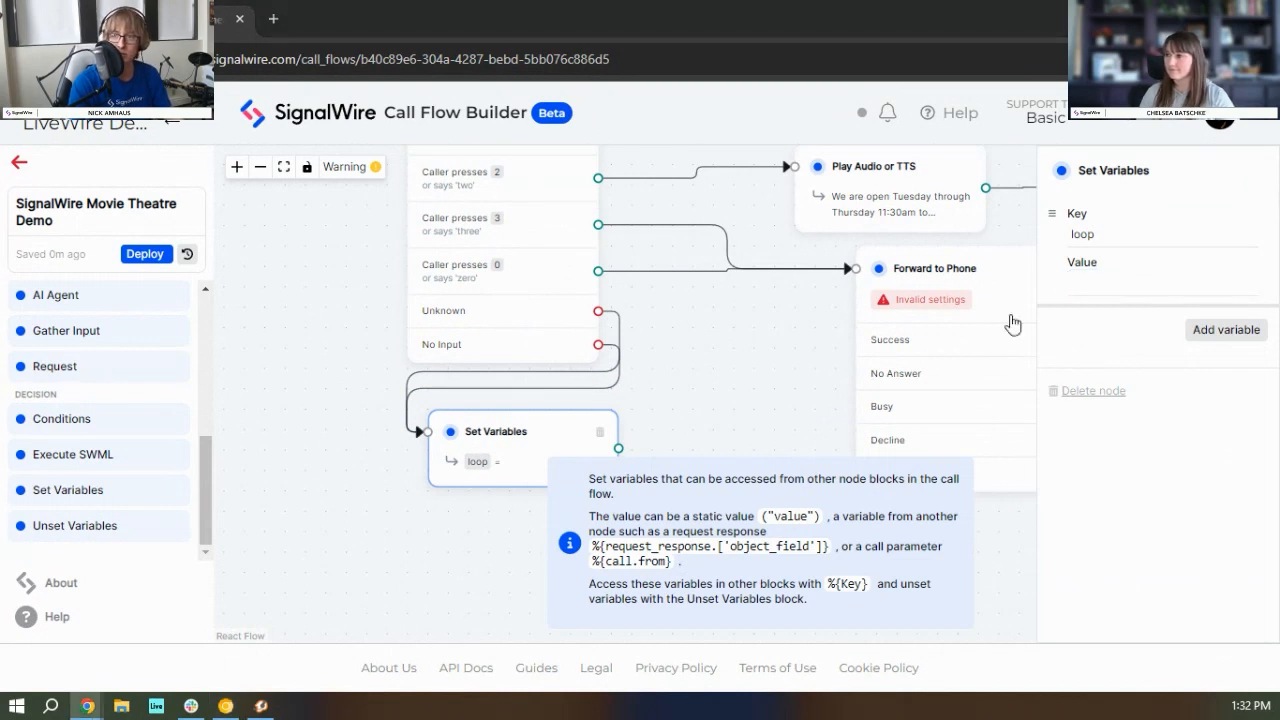
click(1138, 286)
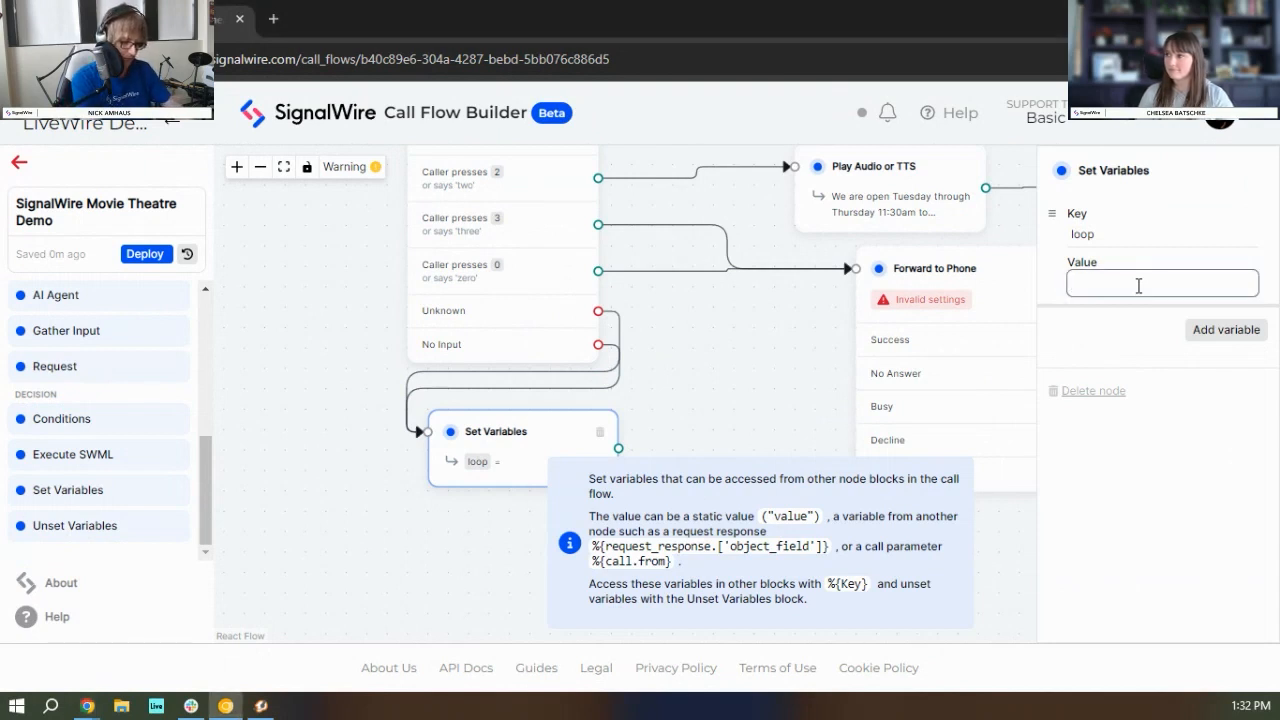
text(%)
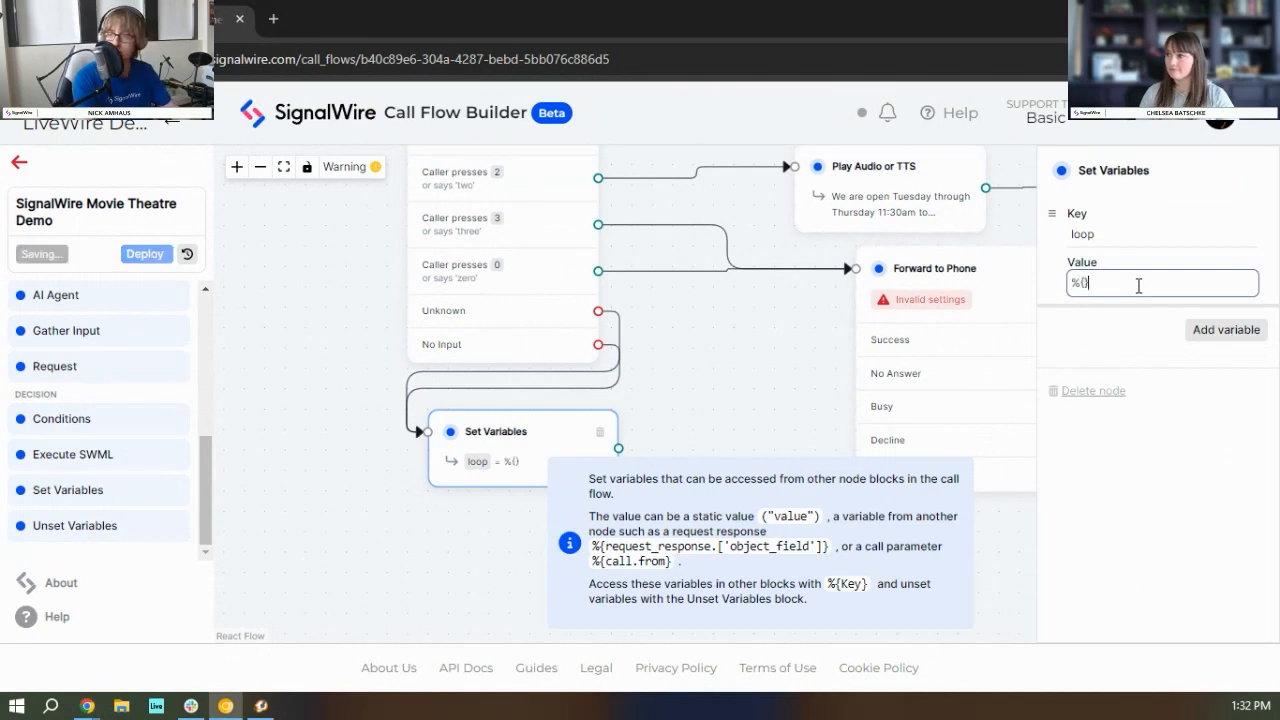
text({loop)
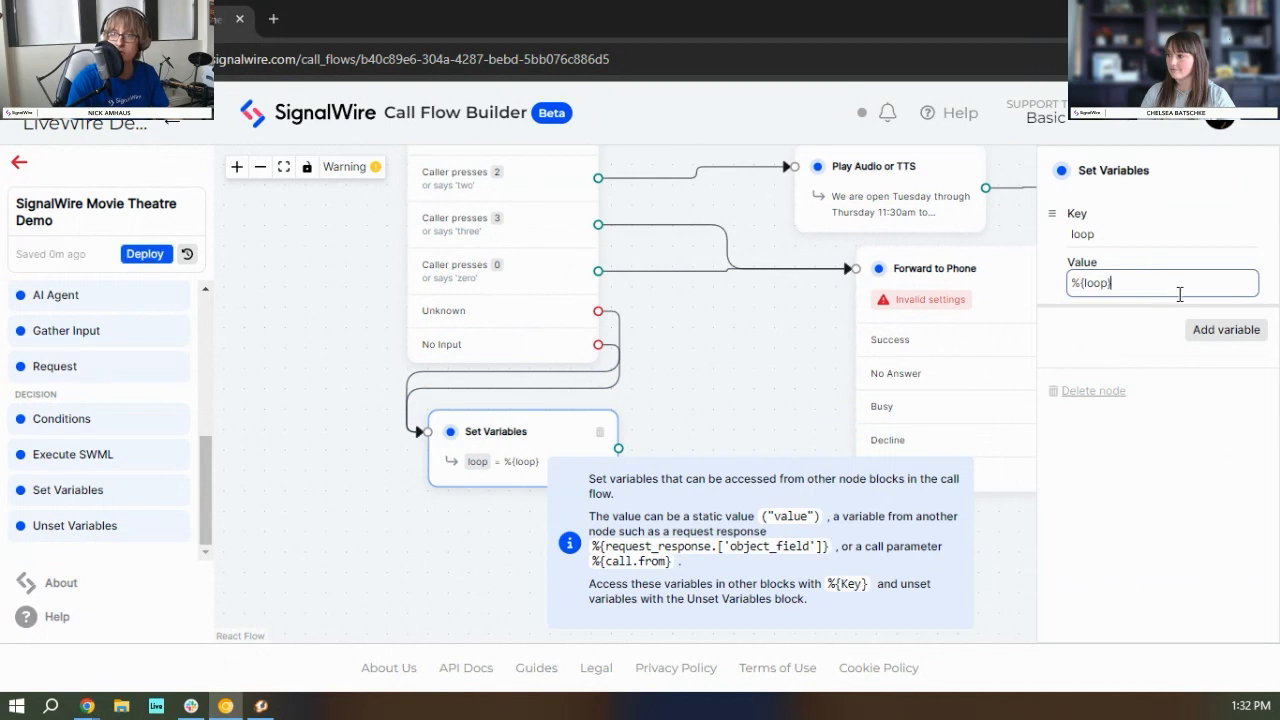
text(}+1)
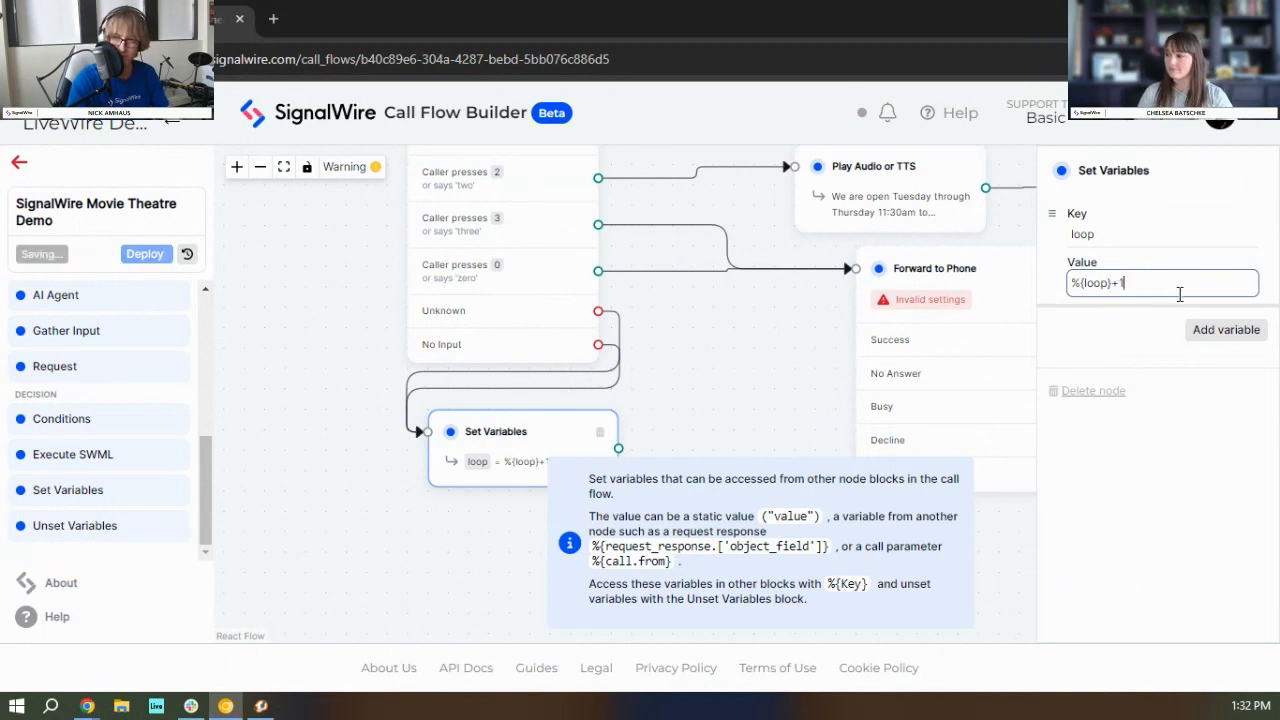
drag(677, 419, 641, 369)
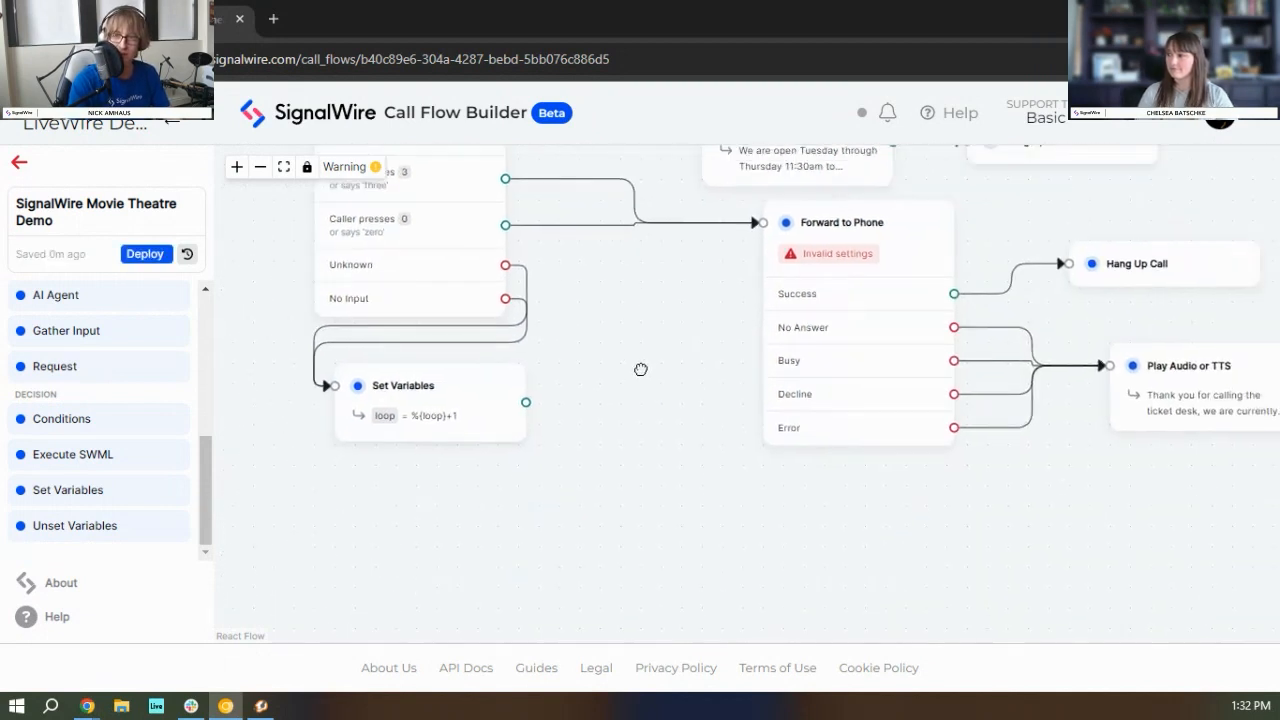
click(445, 421)
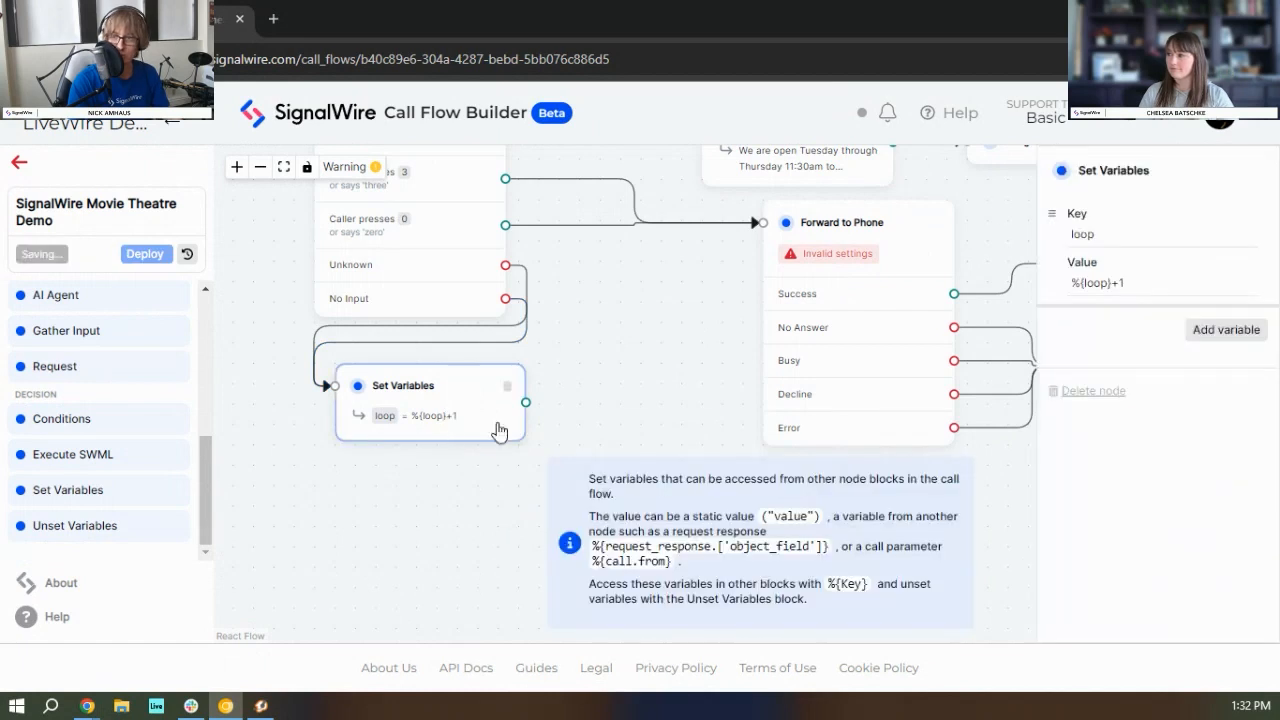
Step: Add a Conditions node below the Set Variables node and connect the Set Variables output to it
drag(673, 397, 603, 354)
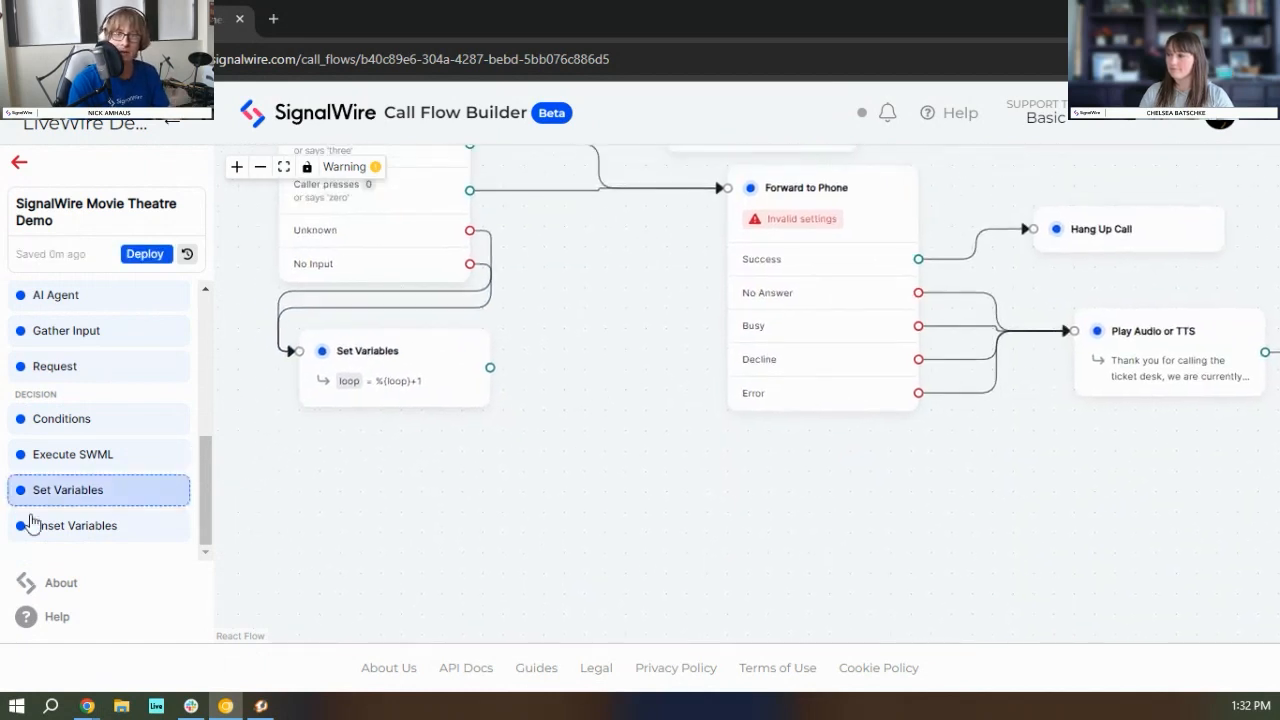
drag(40, 419, 606, 422)
drag(621, 276, 541, 188)
click(517, 323)
drag(517, 323, 289, 411)
drag(488, 294, 613, 290)
drag(537, 276, 345, 401)
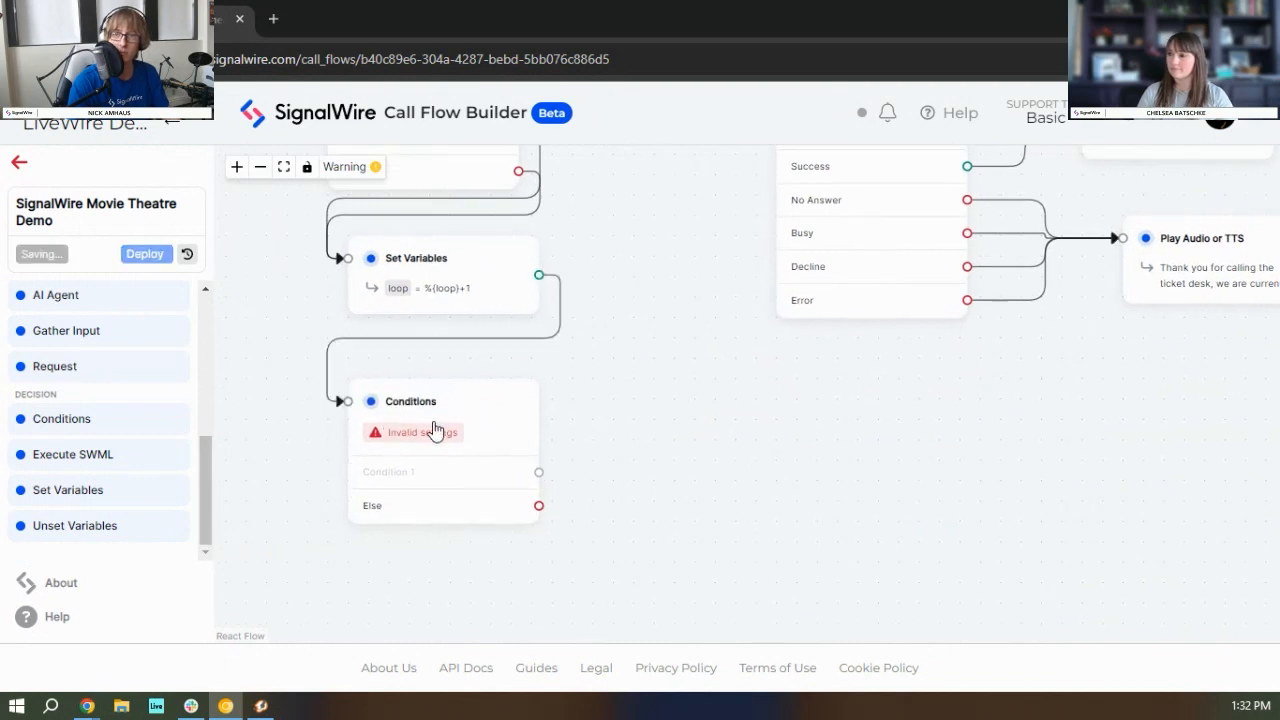
Step: Set Condition 1 of the Conditions node to %{loop}>2
click(435, 430)
click(1130, 237)
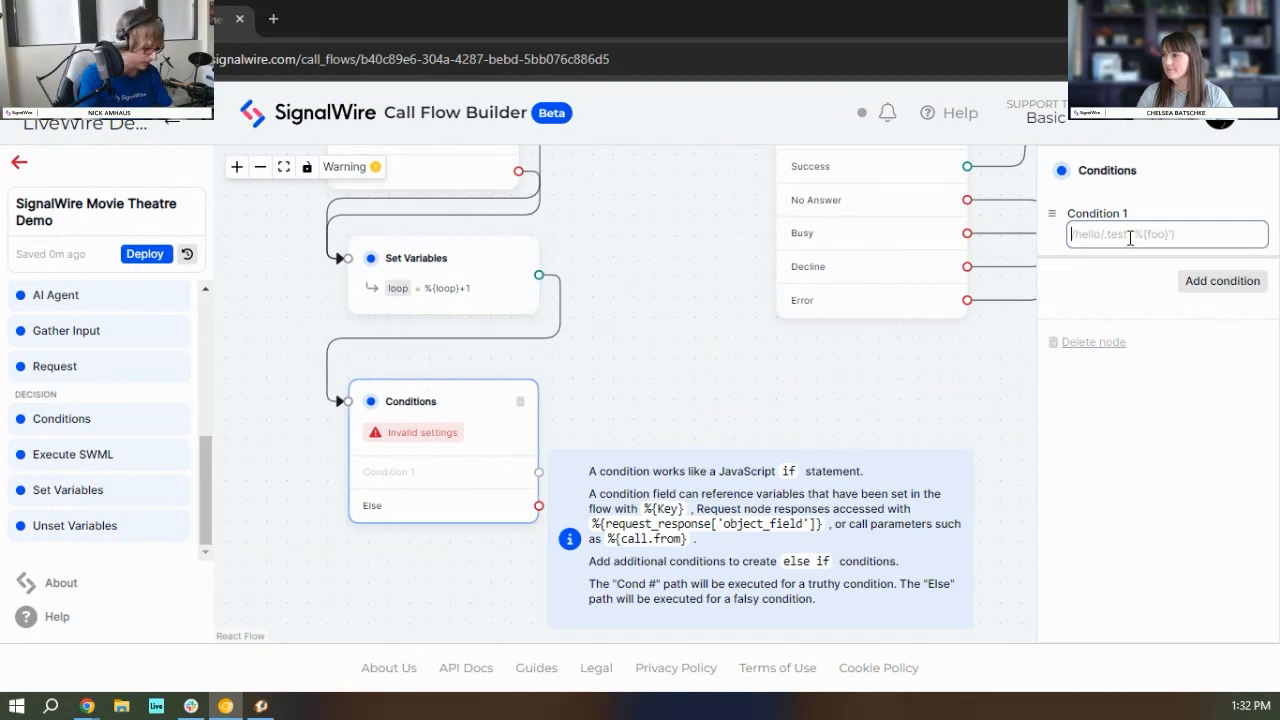
text(%{loop)
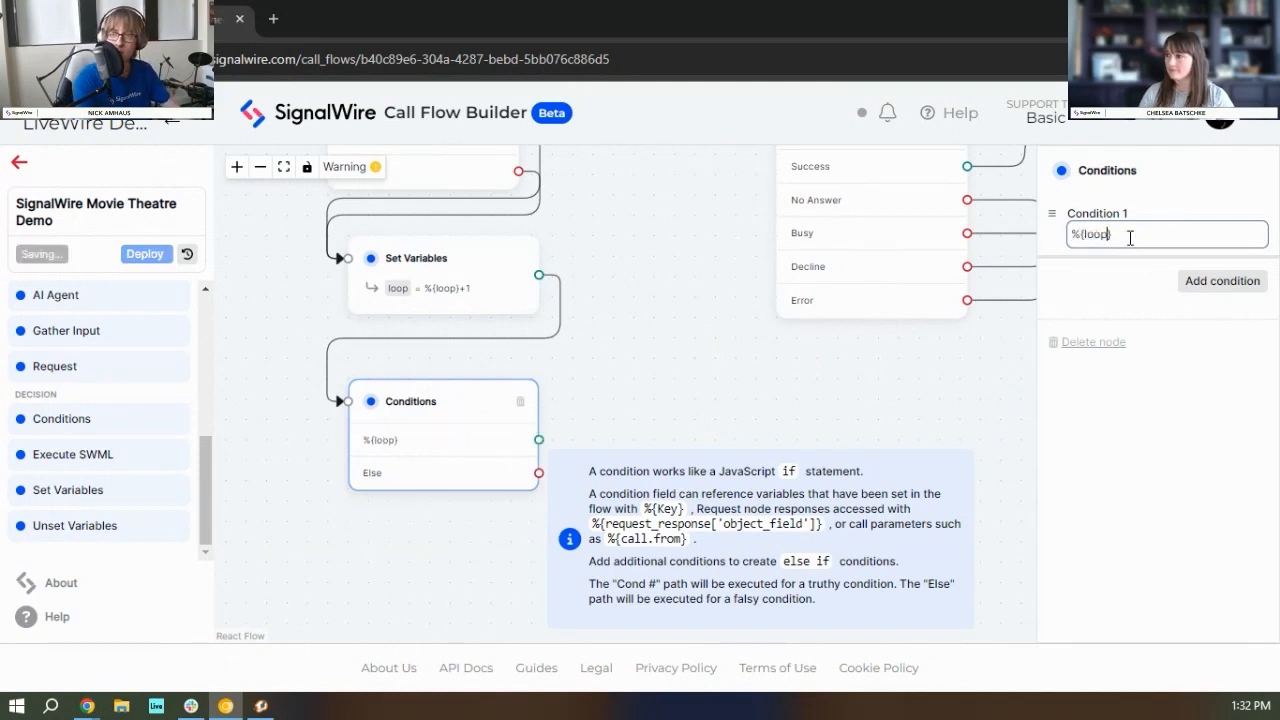
text(}>2)
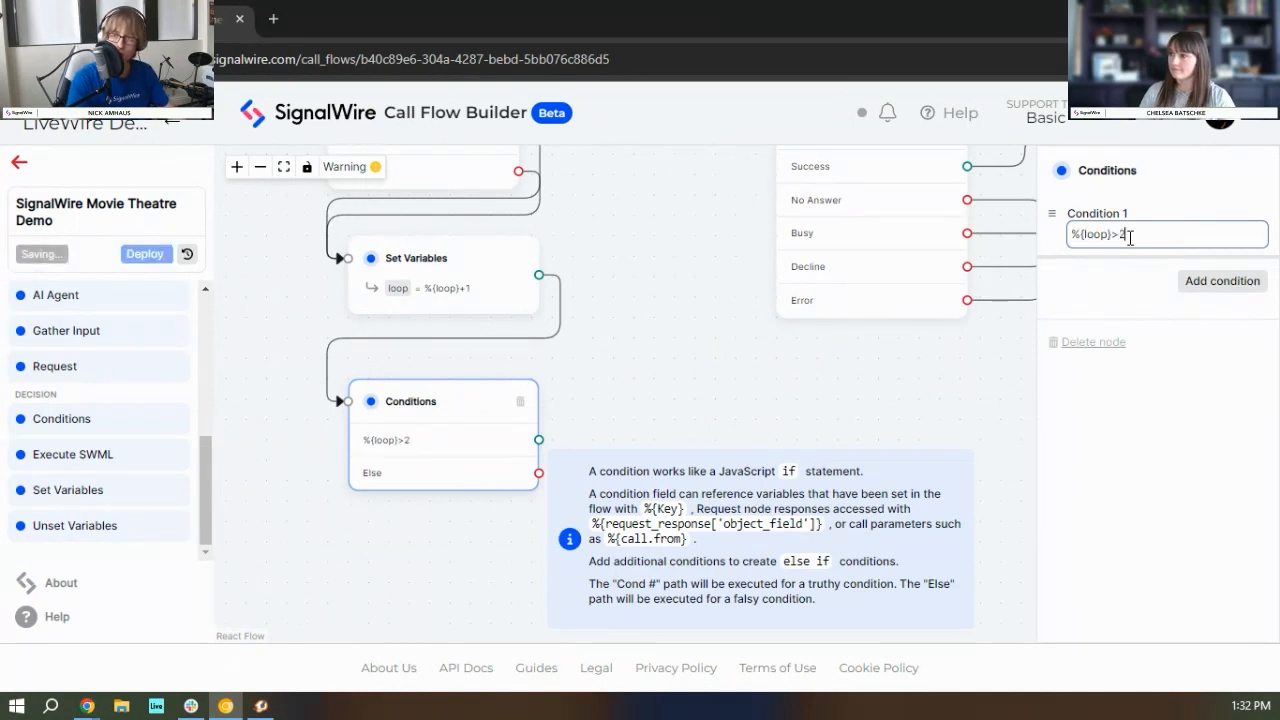
drag(679, 432, 677, 371)
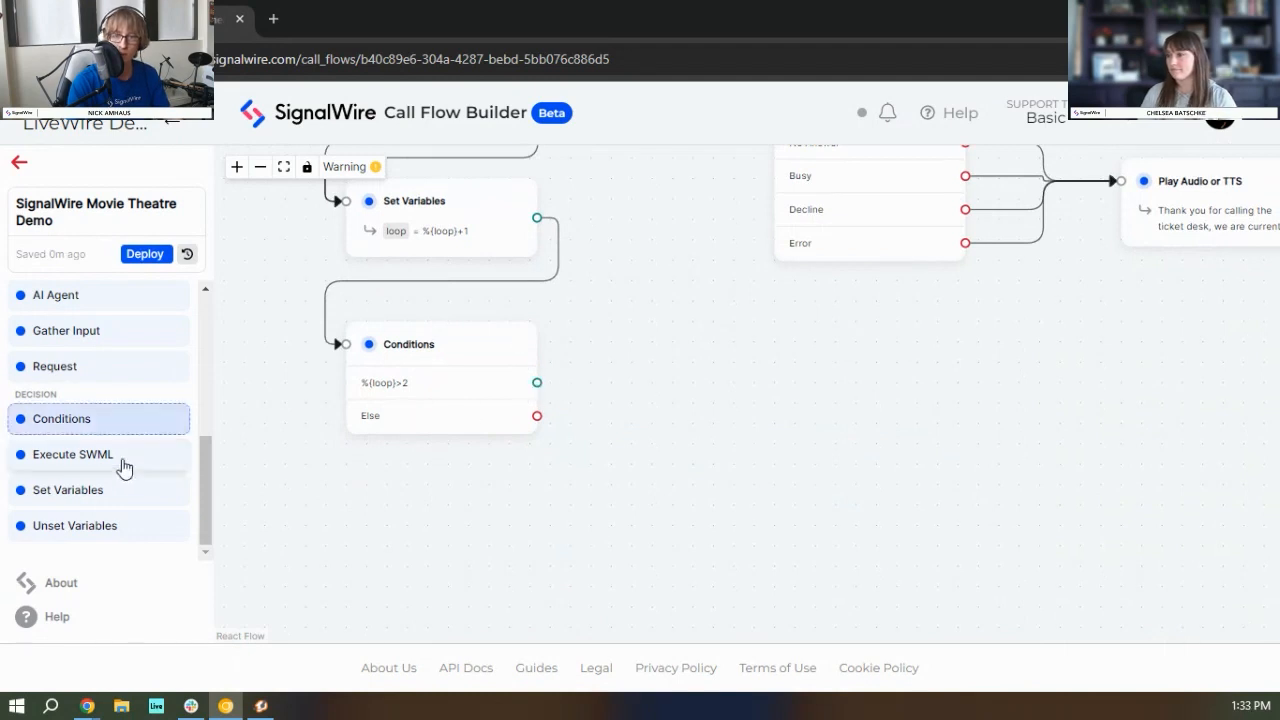
Step: Add a Hang Up Call node beside the Conditions node and connect the %{loop}>2 output to it
drag(719, 360, 704, 417)
drag(603, 411, 601, 431)
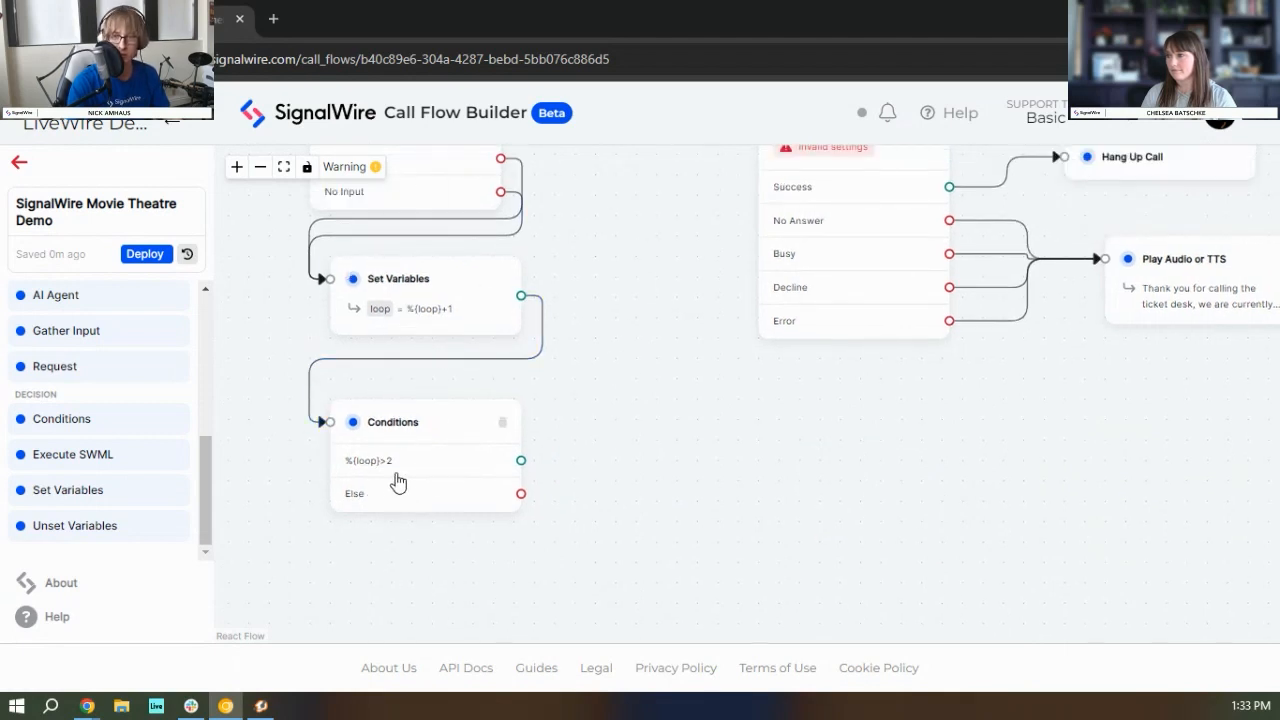
mouse_move(604, 428)
mouse_down()
mouse_move(552, 434)
mouse_move(594, 432)
mouse_up()
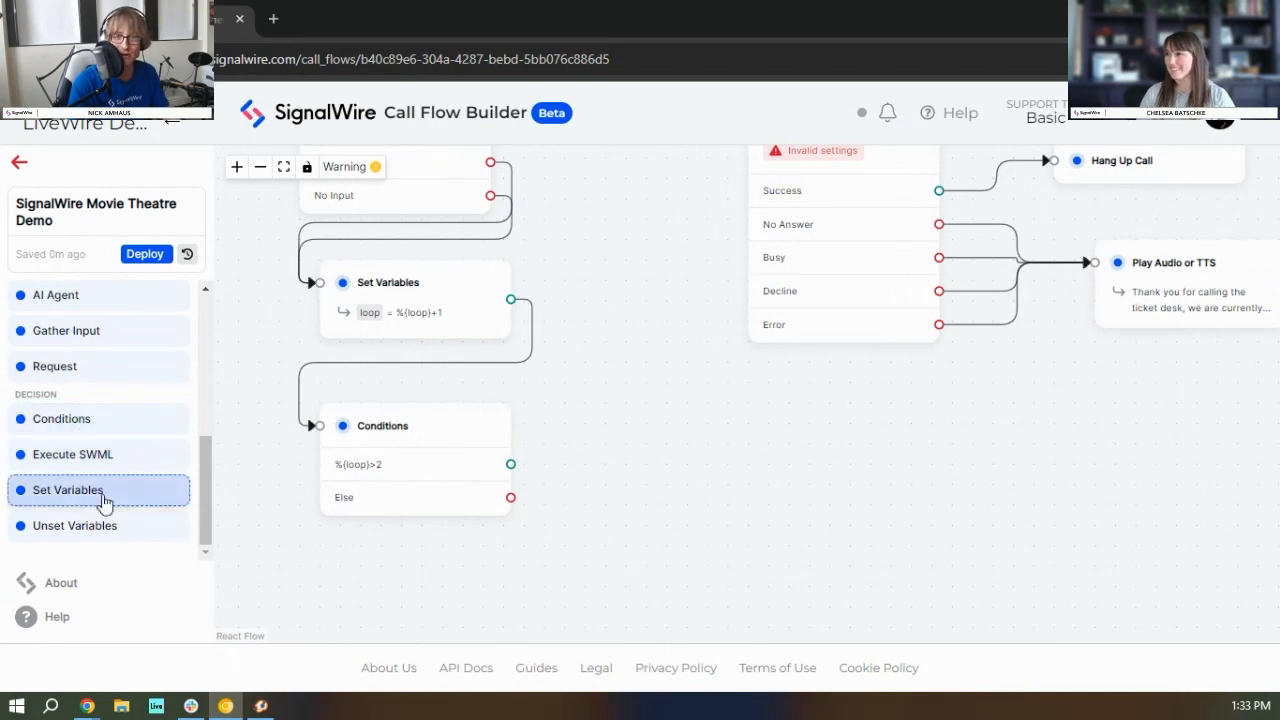
scroll(118, 462, up, 3)
scroll(118, 462, up, 2)
drag(114, 358, 768, 455)
drag(510, 464, 888, 468)
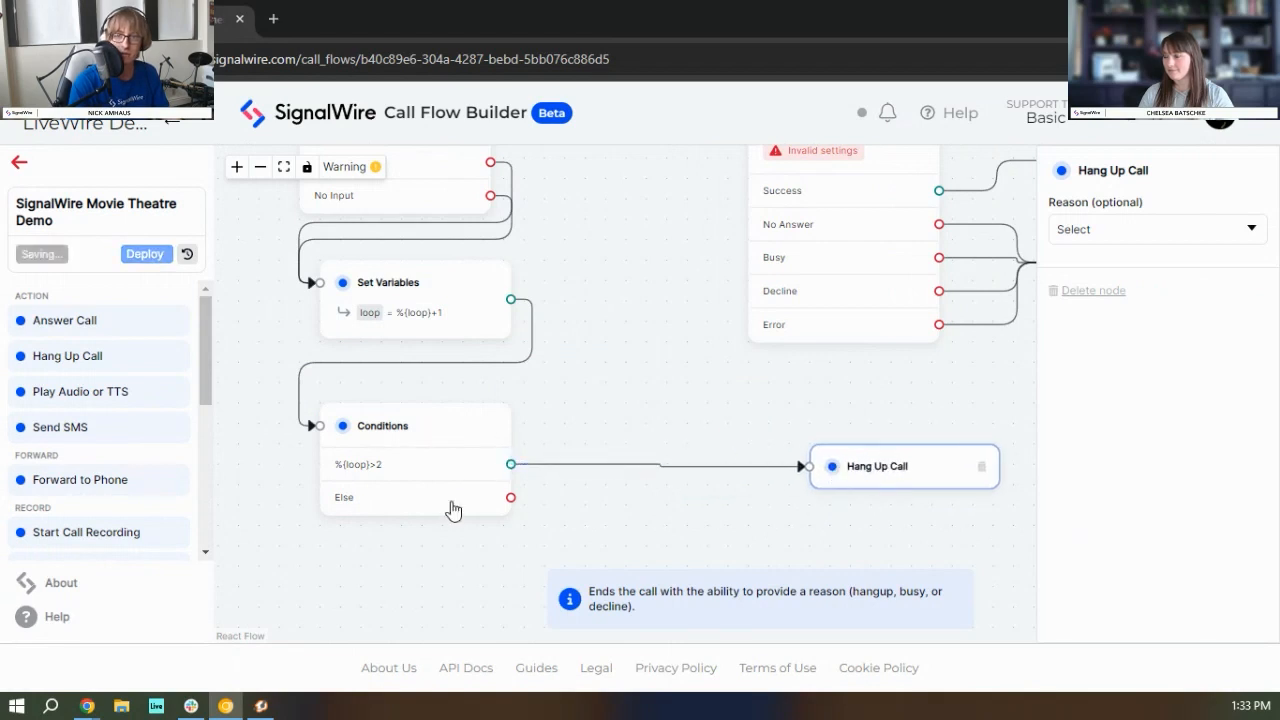
Step: Add a Play Audio or TTS node beside the Conditions node and set it to Text to Speech
drag(626, 363, 697, 277)
drag(100, 394, 745, 304)
click(1100, 210)
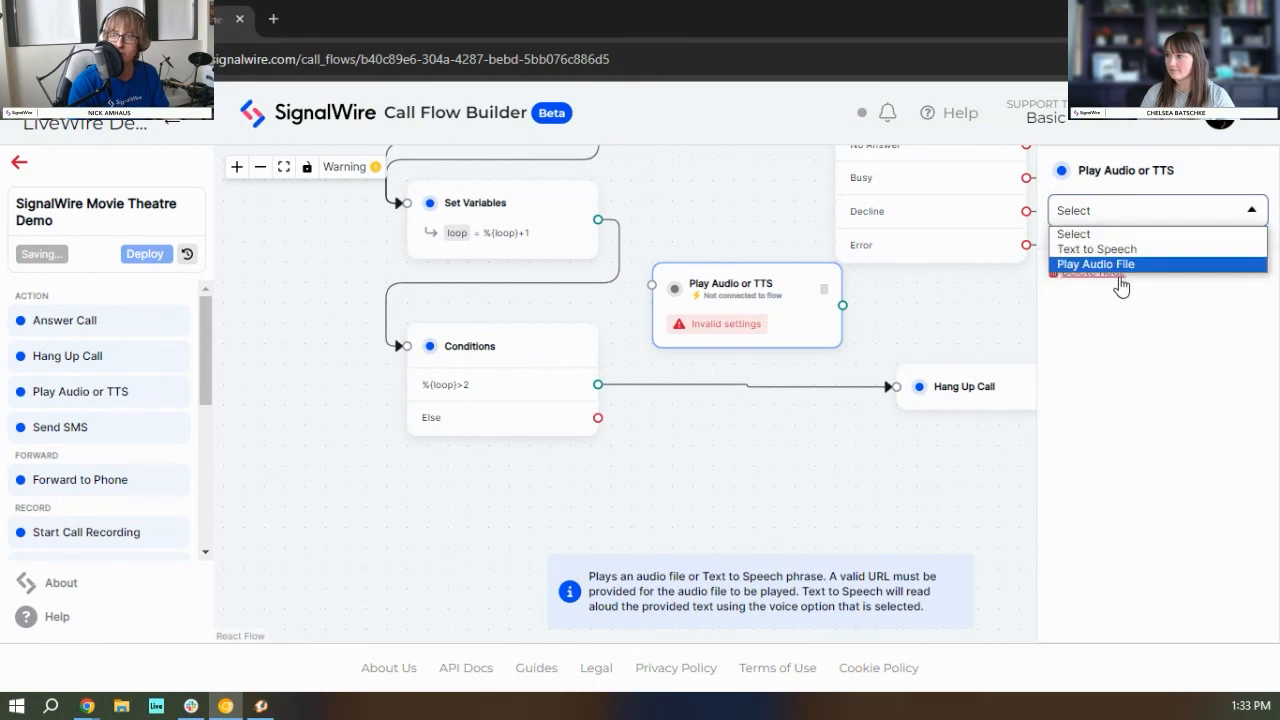
click(1127, 247)
click(1122, 267)
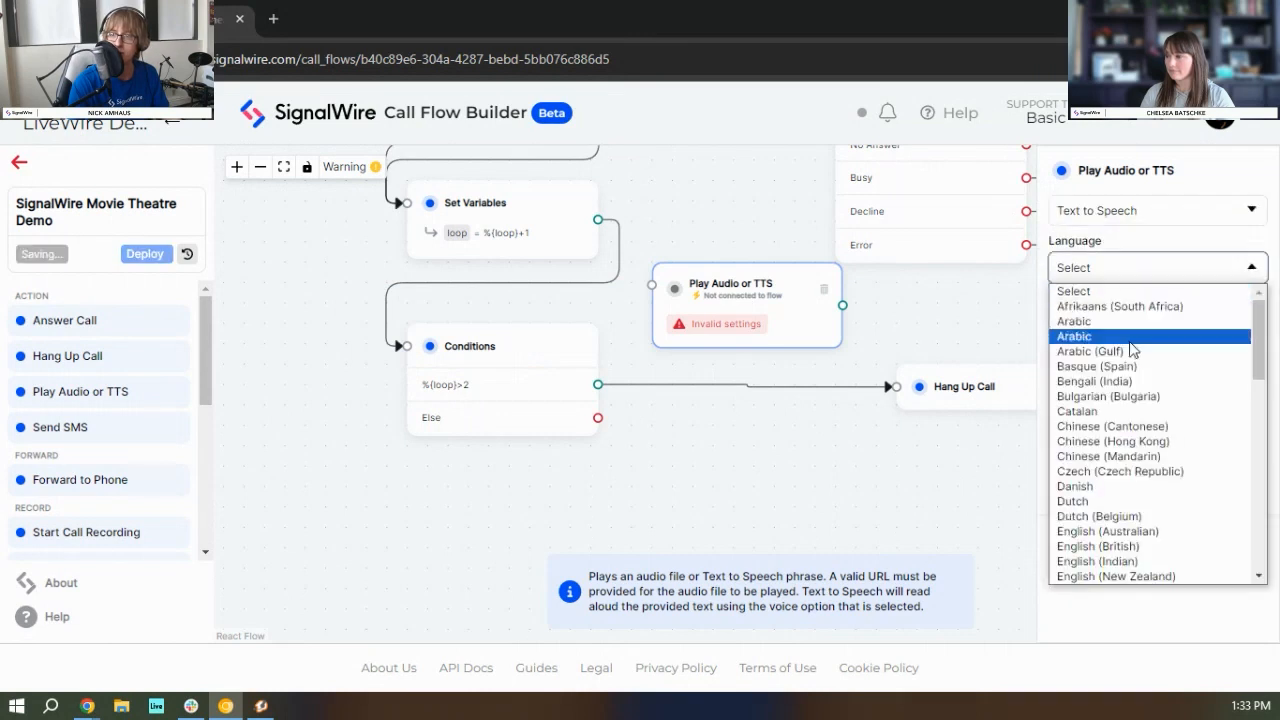
scroll(1145, 540, down, 4)
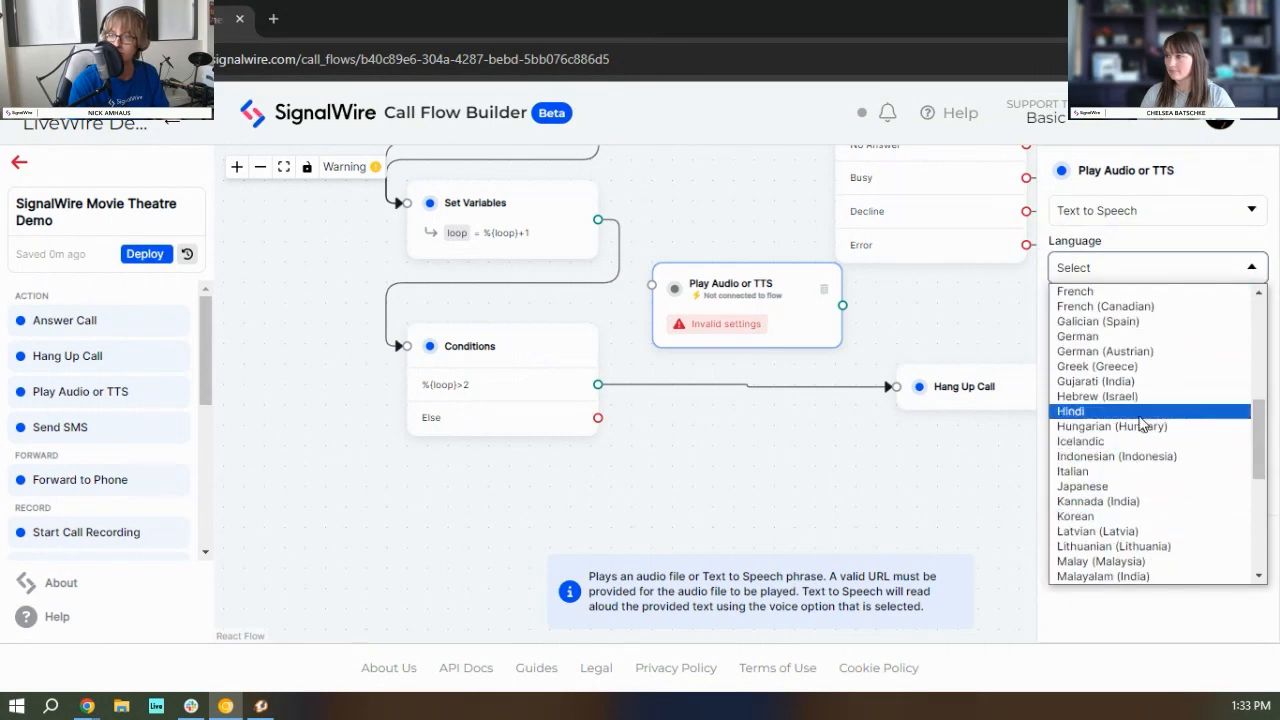
scroll(1140, 420, up, 4)
click(970, 302)
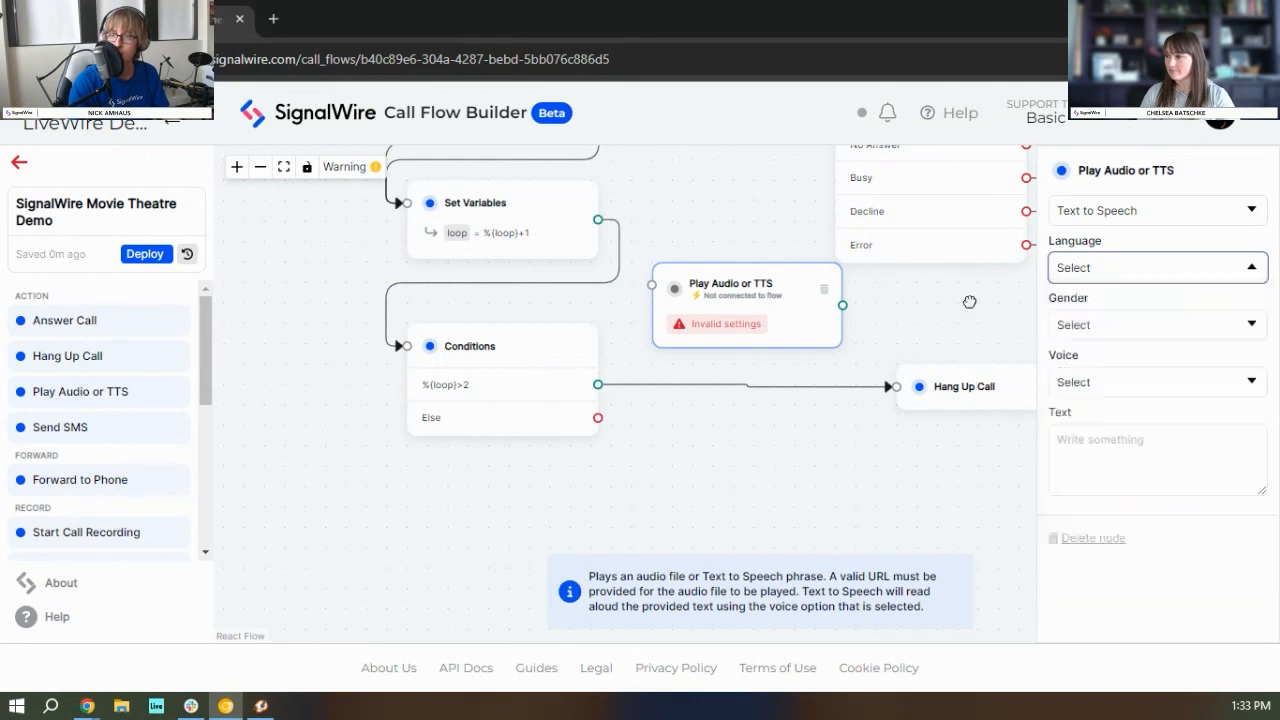
Step: Set the new Text to Speech node's text to "That was not a valid option" and connect the Conditions Else output to it
click(729, 296)
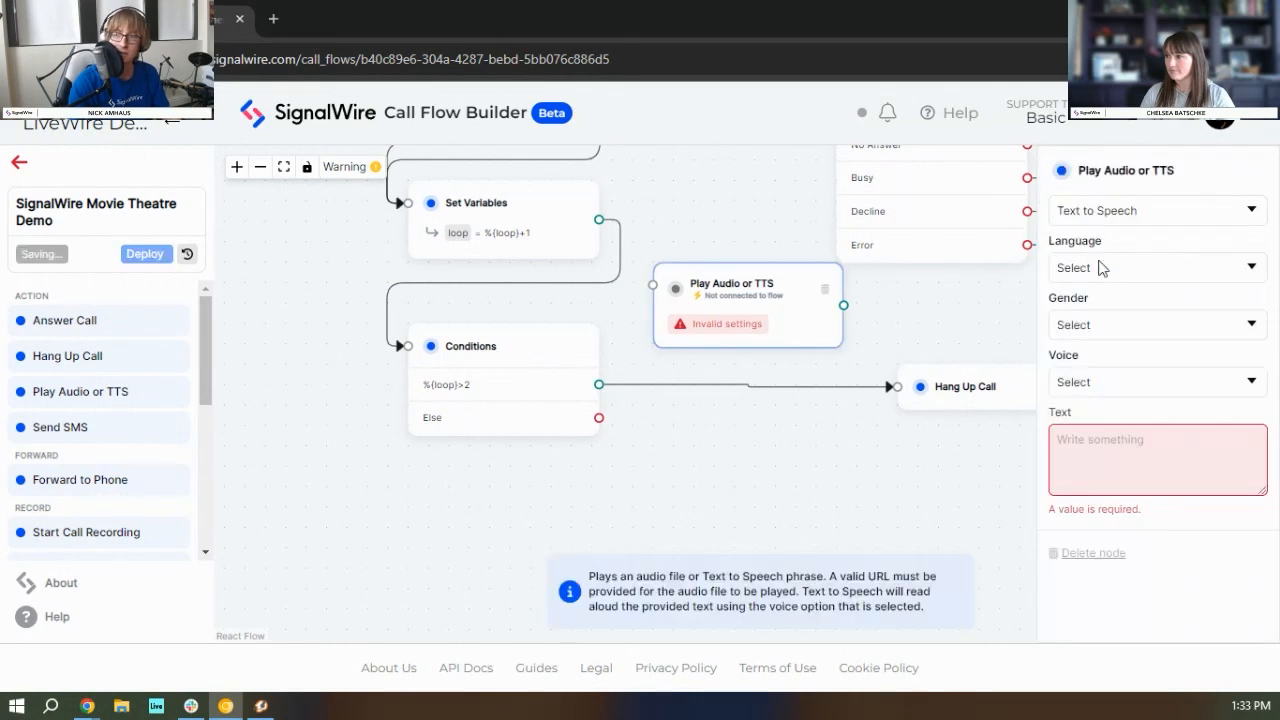
click(1110, 455)
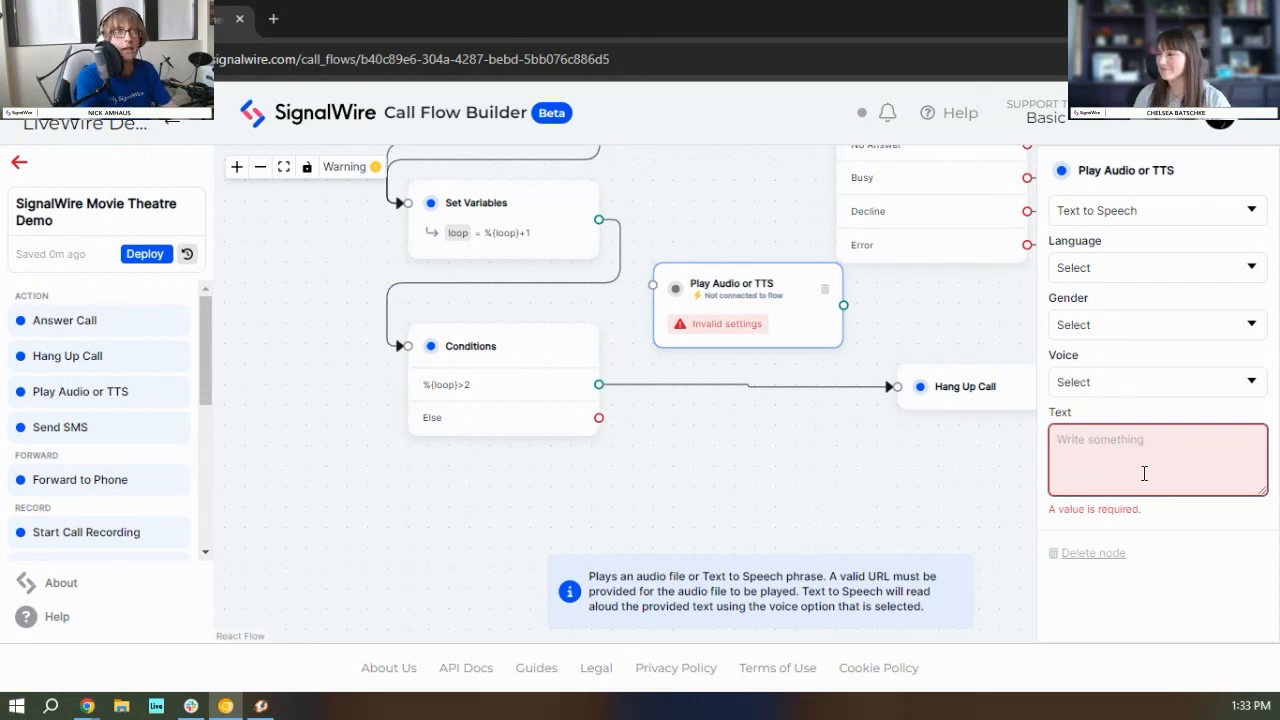
text(That was not a valid option)
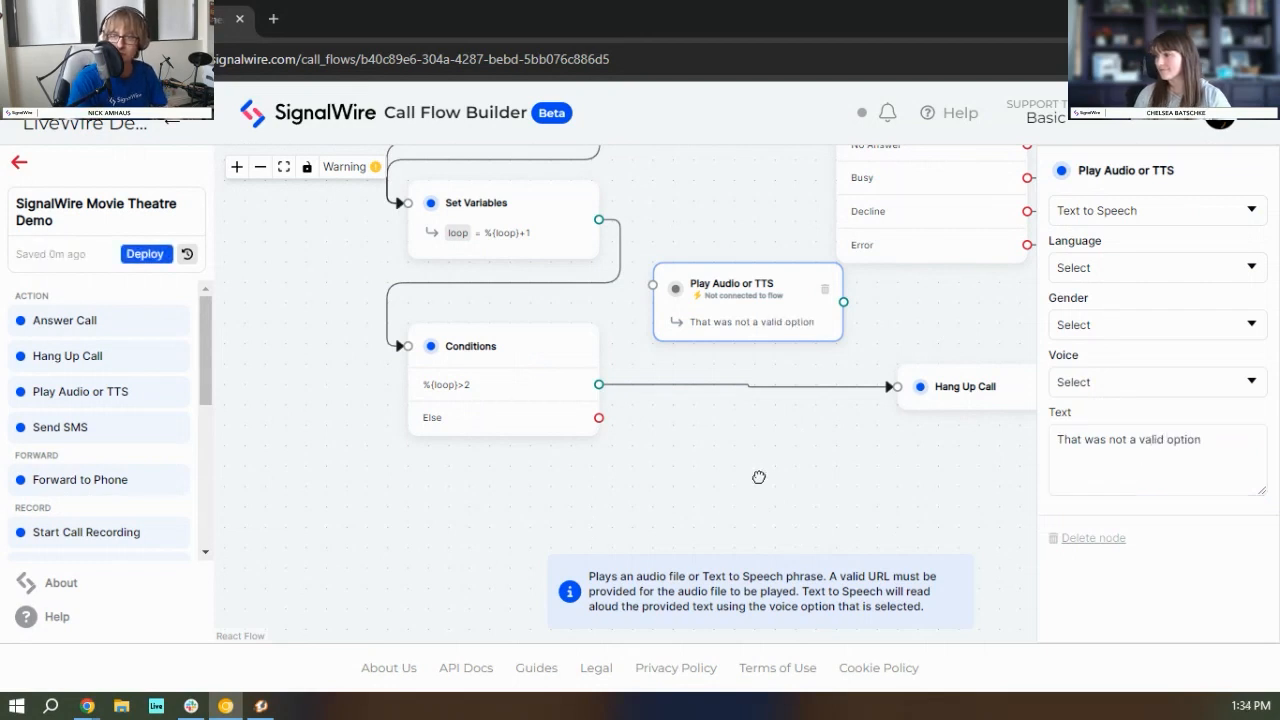
drag(873, 481, 766, 629)
drag(488, 565, 544, 436)
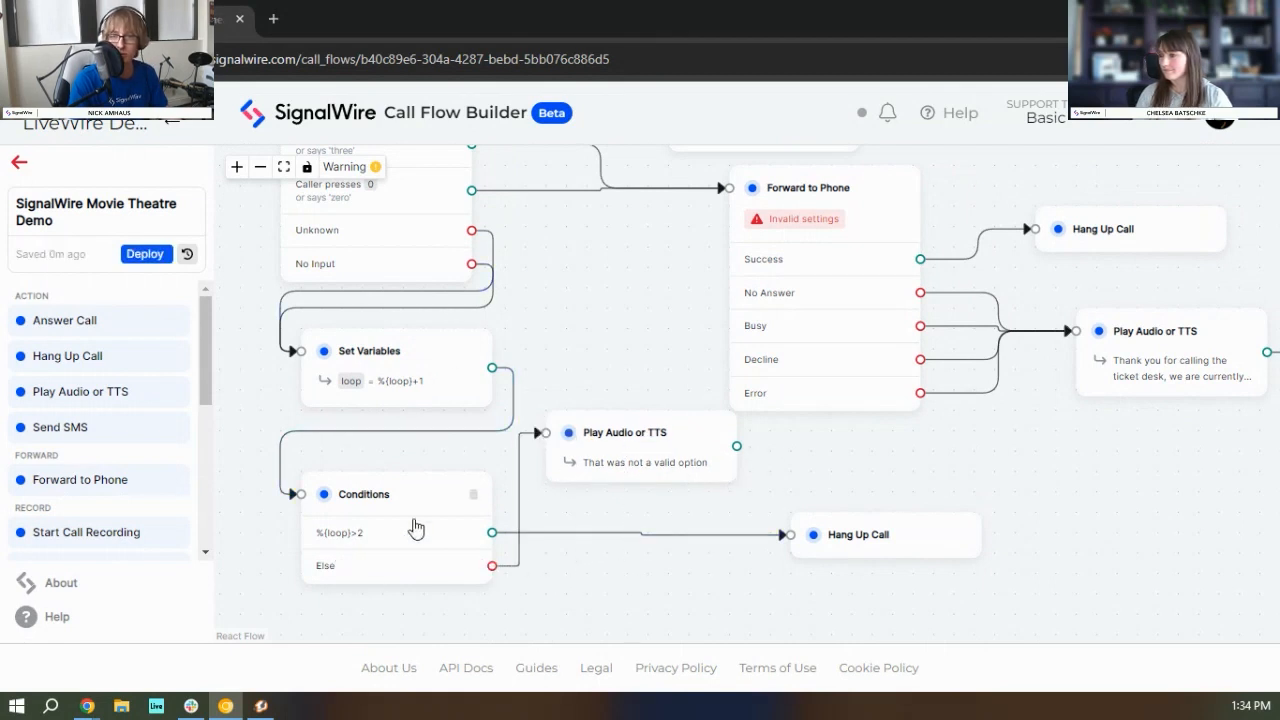
Step: Connect the "That was not a valid option" node's output back to the caller menu node and place it between Conditions and Hang Up Call
drag(620, 363, 777, 340)
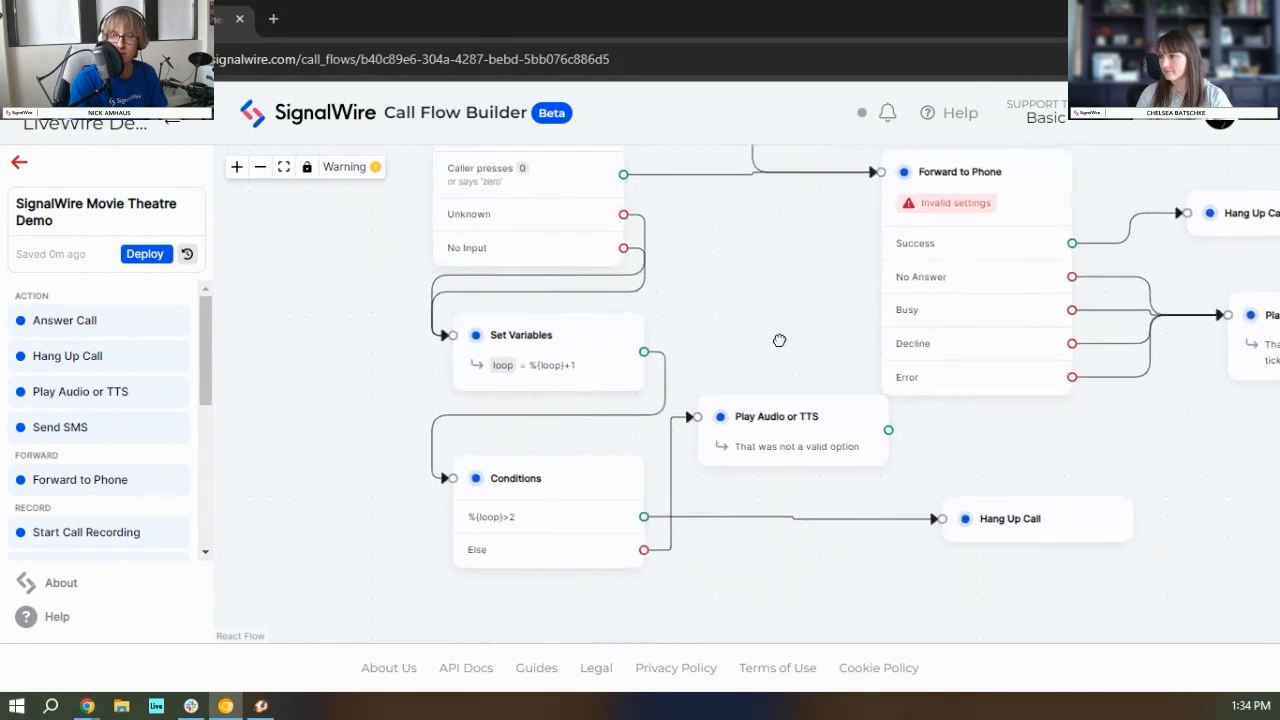
drag(791, 406, 318, 611)
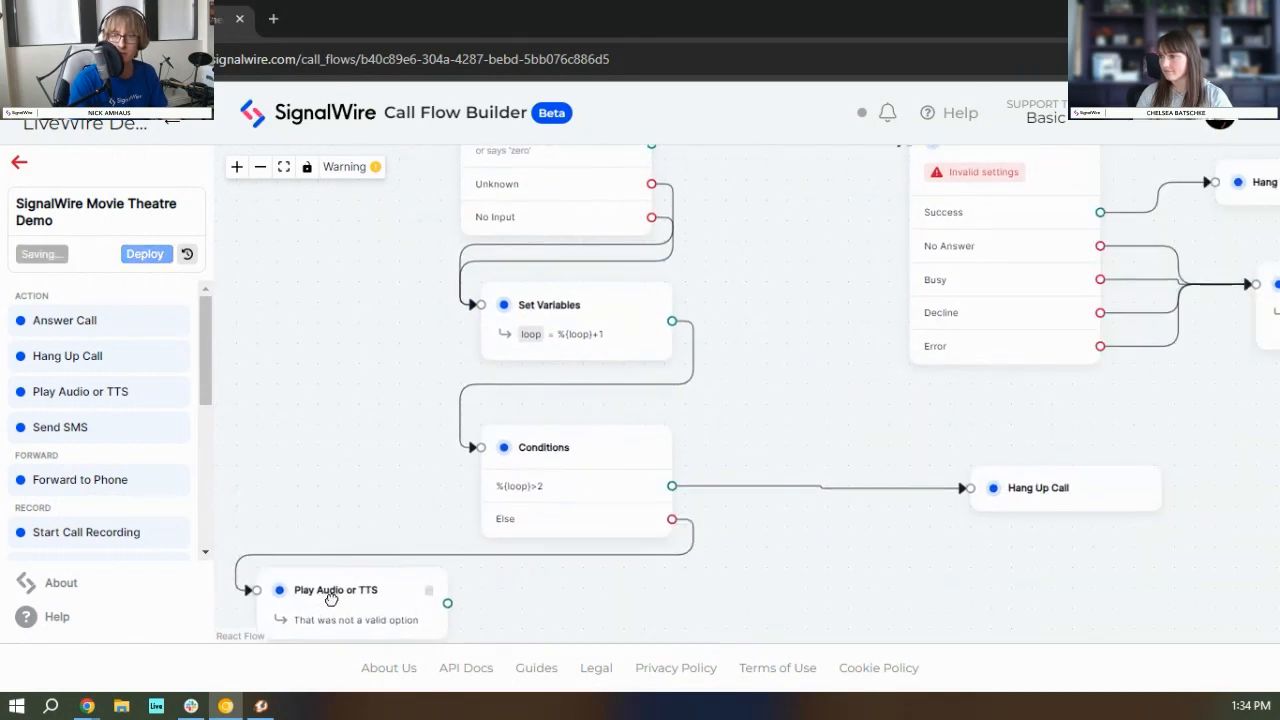
drag(447, 604, 457, 246)
drag(320, 468, 366, 98)
click(396, 560)
drag(853, 384, 866, 360)
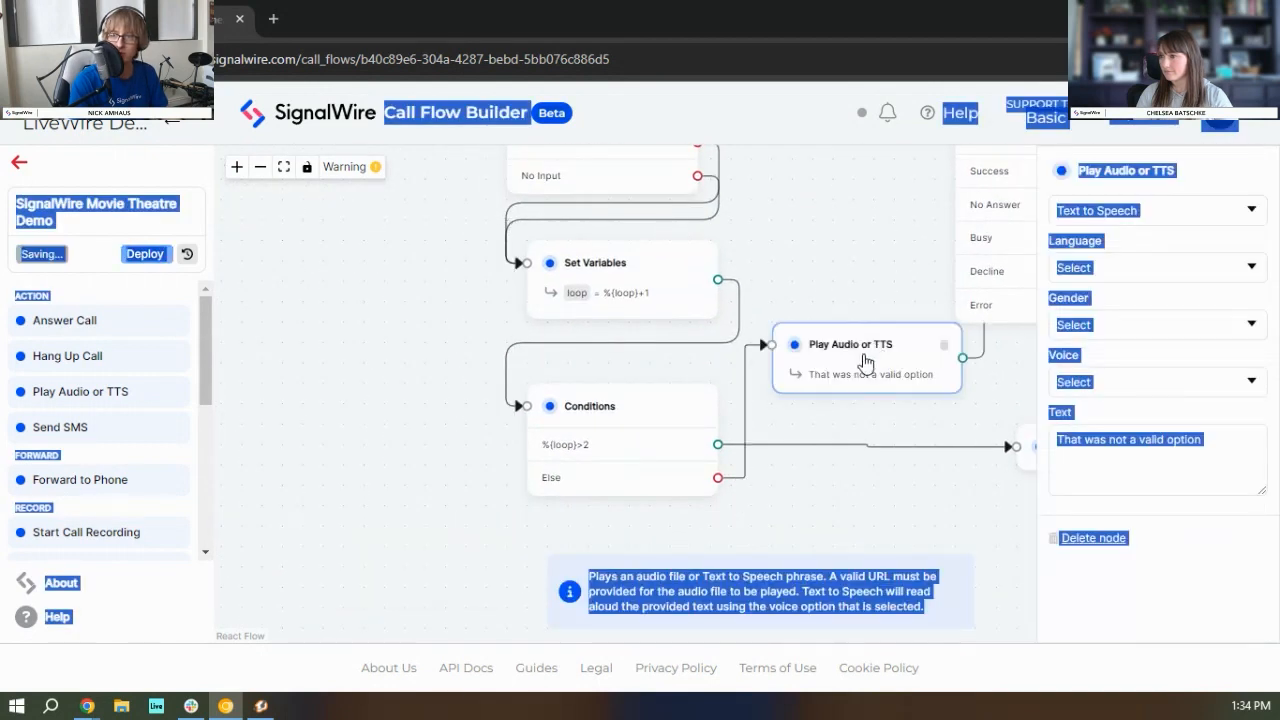
click(821, 231)
drag(877, 529, 771, 591)
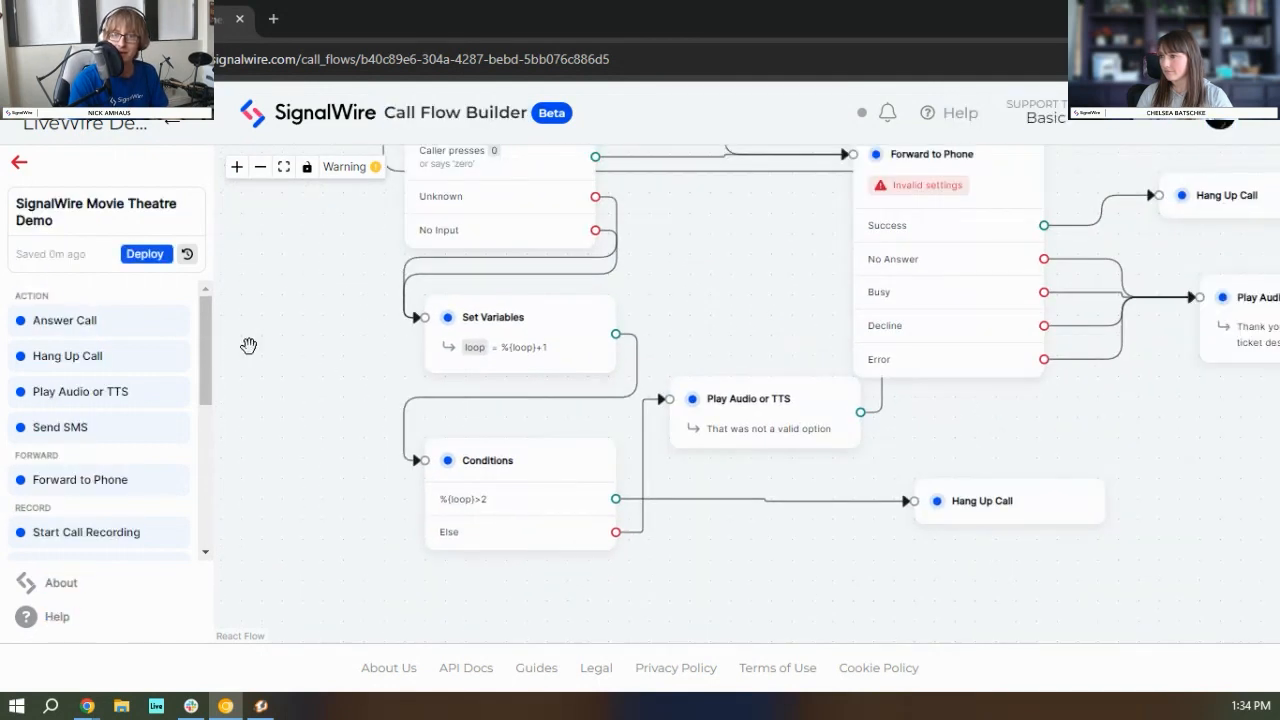
drag(727, 283, 711, 484)
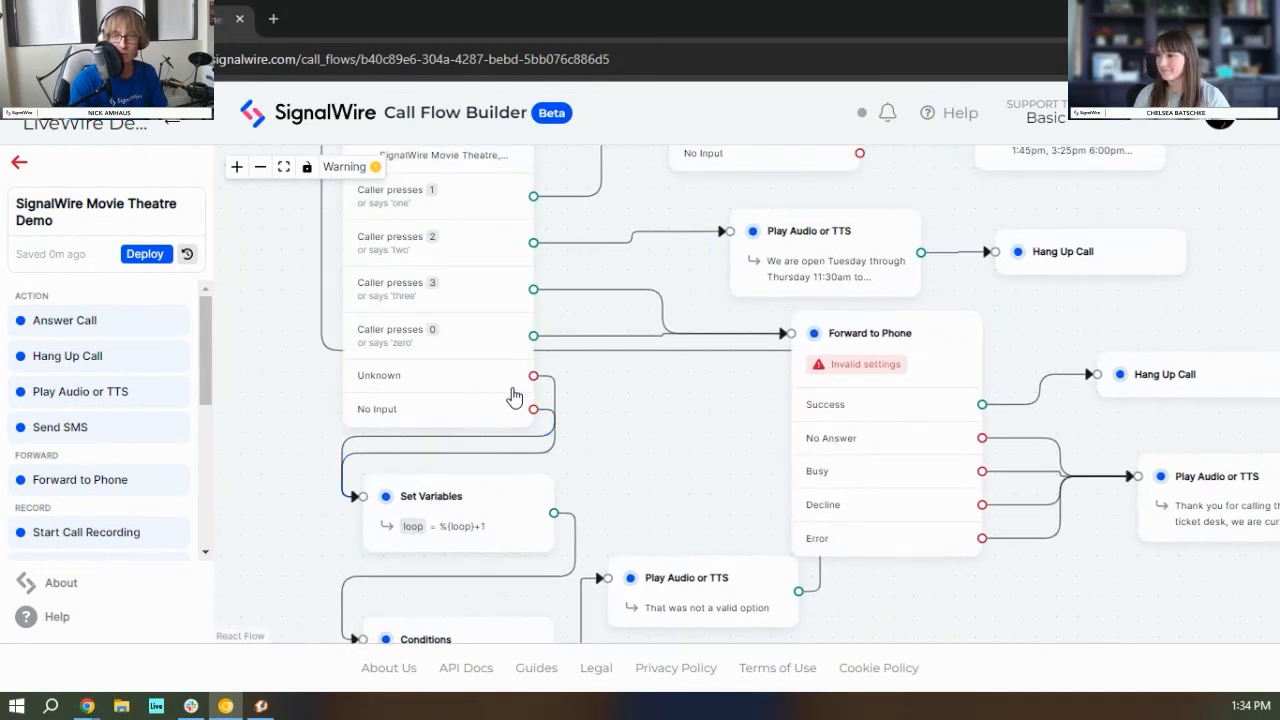
Step: Review the main menu's retry loop and the movie times menu's Unknown and No Input outputs, and look through the available node types
drag(681, 490, 650, 415)
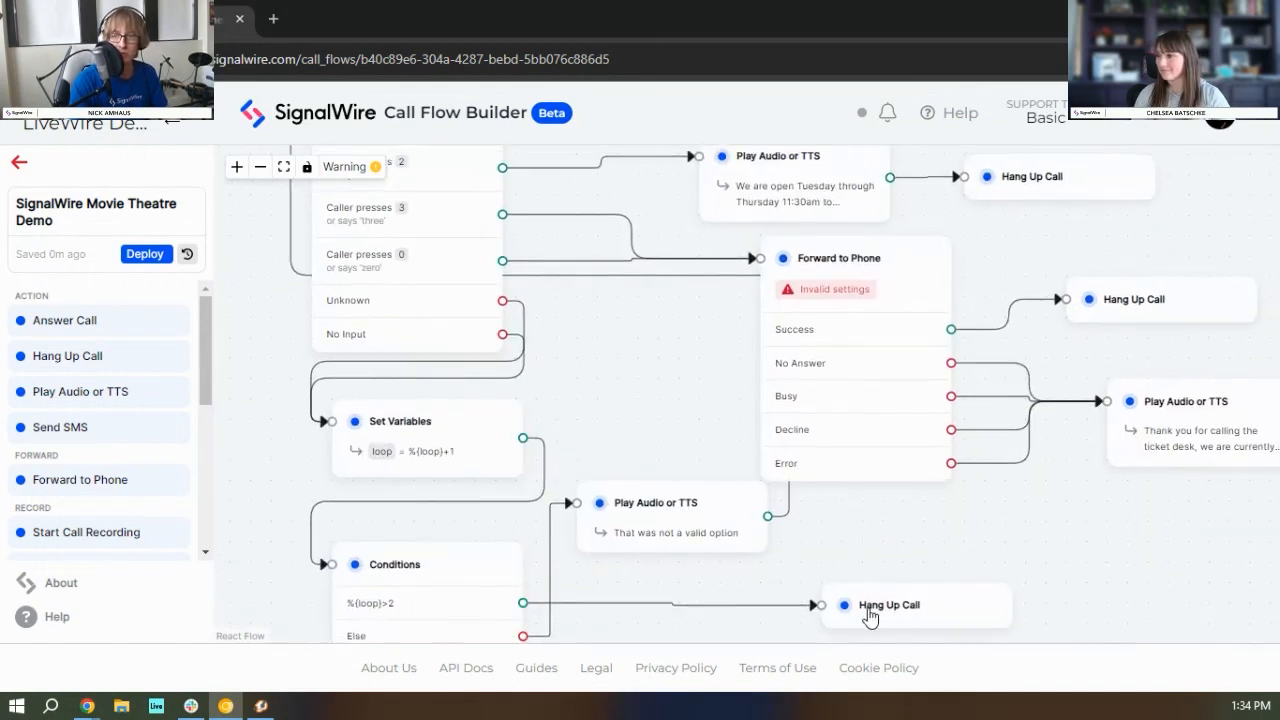
scroll(591, 417, right, 1)
scroll(594, 423, up, 1)
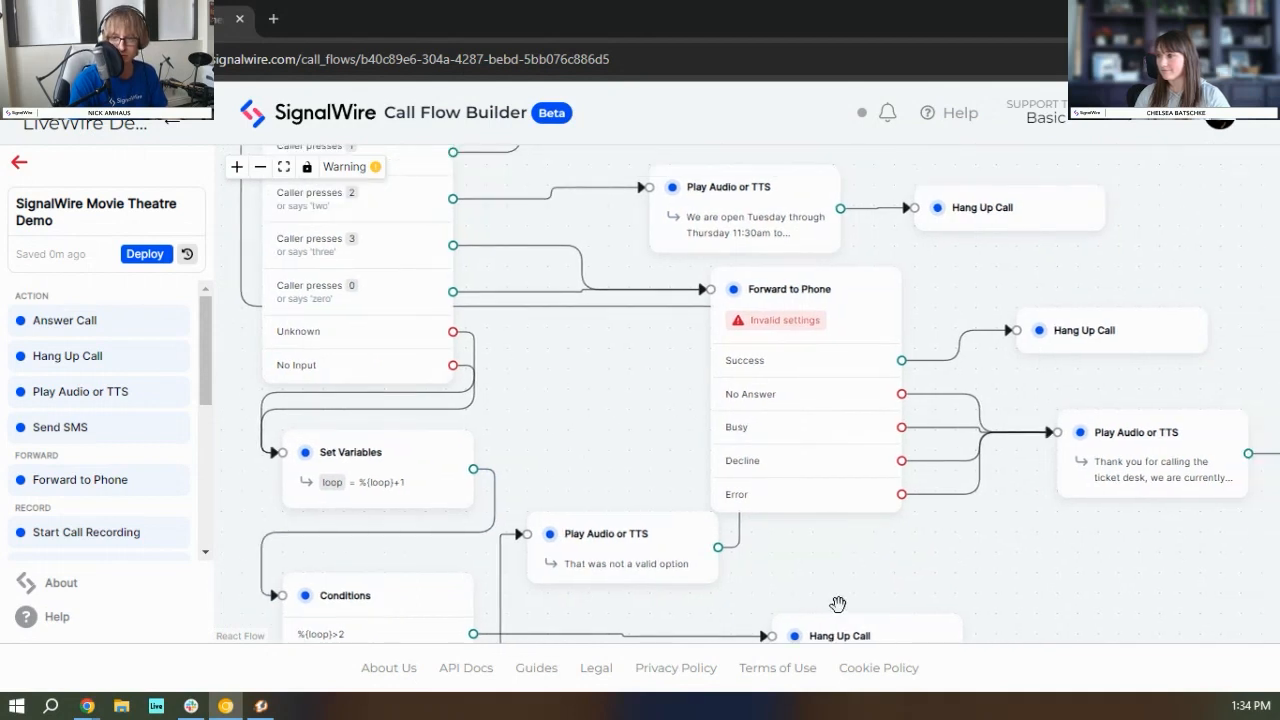
scroll(647, 484, up, 3)
scroll(654, 523, left, 1)
drag(247, 298, 259, 384)
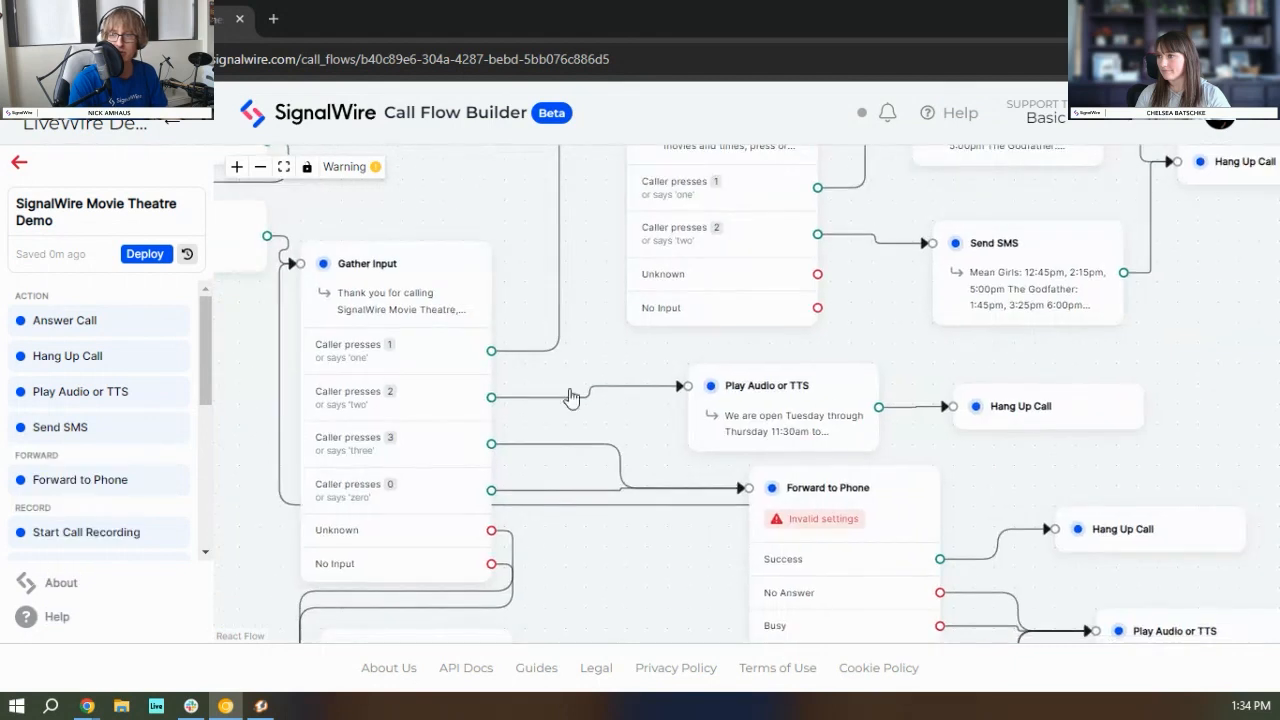
scroll(1150, 355, down, 1)
drag(1201, 333, 702, 373)
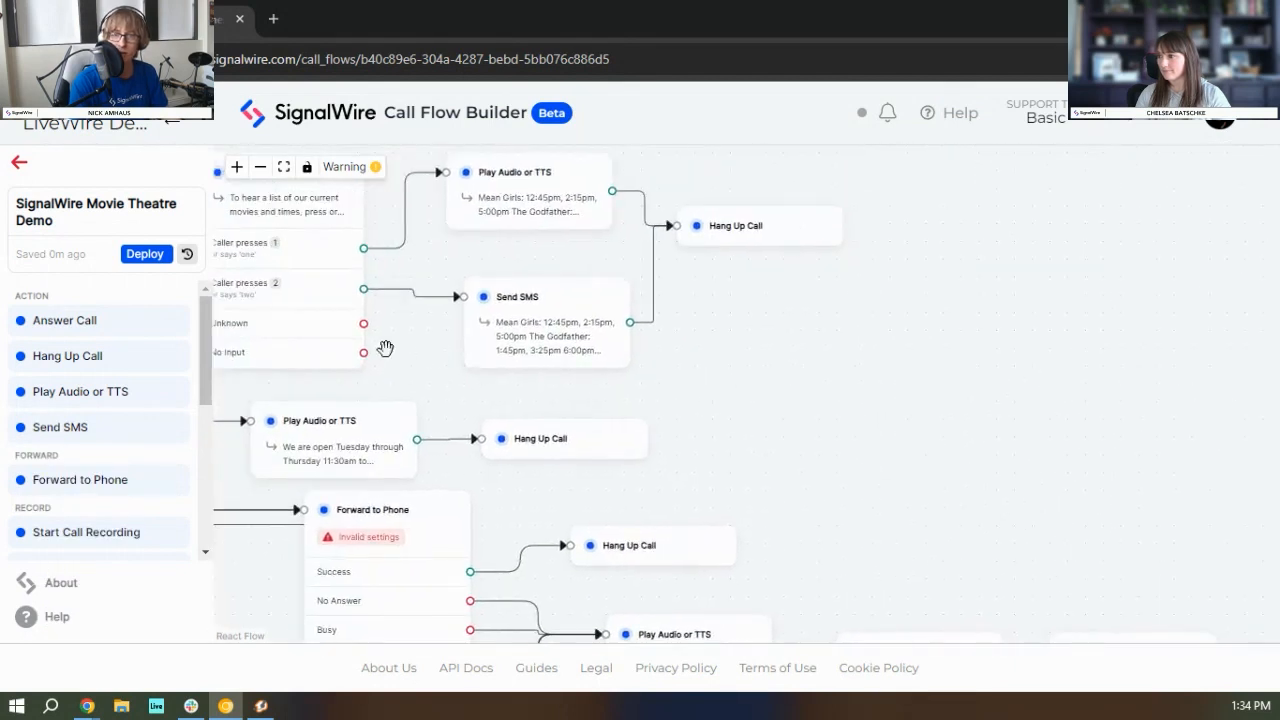
drag(414, 360, 504, 322)
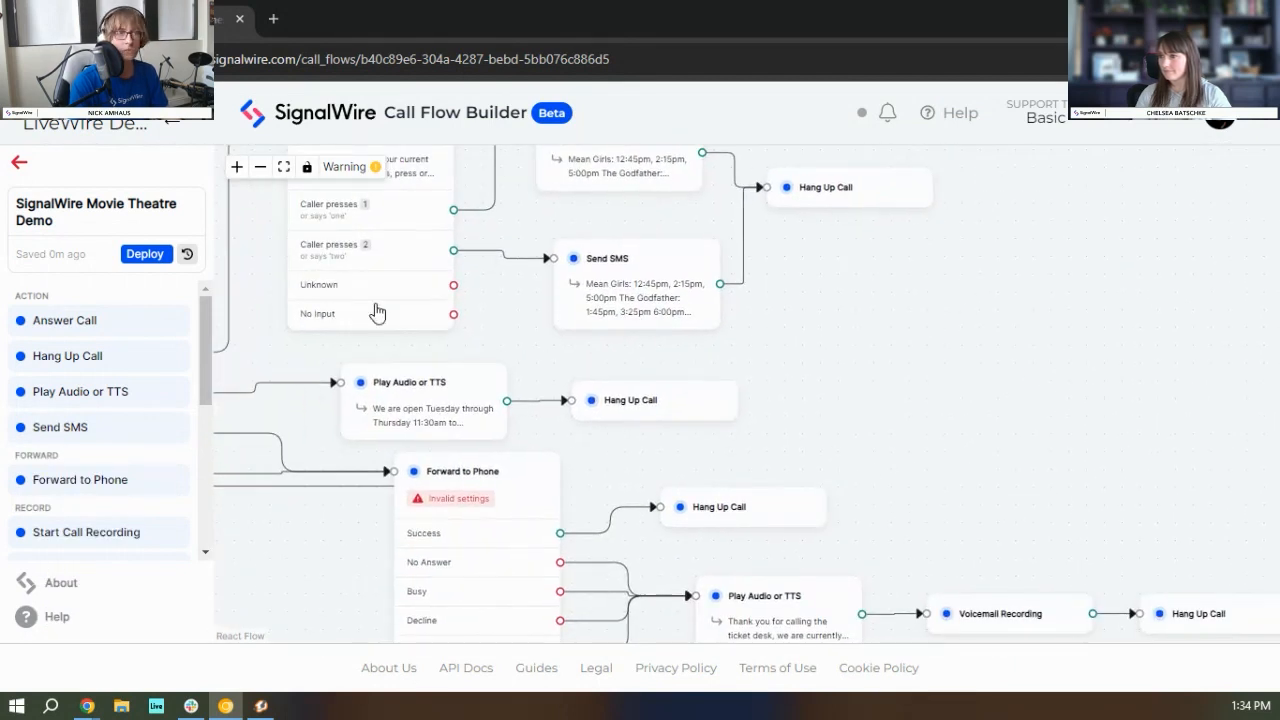
scroll(100, 480, down, 3)
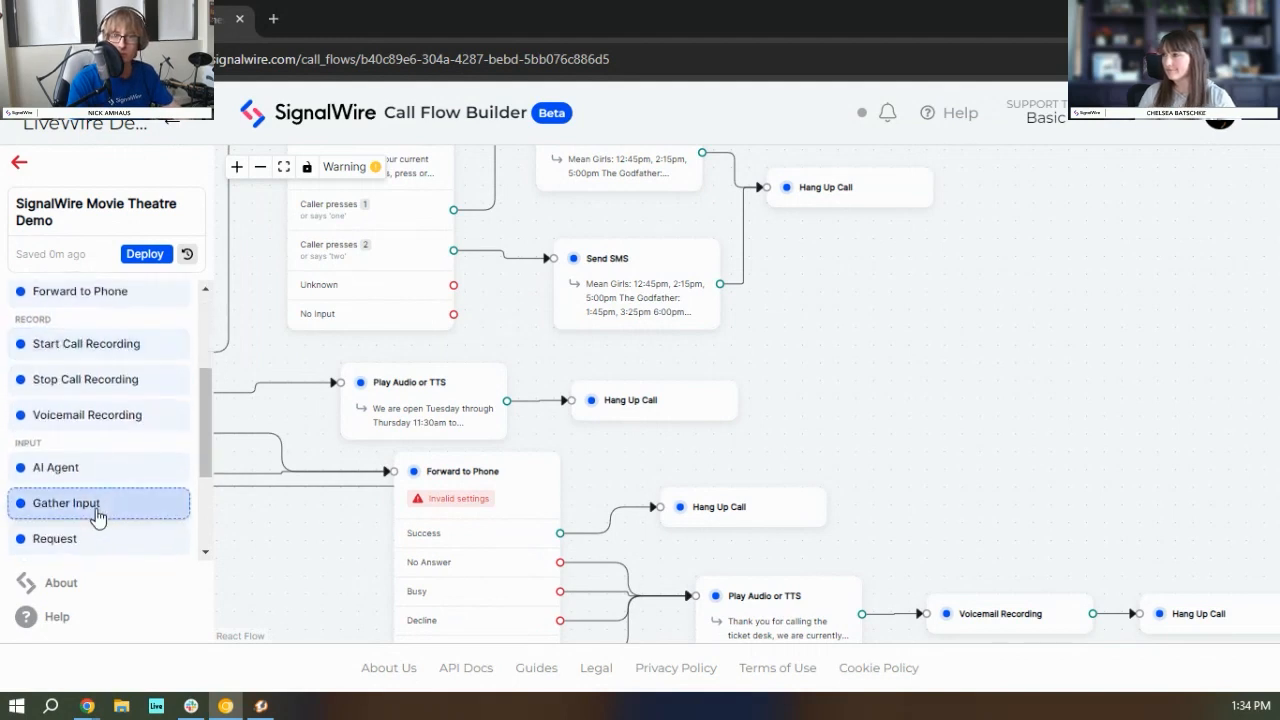
scroll(143, 450, up, 4)
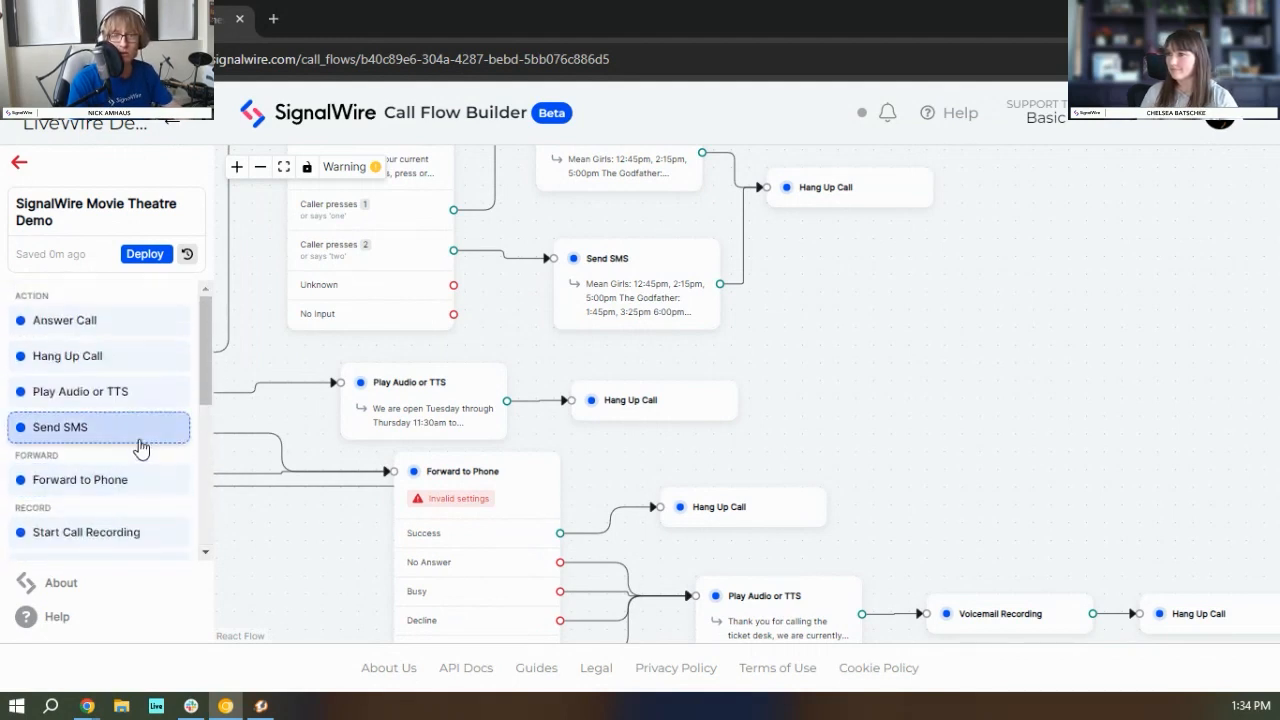
Step: Add a Set Variables node near the Send SMS node and set its key to loop2
drag(808, 354, 899, 455)
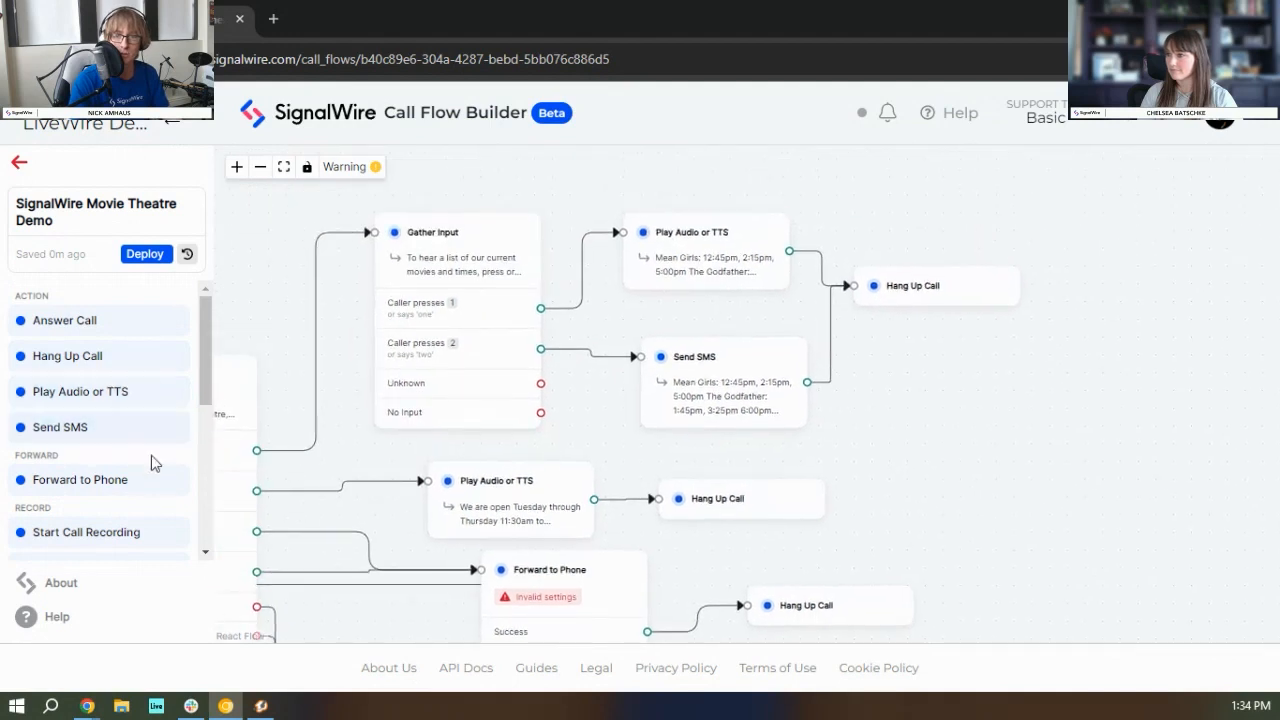
scroll(150, 460, down, 5)
drag(110, 495, 930, 425)
click(1099, 237)
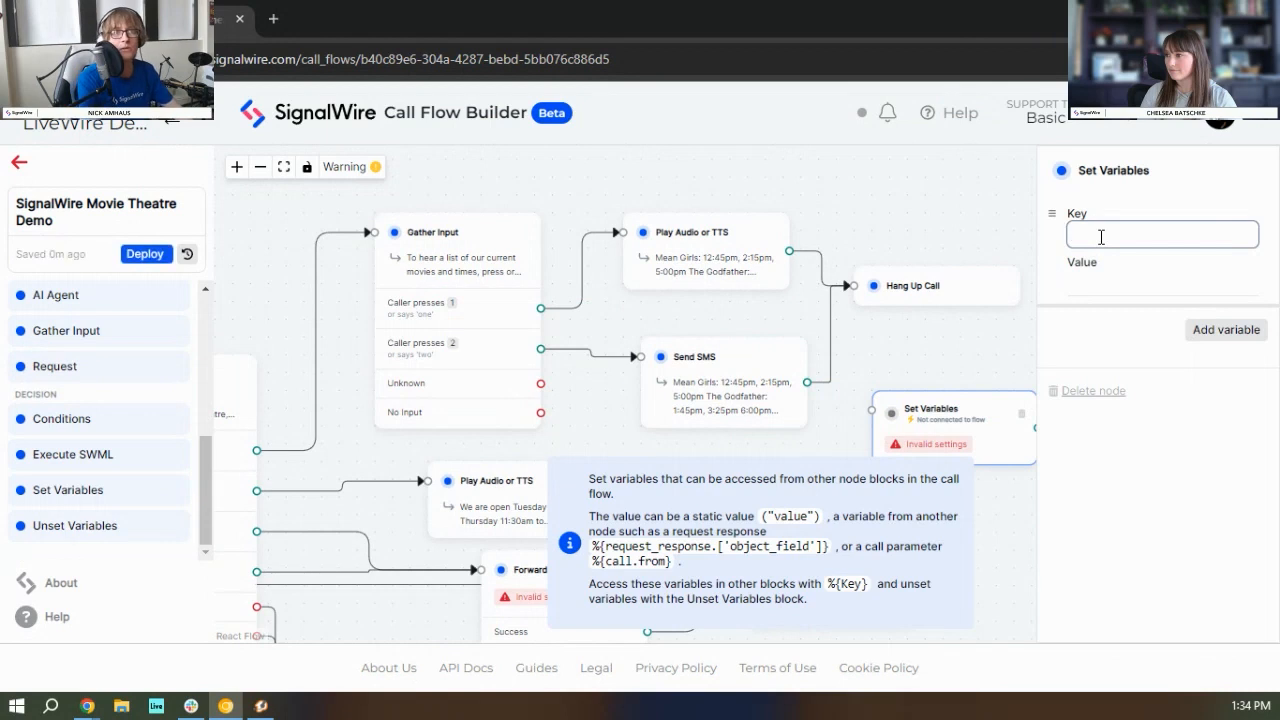
text(loop2)
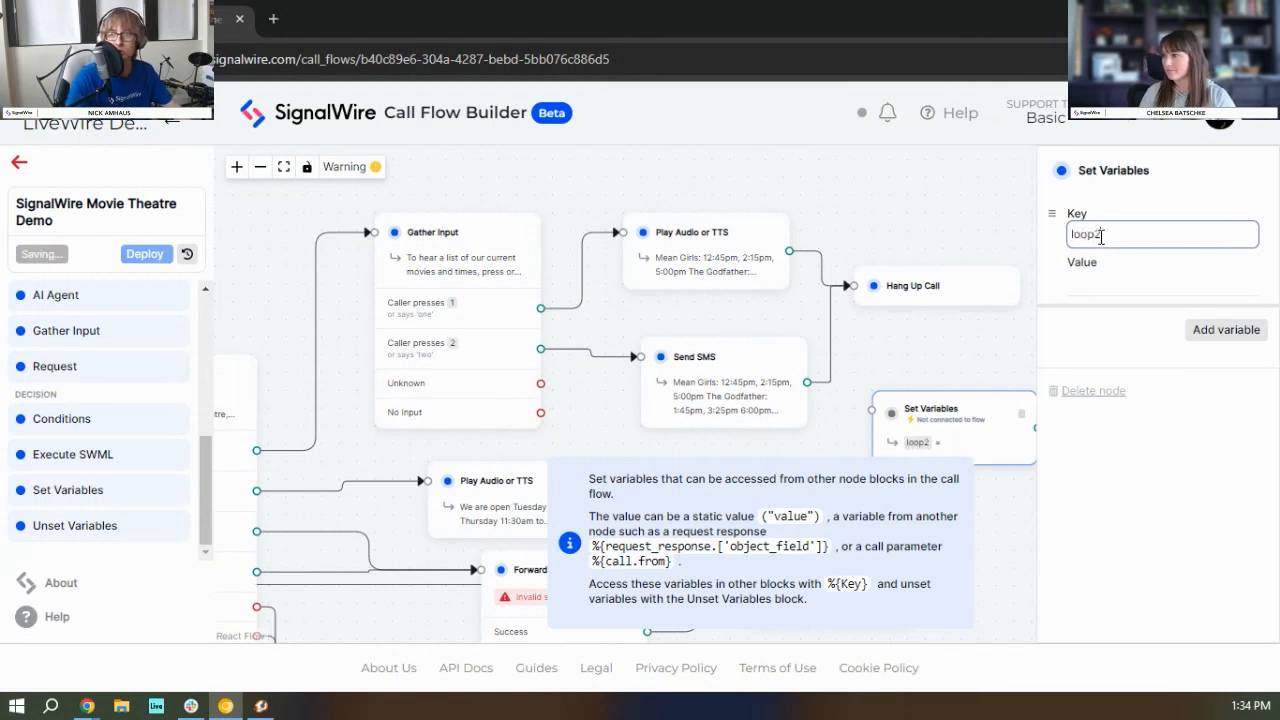
Step: Set the loop2 variable's value to %{loop2}+1
click(1117, 282)
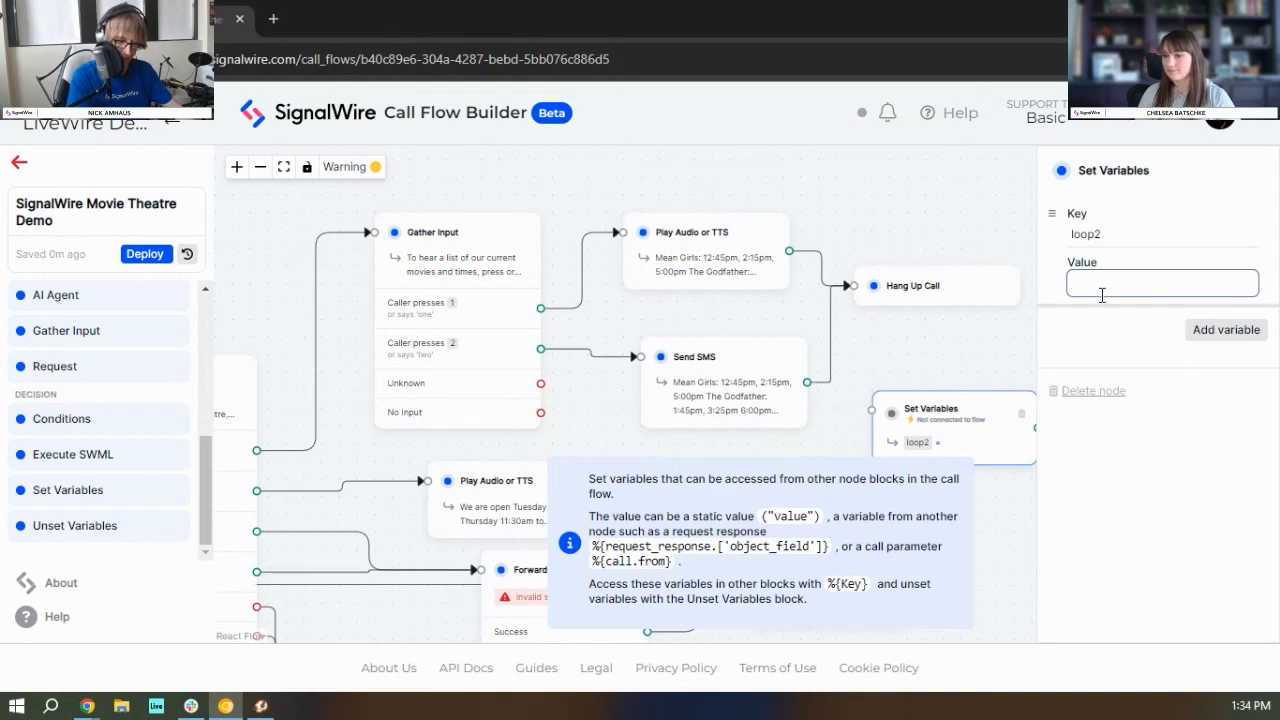
text(%{})
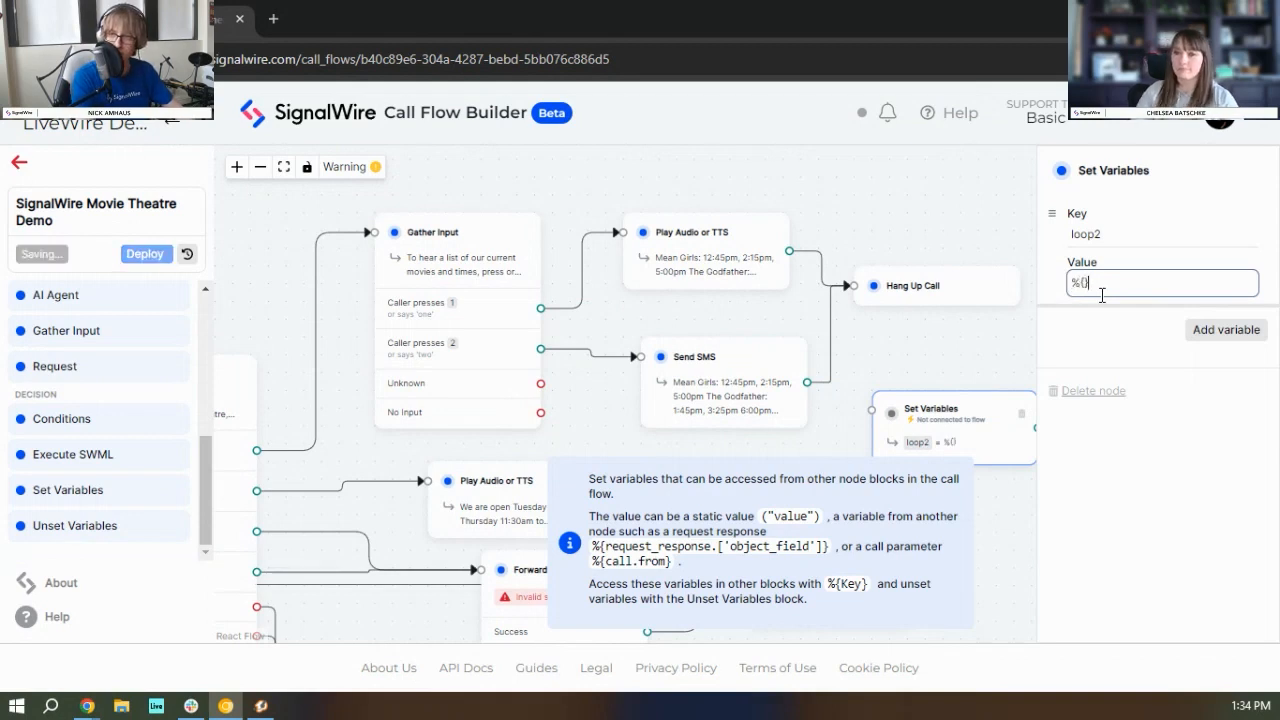
text(loop2)
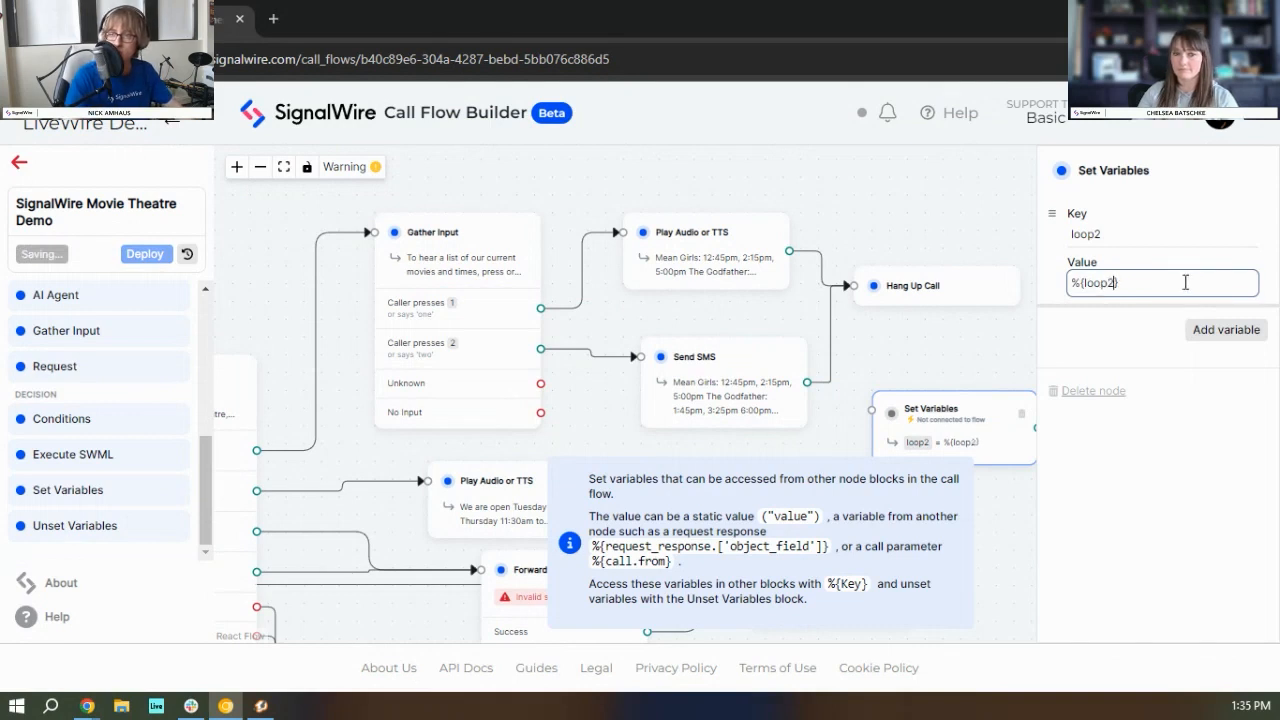
click(1186, 286)
text(+1)
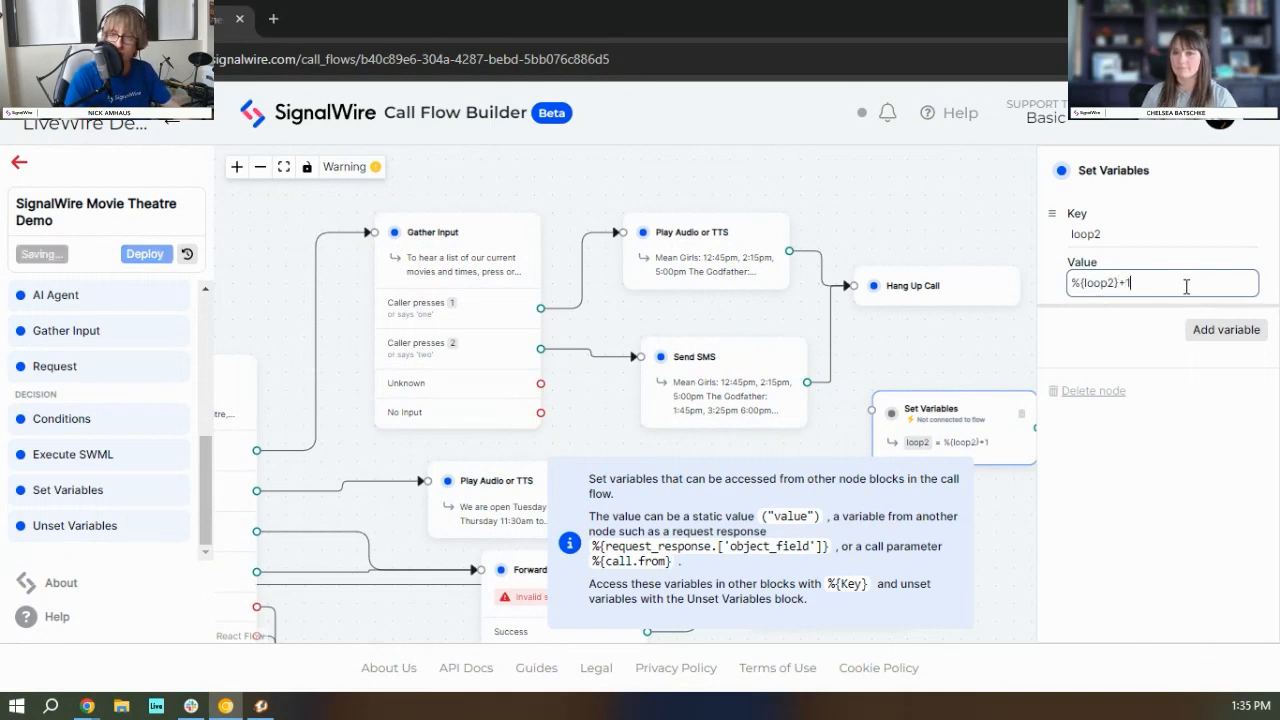
Step: Connect the movie times menu's Unknown and No Input outputs to the loop2 Set Variables node and move that node slightly down
drag(936, 371, 836, 254)
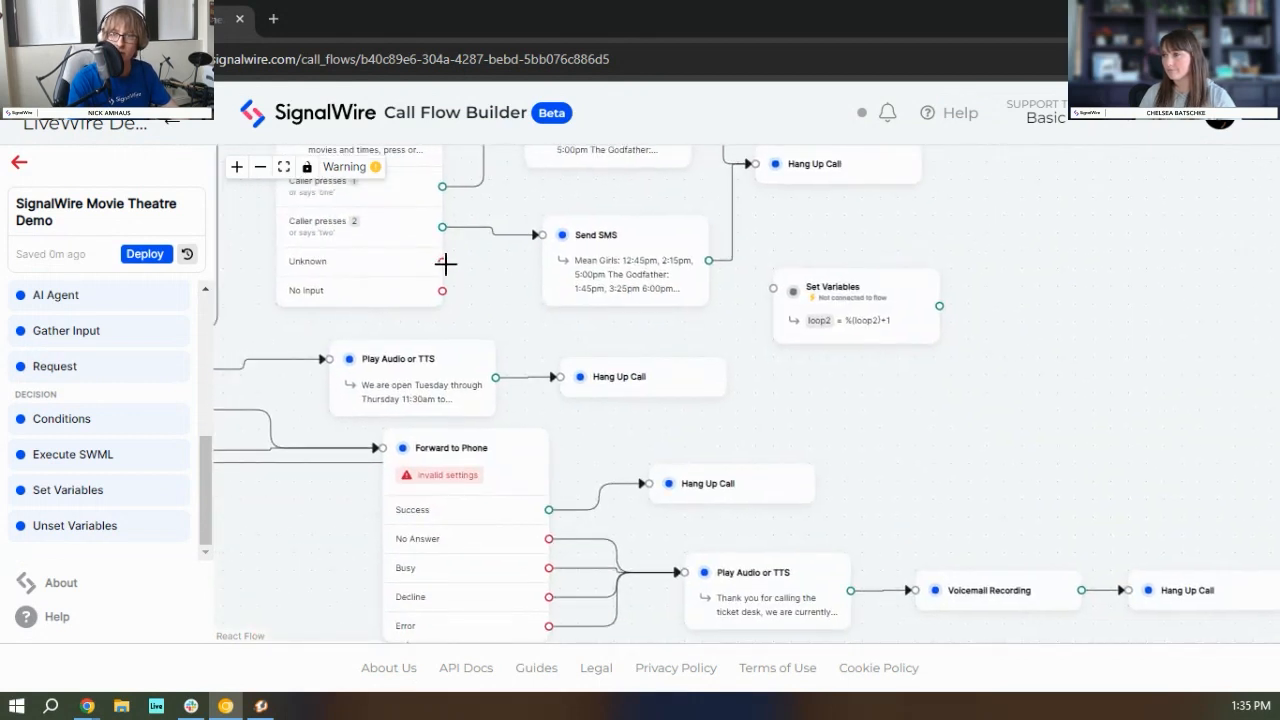
drag(498, 277, 774, 288)
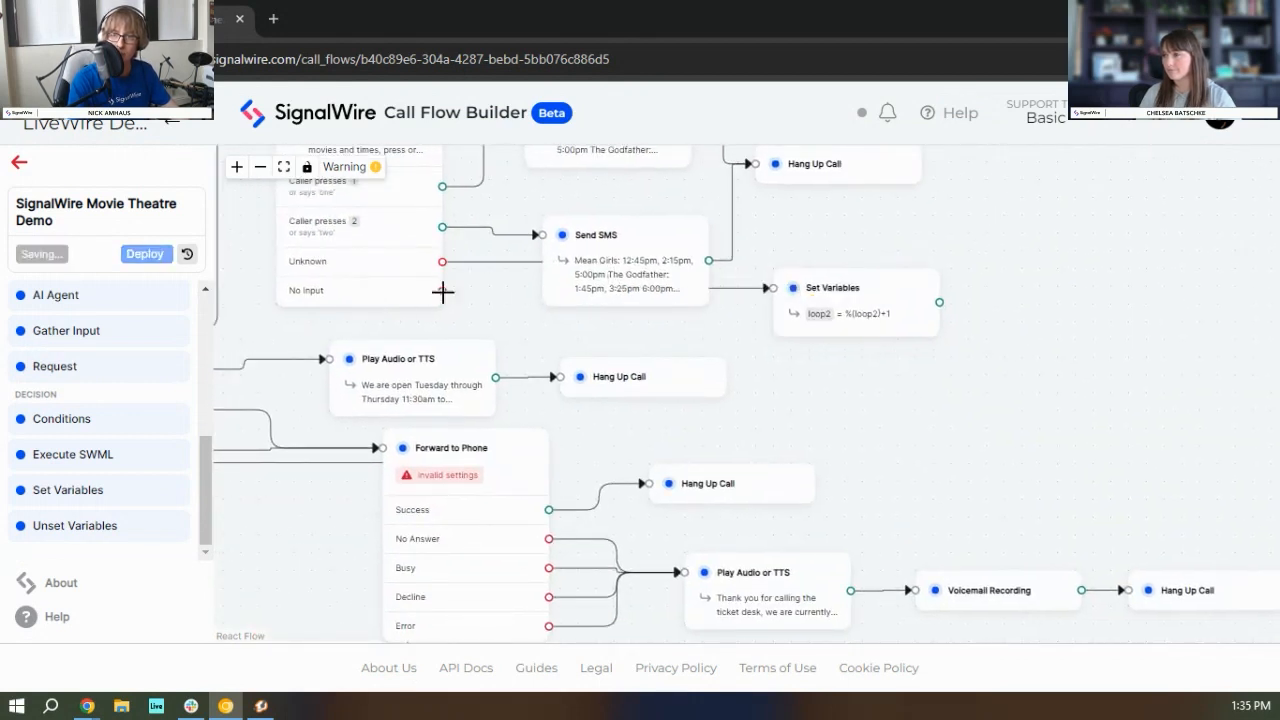
drag(445, 290, 771, 286)
drag(845, 314, 806, 345)
Step: Add a Conditions node beside the loop2 Set Variables node and connect the Set Variables output to it
drag(903, 266, 725, 277)
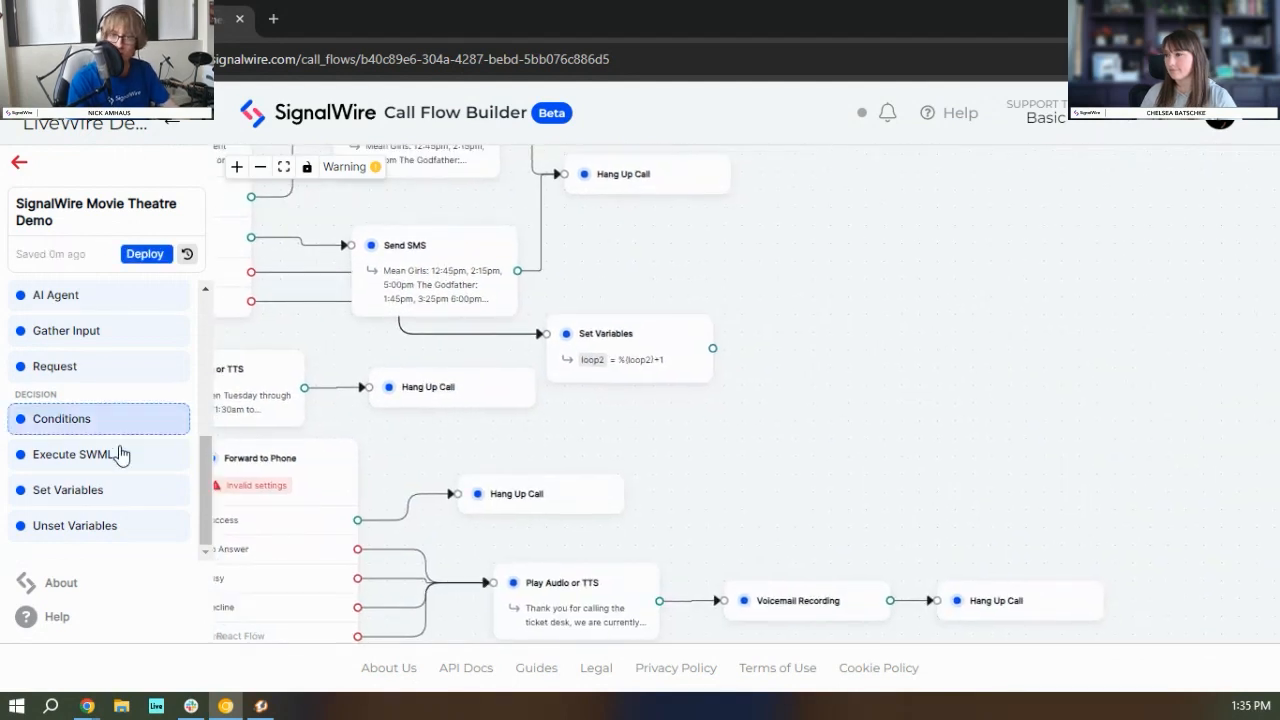
click(118, 430)
drag(427, 321, 799, 356)
drag(712, 350, 741, 334)
Step: Set Condition 1 of the new Conditions node to %{loop2}>2
click(1136, 236)
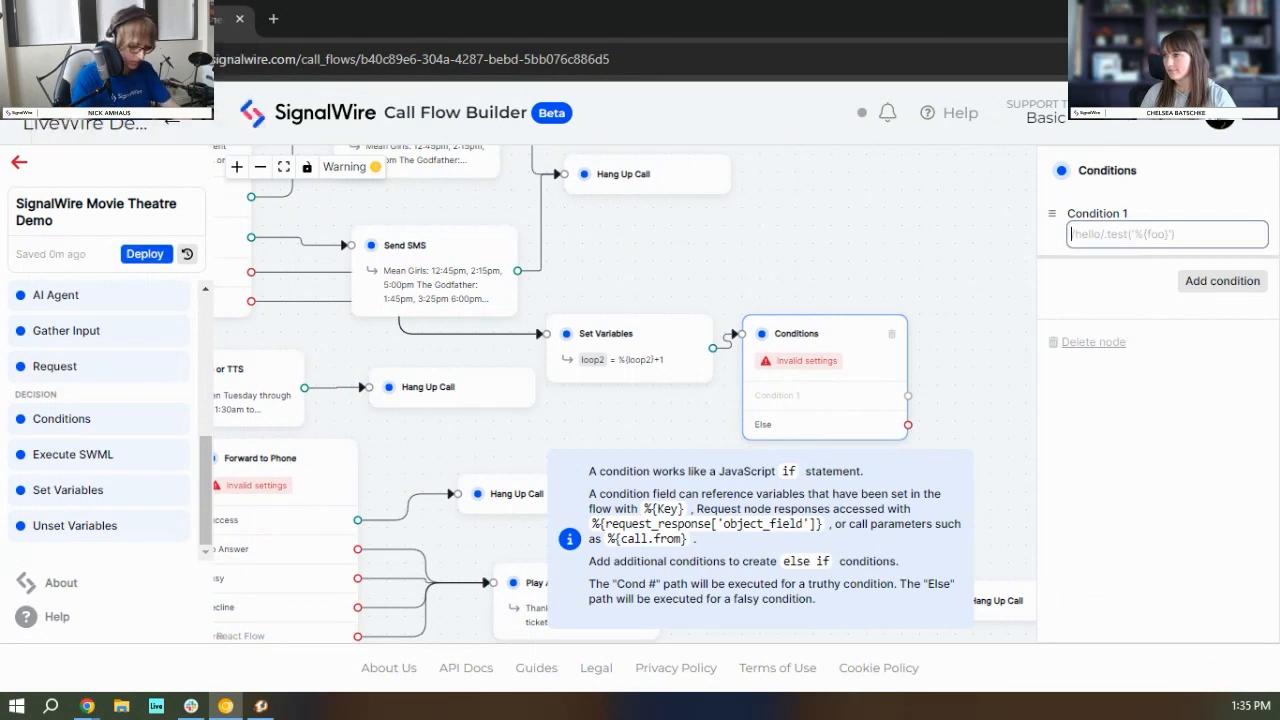
text(%{loop2)
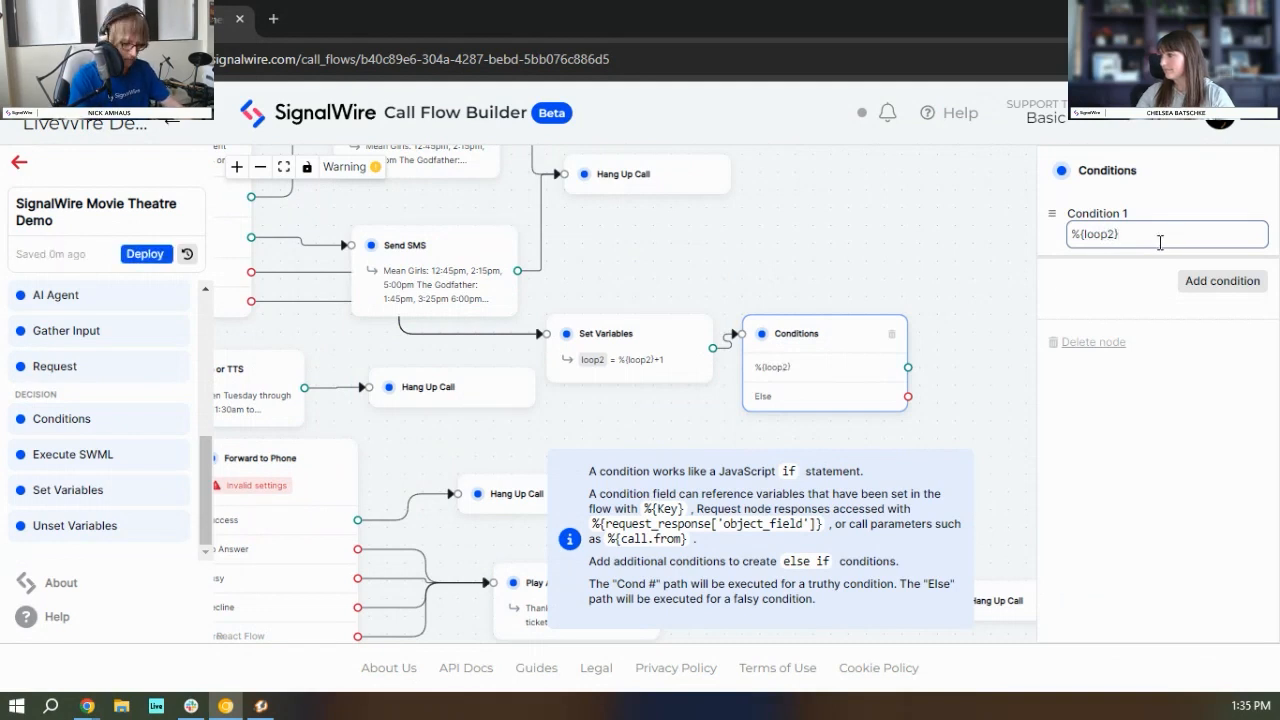
text(>2)
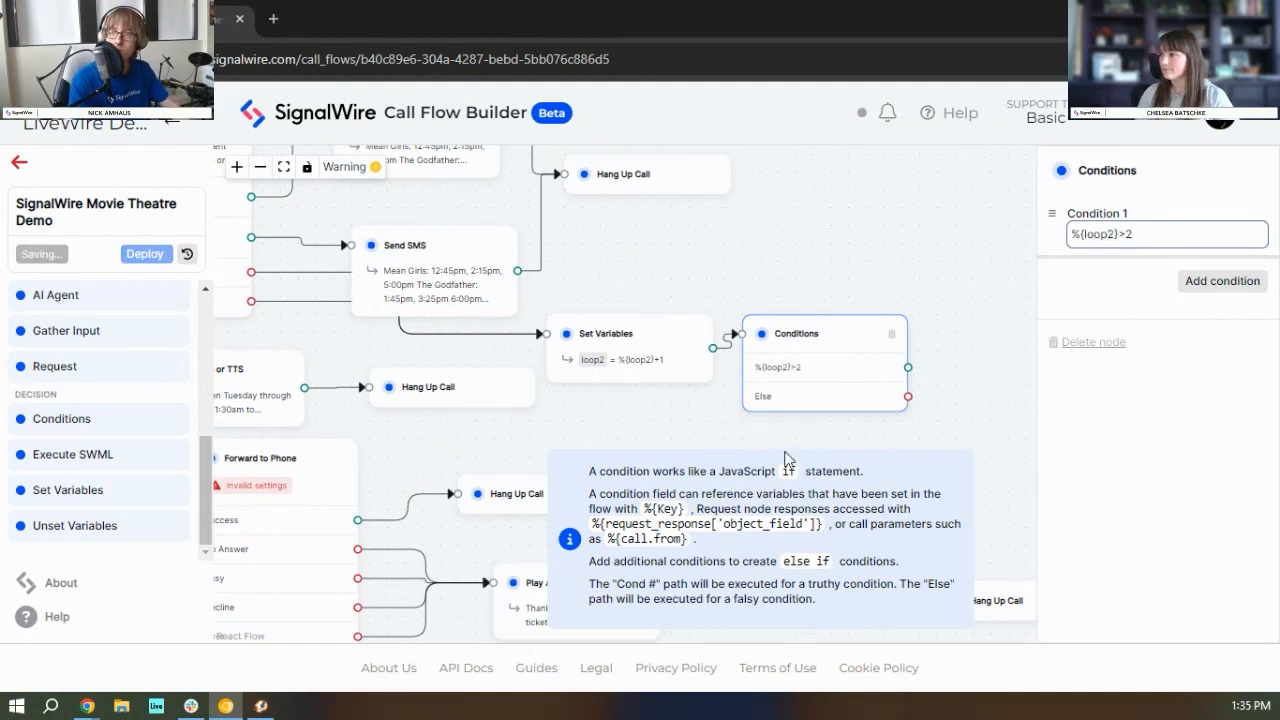
Step: Move the movie times branch's Hang Up Call node farther right and connect the %{loop2}>2 output to it
drag(979, 418, 852, 479)
drag(706, 246, 831, 332)
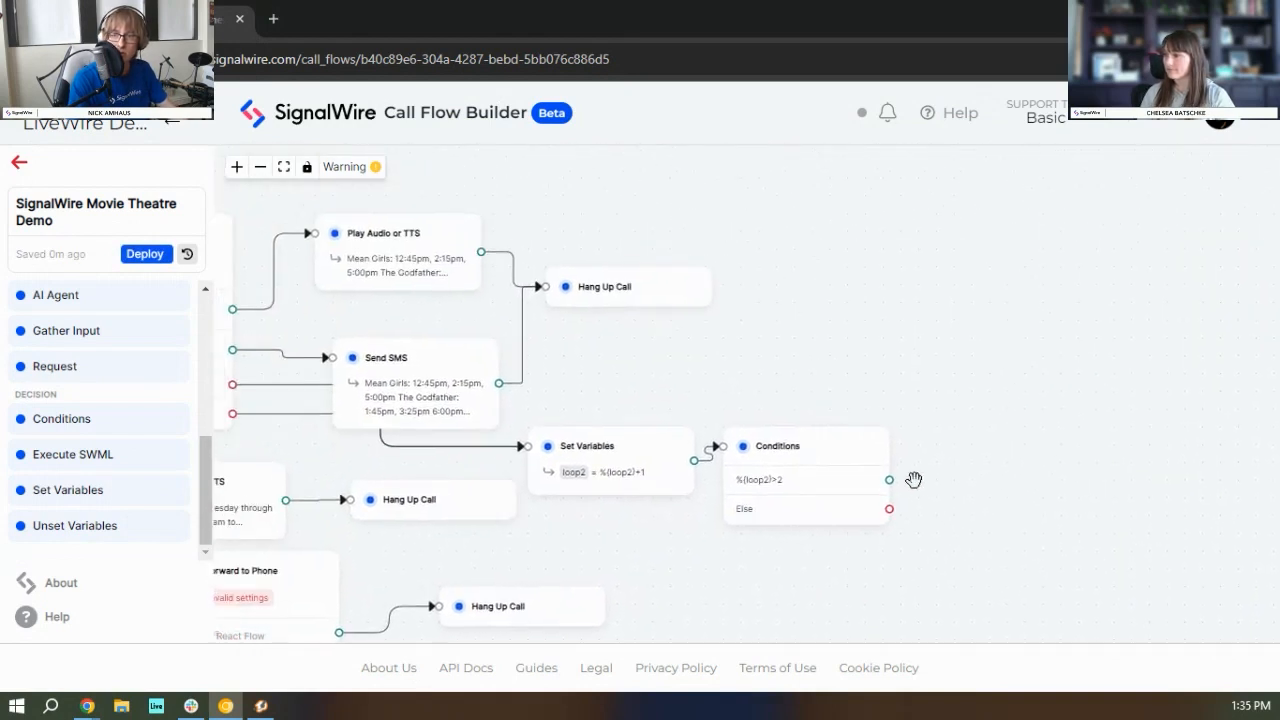
drag(625, 289, 704, 284)
drag(899, 378, 885, 367)
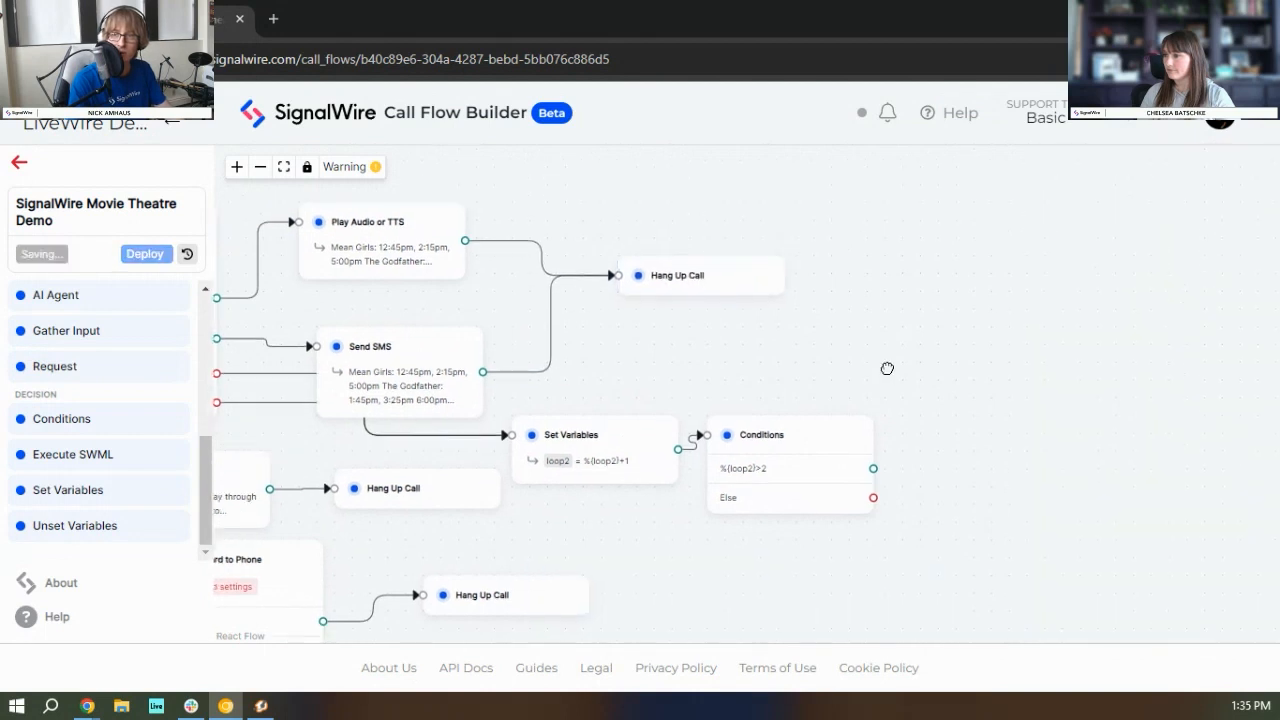
drag(873, 469, 611, 275)
Step: Add a Play Audio or TTS node in the empty area above the loop2 Conditions node
drag(864, 335, 982, 287)
drag(811, 576, 775, 542)
scroll(875, 463, down, 1)
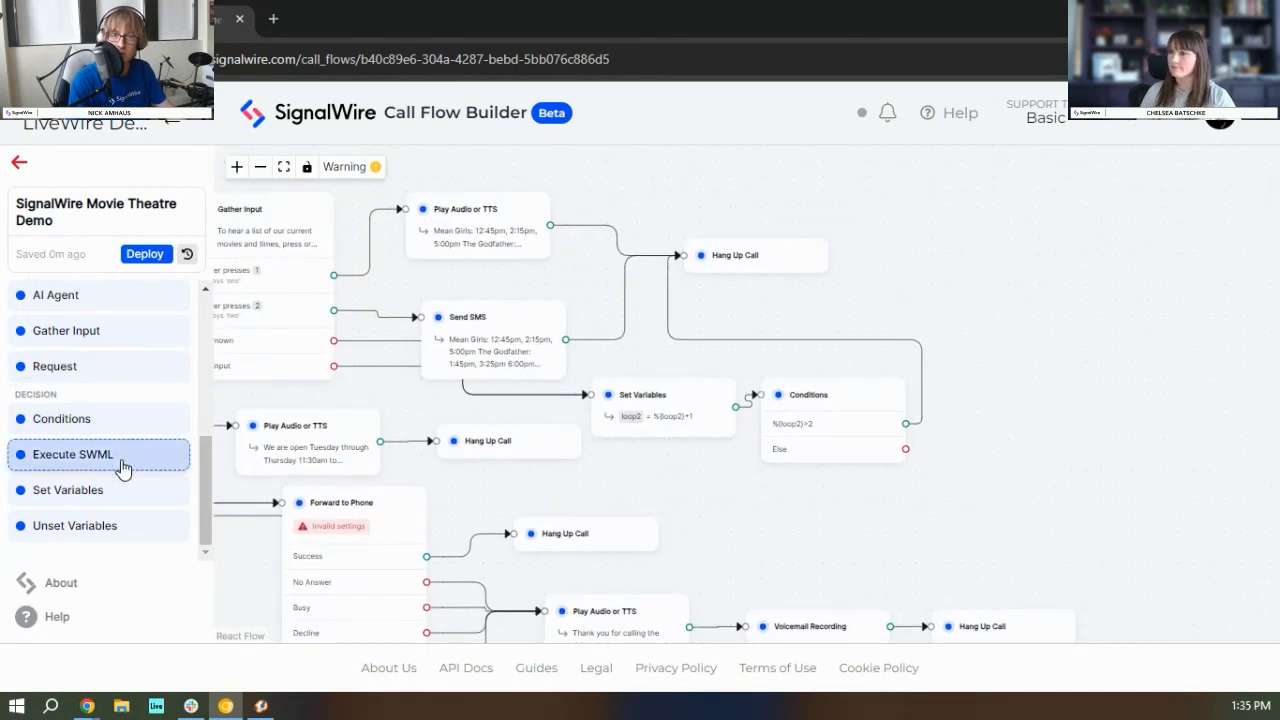
scroll(120, 432, up, 3)
click(143, 403)
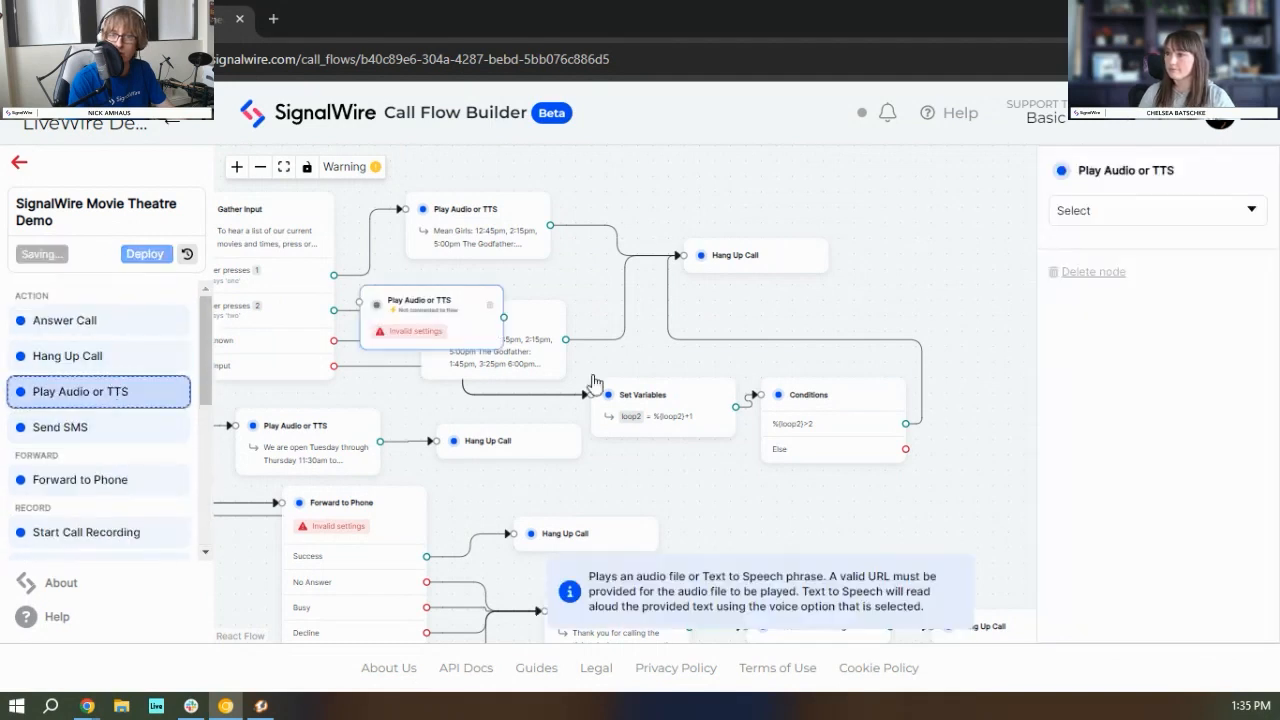
drag(430, 312, 955, 283)
Step: Set the new Play Audio or TTS node to Text to Speech with the text "That is not a valid option"
click(1147, 210)
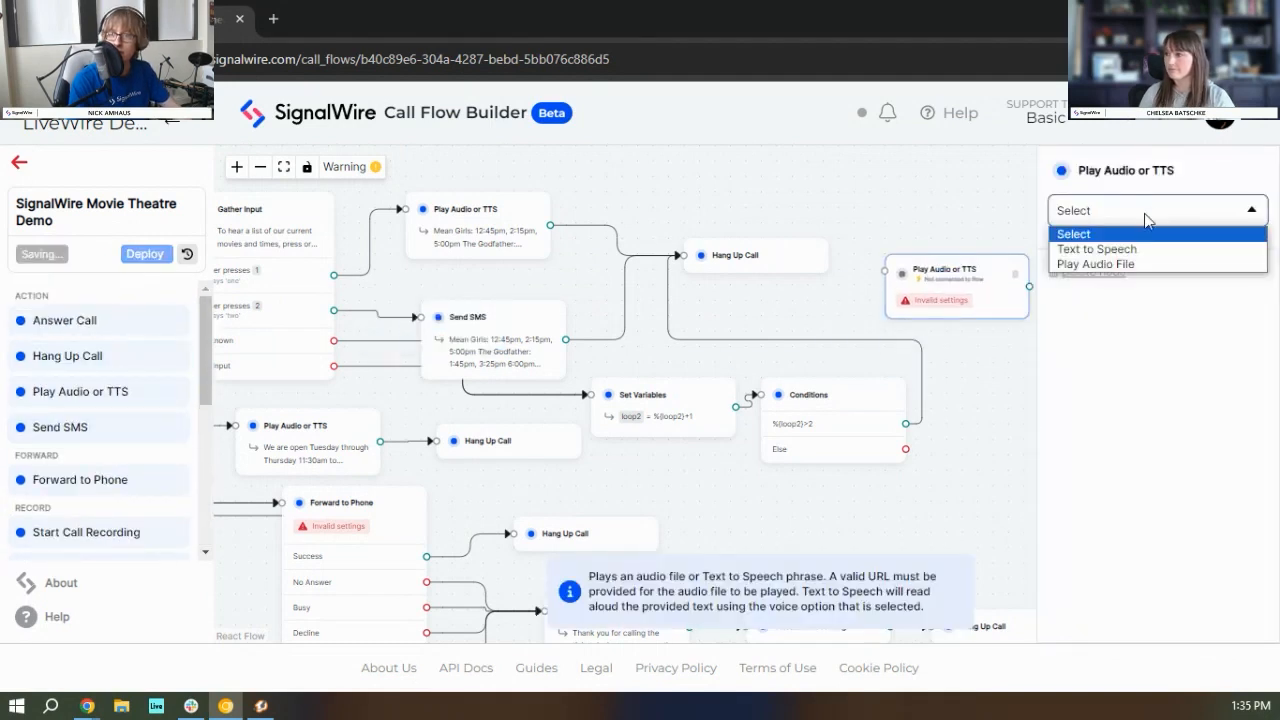
click(1120, 250)
click(1125, 478)
text(That is not a valid option)
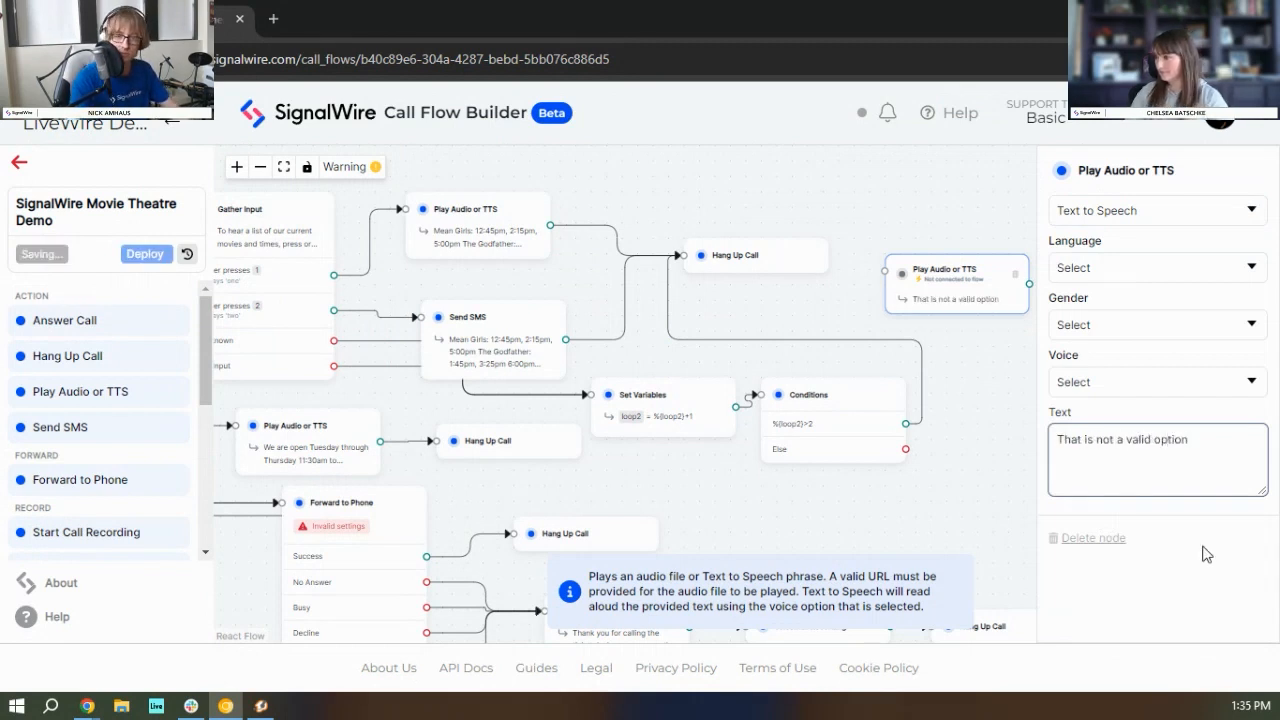
Step: Place the "That is not a valid option" node below Conditions, connect Else to it, and connect its output back to the movie times Gather Input
click(916, 488)
drag(905, 452, 782, 532)
drag(942, 492, 1128, 489)
drag(1031, 525, 371, 206)
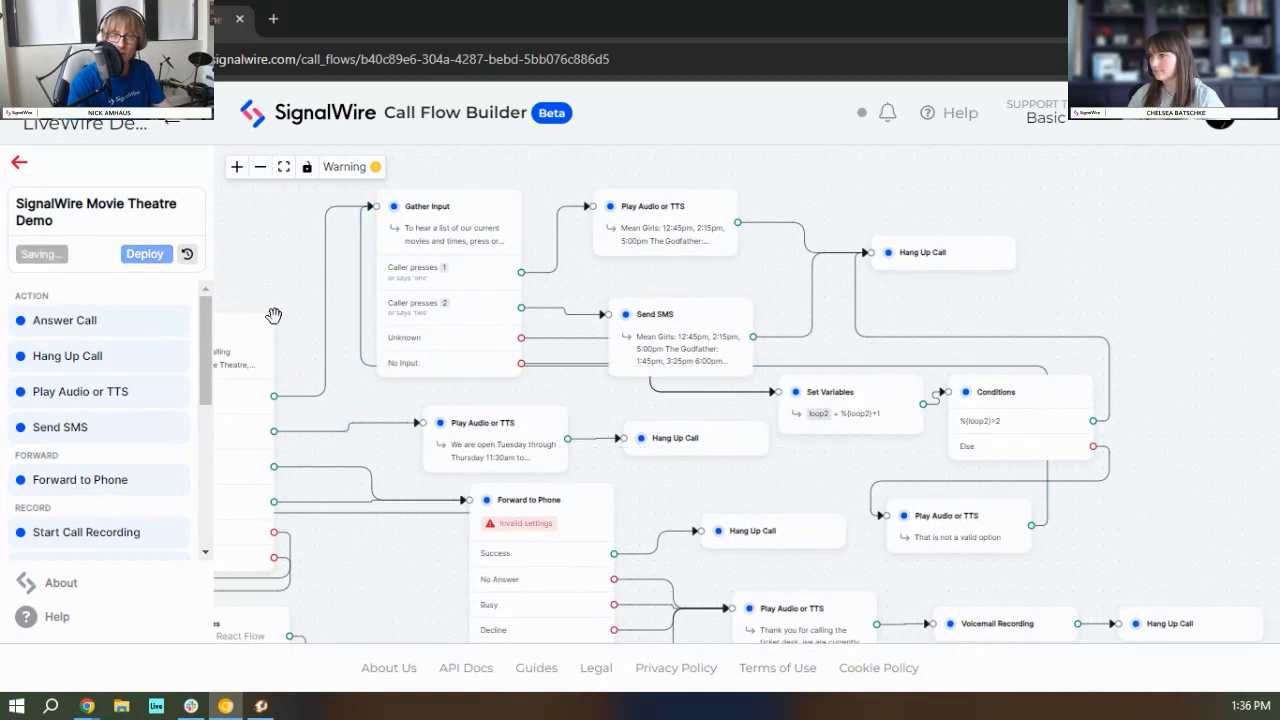
Step: Move the movie times Play Audio and Send SMS nodes up, clear of the Unknown and No Input connections
drag(282, 489, 464, 500)
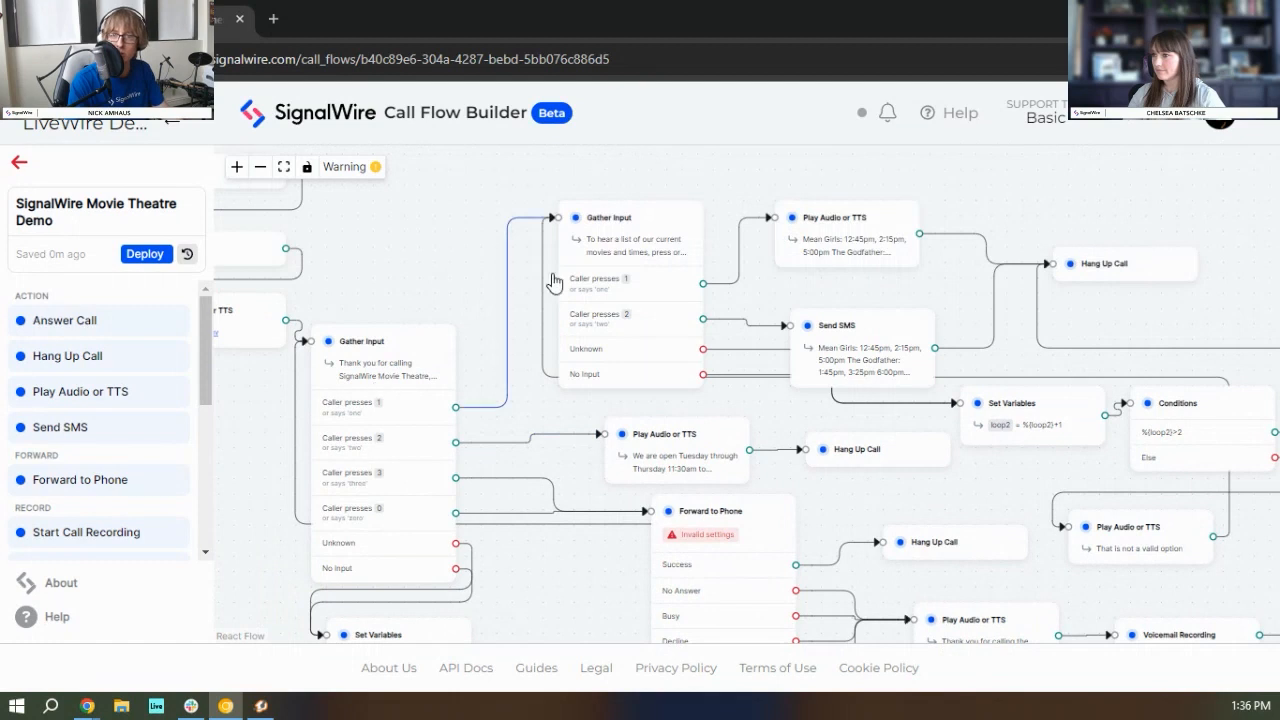
drag(583, 591, 588, 521)
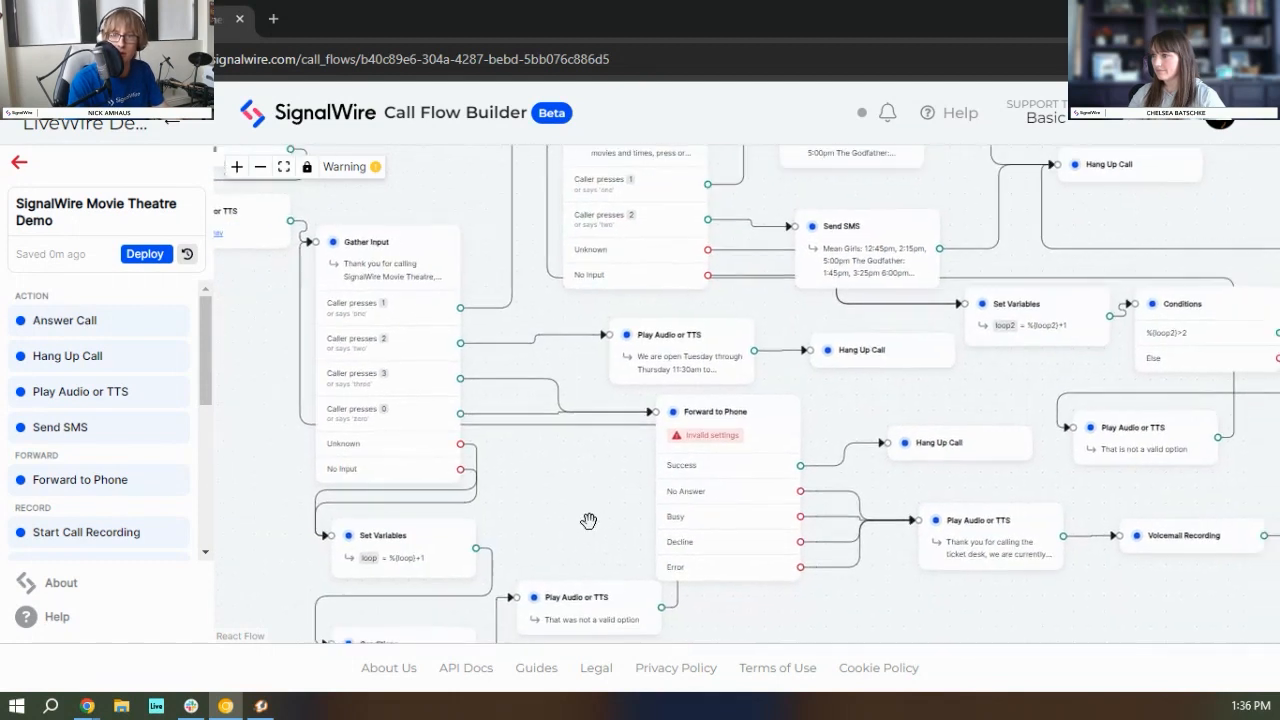
scroll(591, 505, down, 4)
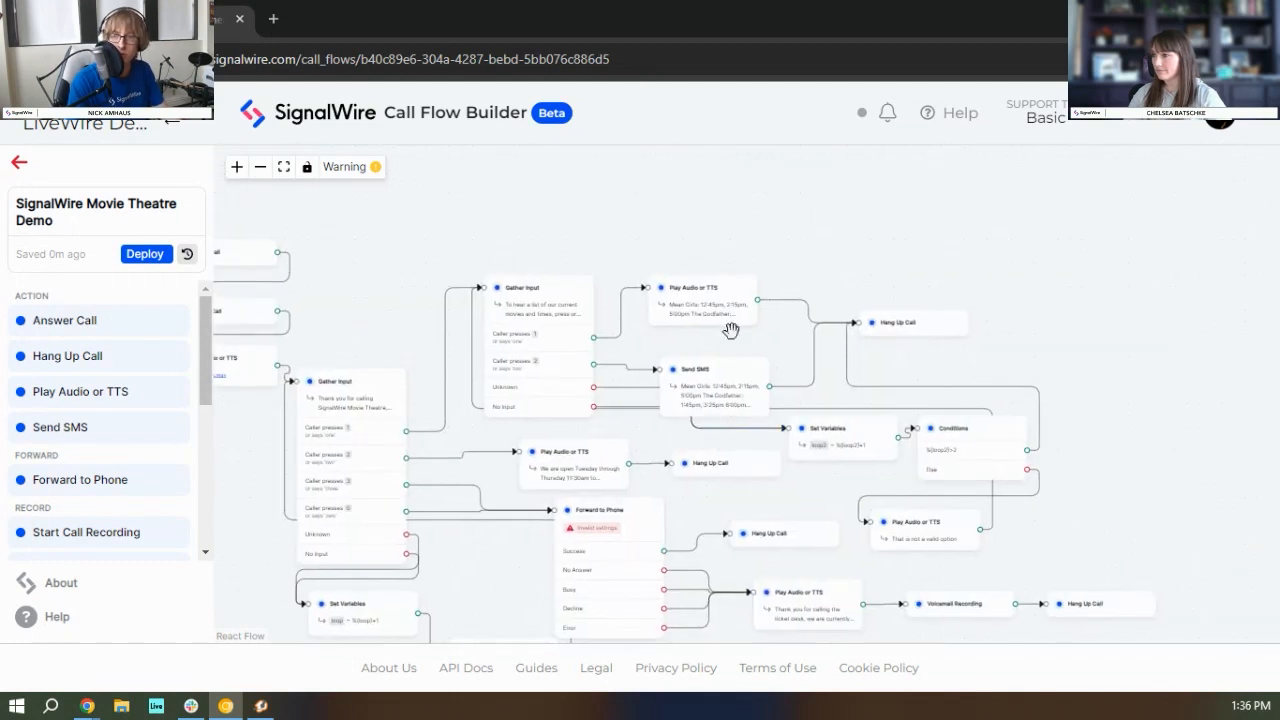
scroll(731, 330, up, 2)
drag(715, 353, 853, 314)
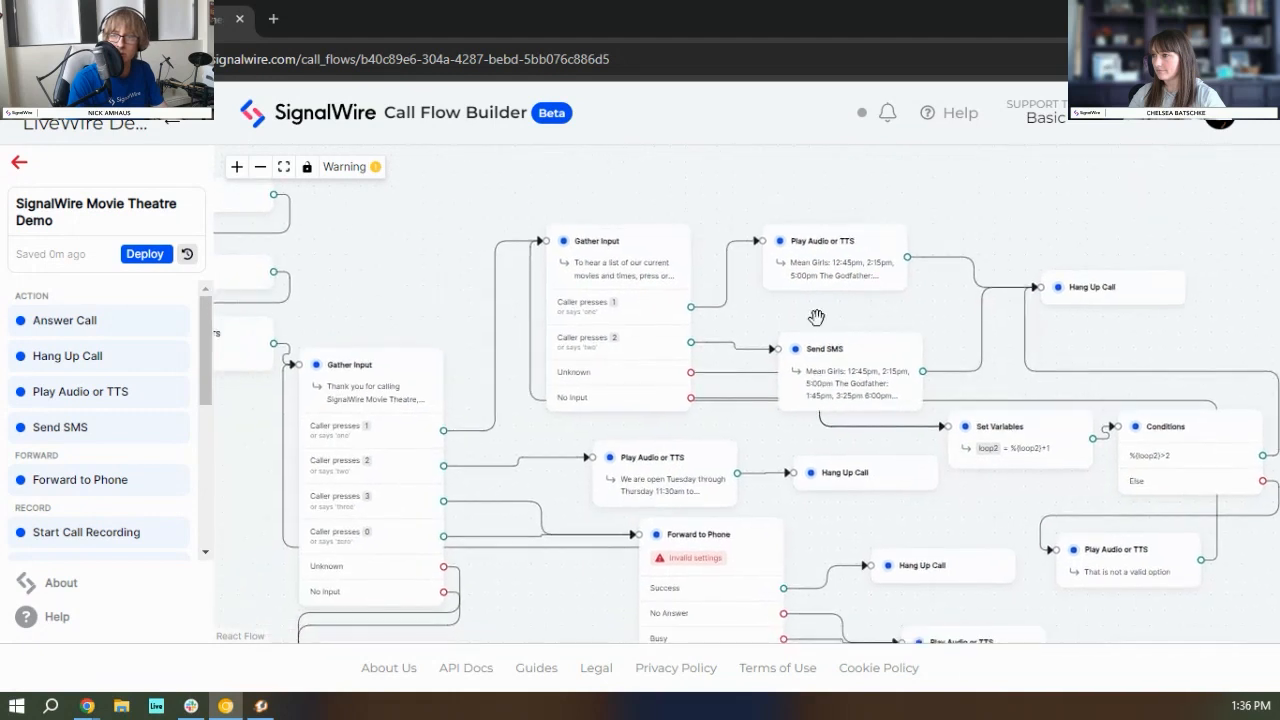
drag(971, 200, 876, 306)
click(991, 409)
drag(748, 352, 778, 218)
drag(757, 457, 770, 326)
Step: Check the movie times text in the Play Audio node and the settings of the Send SMS node
click(756, 260)
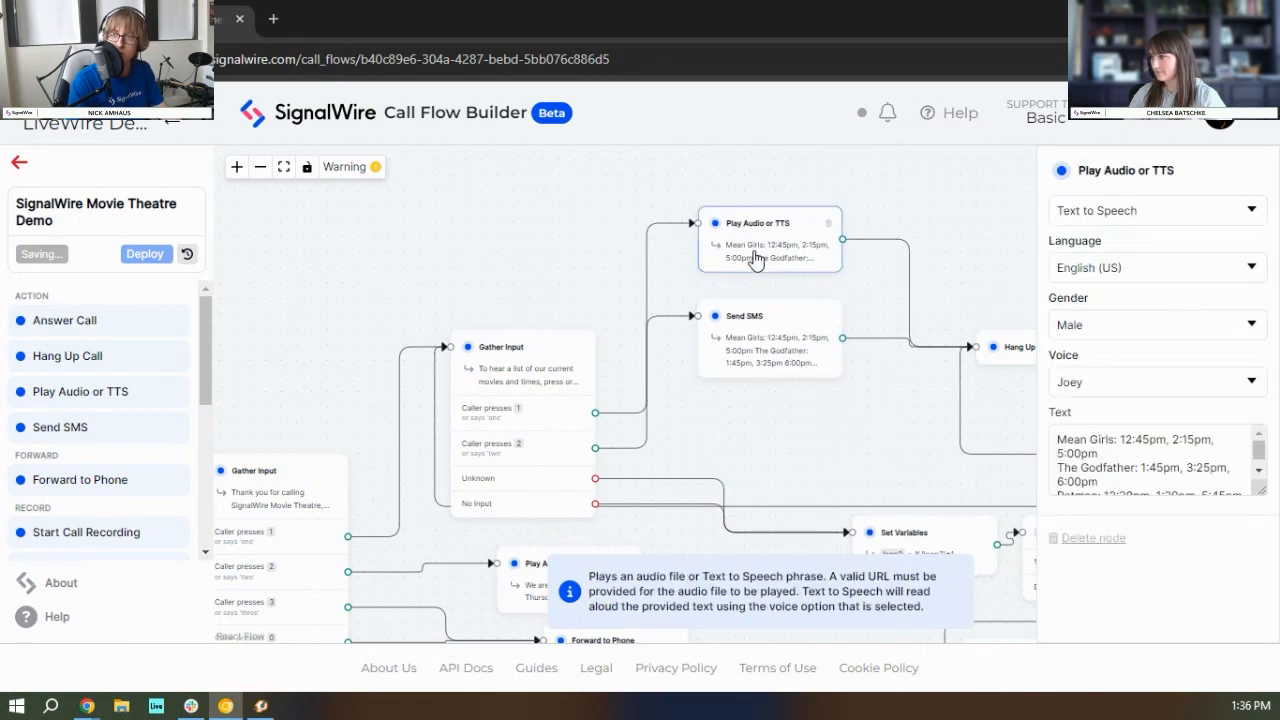
drag(1262, 490, 1265, 573)
click(773, 340)
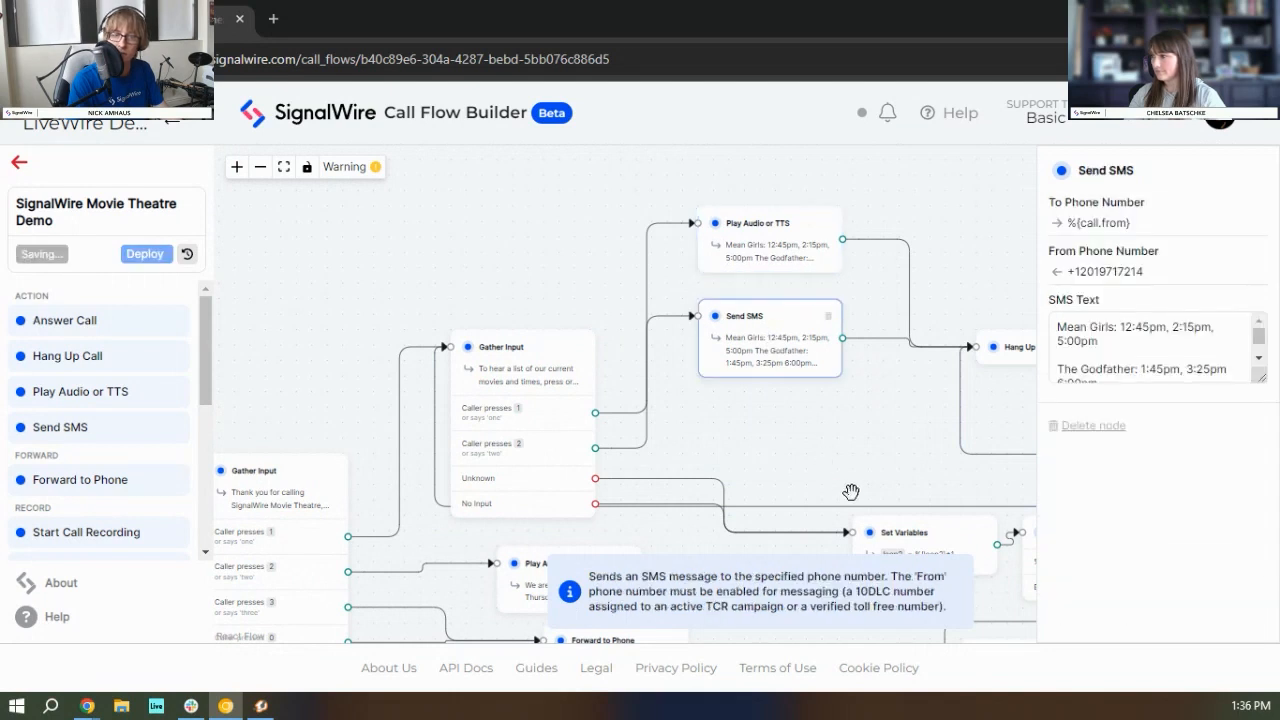
click(820, 486)
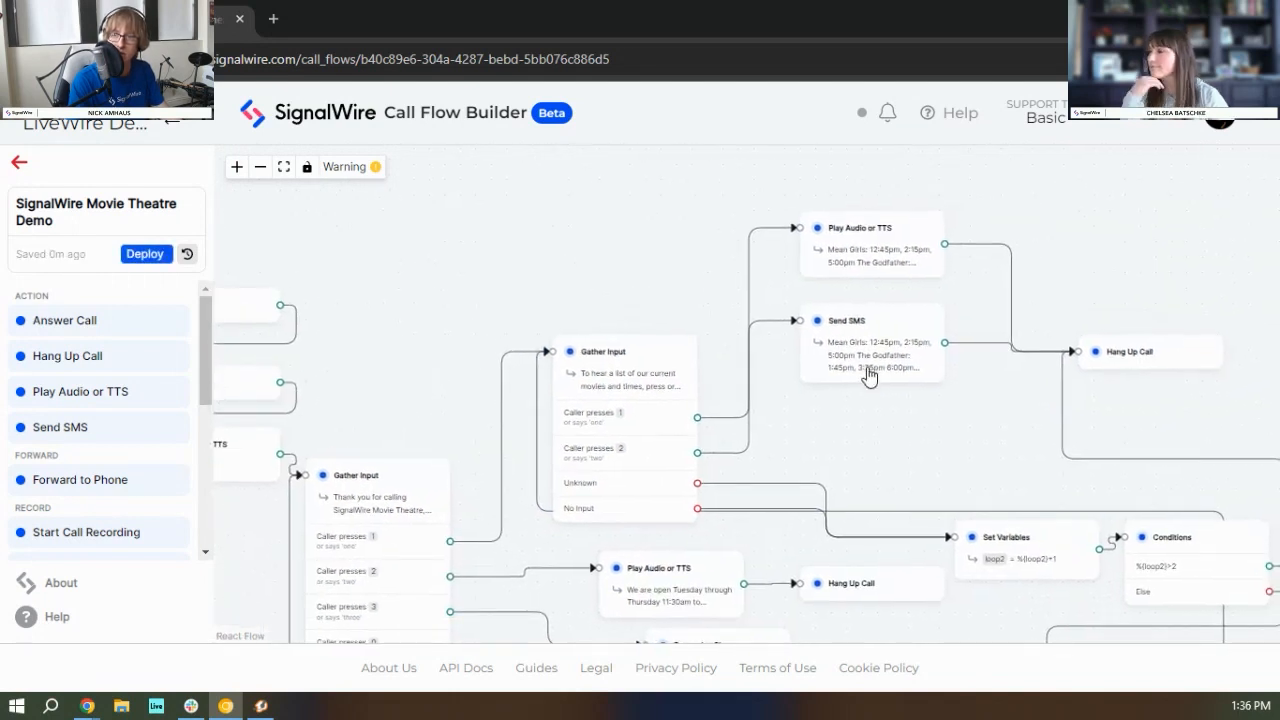
Step: Add a Set Variables node below the chime_up.wav Play Audio node
drag(886, 434, 1056, 328)
drag(325, 470, 406, 414)
scroll(106, 476, down, 5)
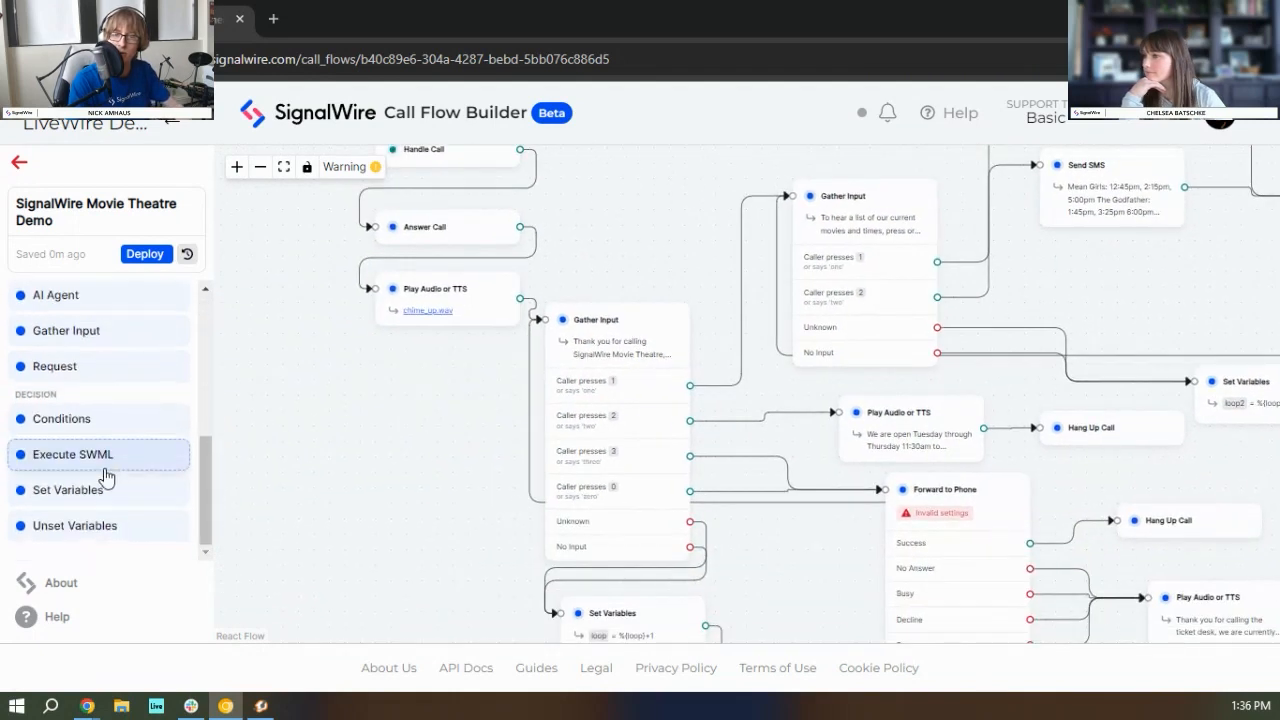
drag(138, 494, 445, 395)
Step: Route the chime_up.wav node through the new Set Variables node into the welcome Gather Input, and shift the Set Variables node down slightly
click(525, 335)
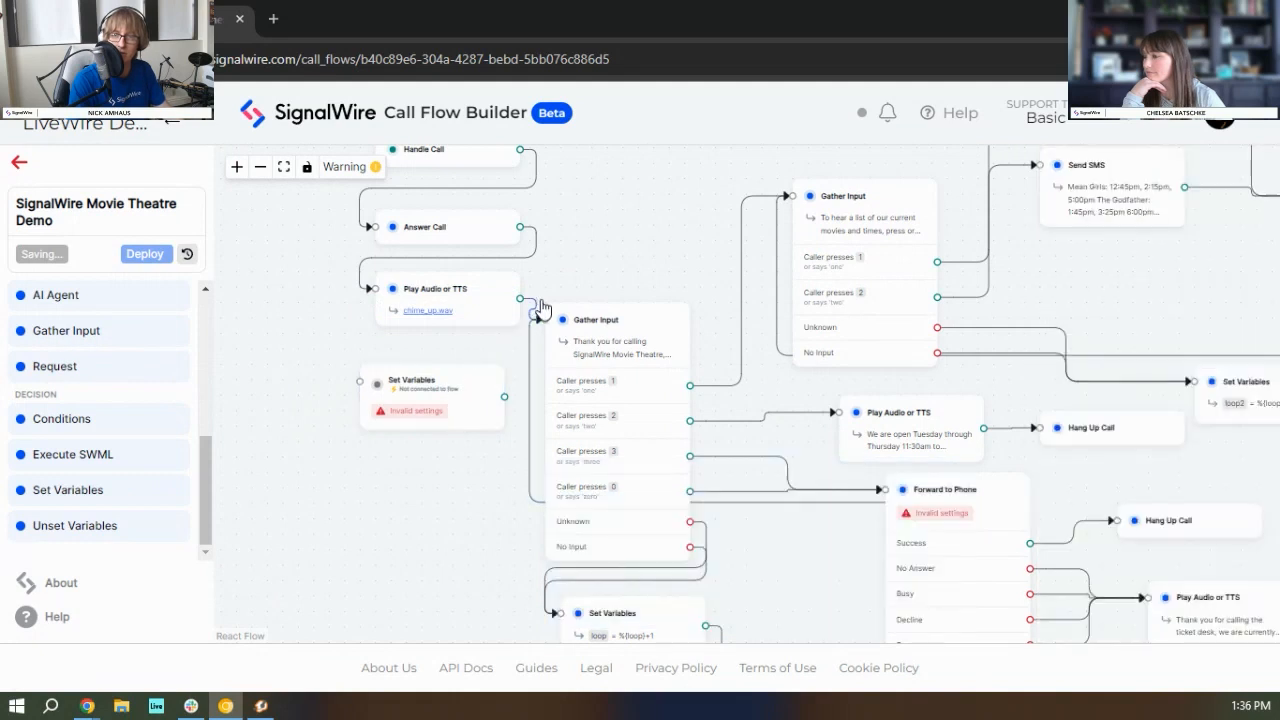
scroll(535, 310, up, 3)
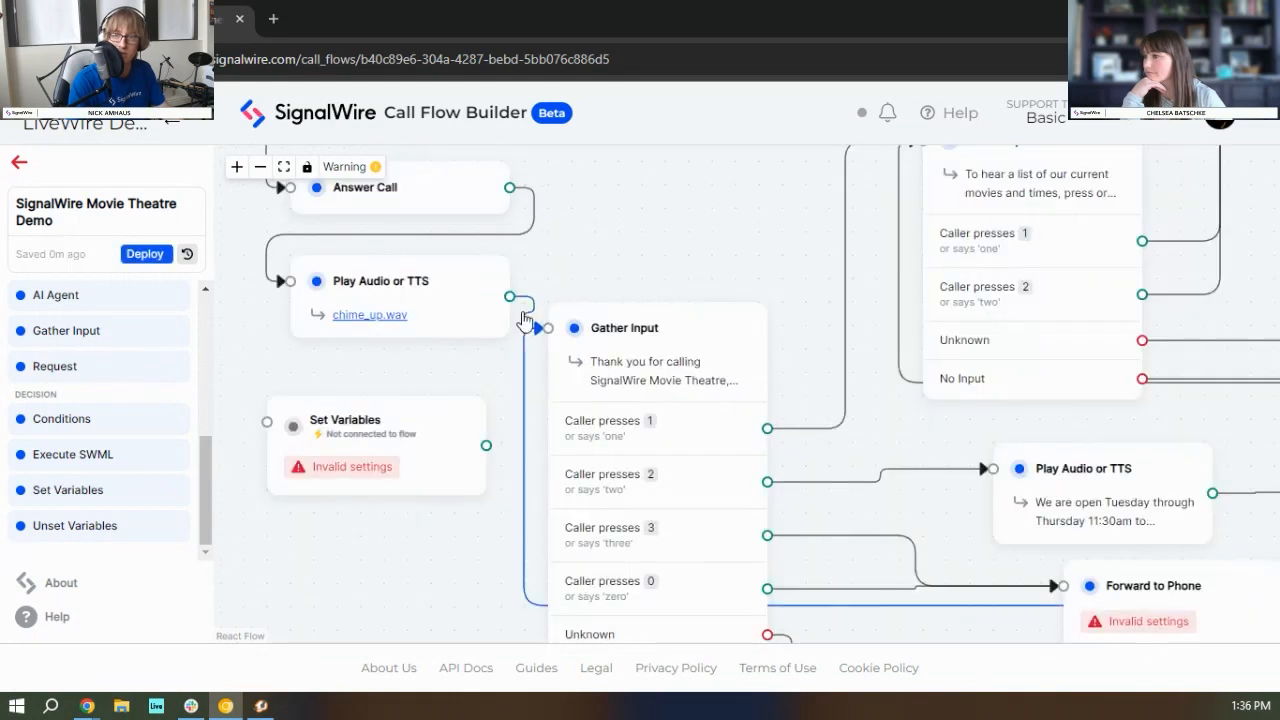
click(530, 312)
drag(510, 296, 267, 421)
drag(543, 410, 550, 328)
drag(417, 437, 388, 469)
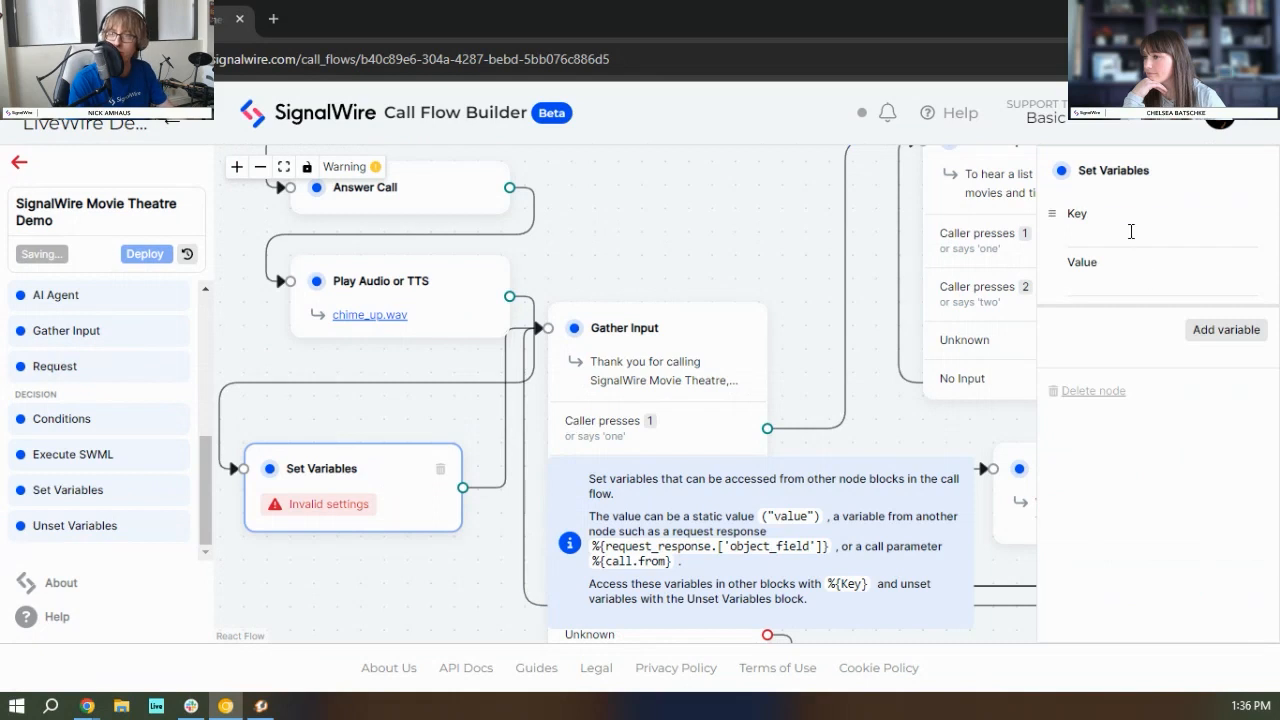
Step: Set the first variable's key to movie1 in the new Set Variables node
click(1131, 231)
key(alt+Tab)
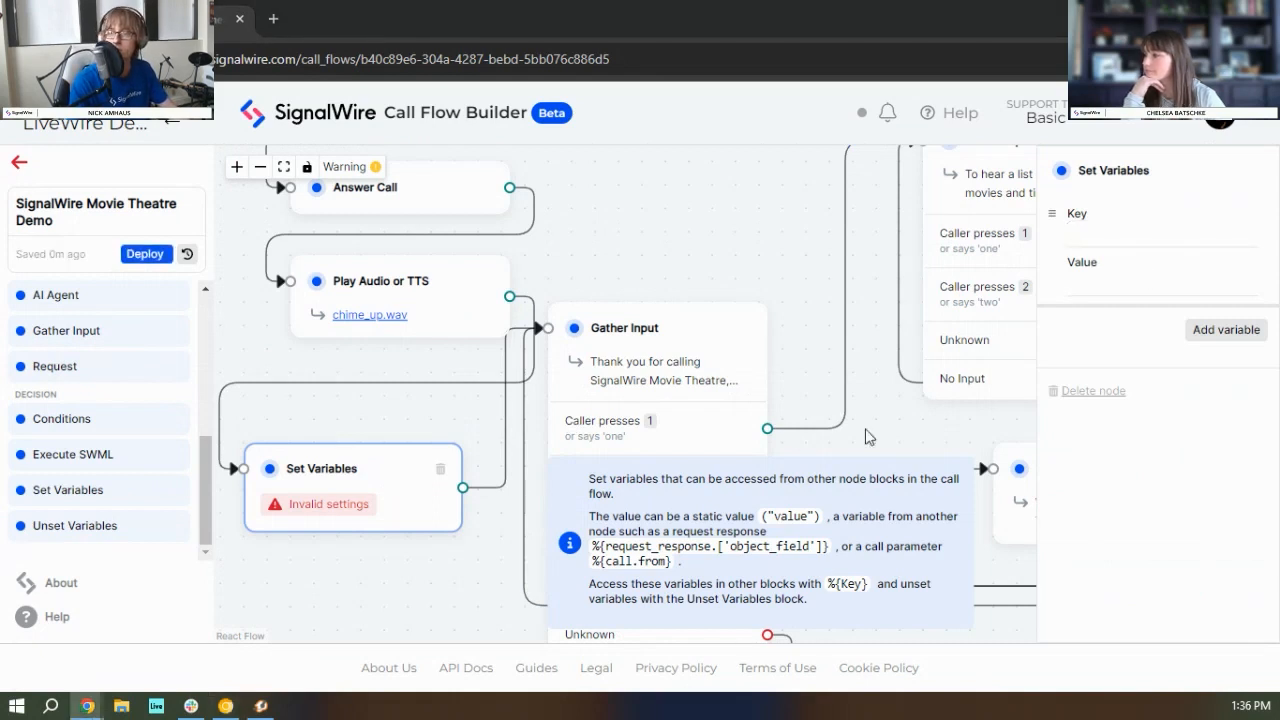
click(1182, 230)
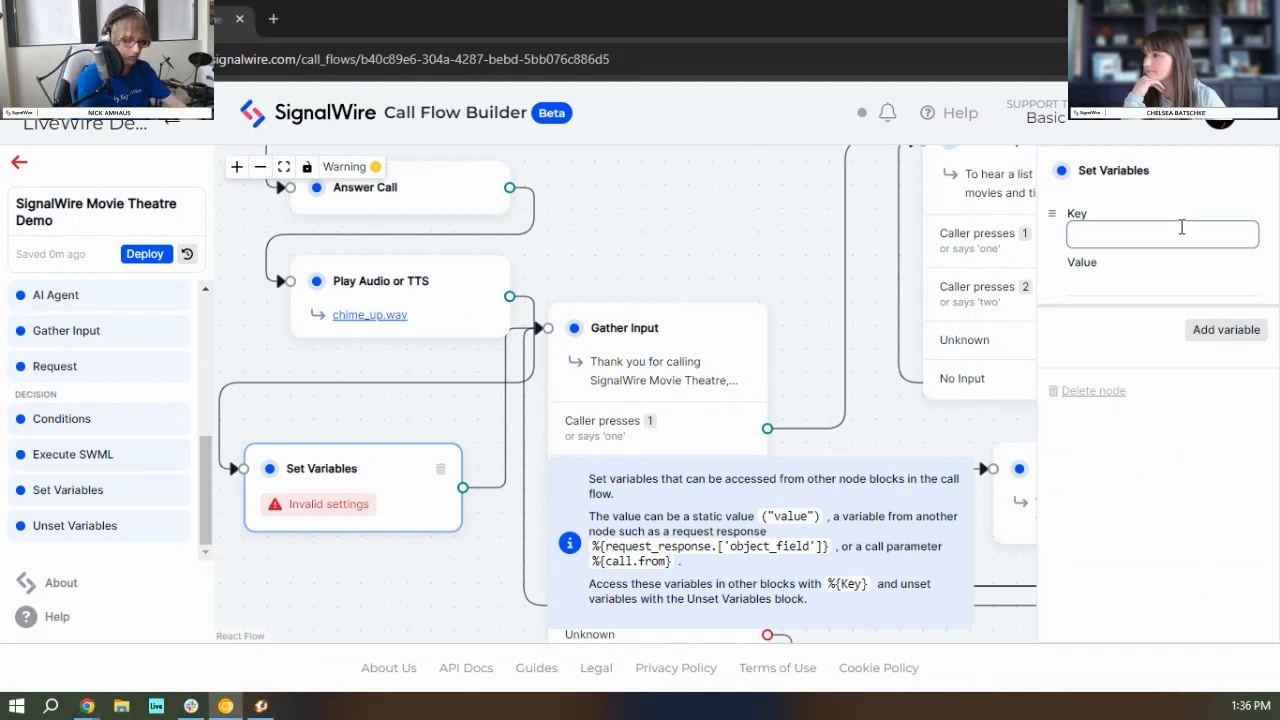
text(mo)
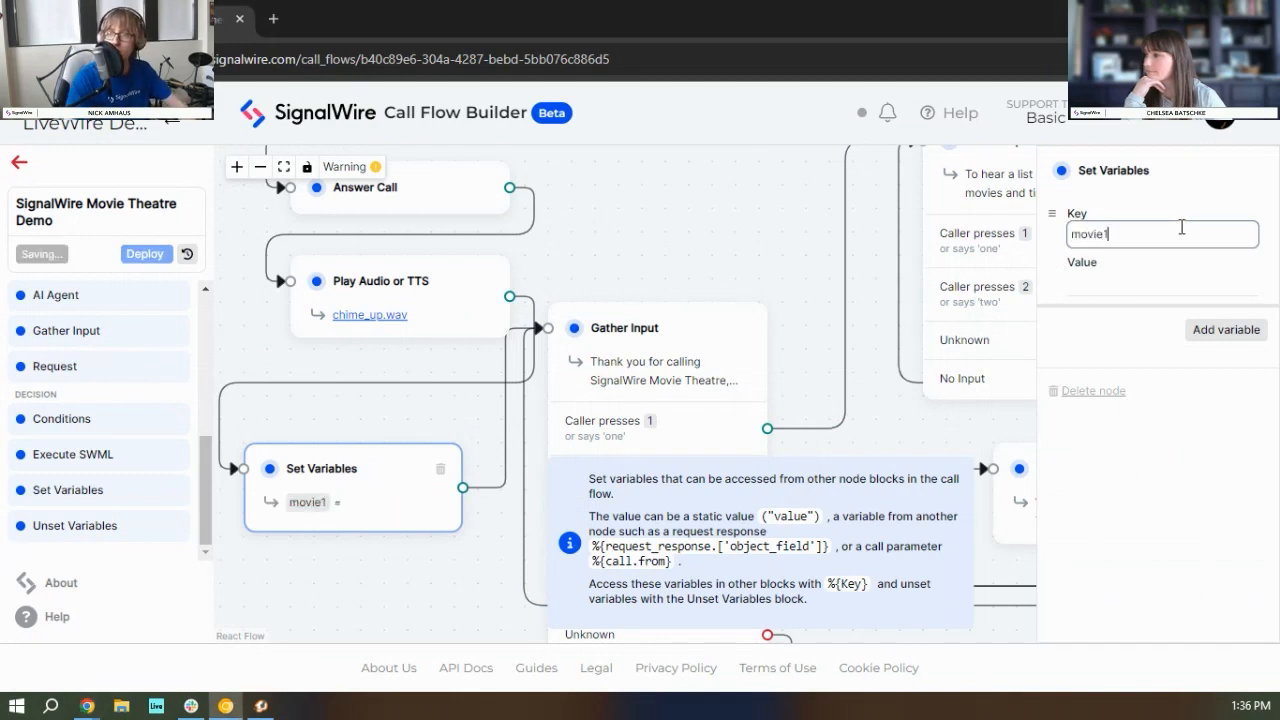
text(vie1)
Step: Add two more variables with the keys movie2 and movie3 to the Set Variables node
click(1205, 330)
click(1115, 341)
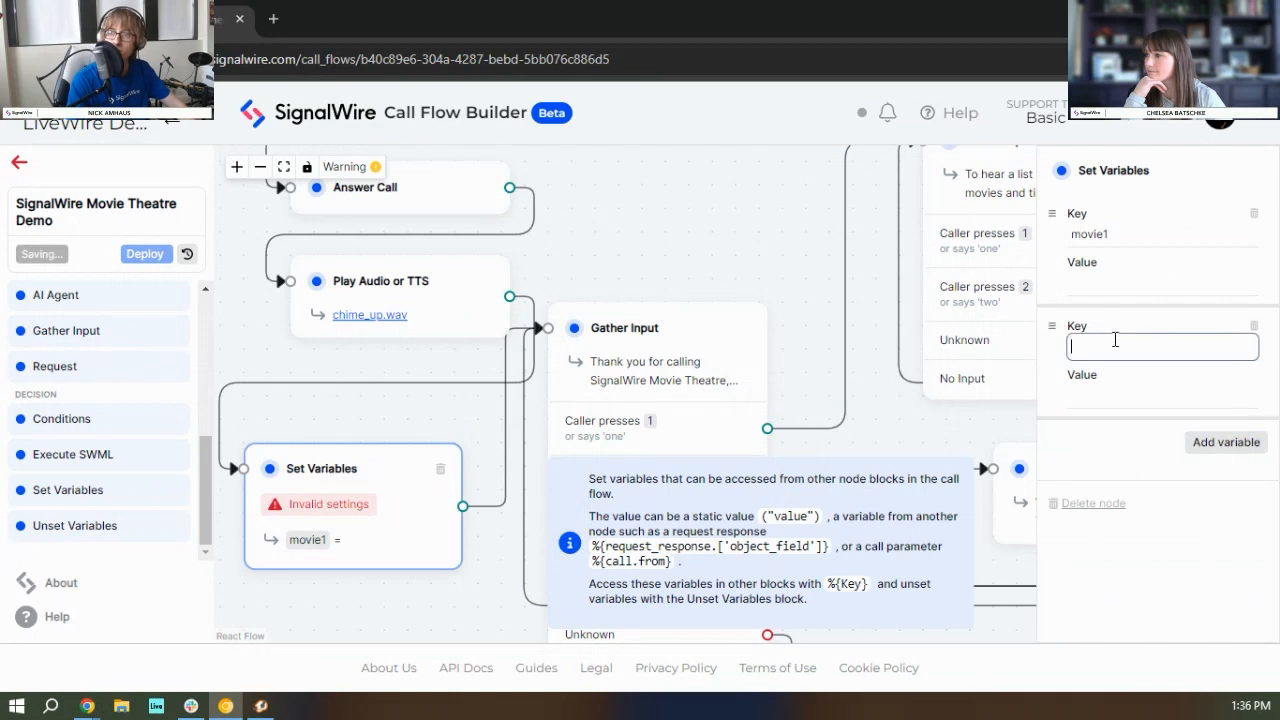
text(movie)
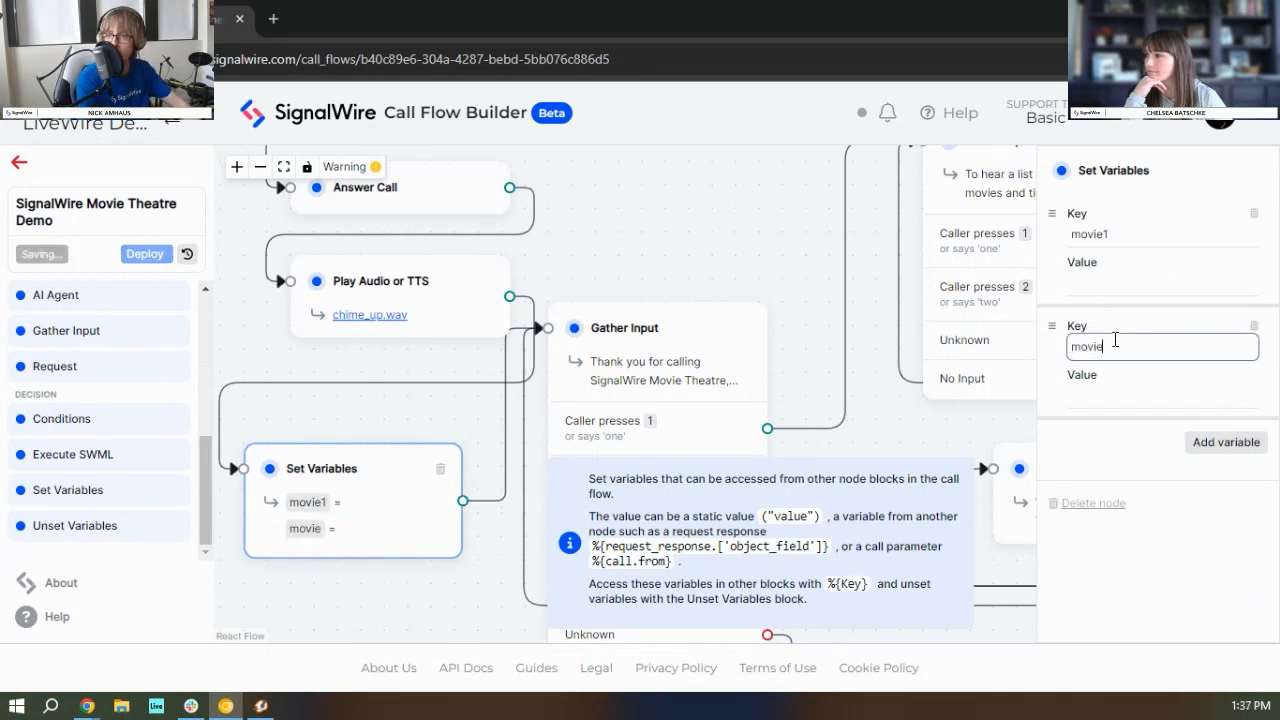
click(1220, 462)
click(1138, 351)
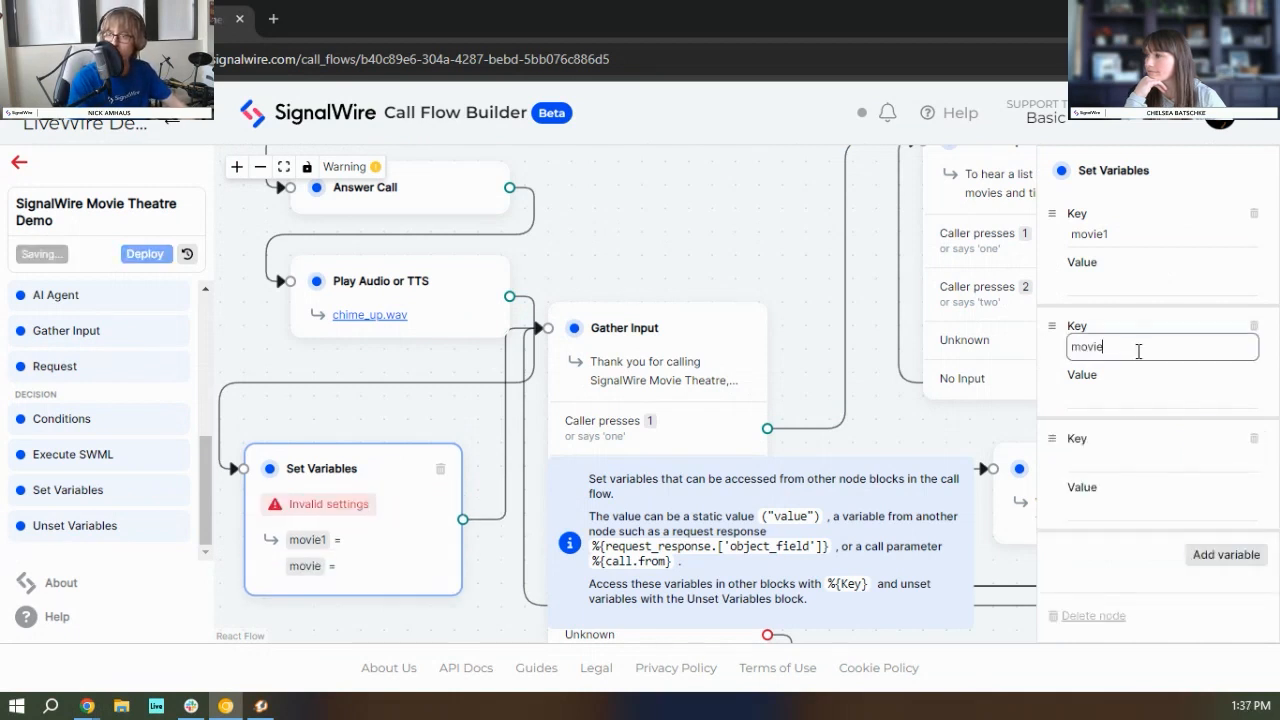
click(1139, 466)
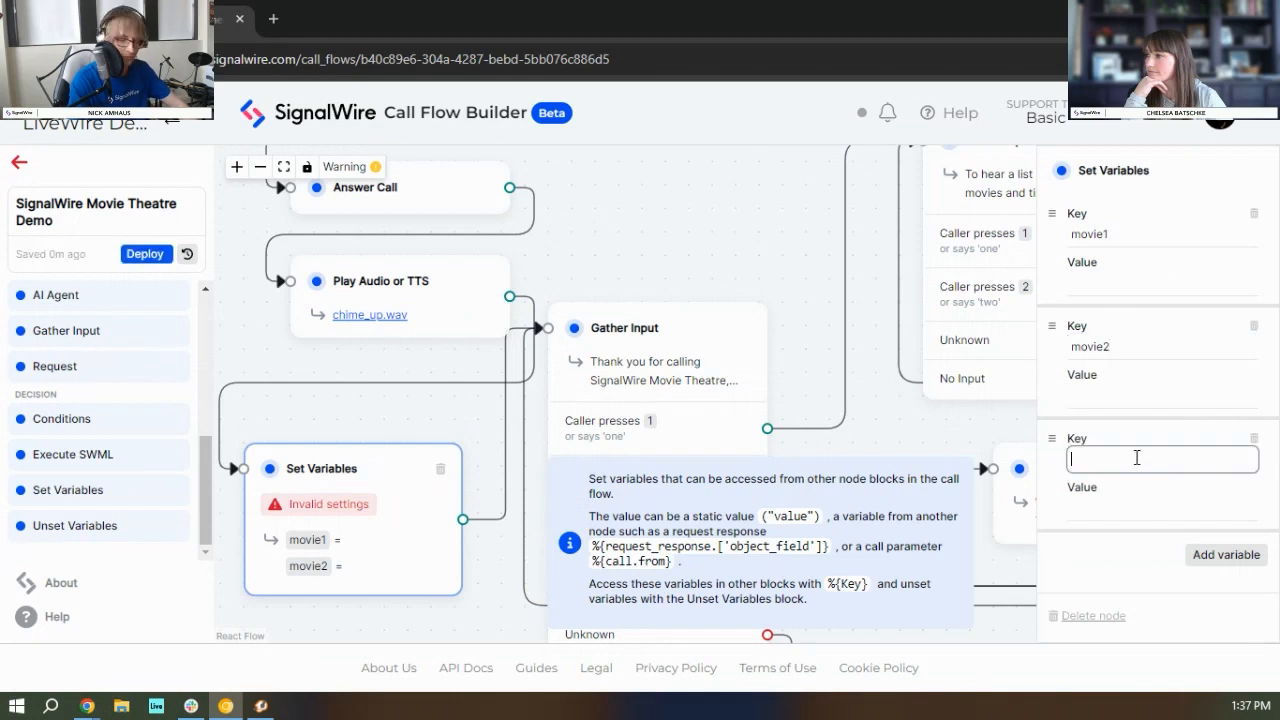
text(movie)
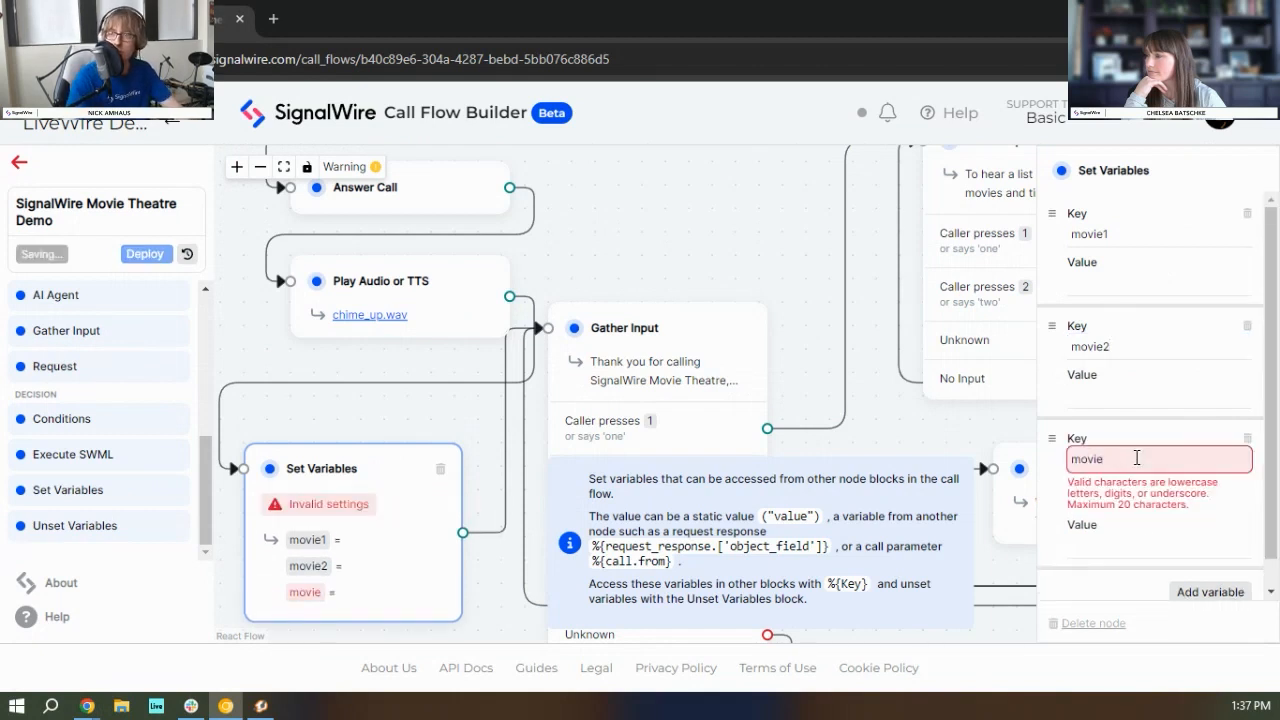
key(BackSpace)
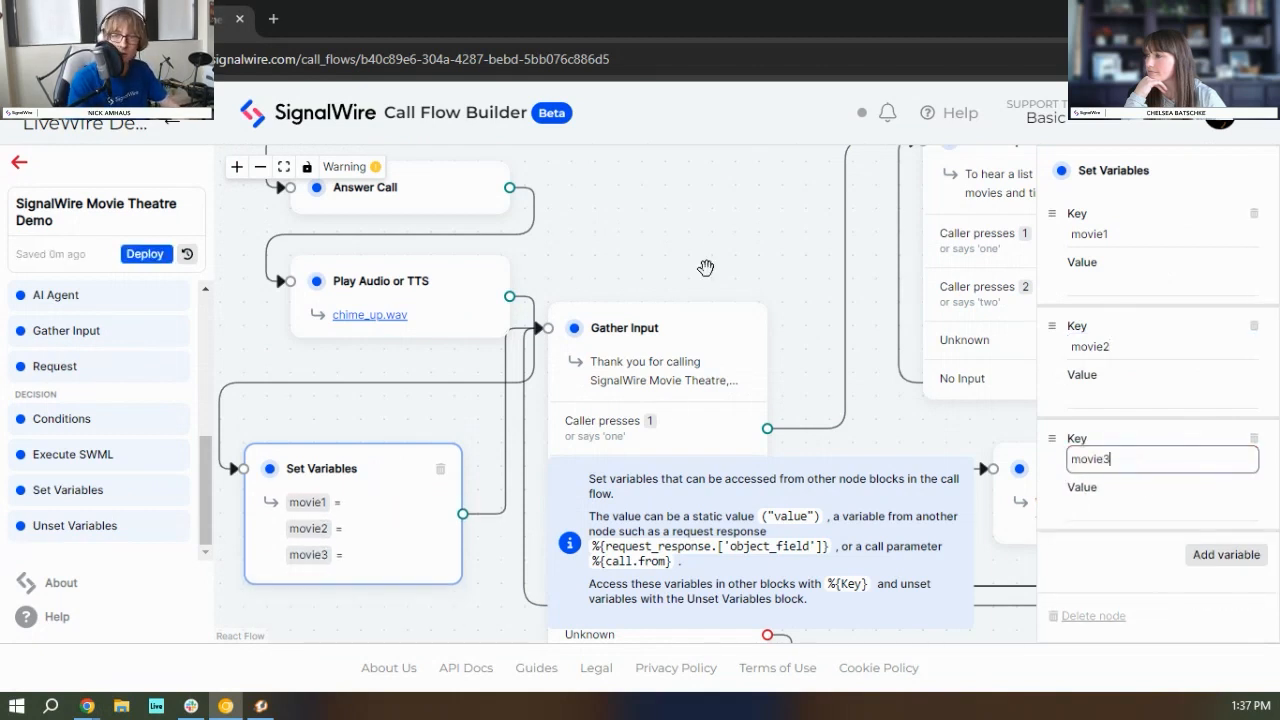
Step: Copy the Mean Girls line with its show times from the Send SMS text into the value of movie1
drag(714, 264, 615, 321)
drag(1180, 309, 866, 345)
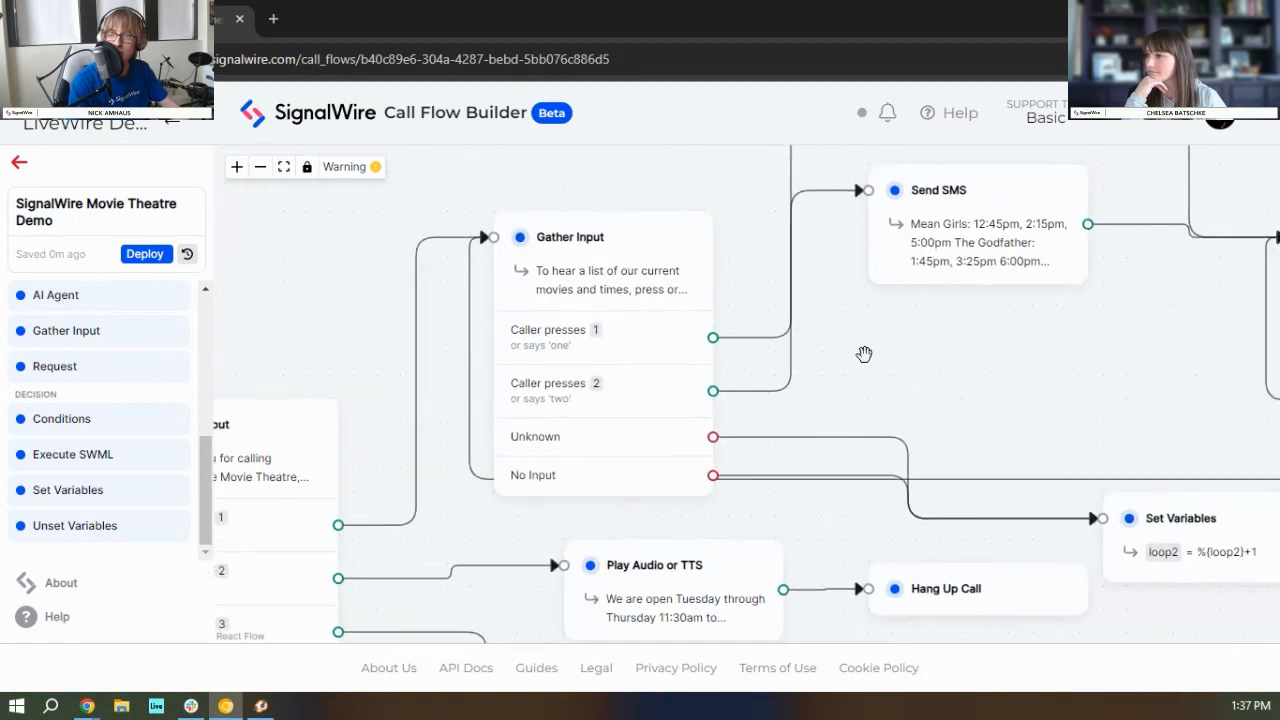
click(940, 230)
drag(1100, 349, 1009, 330)
key(ctrl+c)
drag(352, 328, 680, 192)
drag(328, 387, 455, 362)
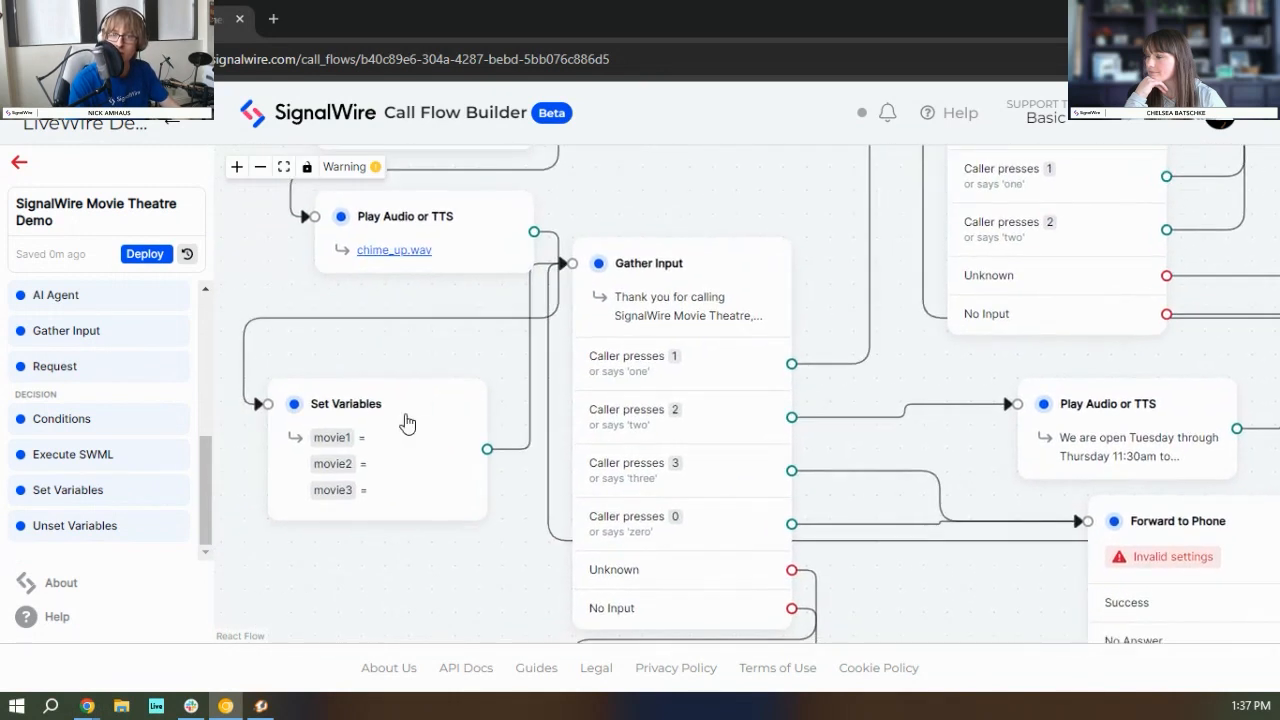
click(407, 423)
click(1131, 284)
key(ctrl+v)
Step: Set the value of movie2 to the Play Audio node's line "The Godfather: 1:45pm, 3:25pm, 6:00pm"
drag(687, 214, 143, 398)
drag(857, 406, 784, 593)
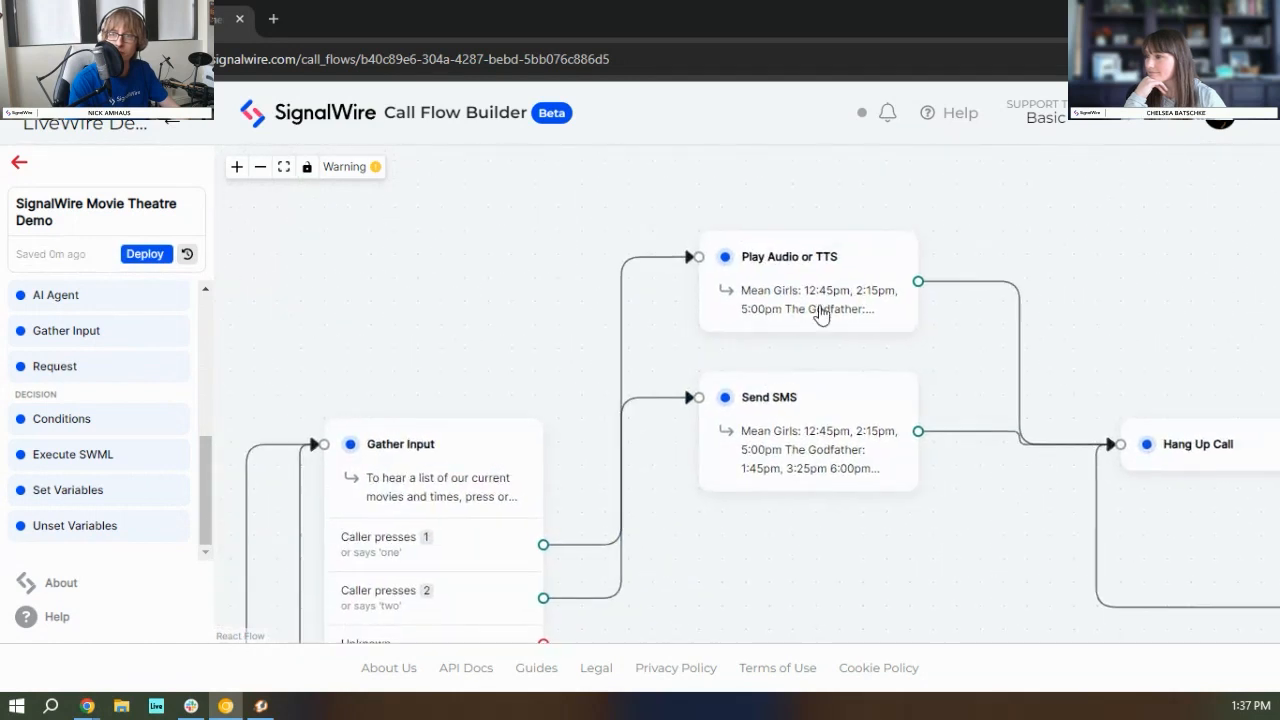
click(820, 314)
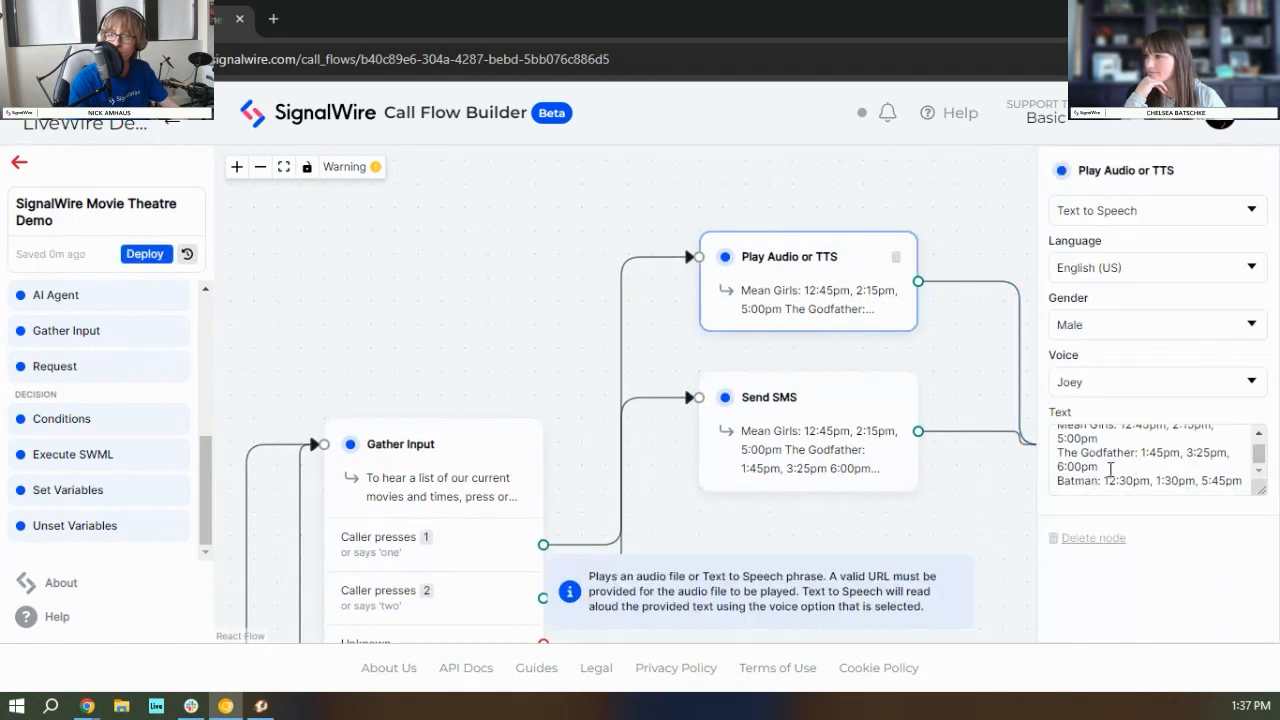
drag(1128, 470, 1046, 465)
drag(470, 317, 988, 145)
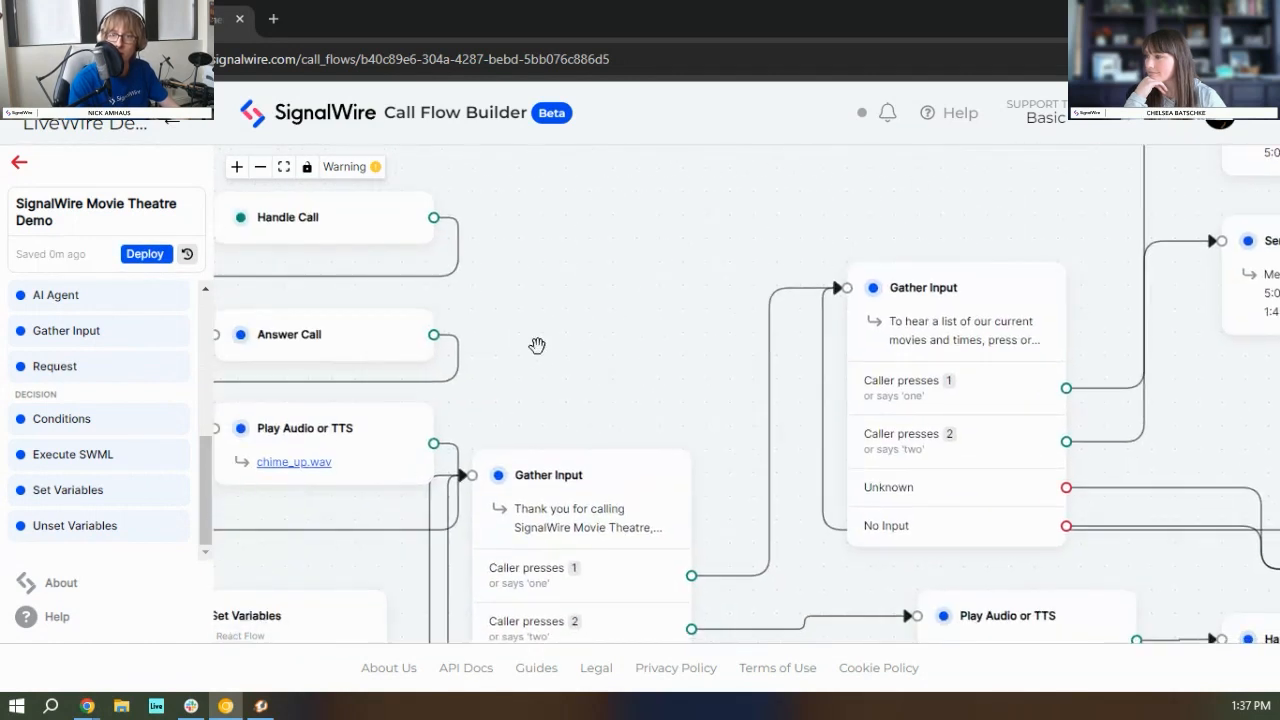
drag(540, 349, 827, 157)
click(548, 498)
click(1140, 394)
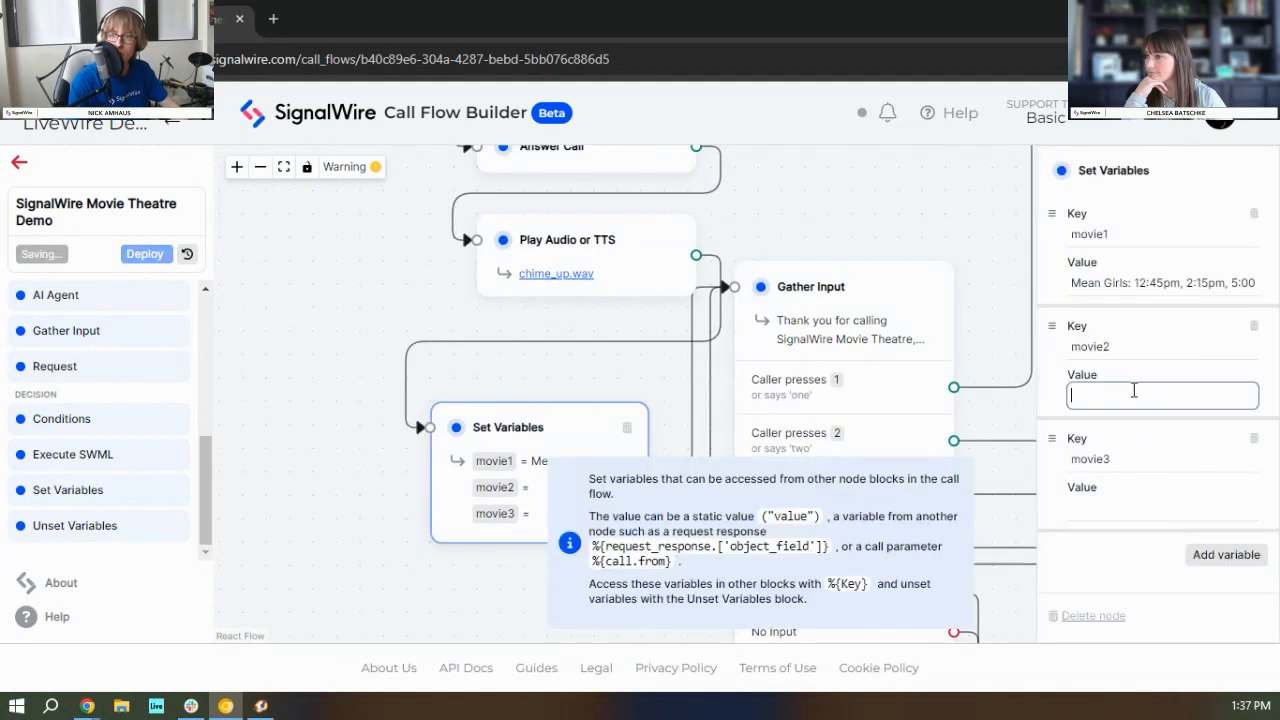
text(The Godfather: 1:45pm, 3:25pm, 6:00pm)
Step: Copy the line "Batman: 12:30pm, 1:30pm, 5:45pm" from the Send SMS node's text
drag(858, 191, 289, 431)
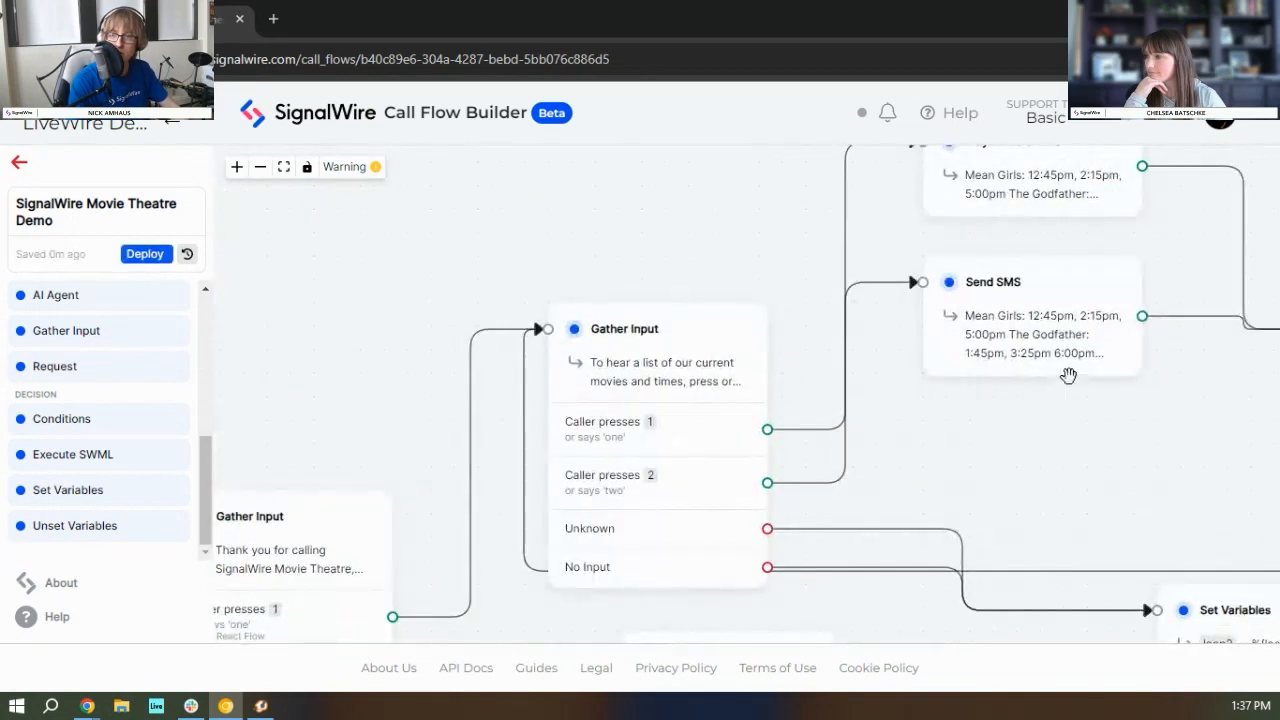
click(1068, 378)
scroll(1152, 368, down, 1)
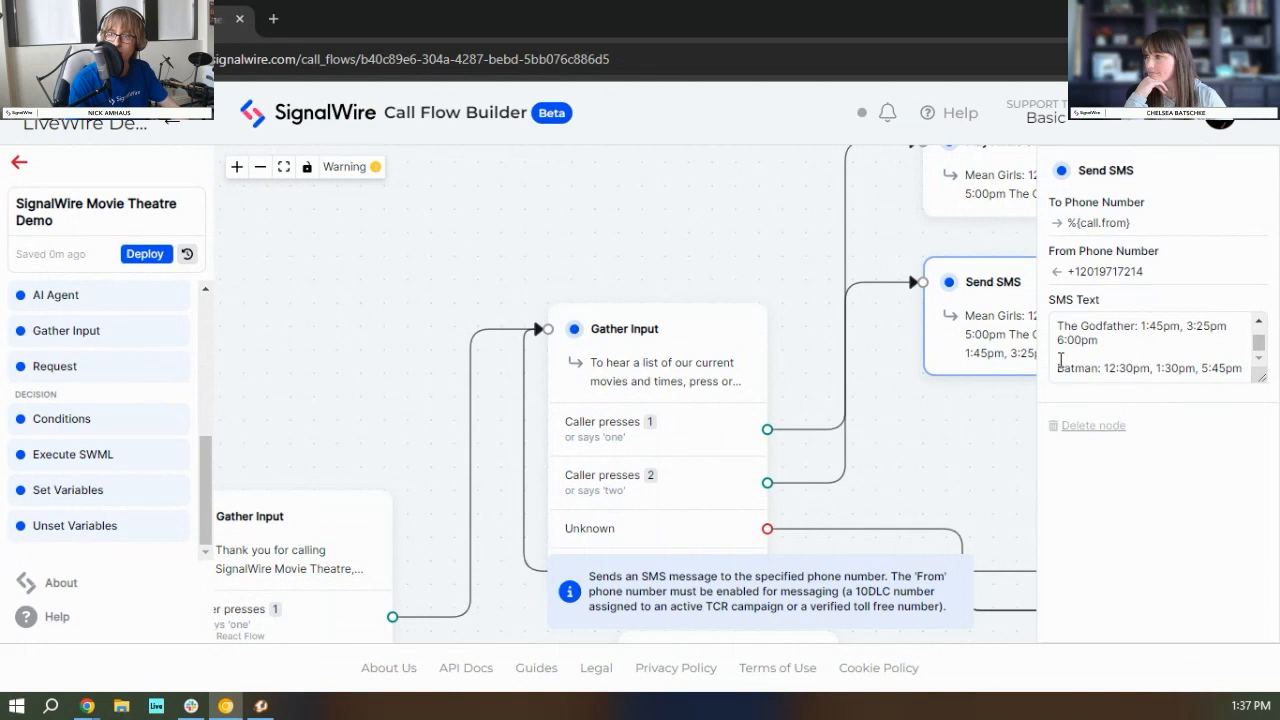
drag(1062, 366, 1126, 368)
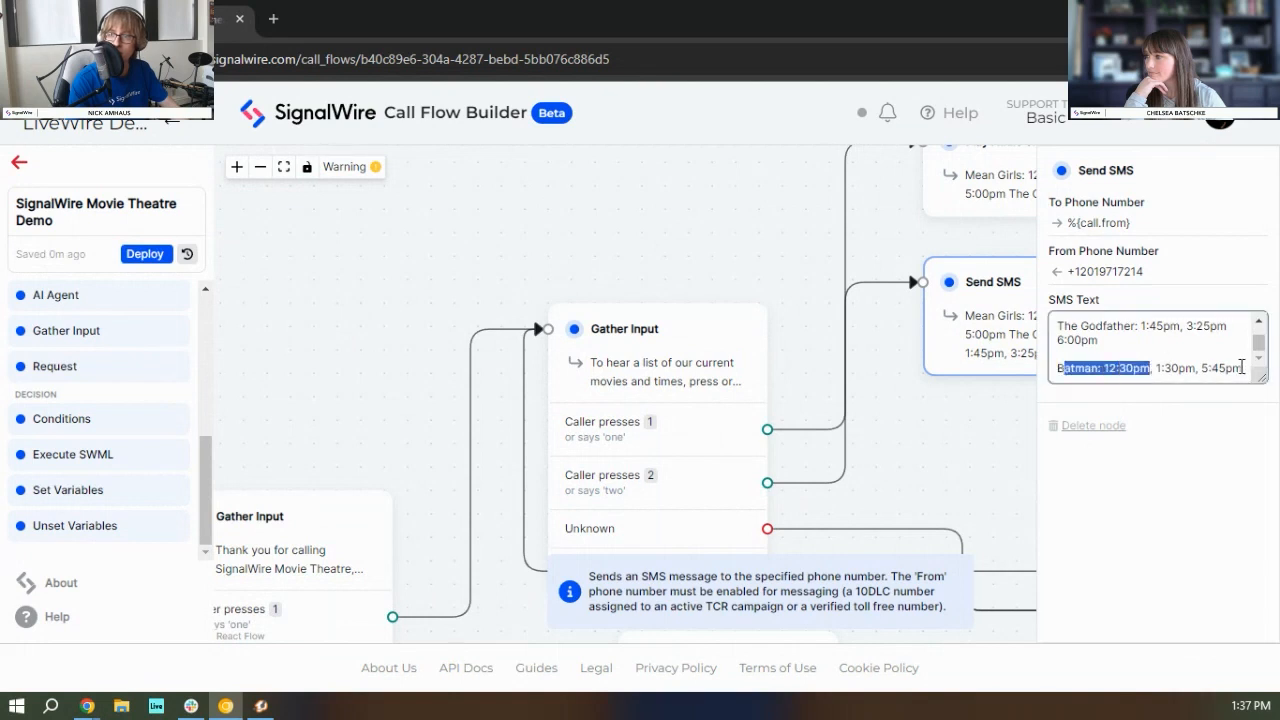
triple_click(1241, 367)
key(ctrl+c)
Step: Set the value of movie3 in the Set Variables node to "Batman: 12:30pm, 1:30pm, 5:45pm"
drag(647, 253, 955, 108)
drag(629, 232, 791, 105)
click(492, 418)
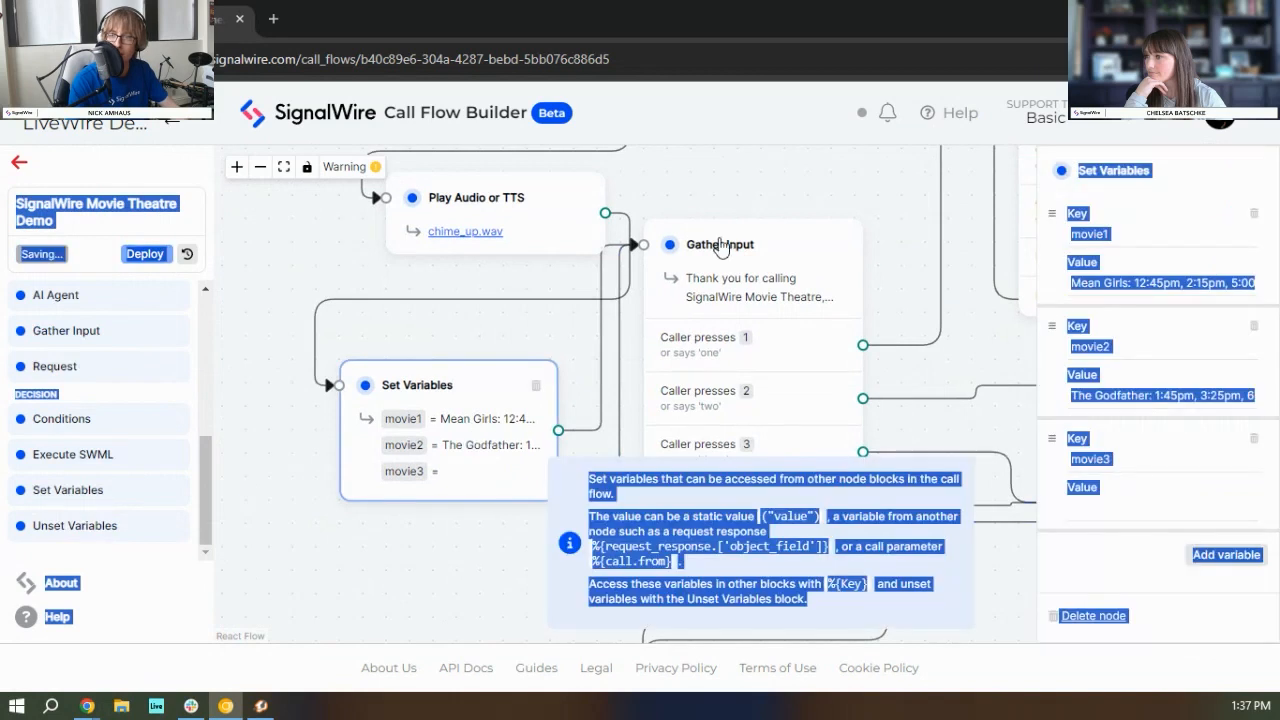
click(780, 195)
drag(355, 554, 440, 511)
click(500, 363)
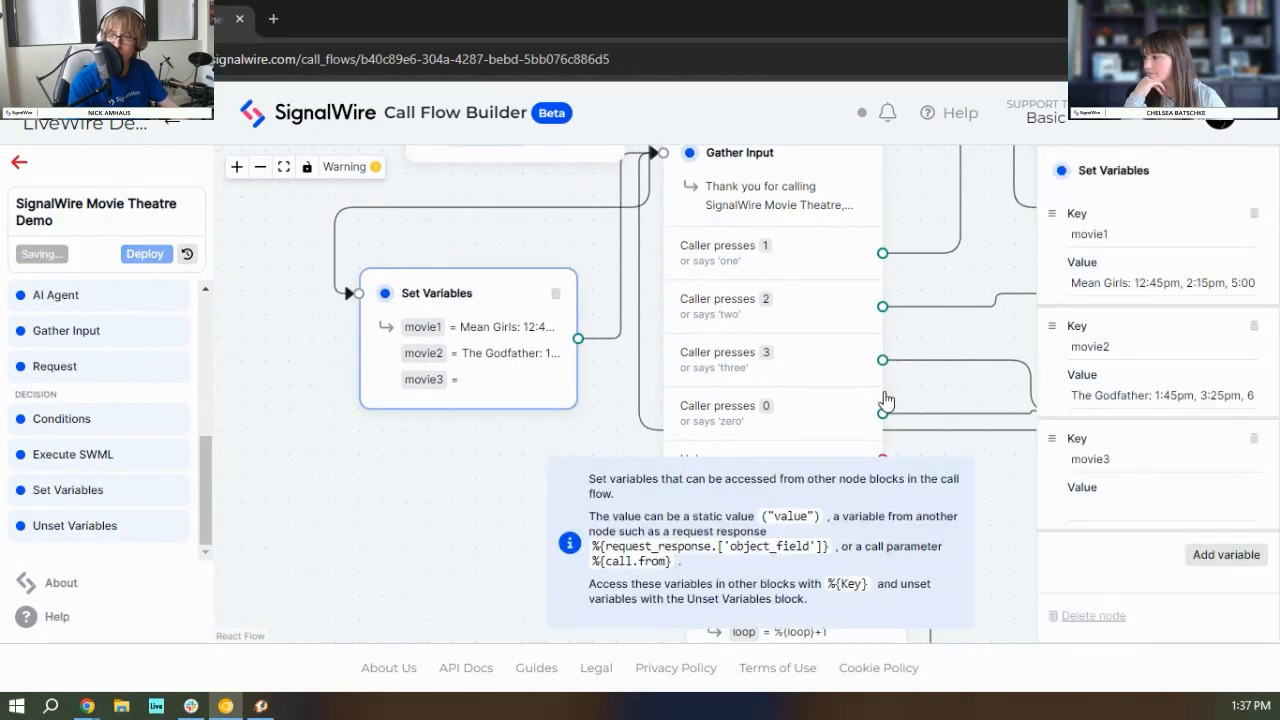
click(1155, 499)
key(ctrl+v)
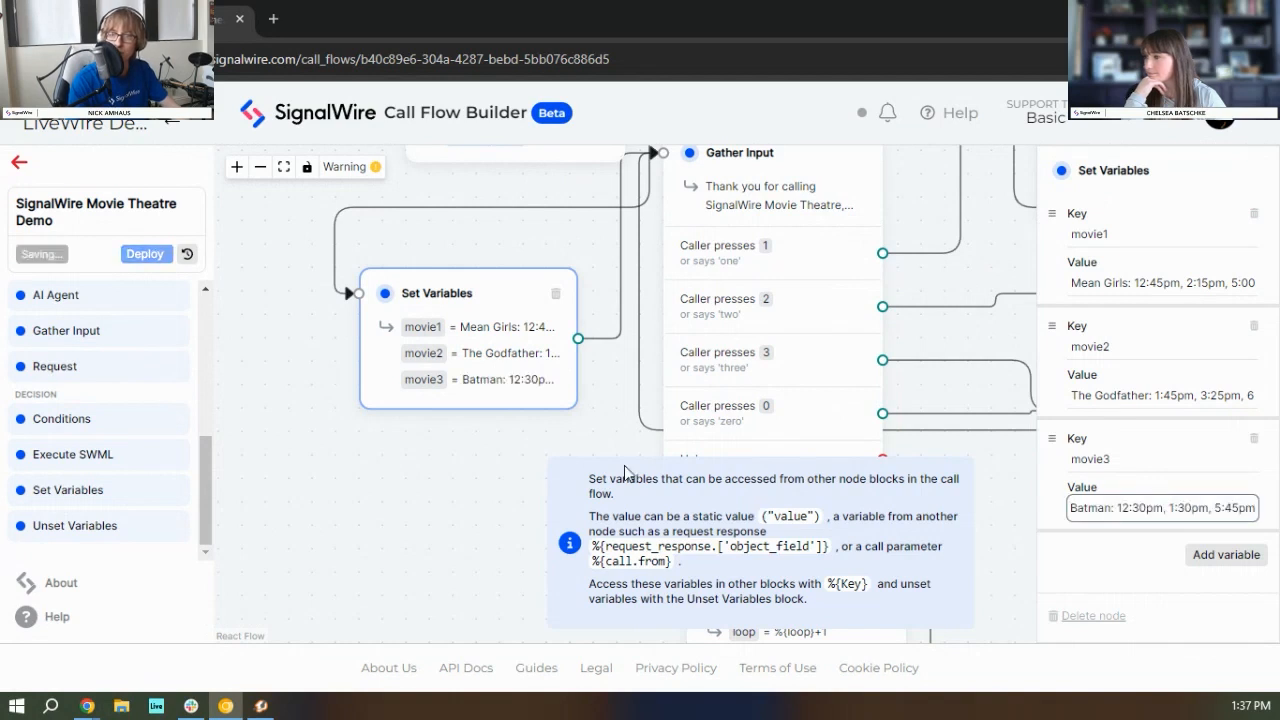
Step: Clear the written-out movie times from the Send SMS node's SMS text
click(429, 523)
drag(931, 297, 310, 605)
drag(974, 426, 963, 597)
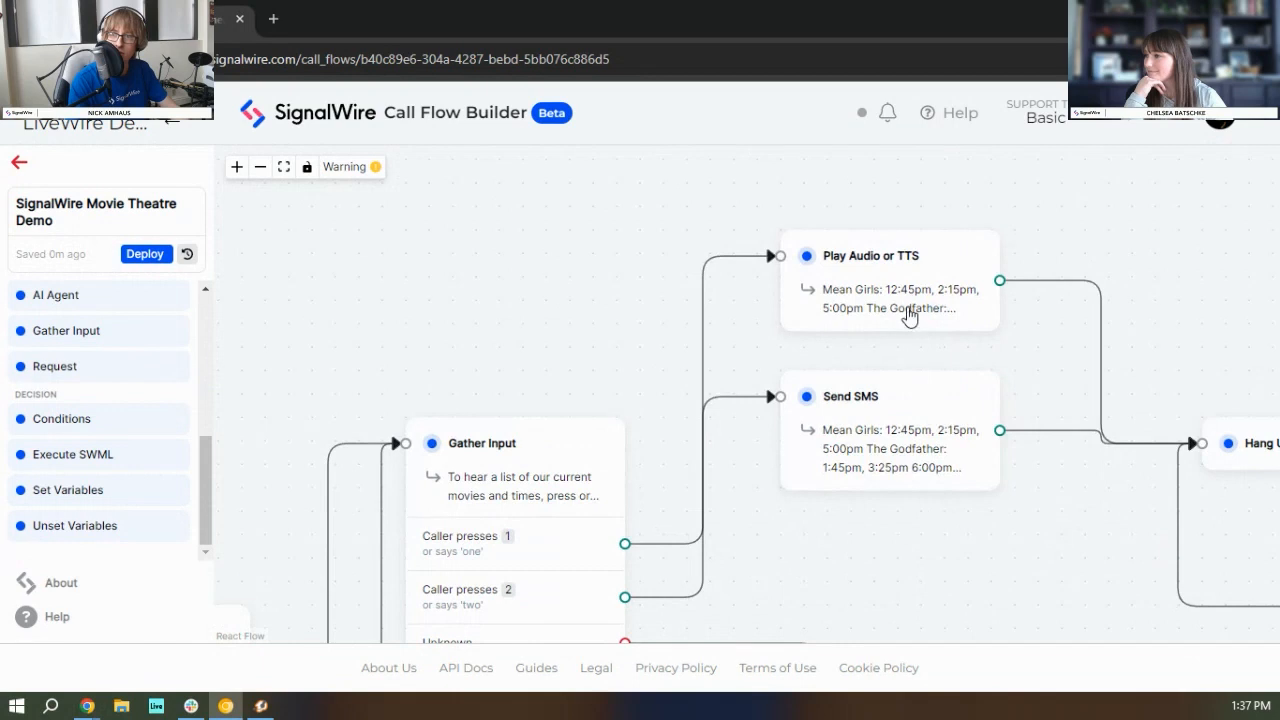
drag(1008, 348, 822, 250)
click(720, 357)
click(1185, 333)
key(ctrl+a)
key(BackSpace)
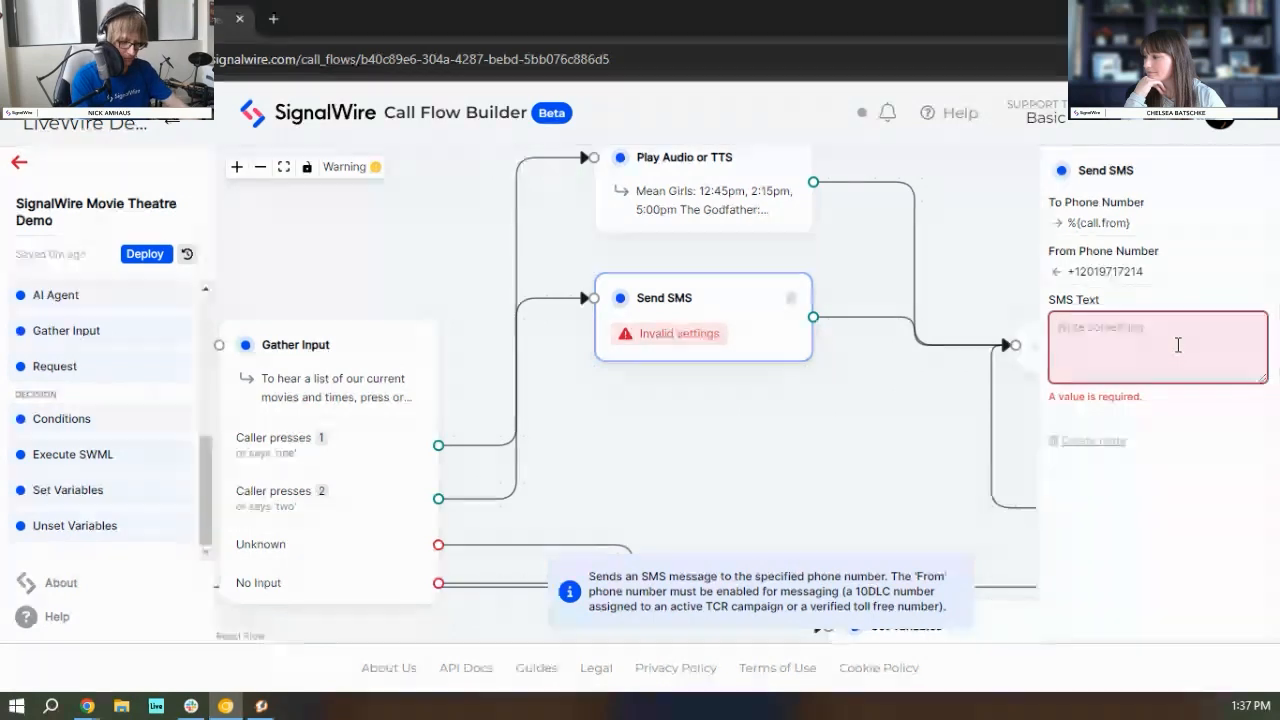
Step: Enter the variable reference %{movie1} as the SMS text of the Send SMS node
text(%{move1)
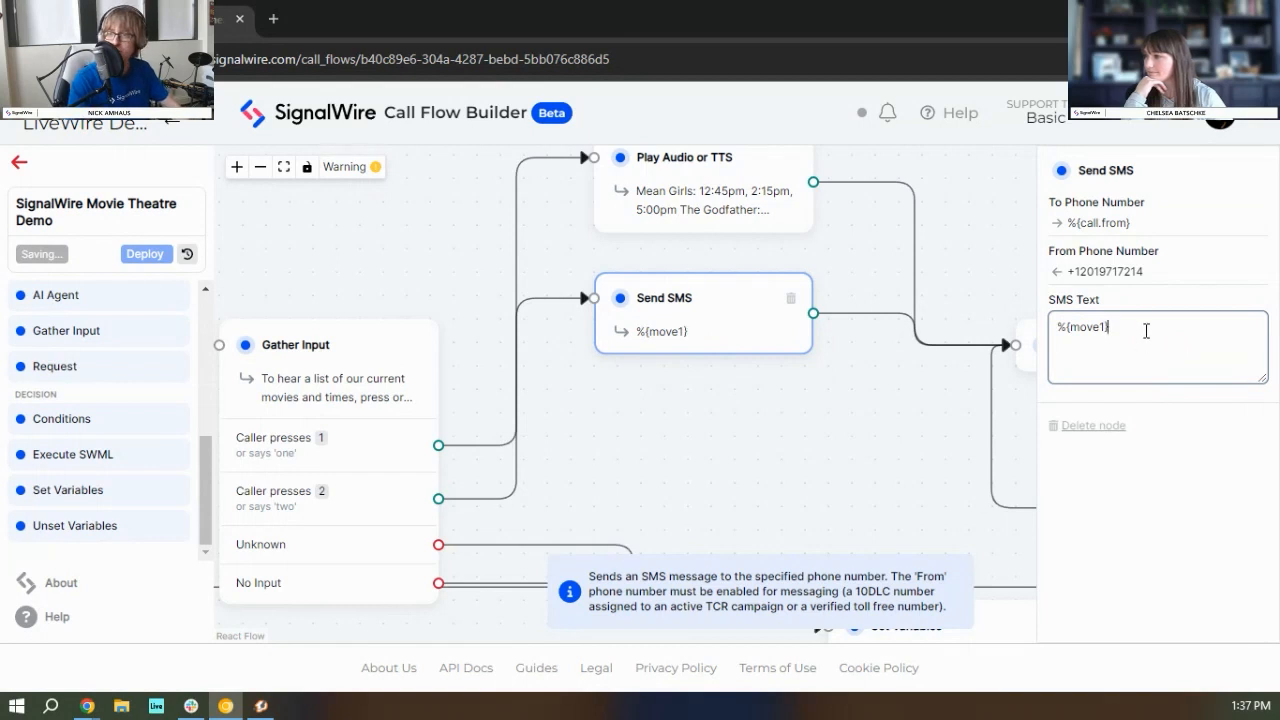
drag(1140, 332, 1030, 341)
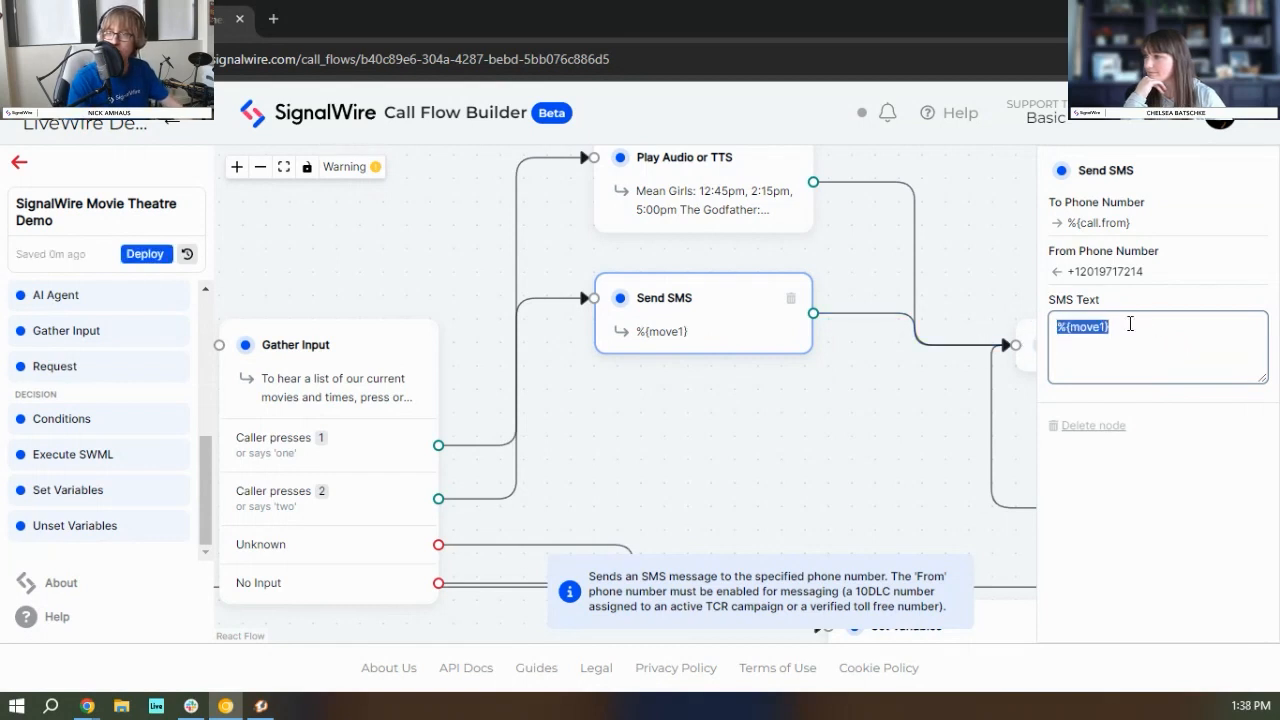
click(1130, 323)
key(Left)
key(Left)
key(Left)
text(i)
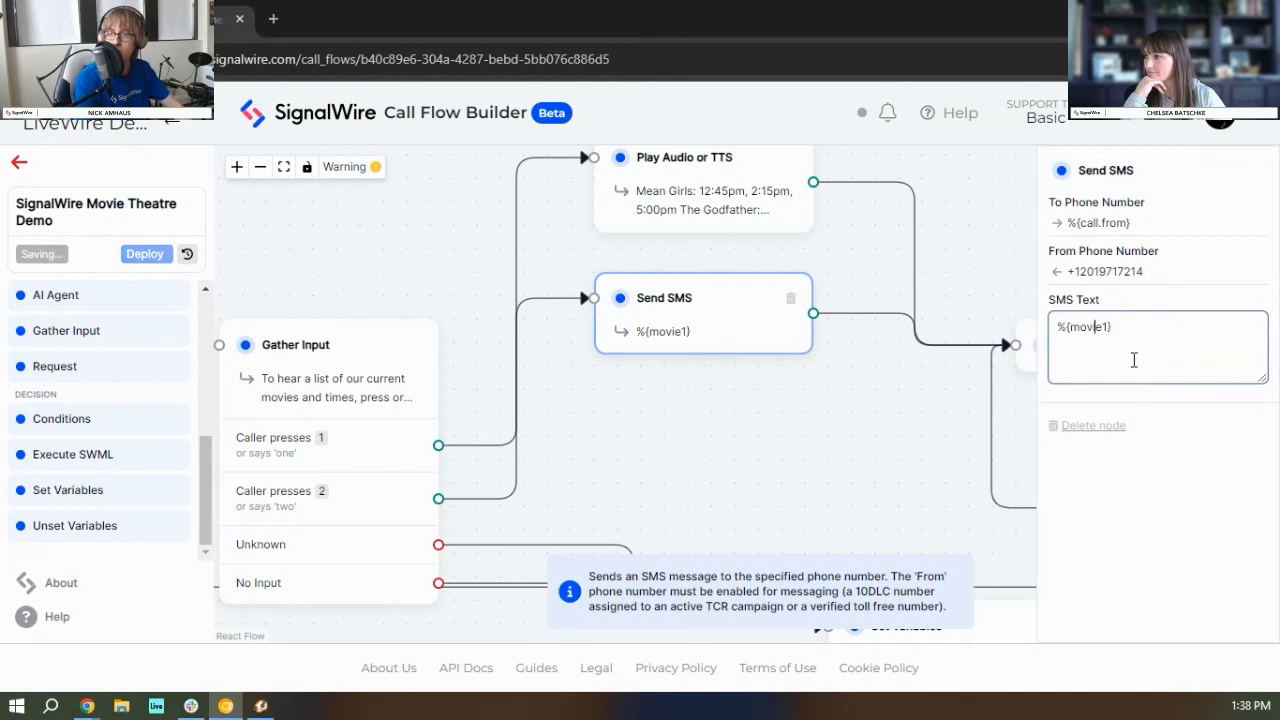
Step: Duplicate the %{movie1} reference onto two further lines of the SMS text
drag(1129, 336, 1055, 340)
key(ctrl+c)
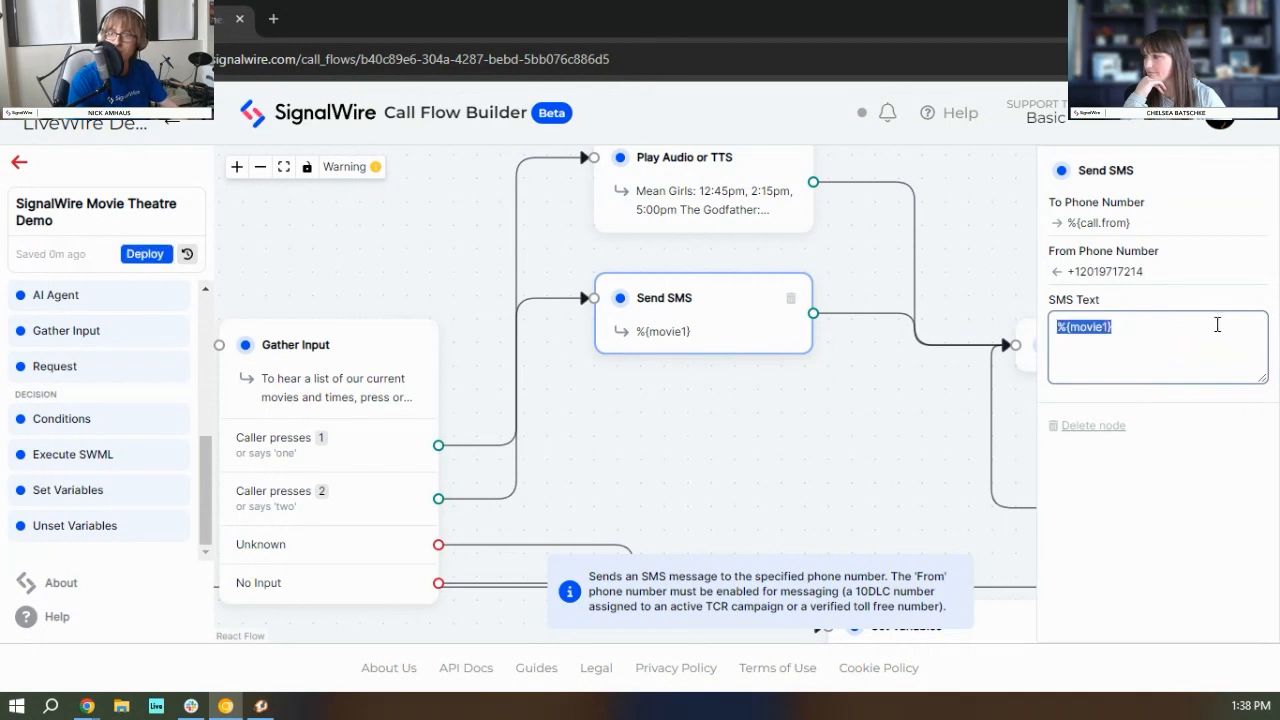
click(1240, 393)
key(Return)
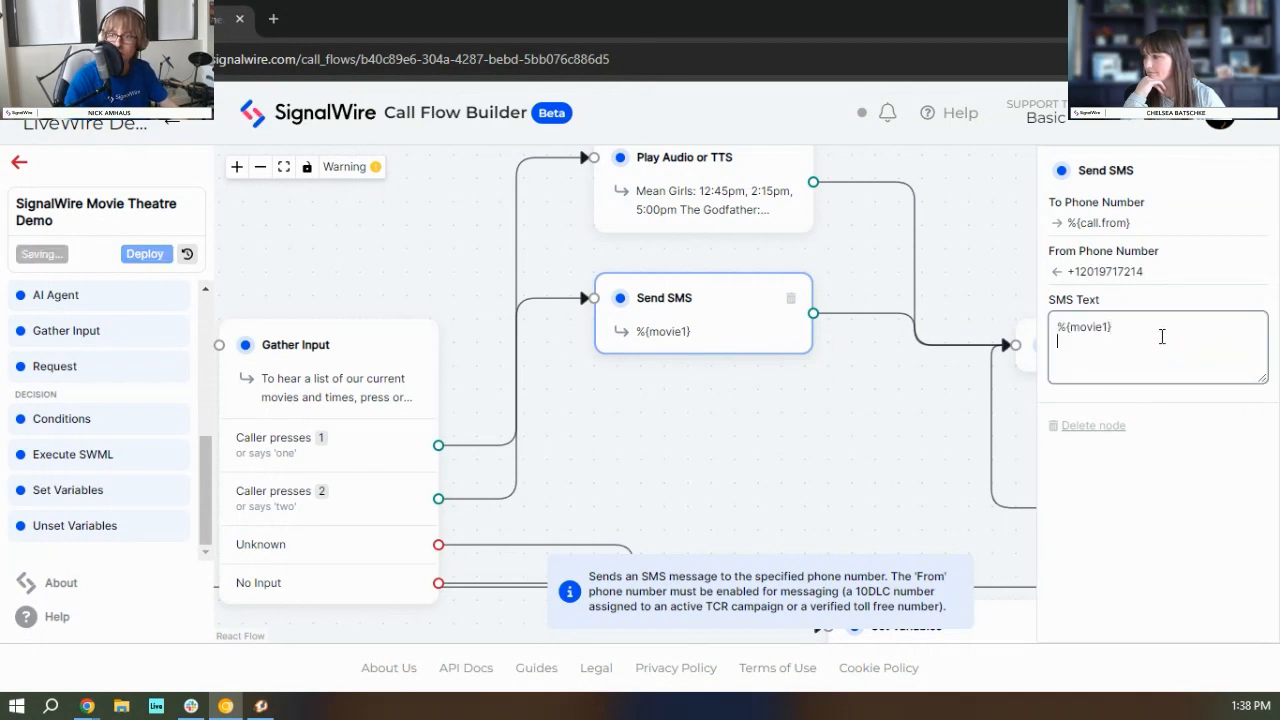
key(ctrl+v)
key(Return)
key(ctrl+v)
Step: Change the second and third lines of the SMS text to %{movie2} and %{movie3}, and close the node's settings
click(1131, 349)
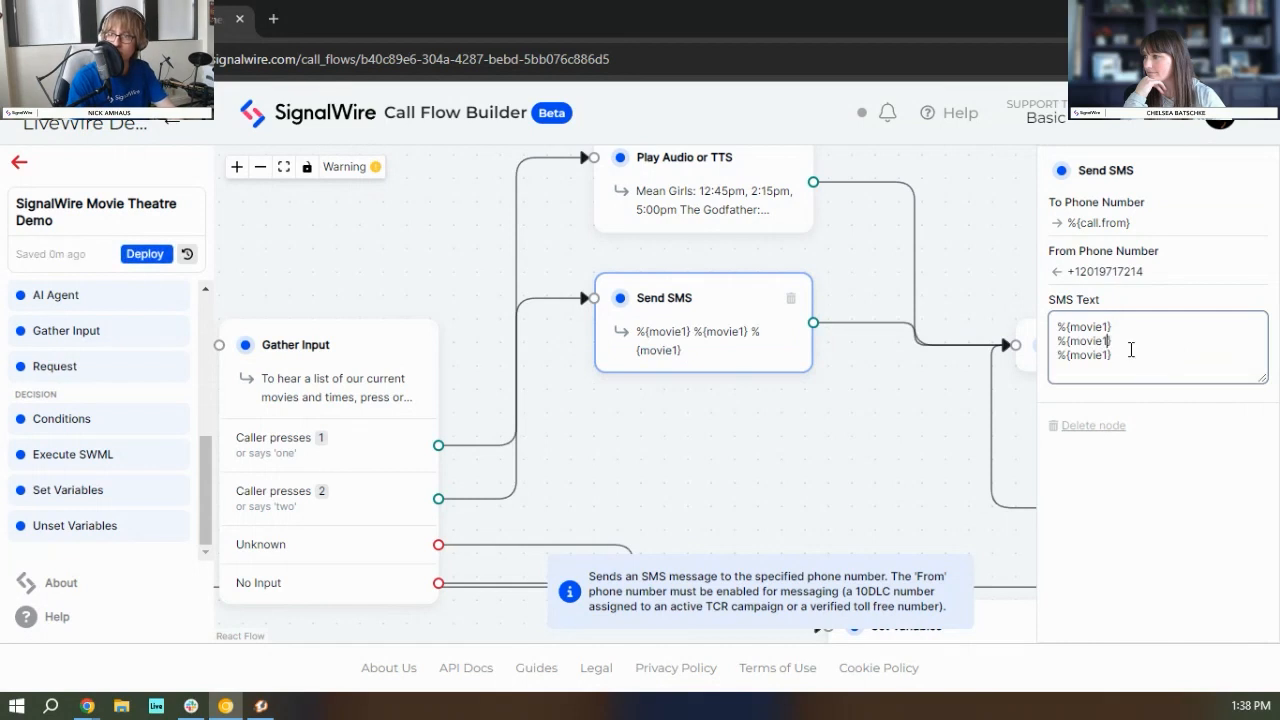
key(Left)
key(BackSpace)
text(2)
key(BackSpace)
text(3)
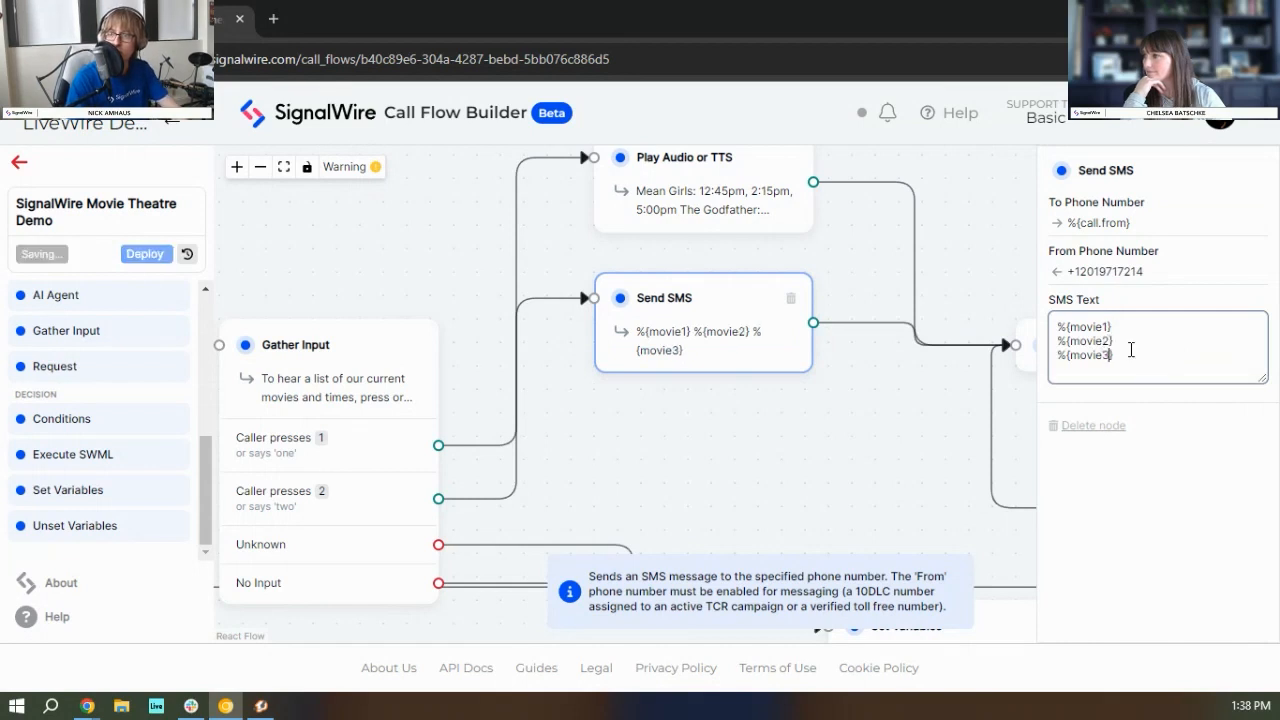
click(457, 331)
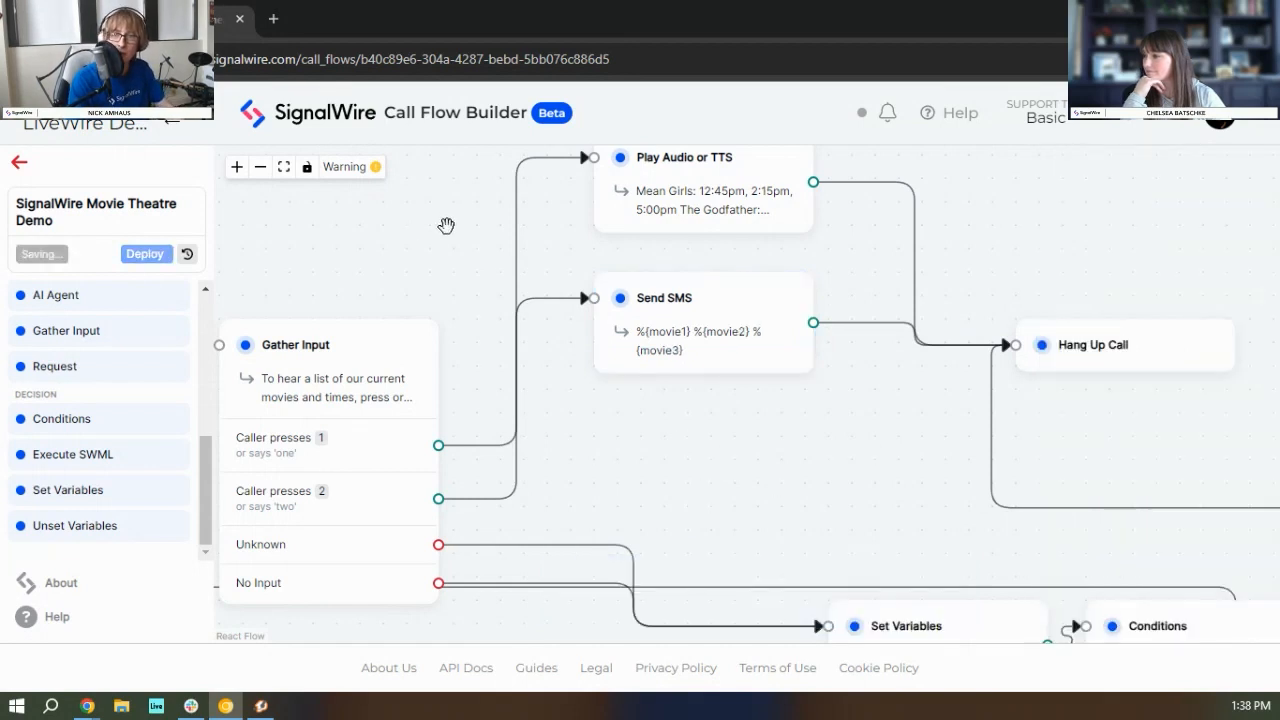
Step: Move the Send SMS node further down, leaving a wider gap below the Play Audio or TTS node
drag(446, 223, 508, 328)
drag(786, 200, 760, 126)
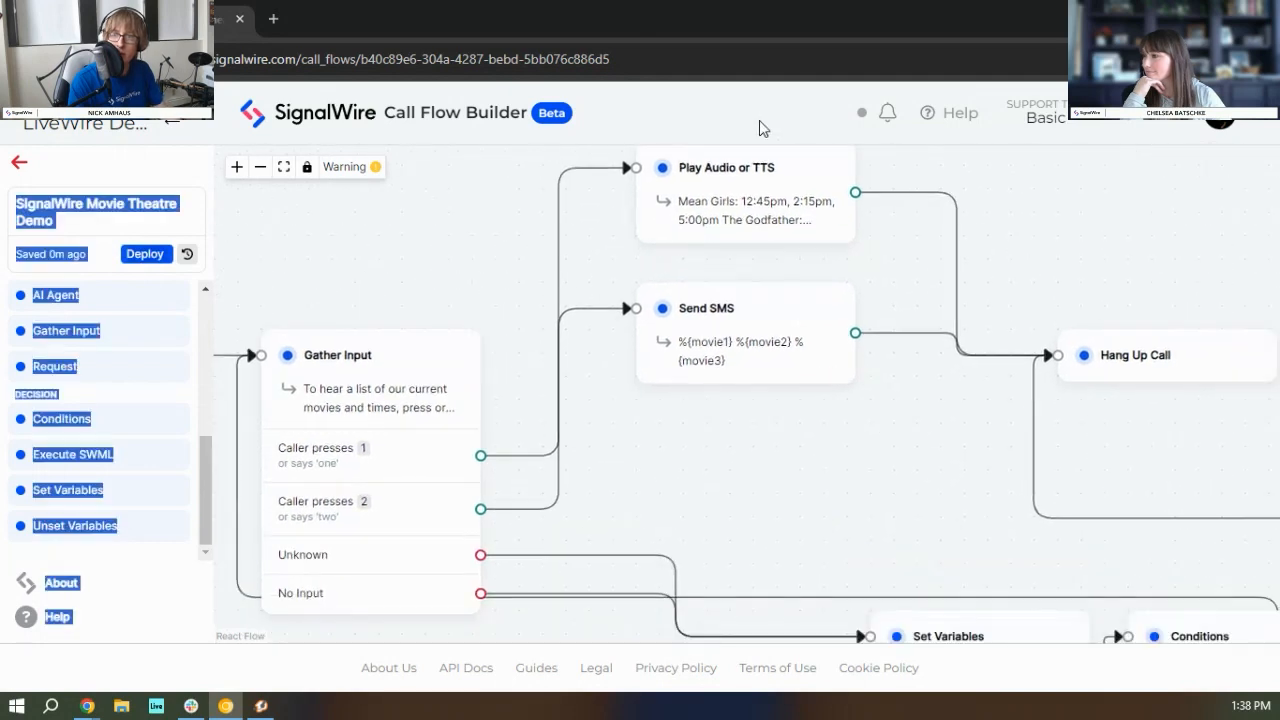
drag(911, 445, 911, 537)
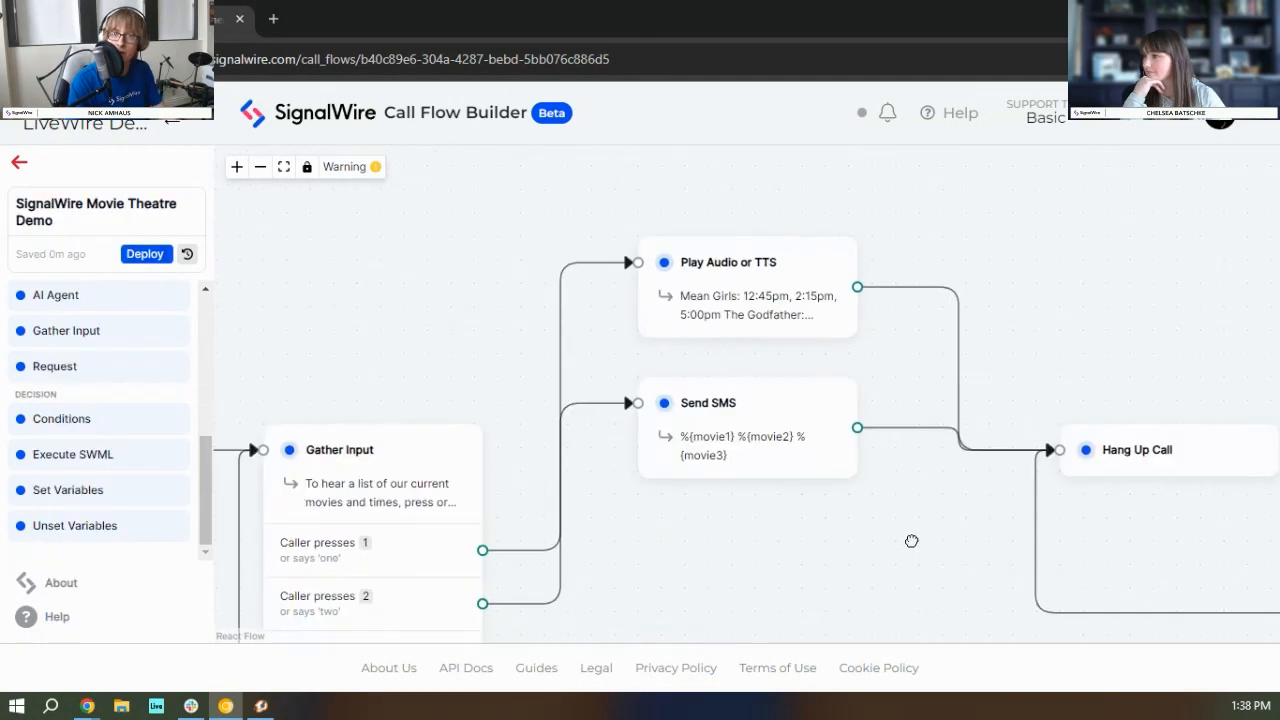
scroll(1115, 325, down, 1)
drag(1132, 318, 914, 274)
drag(580, 374, 584, 510)
Step: Review the written-out movie times in the Play Audio or TTS node's text and delete that node
click(587, 244)
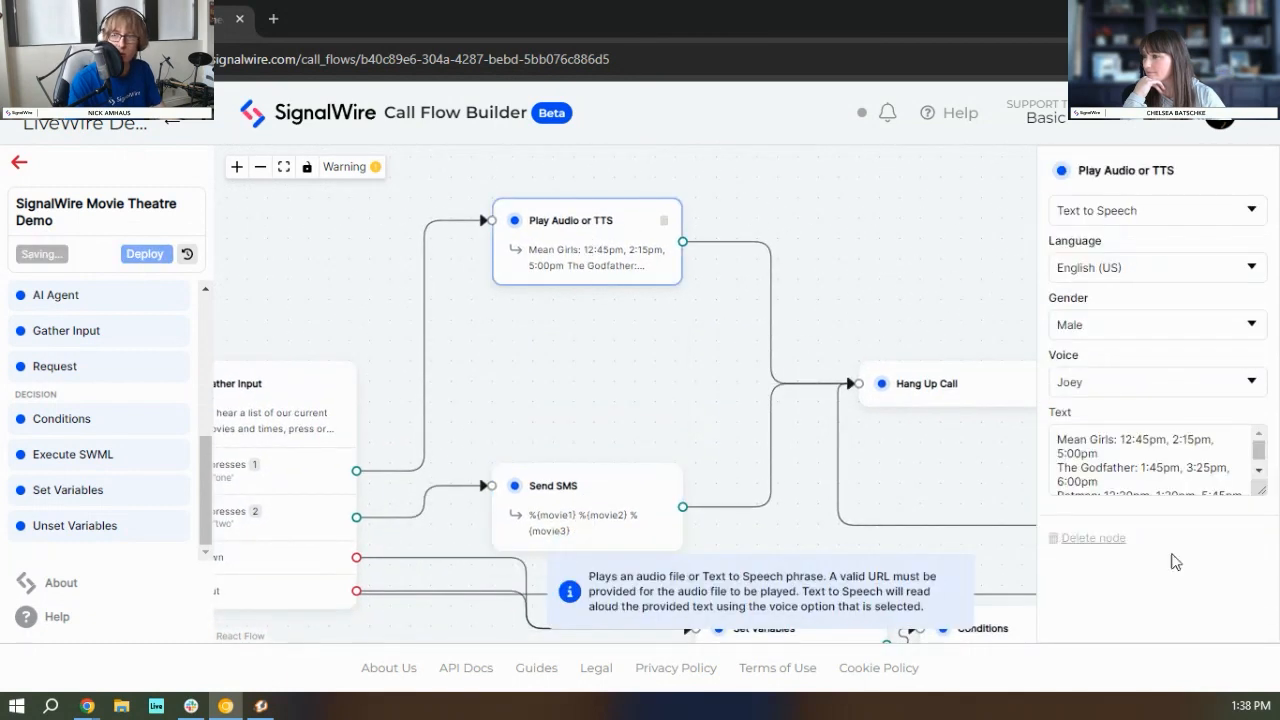
drag(1266, 487, 1262, 567)
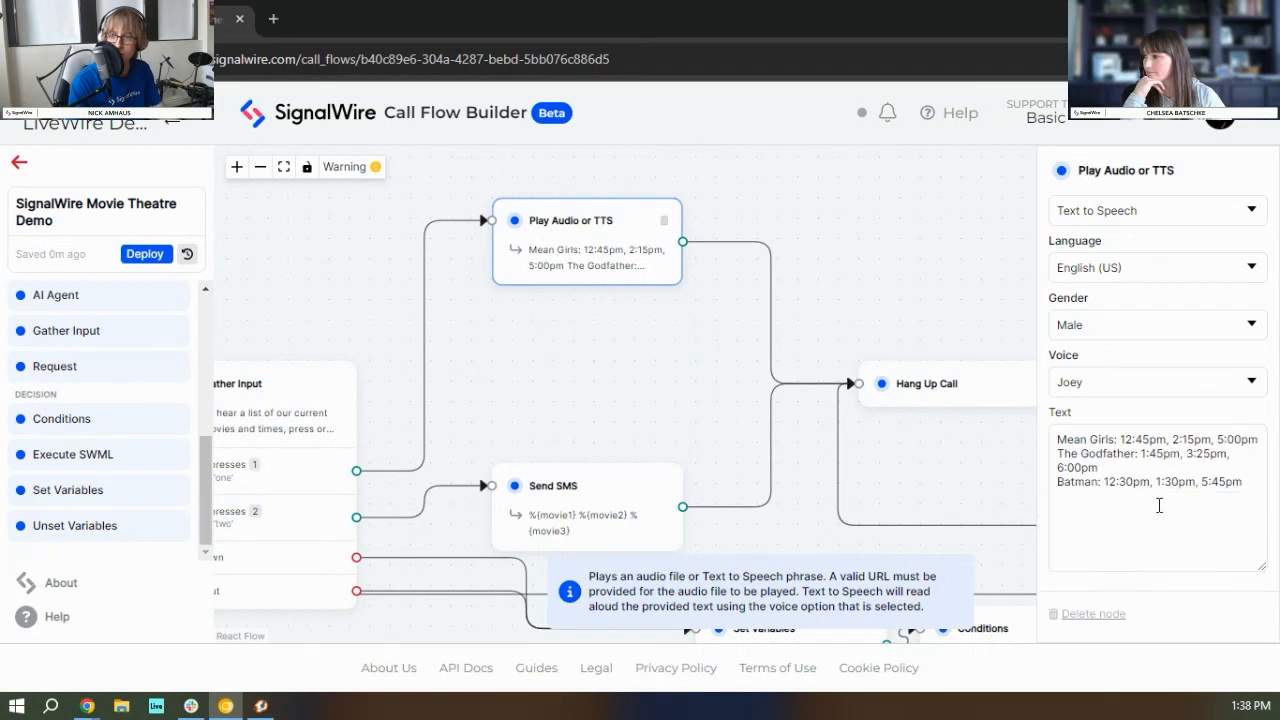
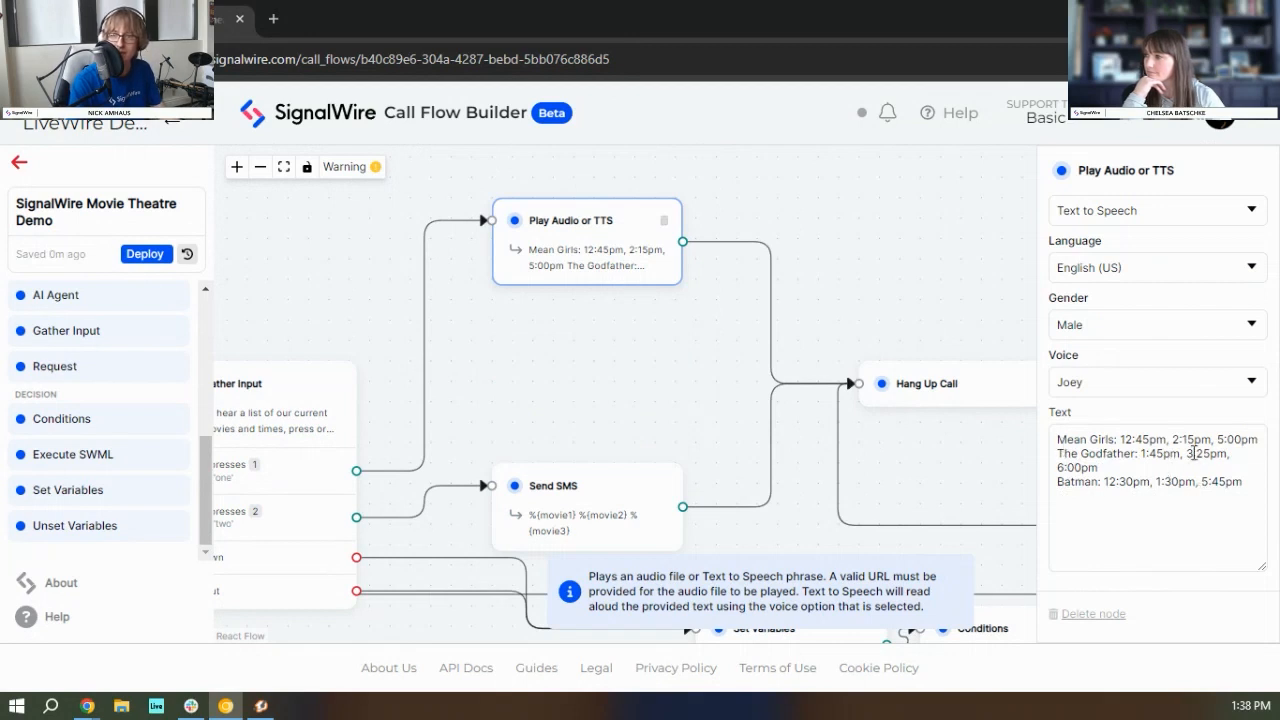
drag(802, 219, 949, 240)
click(737, 270)
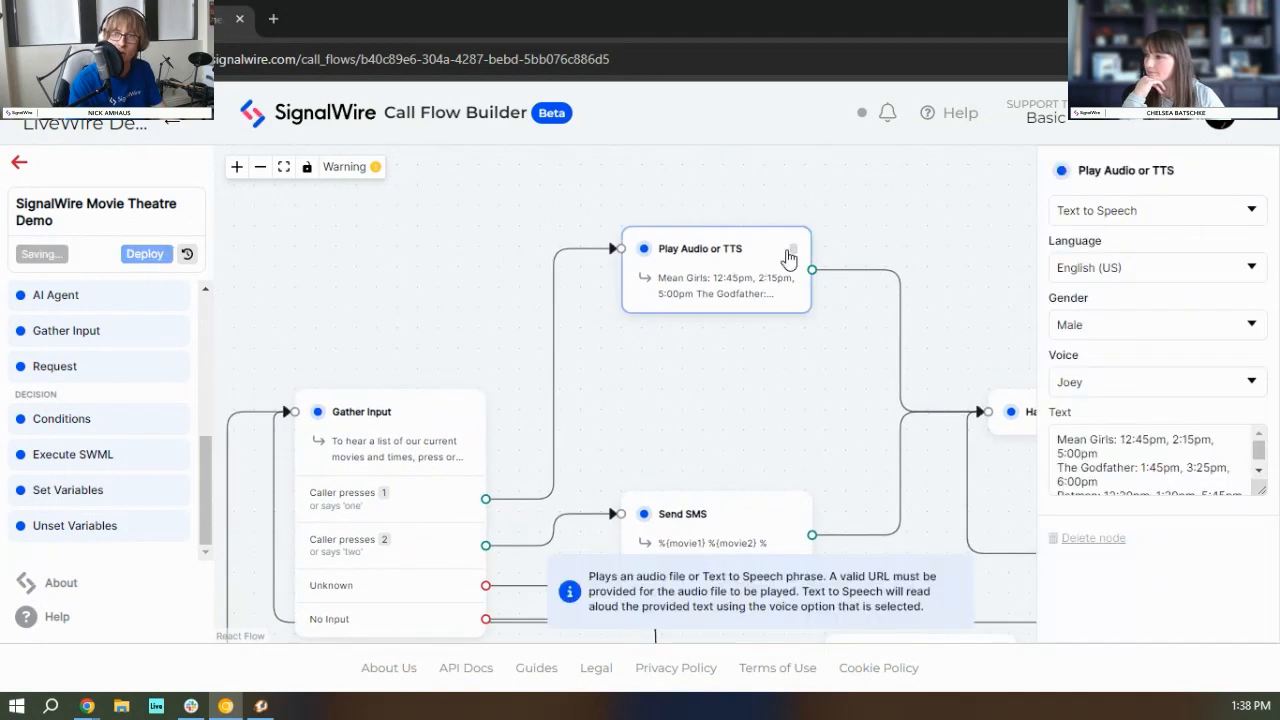
click(794, 250)
click(820, 217)
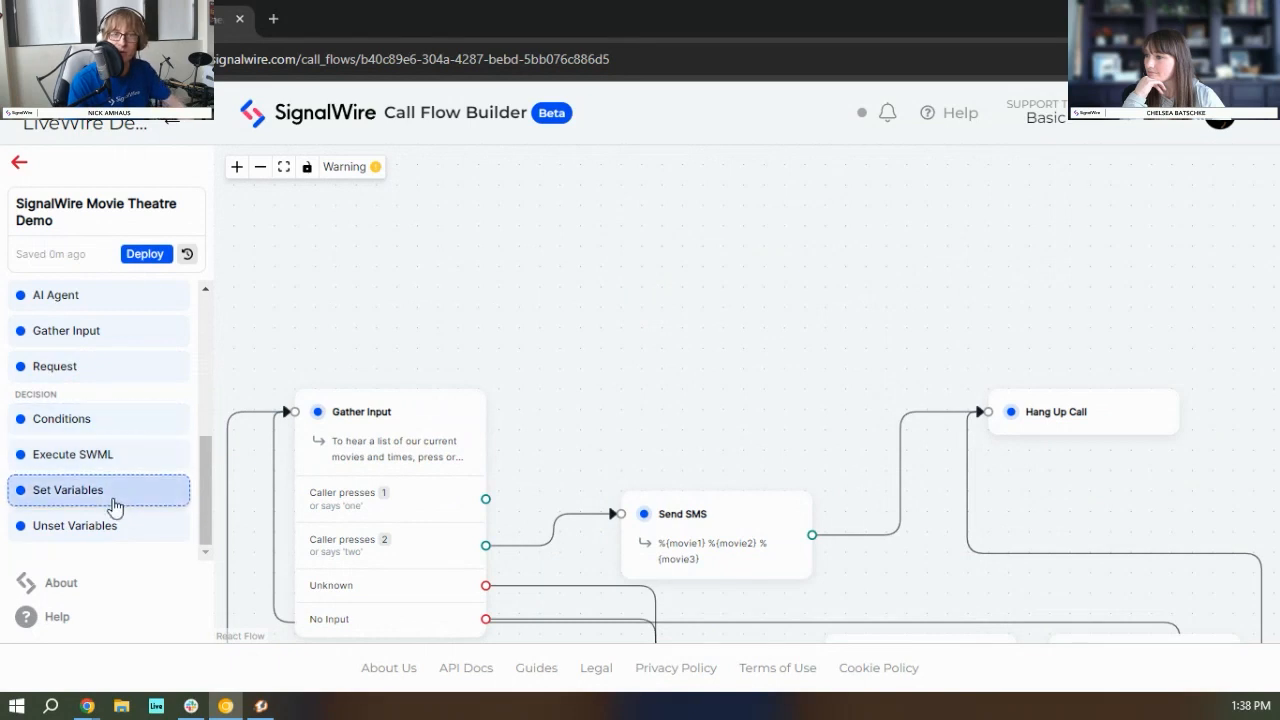
Step: Add a new Play Audio or TTS node above Send SMS and connect Gather Input's "Caller presses 1" output to it
scroll(128, 423, up, 5)
drag(100, 391, 625, 295)
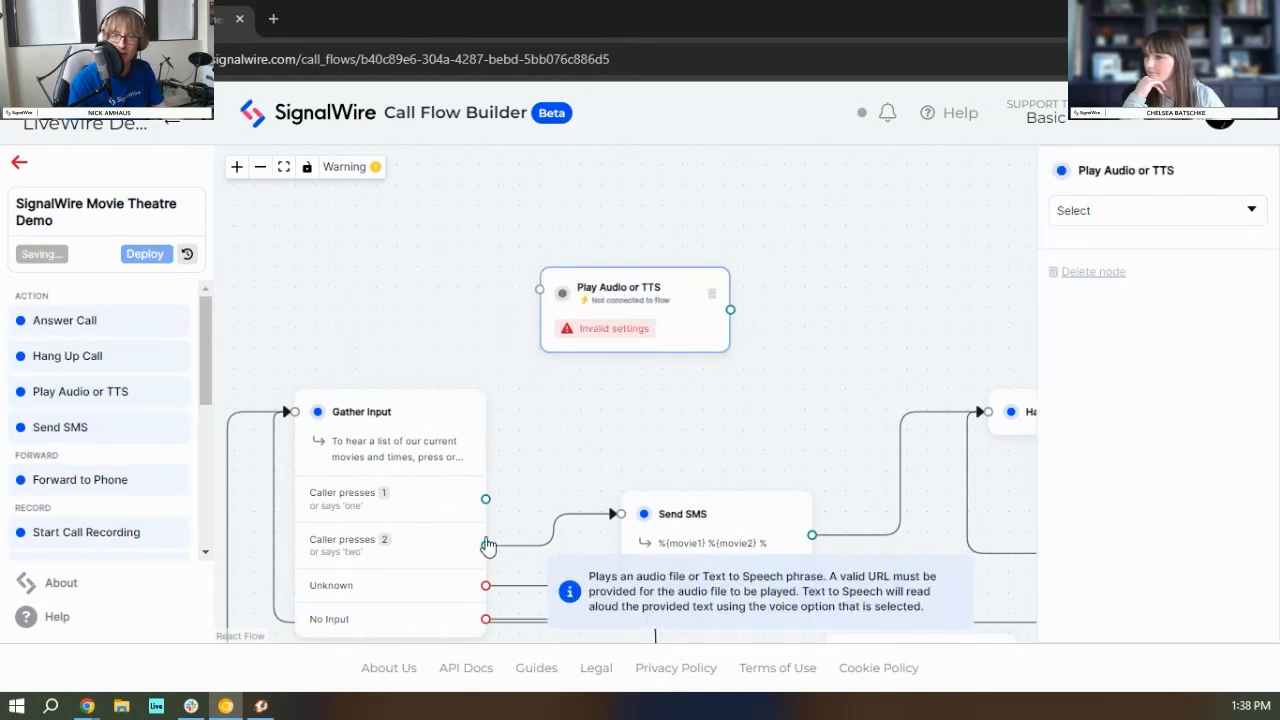
drag(489, 497, 538, 289)
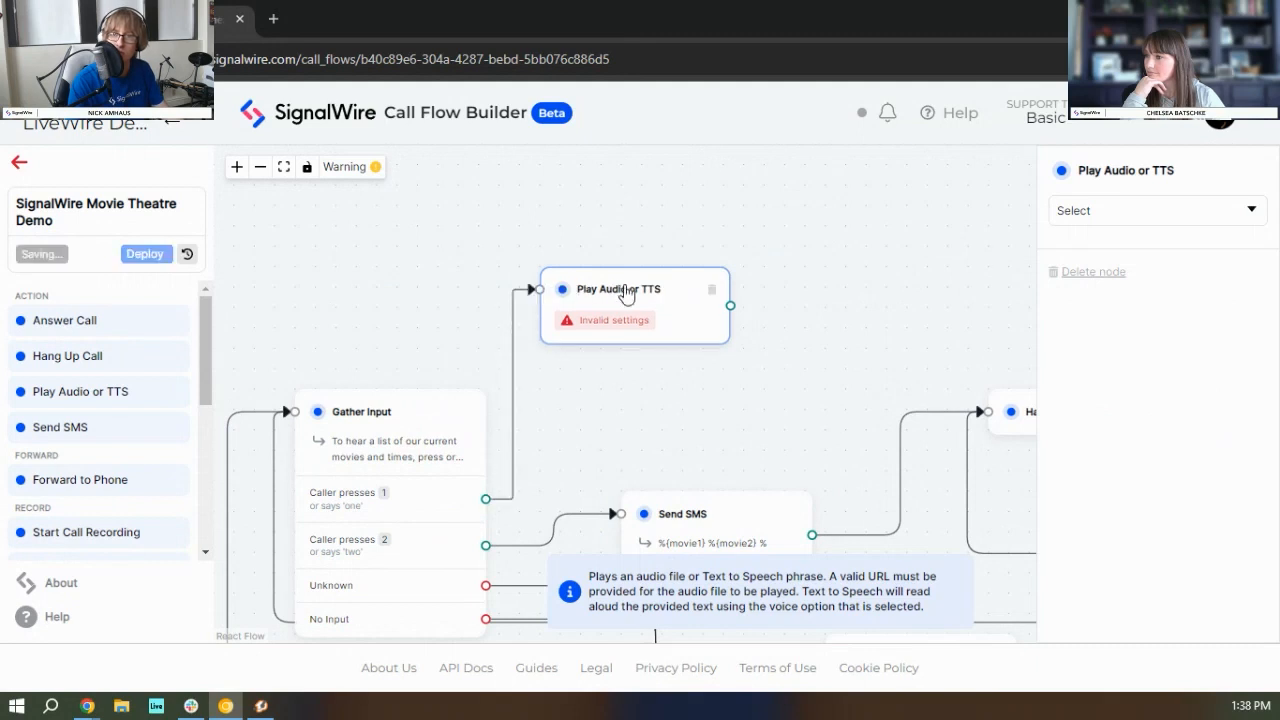
Step: Set the new Play Audio or TTS node to Text to Speech with the text %{movie1}, and close its settings
click(1115, 213)
click(1140, 250)
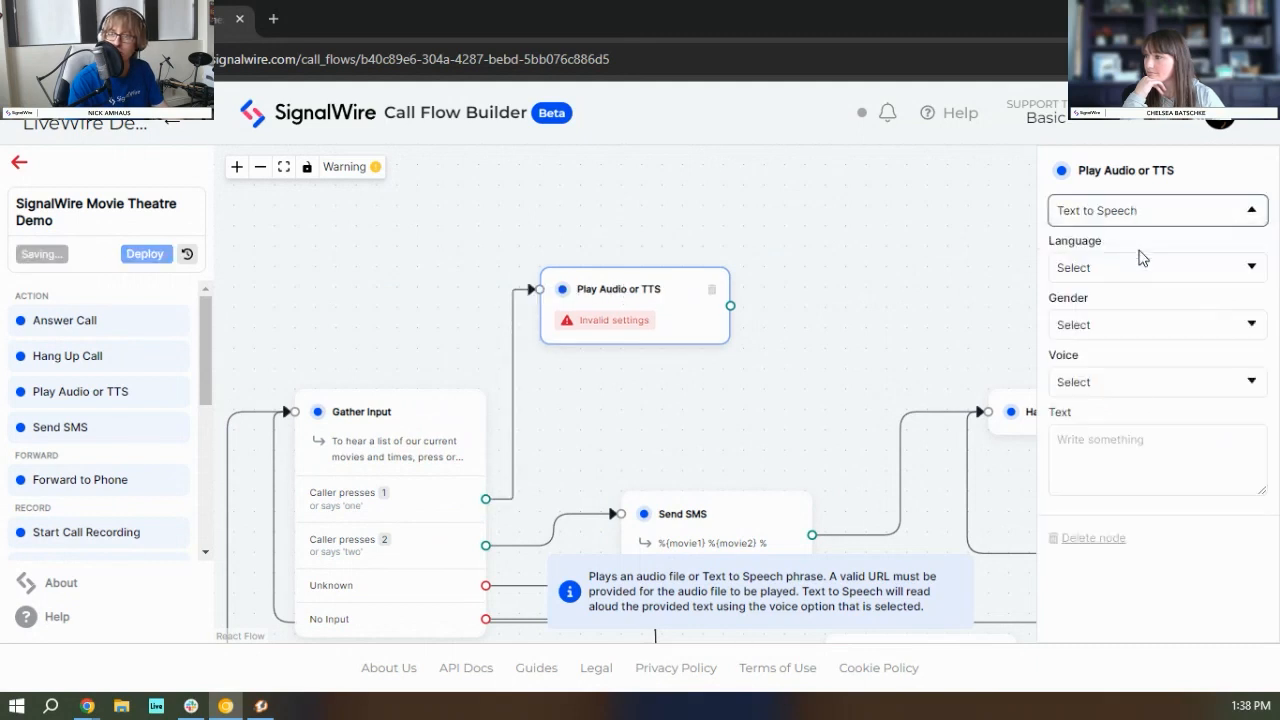
click(1121, 451)
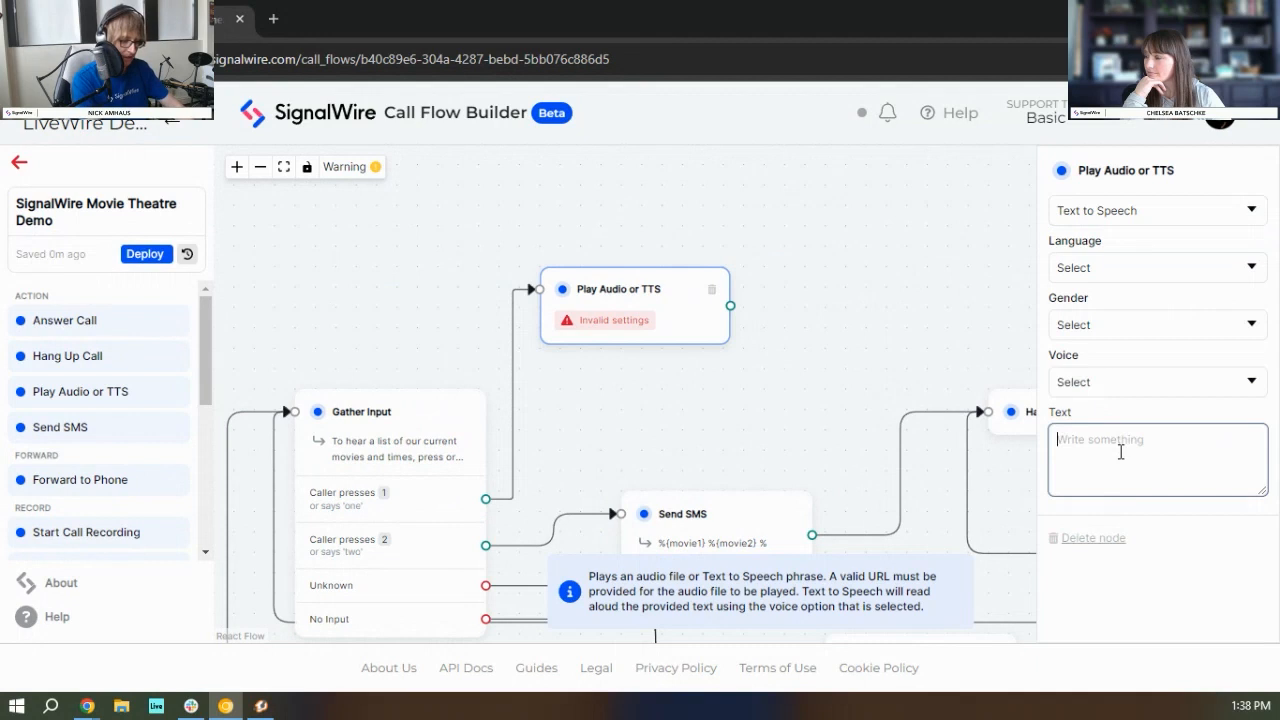
text(%)
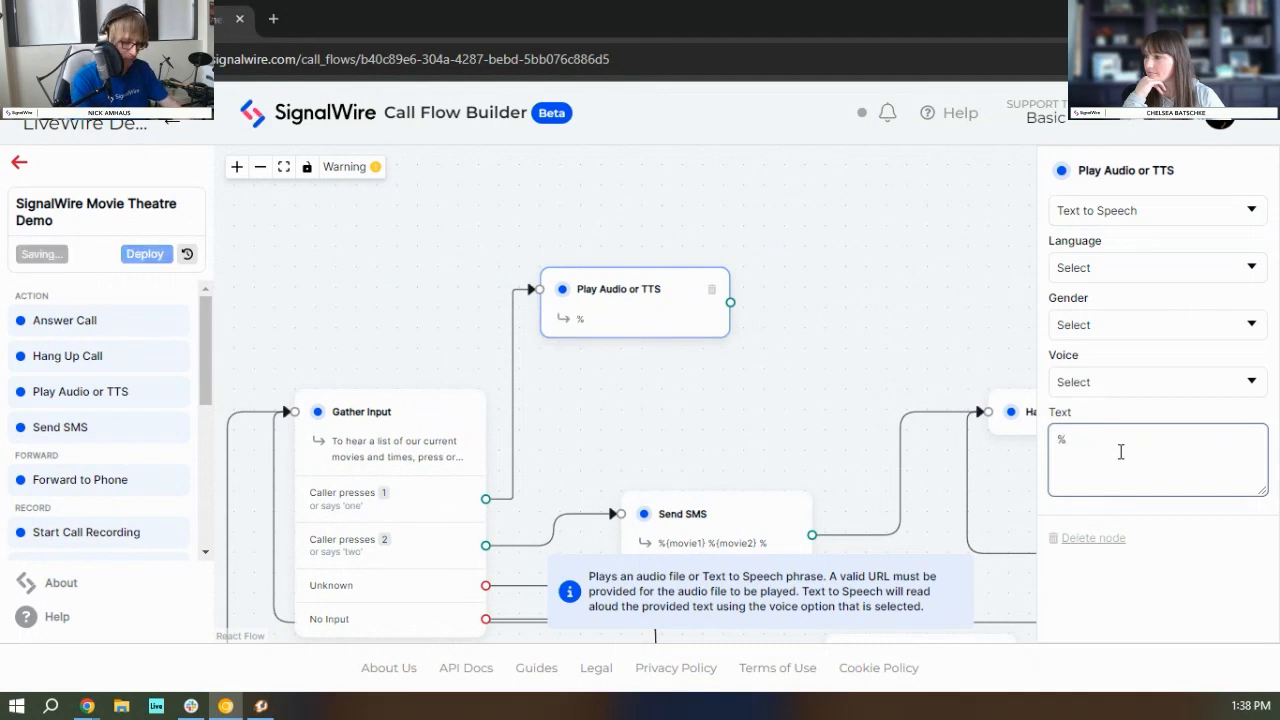
text({movie1})
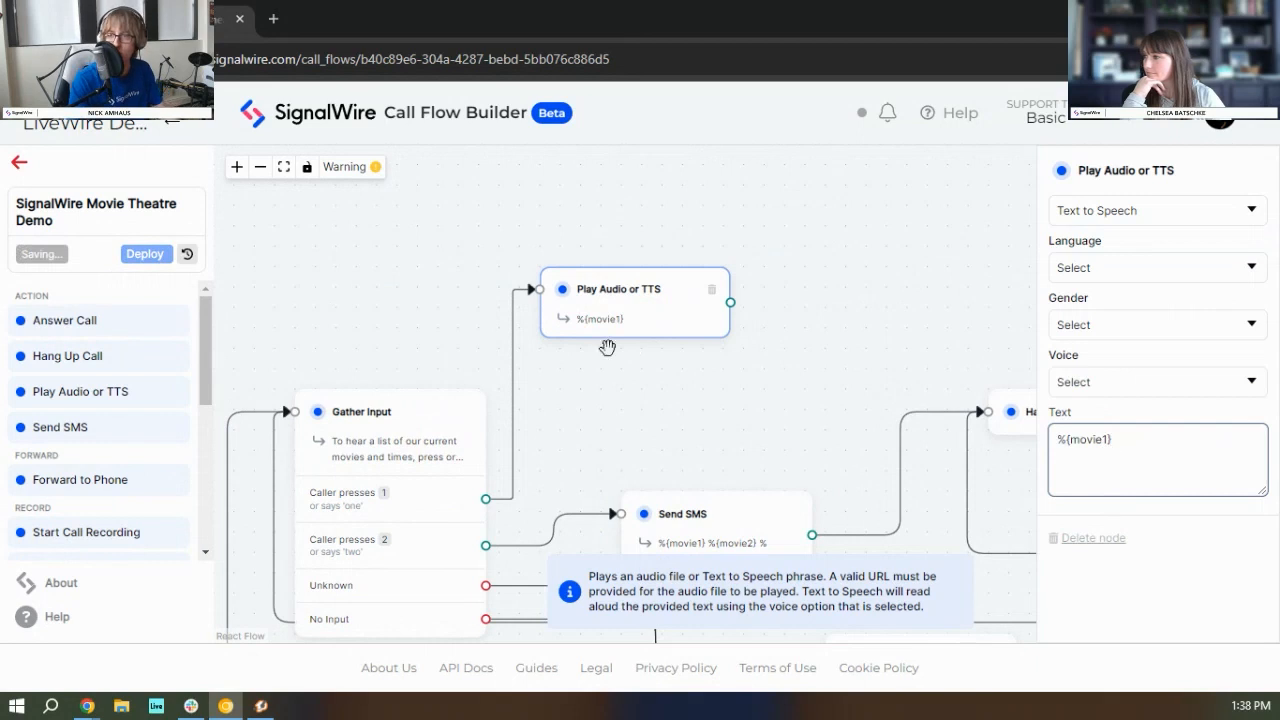
click(807, 409)
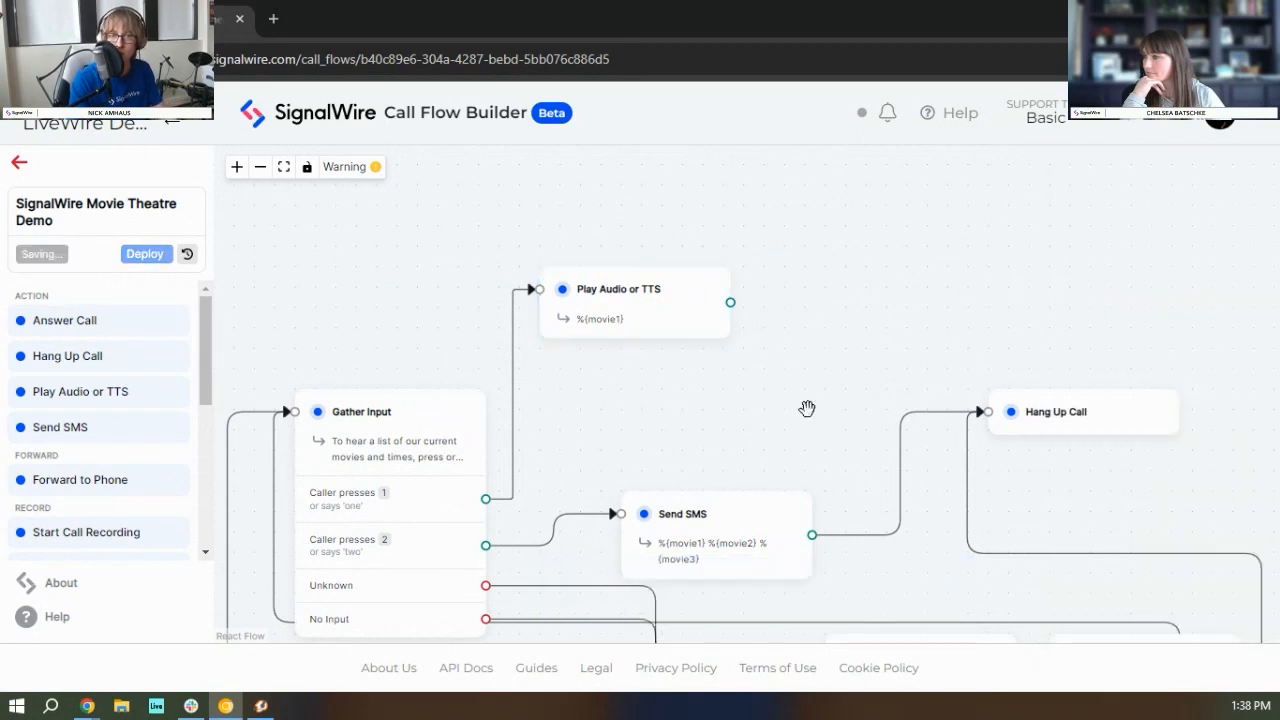
Step: Add another Play Audio or TTS node beside the %{movie1} node and connect the %{movie1} node's output to it
click(110, 393)
drag(438, 320, 856, 300)
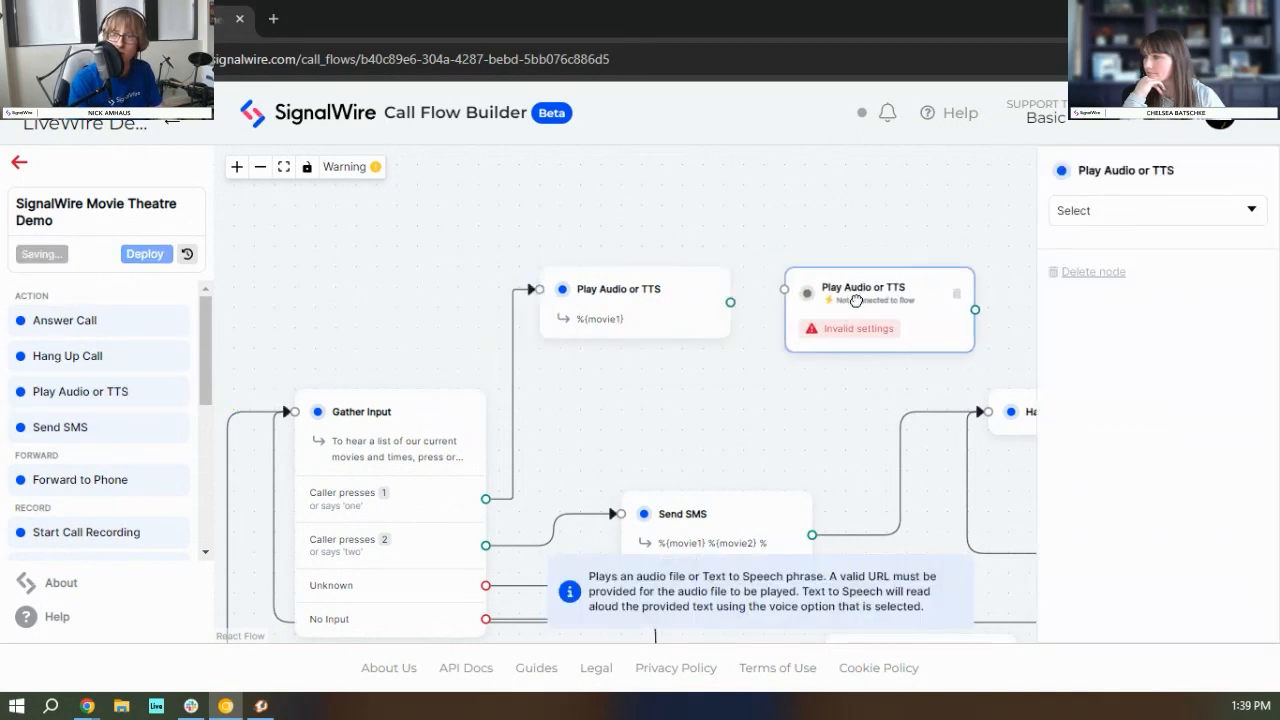
drag(733, 306, 785, 289)
click(851, 309)
Step: Set the node following %{movie1} to Play Audio File with silence:1 as its audio file
click(1112, 208)
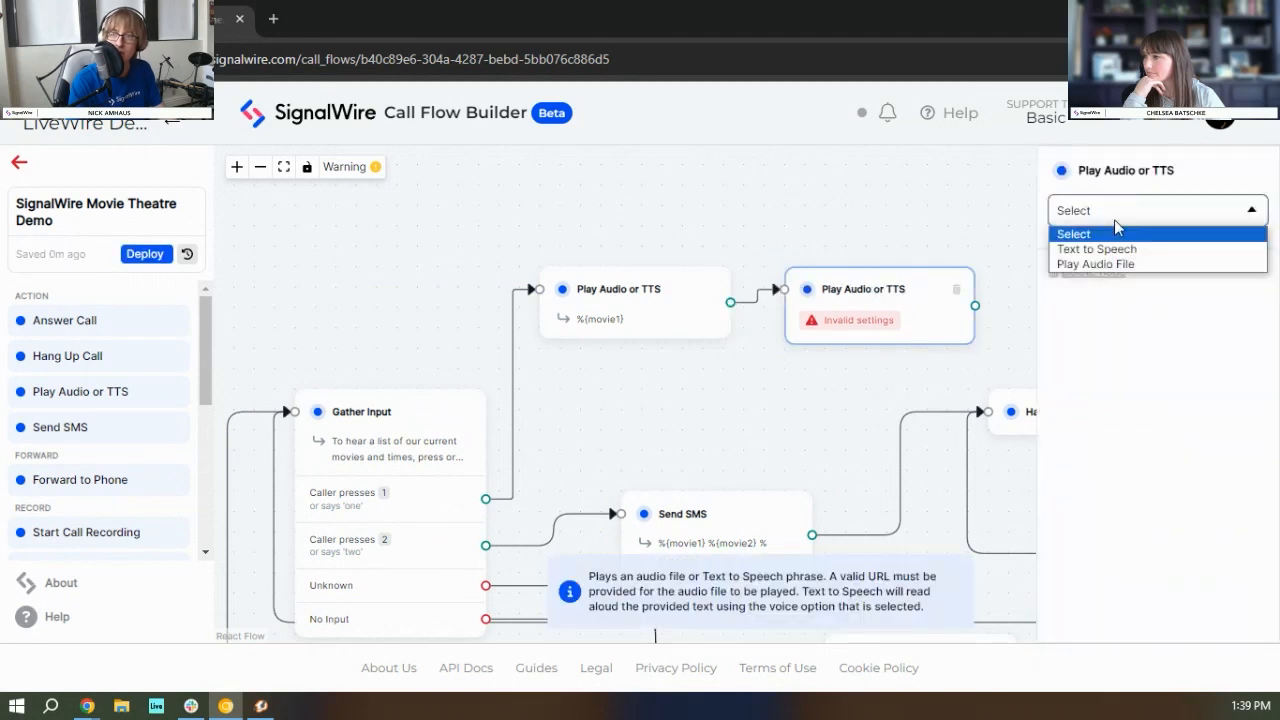
click(1116, 266)
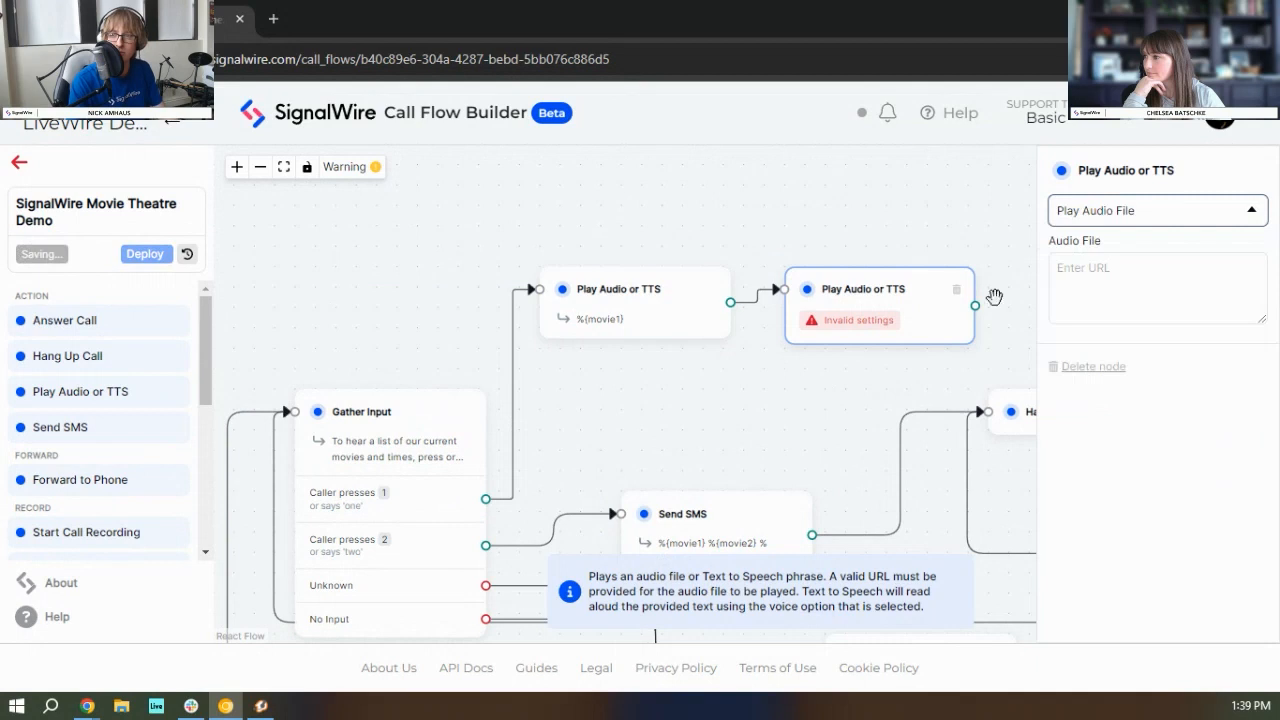
click(895, 235)
drag(895, 235, 772, 248)
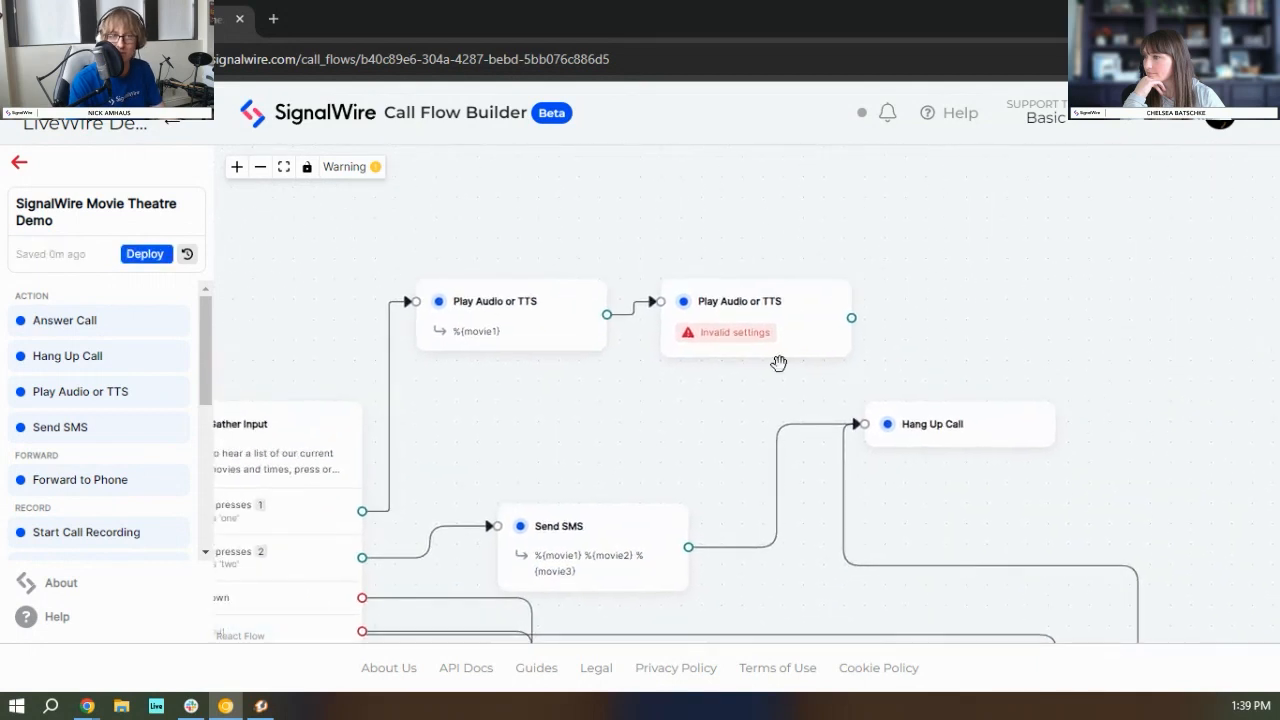
click(763, 325)
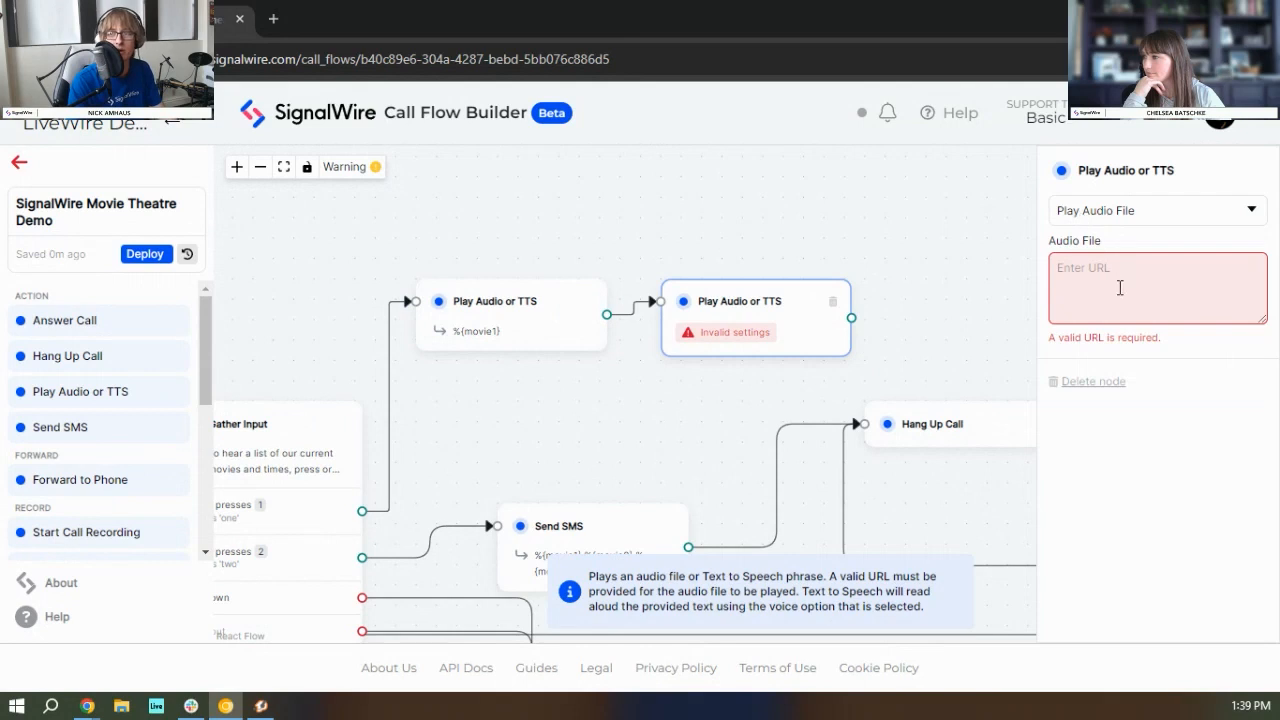
key(alt+Tab)
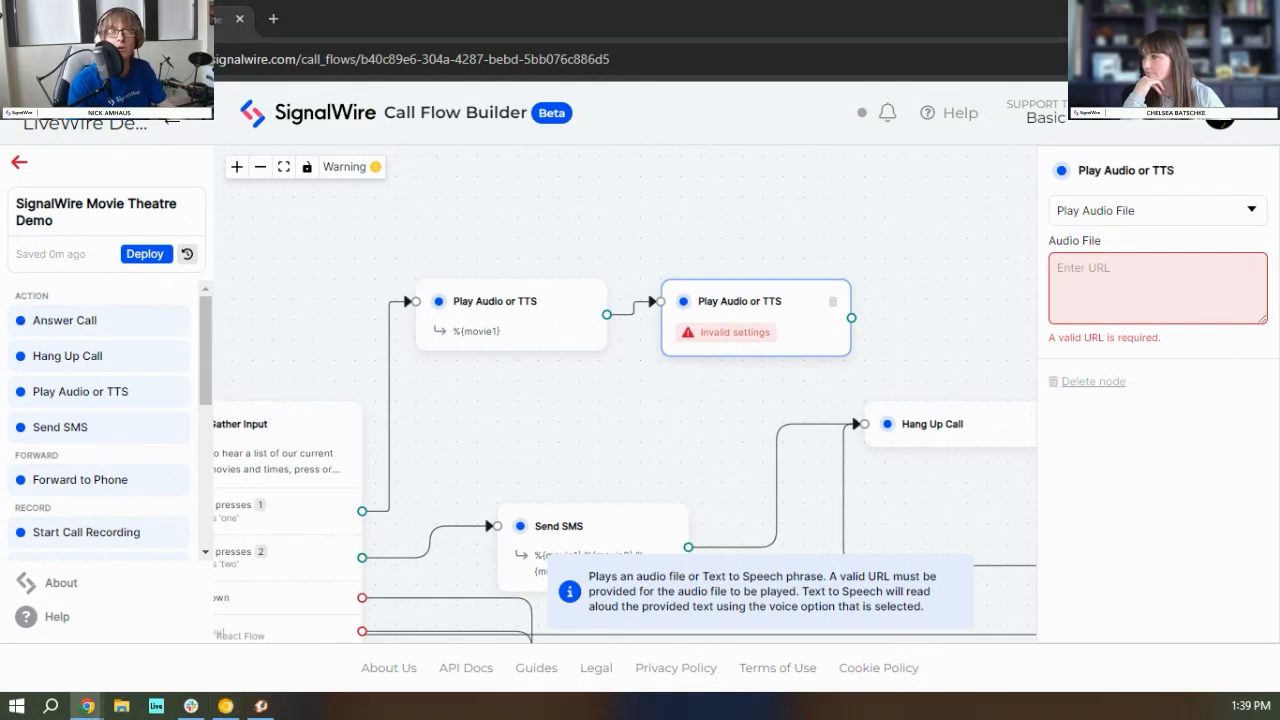
click(1138, 265)
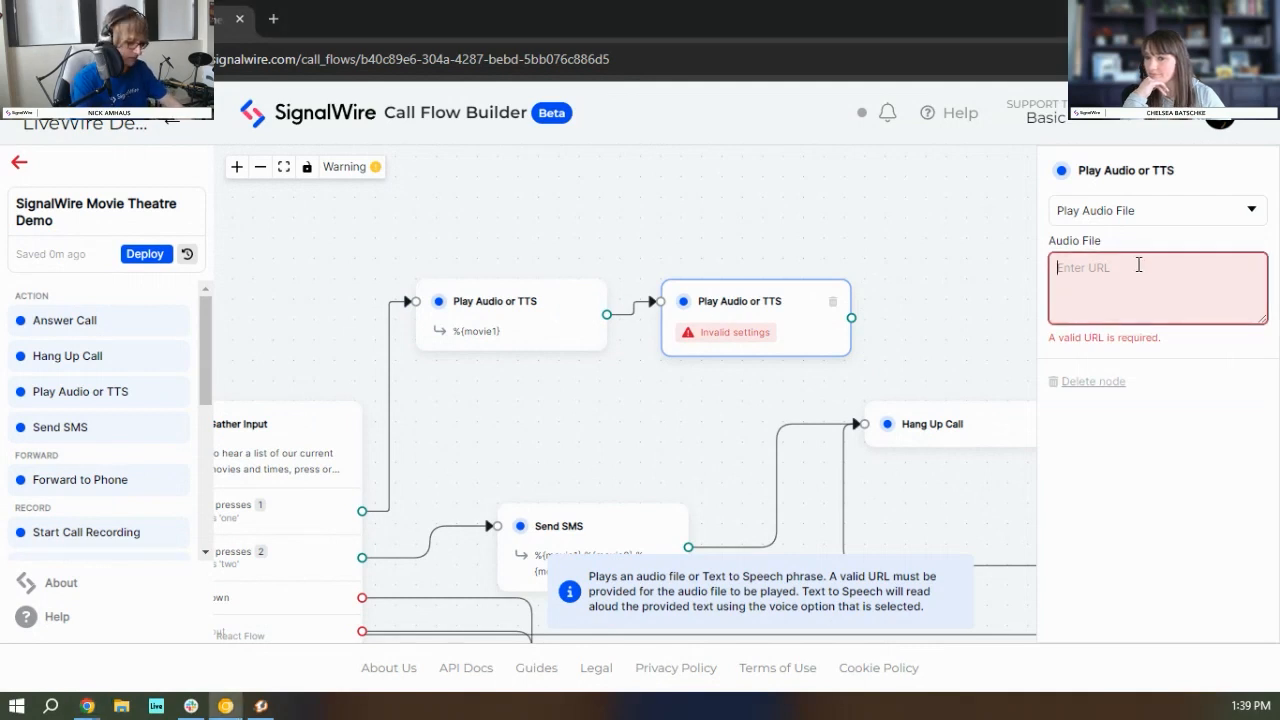
text(silence)
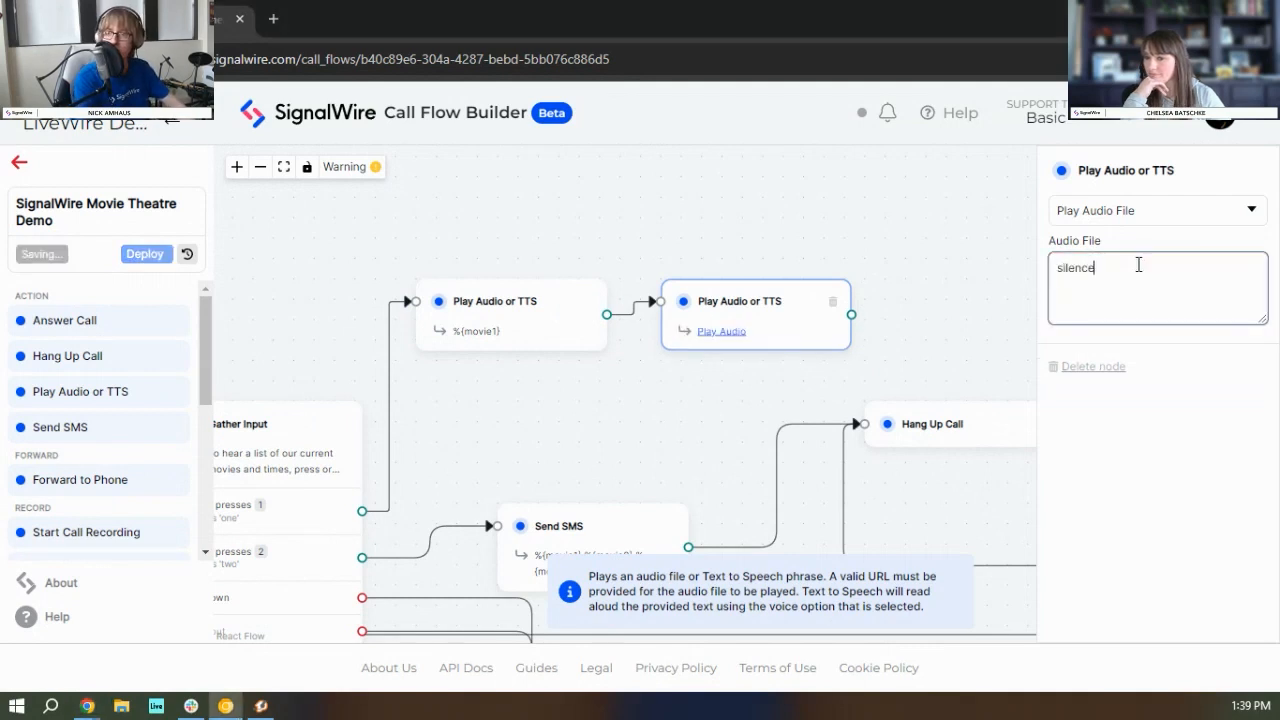
text(:1)
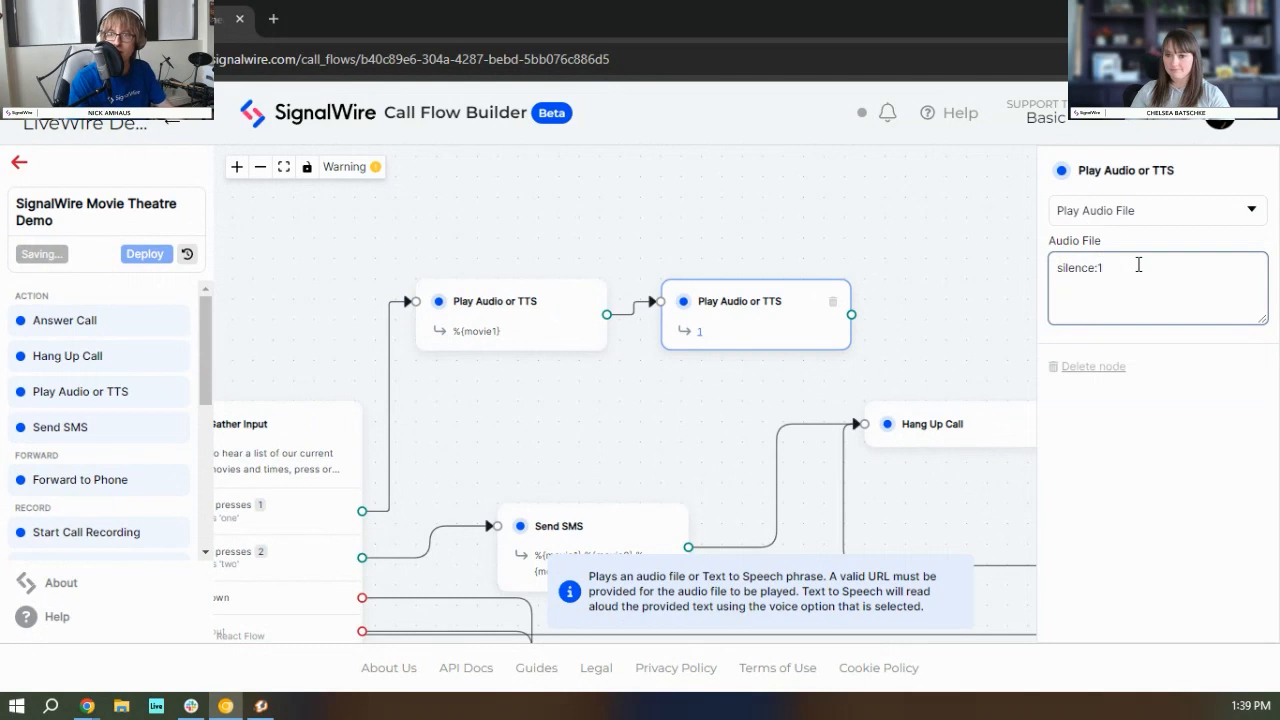
drag(911, 333, 830, 274)
click(714, 274)
drag(1143, 271, 1098, 276)
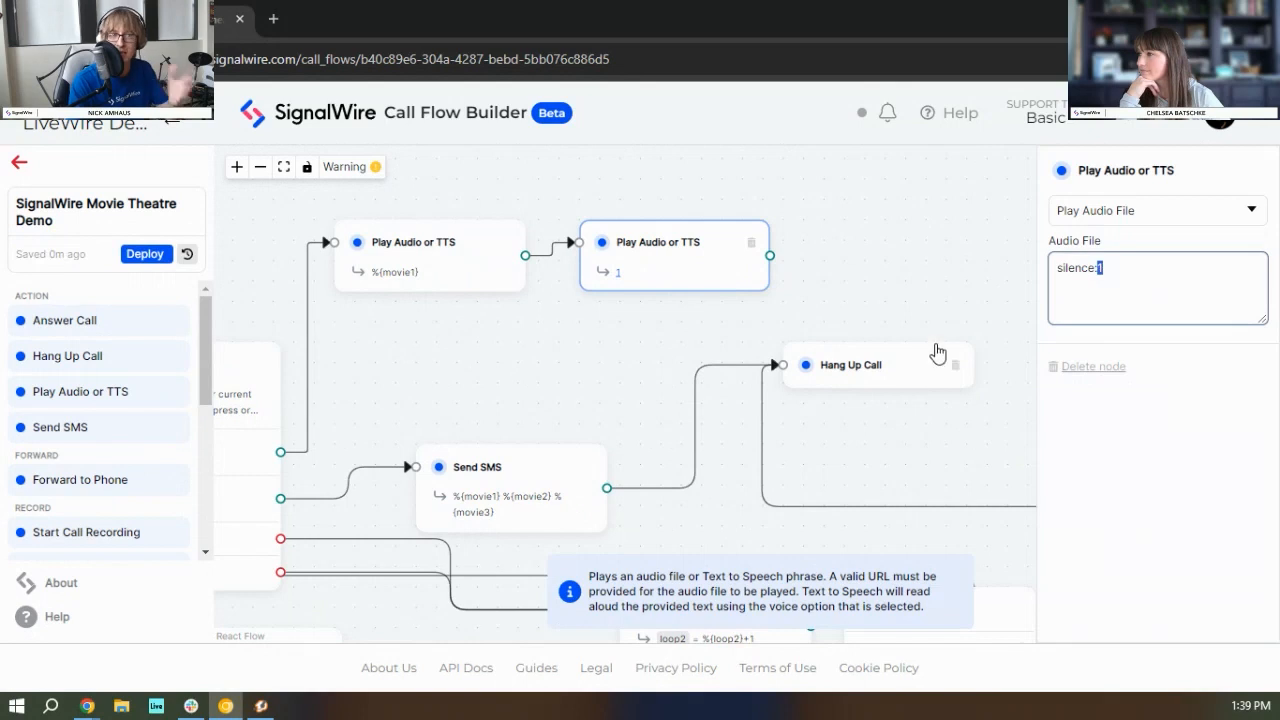
Step: Add a Play Audio or TTS node below the %{movie1} node, set to Text to Speech with the text %{movie2}
drag(521, 341, 840, 326)
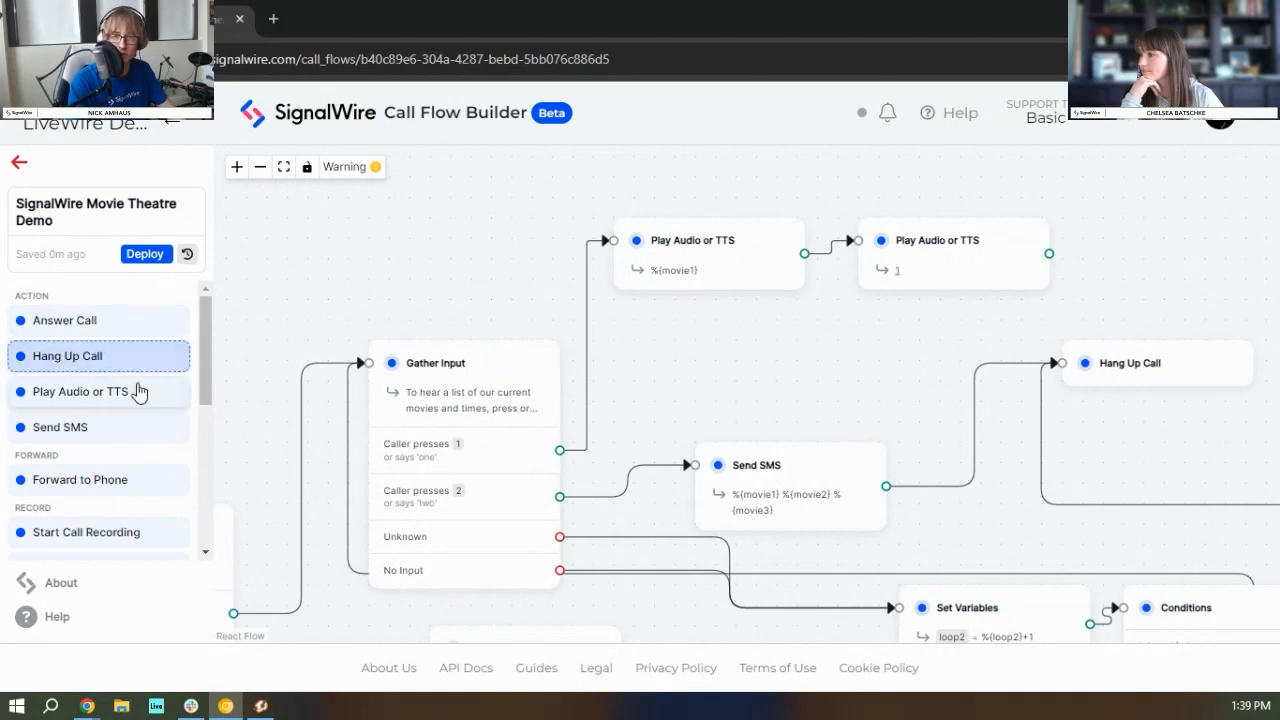
drag(120, 396, 720, 353)
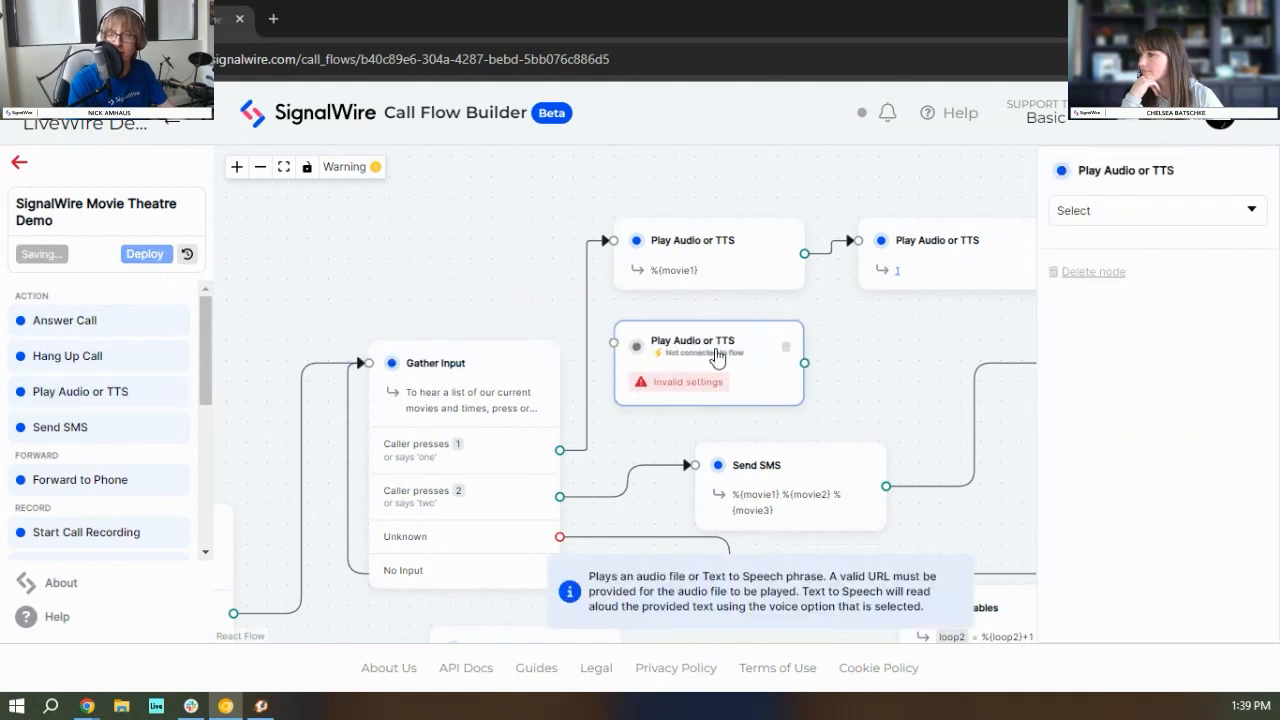
click(1132, 216)
click(1106, 250)
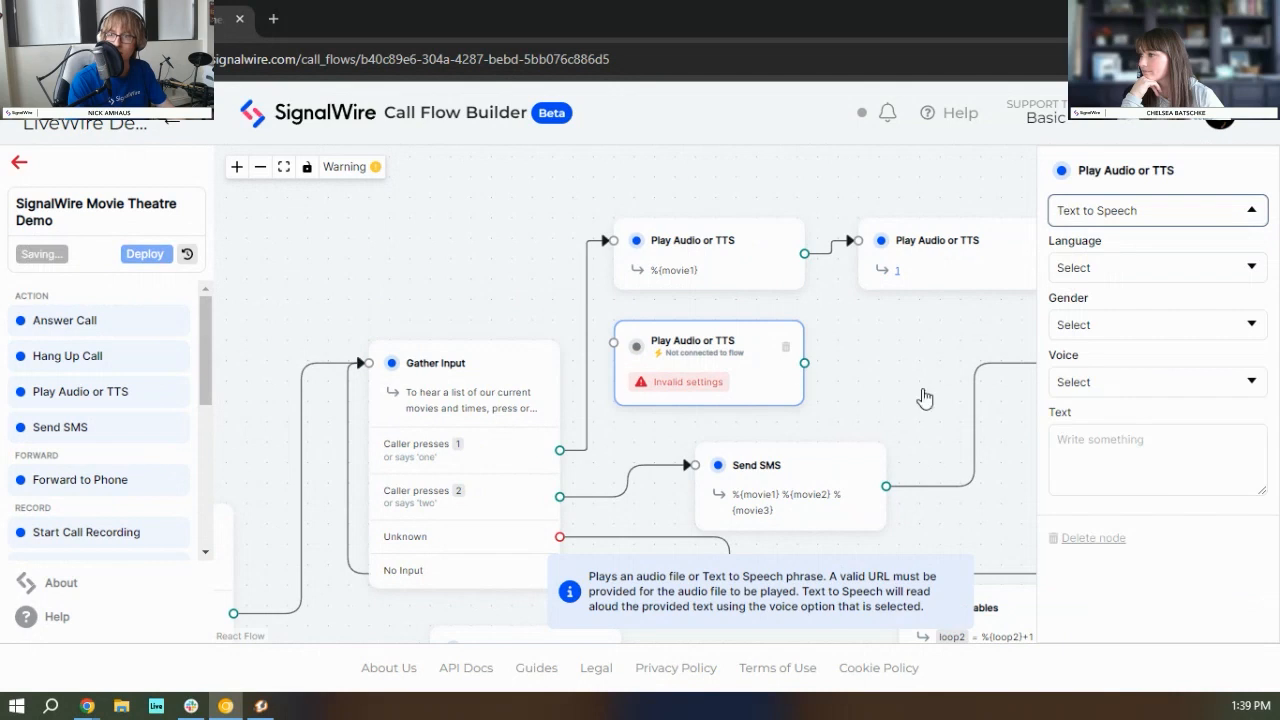
click(1153, 467)
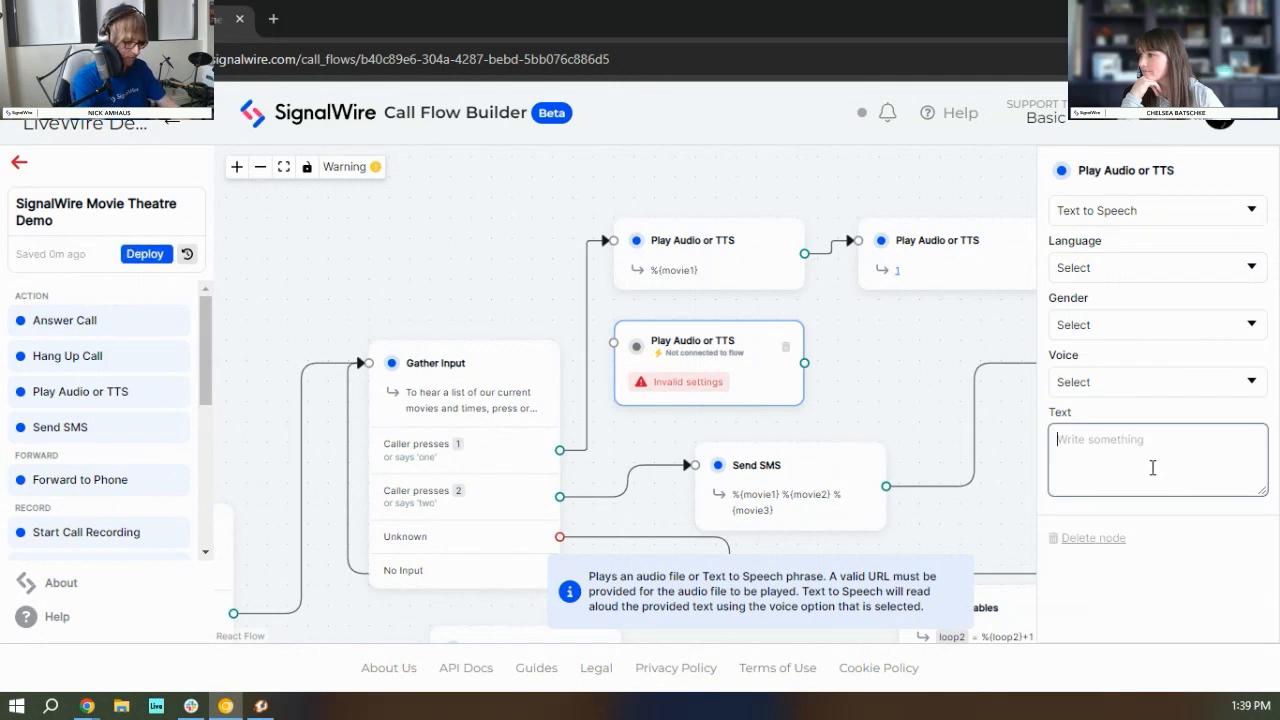
text(%{movie2)
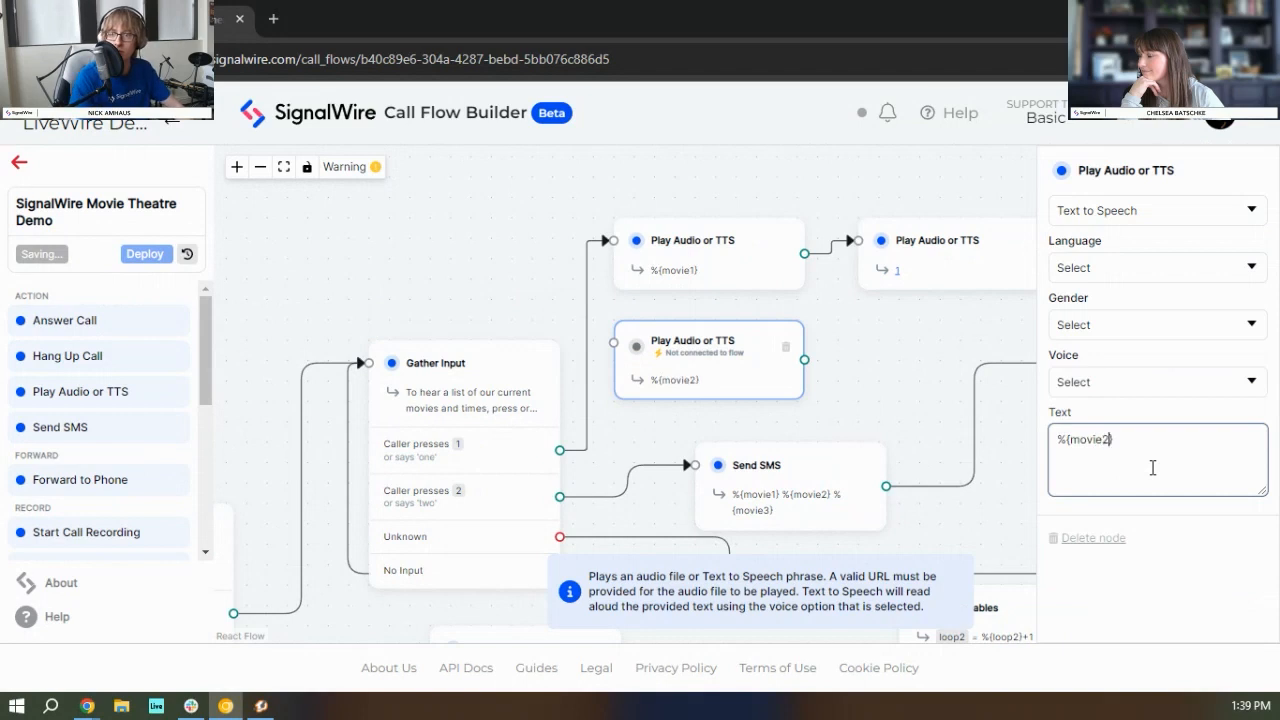
click(871, 349)
Step: Connect the output of the silence:1 node to the input of the %{movie2} node
drag(1056, 265, 437, 379)
click(891, 171)
click(934, 200)
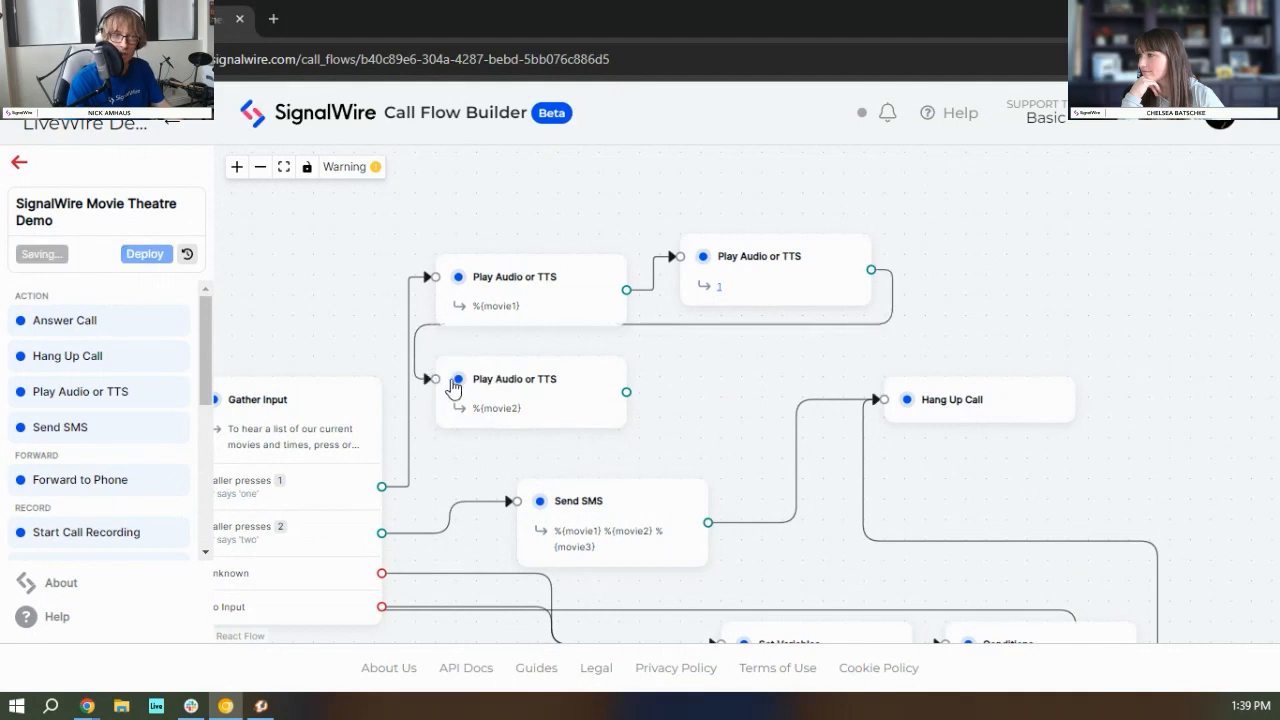
Step: Rearrange the nodes by moving the %{movie1}, silence:1 and %{movie2} nodes higher above the Send SMS node
click(527, 291)
drag(527, 291, 520, 230)
click(747, 255)
drag(747, 255, 745, 232)
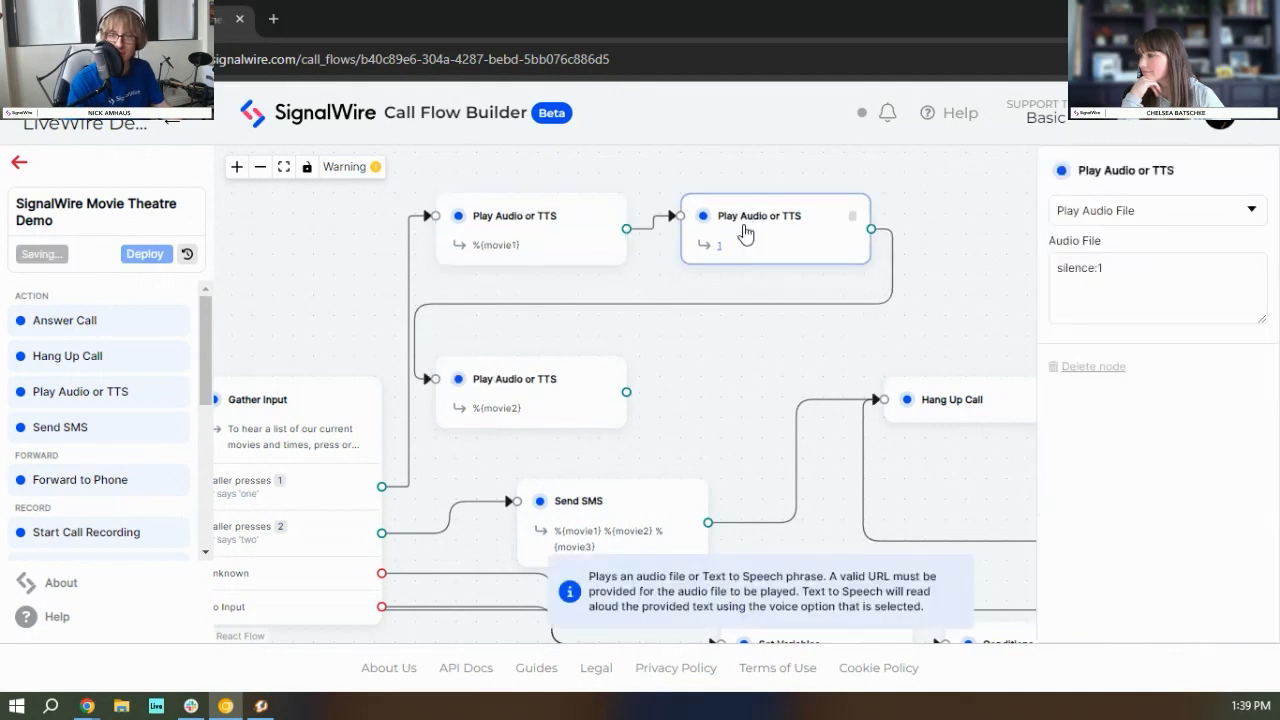
drag(522, 398, 543, 339)
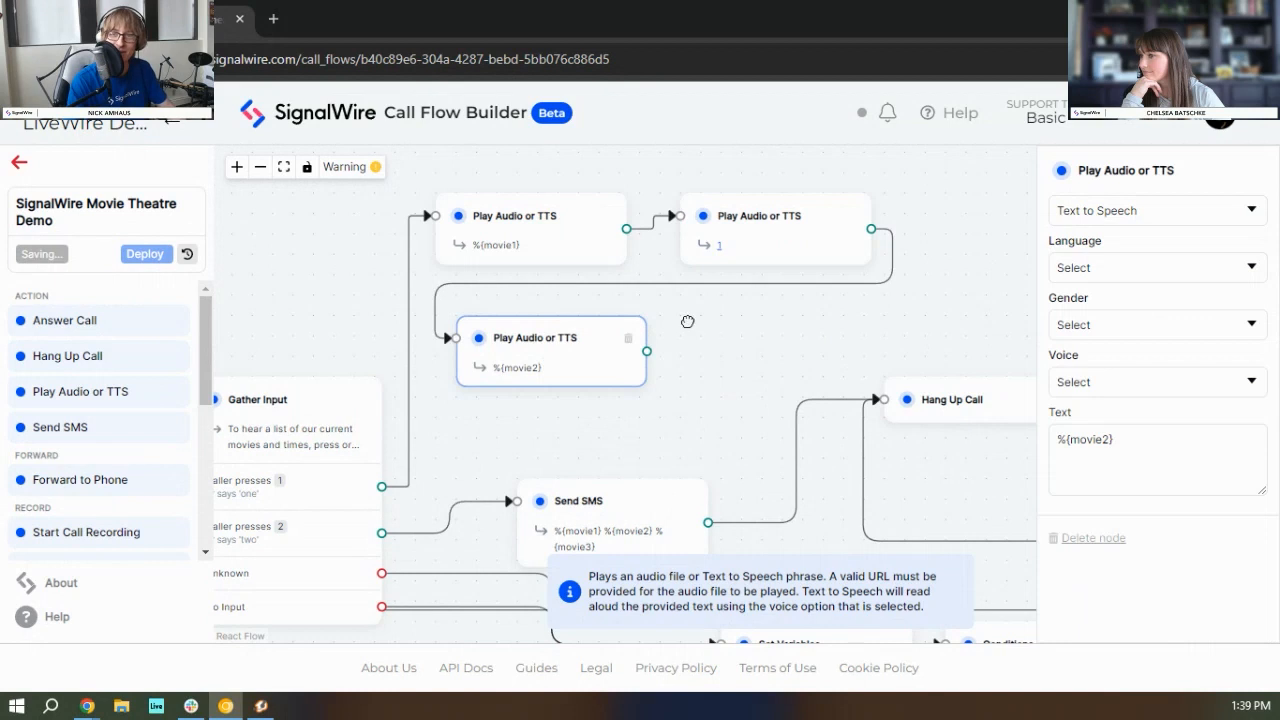
Step: Add a Play Audio or TTS node beside the %{movie2} node and connect the %{movie2} node's output to it
drag(688, 321, 615, 309)
drag(57, 389, 668, 318)
mouse_move(576, 339)
mouse_down()
mouse_move(646, 318)
mouse_move(625, 305)
mouse_up()
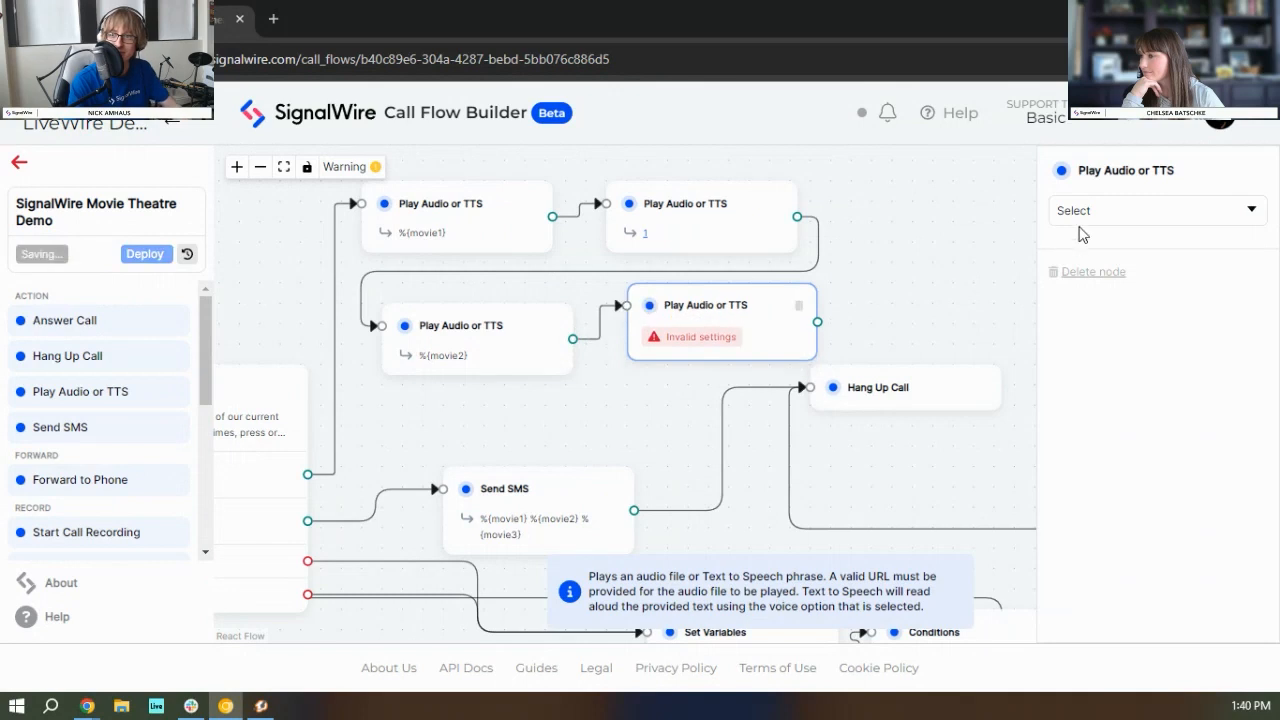
Step: Set the node following %{movie2} to Play Audio File, copy silence:1 into it from the first silence node, and close its settings
click(1082, 212)
click(1126, 263)
click(1110, 279)
click(651, 206)
key(ctrl+a)
key(ctrl+c)
click(705, 315)
click(1143, 291)
key(ctrl+v)
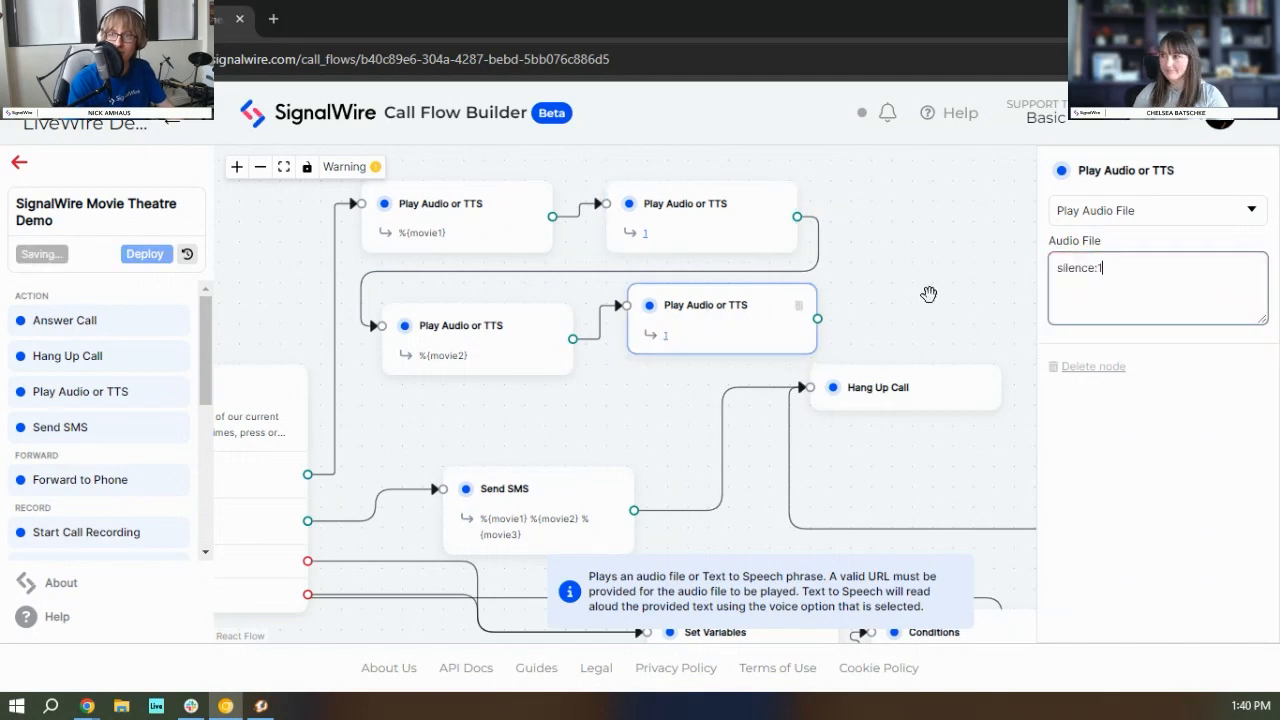
click(891, 280)
Step: Add one more Play Audio or TTS node and connect the second silence:1 node's output to it
drag(113, 397, 898, 331)
drag(766, 362, 800, 329)
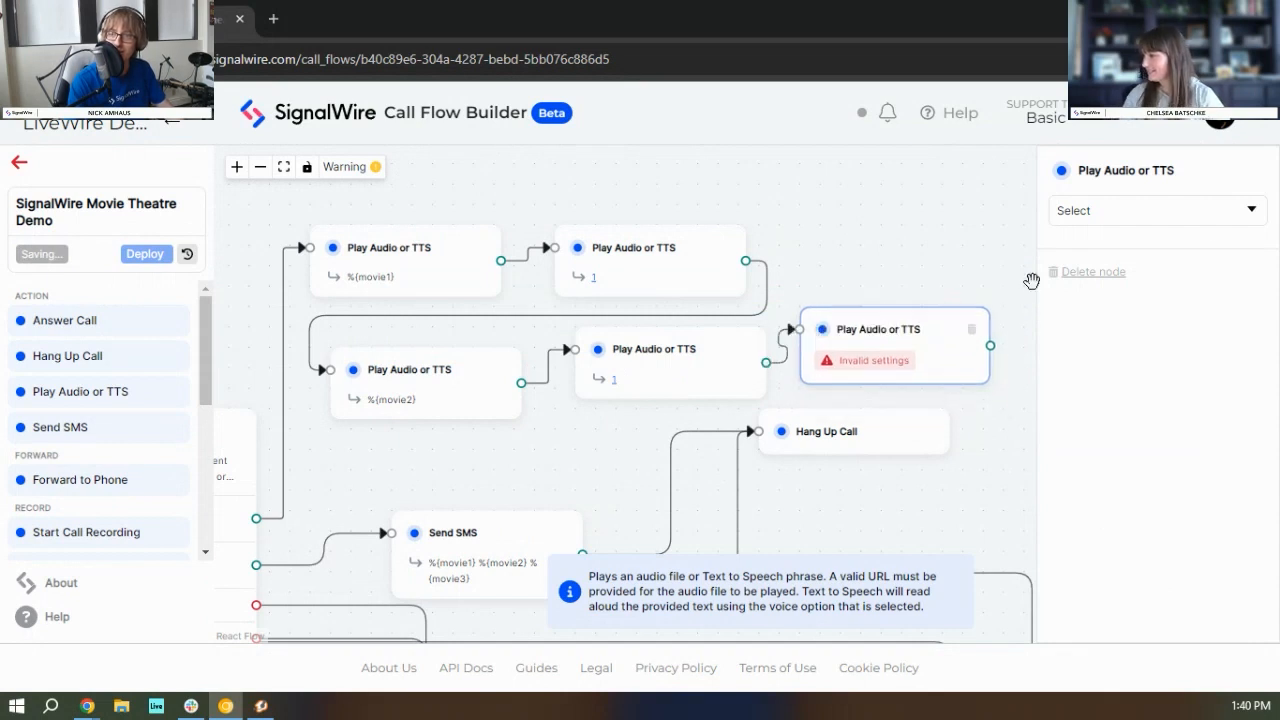
Step: Set the node after the second silence:1 node to Text to Speech with the text %{movie3}, and close its settings
click(1189, 205)
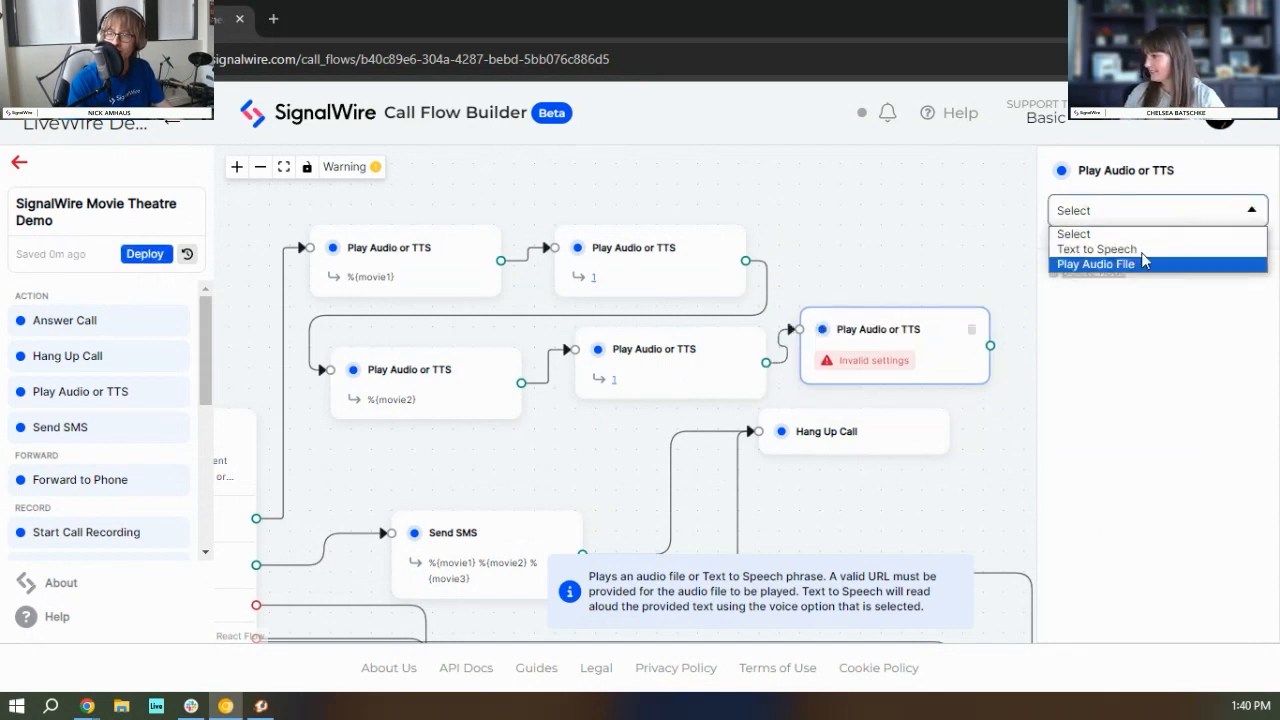
click(1140, 249)
click(1122, 462)
text(%{movie3)
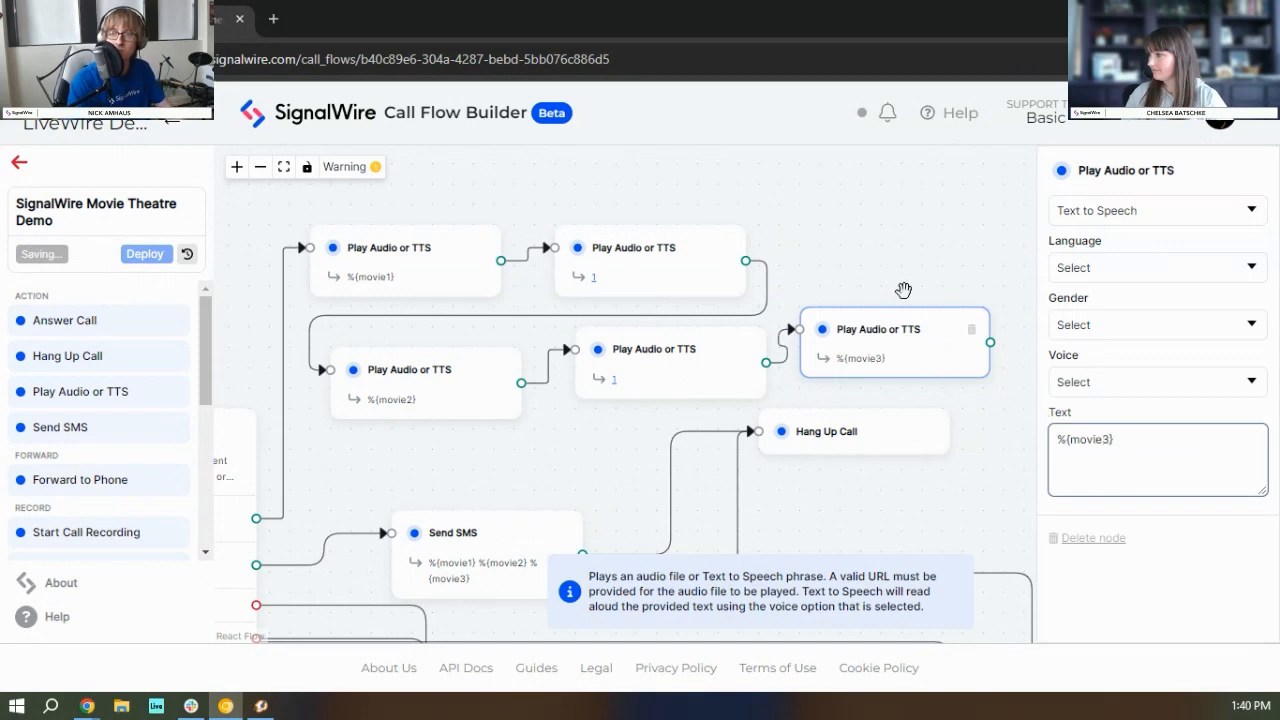
click(888, 252)
Step: Connect the %{movie3} node's output to the Hang Up Call node below it, and move that Hang Up Call farther right
drag(662, 421, 703, 411)
scroll(696, 408, down, 2)
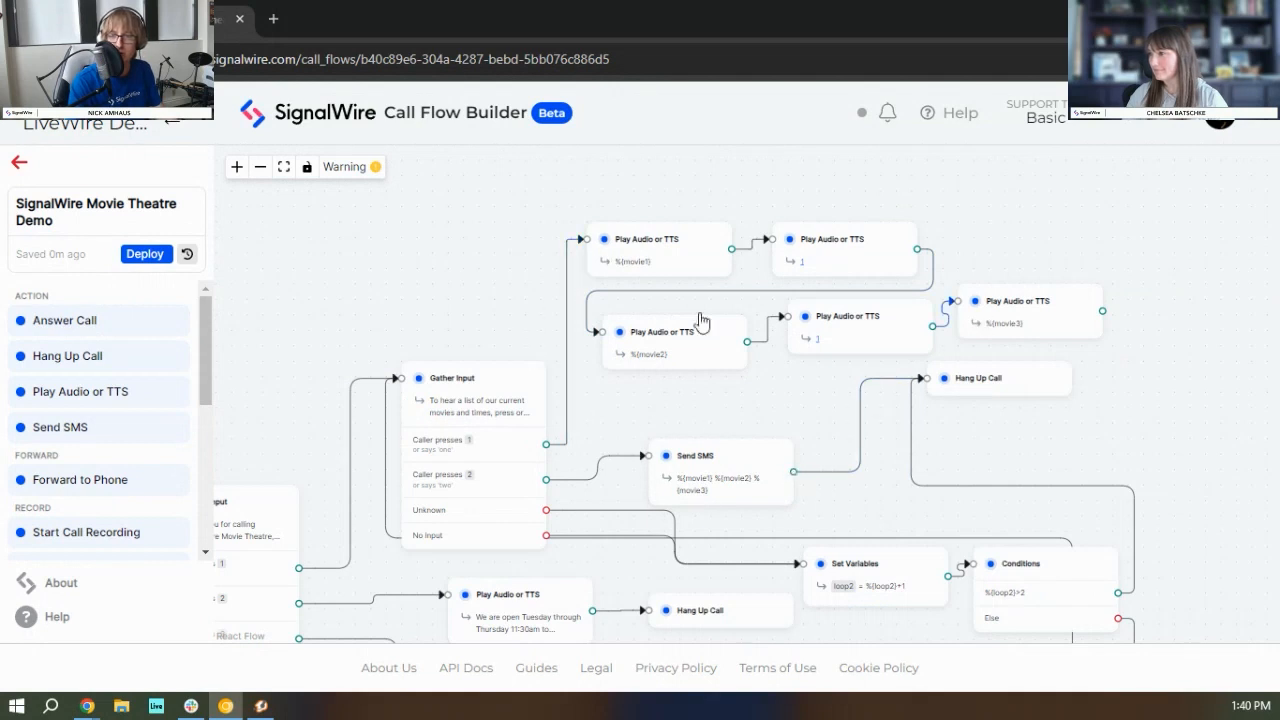
drag(392, 303, 580, 478)
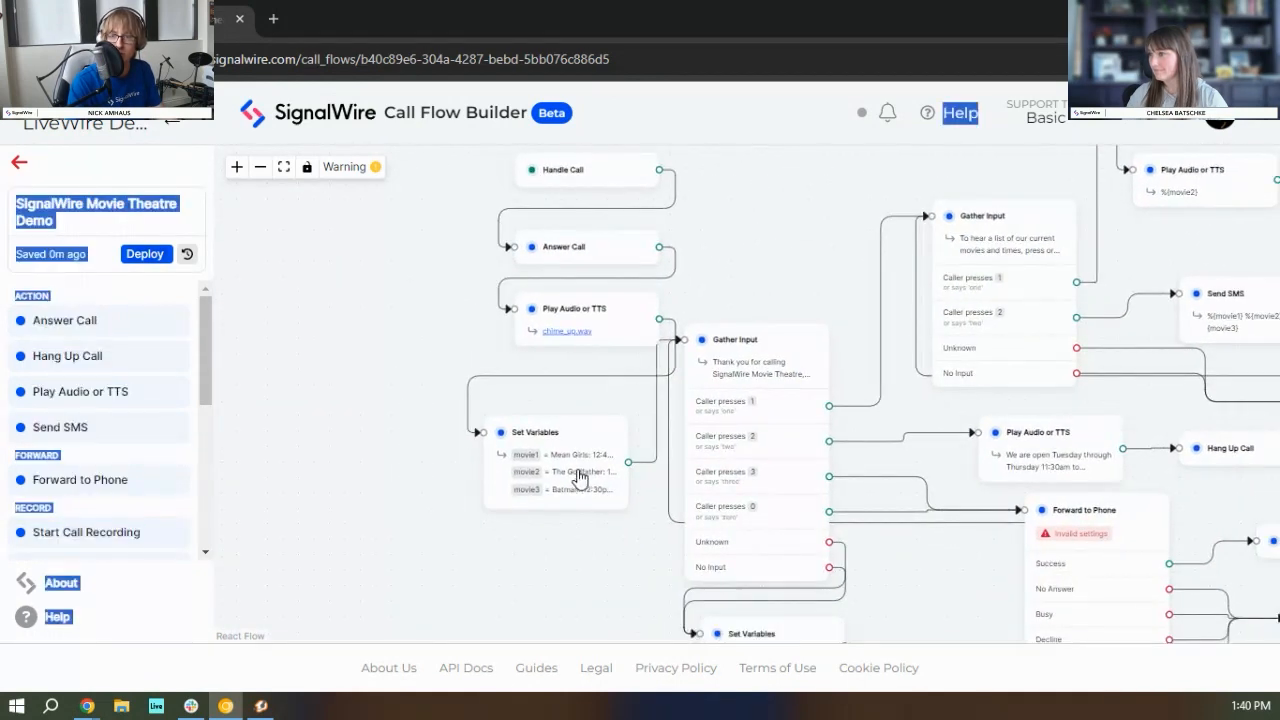
drag(501, 545, 396, 414)
drag(502, 457, 305, 525)
drag(663, 529, 537, 638)
drag(906, 291, 750, 414)
drag(1123, 376, 924, 400)
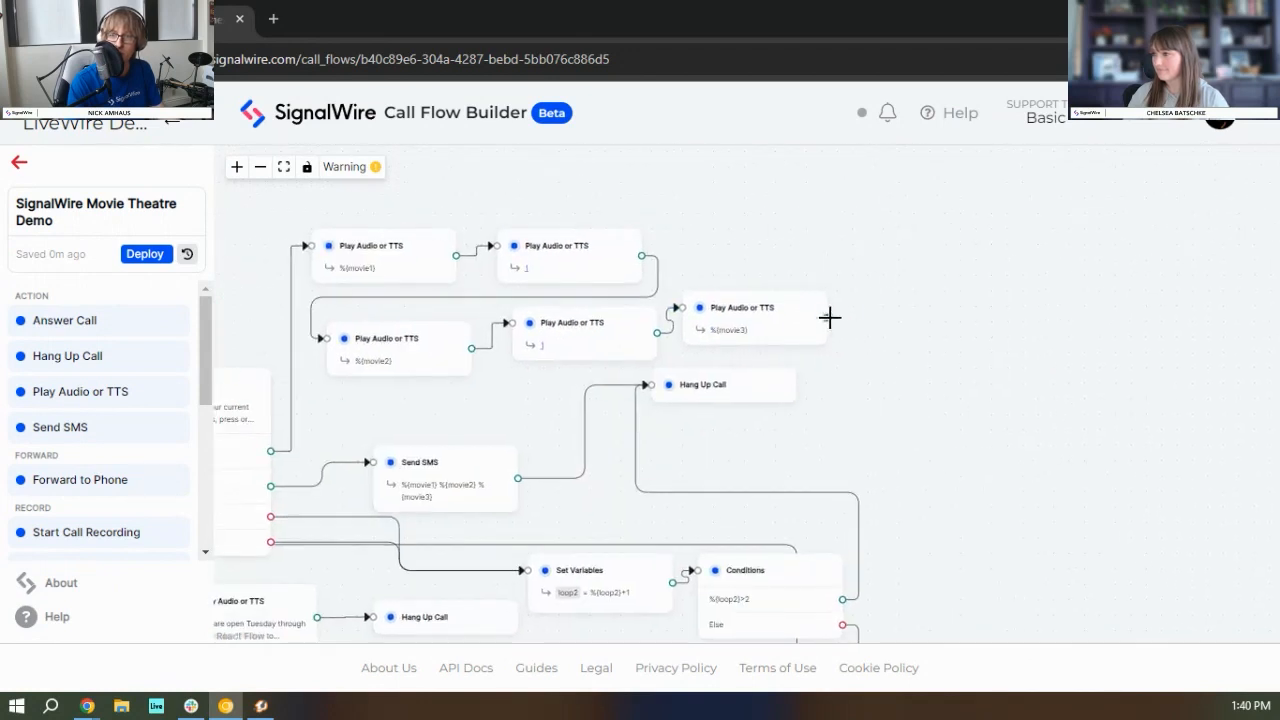
drag(796, 394, 940, 432)
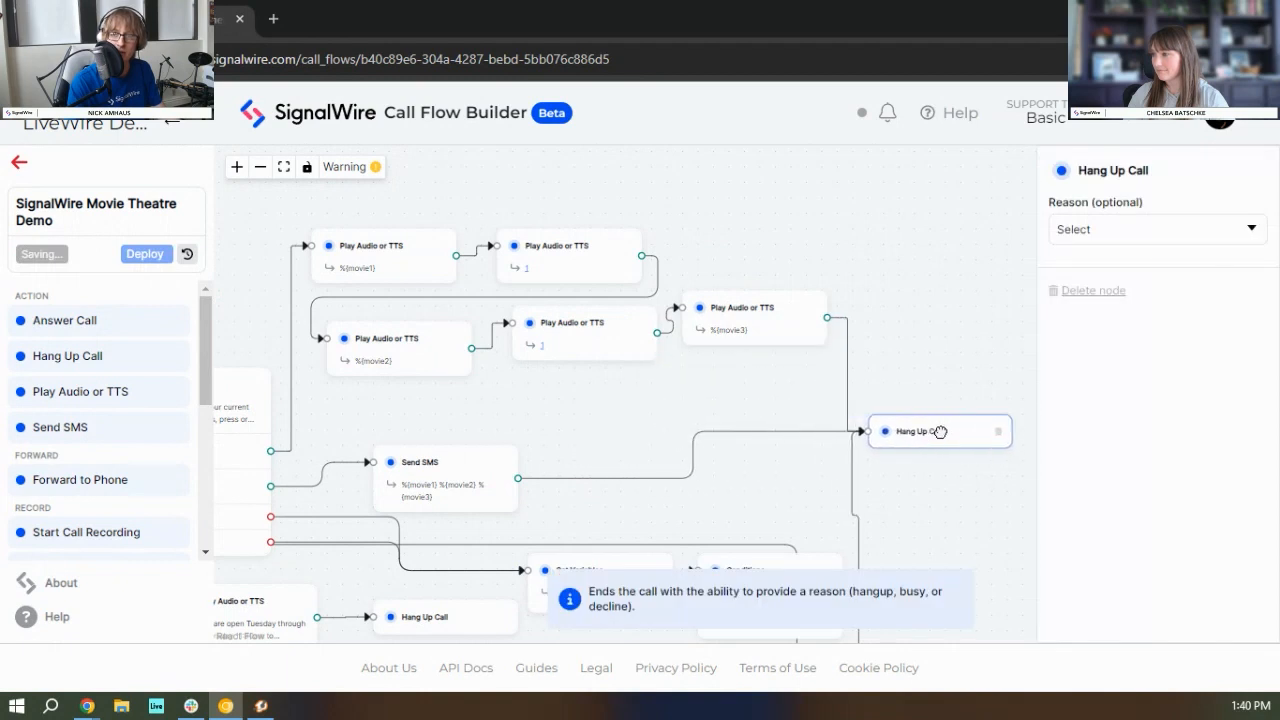
drag(825, 262, 743, 251)
Step: Review the call flow's hang-up, voicemail and invalid-option branches, down to the nodes following the %{loop}>2 condition
scroll(656, 367, down, 1)
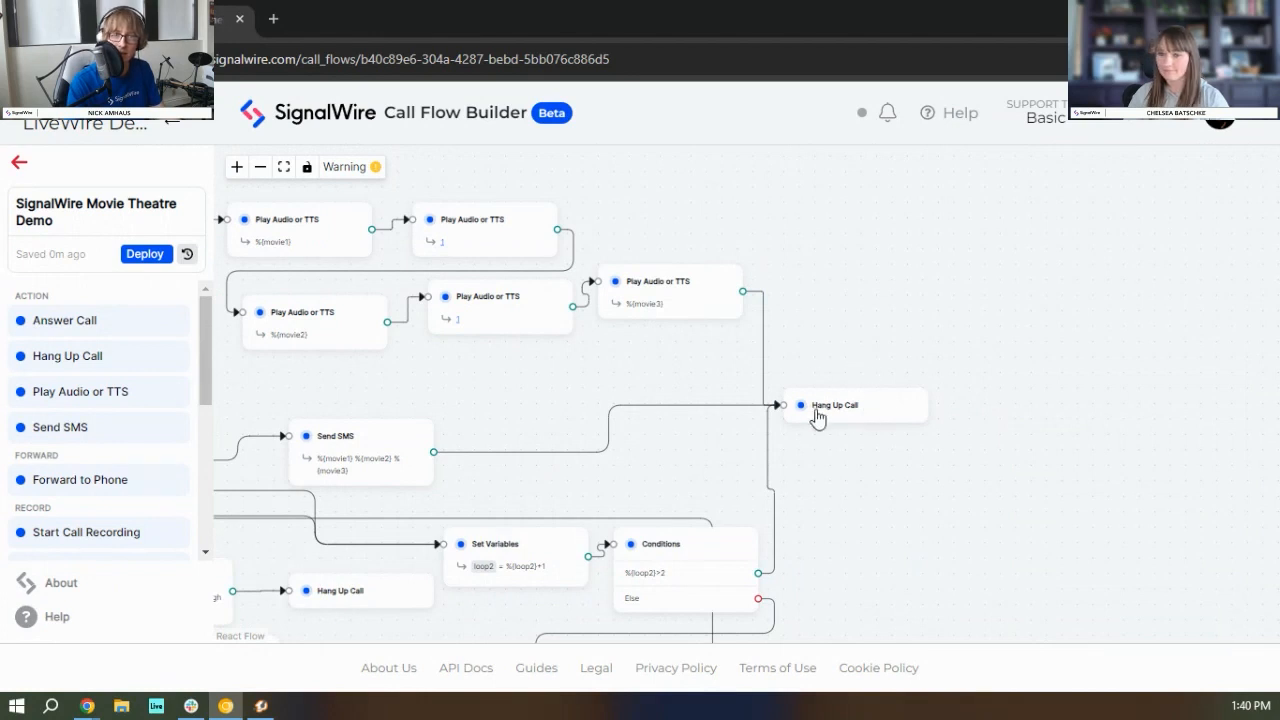
drag(891, 471, 966, 420)
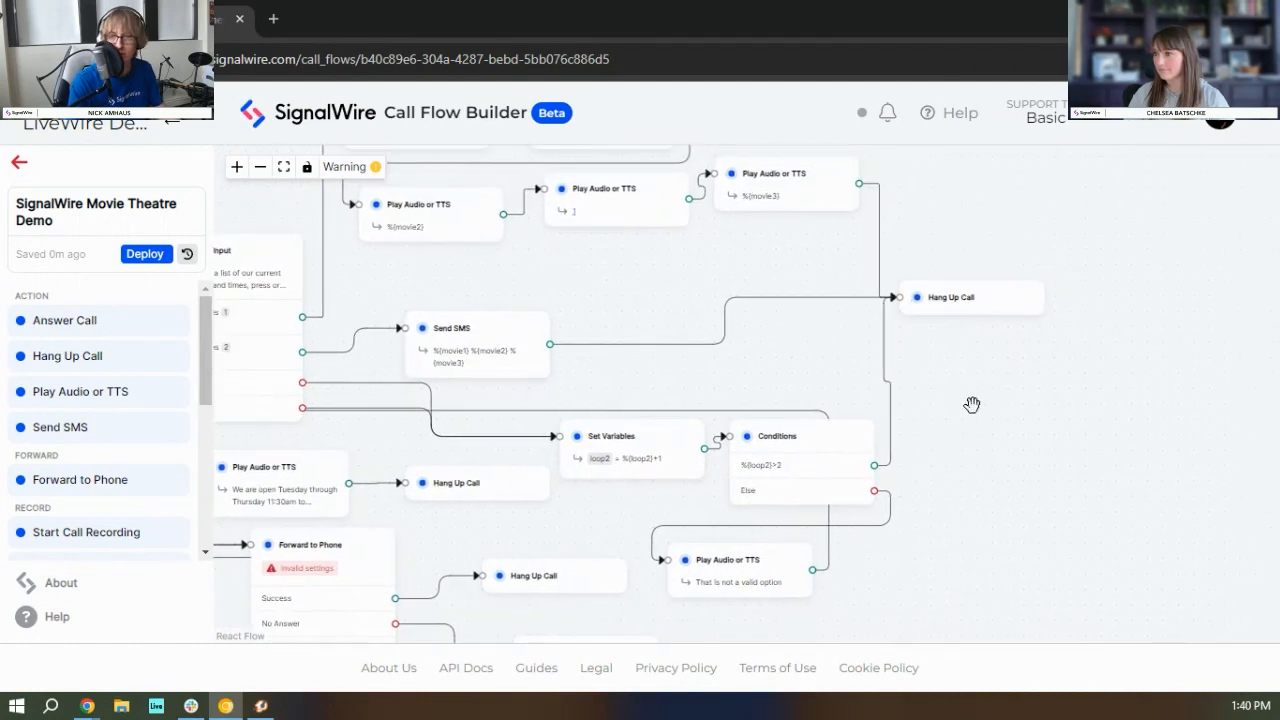
drag(631, 282, 594, 200)
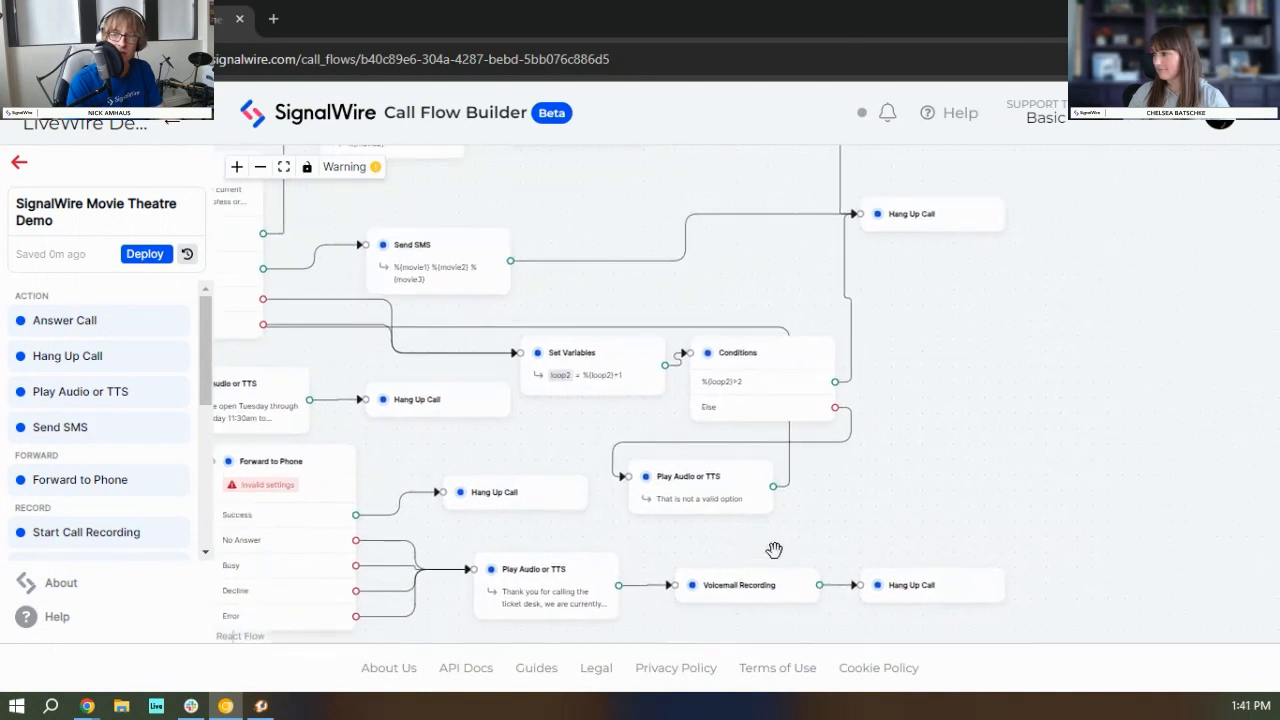
drag(958, 355, 1003, 488)
drag(627, 336, 660, 314)
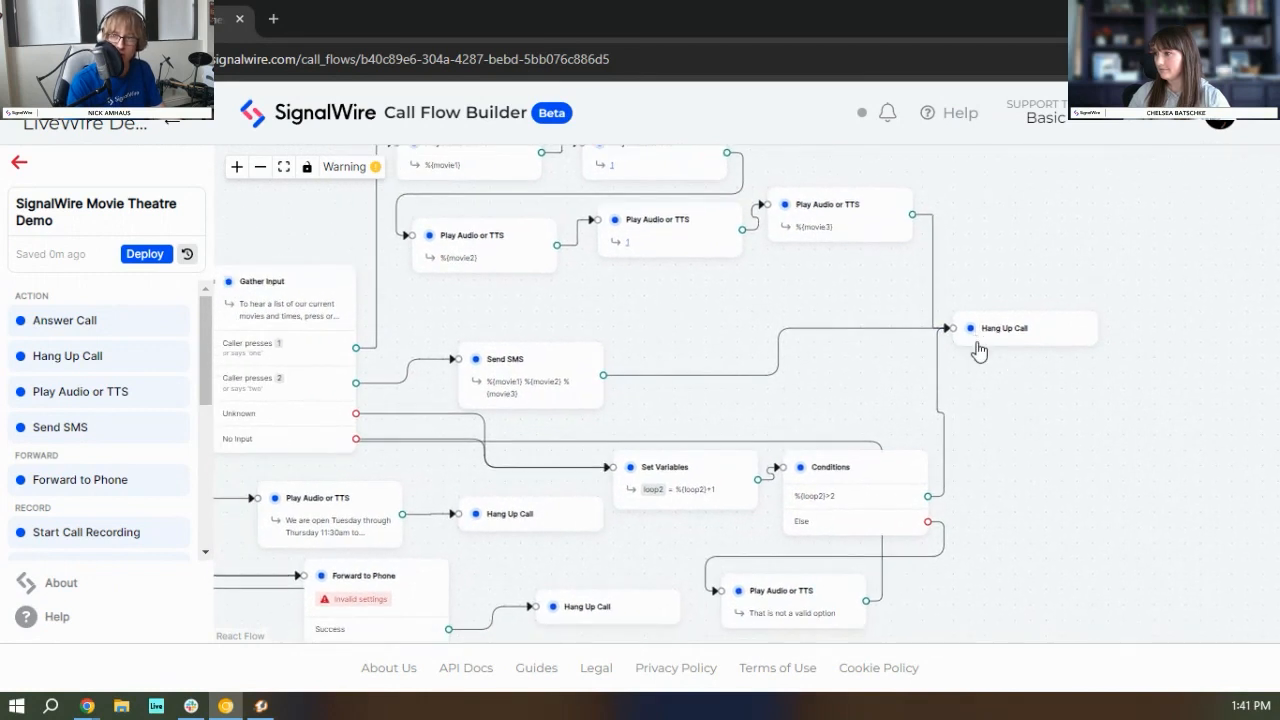
drag(795, 402, 949, 240)
drag(770, 636, 799, 456)
drag(683, 503, 669, 544)
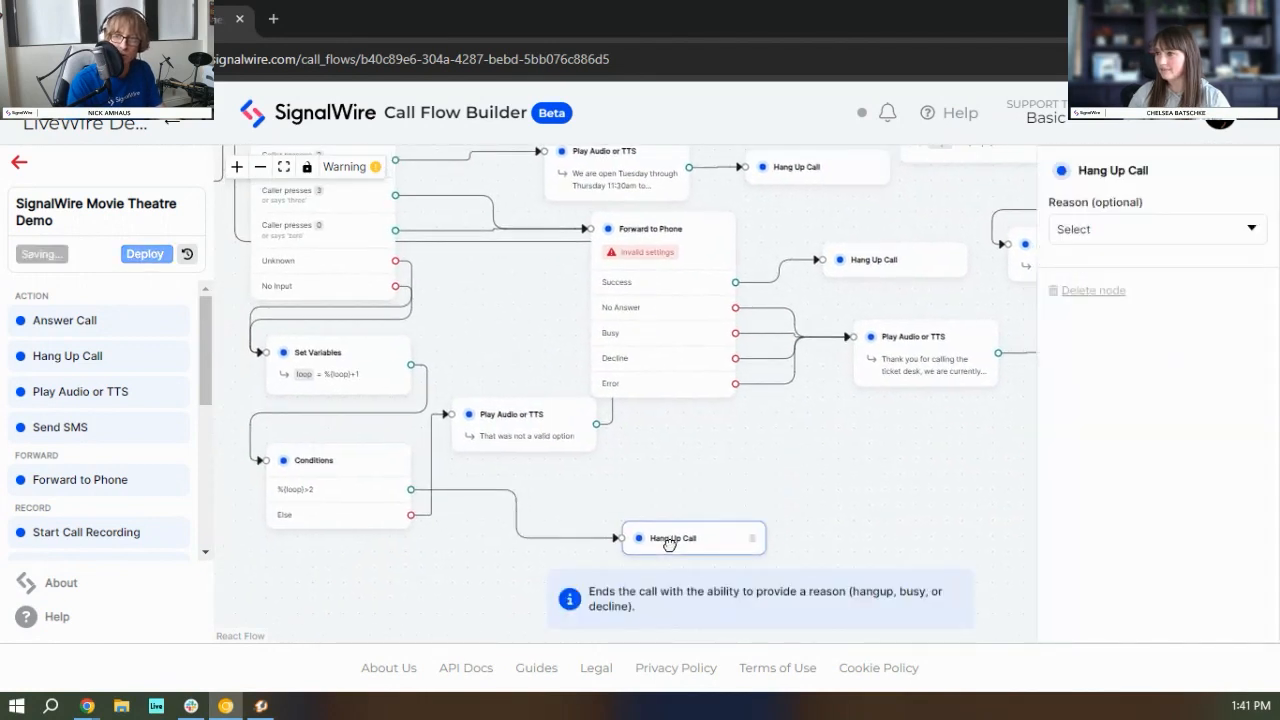
mouse_move(510, 430)
mouse_down()
mouse_move(508, 490)
mouse_move(500, 428)
mouse_up()
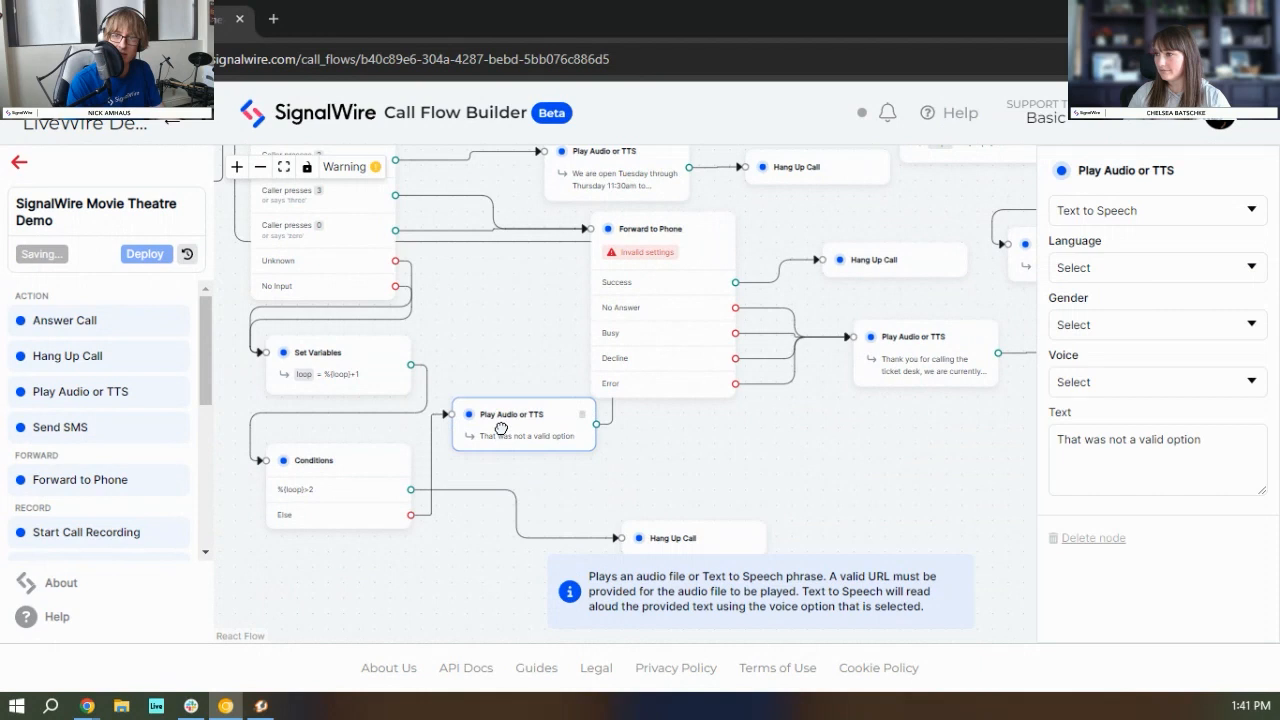
drag(797, 435, 749, 349)
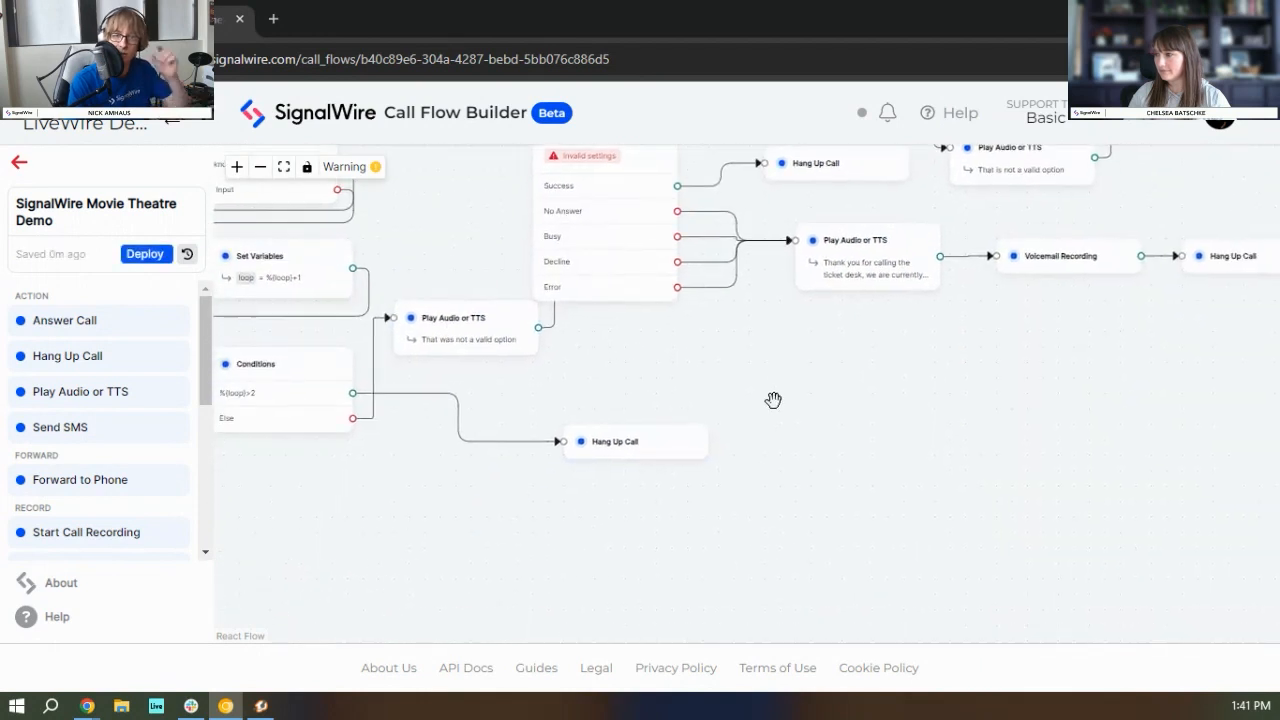
drag(750, 402, 905, 460)
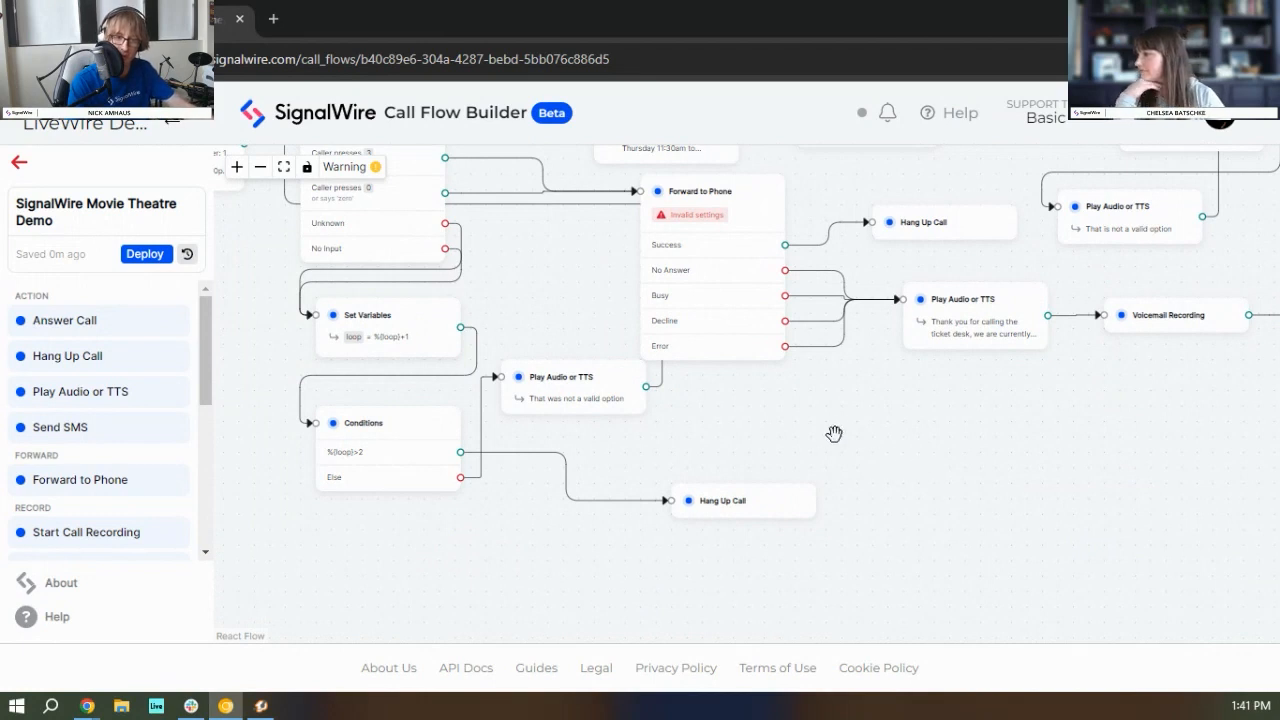
drag(818, 425, 952, 465)
Step: Move the loop Set Variables, Conditions and "That was not a valid option" nodes left, and place their Hang Up Call below the Play Audio node
drag(720, 333, 580, 328)
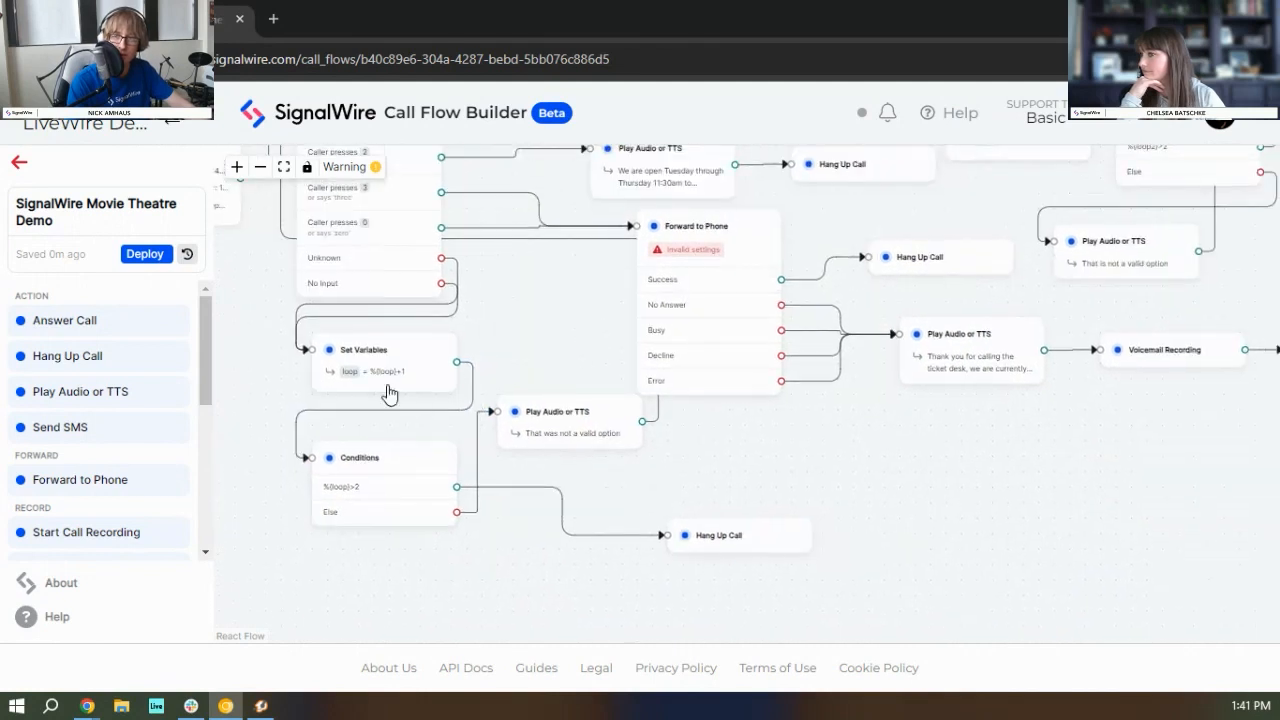
drag(376, 362, 227, 376)
drag(434, 420, 262, 437)
drag(675, 355, 480, 381)
drag(823, 486, 460, 520)
click(501, 464)
drag(501, 464, 402, 502)
Step: Add a Request node between the first Gather Input and Forward to Phone nodes, and set its method to GET
scroll(149, 429, down, 5)
scroll(117, 489, up, 3)
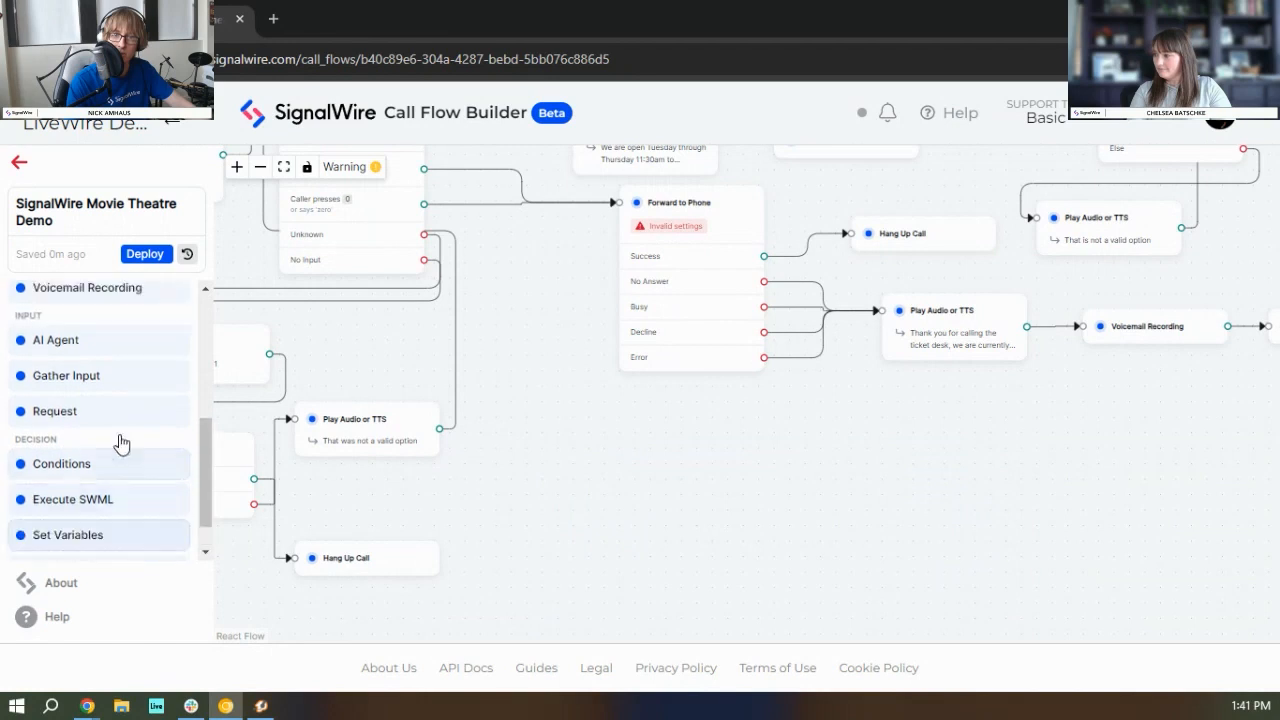
click(97, 460)
drag(453, 342, 596, 311)
drag(499, 439, 487, 469)
scroll(487, 469, up, 1)
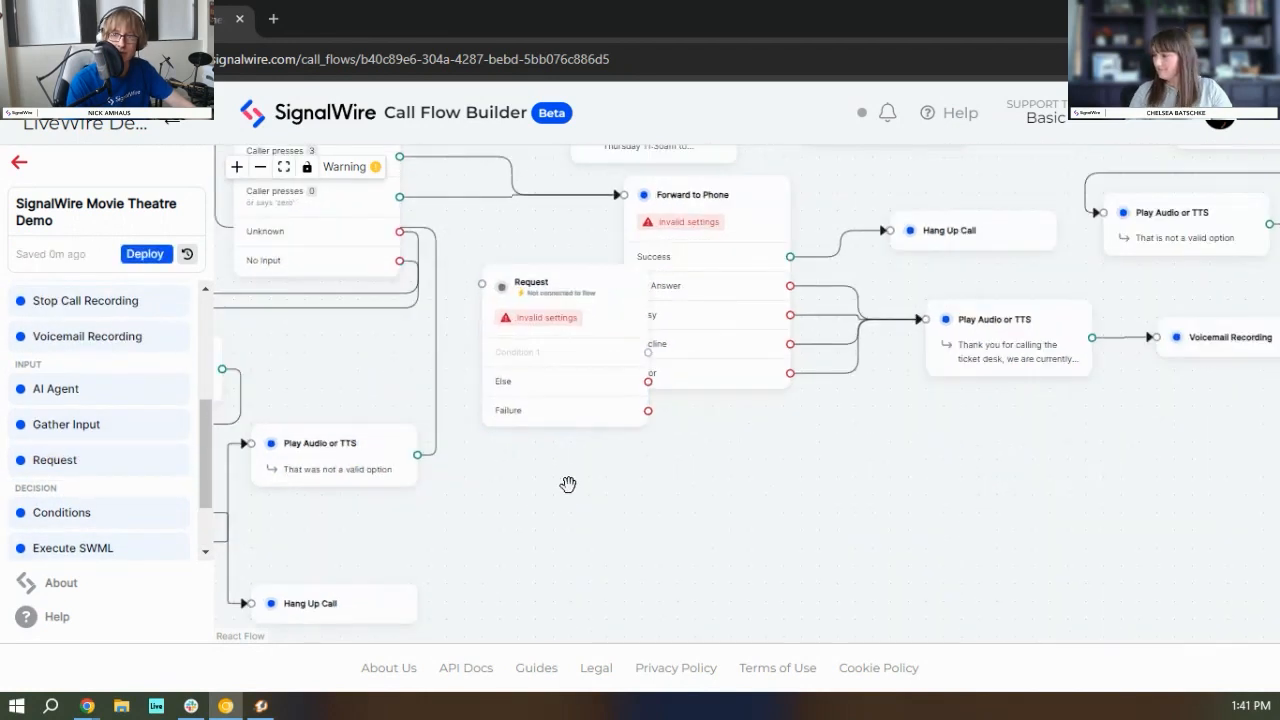
drag(568, 486, 555, 540)
drag(562, 363, 528, 360)
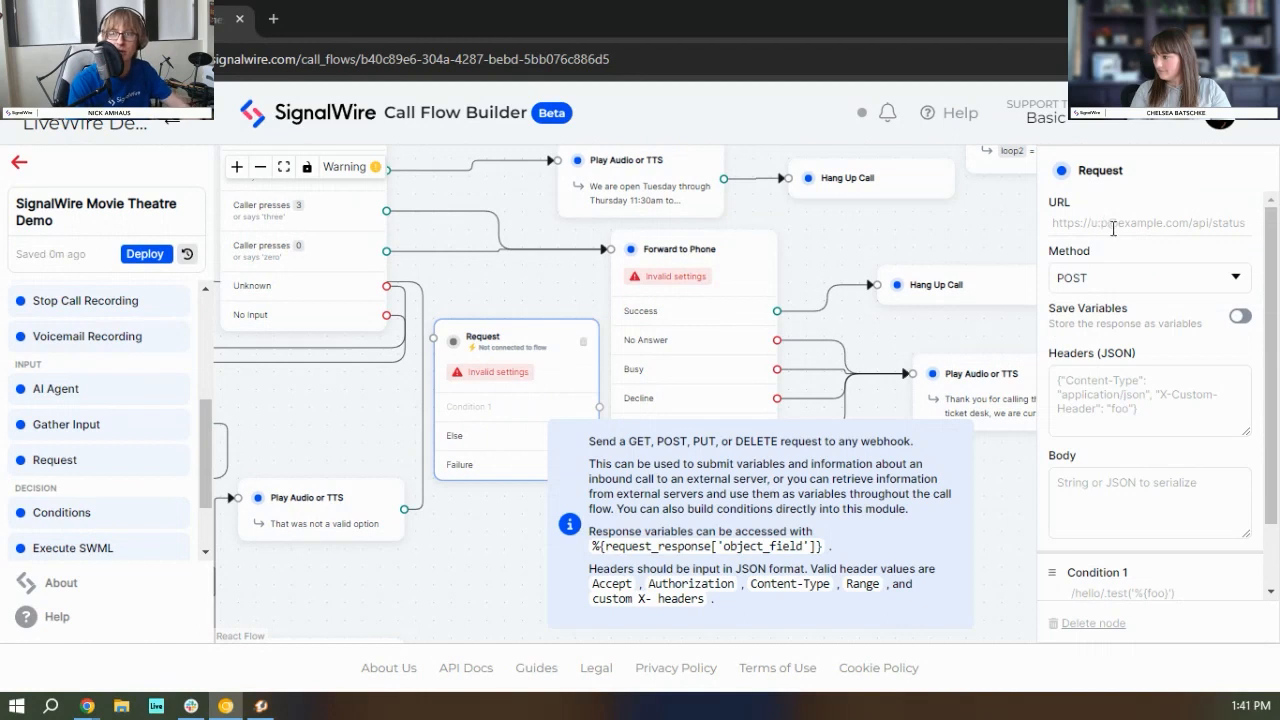
click(1155, 284)
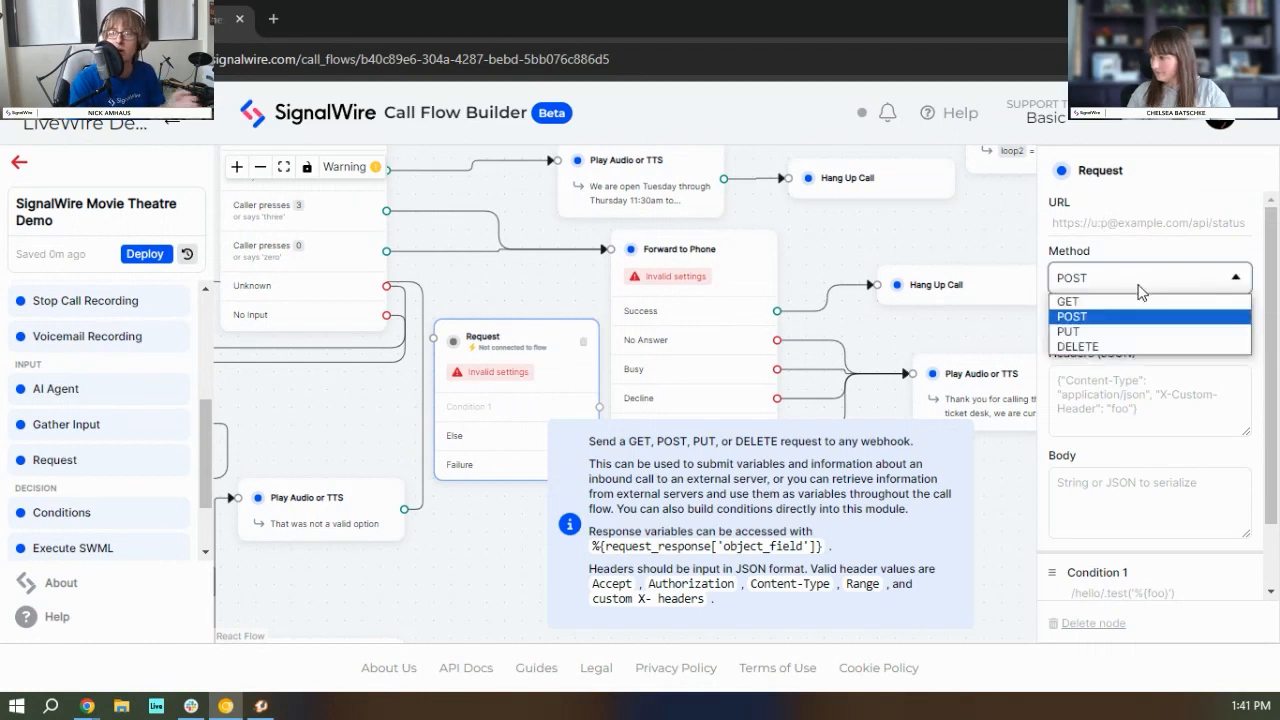
click(1124, 299)
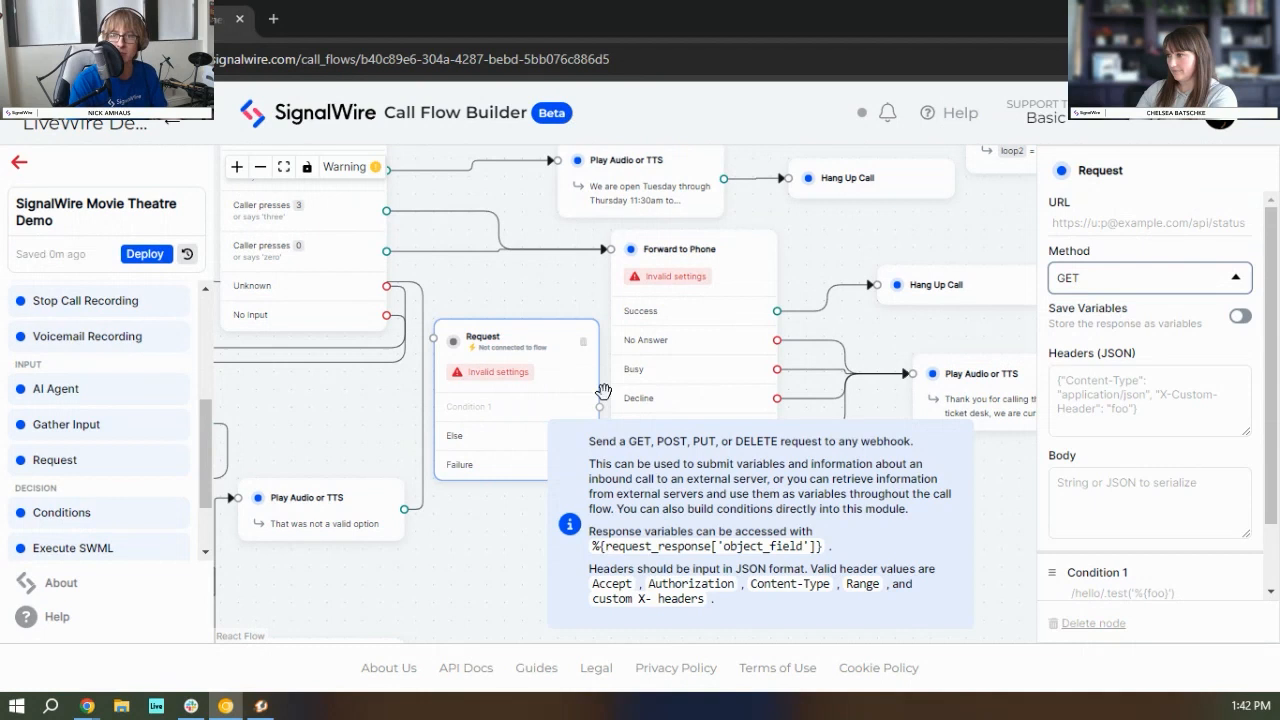
Step: Reroute the first Gather Input's options 3 and 0 from Forward to Phone to the Request node, and move Request slightly higher
drag(484, 553, 511, 547)
drag(752, 570, 640, 559)
scroll(747, 537, down, 2)
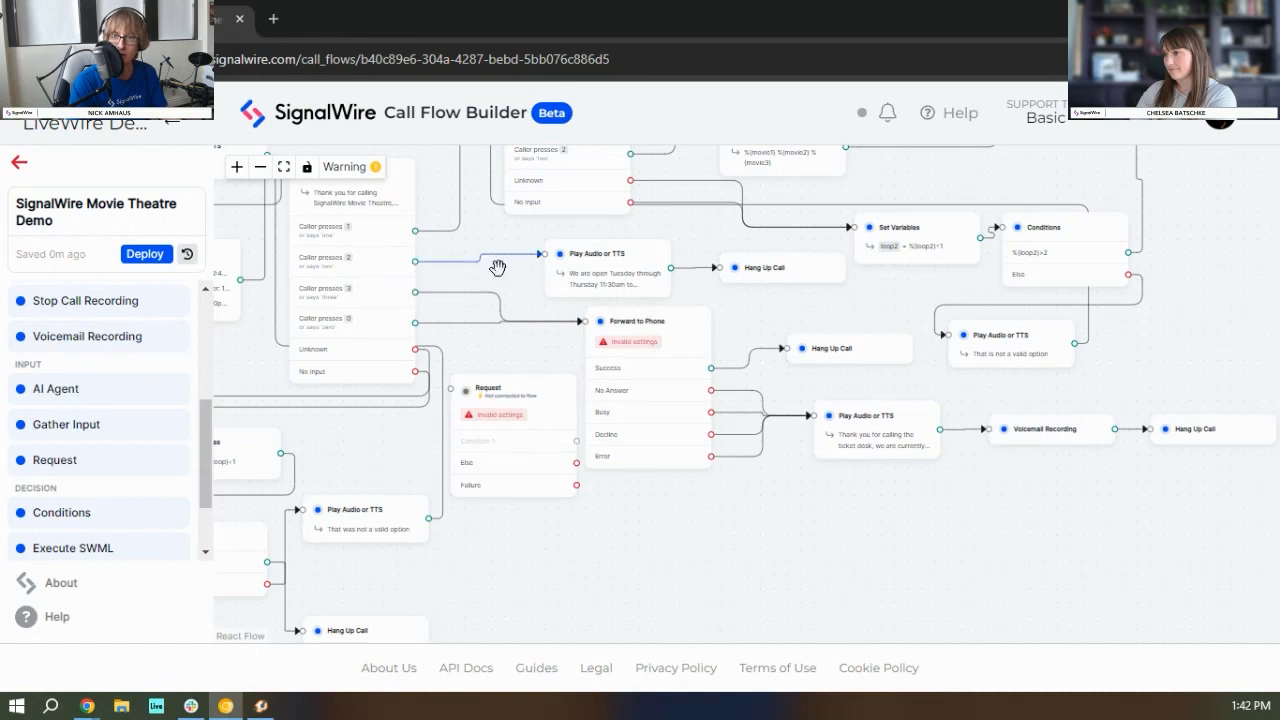
drag(518, 402, 545, 429)
drag(587, 492, 639, 536)
drag(524, 395, 407, 363)
drag(511, 526, 391, 374)
drag(538, 316, 565, 306)
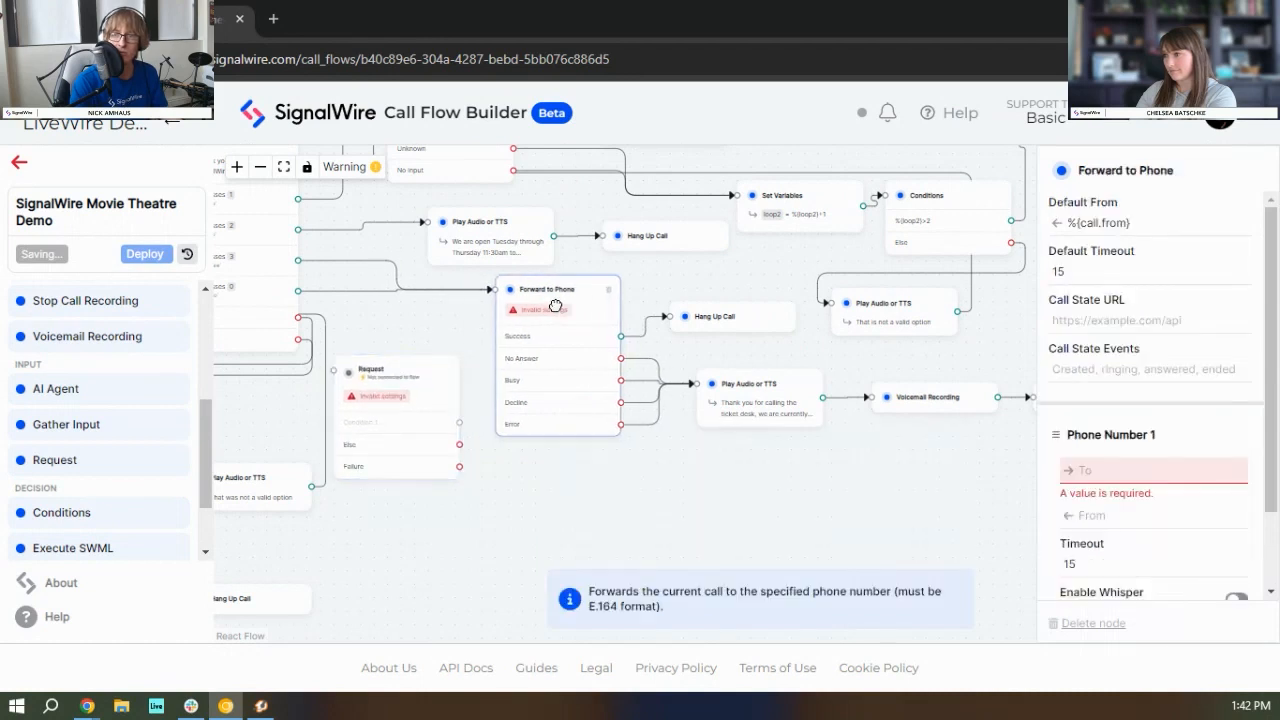
click(389, 278)
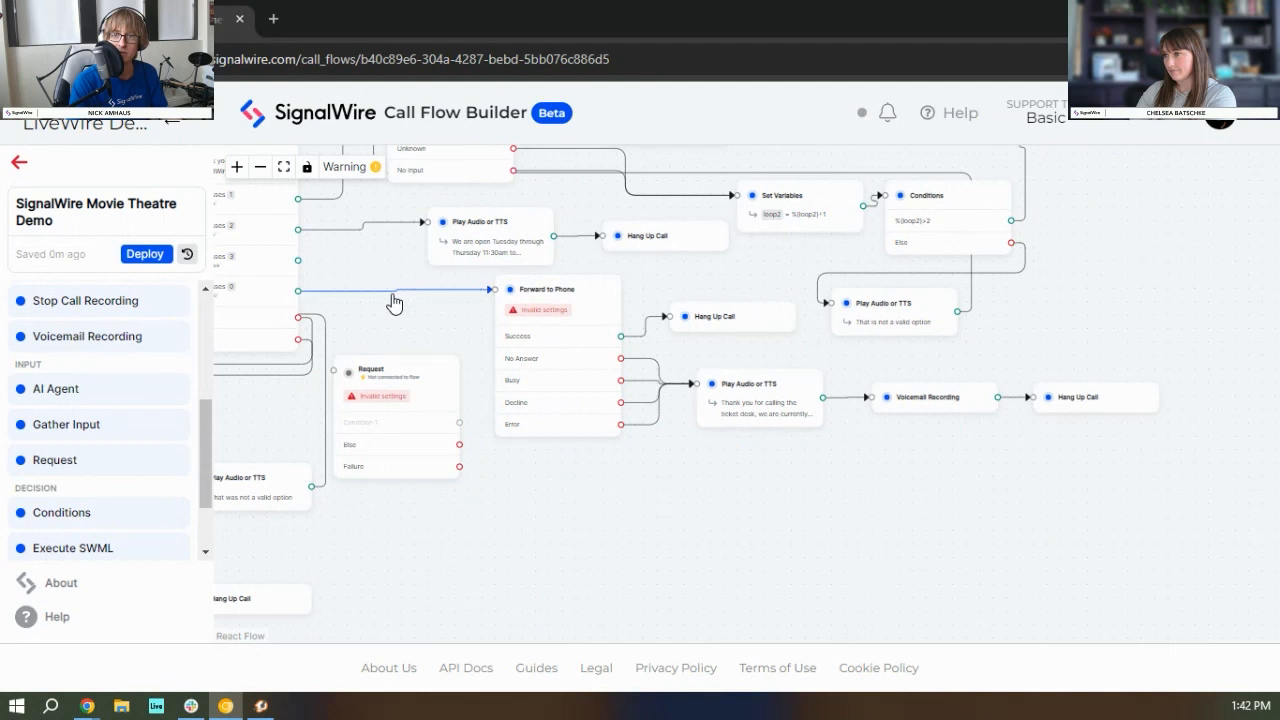
drag(408, 314, 485, 340)
scroll(417, 337, up, 2)
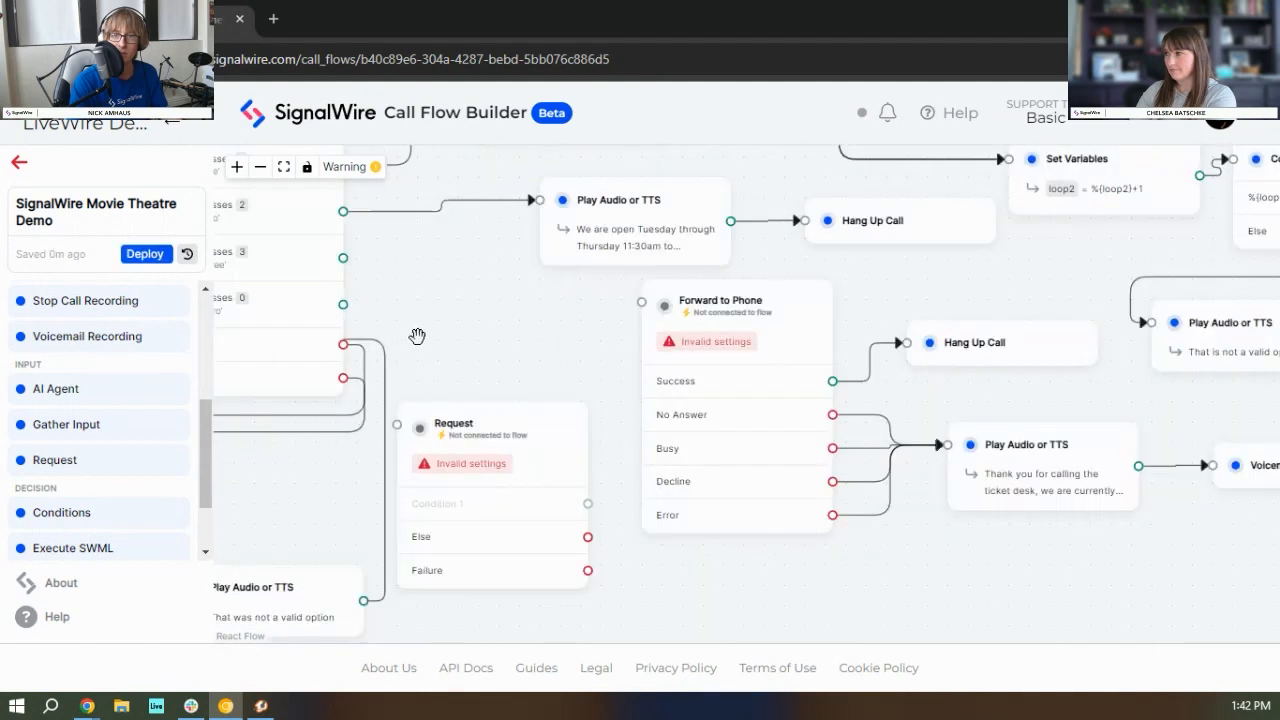
drag(441, 253, 493, 420)
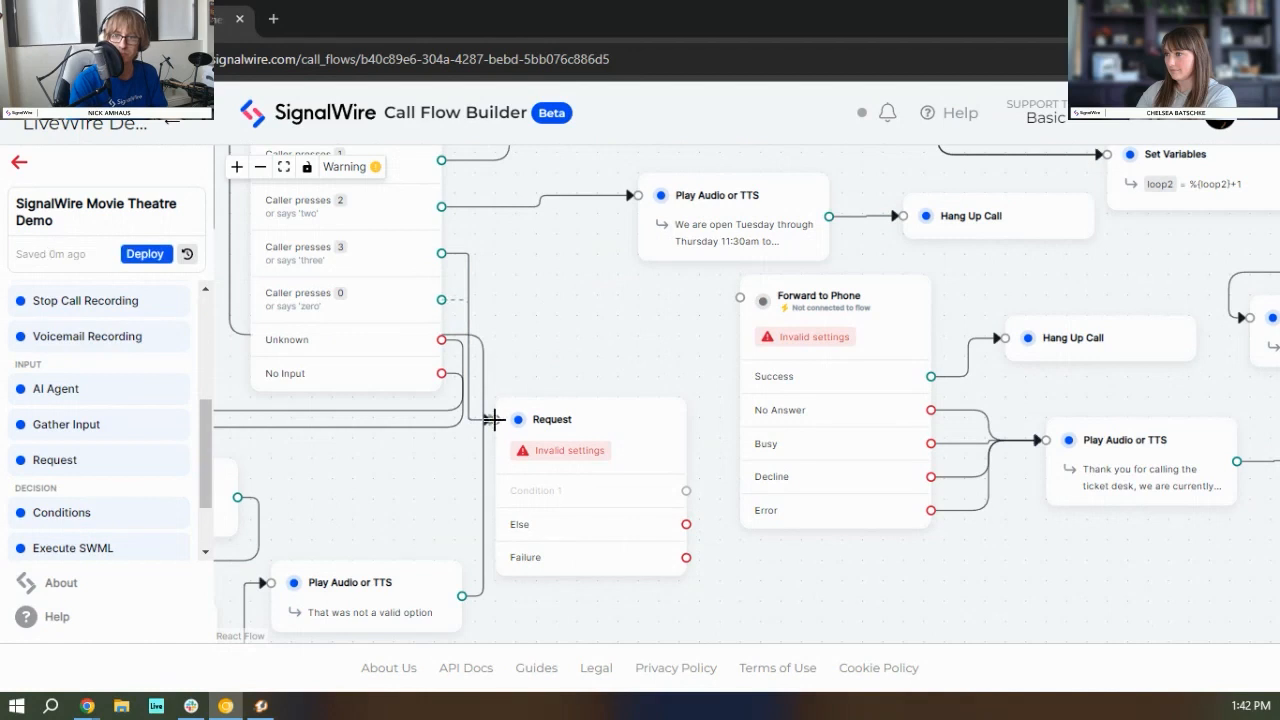
drag(566, 437, 585, 374)
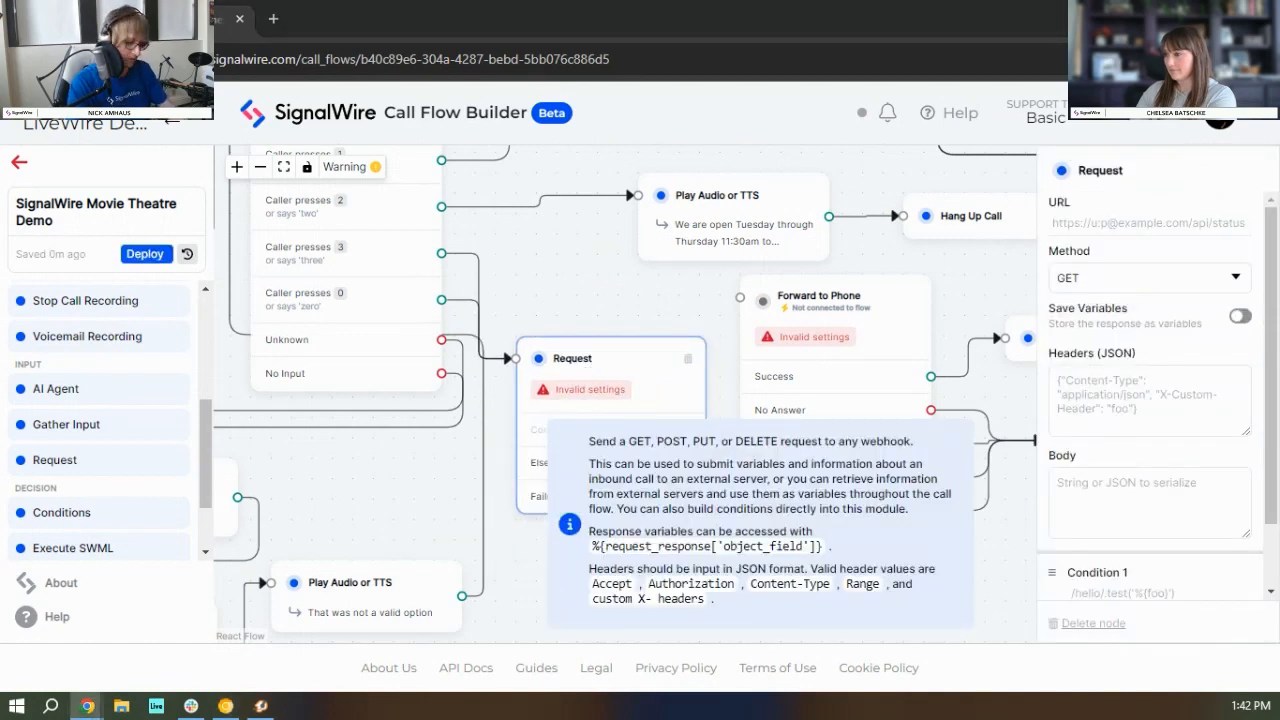
click(1136, 224)
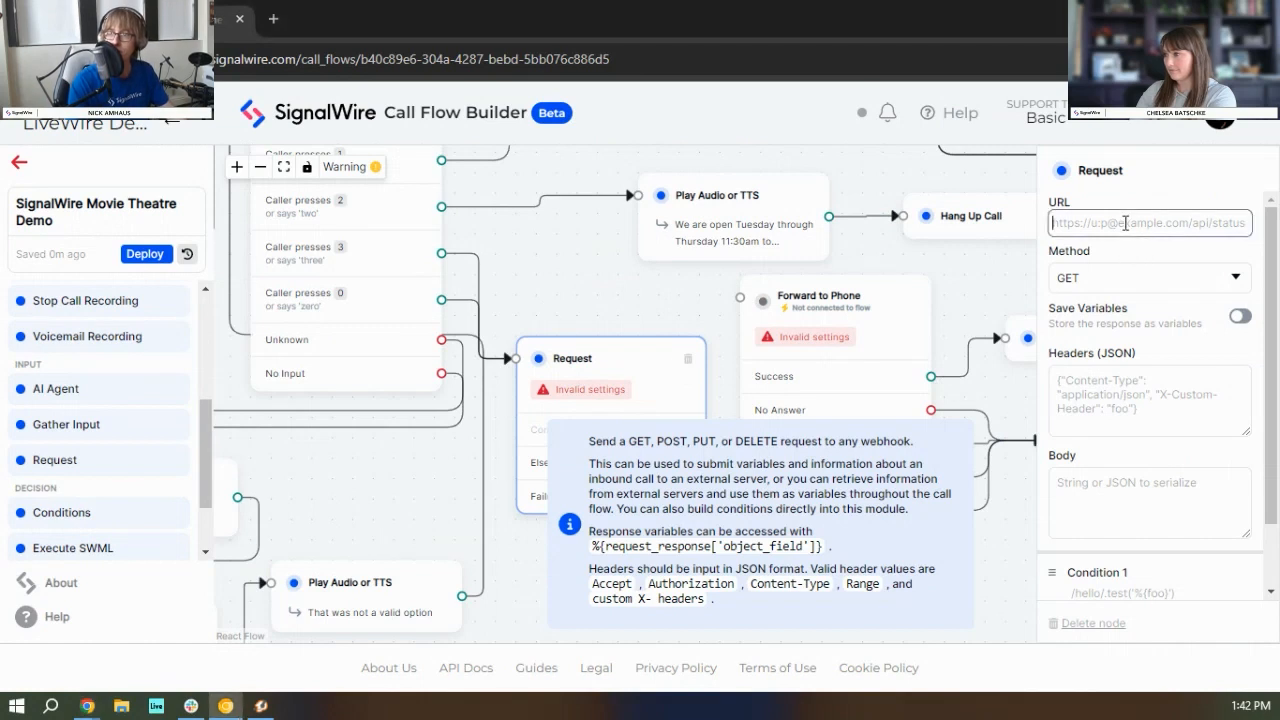
text(https://www.timeapi.io/api/Time/current/zone?timeZone=America/Chicago)
drag(1137, 226, 1014, 231)
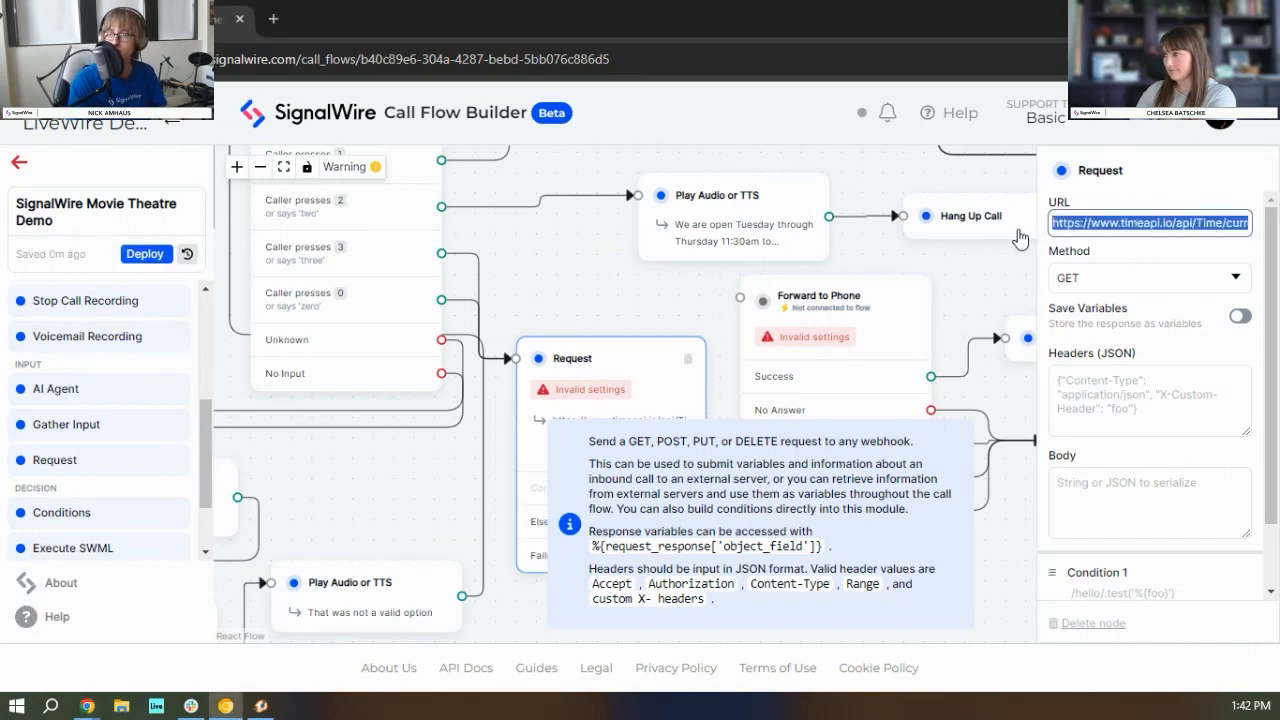
click(1184, 224)
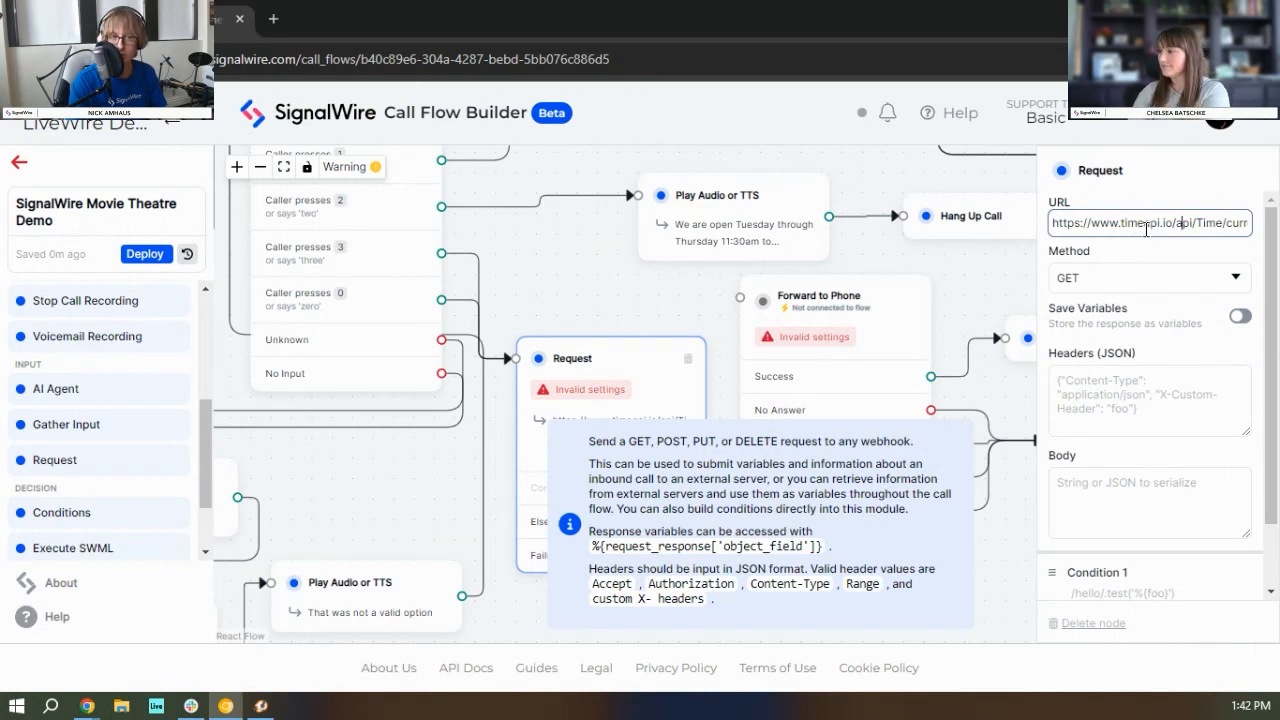
drag(1117, 224, 1262, 224)
click(1135, 228)
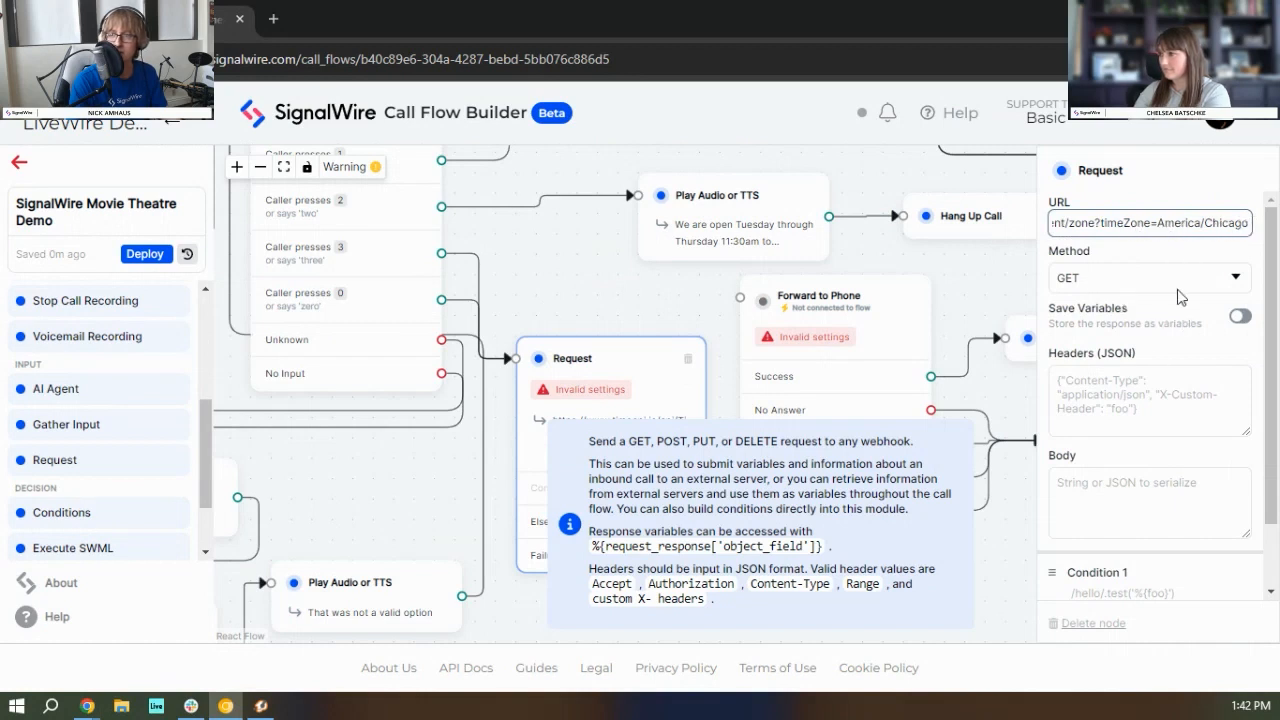
click(1241, 318)
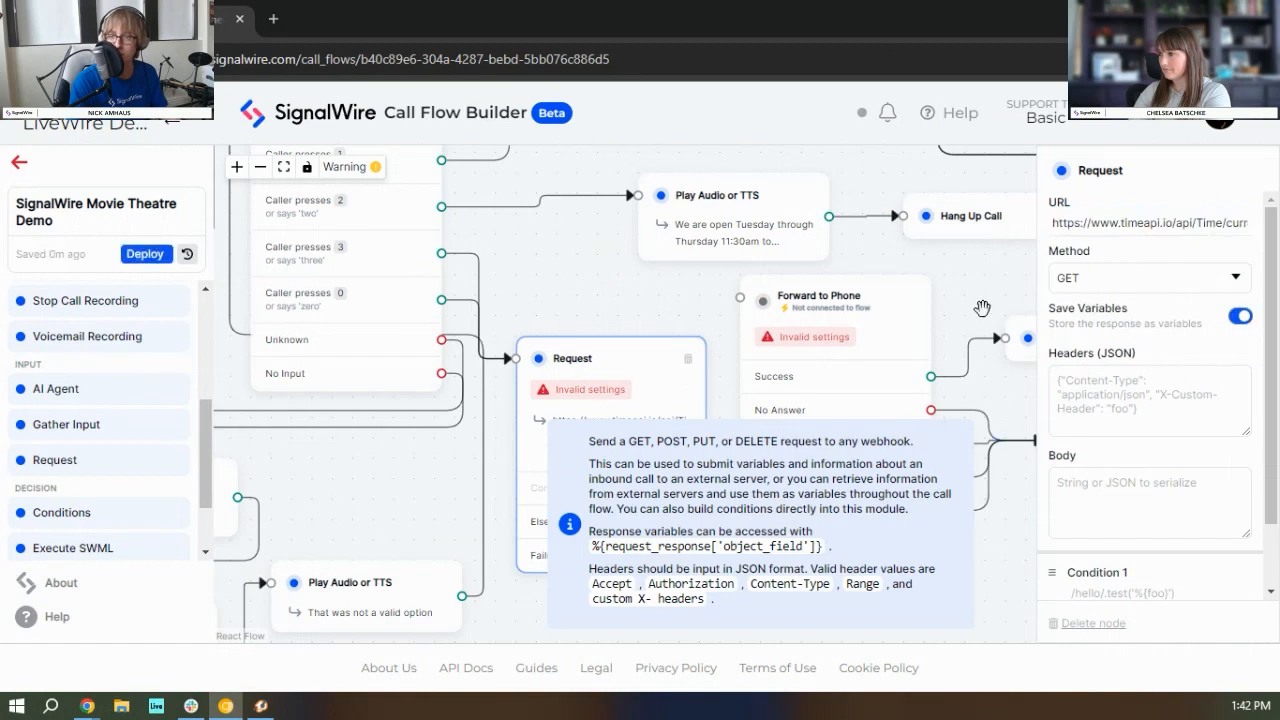
Step: Examine the Request node's outputs and its headers, body and Condition 1 settings
drag(955, 304, 912, 285)
click(565, 340)
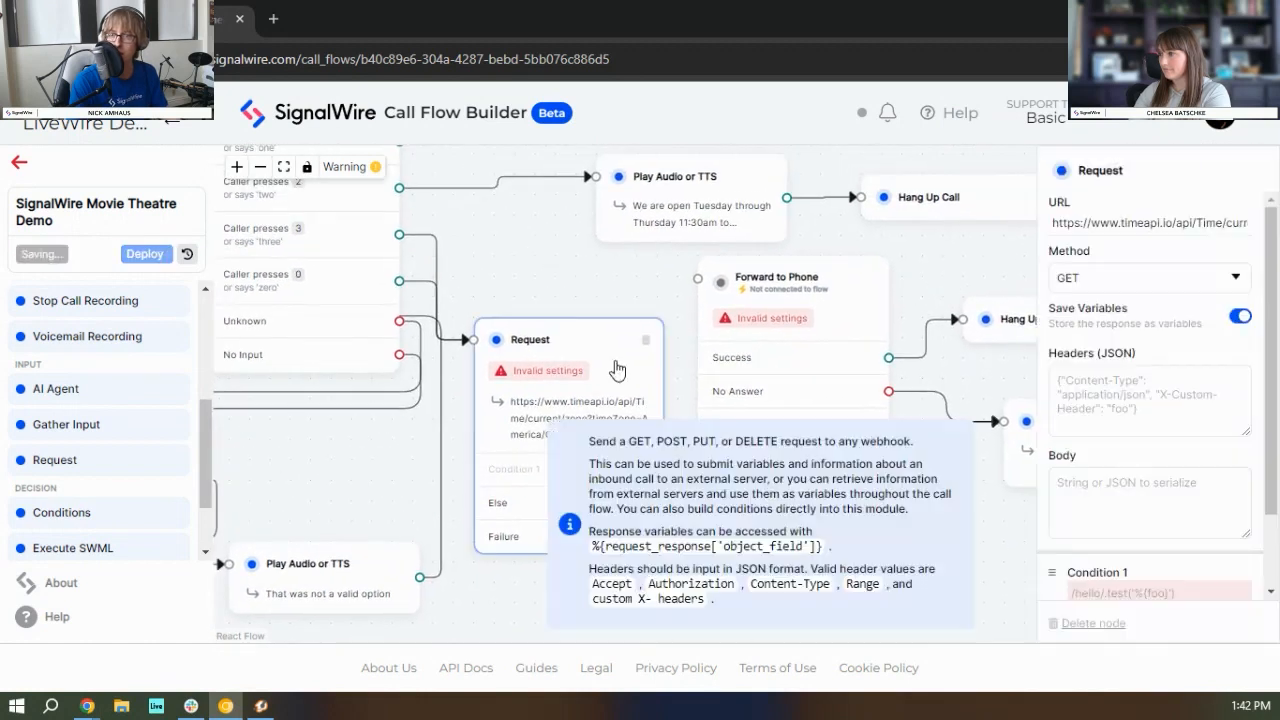
scroll(1139, 370, down, 2)
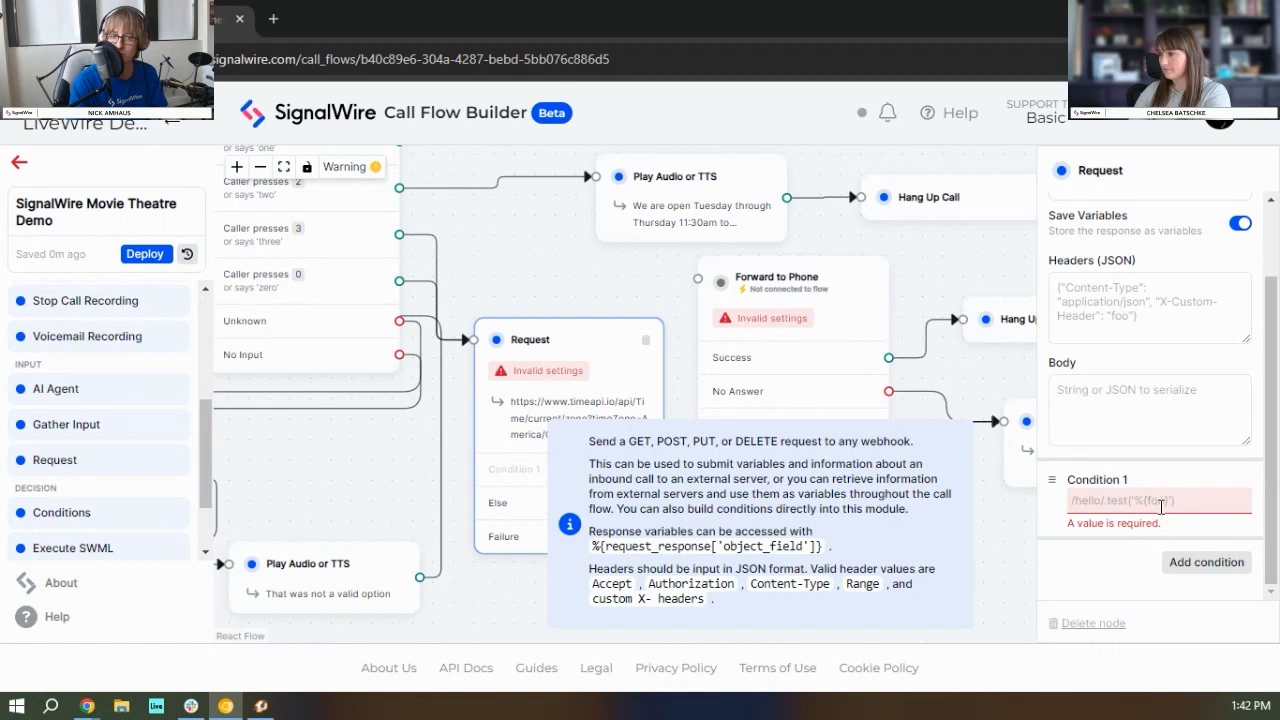
drag(621, 299, 564, 183)
click(562, 280)
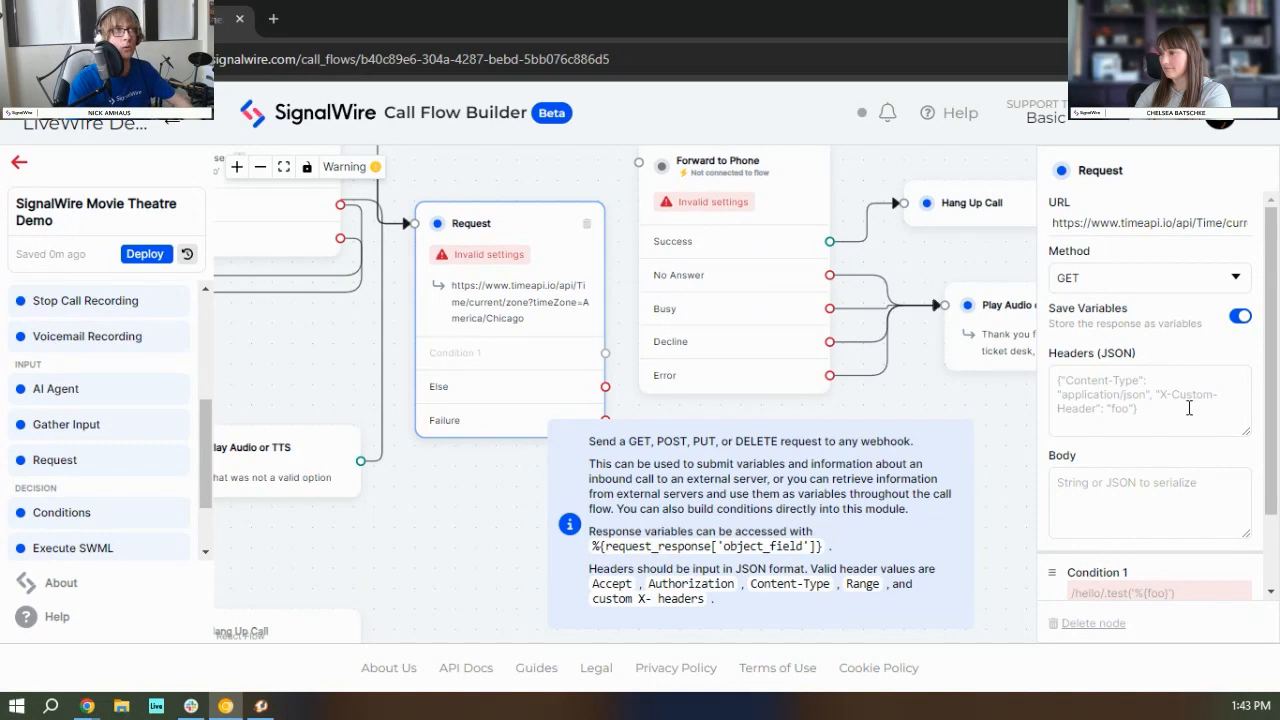
scroll(1170, 490, down, 2)
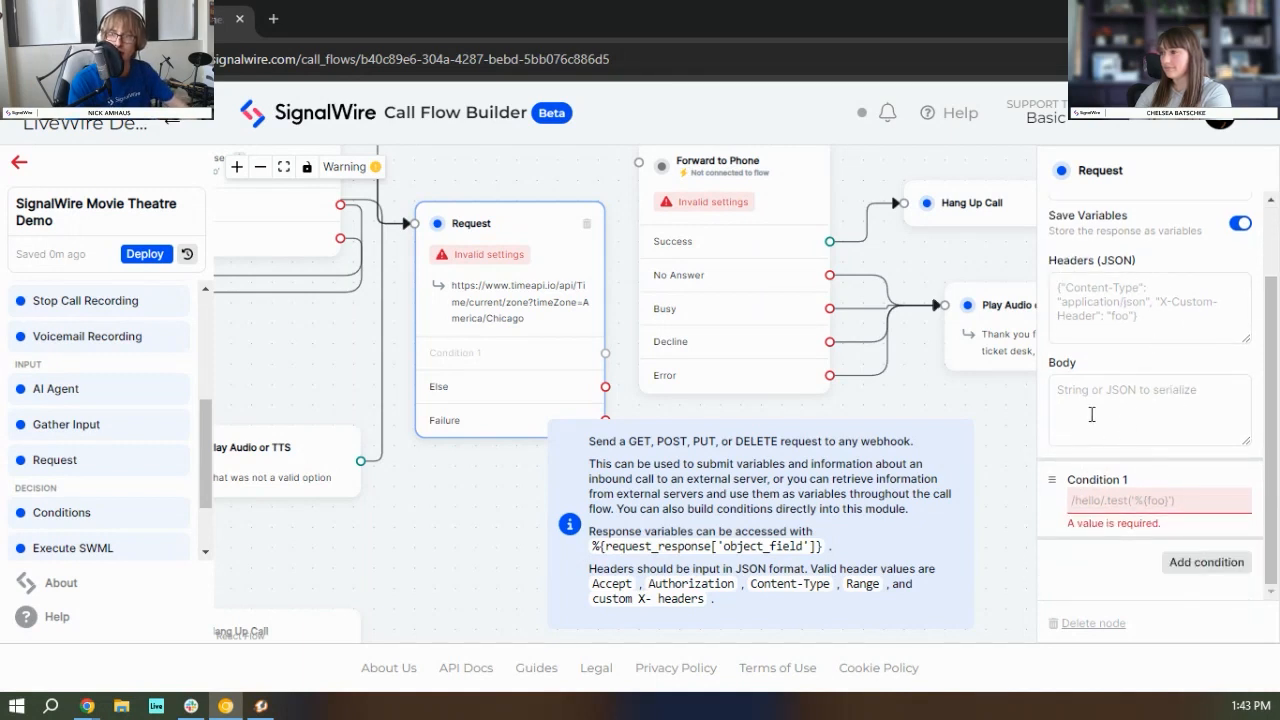
Step: Start the Request node's Condition 1 with the opening-hour test %{request_response.hour} >=10
click(1115, 502)
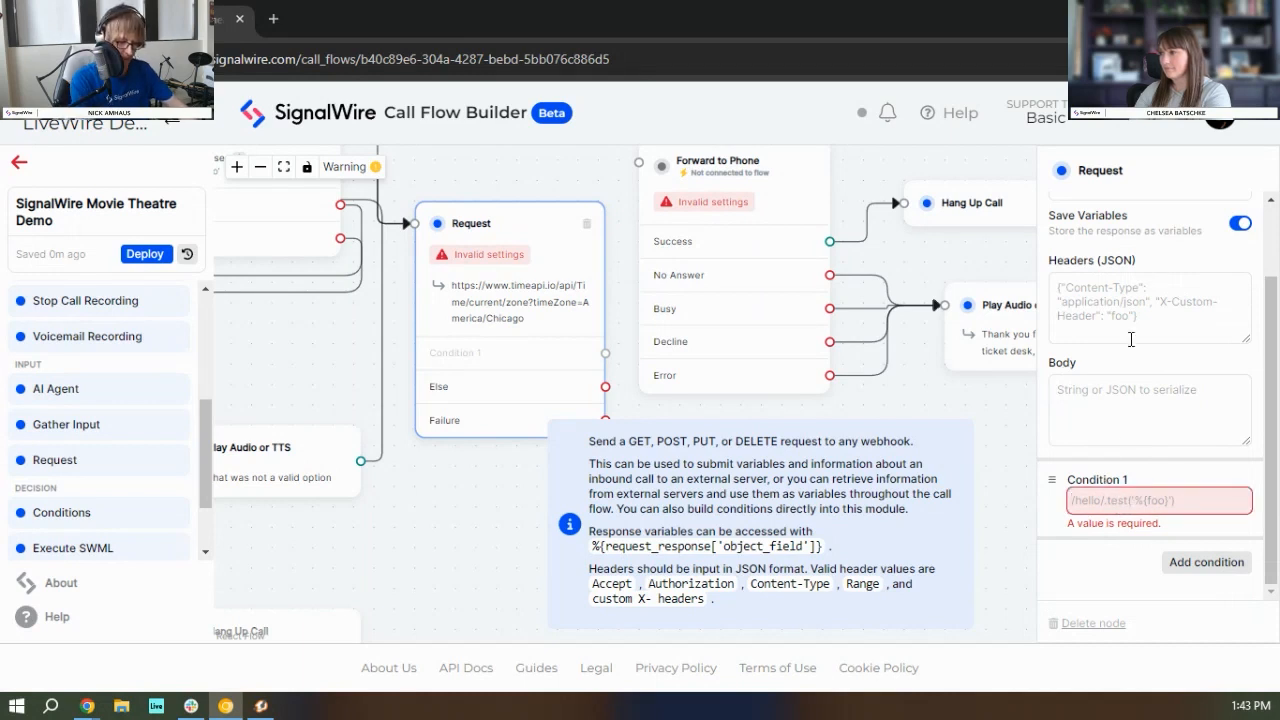
text(%{request_)
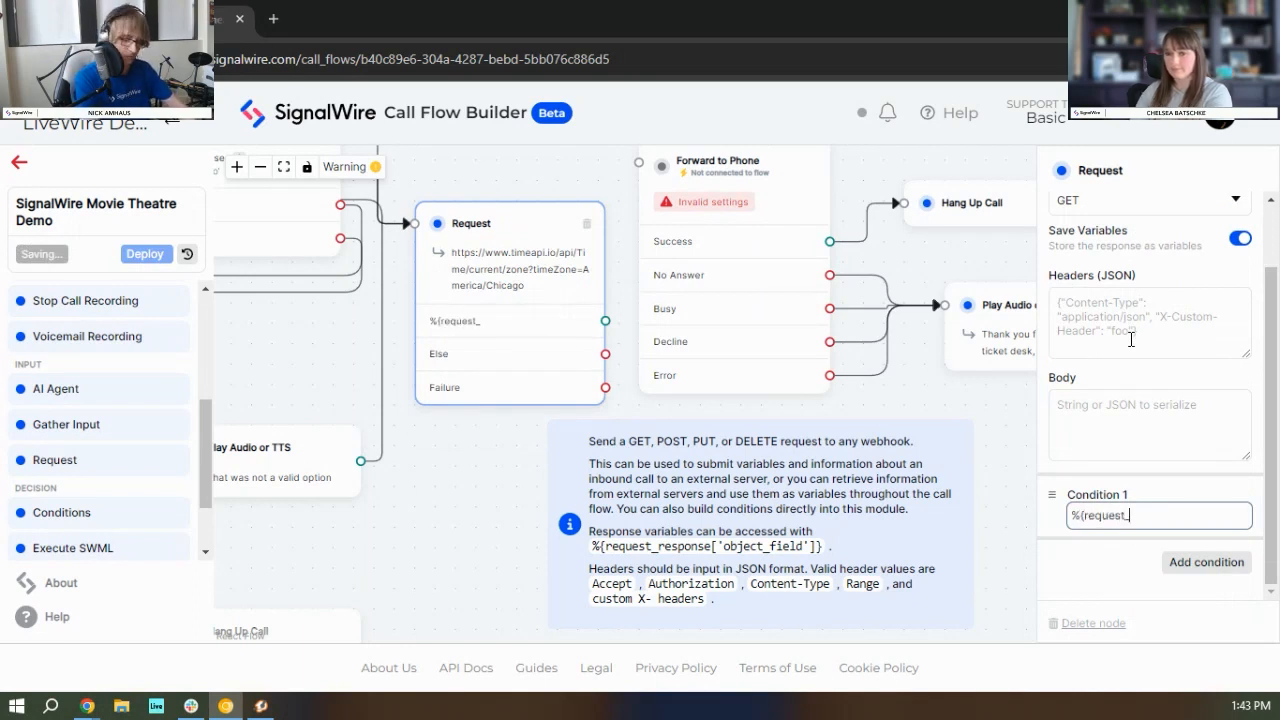
text(response)
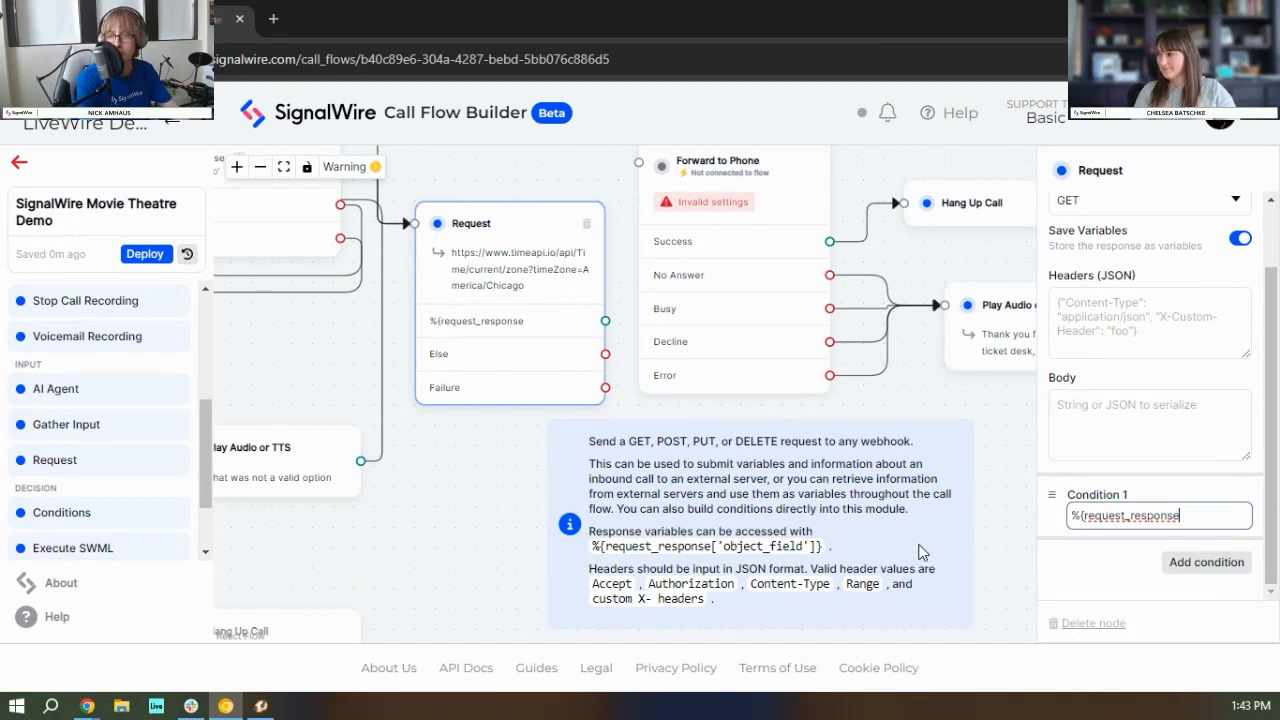
text(.)
key(BackSpace)
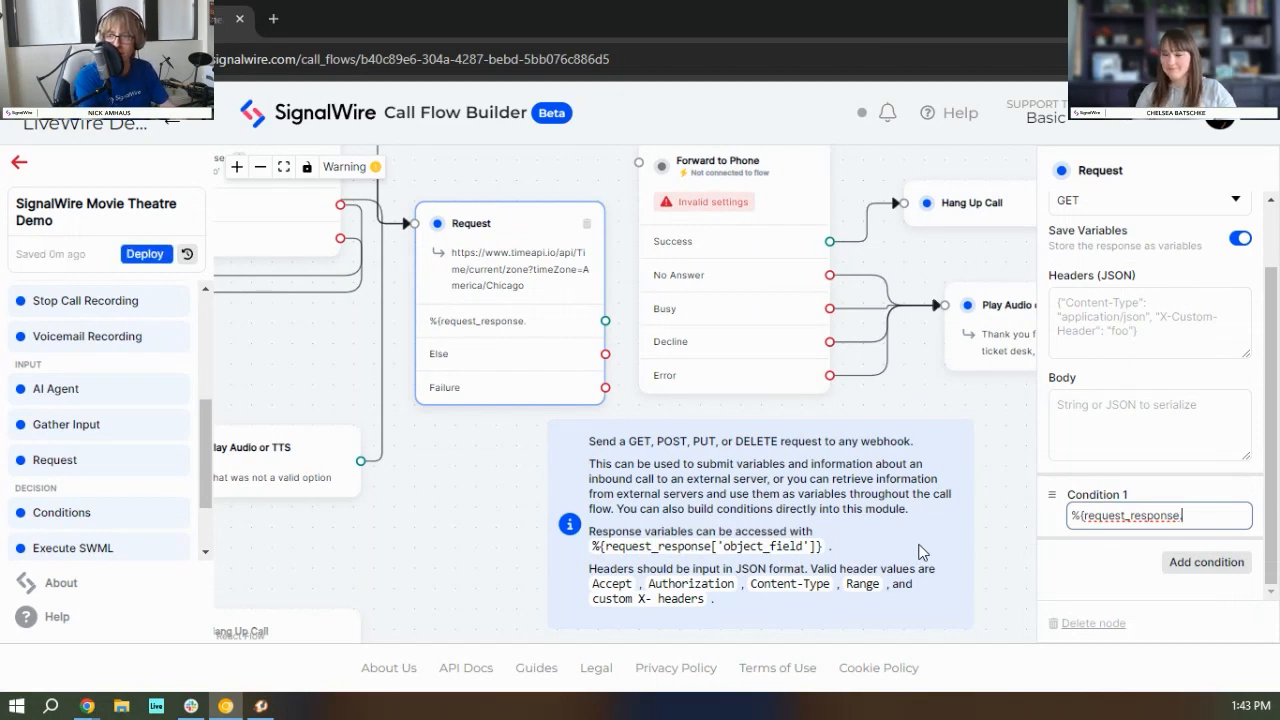
text(.hour)
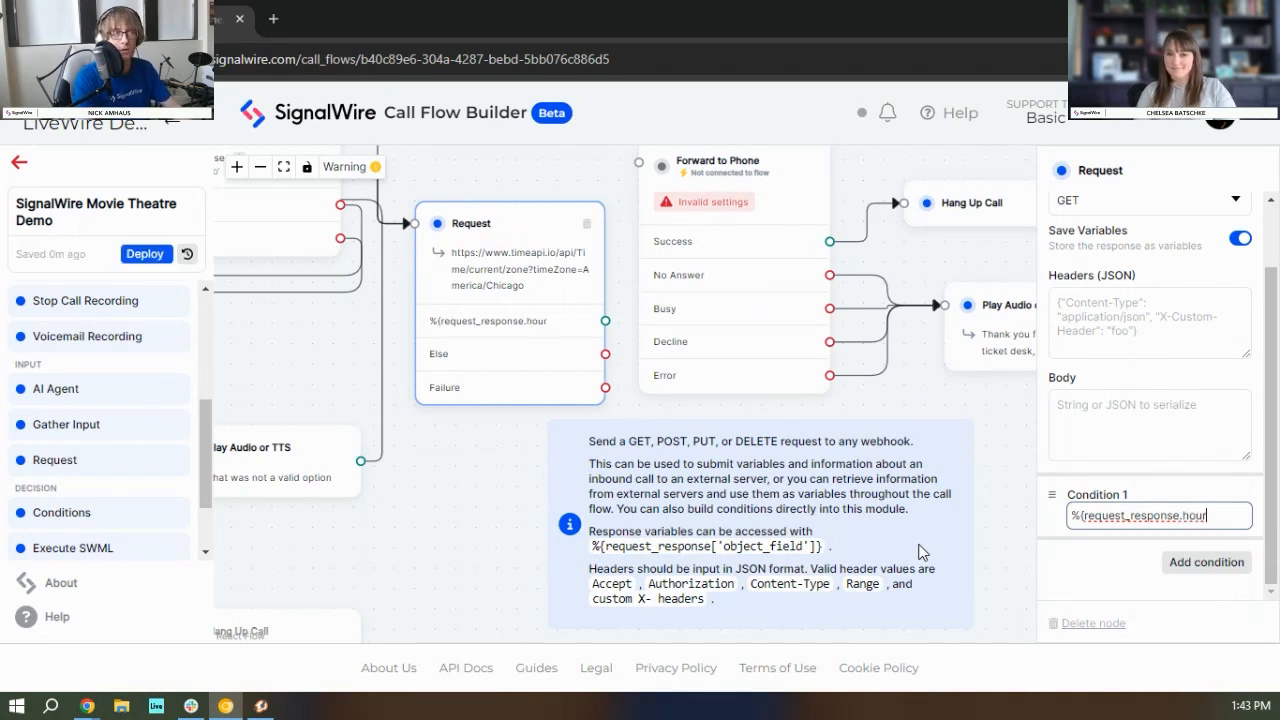
text(})
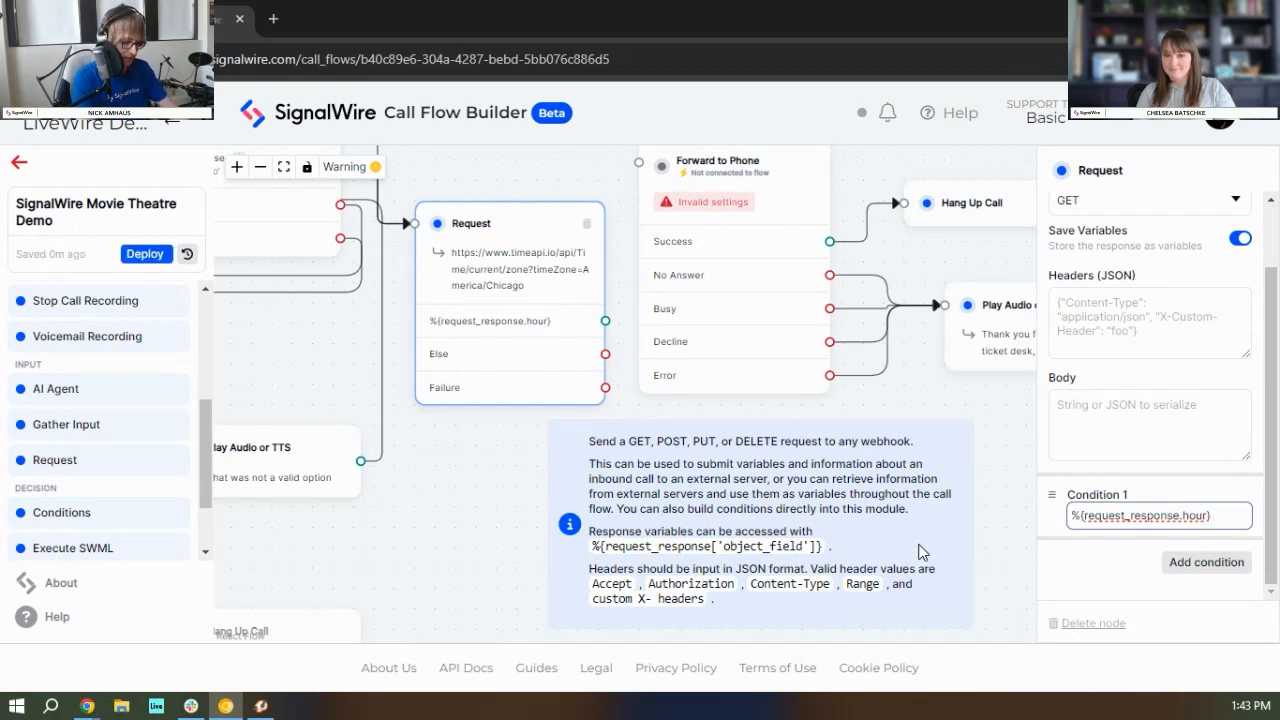
text(>)
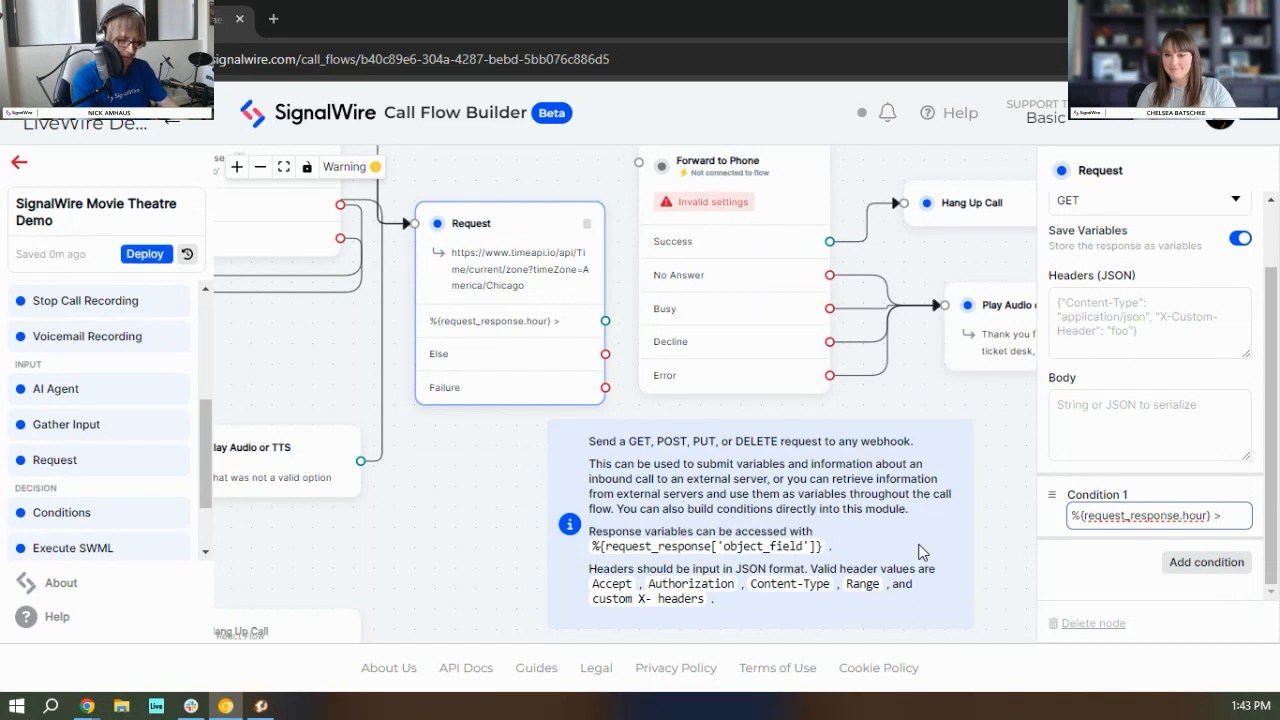
text(=-)
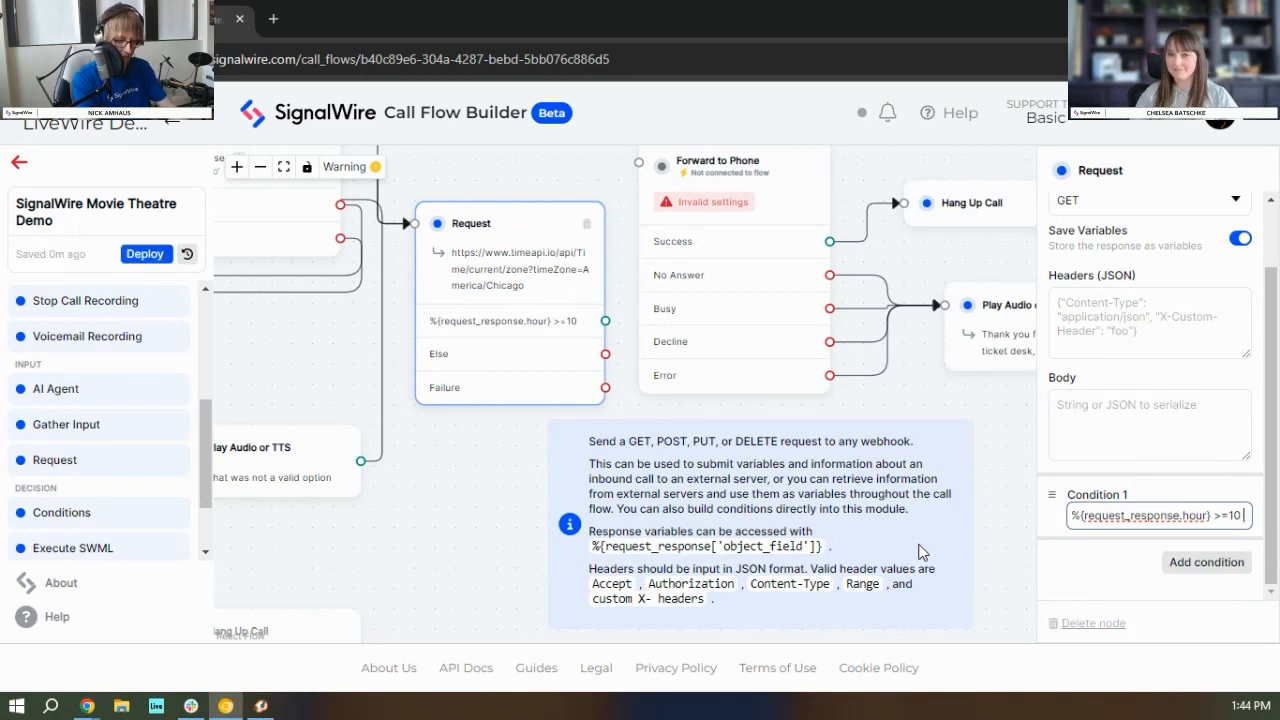
Step: Extend the Request node's Condition 1 with the closing-hour test &&%{request_response.hours} <20 and review the whole expression
text(&&)
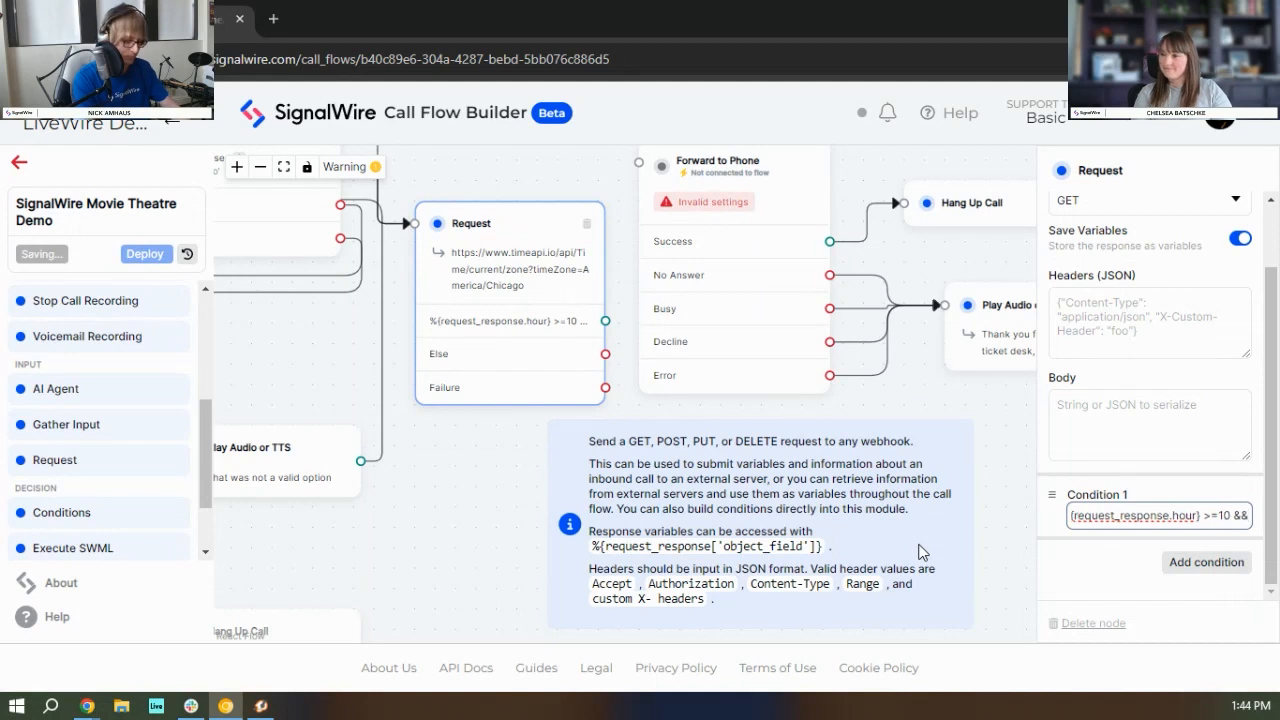
text( %{request_response)
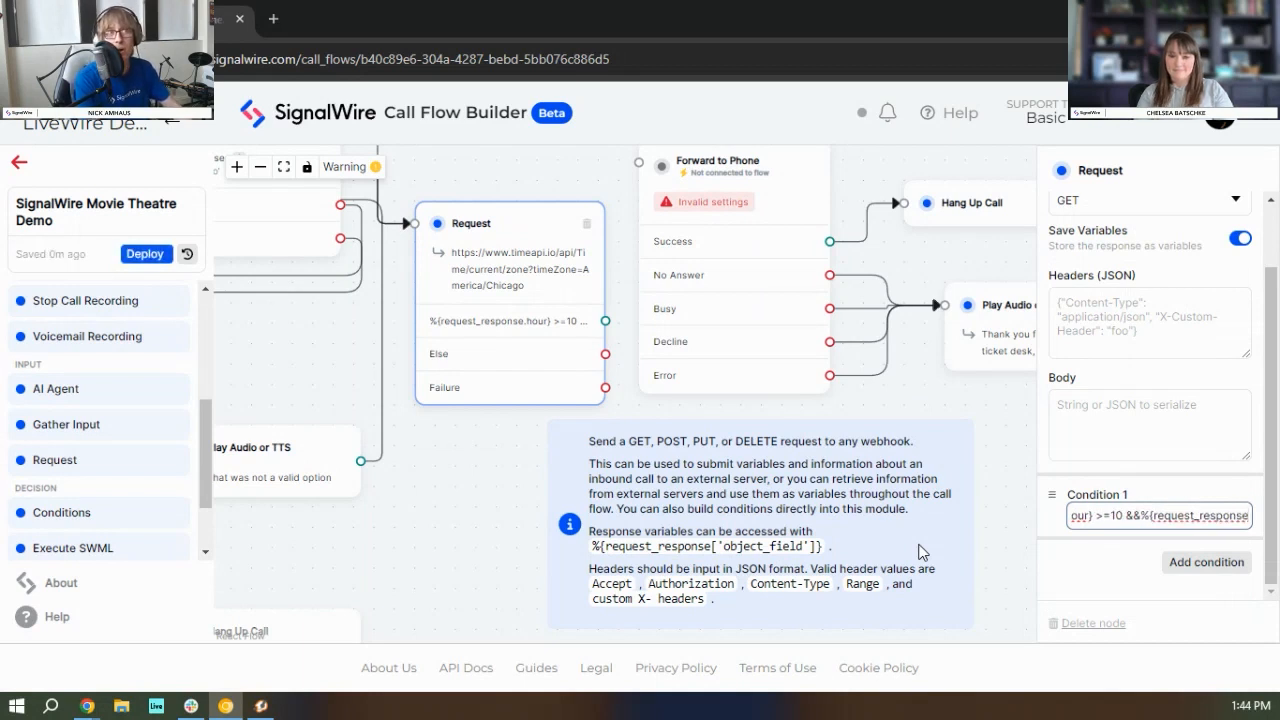
text(.hours)
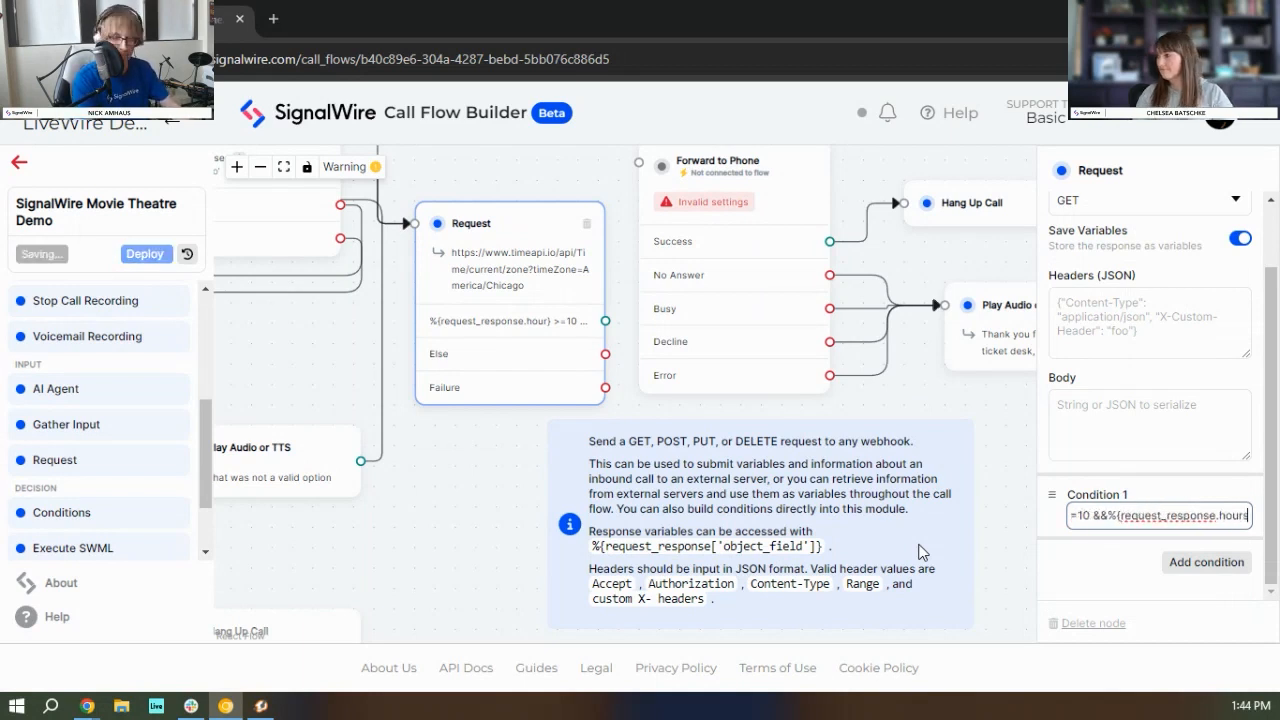
text(})
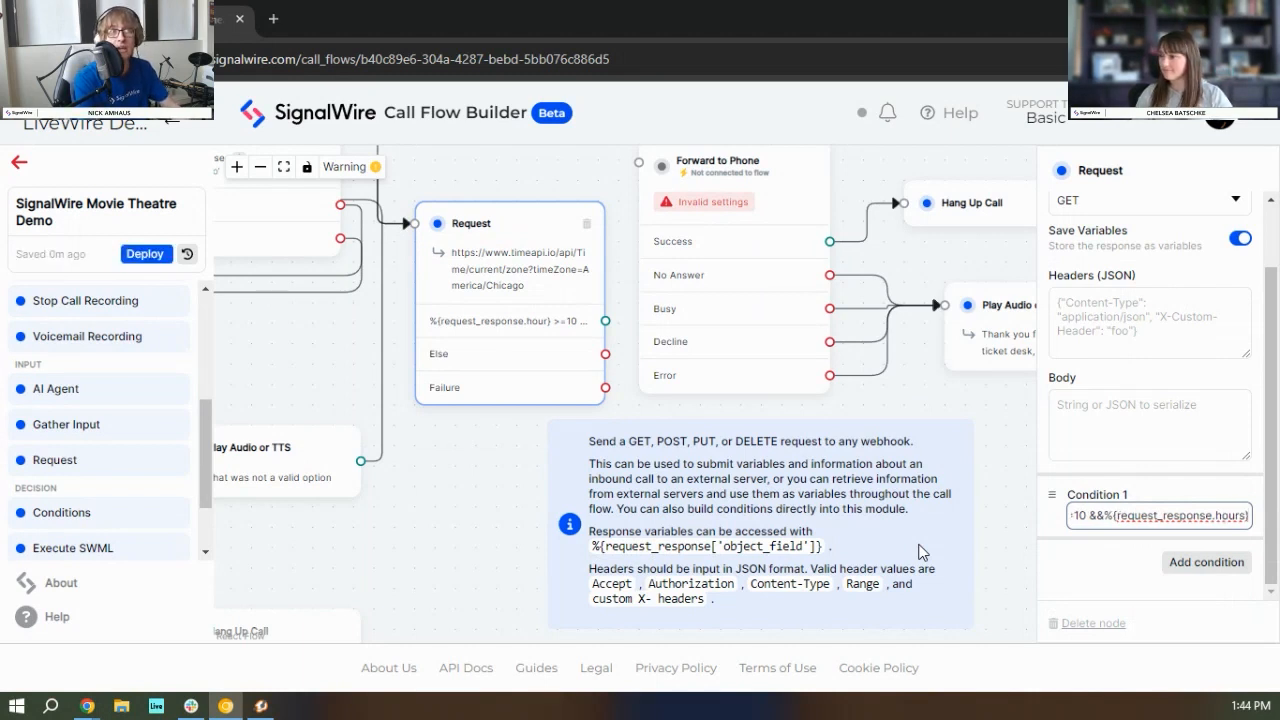
text( <20)
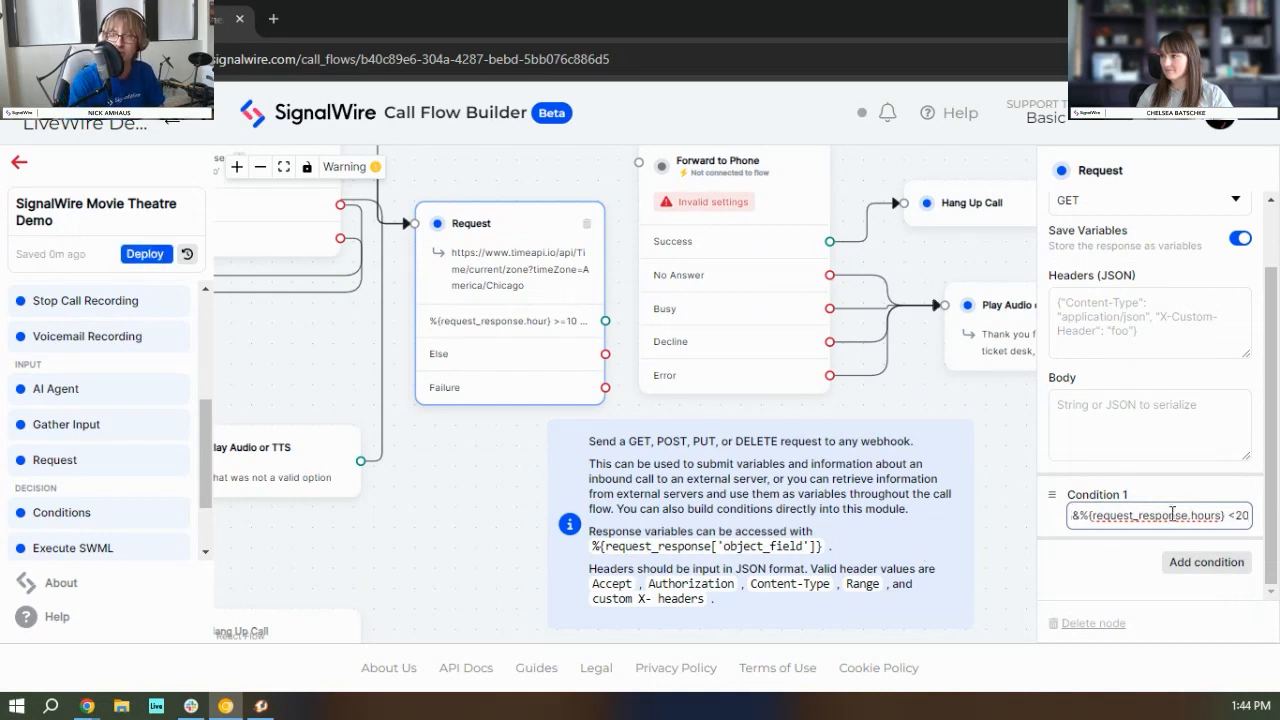
drag(1208, 517, 1047, 528)
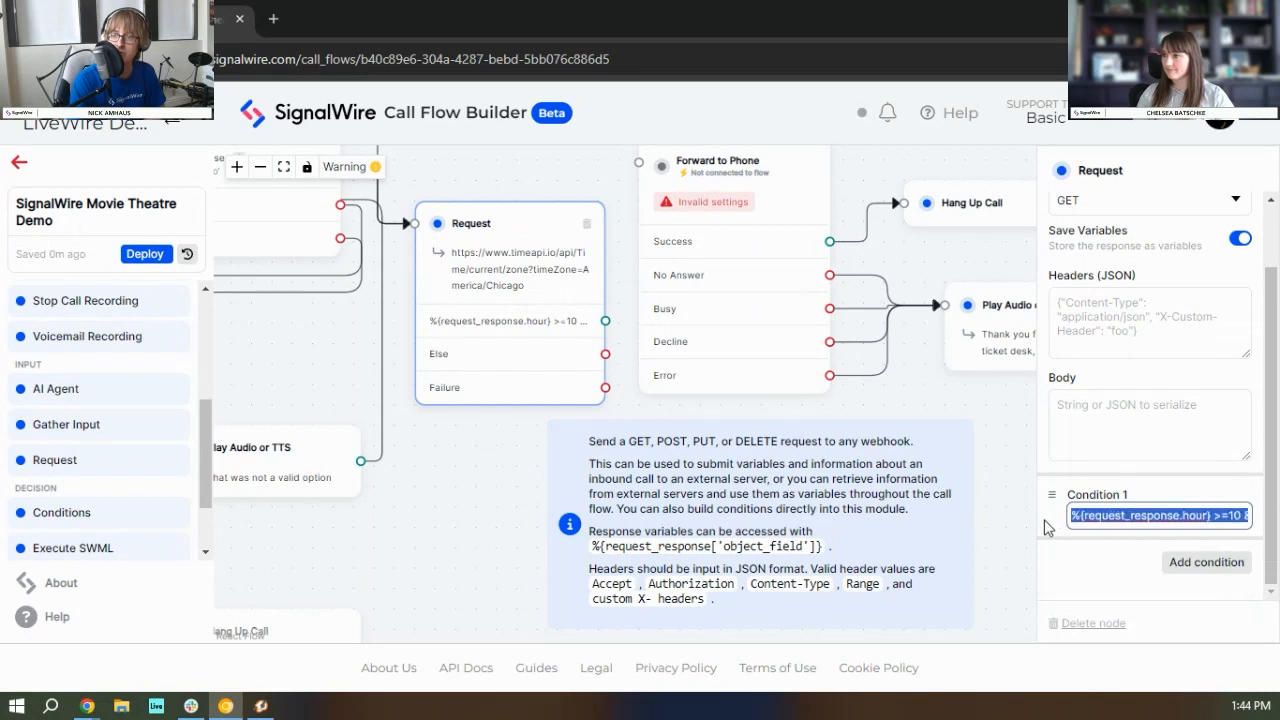
click(1127, 515)
drag(1115, 520, 1250, 517)
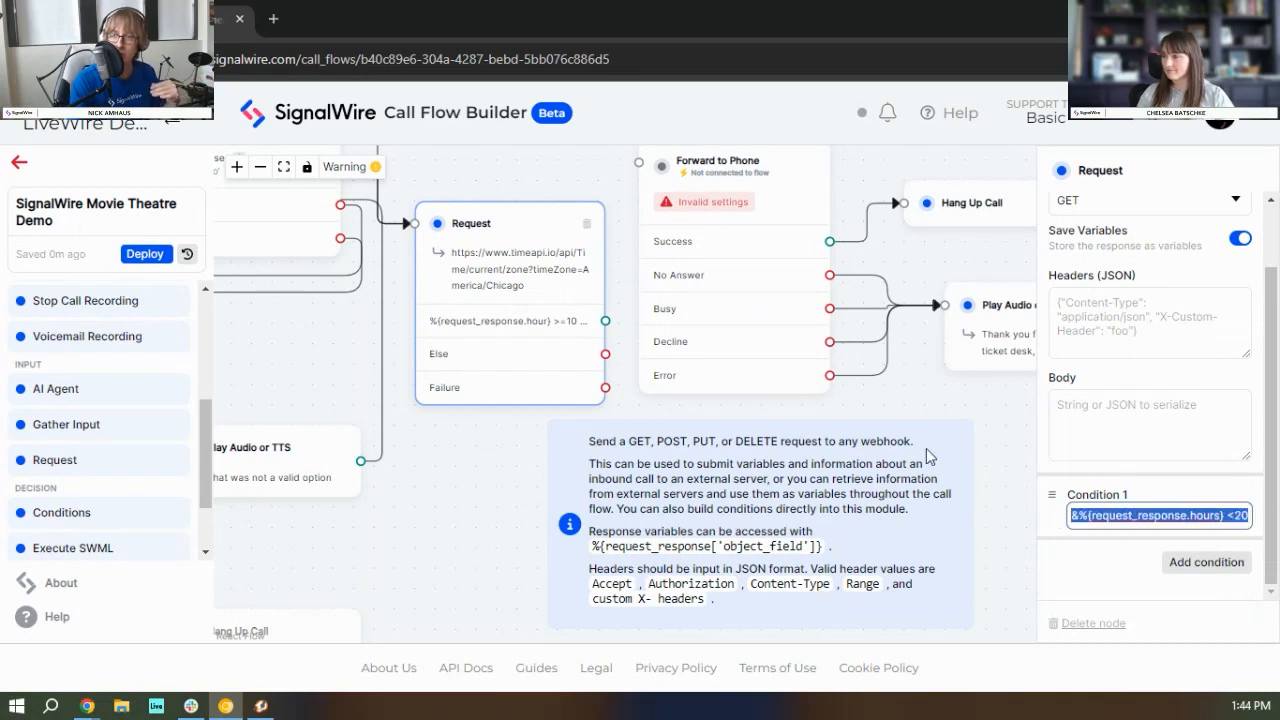
Step: Connect the Request node's hour condition output to Forward to Phone, and shift Request slightly away from it
click(436, 494)
drag(435, 494, 349, 572)
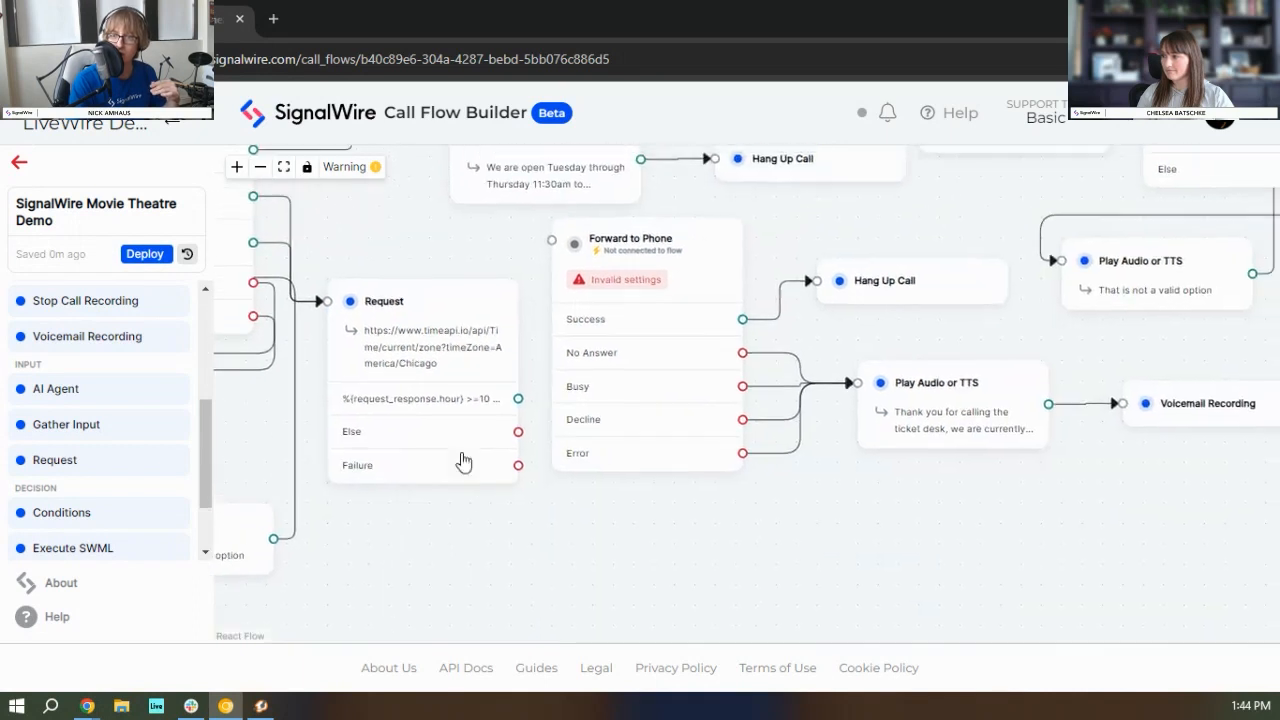
drag(521, 401, 552, 241)
drag(437, 243, 539, 241)
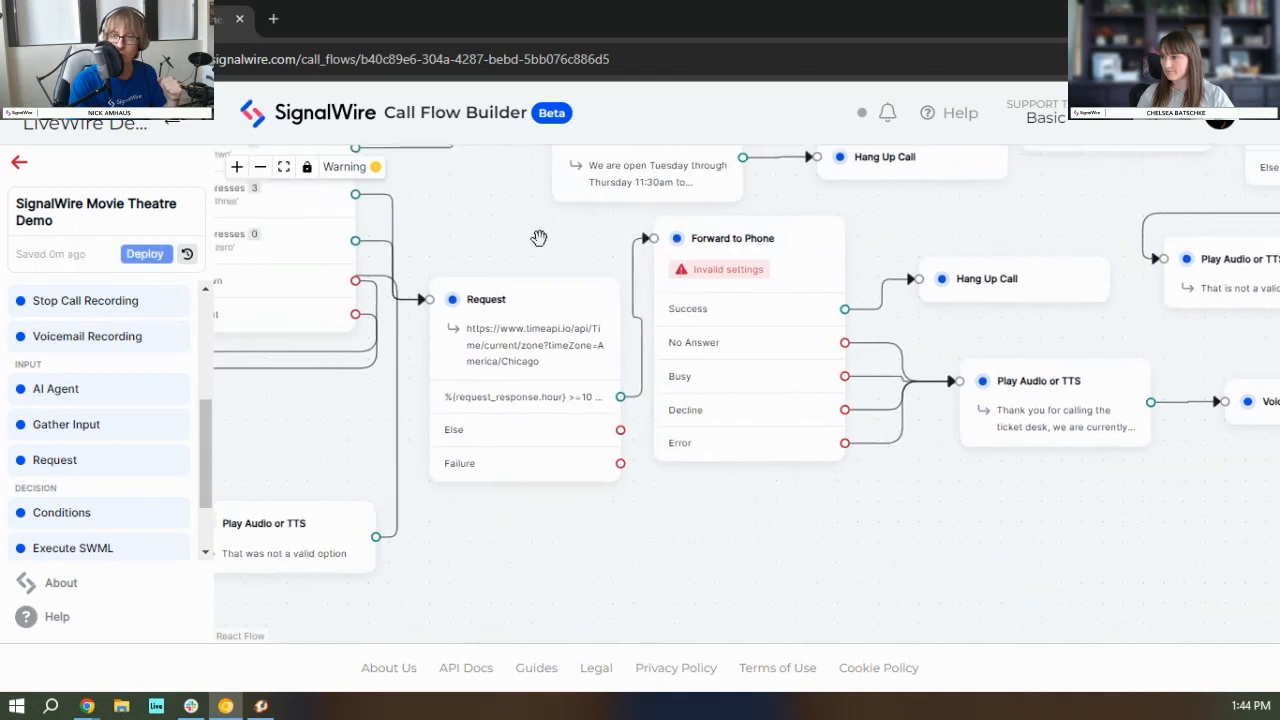
drag(567, 345, 548, 331)
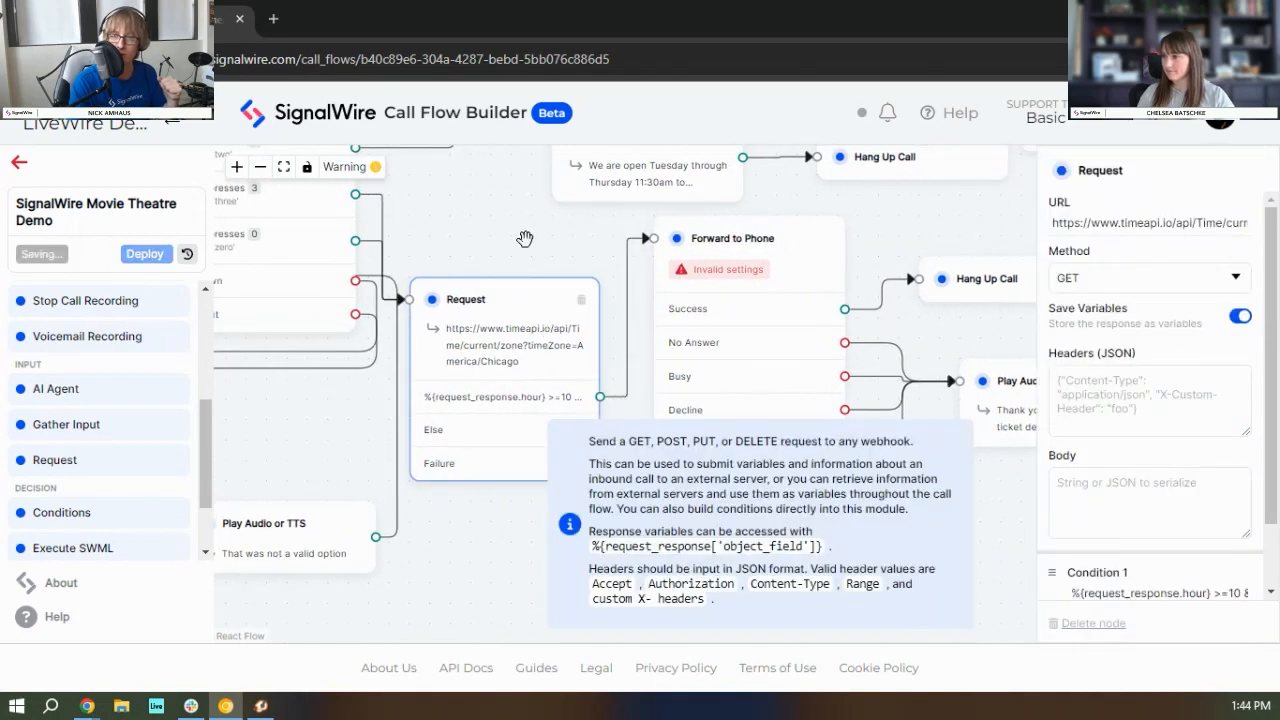
click(495, 208)
drag(491, 206, 439, 162)
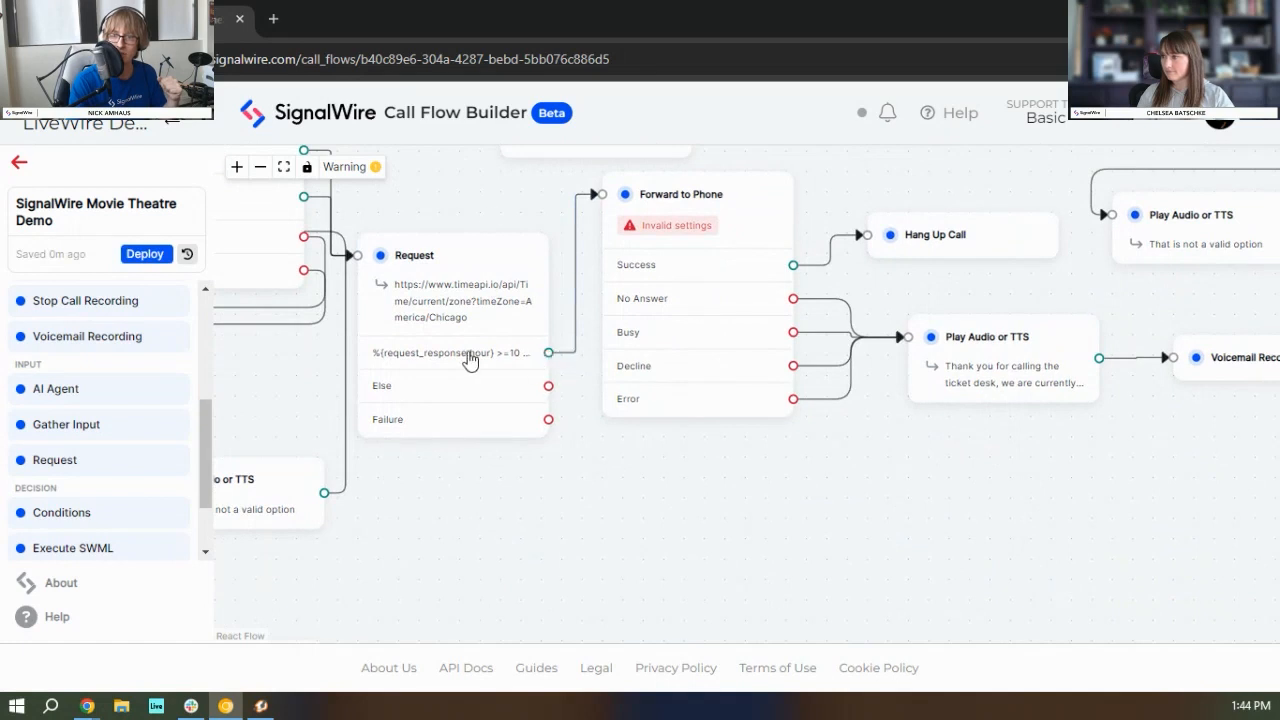
Step: Add a Play Audio or TTS node below Forward to Phone and set it to Text to Speech
scroll(129, 400, up, 3)
click(137, 392)
drag(450, 325, 694, 489)
click(1183, 209)
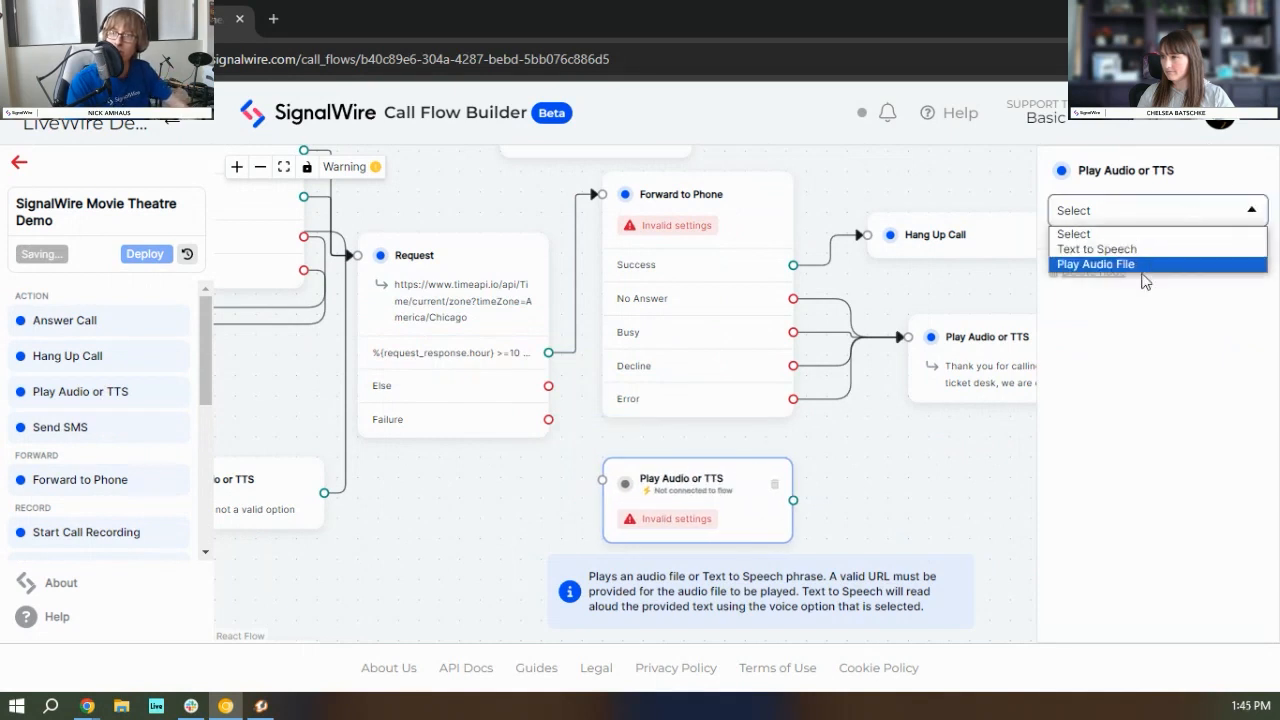
click(1150, 248)
Step: Set the new Play Audio or TTS node's text to "Sorry, we're currently close. Please leave a message"
click(1154, 480)
text(Sorr)
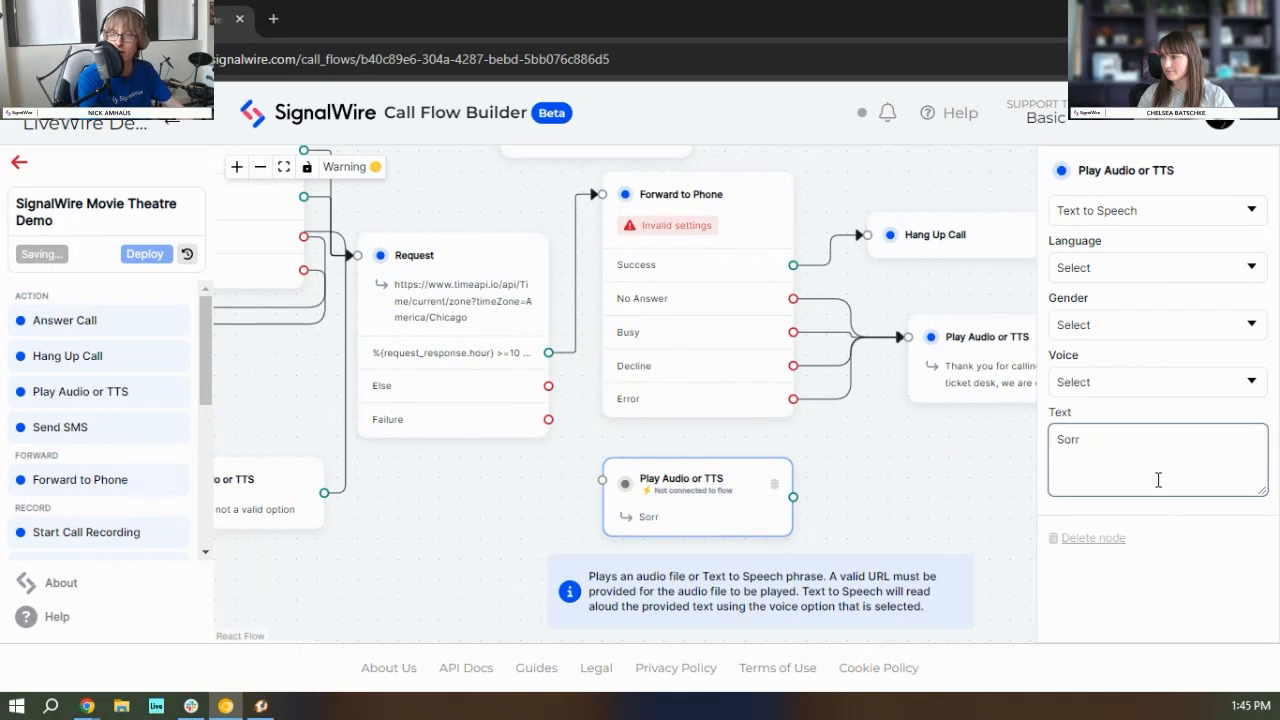
text(y, we're cur)
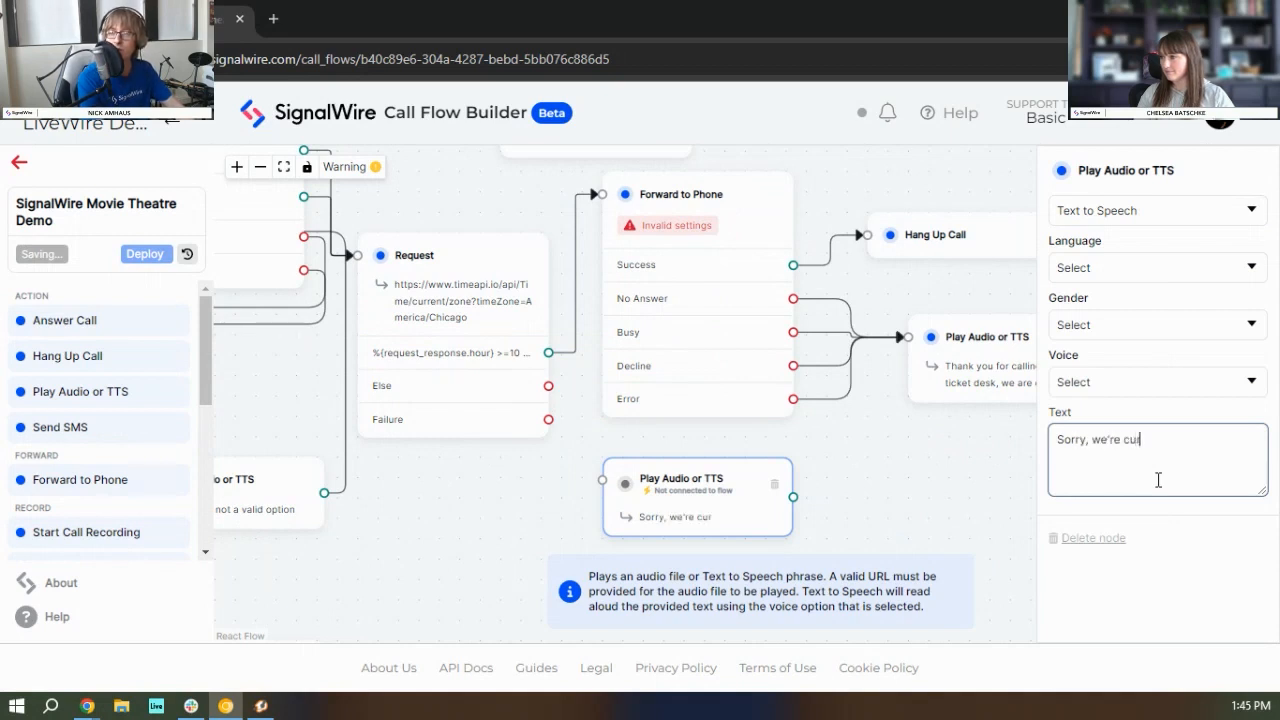
text(rently close. Pl)
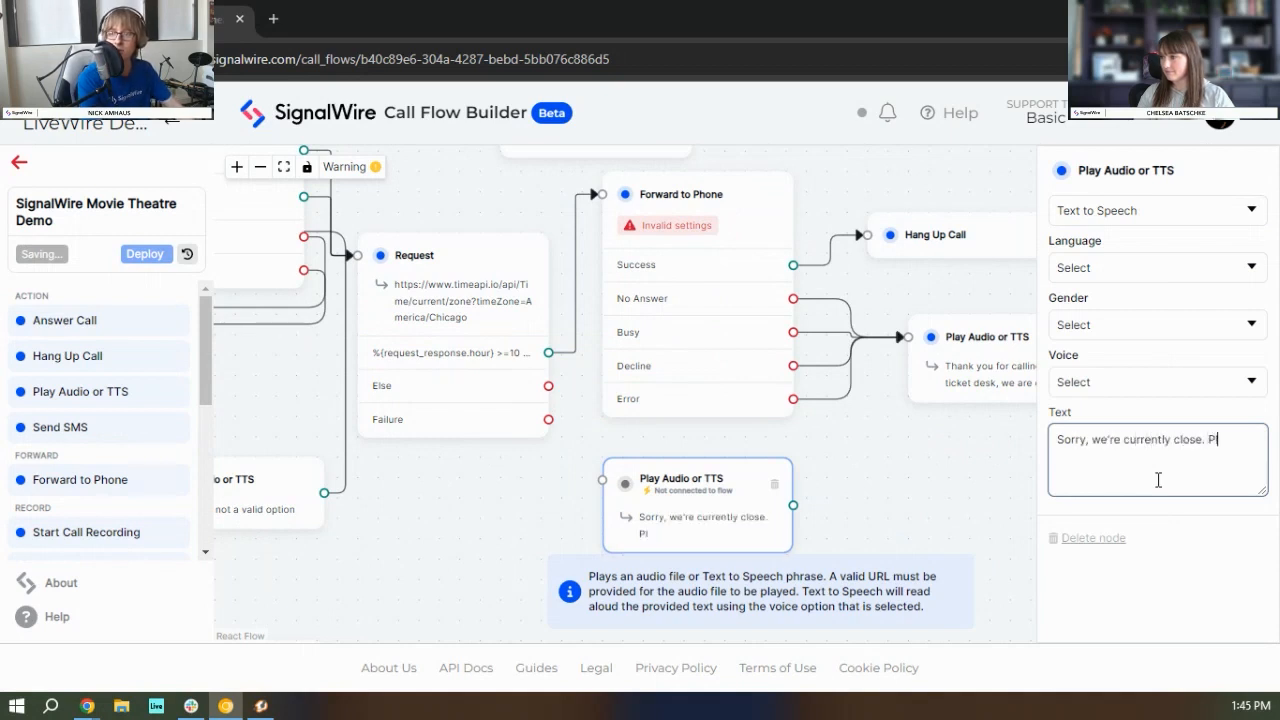
text(ease letave a)
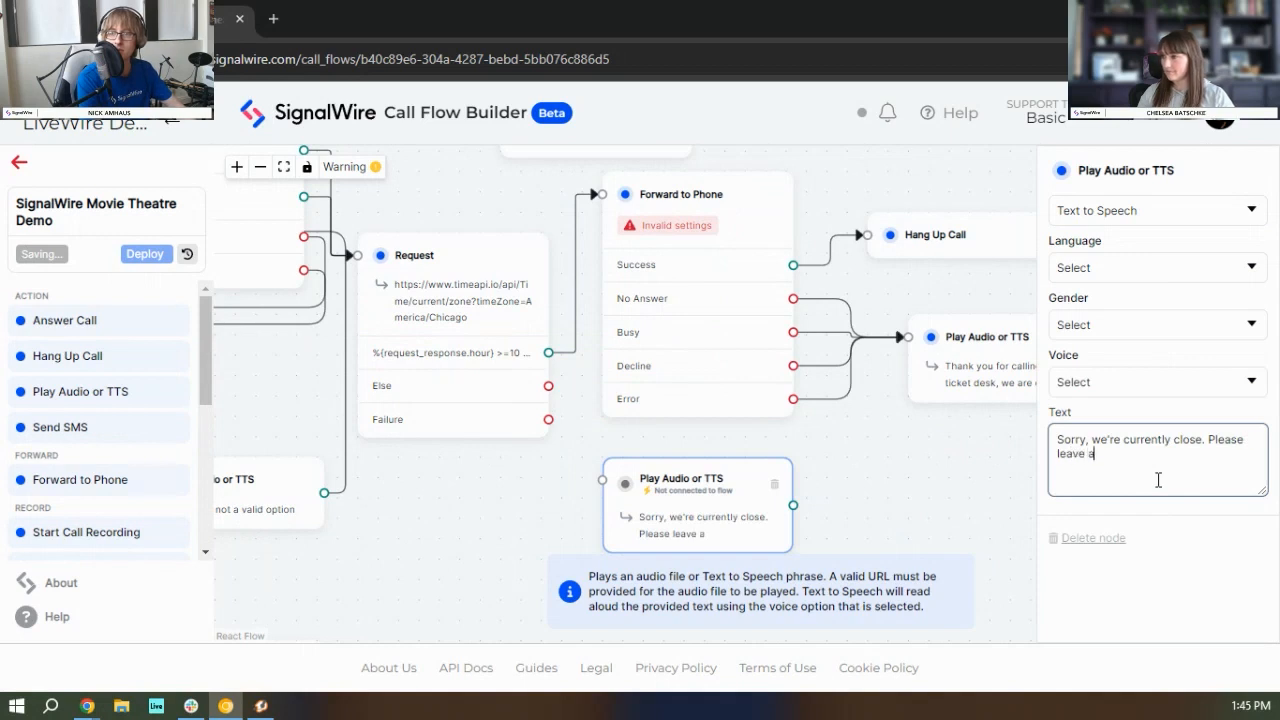
text( message)
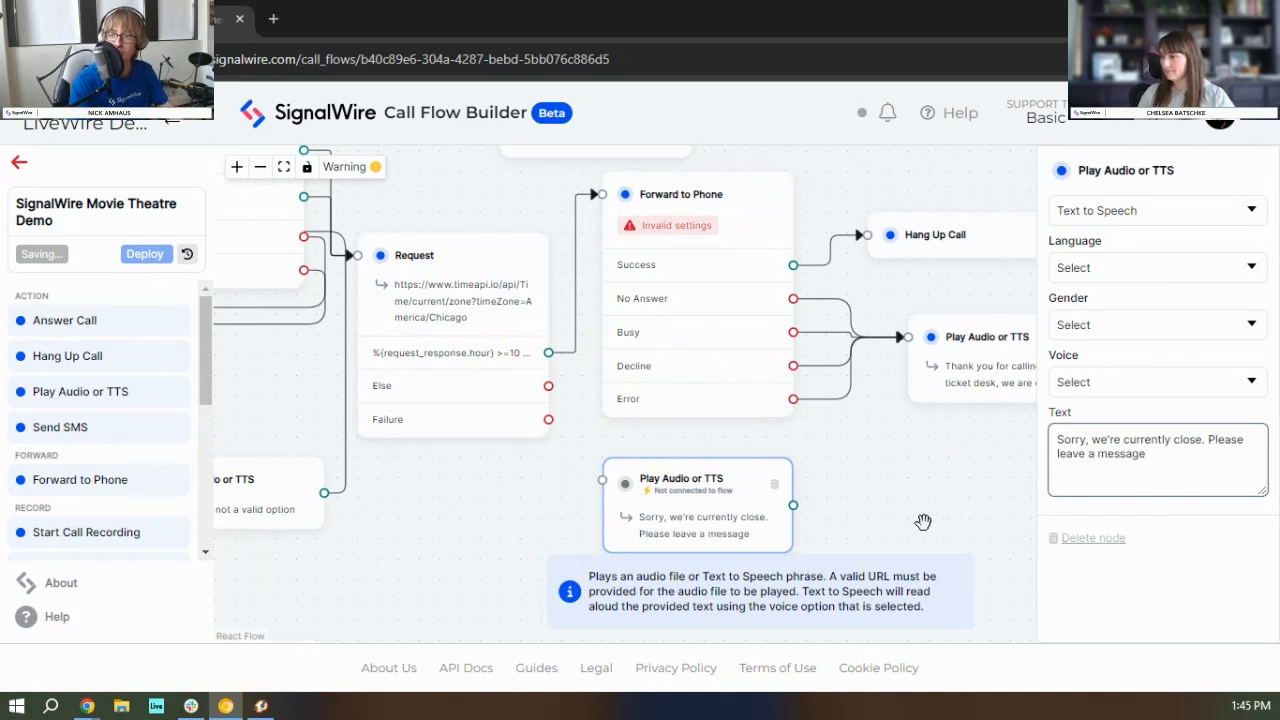
Step: Connect the Request node's Else output to the closed message node, and that node's output to Voicemail Recording
click(615, 420)
drag(603, 438, 604, 480)
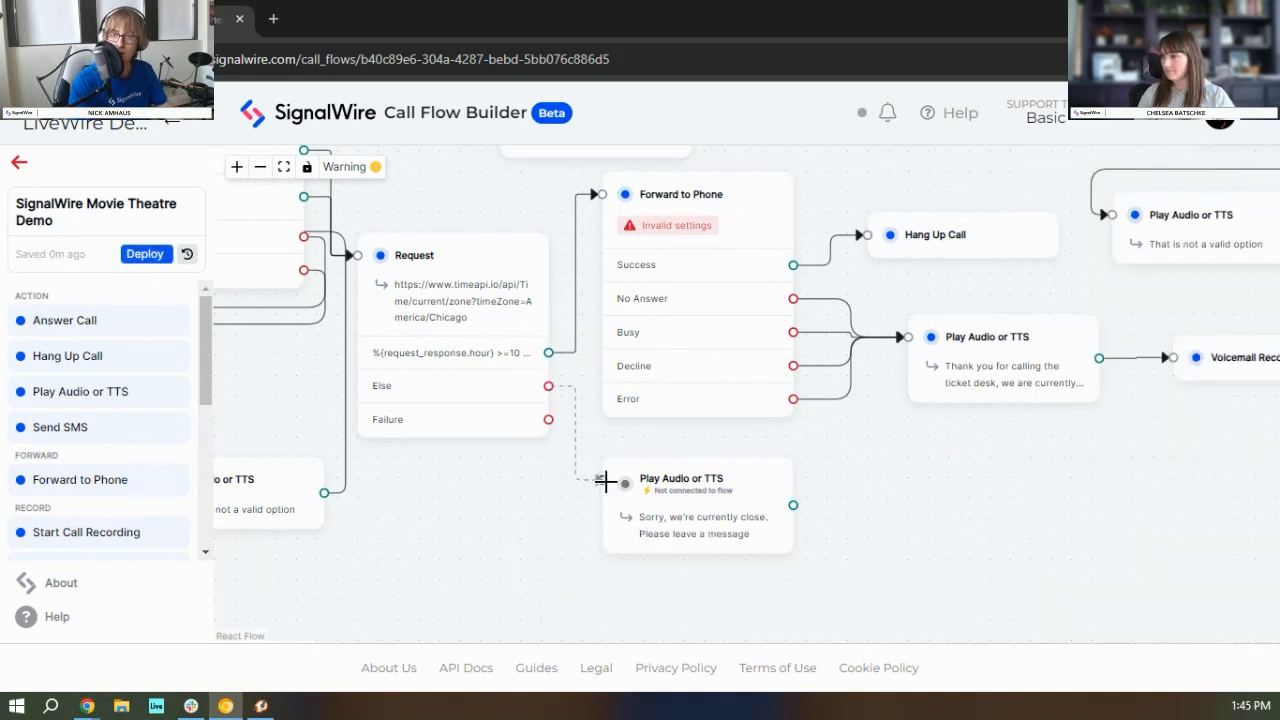
drag(886, 480, 738, 508)
mouse_move(554, 508)
mouse_down()
mouse_move(671, 500)
mouse_move(586, 490)
mouse_move(569, 502)
mouse_up()
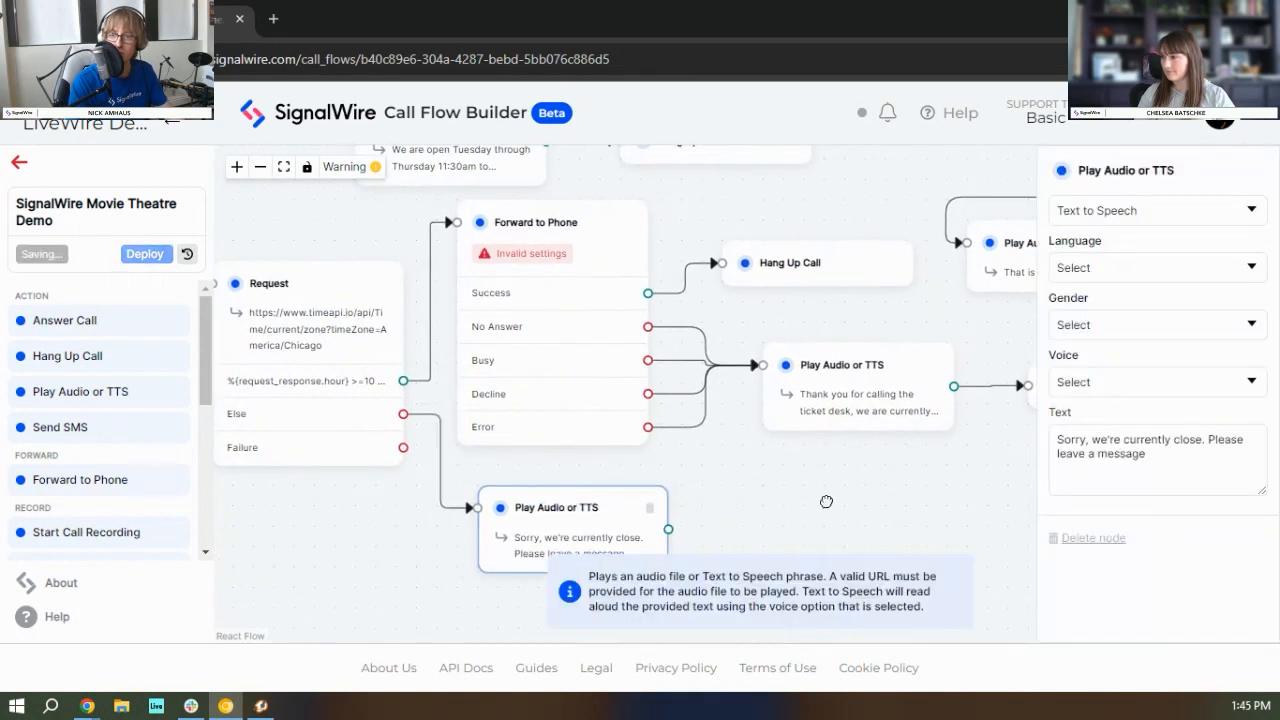
drag(826, 501, 726, 472)
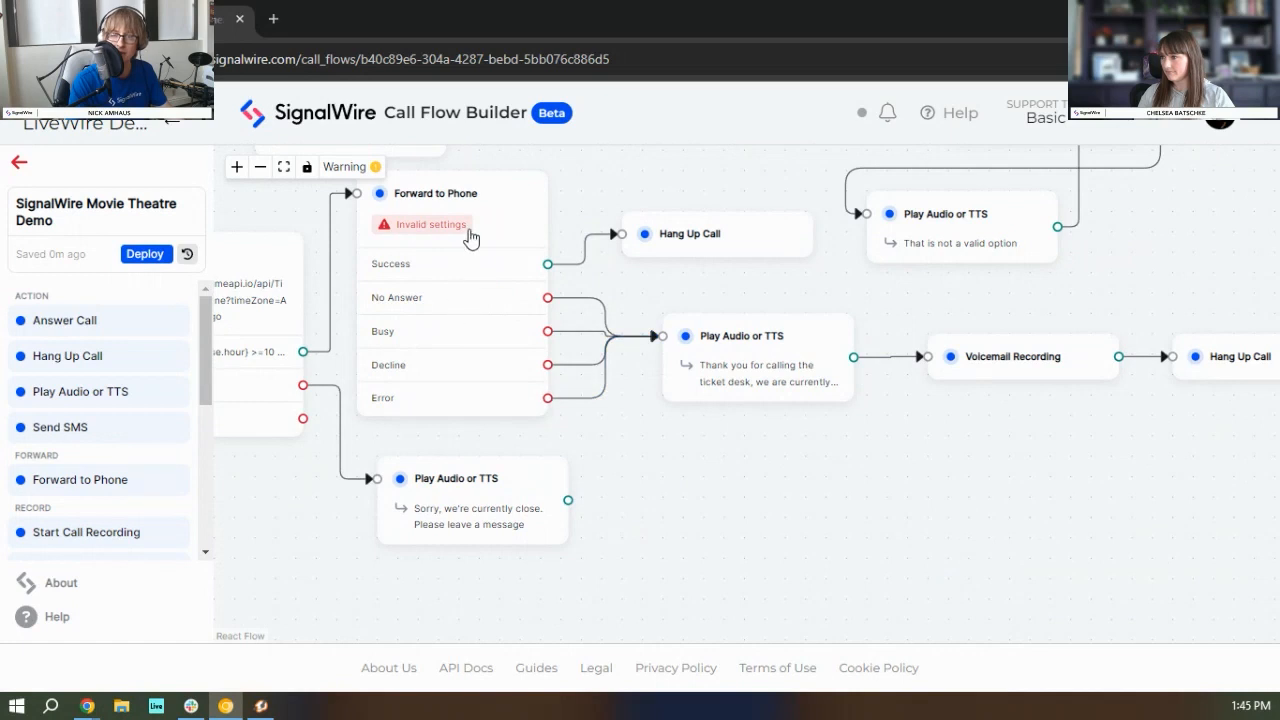
drag(568, 500, 927, 357)
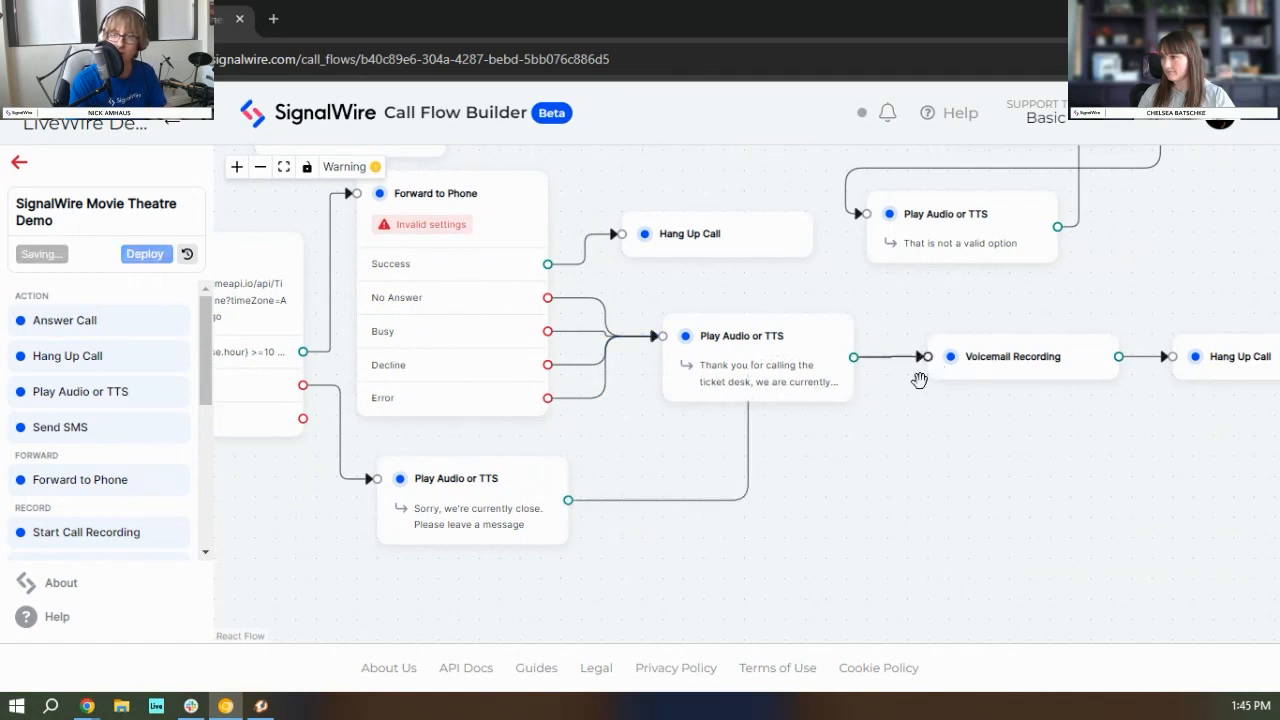
Step: Connect the Request node's Failure output to the closed message node, and reroute it to Forward to Phone
drag(705, 454, 942, 487)
drag(541, 535, 511, 551)
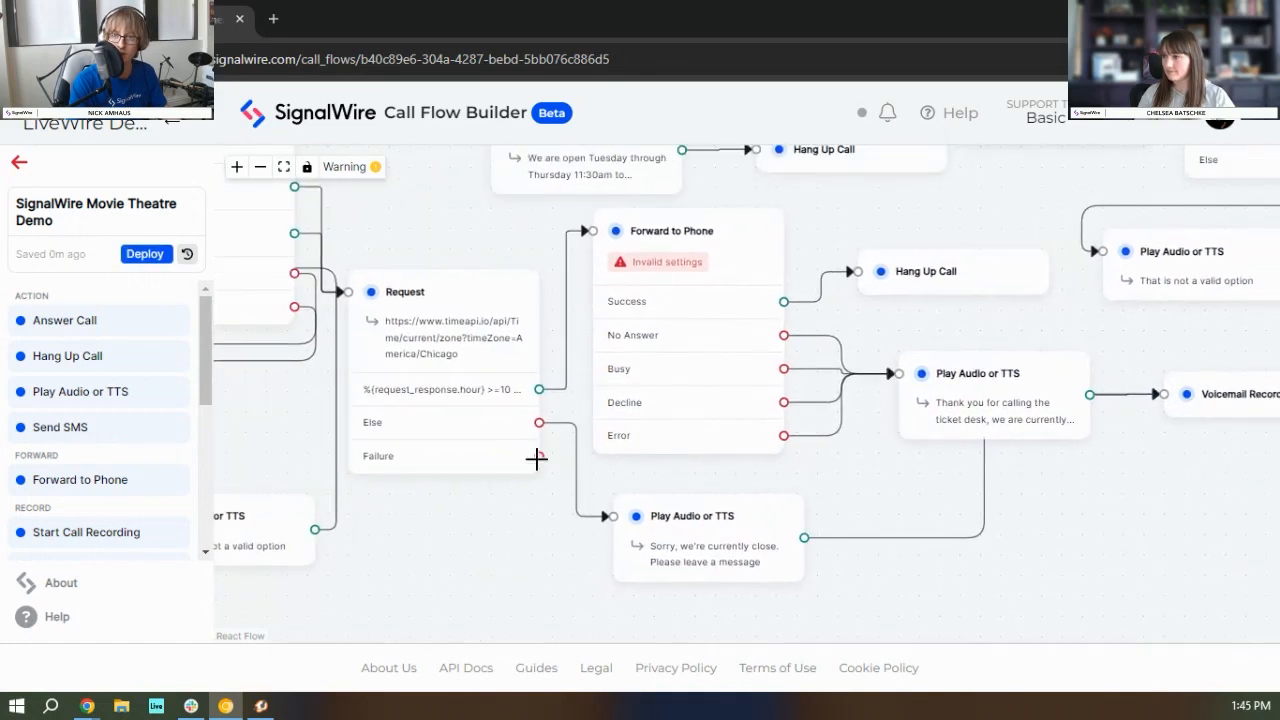
drag(540, 456, 608, 516)
drag(691, 463, 645, 479)
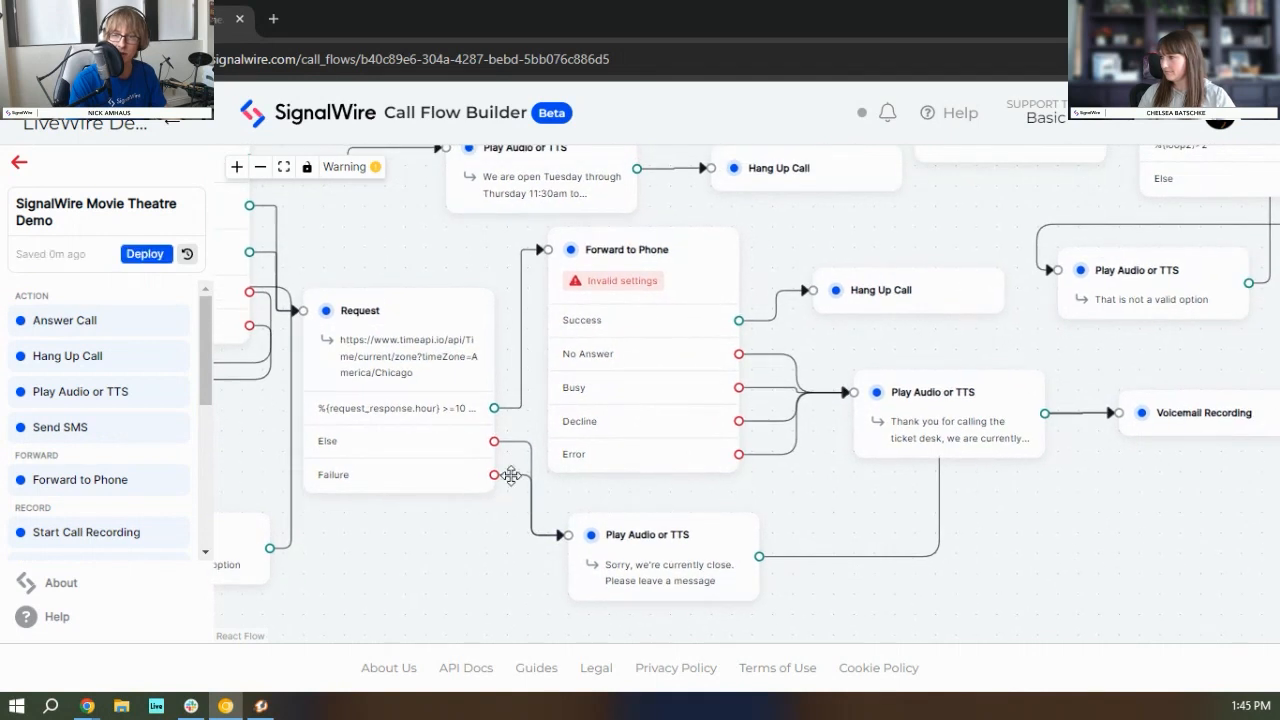
drag(494, 475, 546, 249)
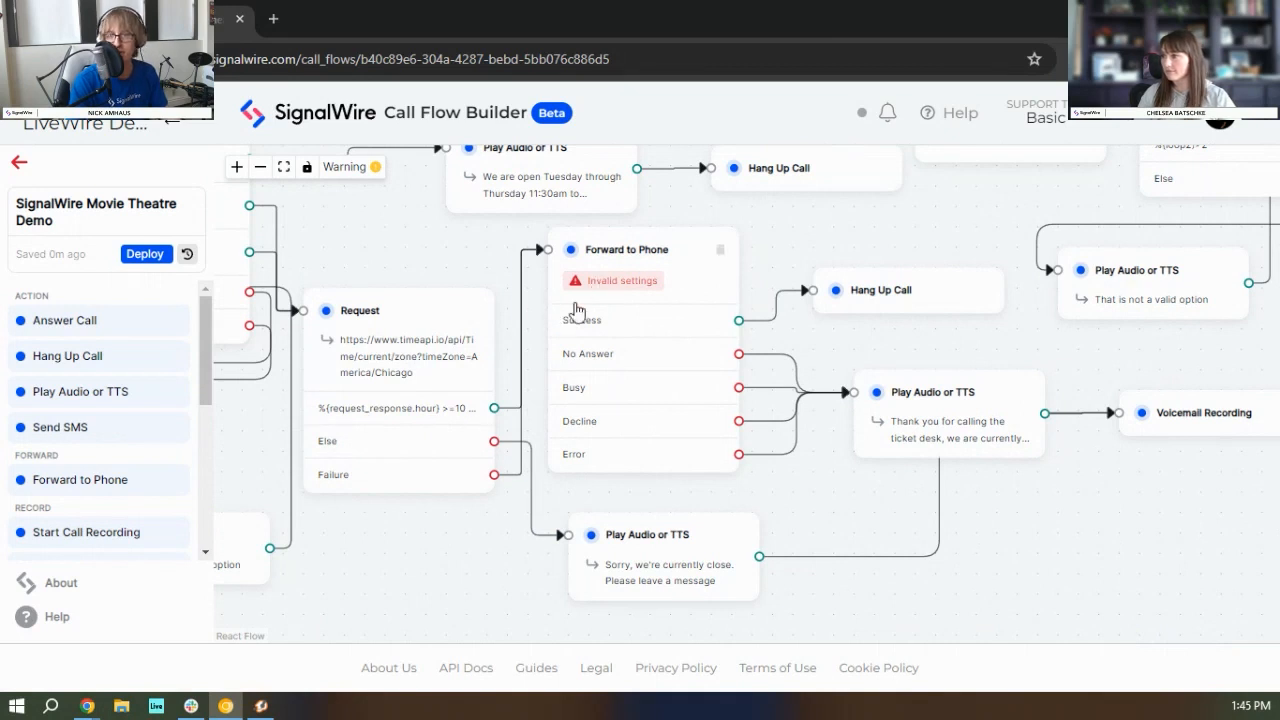
Step: In the Request node's Condition 1, correct the second comparison's variable so it reads %{request_response.hour} <20
drag(386, 251, 449, 260)
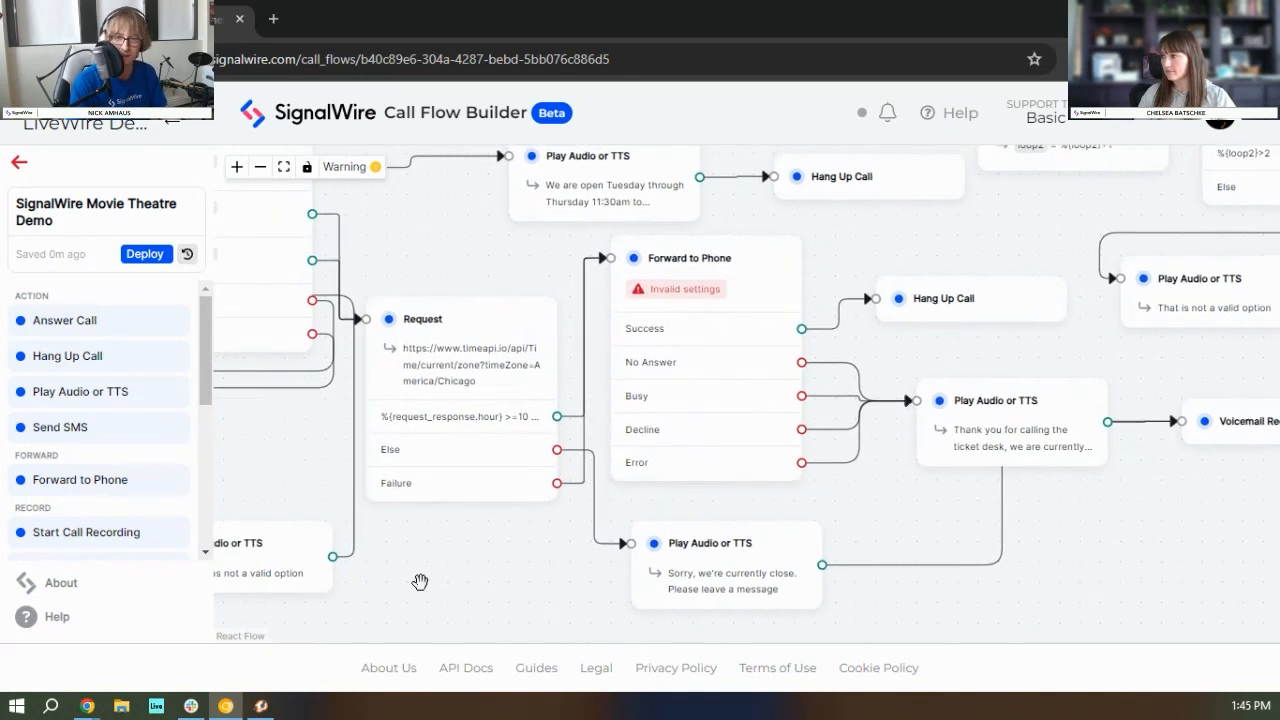
scroll(517, 566, down, 1)
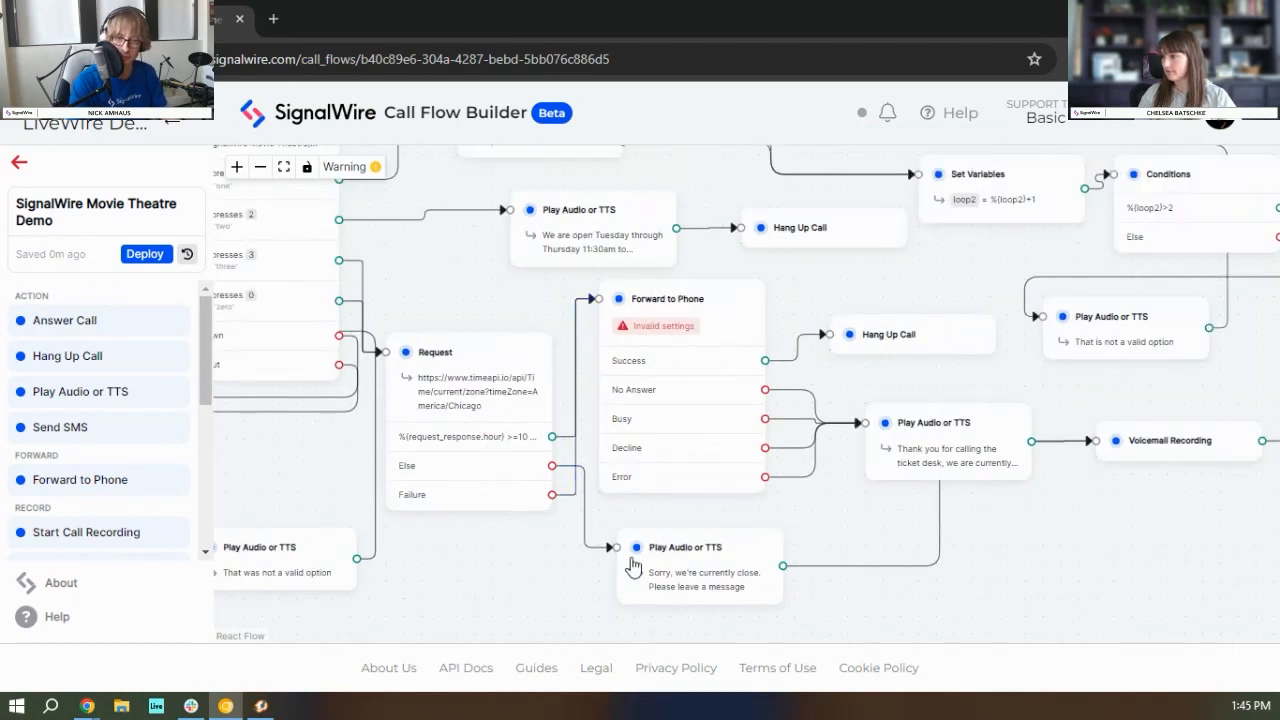
click(475, 376)
click(1160, 594)
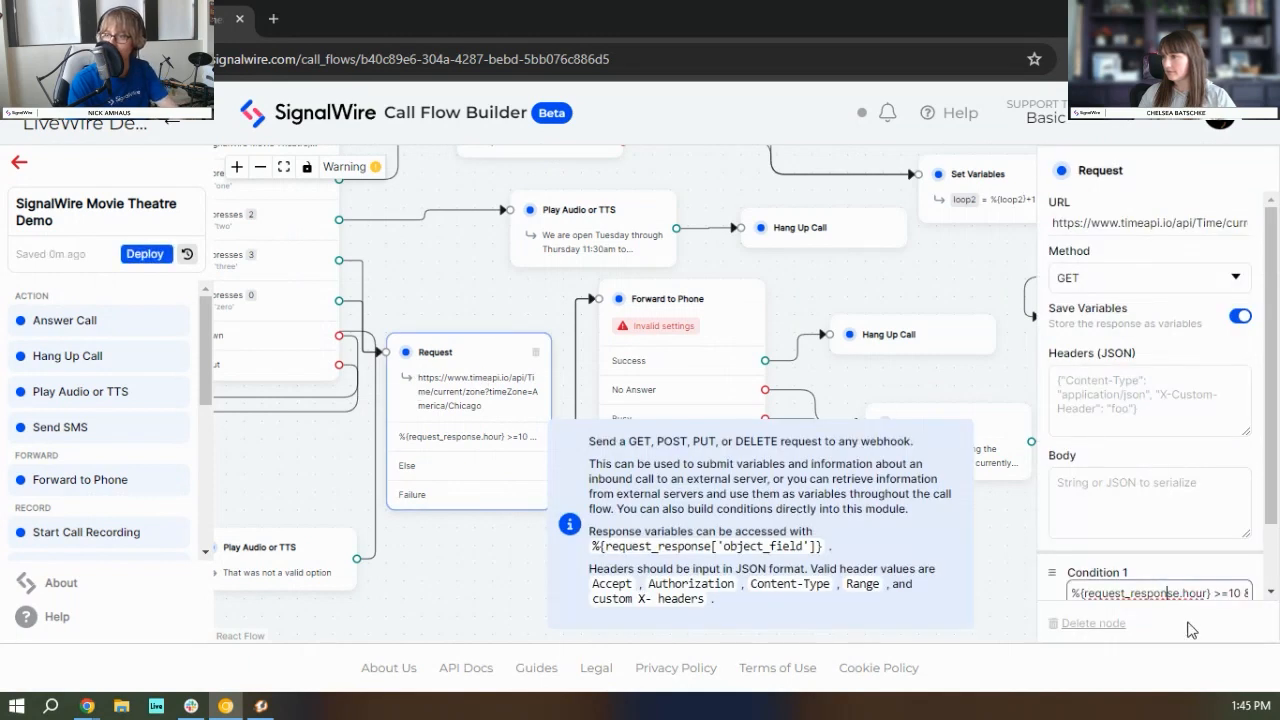
key(Right)
key(Right)
key(Right)
key(Right)
key(Right)
key(Right)
key(Right)
key(Right)
key(Right)
key(Right)
key(Right)
key(Right)
key(Right)
key(Right)
key(Right)
key(Right)
key(Right)
key(Right)
key(Right)
key(Right)
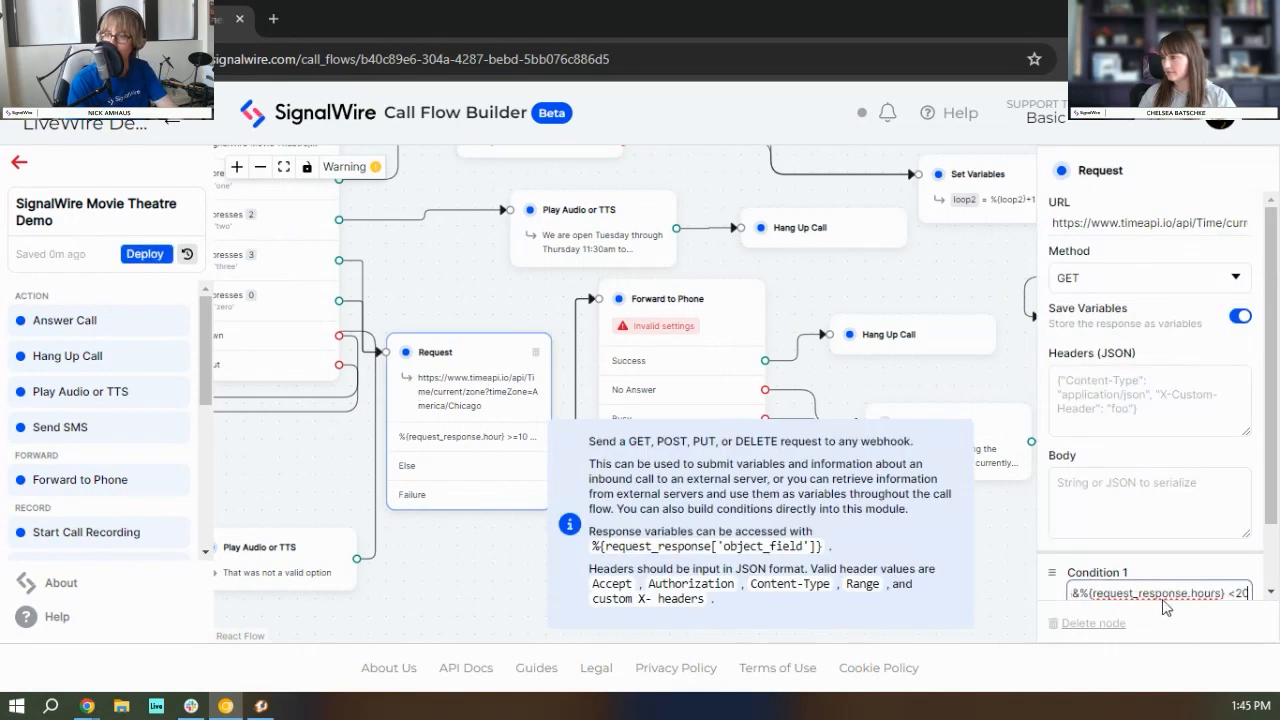
key(BackSpace)
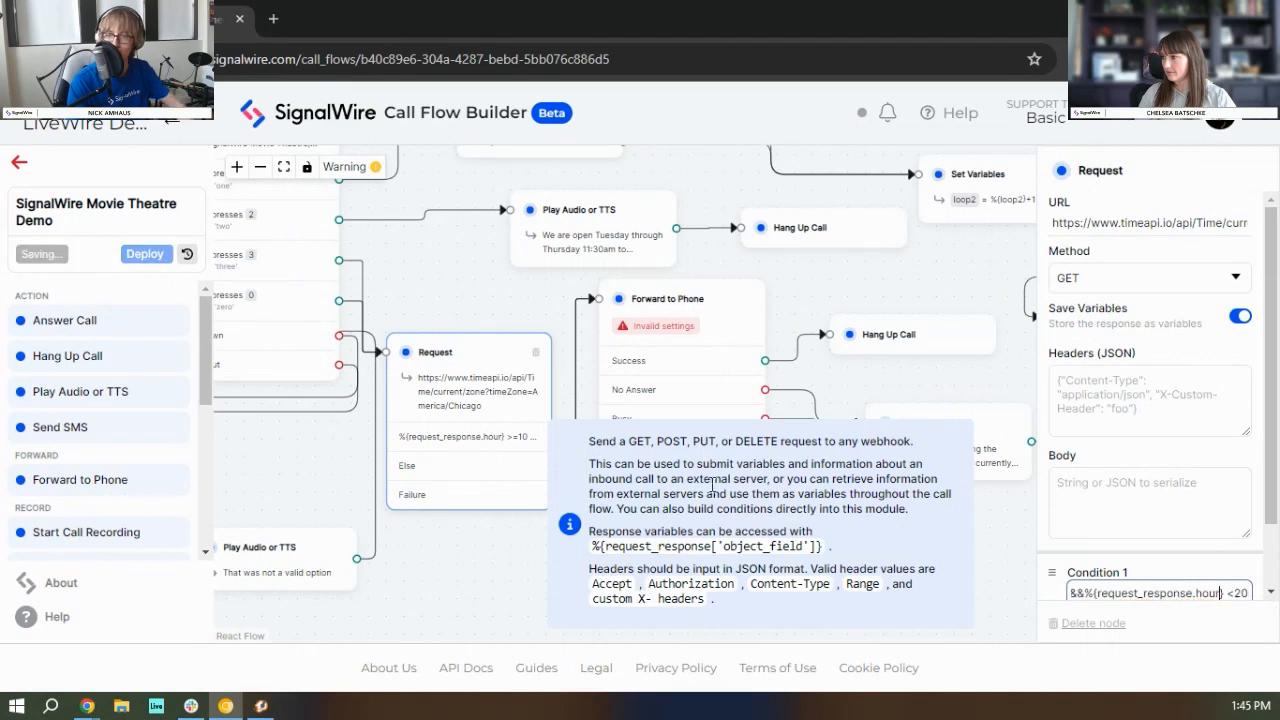
drag(446, 283, 437, 224)
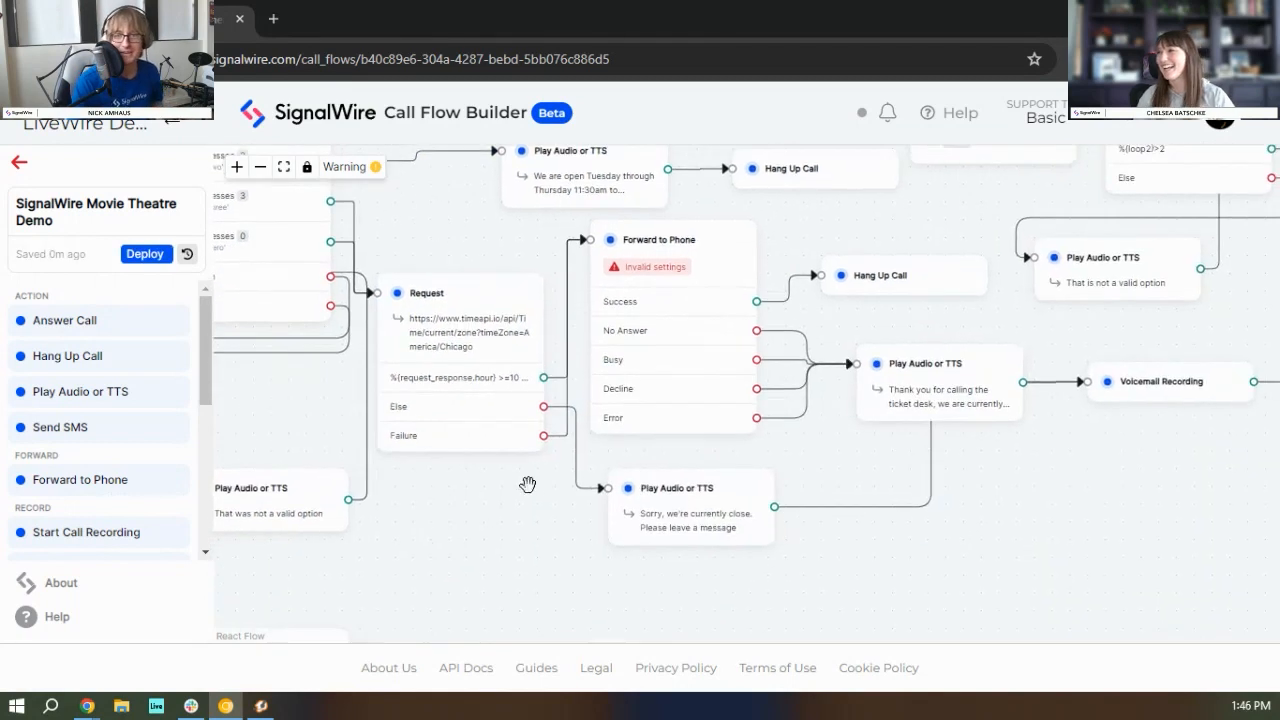
Step: Review the Request node's settings and its connections with the Gather Input, Set Variables, Forward to Phone and closed message nodes
drag(489, 533, 530, 504)
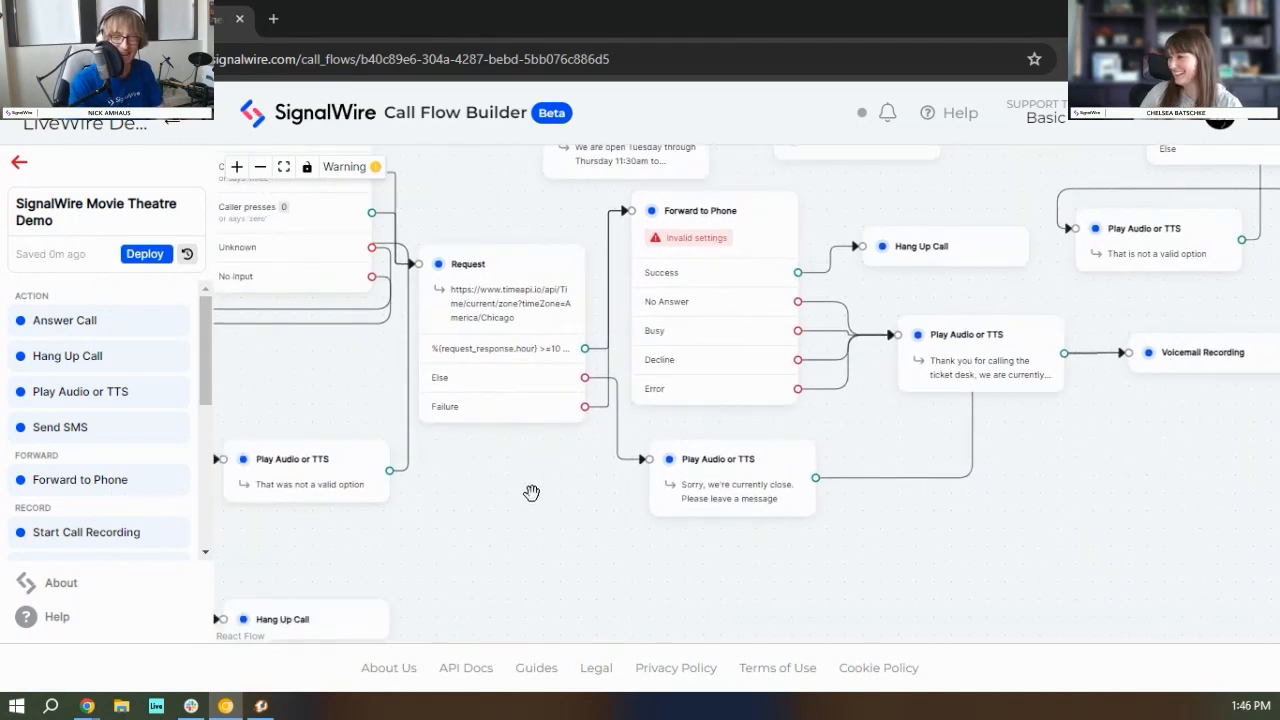
drag(537, 531, 493, 553)
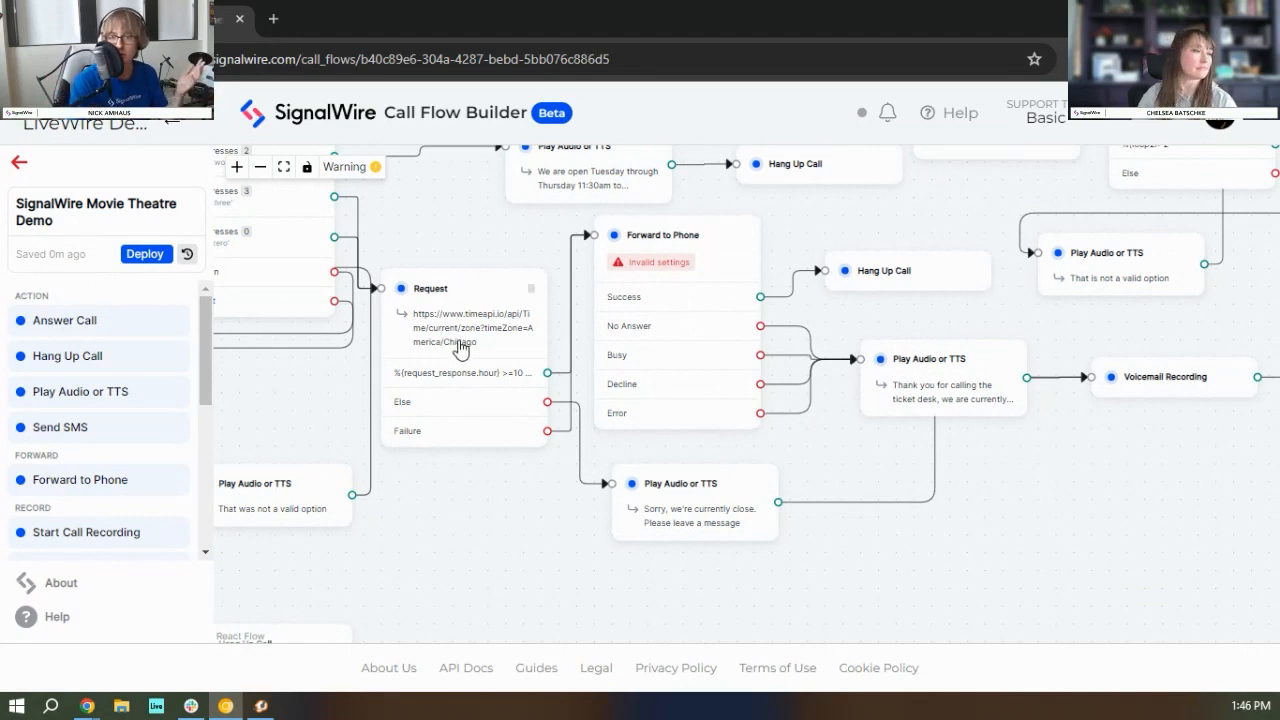
click(461, 349)
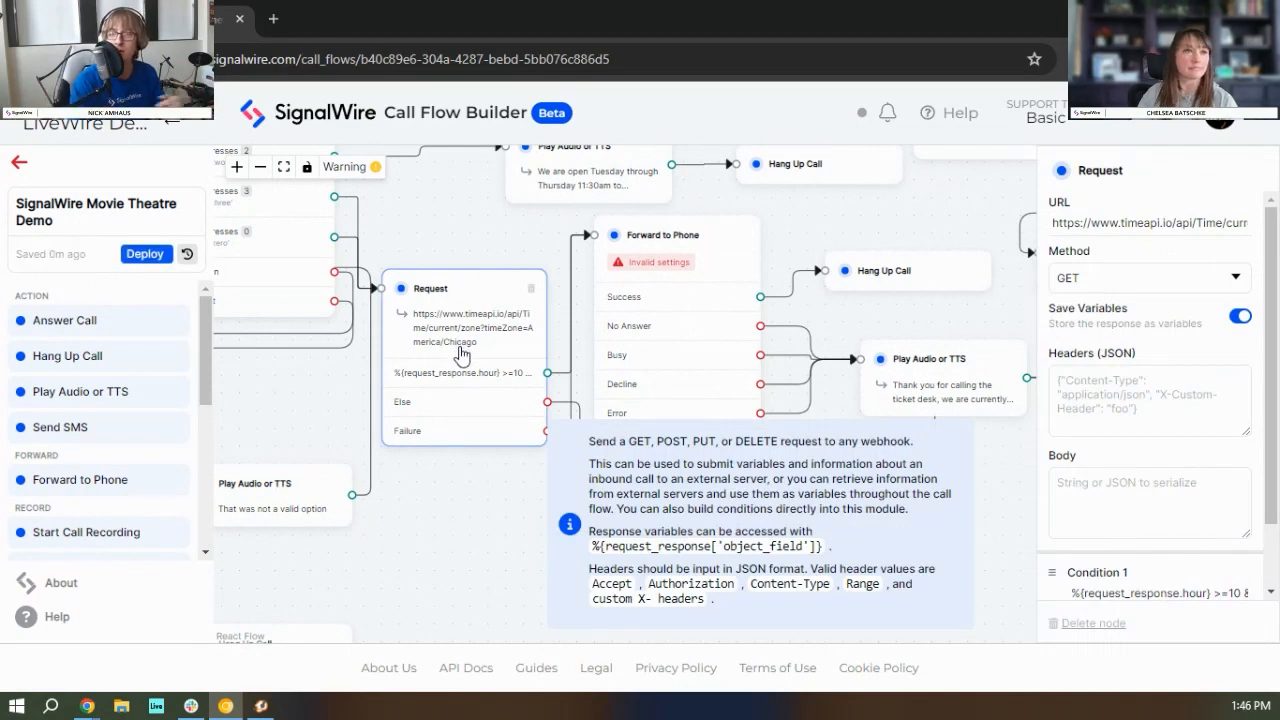
click(453, 502)
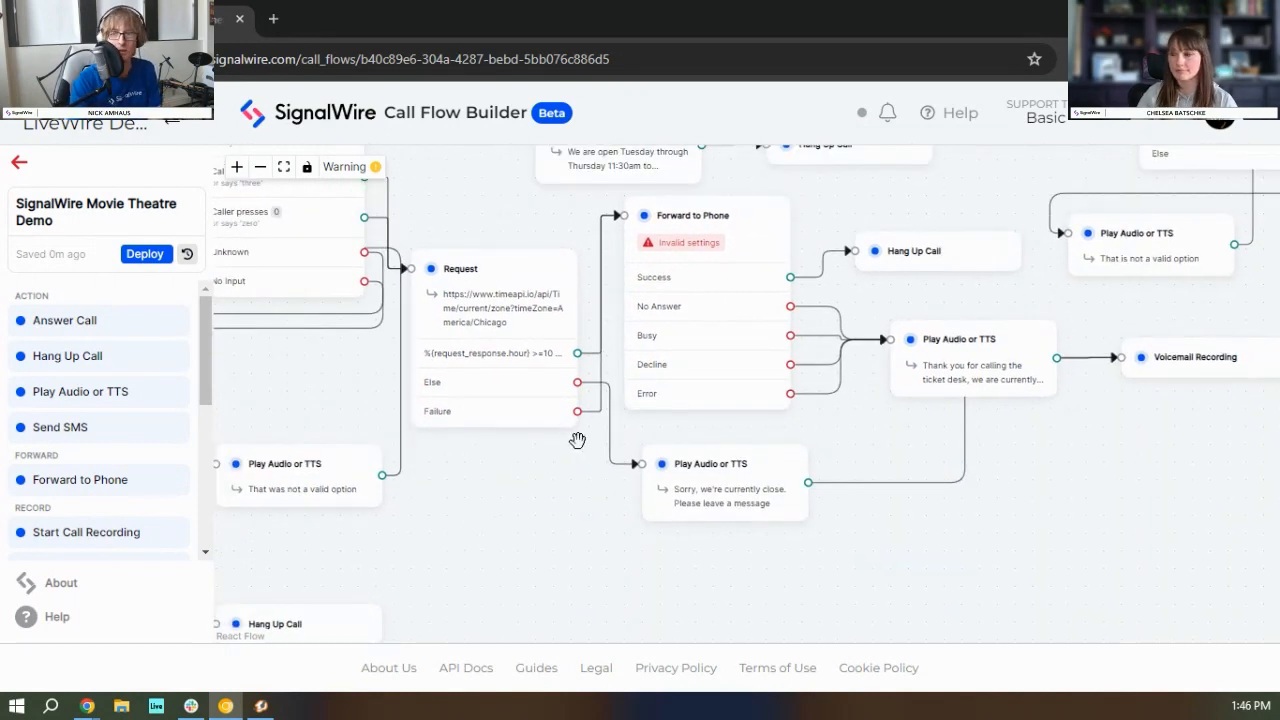
scroll(577, 440, down, 3)
drag(545, 518, 597, 611)
drag(491, 257, 568, 222)
scroll(318, 445, up, 3)
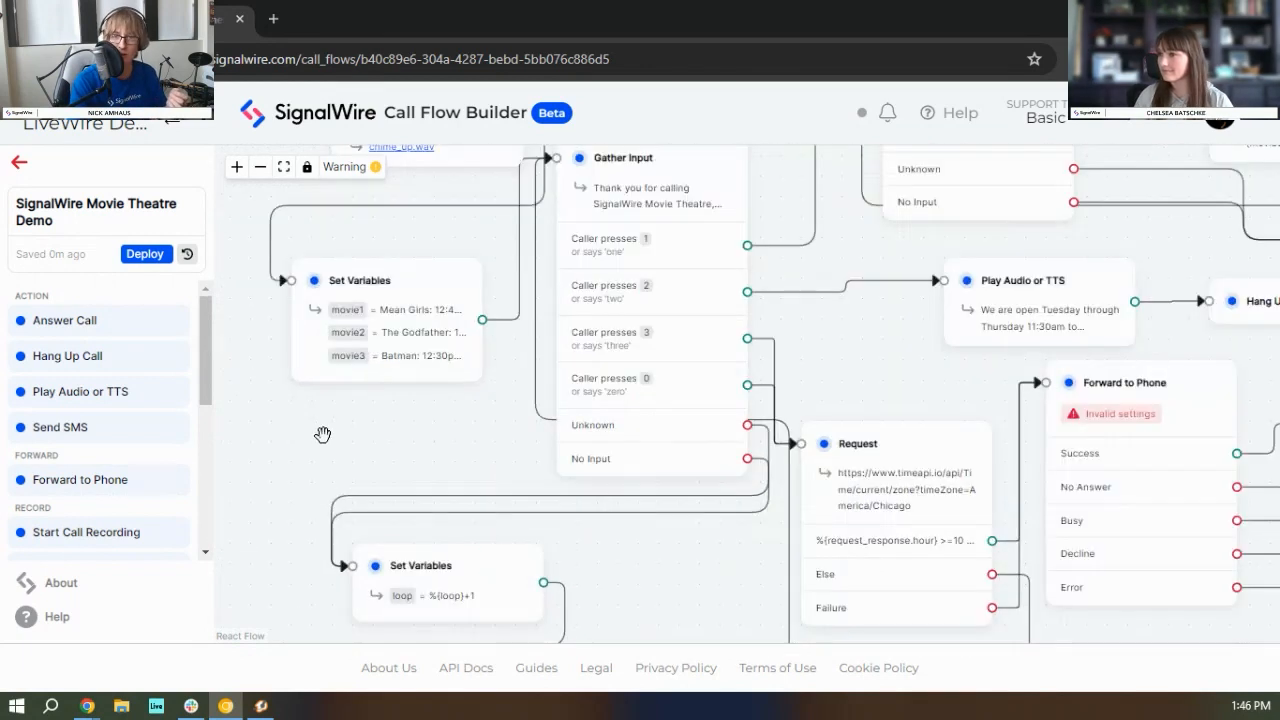
click(425, 335)
drag(397, 428, 327, 425)
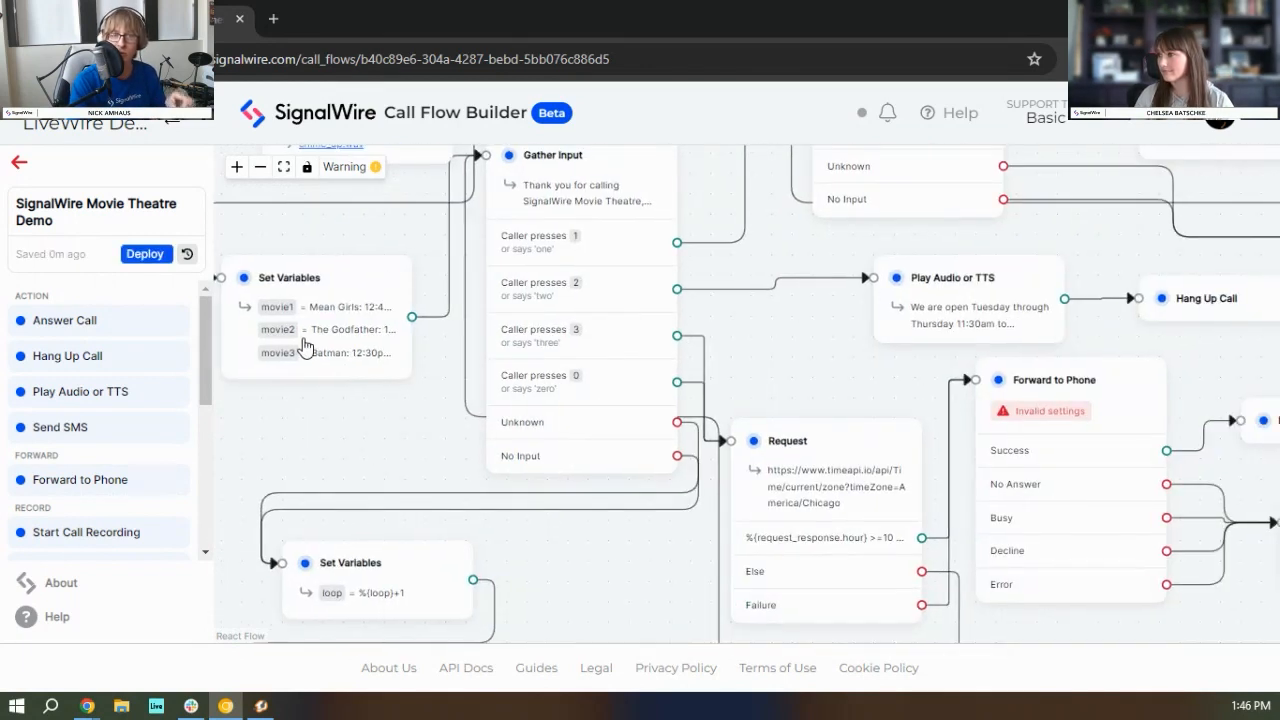
drag(825, 367, 587, 300)
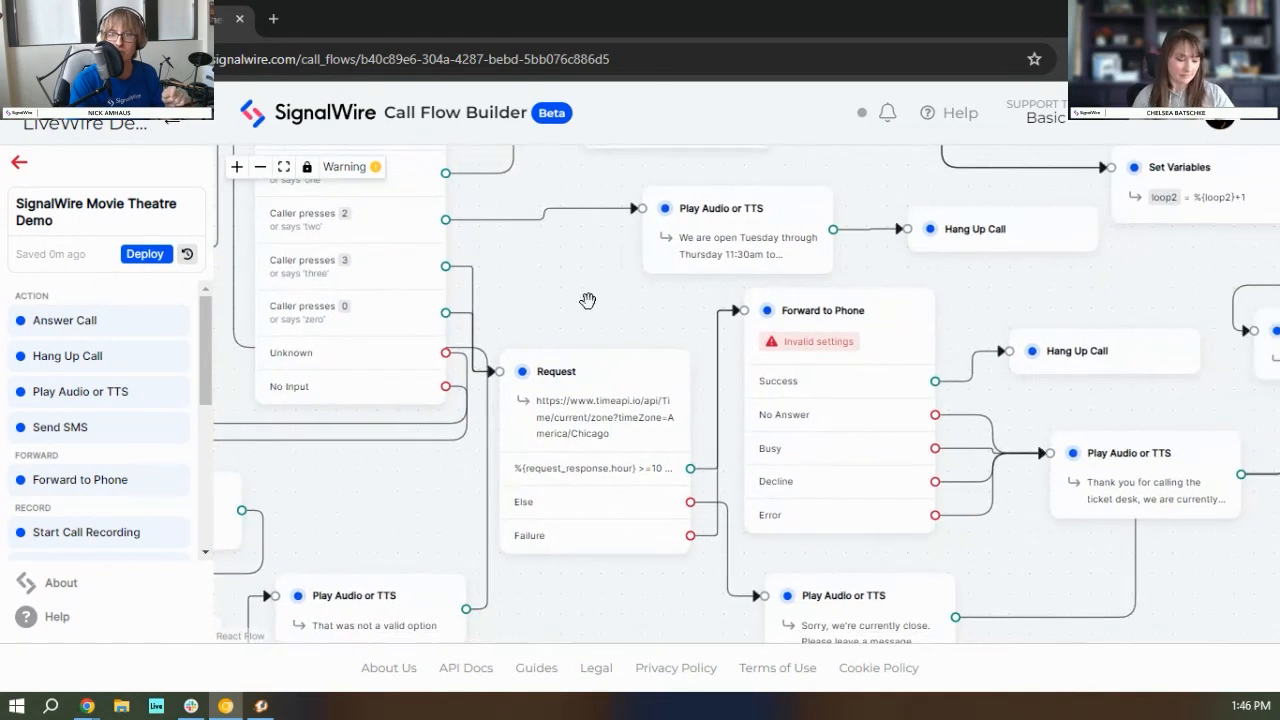
click(618, 418)
drag(577, 289, 475, 253)
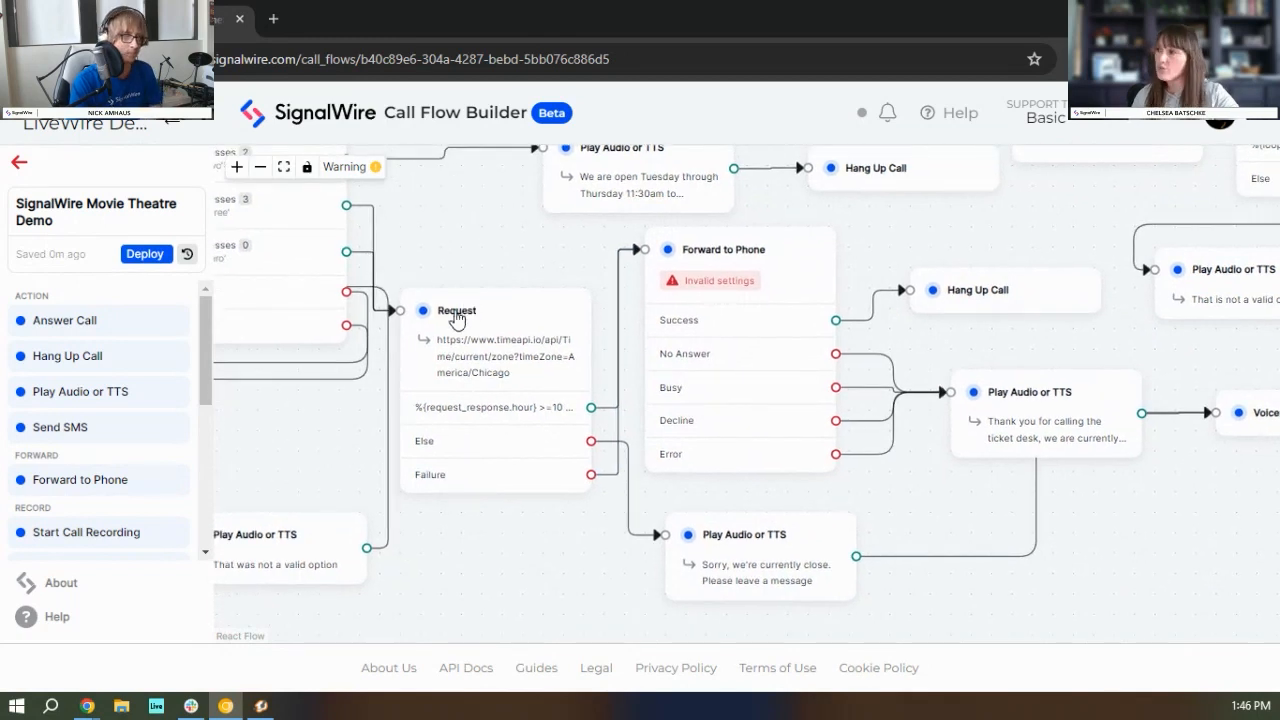
drag(455, 246, 475, 274)
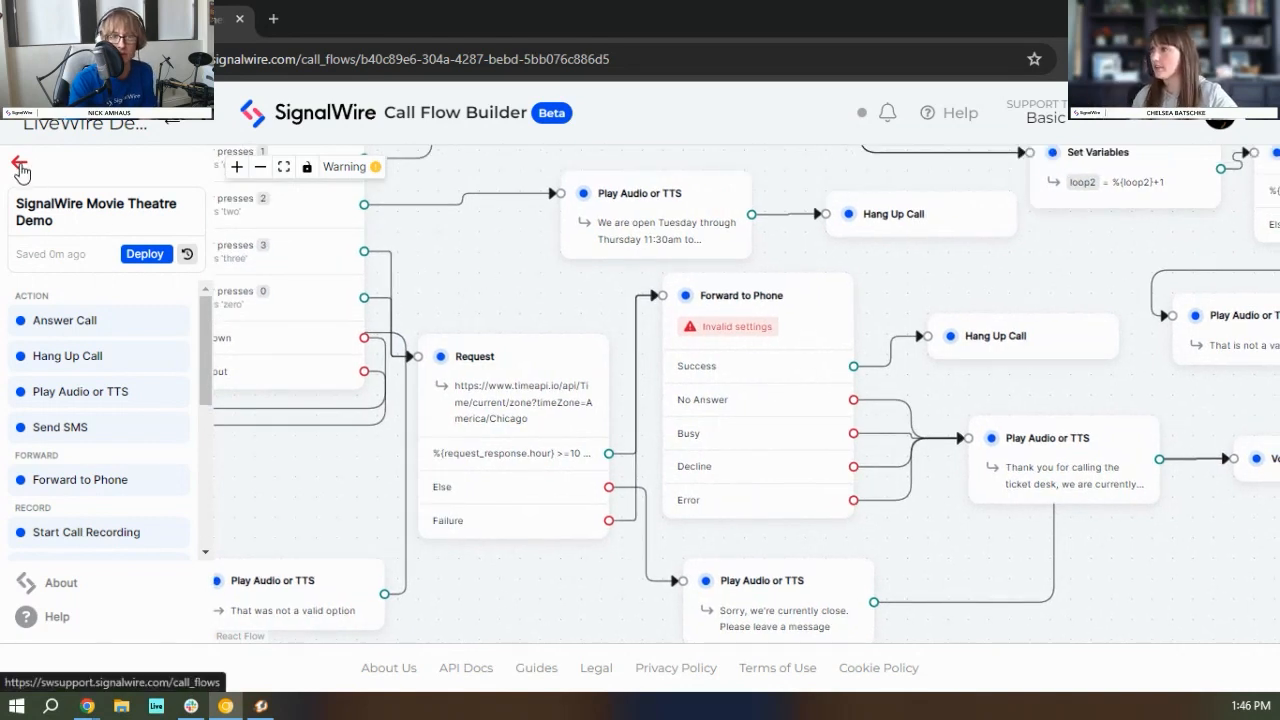
Step: Leave the call flow and open the purchased phone number's settings for editing
click(20, 165)
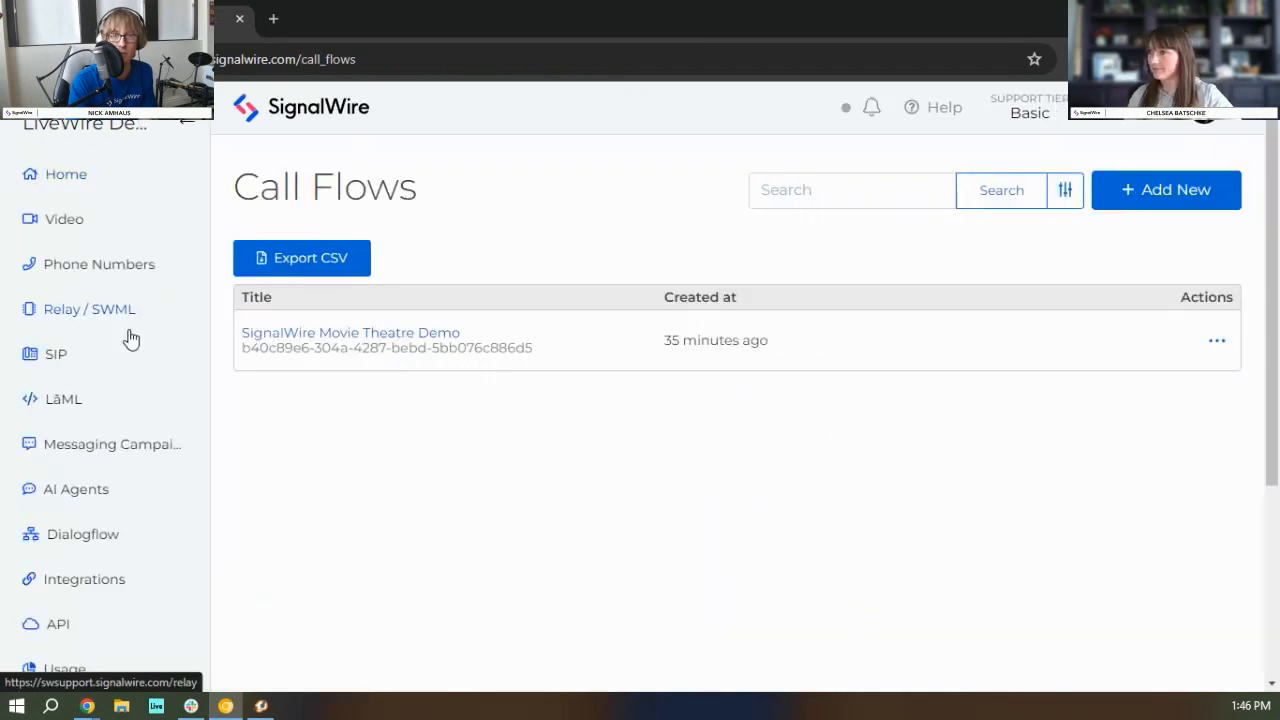
click(88, 272)
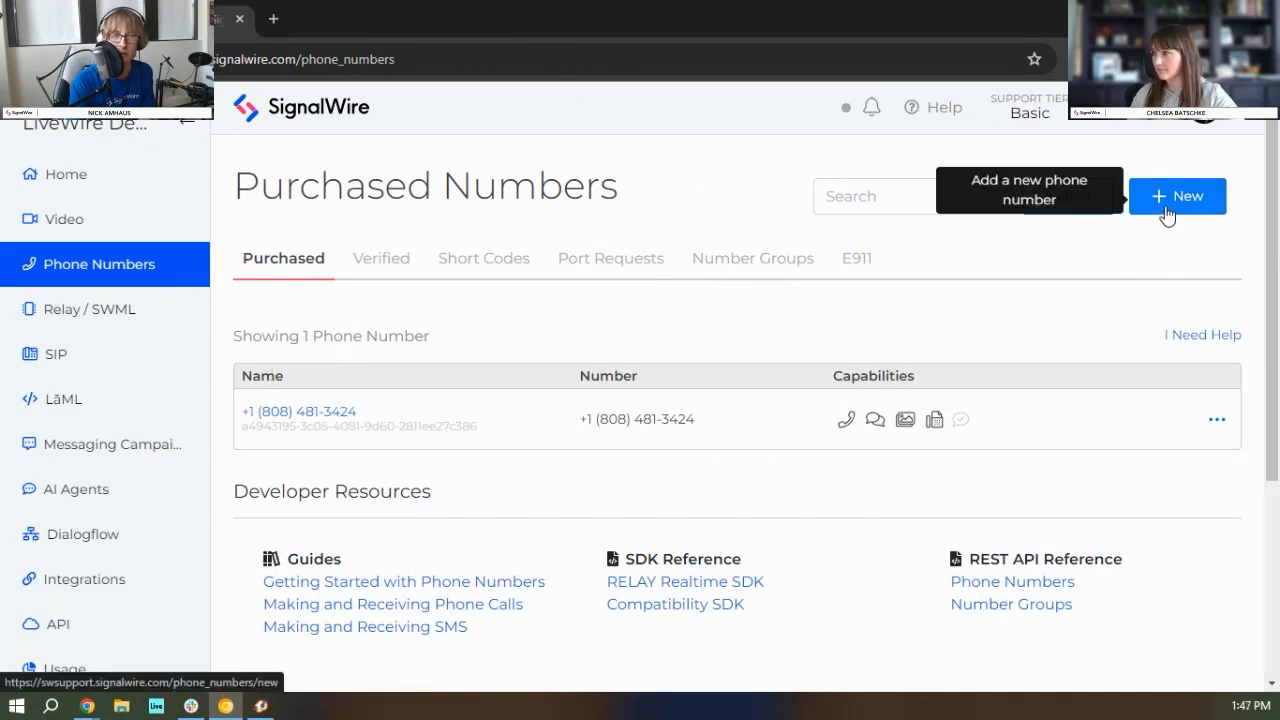
click(306, 417)
scroll(490, 335, down, 1)
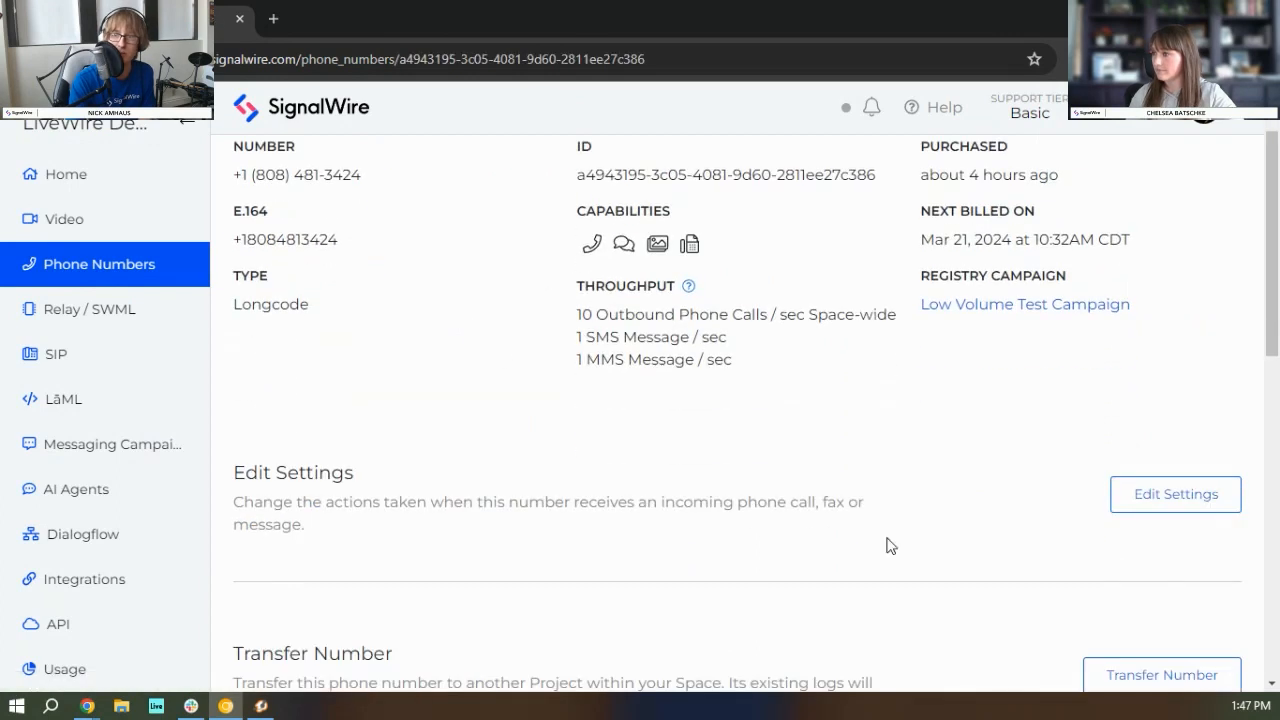
click(1177, 507)
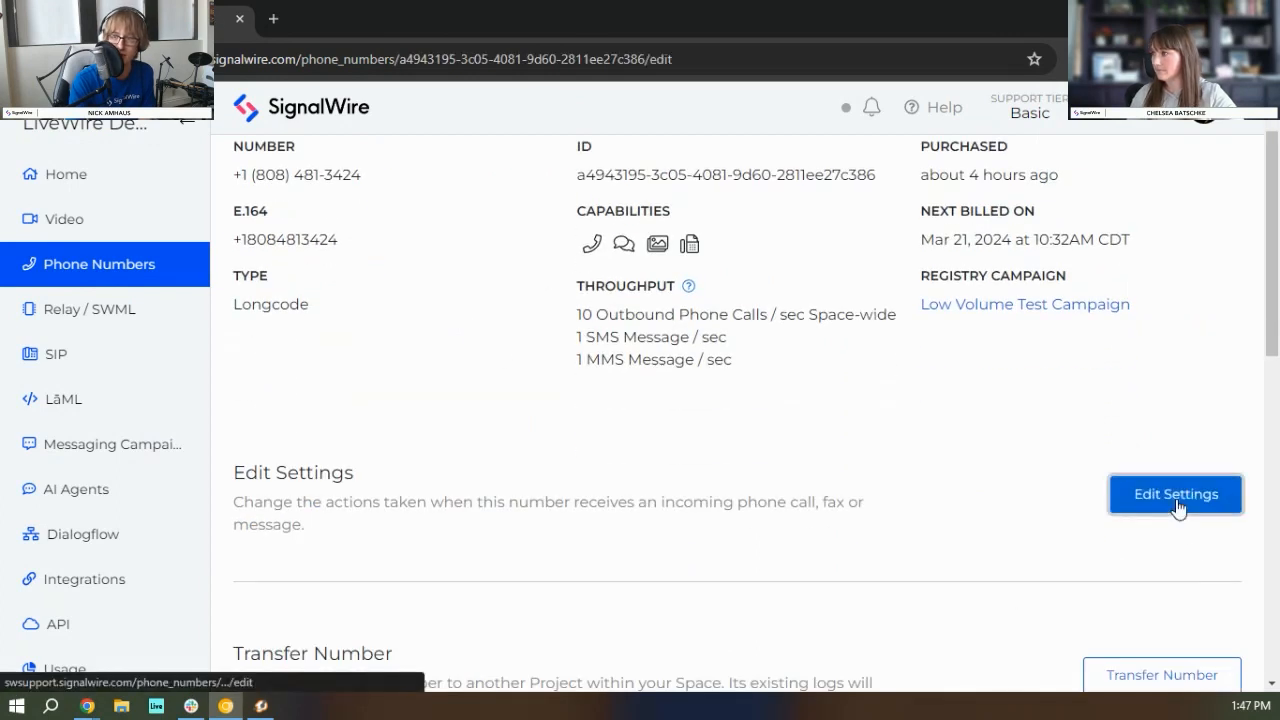
Step: Set the phone number's friendly name to Movie Theater
scroll(383, 392, down, 2)
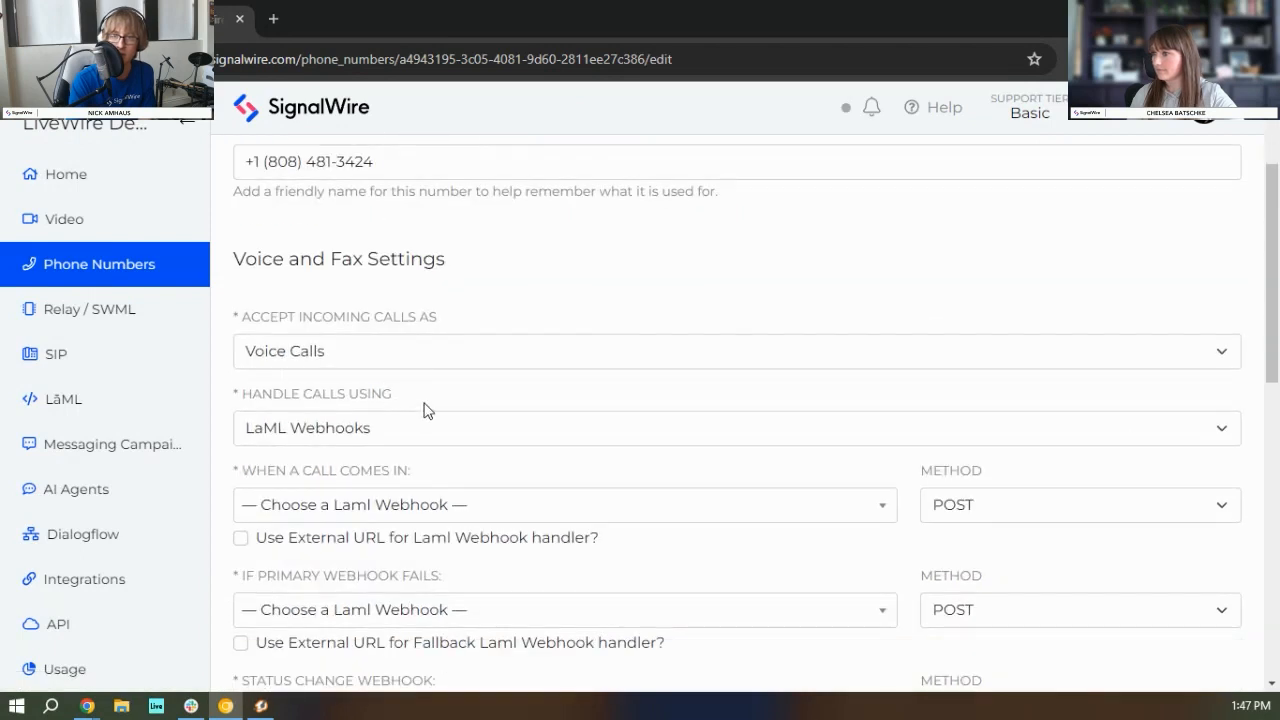
scroll(312, 368, up, 1)
triple_click(443, 251)
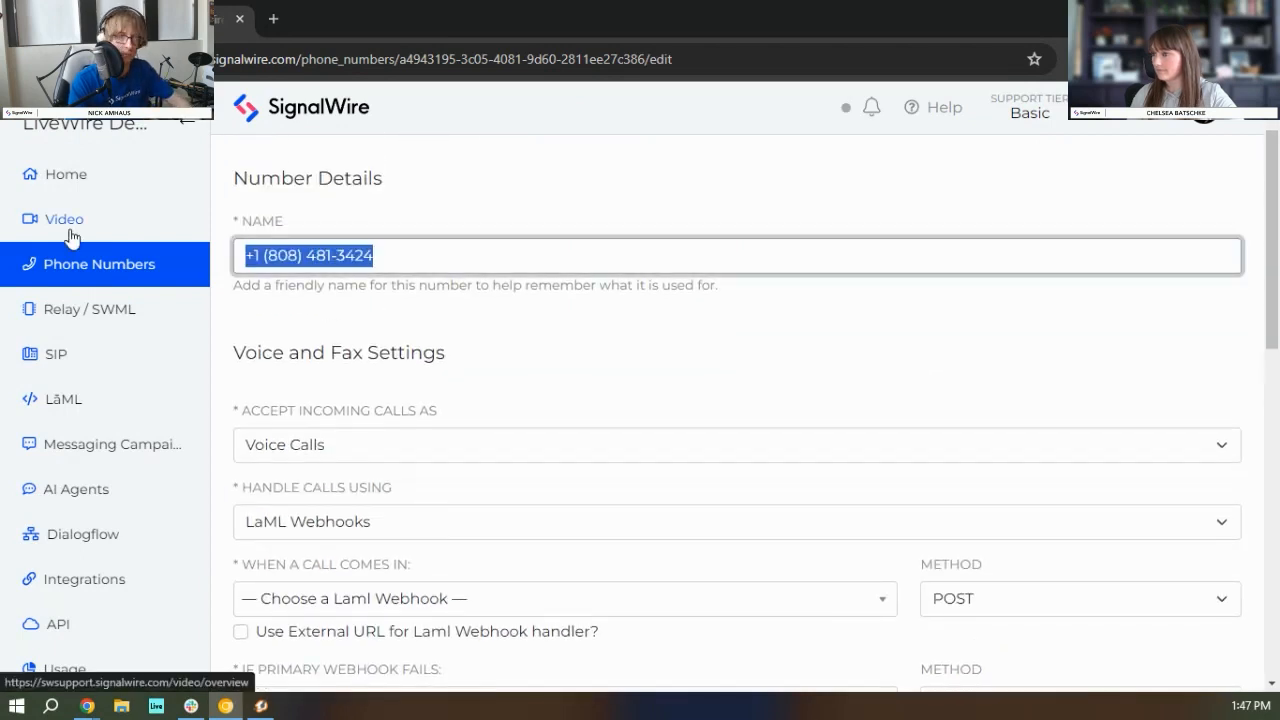
text(Movie Theater)
Step: Set incoming calls to be handled using a Call Flow, choose SignalWire Movie Theatre Demo, and save the number settings
scroll(400, 330, down, 2)
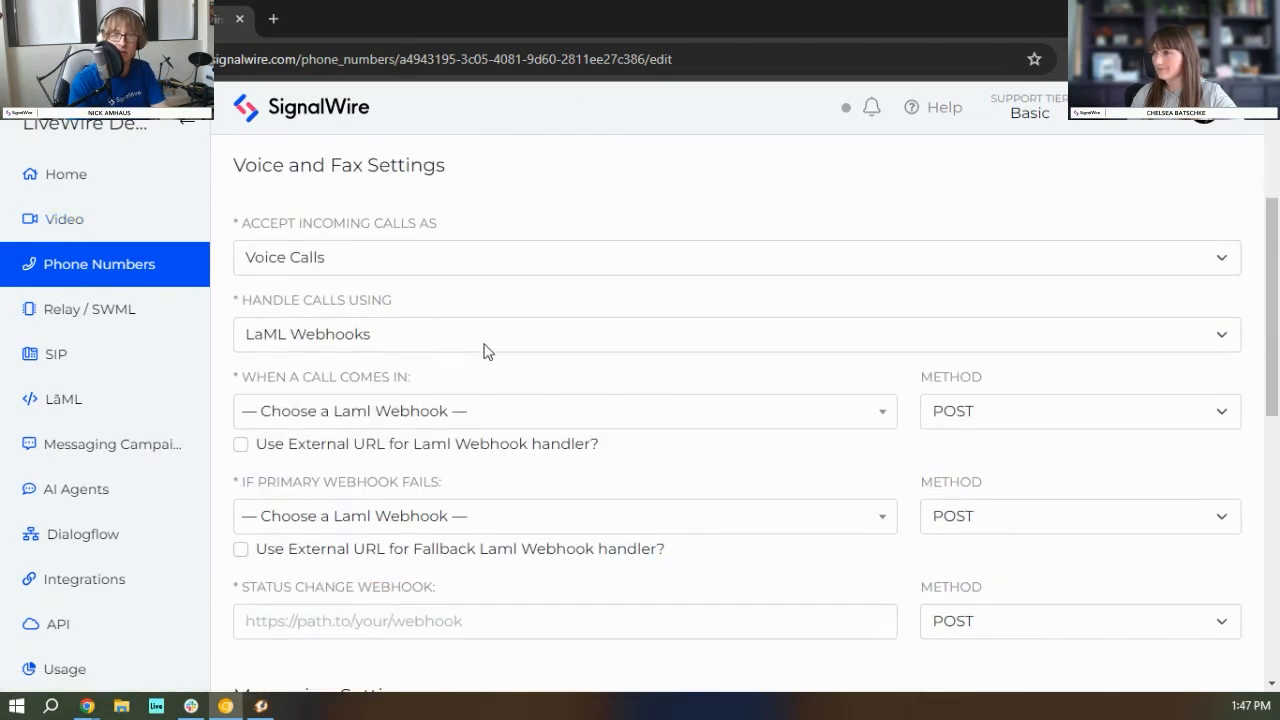
scroll(483, 350, down, 1)
click(423, 254)
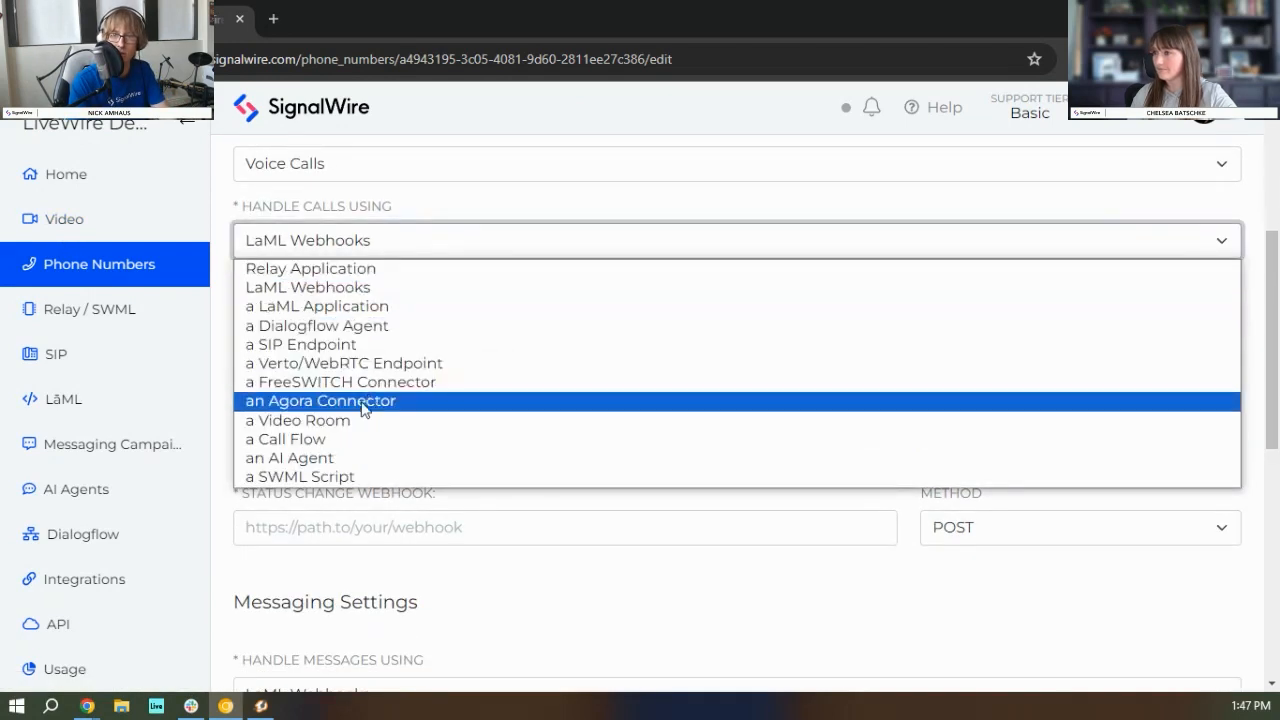
click(331, 442)
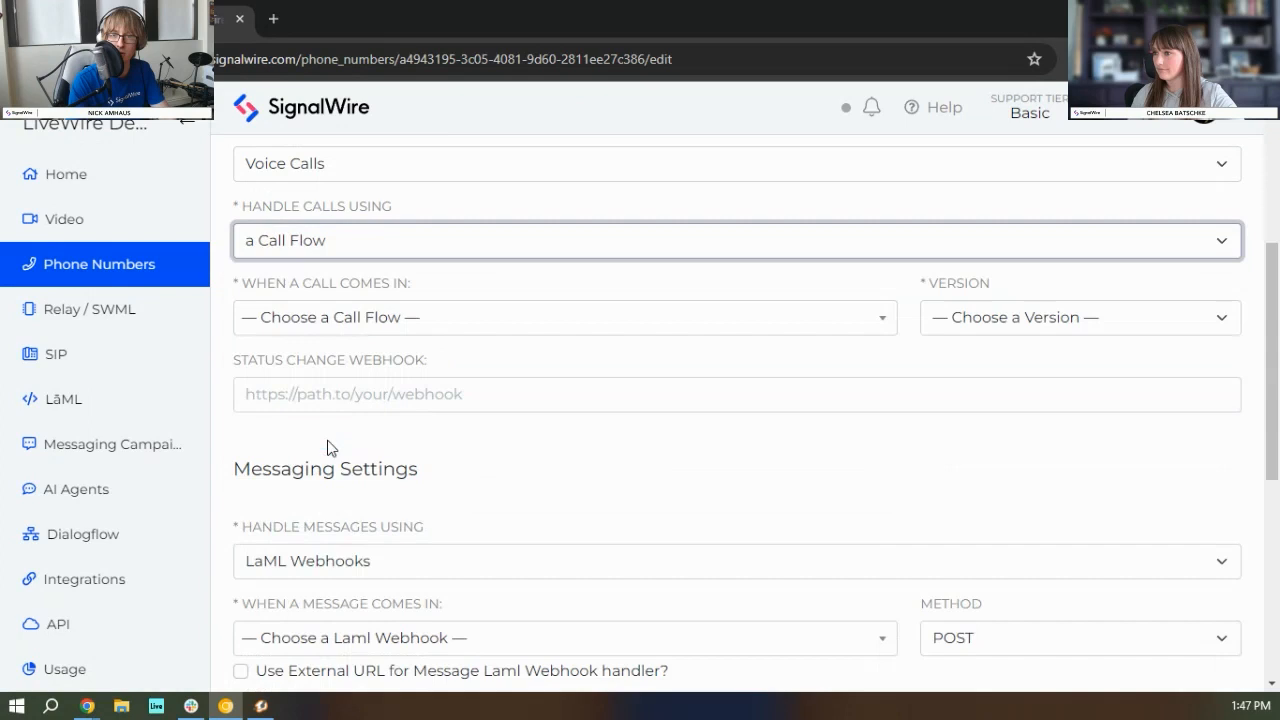
click(423, 331)
click(417, 428)
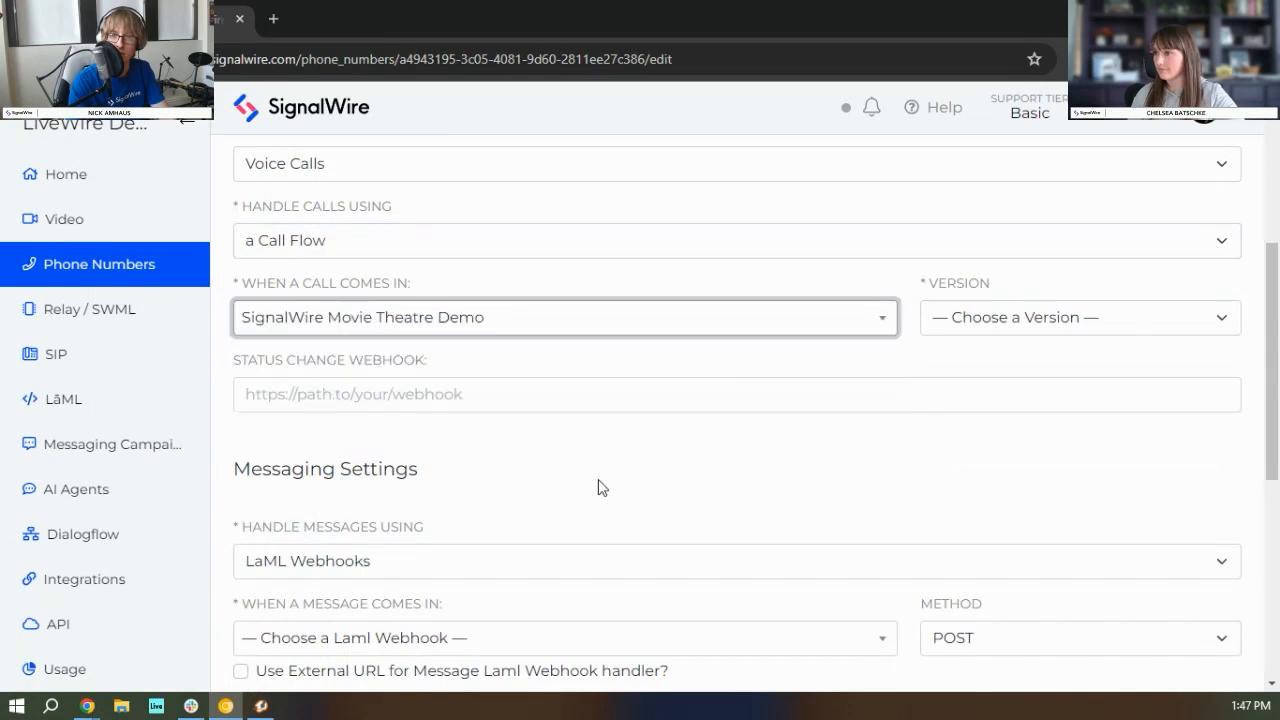
scroll(600, 486, down, 5)
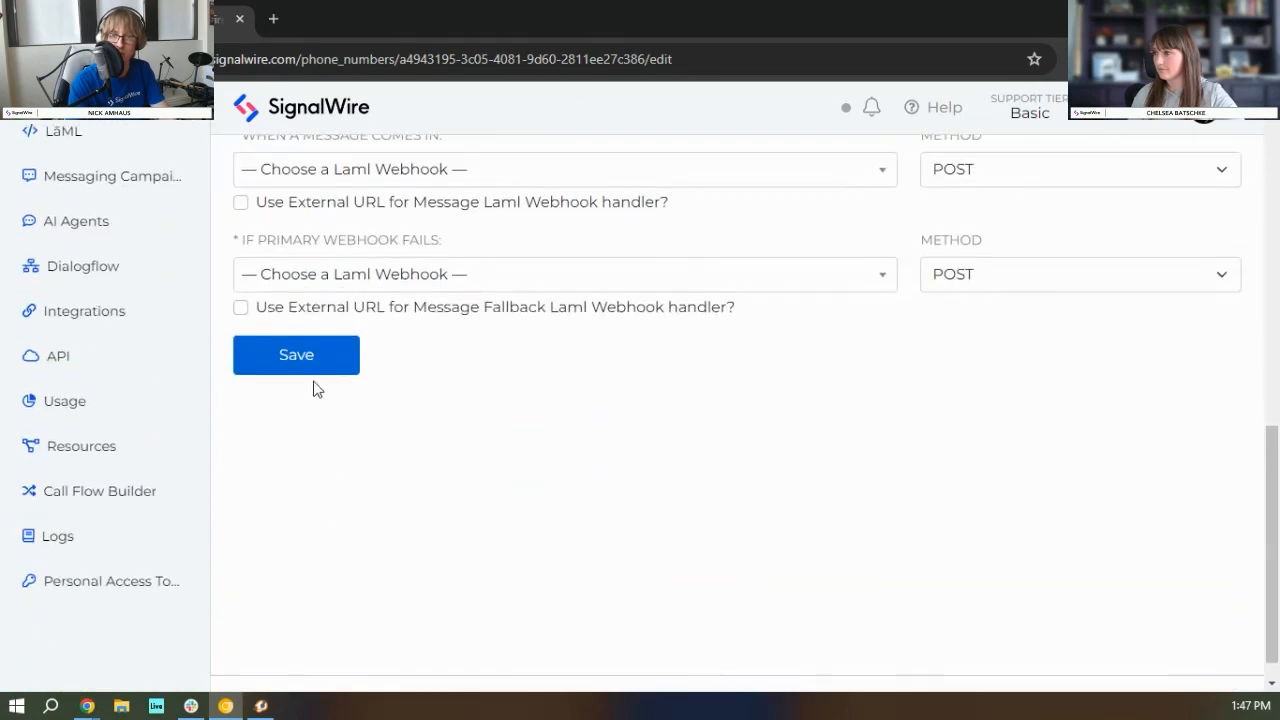
click(318, 366)
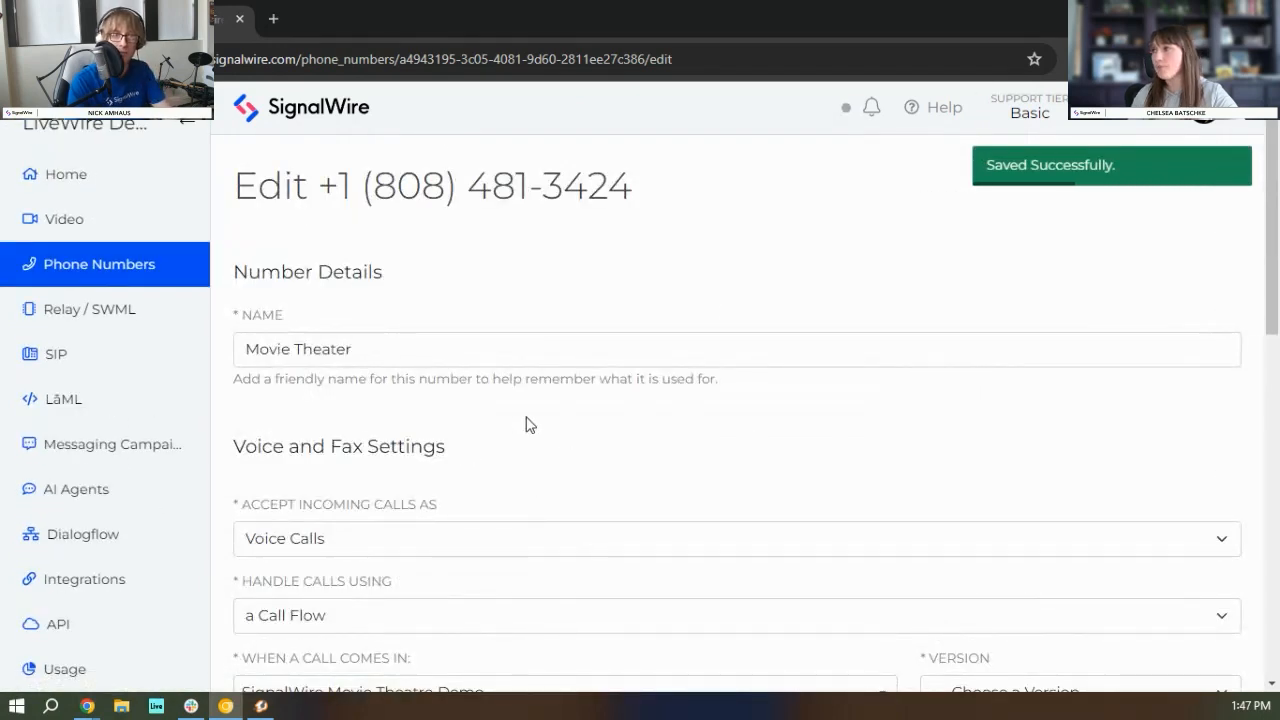
Step: Set the call flow version for incoming calls to Deployed Version and save the number settings
scroll(532, 435, down, 4)
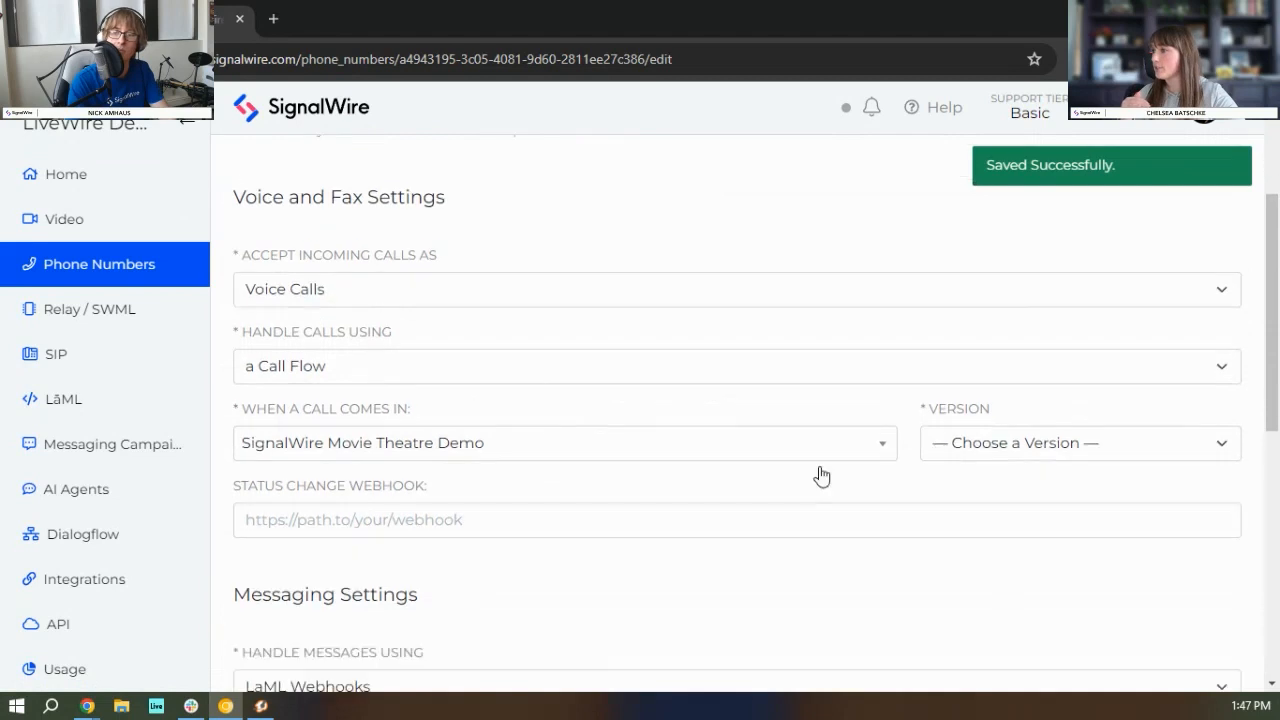
click(1057, 320)
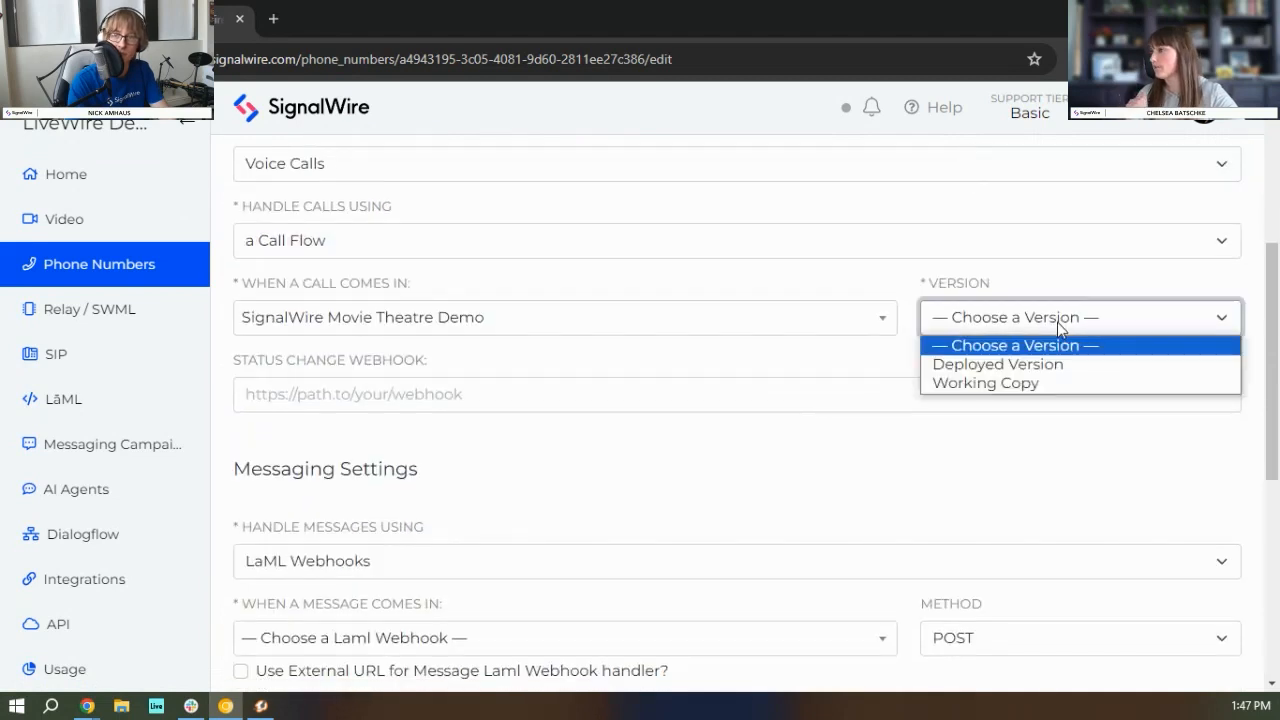
click(1046, 372)
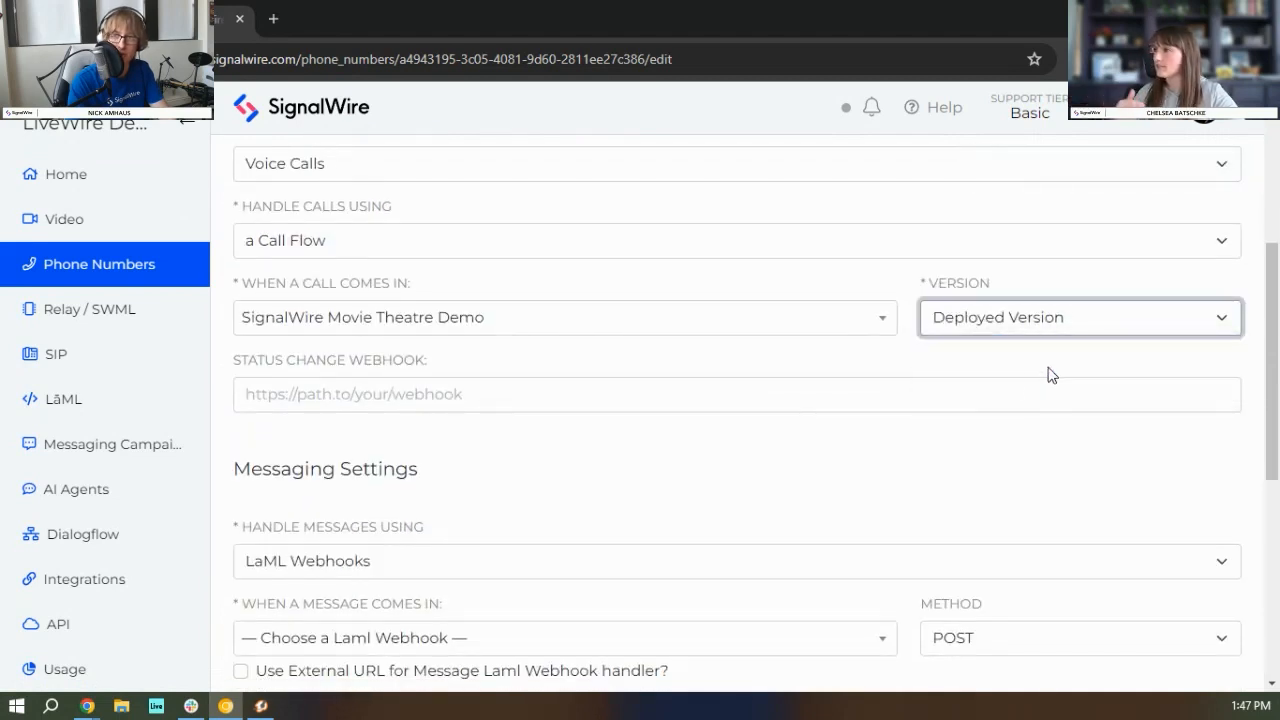
scroll(783, 408, down, 1)
scroll(686, 410, down, 1)
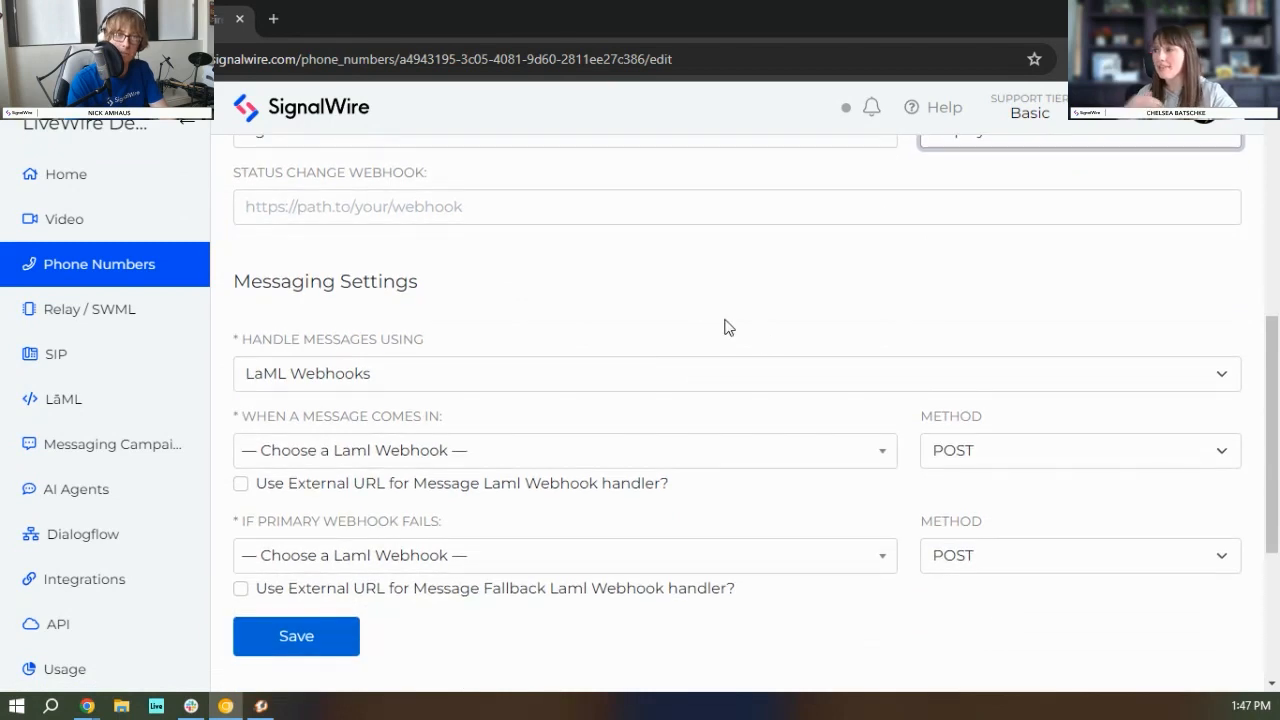
scroll(734, 354, up, 2)
scroll(846, 477, down, 2)
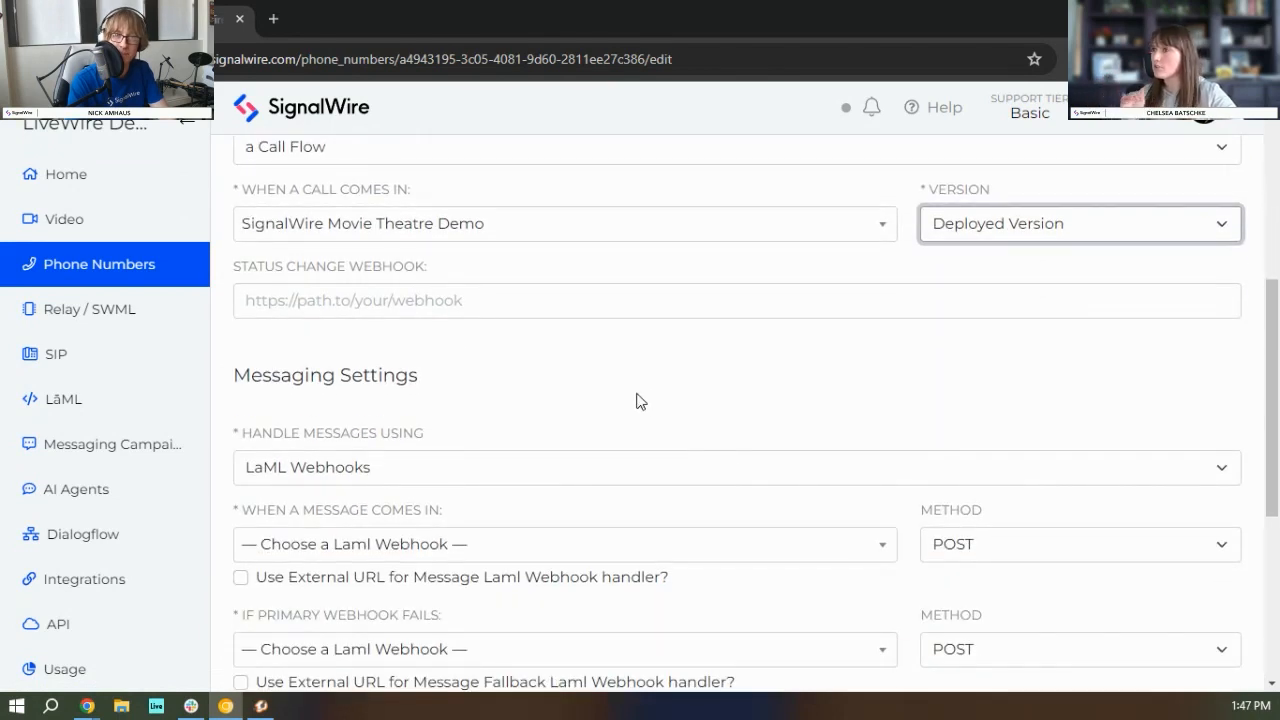
scroll(637, 400, down, 1)
scroll(700, 330, up, 1)
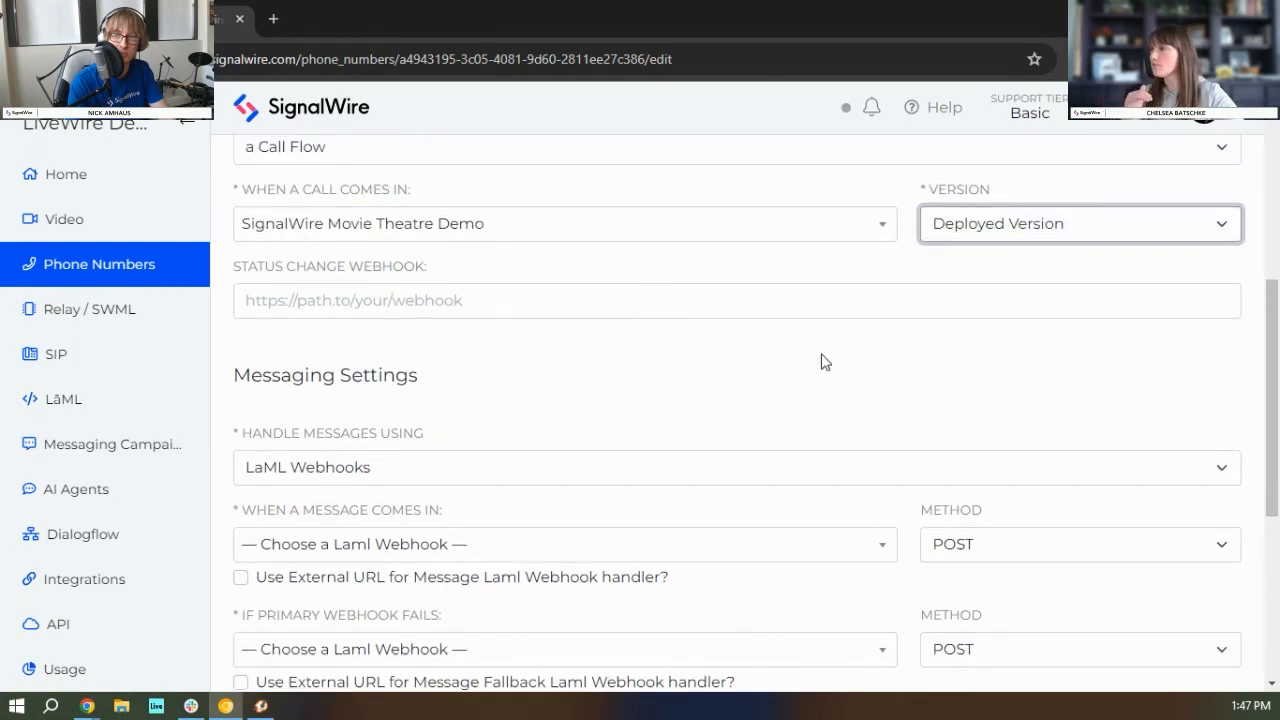
scroll(645, 399, down, 1)
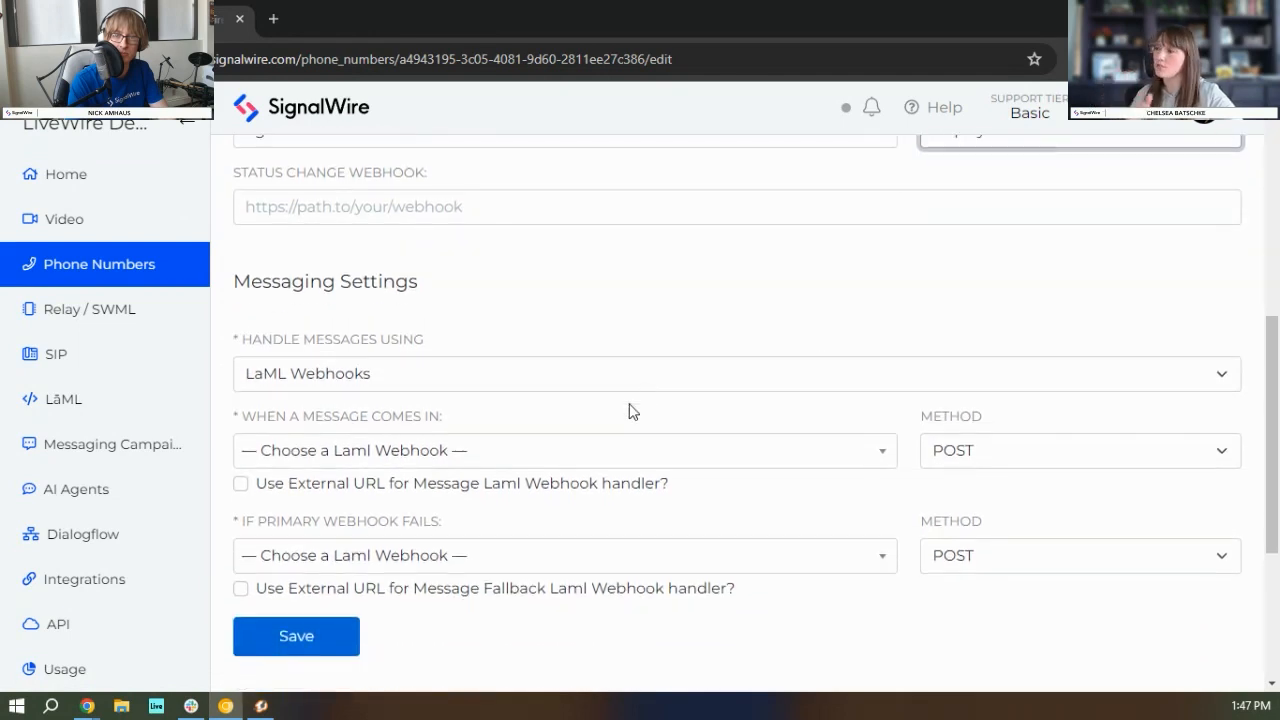
click(301, 650)
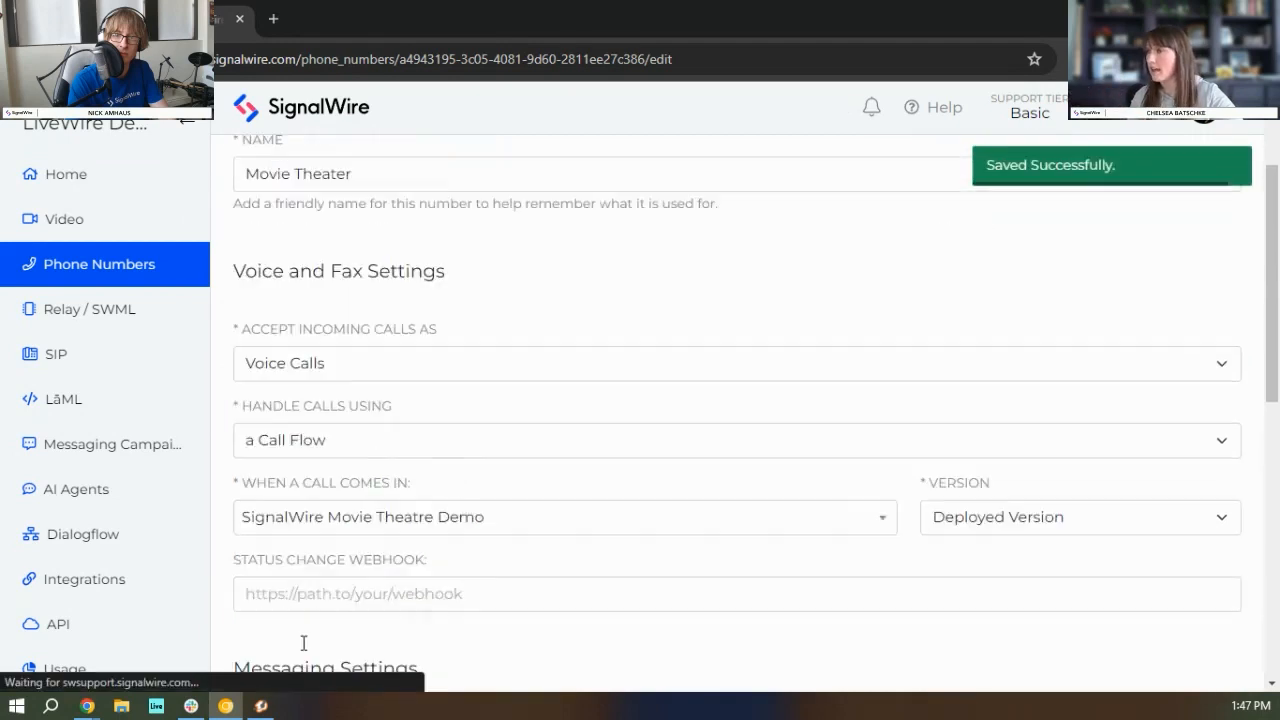
Step: Leave the phone number's settings and open the SignalWire Movie Theatre Demo call flow in the Call Flow Builder
scroll(89, 523, down, 10)
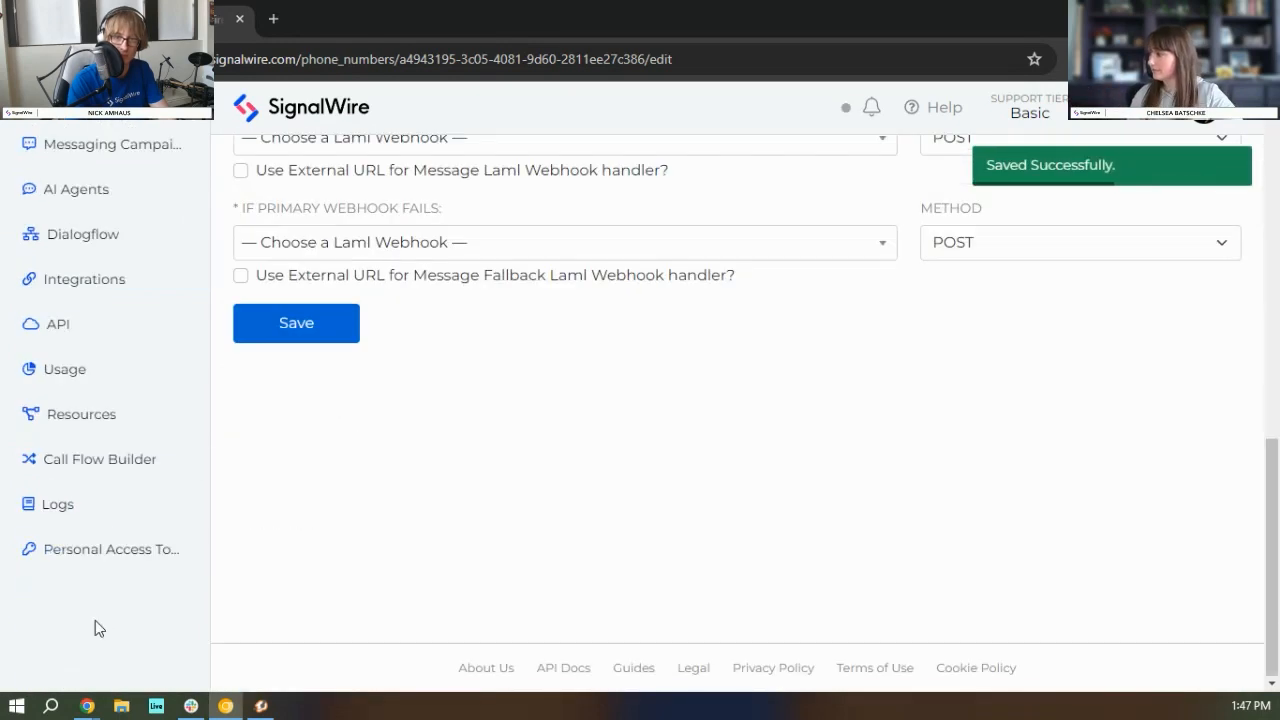
click(89, 466)
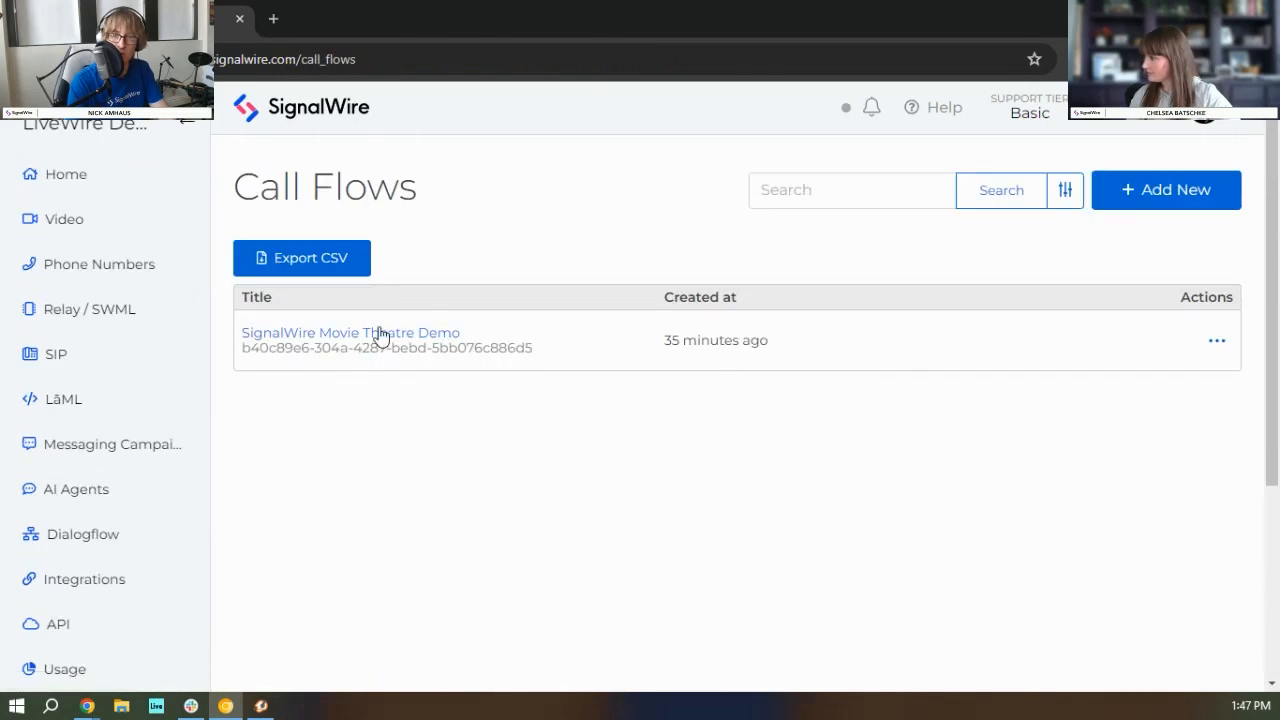
click(383, 333)
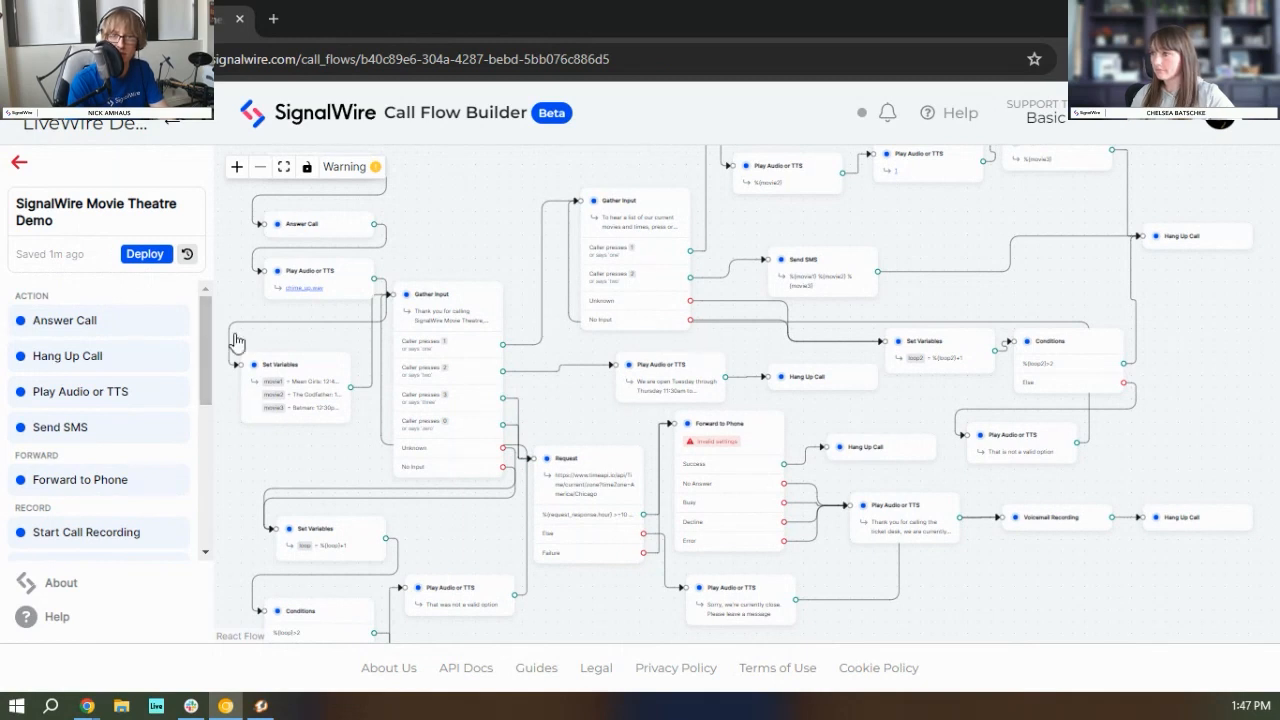
Step: Deploy the call flow, accepting the invalid settings warning for the Forward to Phone node
click(142, 259)
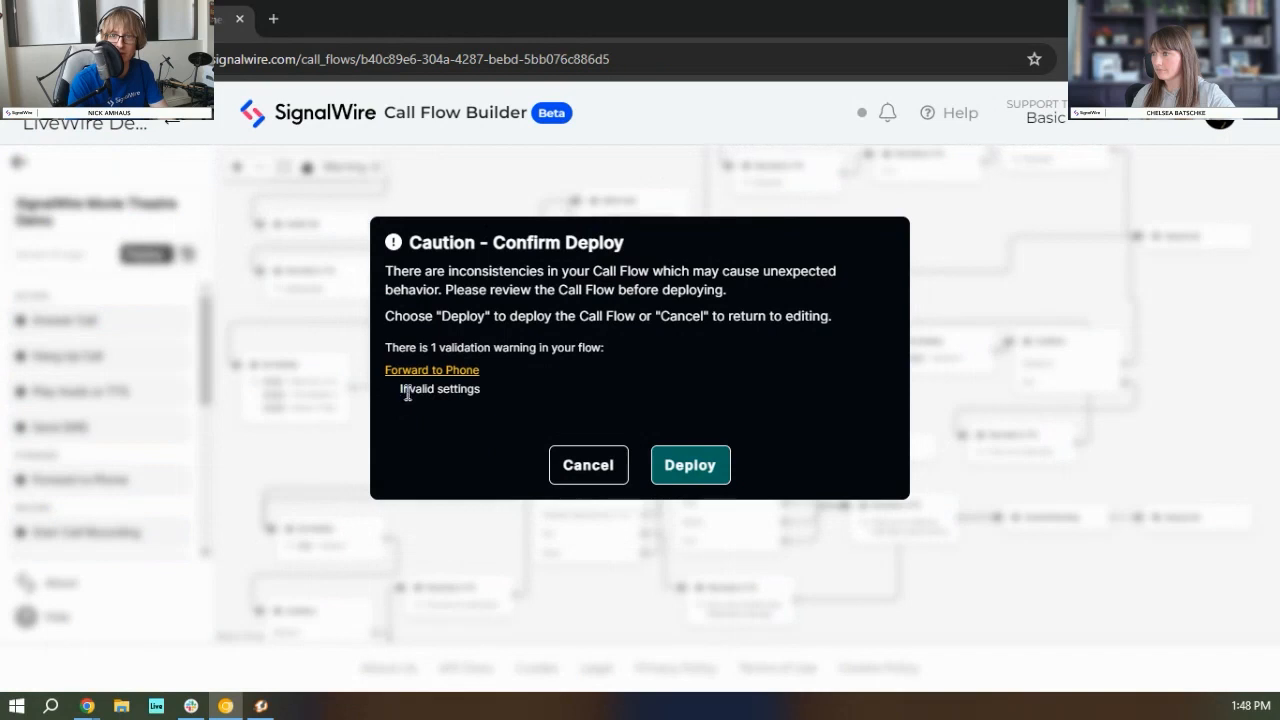
drag(400, 389, 481, 391)
click(556, 409)
click(702, 480)
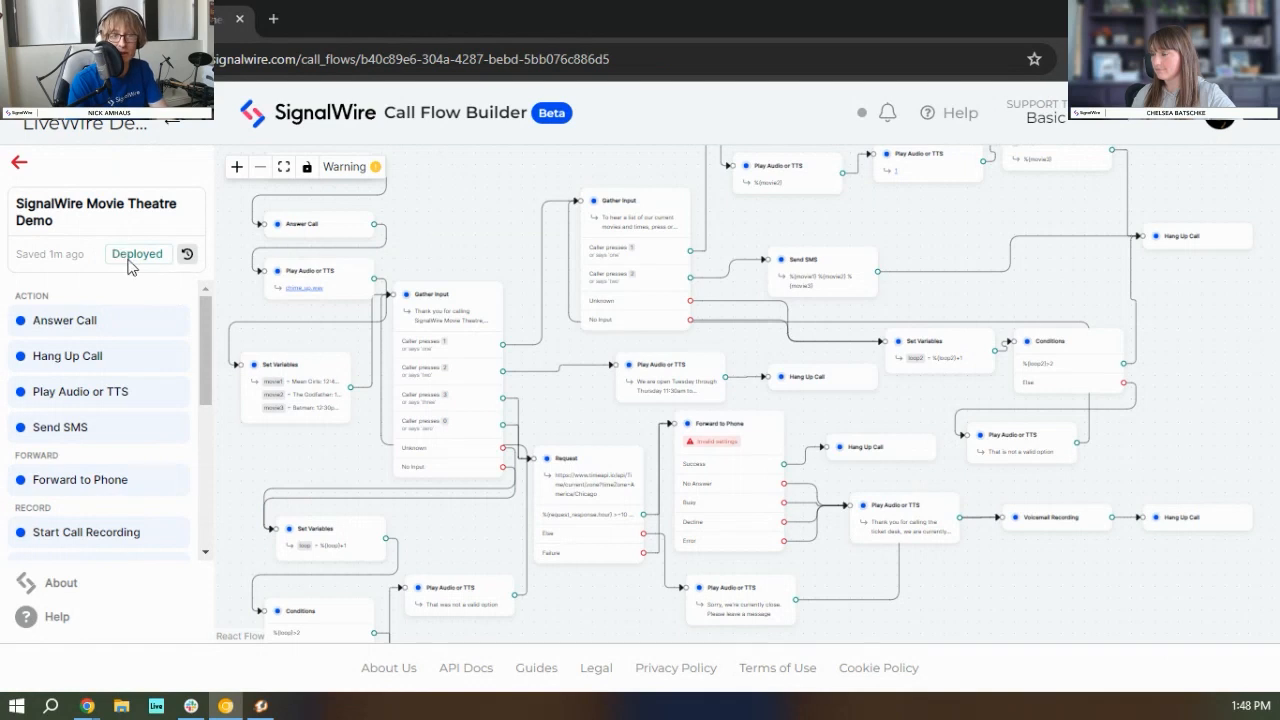
Step: Review the settings of the Forward to Phone node and the movie Set Variables node, and look over the surrounding flow
click(737, 466)
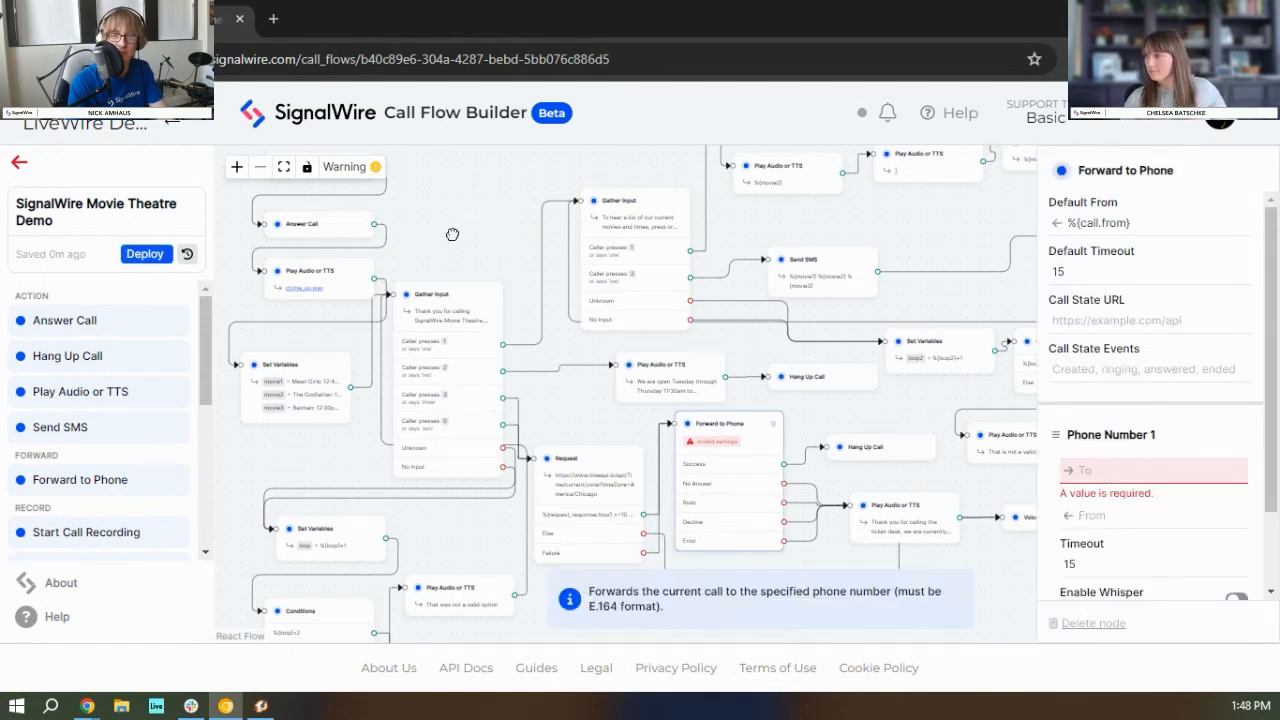
drag(452, 234, 540, 251)
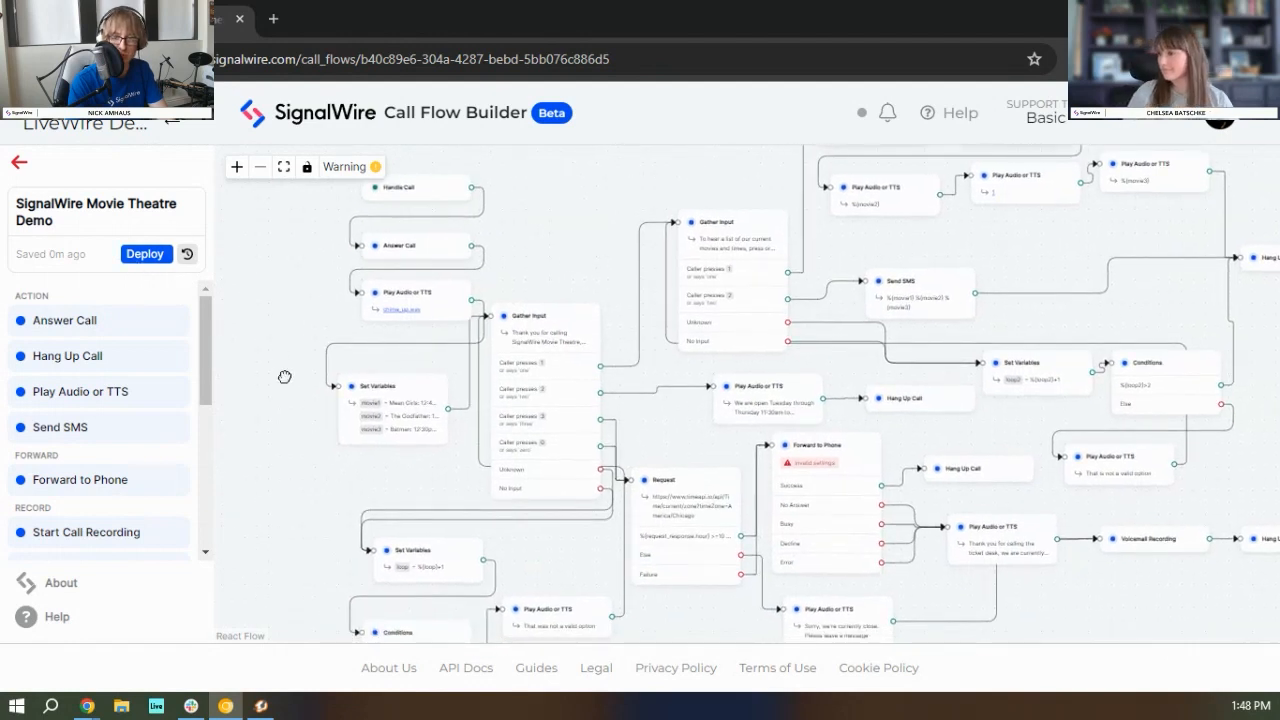
drag(283, 374, 229, 306)
click(341, 361)
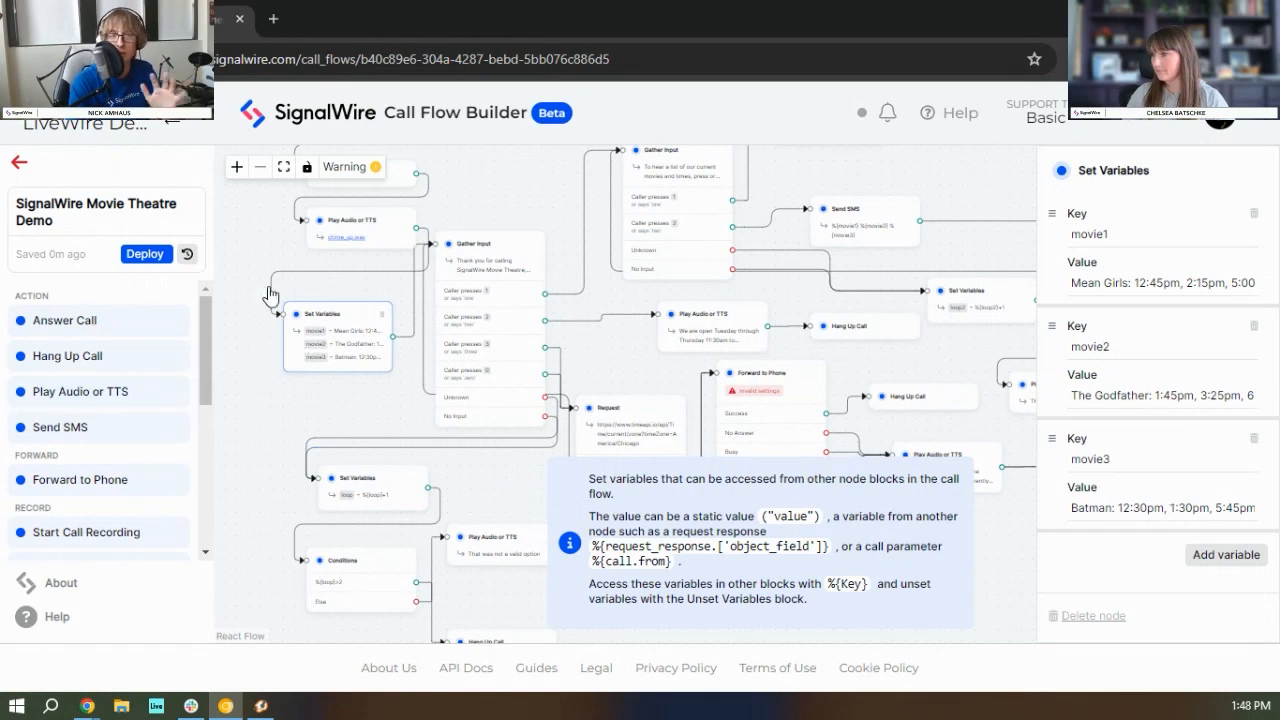
drag(232, 236, 254, 228)
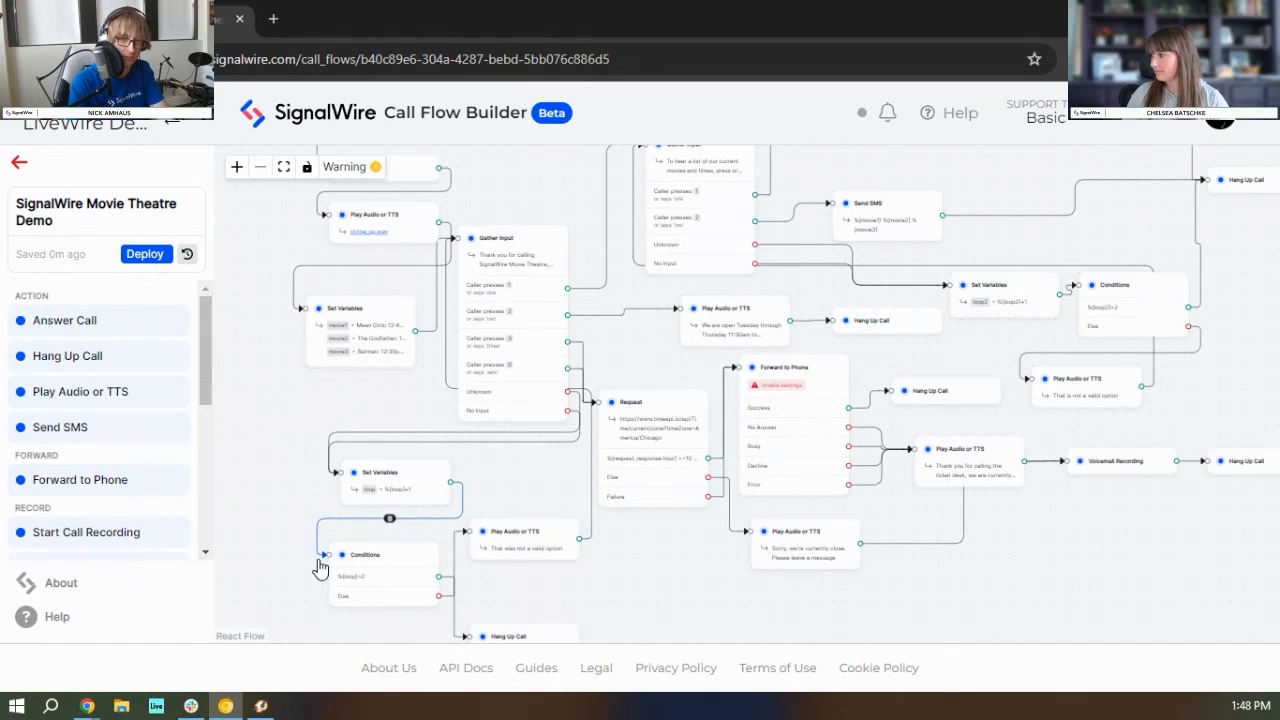
drag(277, 413, 308, 401)
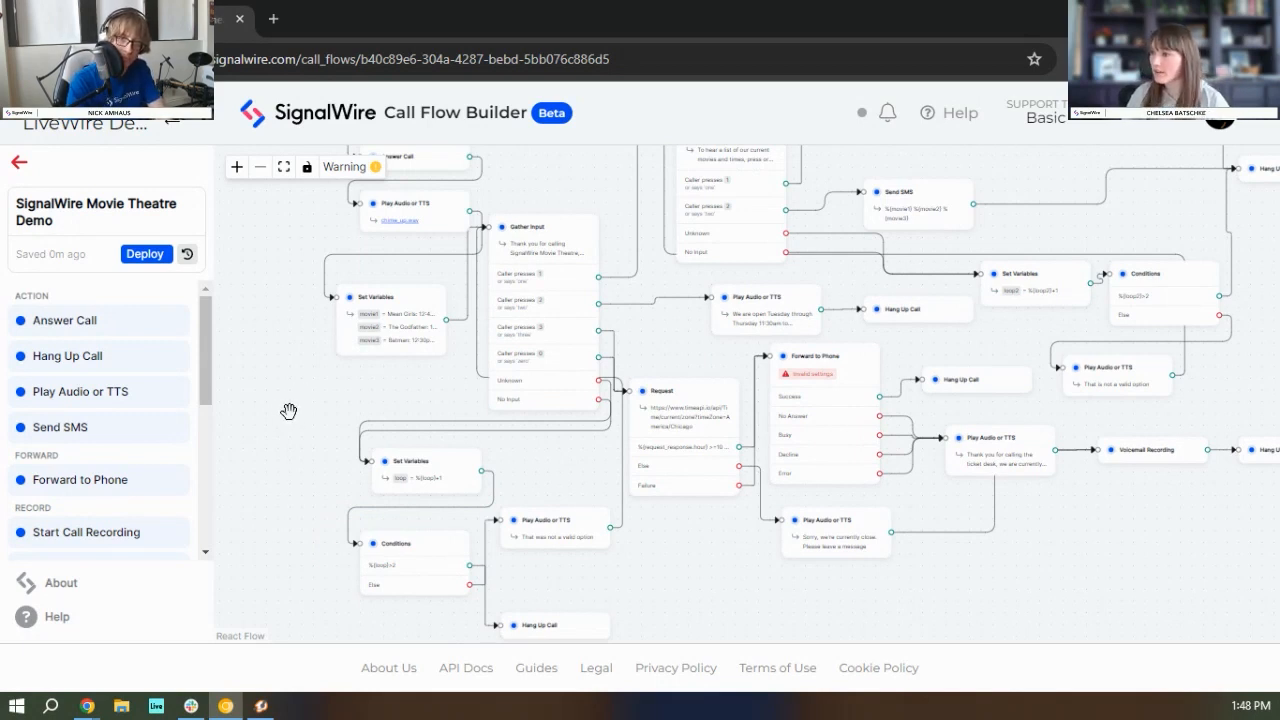
drag(277, 391, 281, 435)
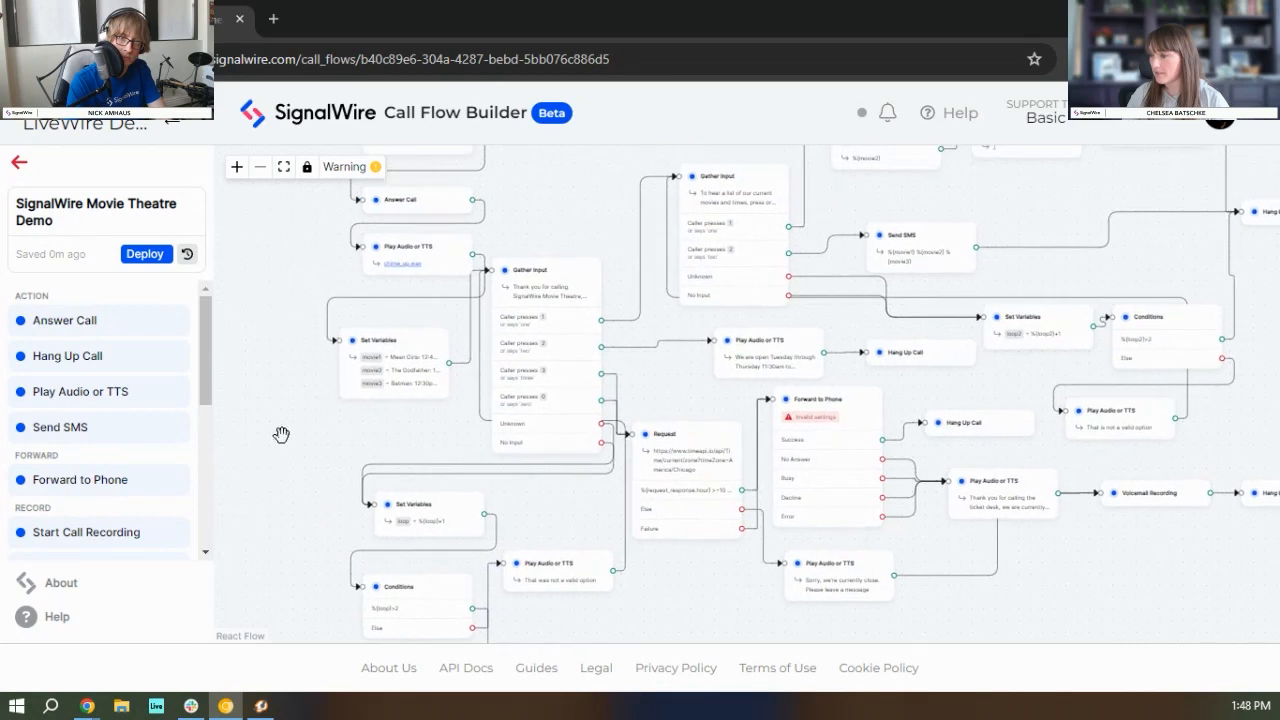